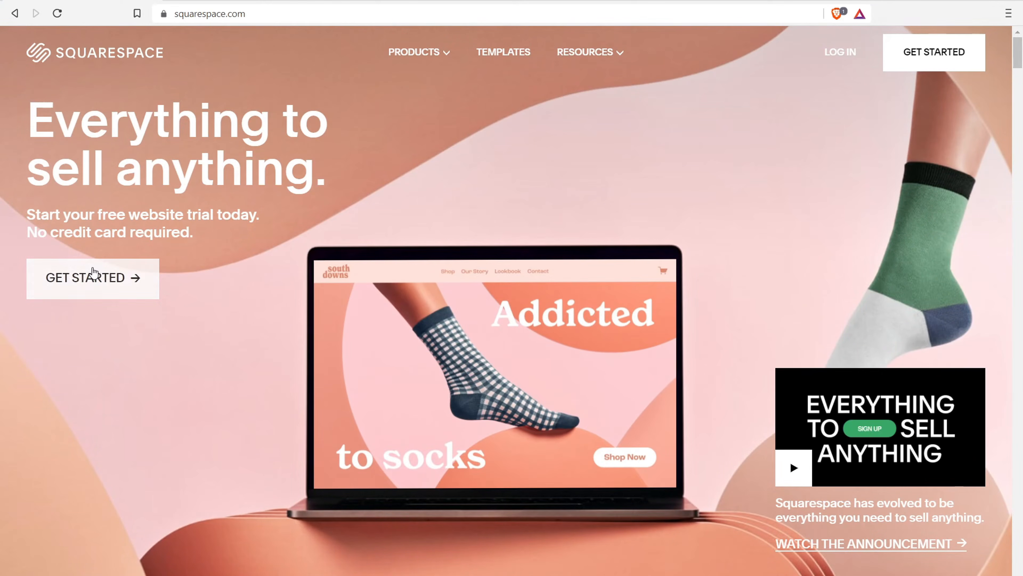
# Browse the Squarespace template gallery and start the new site from the blank template
pyautogui.click(89, 276)
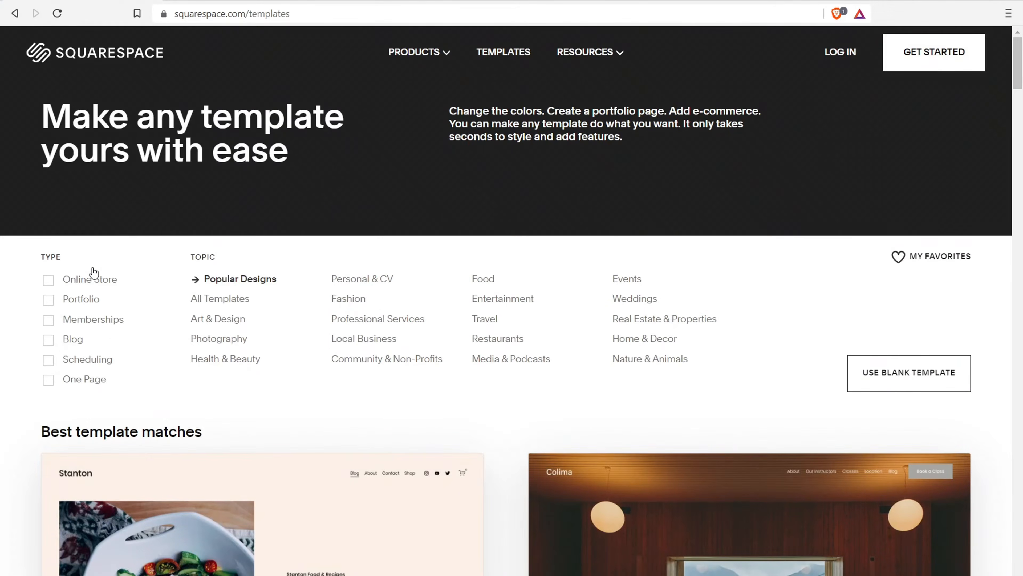
pyautogui.moveTo(1018, 61)
pyautogui.mouseDown()
pyautogui.moveTo(1021, 215)
pyautogui.moveTo(1019, 75)
pyautogui.mouseUp()
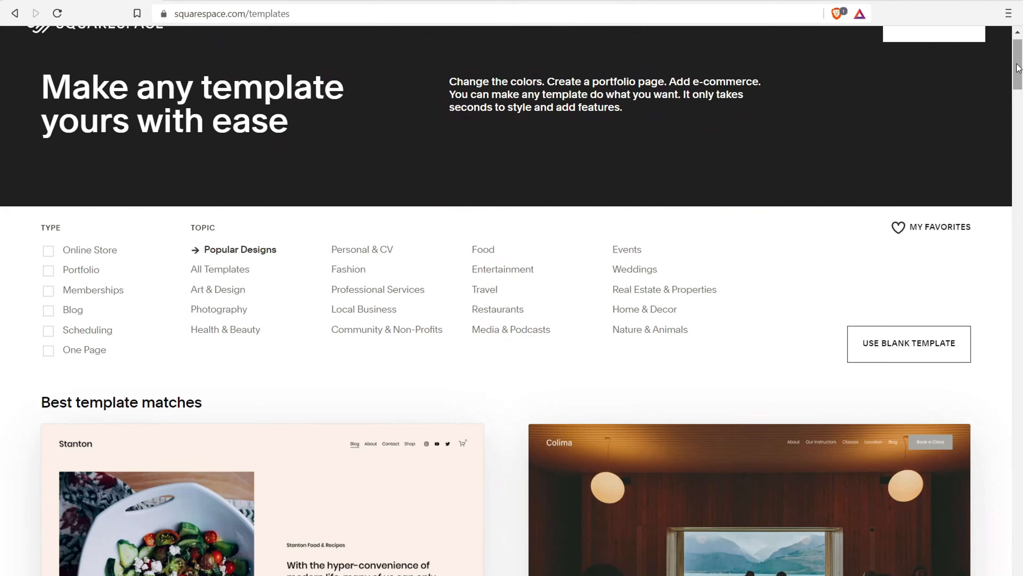
pyautogui.moveTo(1019, 65); pyautogui.dragTo(1019, 79)
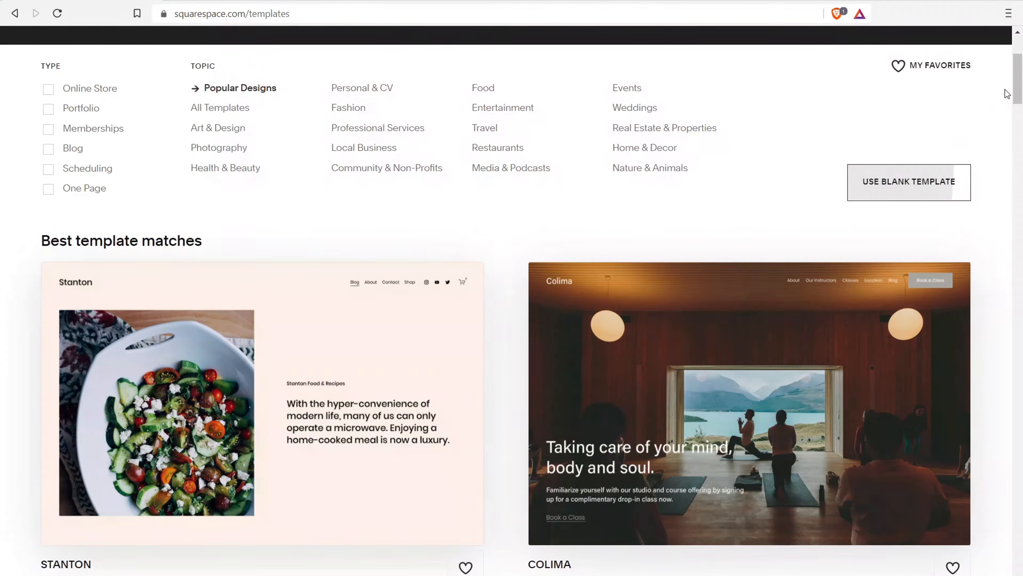
pyautogui.moveTo(1018, 78)
pyautogui.mouseDown()
pyautogui.moveTo(1021, 157)
pyautogui.moveTo(1020, 59)
pyautogui.mouseUp()
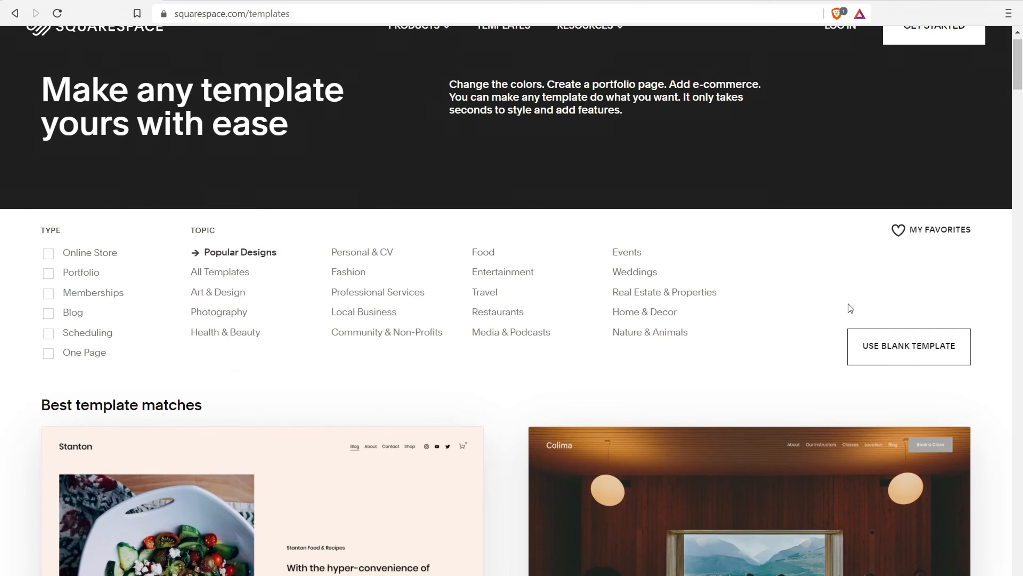
pyautogui.click(899, 354)
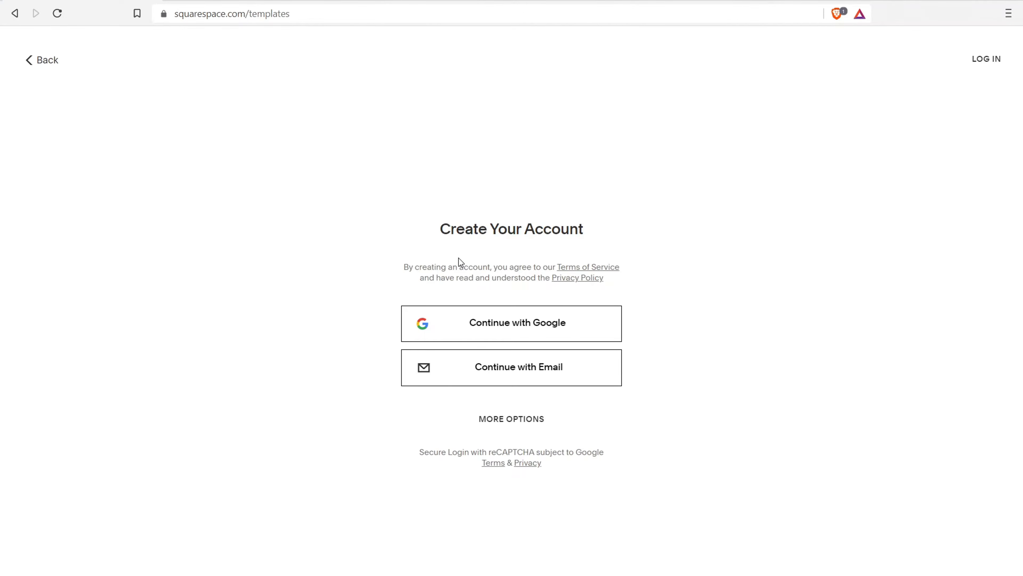
# Choose to sign up for a Squarespace account with an e-mail address
pyautogui.moveTo(434, 231); pyautogui.dragTo(584, 230)
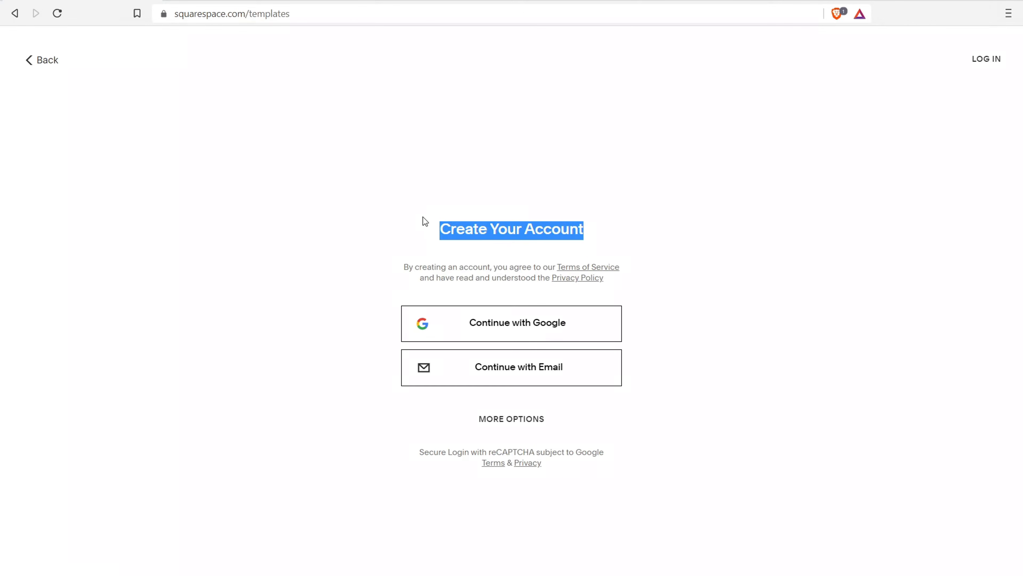
pyautogui.click(504, 375)
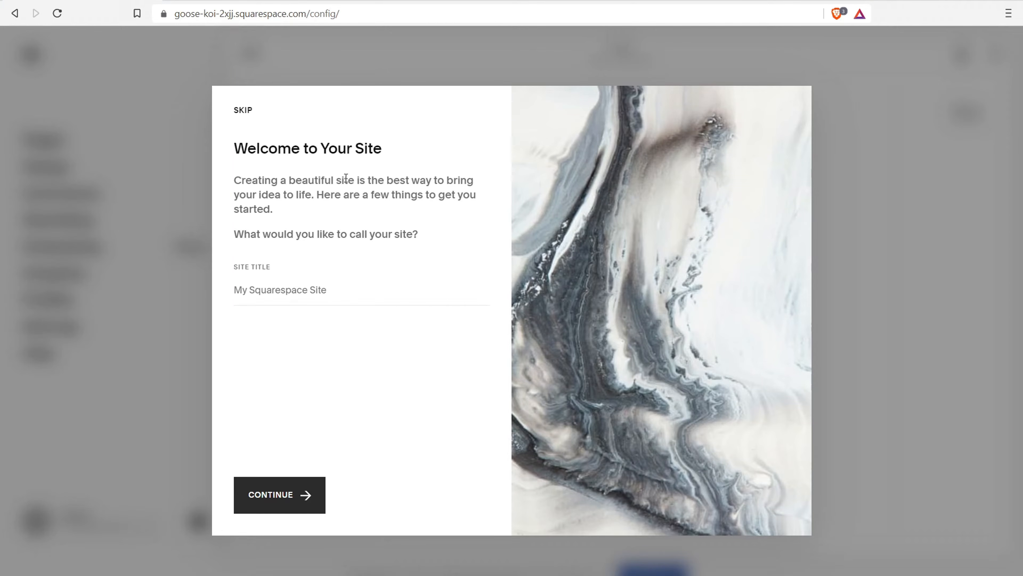
# Enter 'Action Vloggers' as the site title and continue
pyautogui.click(316, 290)
pyautogui.write('M')
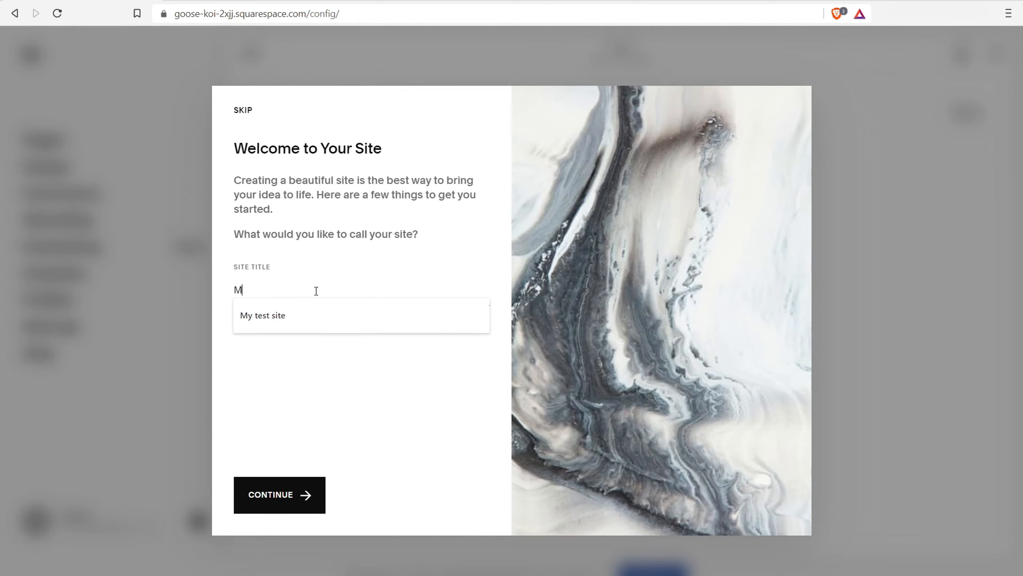
pyautogui.press('BackSpace')
pyautogui.write('Act')
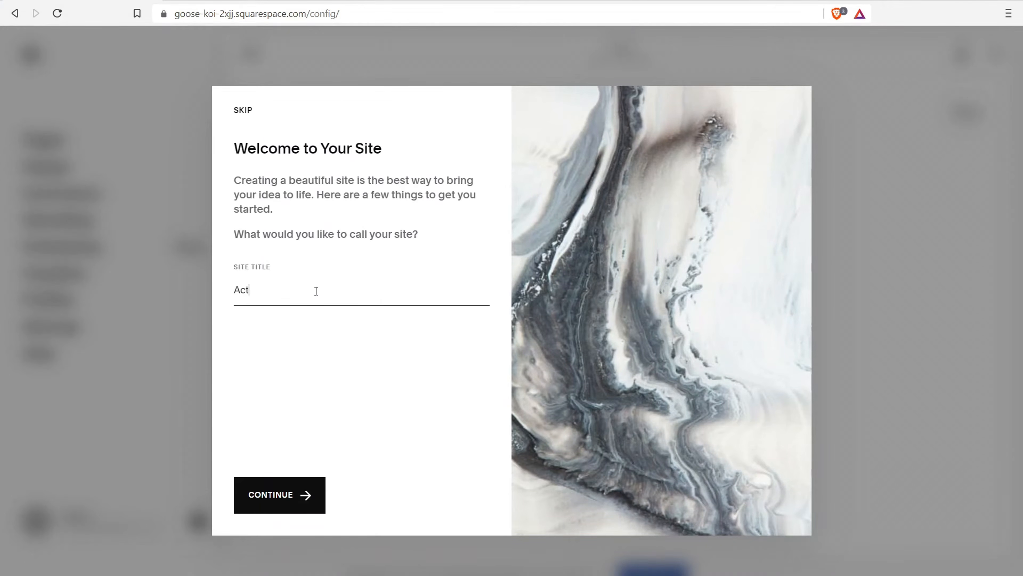
pyautogui.write('ion Vloggers')
pyautogui.click(279, 496)
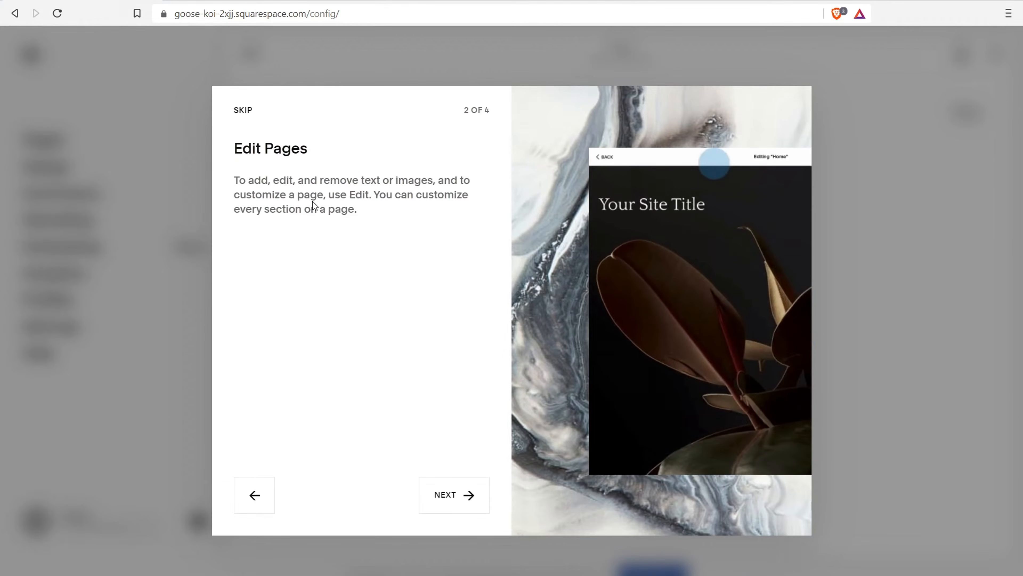
# Finish the welcome tour and close the assistant checklist in the editor
pyautogui.click(458, 503)
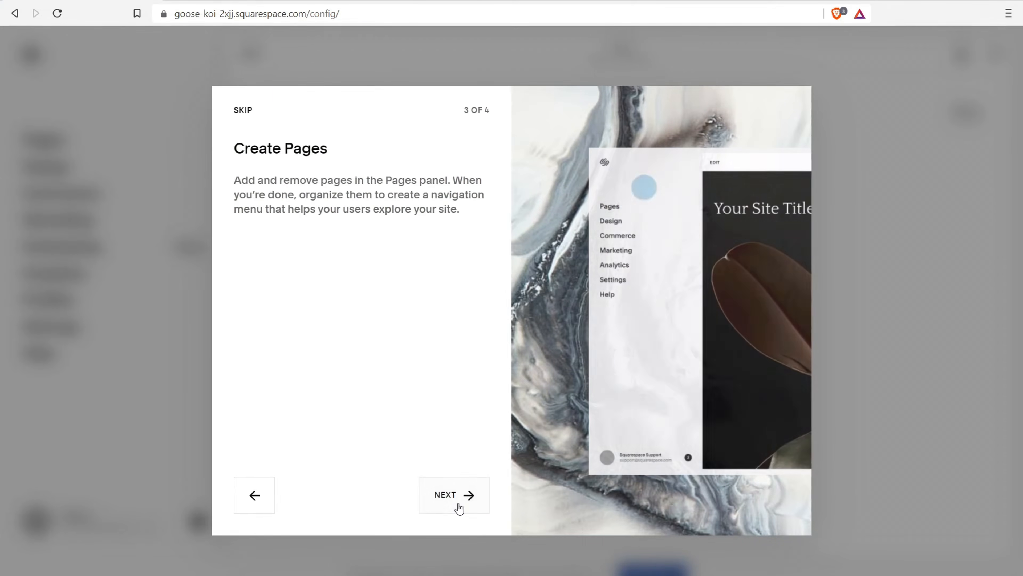
pyautogui.click(457, 504)
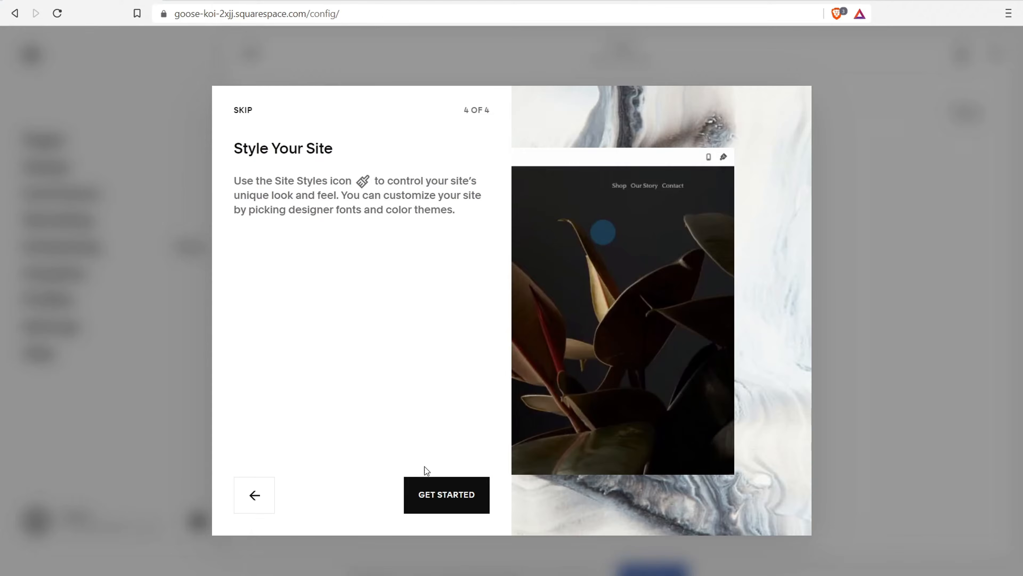
pyautogui.click(442, 499)
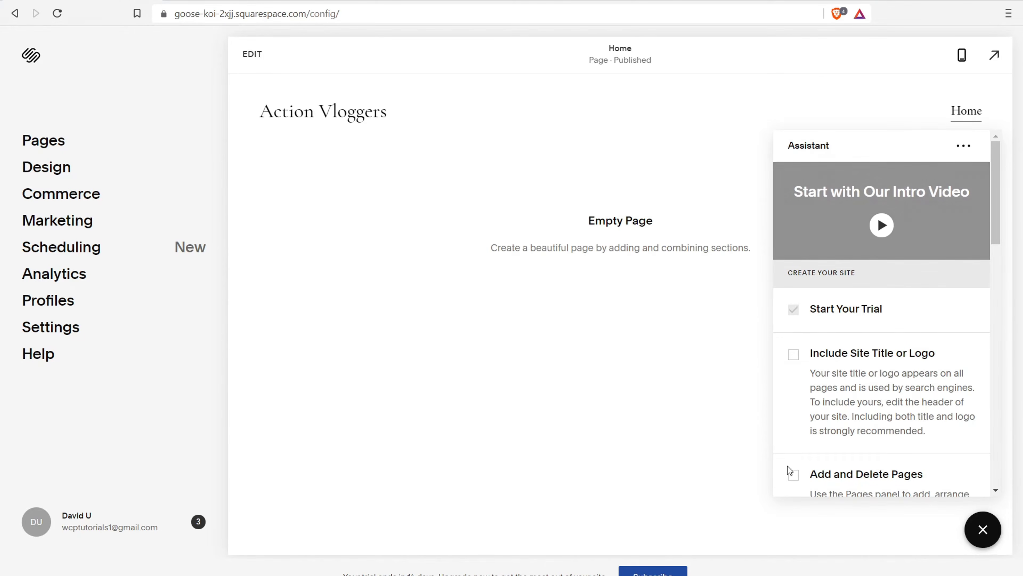
pyautogui.click(982, 533)
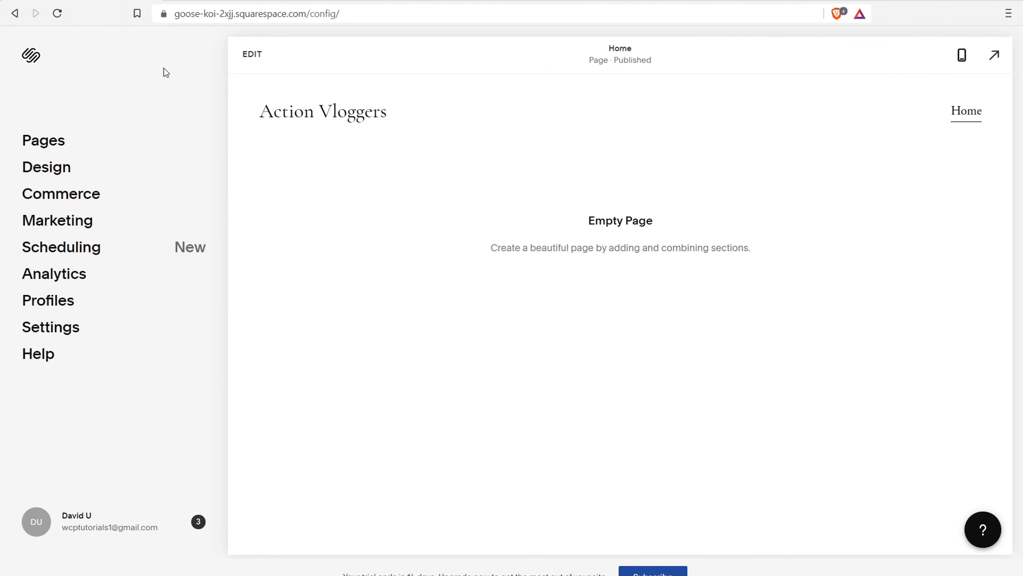
# Show the Pages panel listing Home and Read Me
pyautogui.click(63, 145)
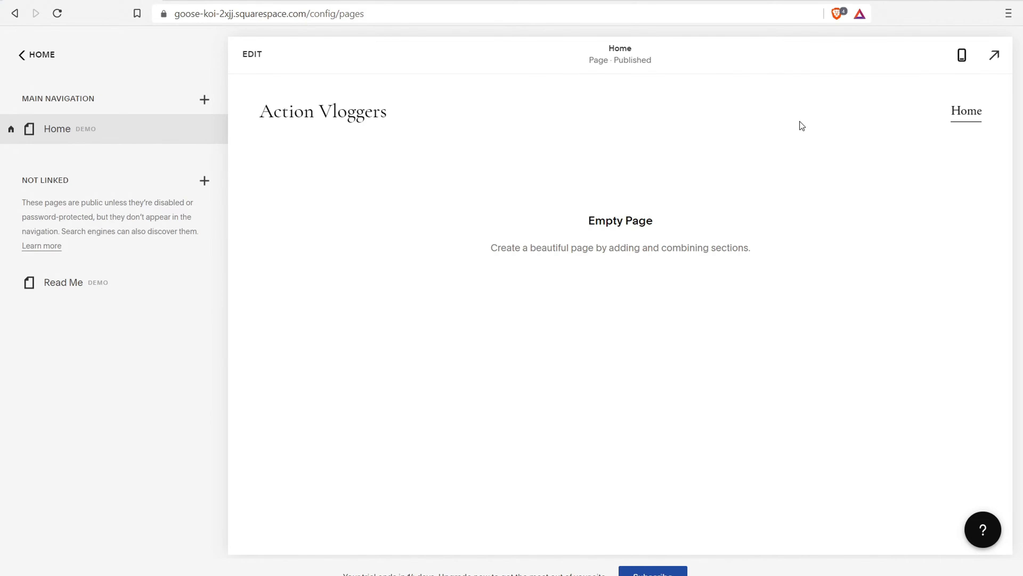
# Browse the designer page layouts, view the Contact layouts, and close the picker
pyautogui.moveTo(28, 98); pyautogui.dragTo(100, 98)
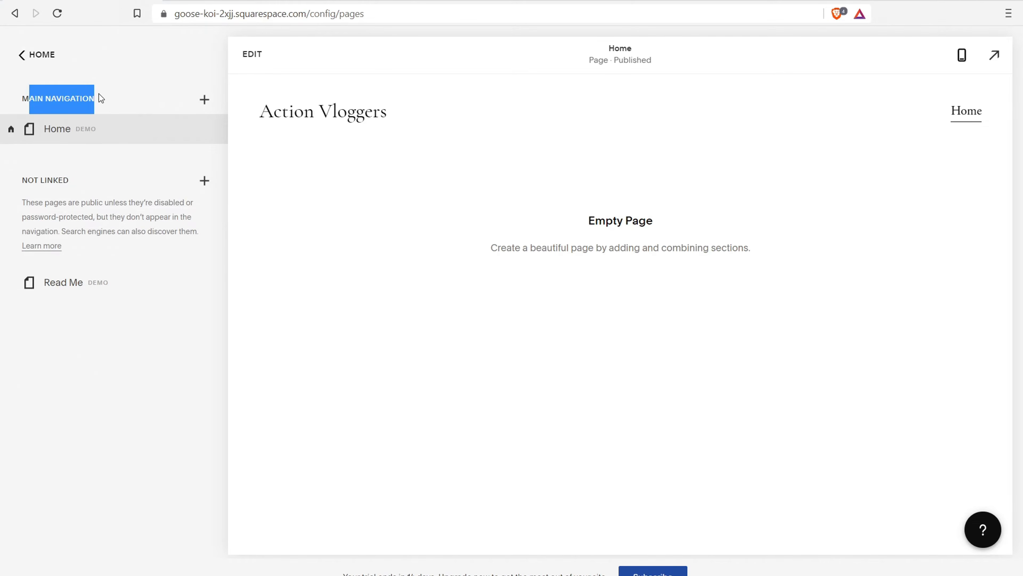
pyautogui.click(203, 99)
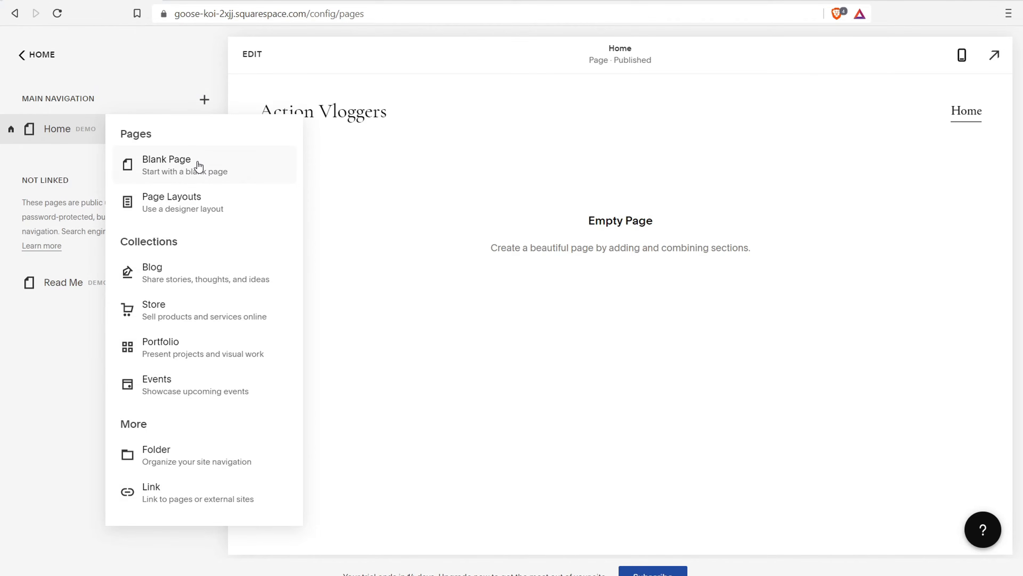
pyautogui.click(210, 214)
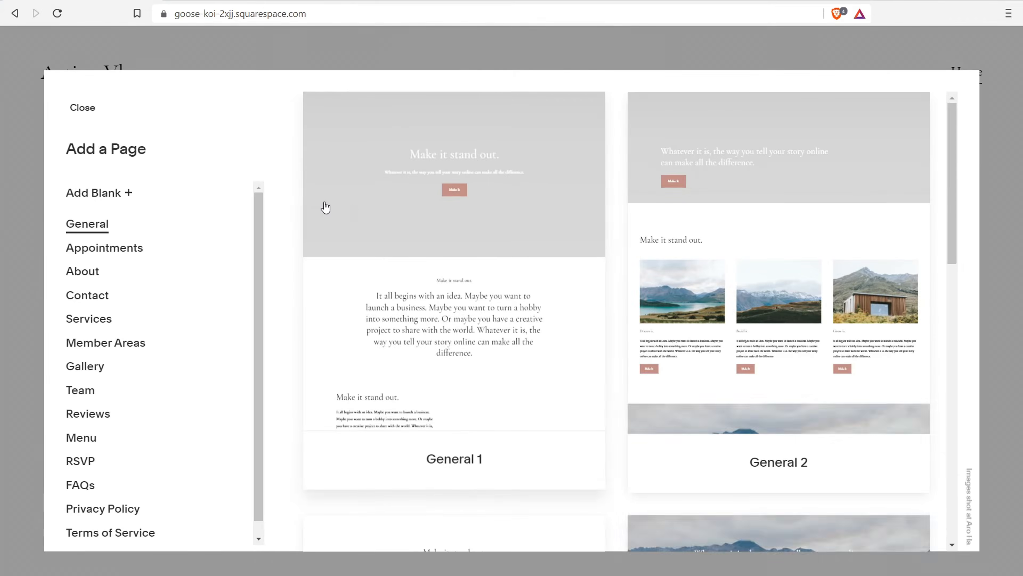
pyautogui.click(100, 297)
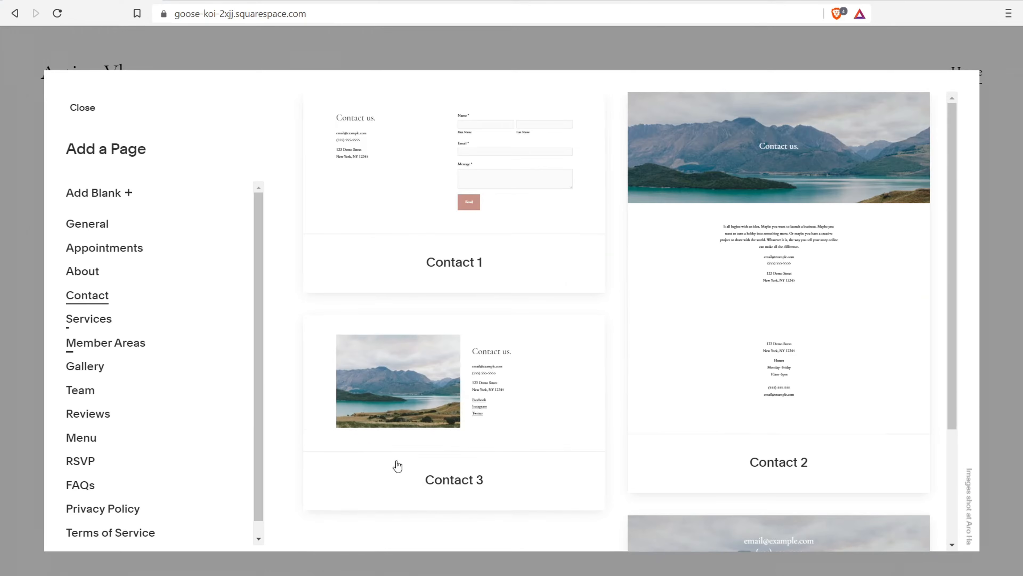
pyautogui.click(1001, 203)
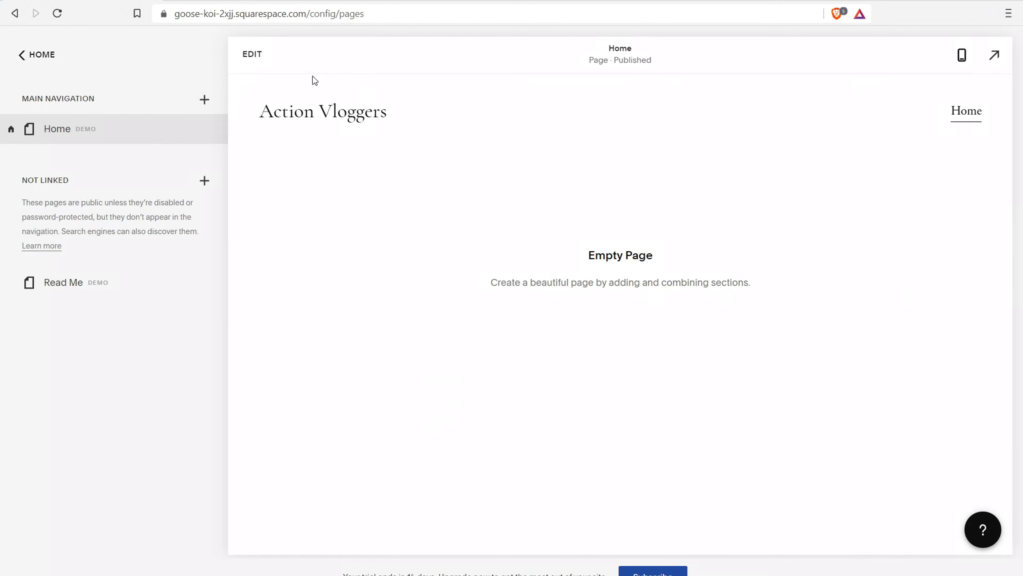
# Check the add-page options for navigation and unlinked pages, then return to the main menu
pyautogui.click(204, 100)
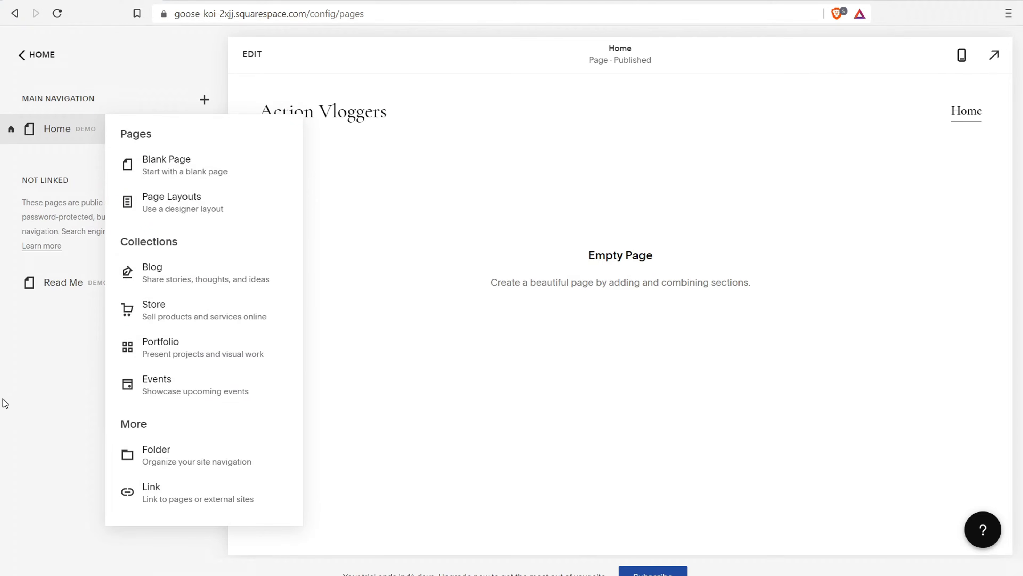
pyautogui.click(17, 394)
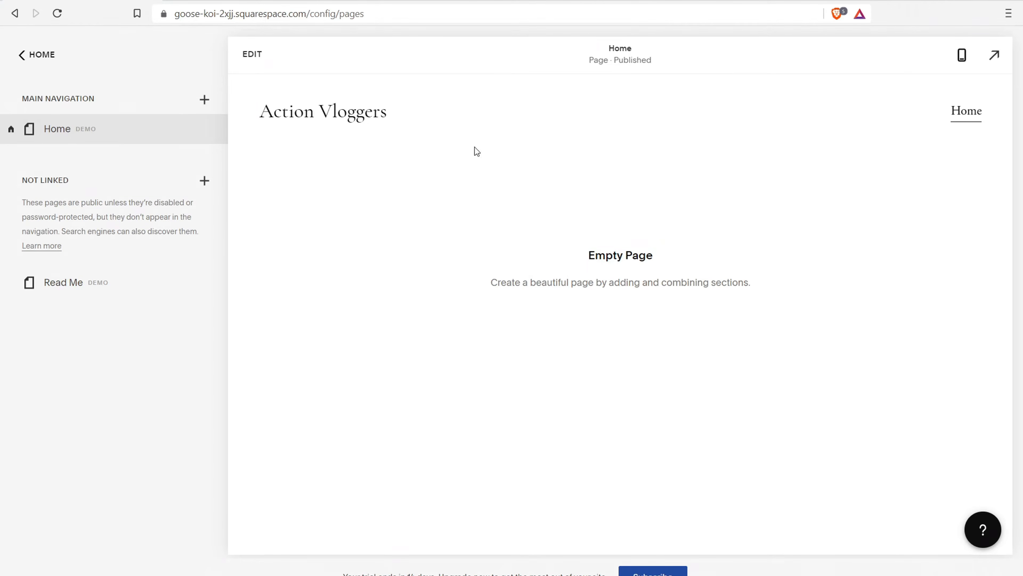
pyautogui.click(203, 181)
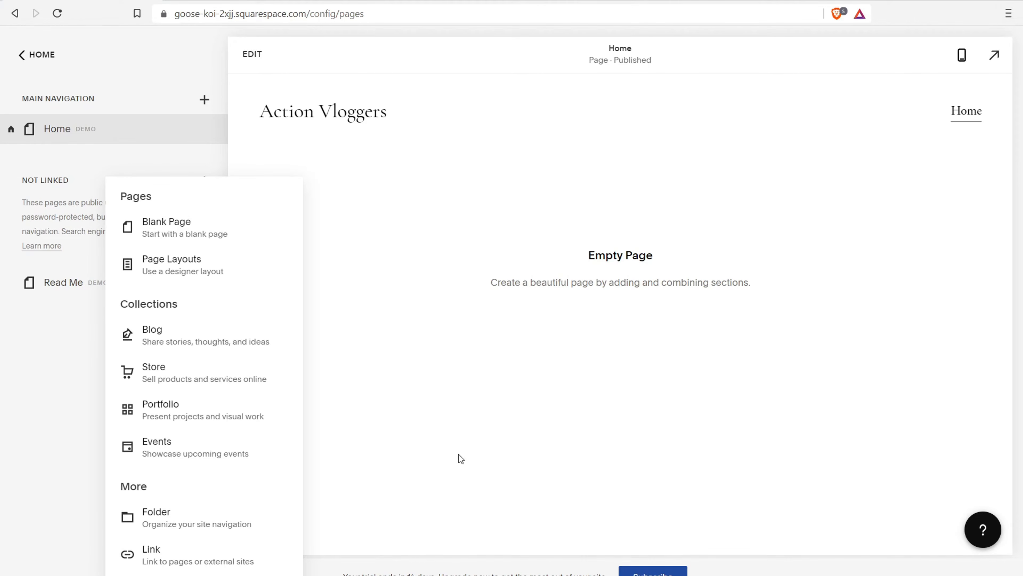
pyautogui.click(5, 404)
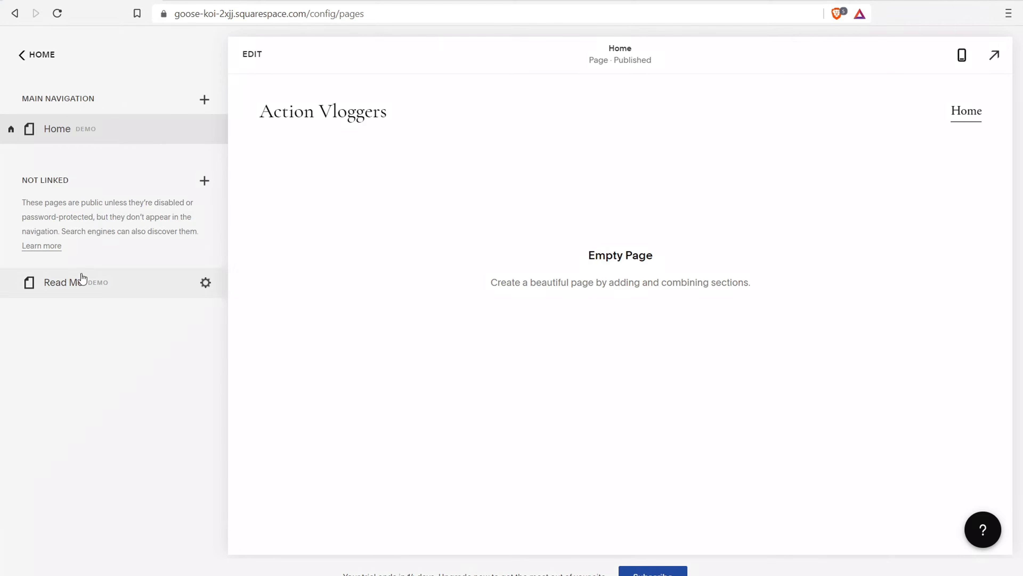
pyautogui.click(33, 56)
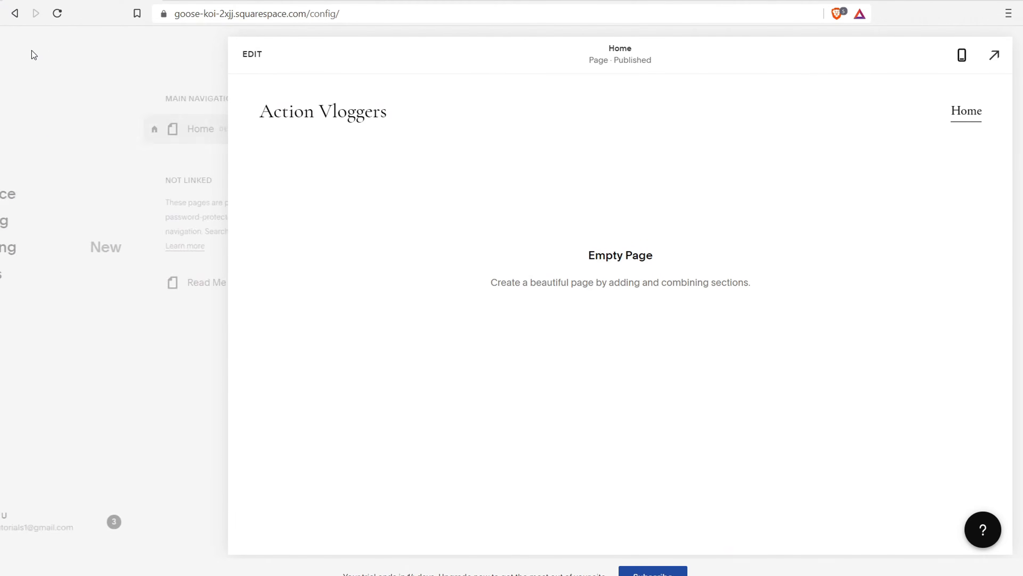
# Look over the Design settings and Custom CSS editor, then open the Commerce section
pyautogui.click(59, 167)
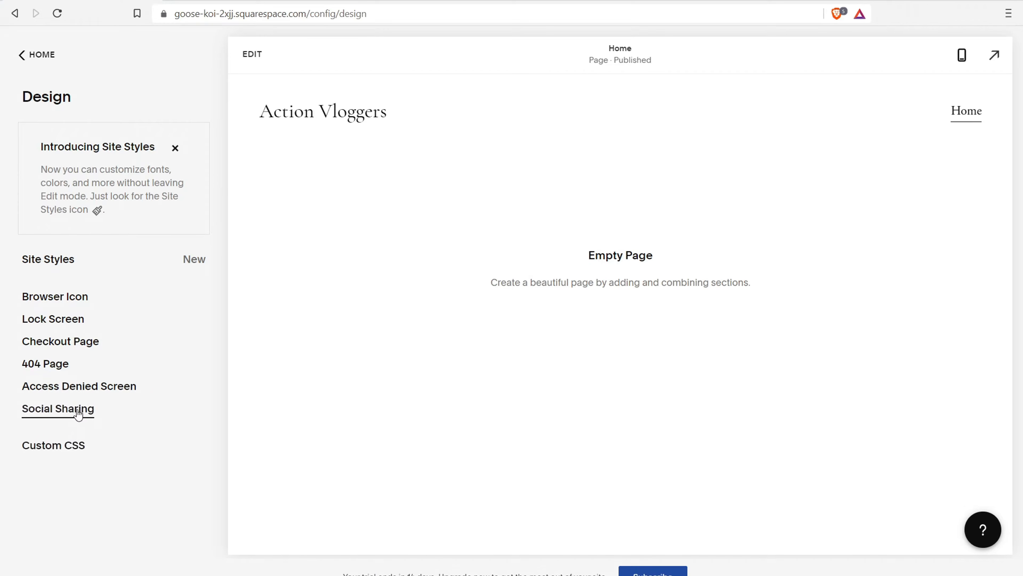
pyautogui.click(75, 447)
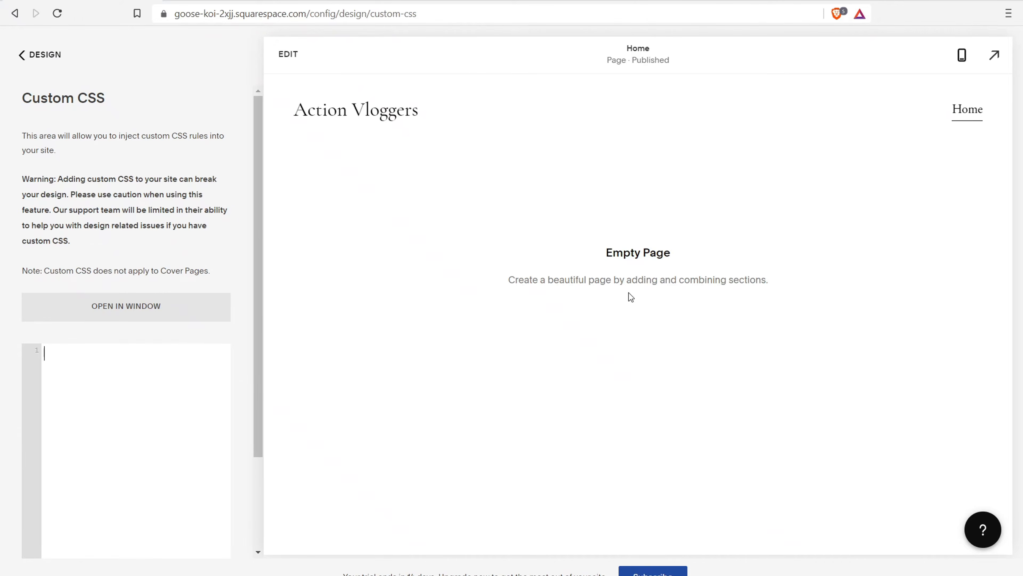
pyautogui.click(28, 55)
pyautogui.click(72, 201)
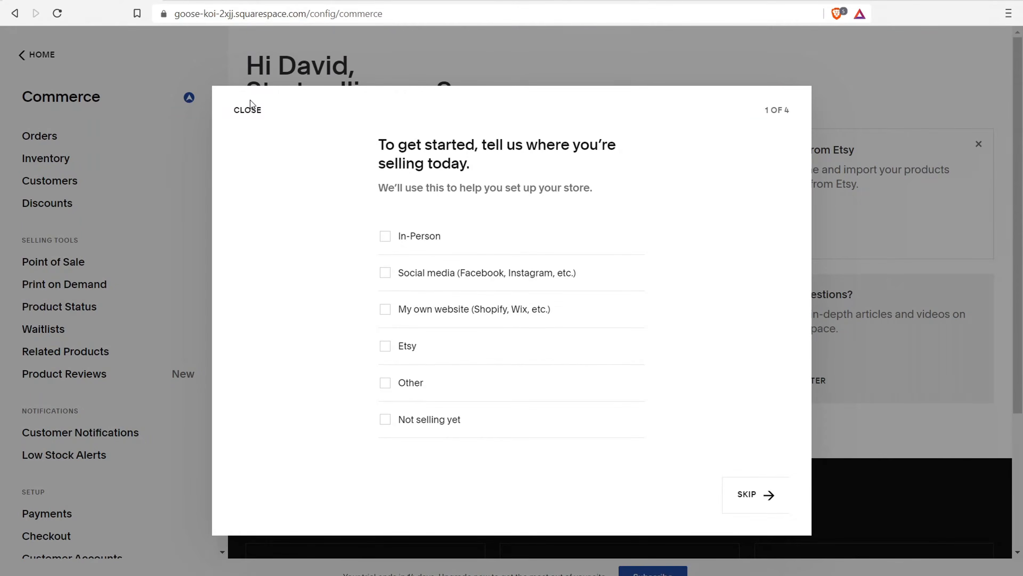
# Dismiss the store setup questionnaire and open the subscription plan choices
pyautogui.click(249, 107)
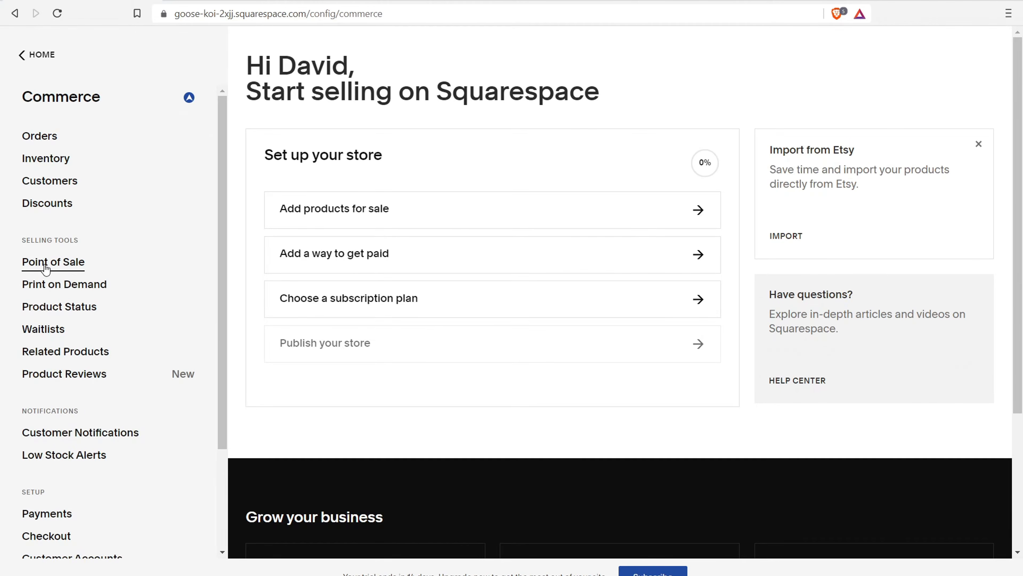
pyautogui.rightClick(667, 404)
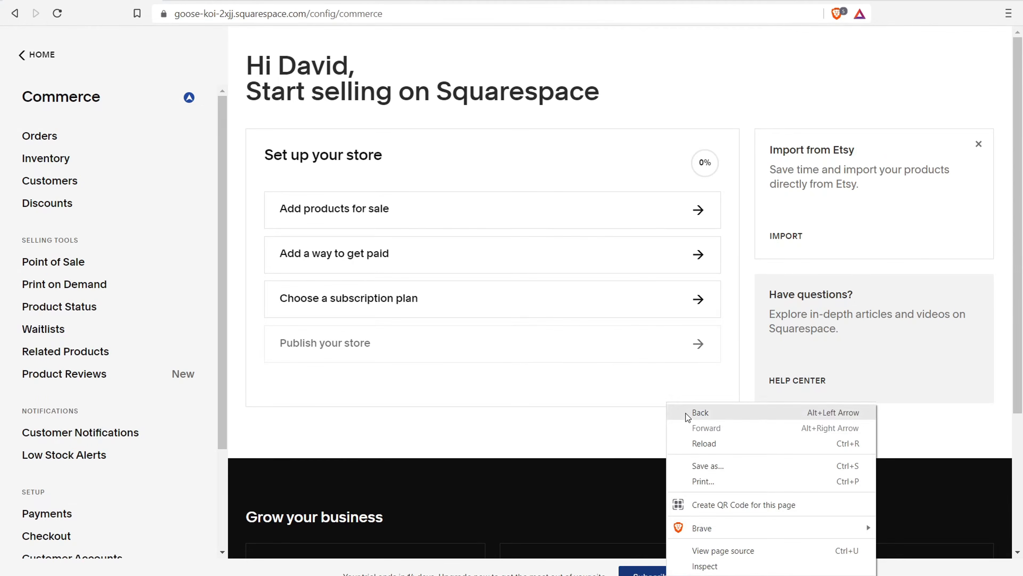
pyautogui.click(642, 568)
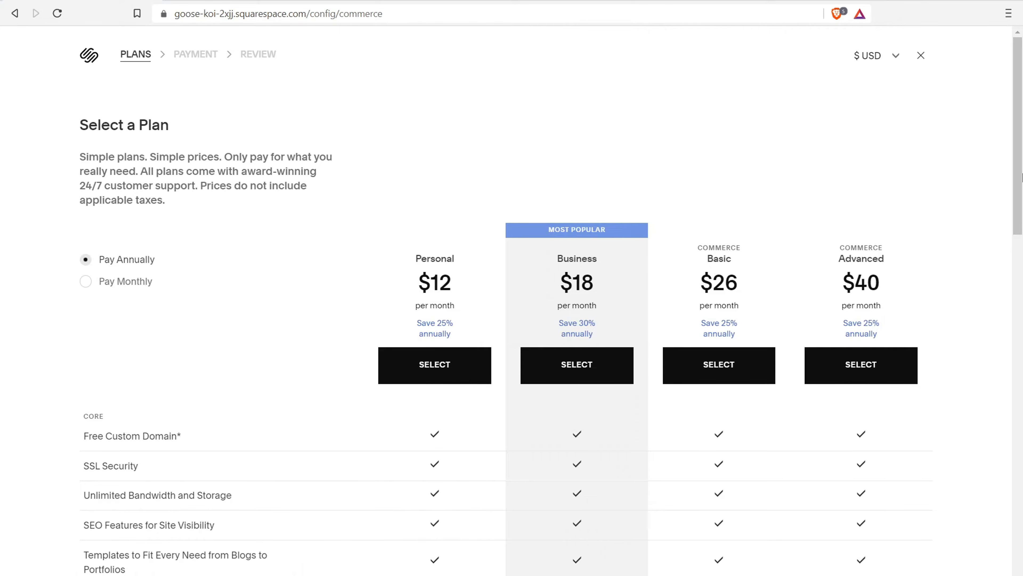
# Scroll the plan table to the Commerce rows, highlight Point of Sale, and return to the dashboard
pyautogui.scroll(-10, 1022, 178)
pyautogui.scroll(6, 1021, 179)
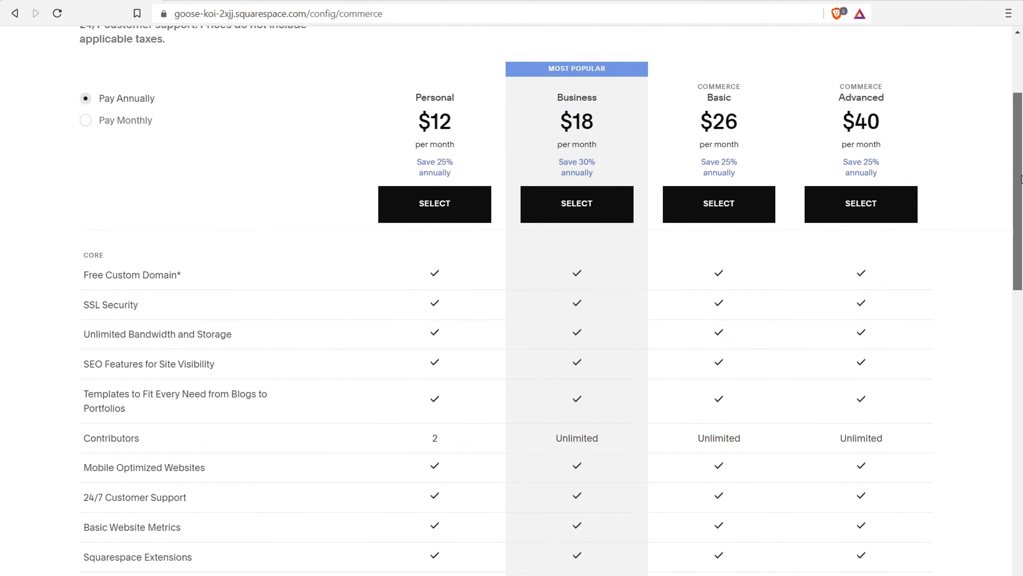
pyautogui.scroll(-5, 1021, 234)
pyautogui.scroll(-6, 1021, 234)
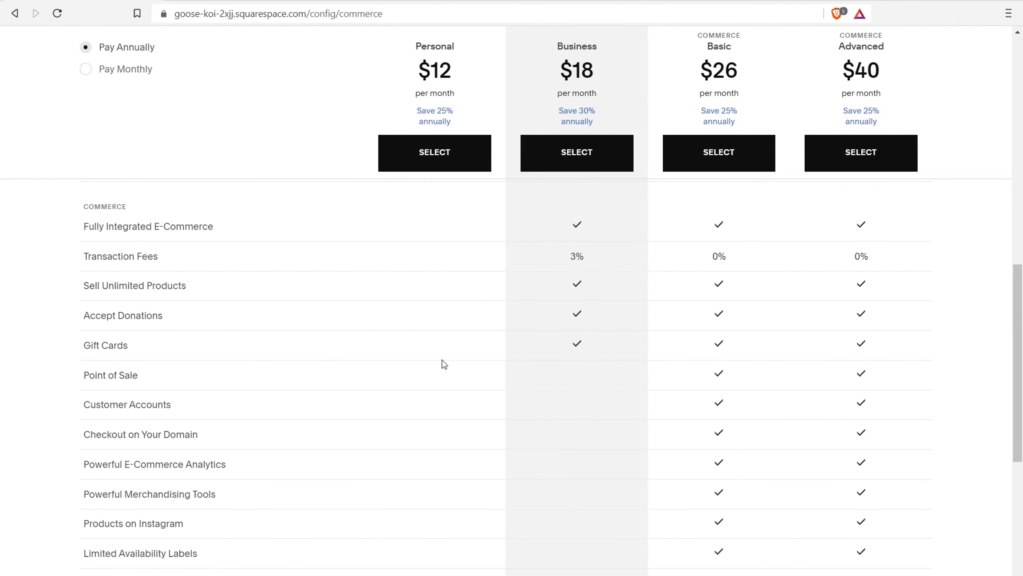
pyautogui.moveTo(89, 376); pyautogui.dragTo(139, 379)
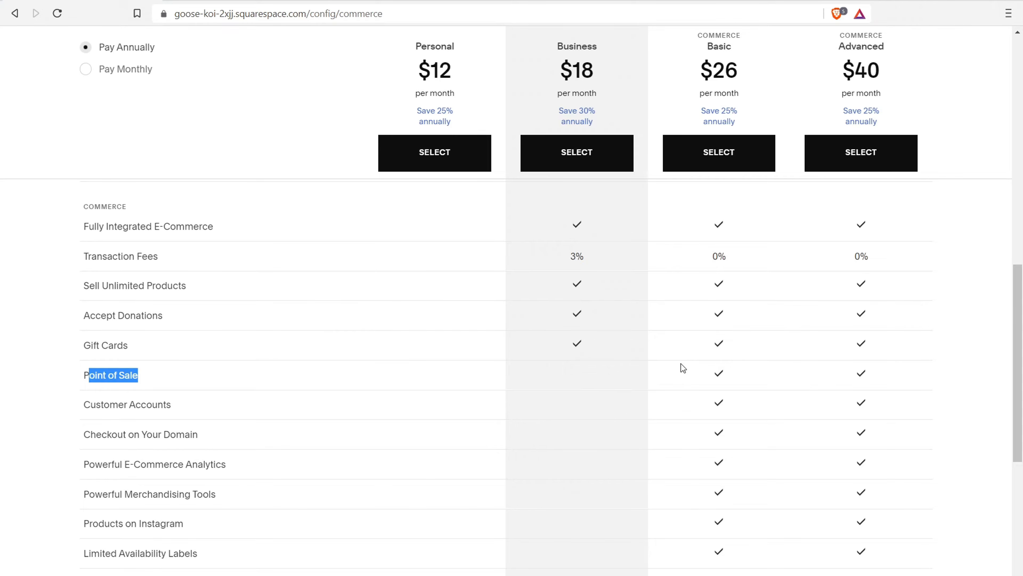
pyautogui.click(15, 14)
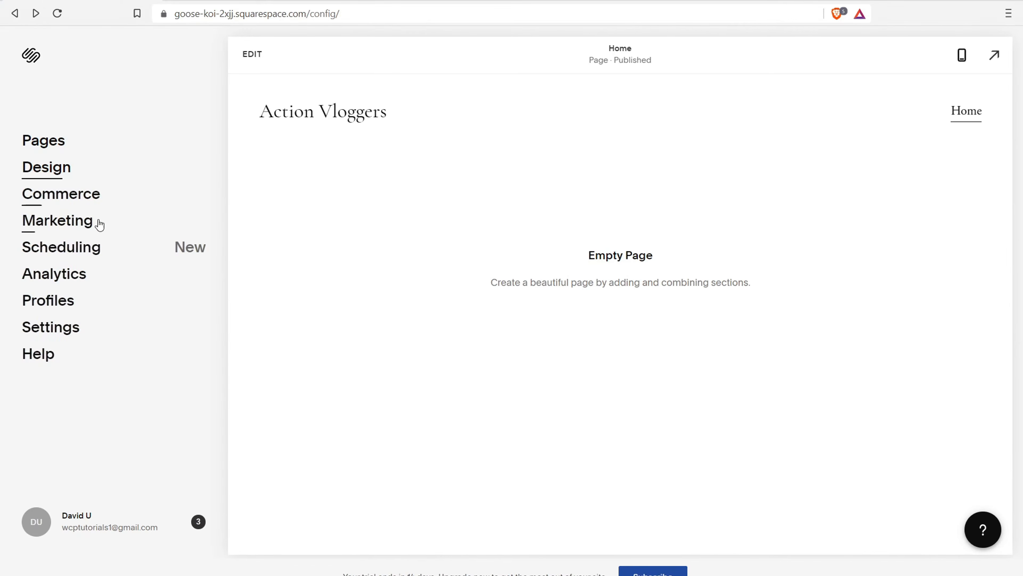
pyautogui.click(86, 222)
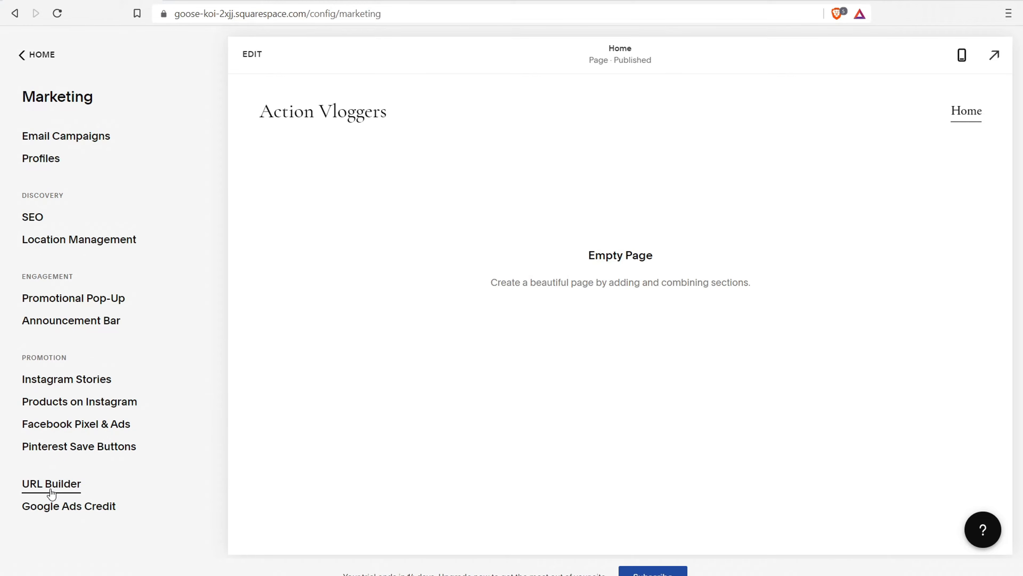
pyautogui.click(29, 57)
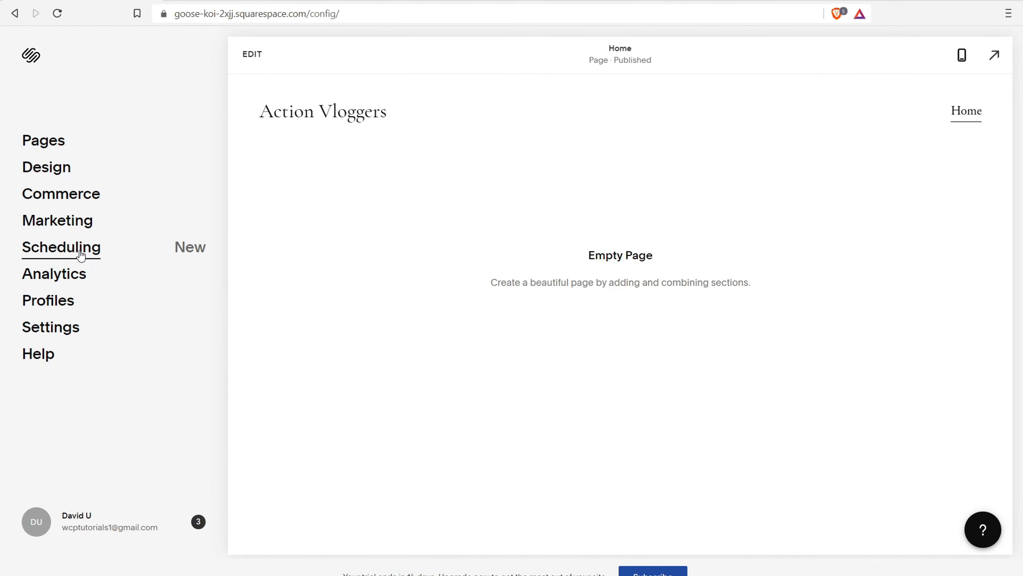
pyautogui.click(81, 256)
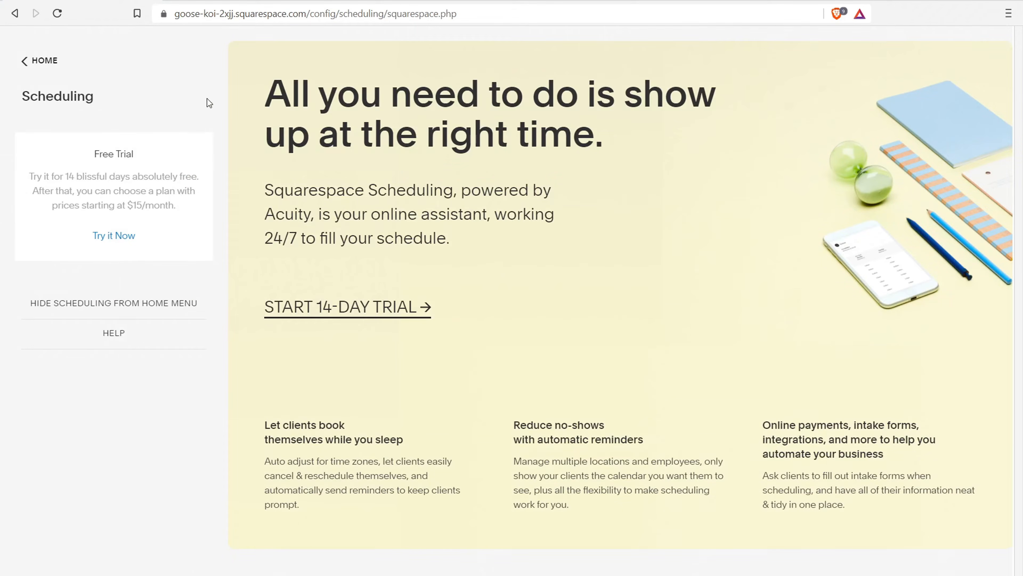
pyautogui.click(45, 61)
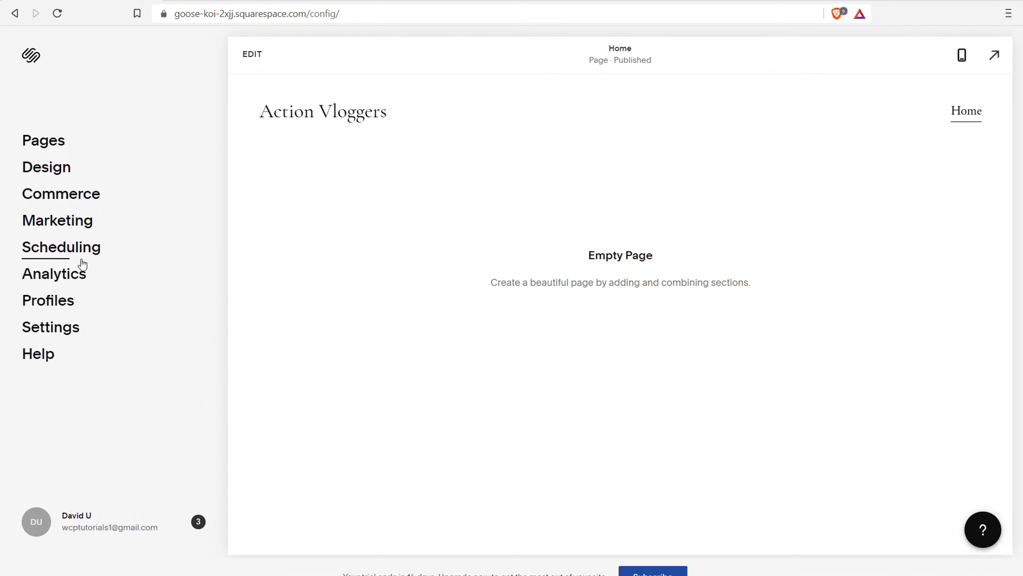
pyautogui.click(65, 300)
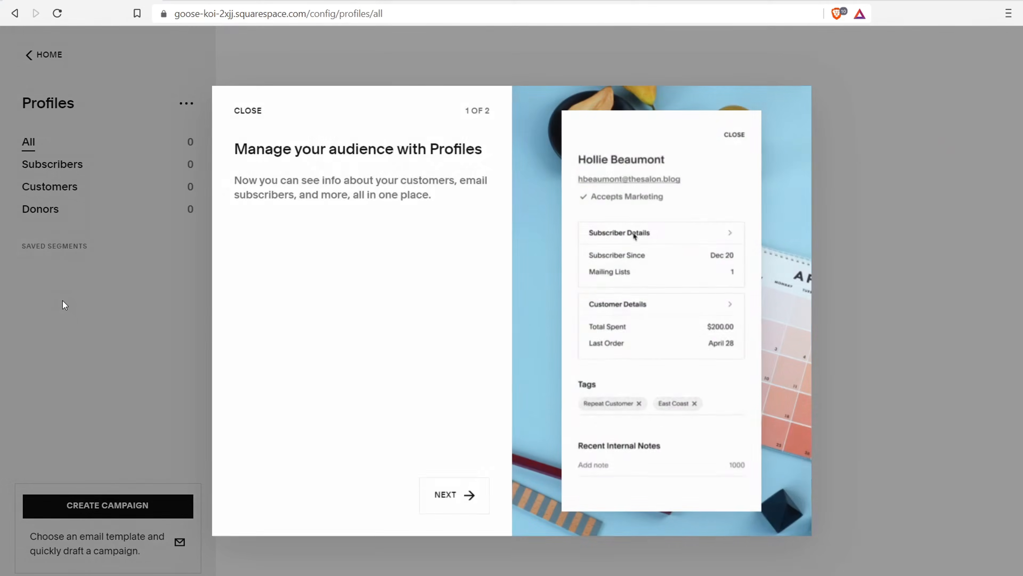
pyautogui.click(249, 111)
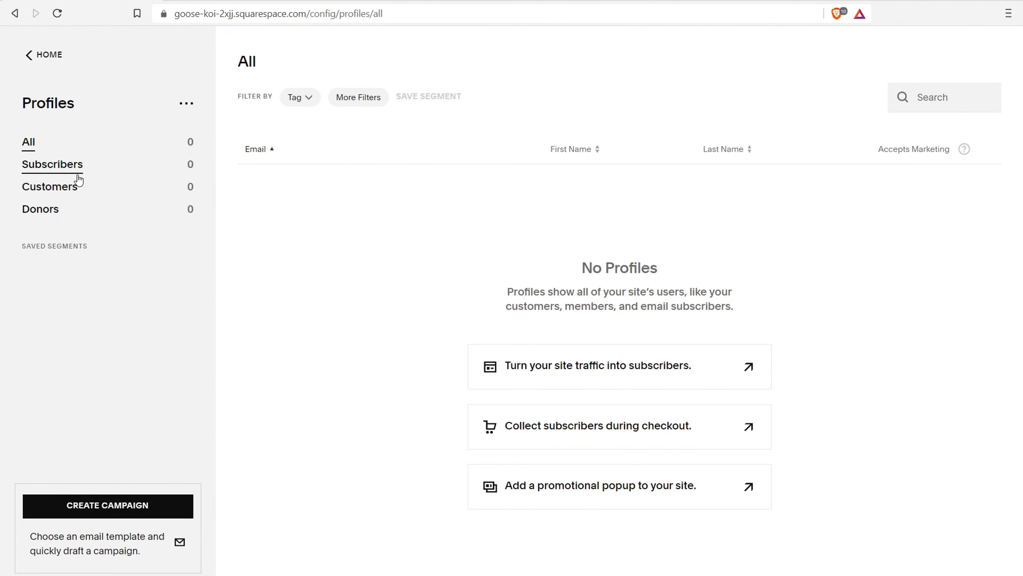
pyautogui.click(45, 57)
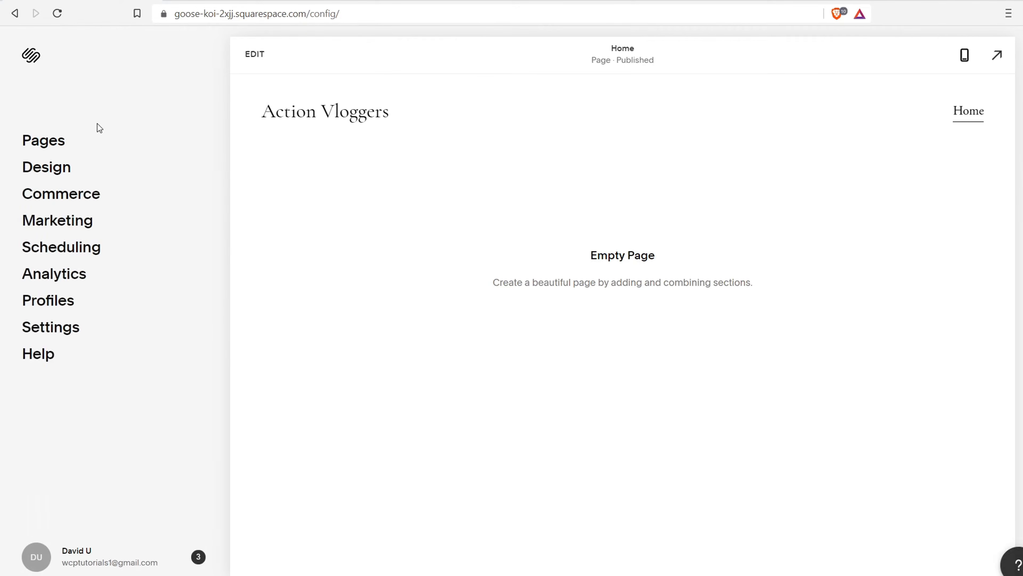
# Check the Site Availability and Member Areas settings, then open Domains
pyautogui.click(57, 335)
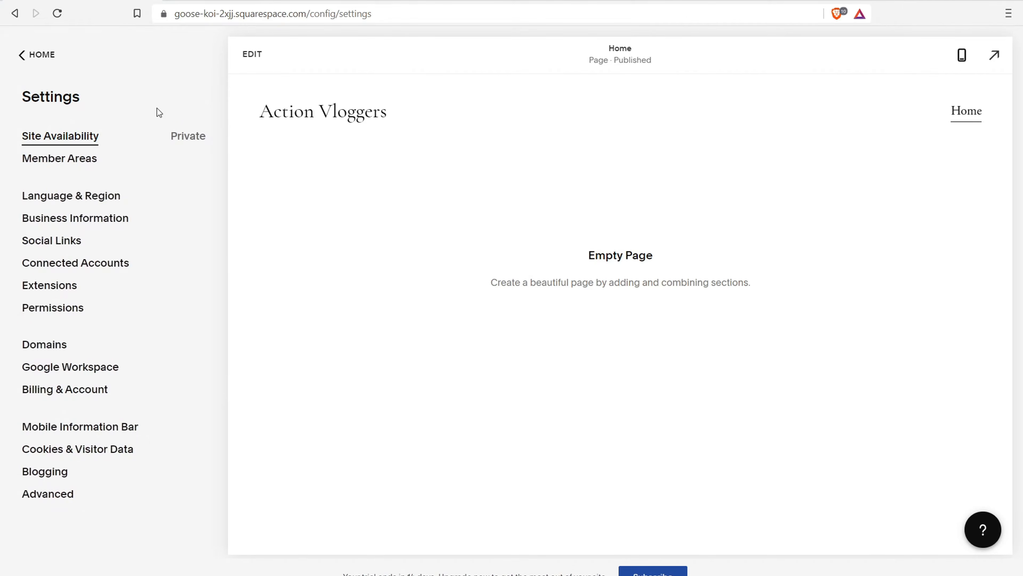
pyautogui.click(93, 140)
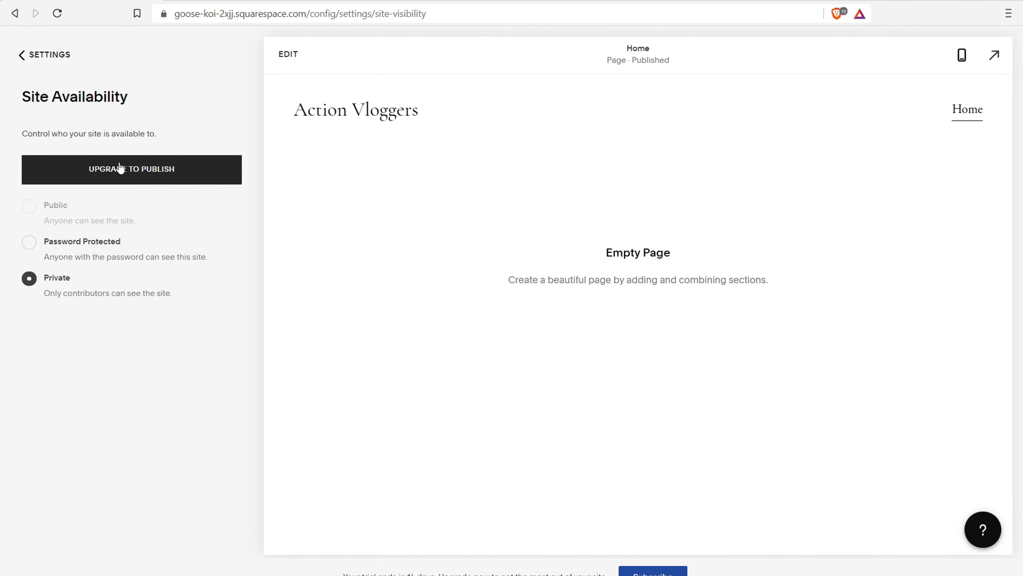
pyautogui.moveTo(152, 212)
pyautogui.click(37, 54)
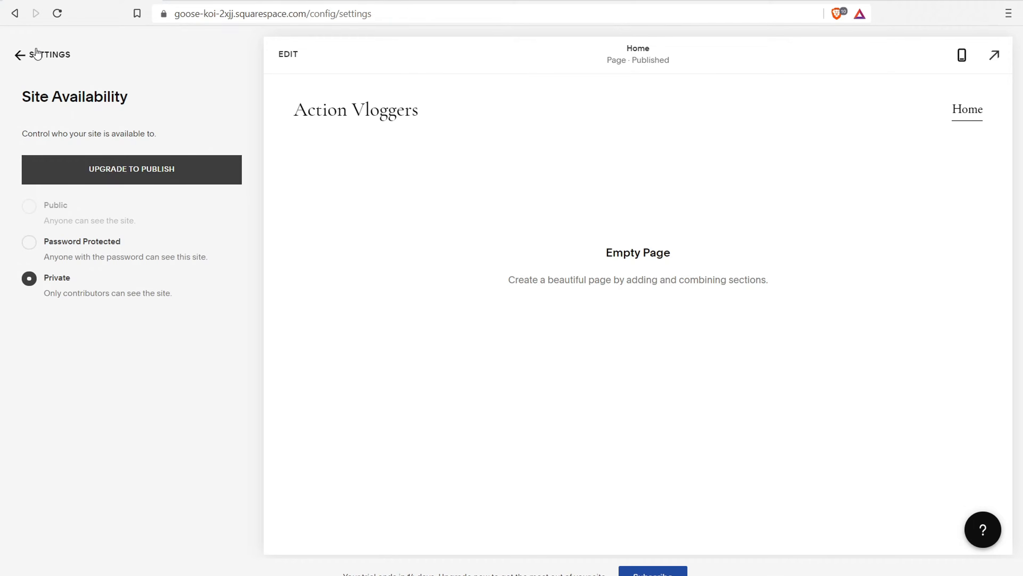
pyautogui.click(78, 160)
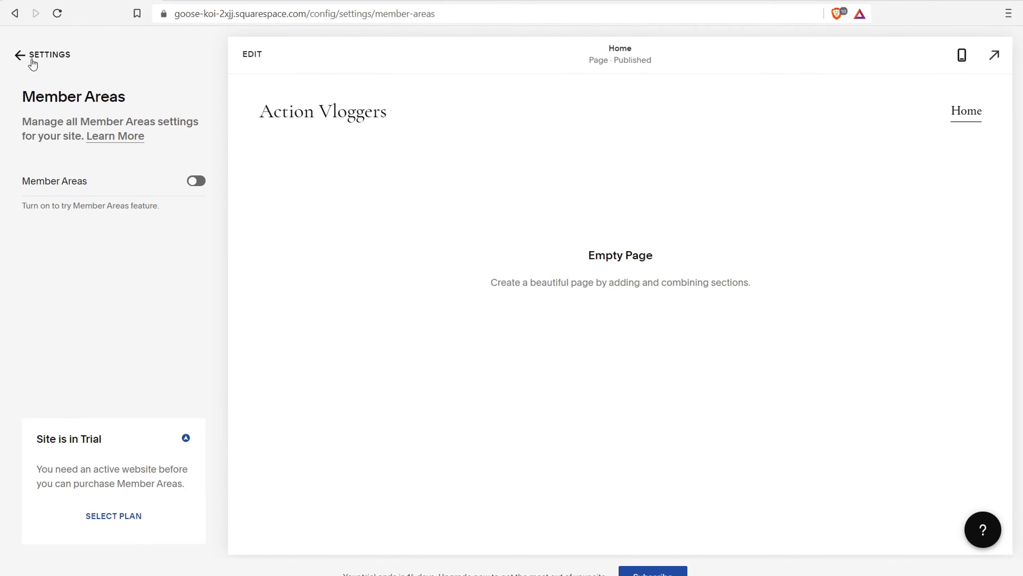
pyautogui.click(22, 56)
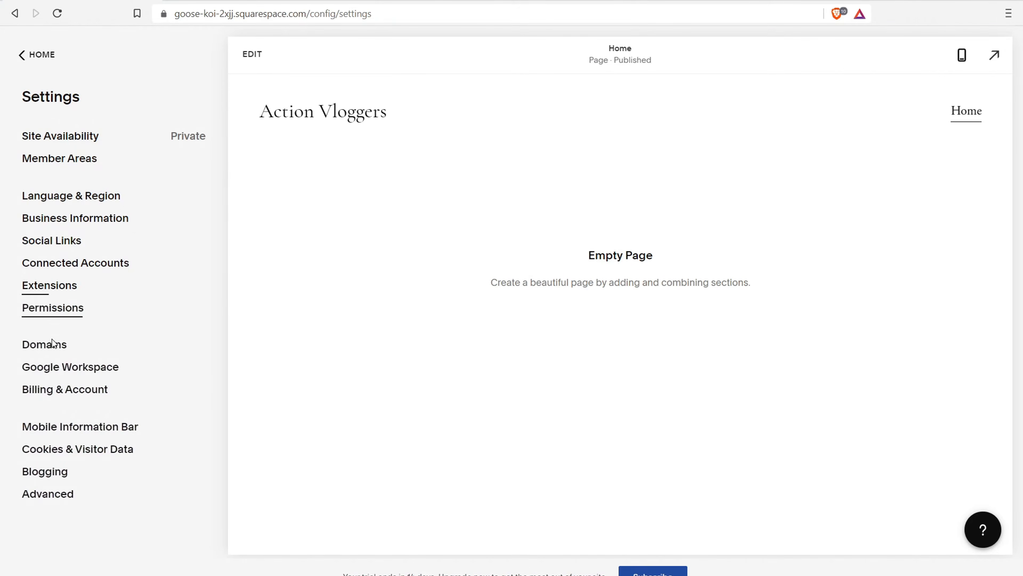
pyautogui.click(48, 348)
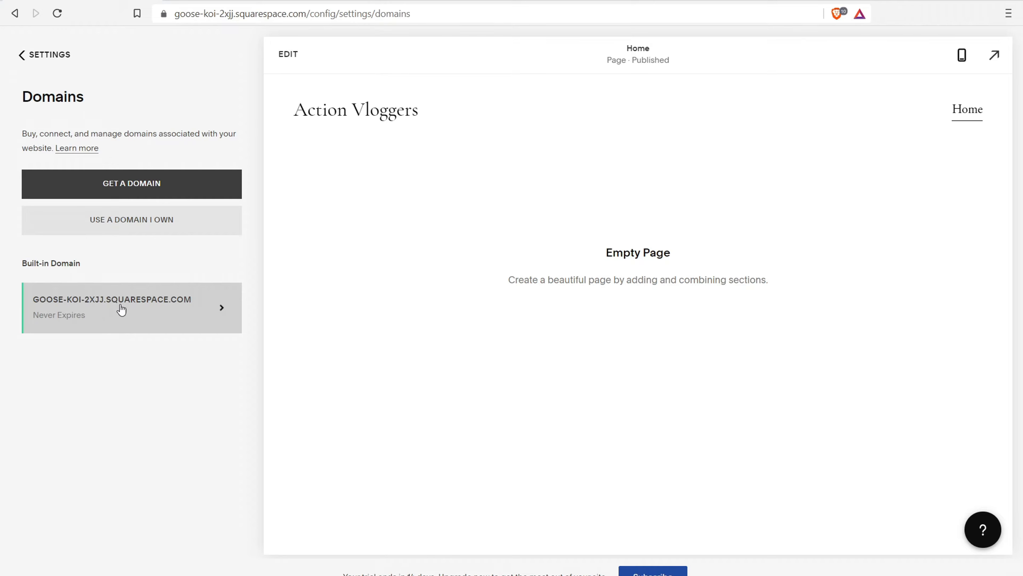
pyautogui.click(71, 309)
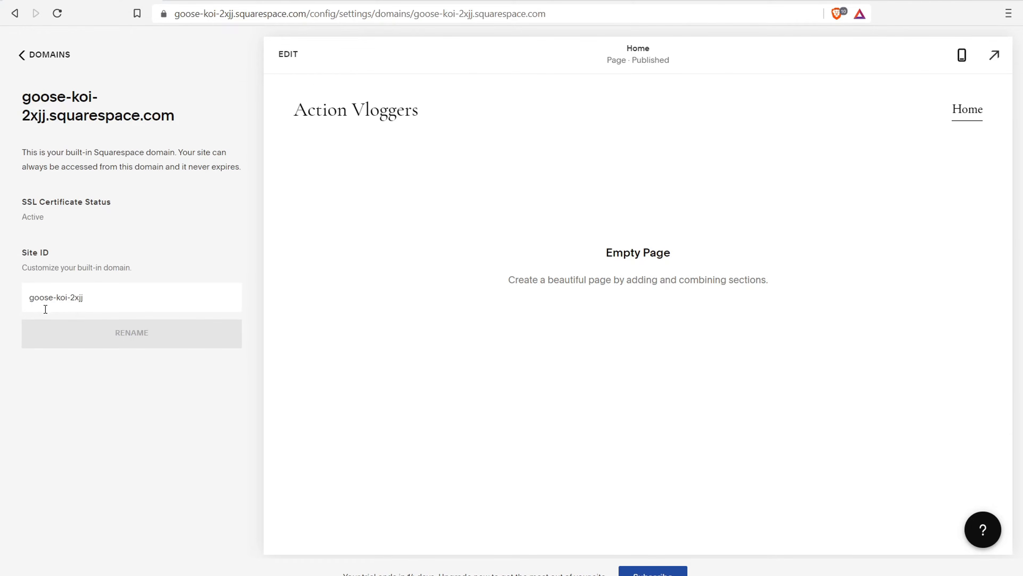
pyautogui.click(24, 55)
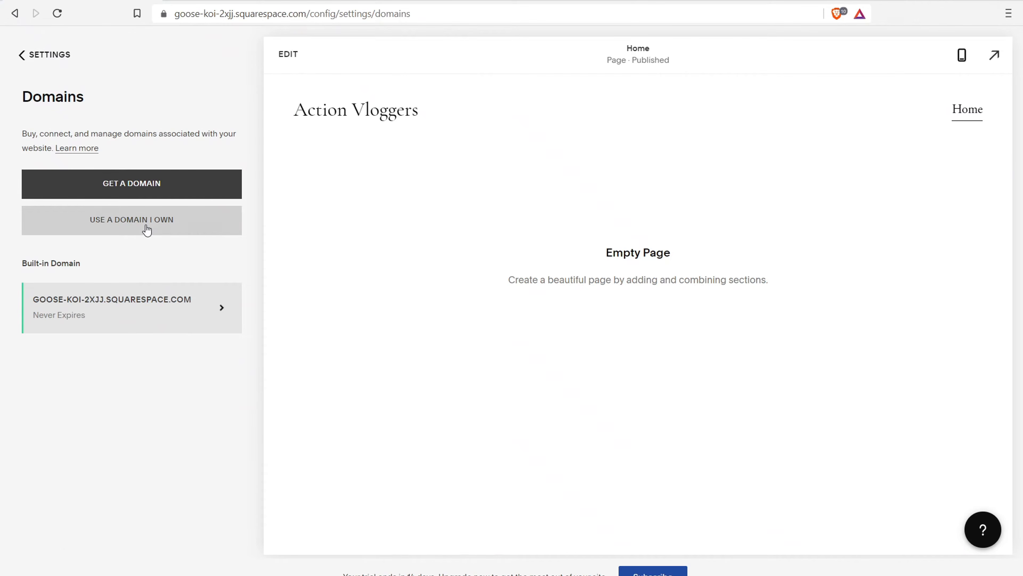
pyautogui.click(134, 182)
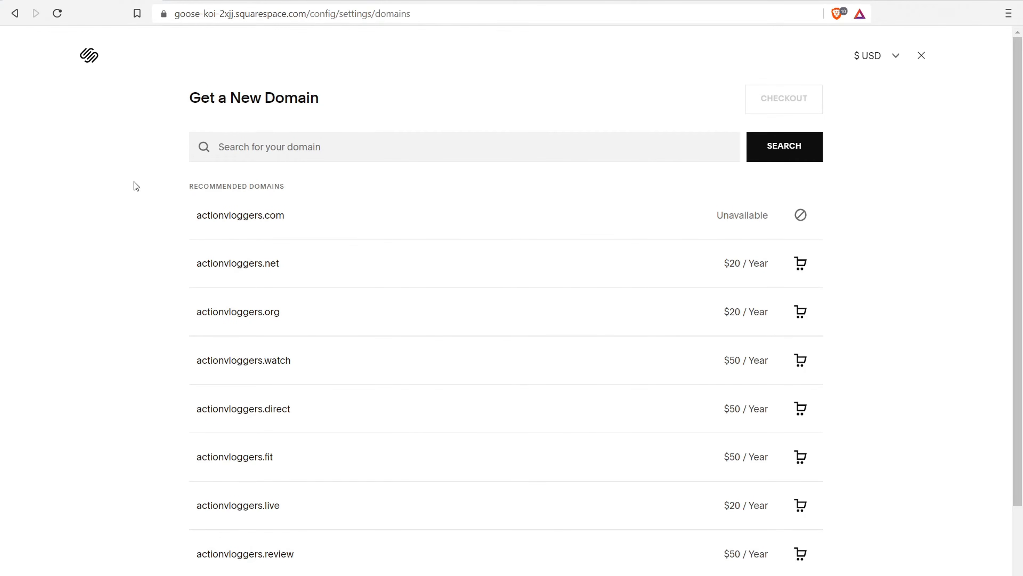
pyautogui.click(12, 14)
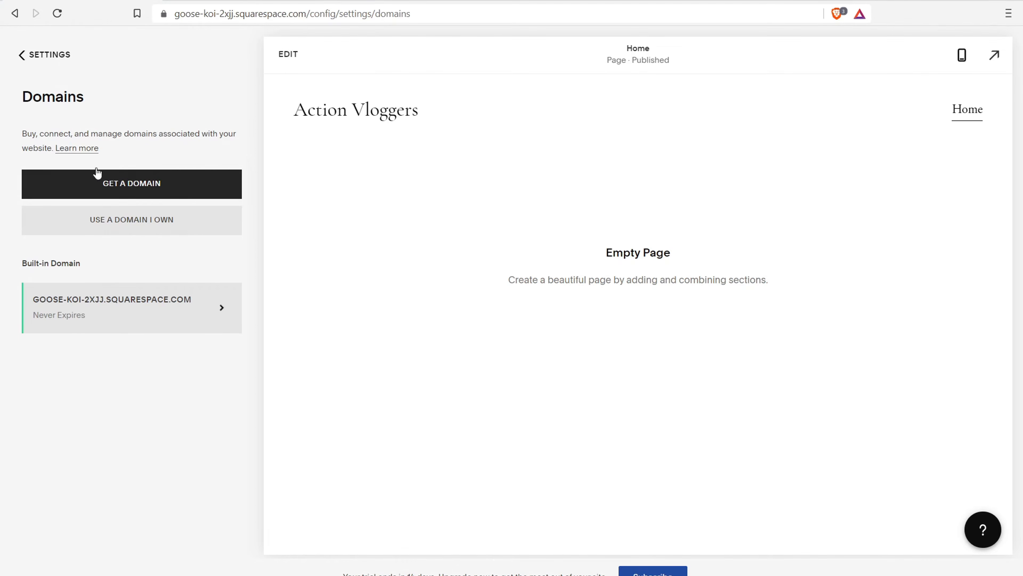
pyautogui.click(38, 57)
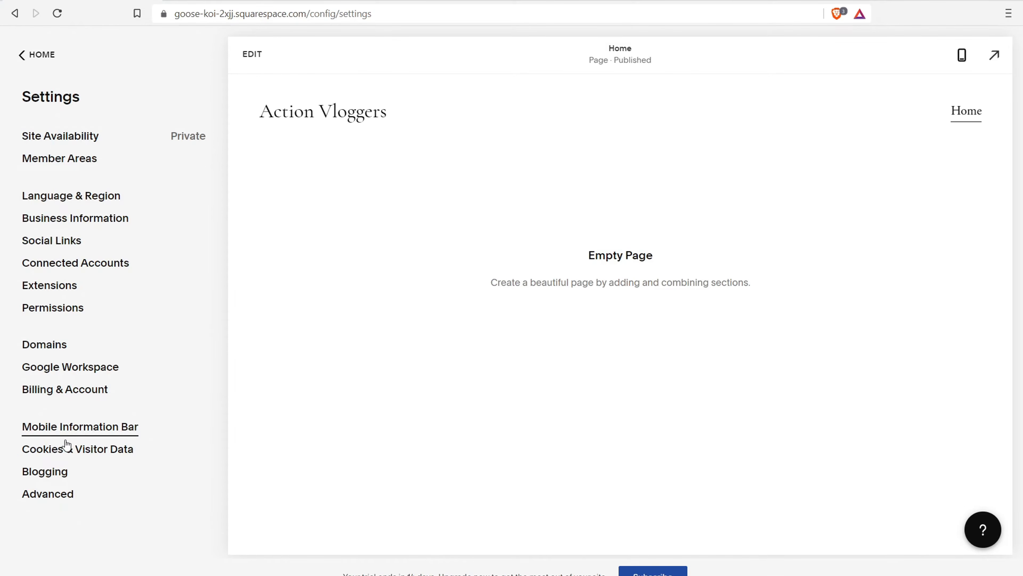
# Return to the main menu and start editing the Action Vloggers home page
pyautogui.click(34, 56)
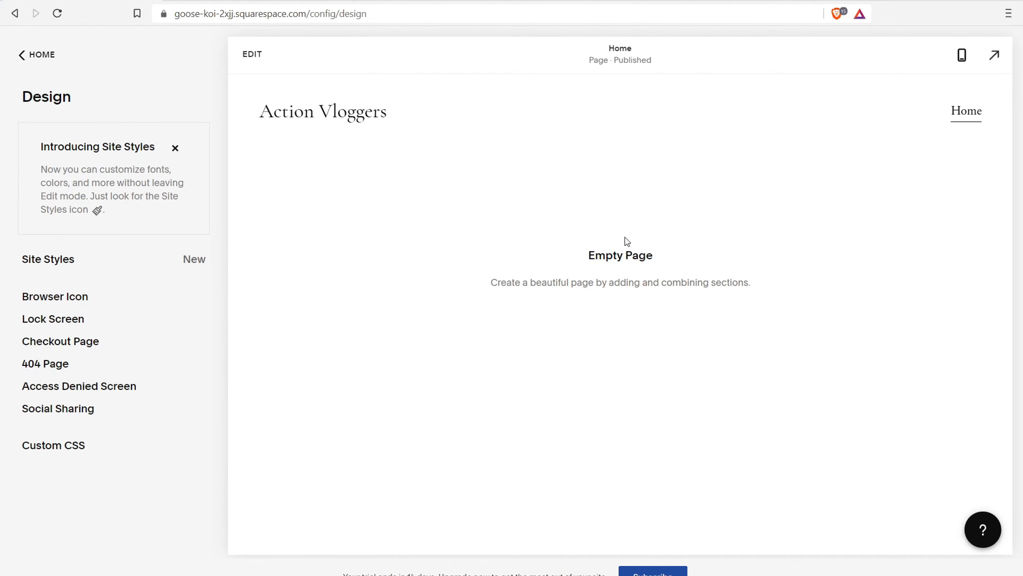
pyautogui.click(252, 55)
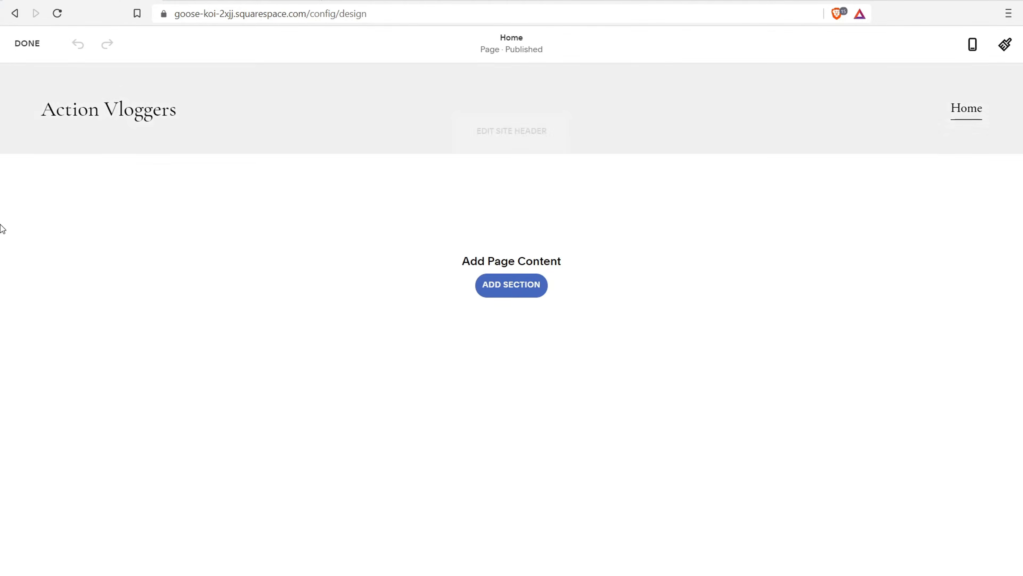
# Add a blank section to the Home page and try editing its empty text block
pyautogui.moveTo(452, 97)
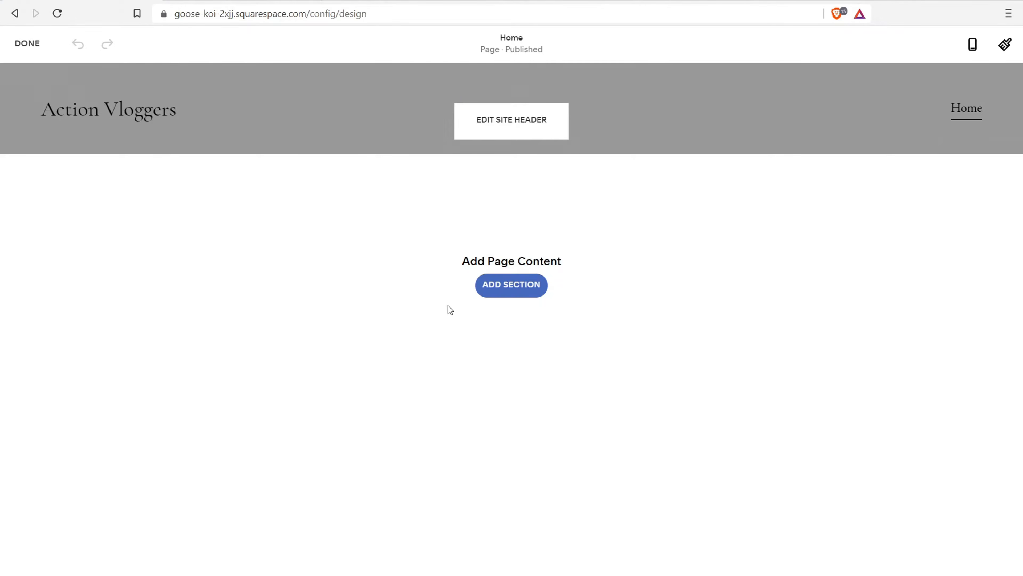
pyautogui.moveTo(457, 533)
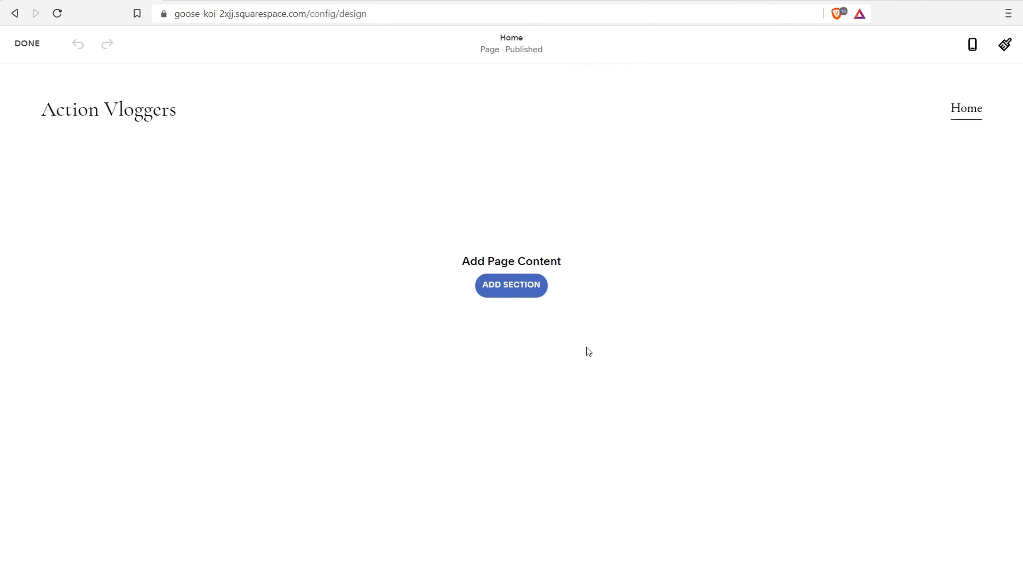
pyautogui.click(507, 290)
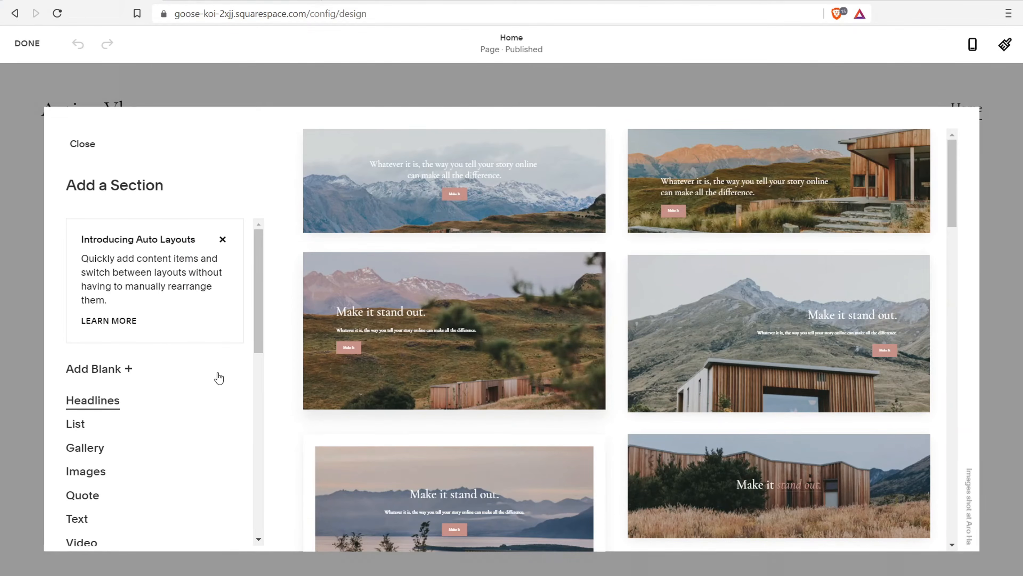
pyautogui.click(125, 371)
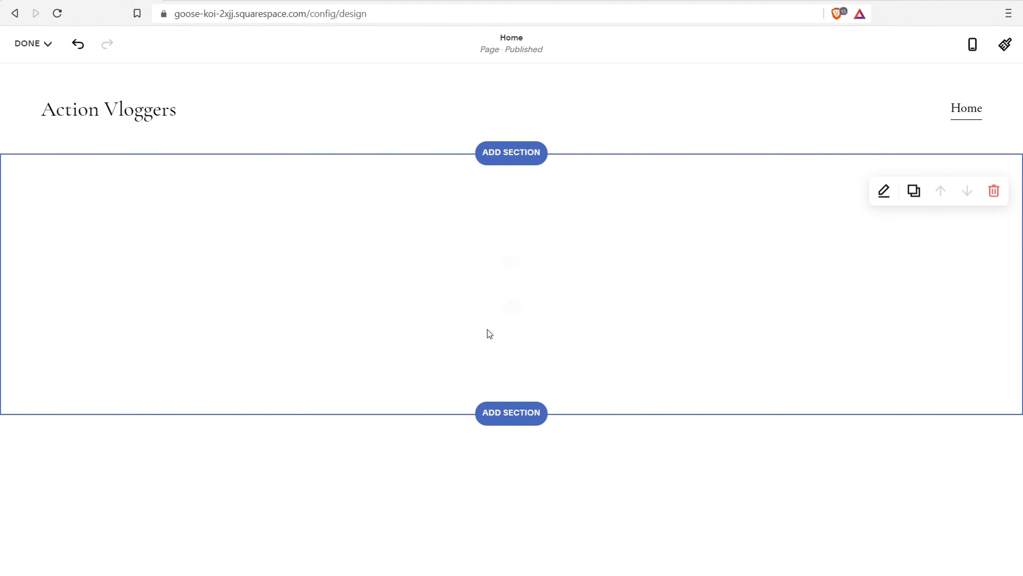
pyautogui.click(395, 297)
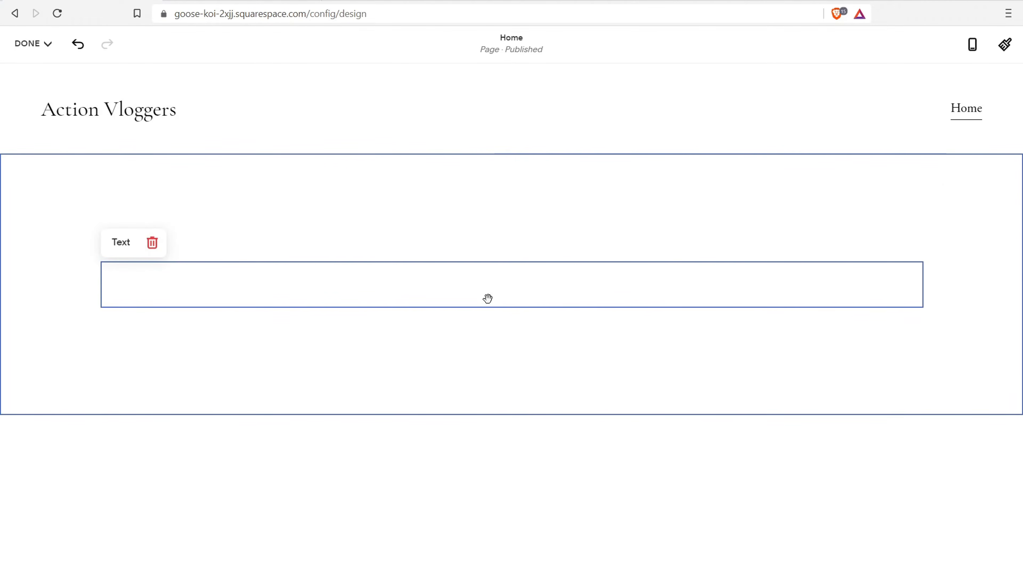
pyautogui.click(501, 254)
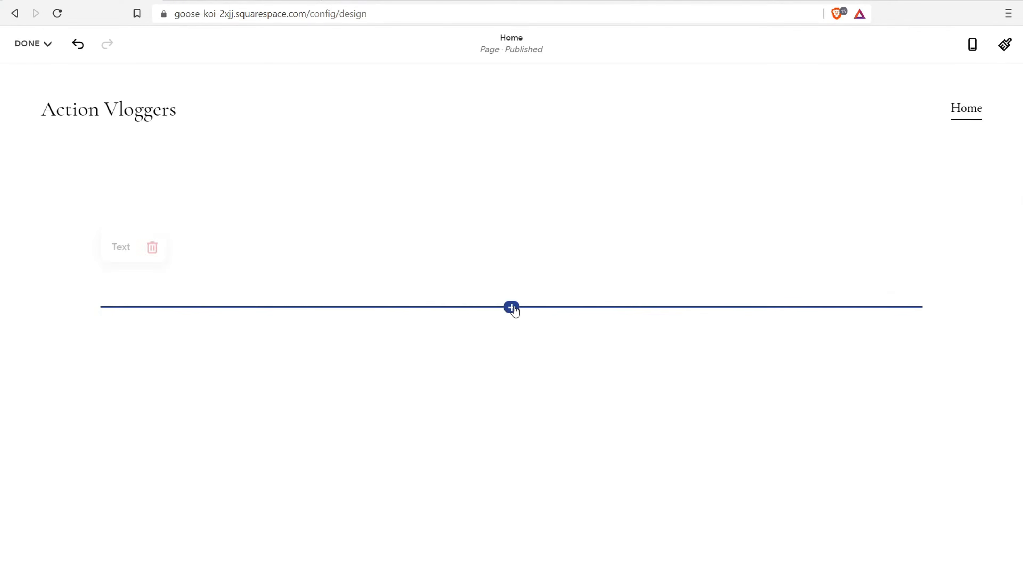
# Browse the block list without inserting anything, then remove the blank section
pyautogui.click(512, 307)
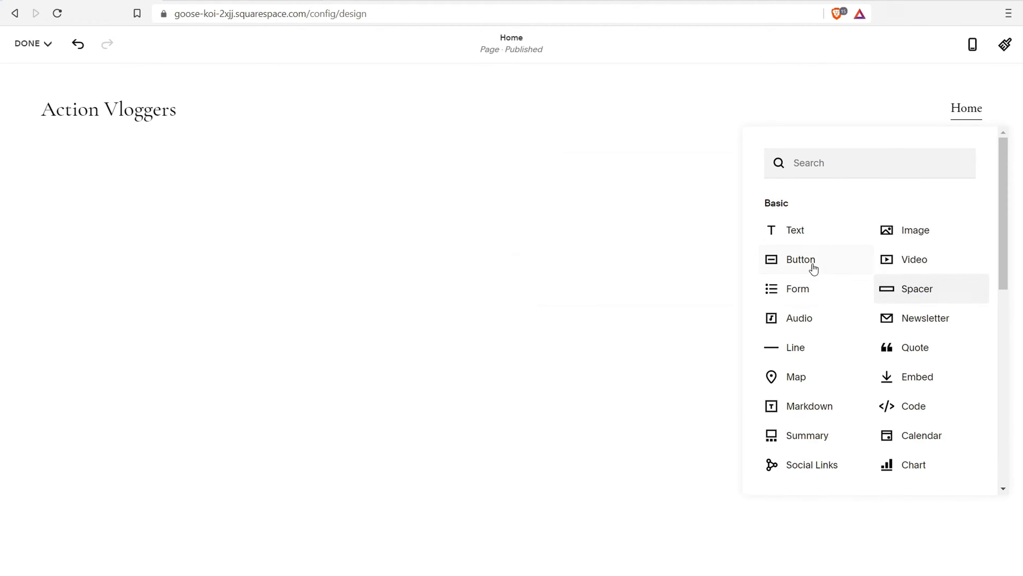
pyautogui.click(583, 211)
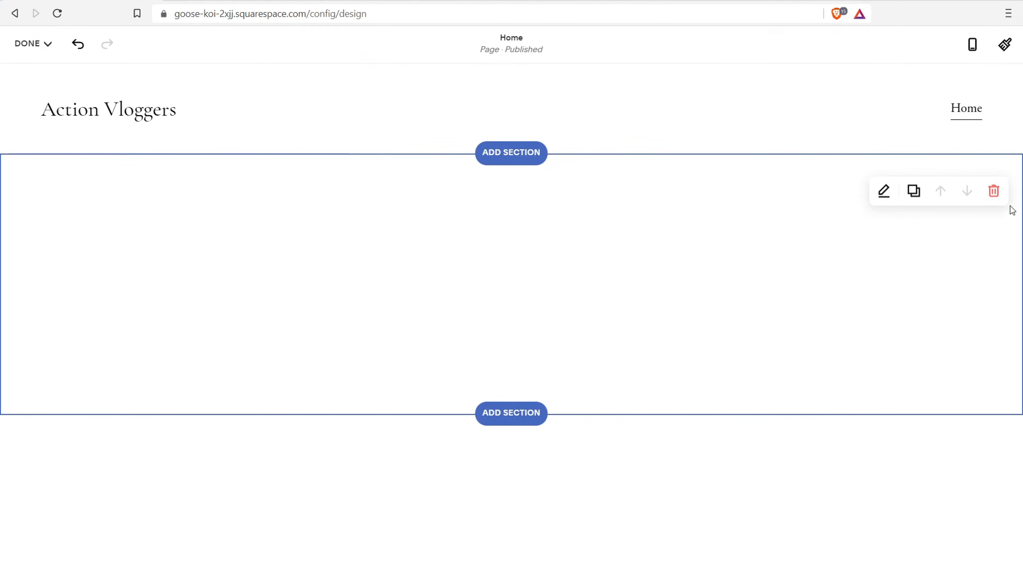
pyautogui.click(997, 197)
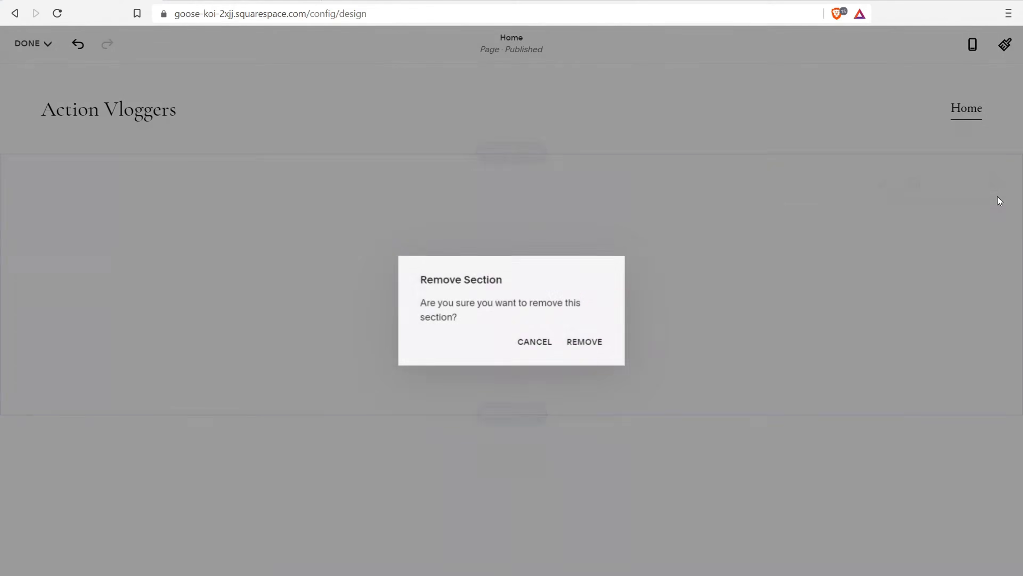
pyautogui.click(583, 342)
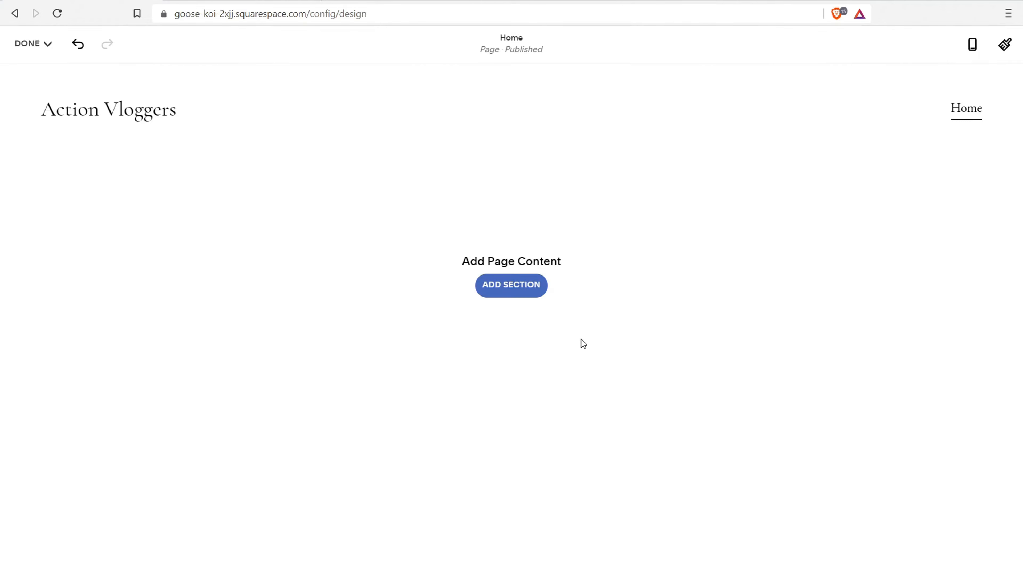
pyautogui.click(512, 285)
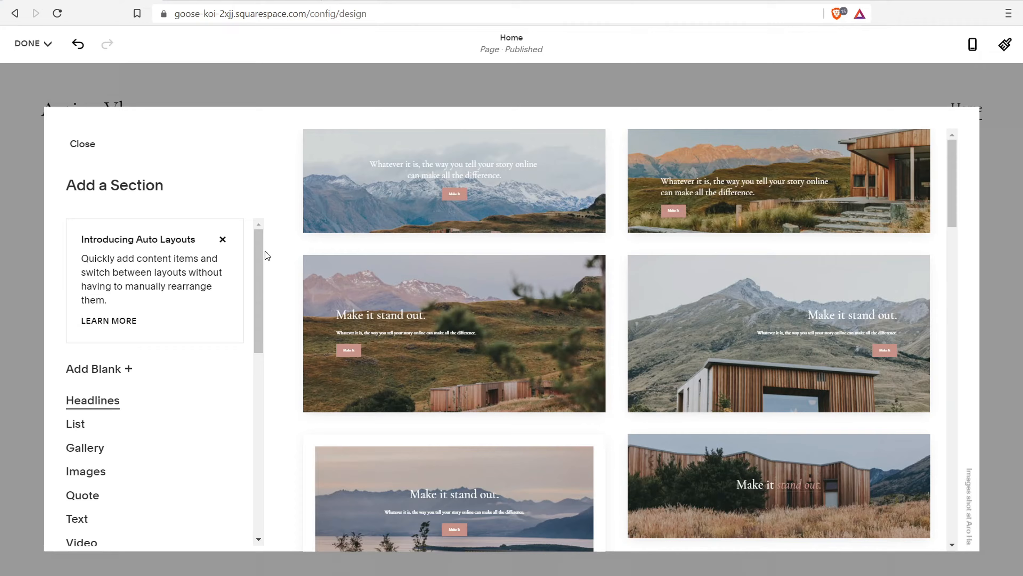
# Insert the first snowy-mountain Headlines layout as a new section on the Home page
pyautogui.moveTo(256, 241); pyautogui.dragTo(226, 277)
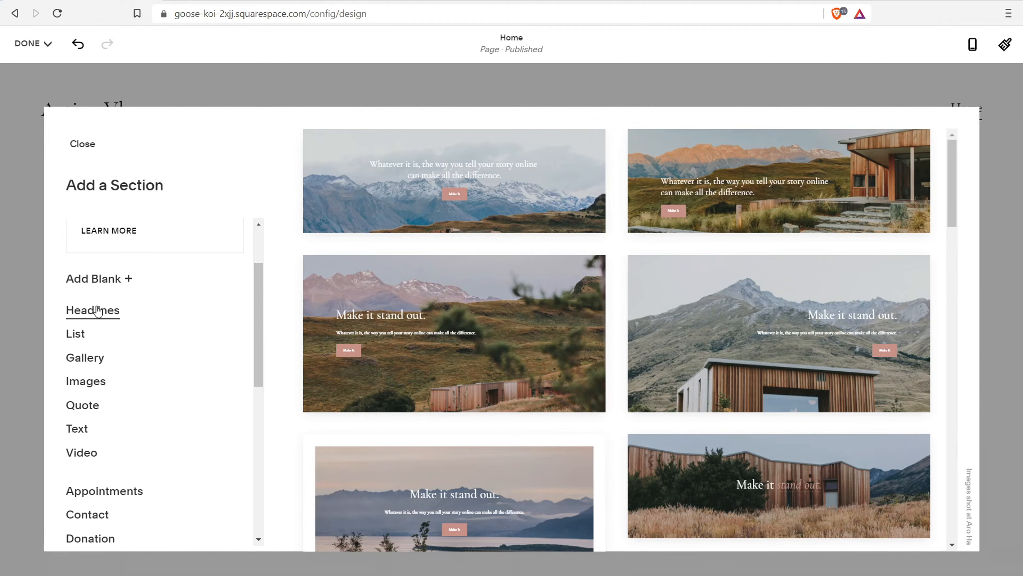
pyautogui.moveTo(957, 157); pyautogui.dragTo(936, 150)
pyautogui.click(528, 179)
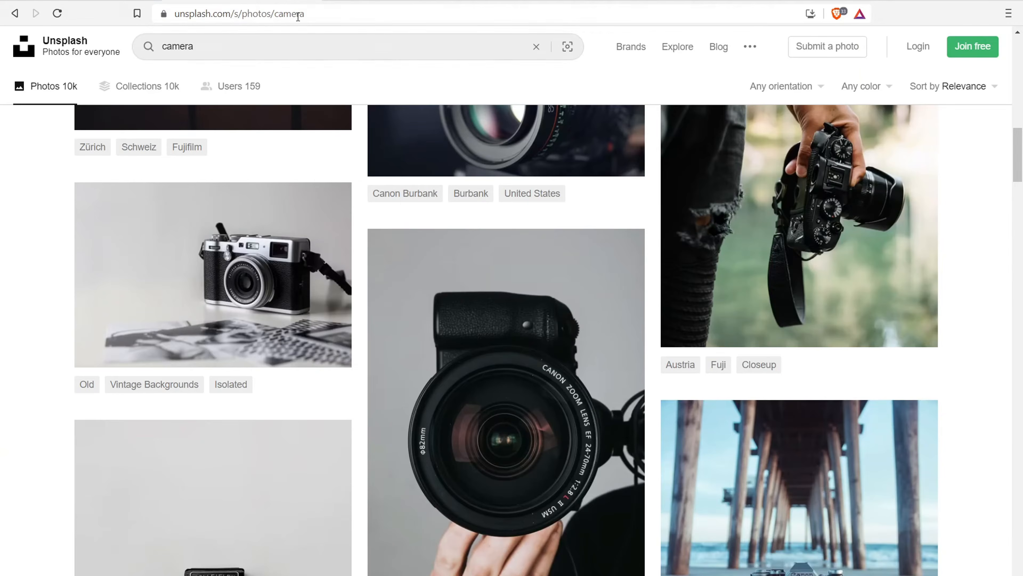
pyautogui.click(231, 13)
pyautogui.moveTo(231, 14); pyautogui.dragTo(170, 14)
pyautogui.moveTo(1020, 168); pyautogui.dragTo(1019, 77)
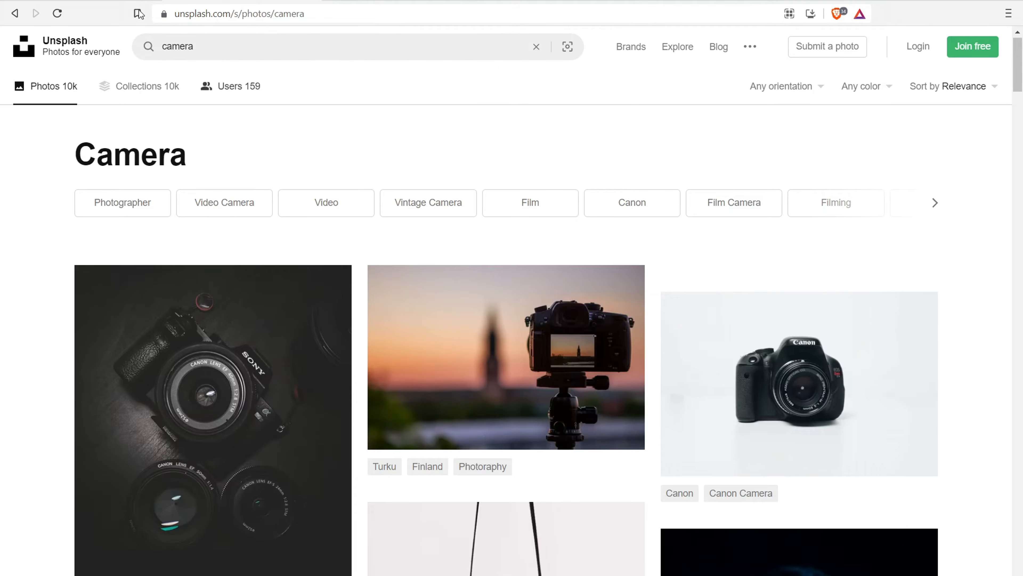
pyautogui.moveTo(1021, 88); pyautogui.dragTo(1022, 183)
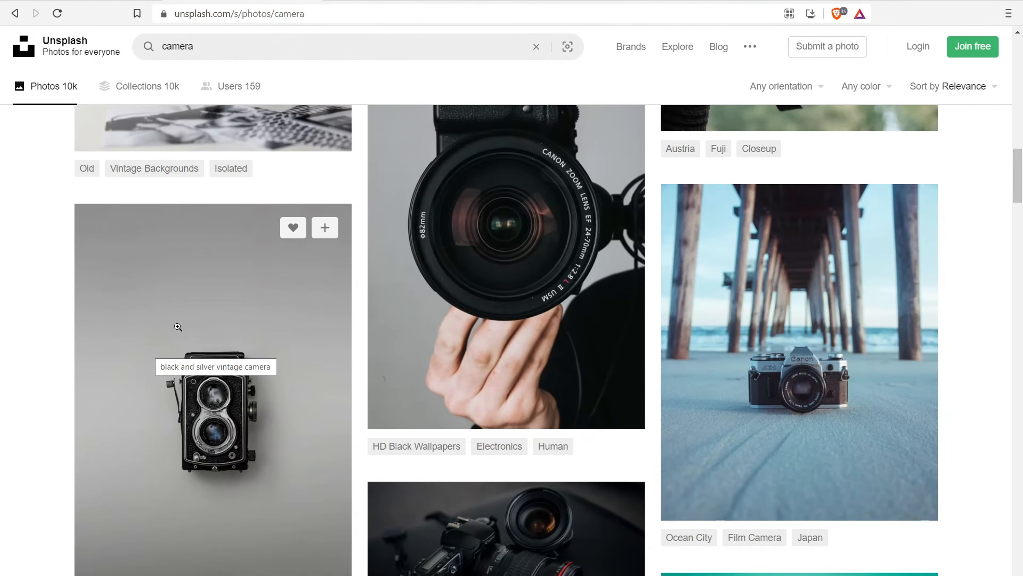
pyautogui.scroll(10, 149, 349)
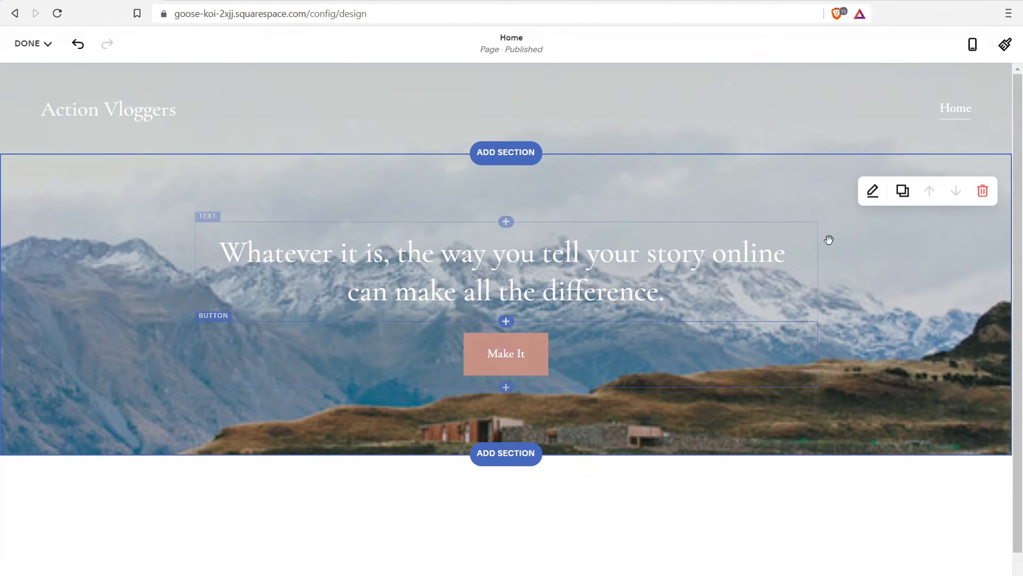
# Enter and leave the headline text's editing mode twice, leaving the text unchanged
pyautogui.click(654, 285)
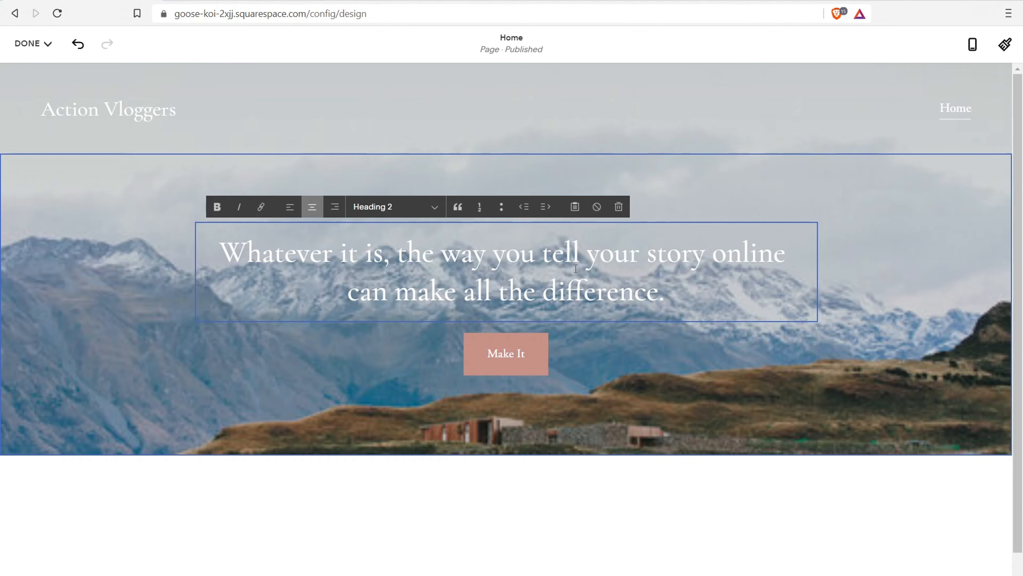
pyautogui.click(580, 358)
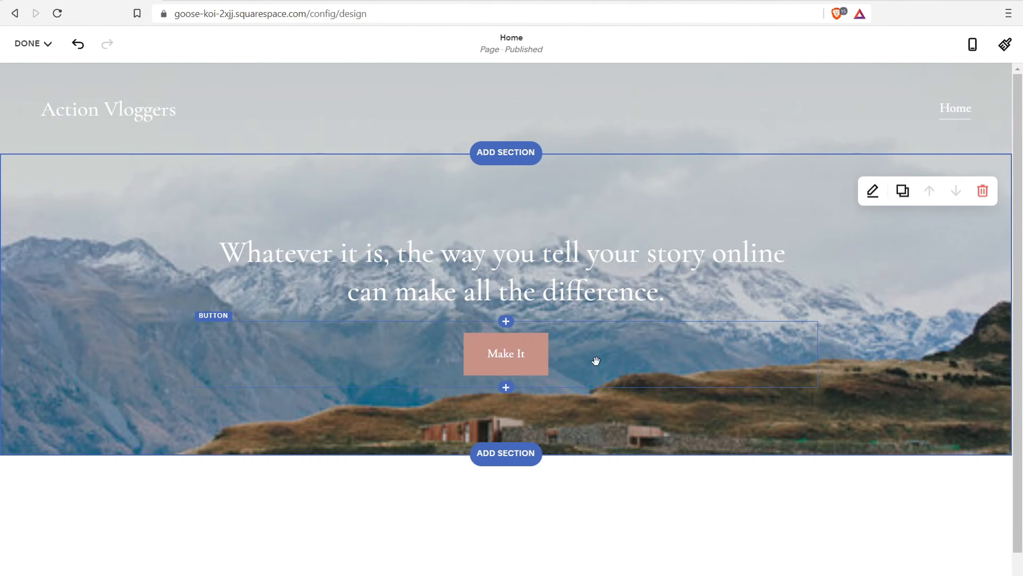
pyautogui.click(619, 277)
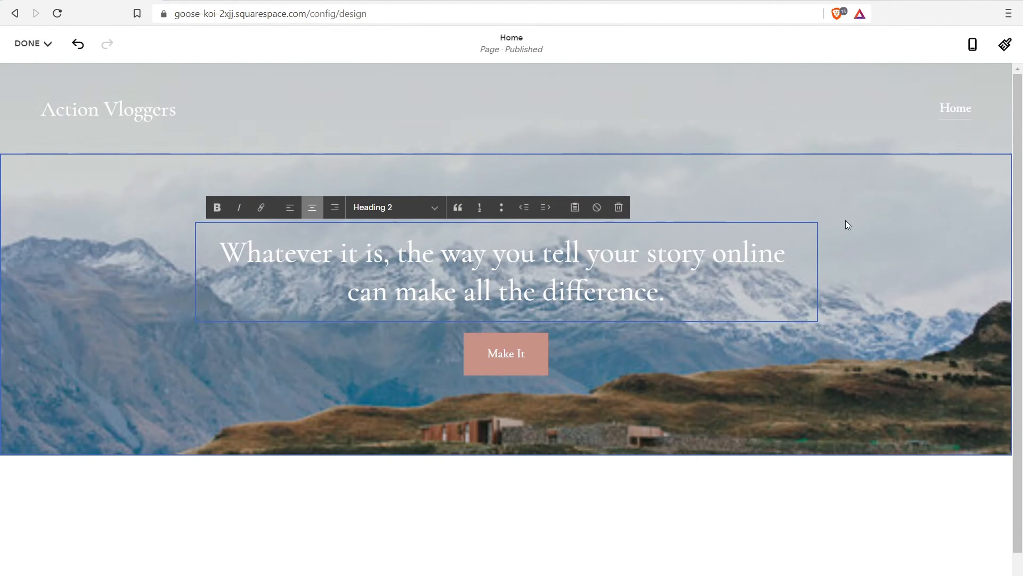
pyautogui.click(870, 233)
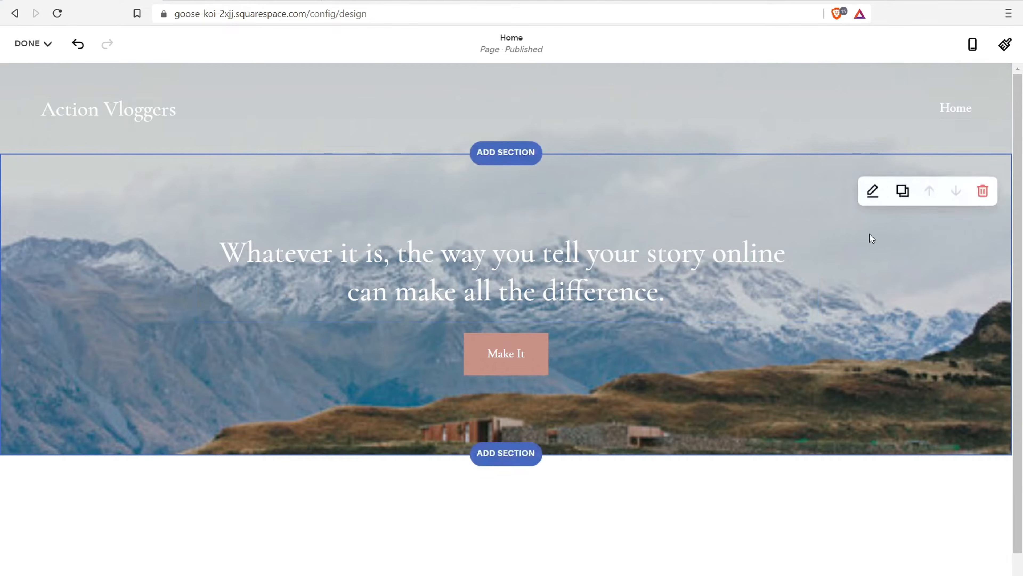
# Try large, small and medium section height and content width, leaving both at M
pyautogui.click(872, 192)
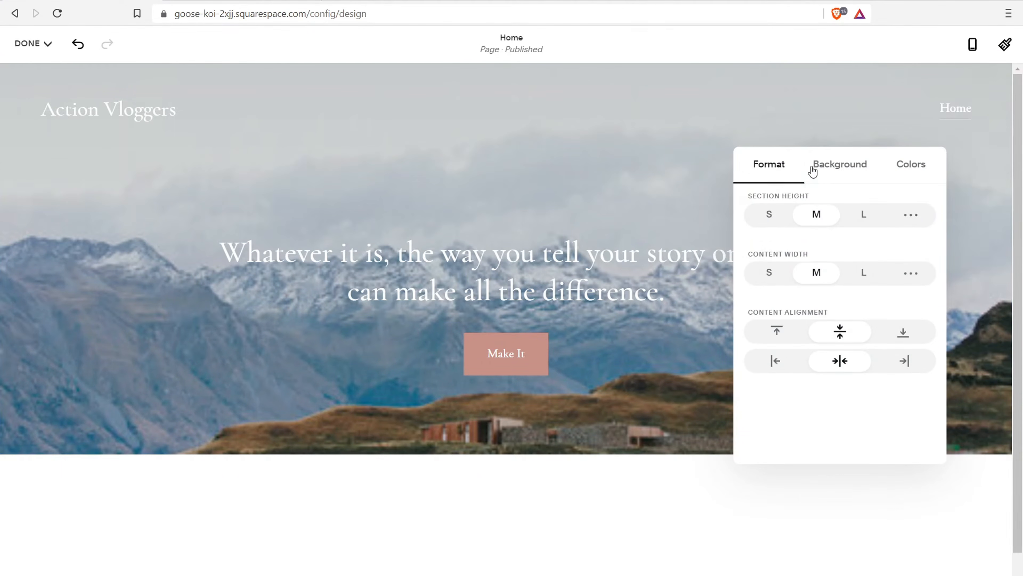
pyautogui.click(869, 220)
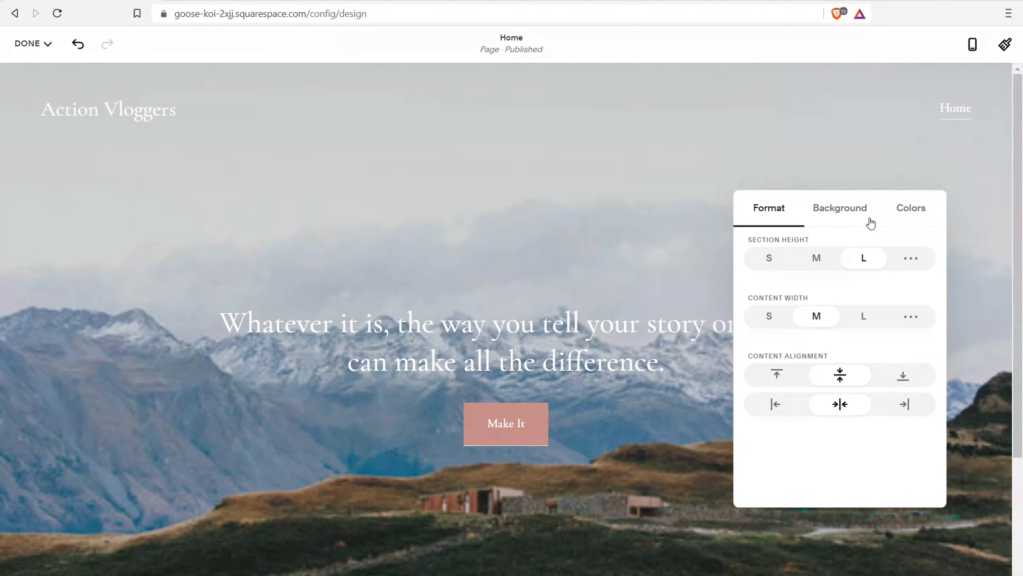
pyautogui.click(771, 258)
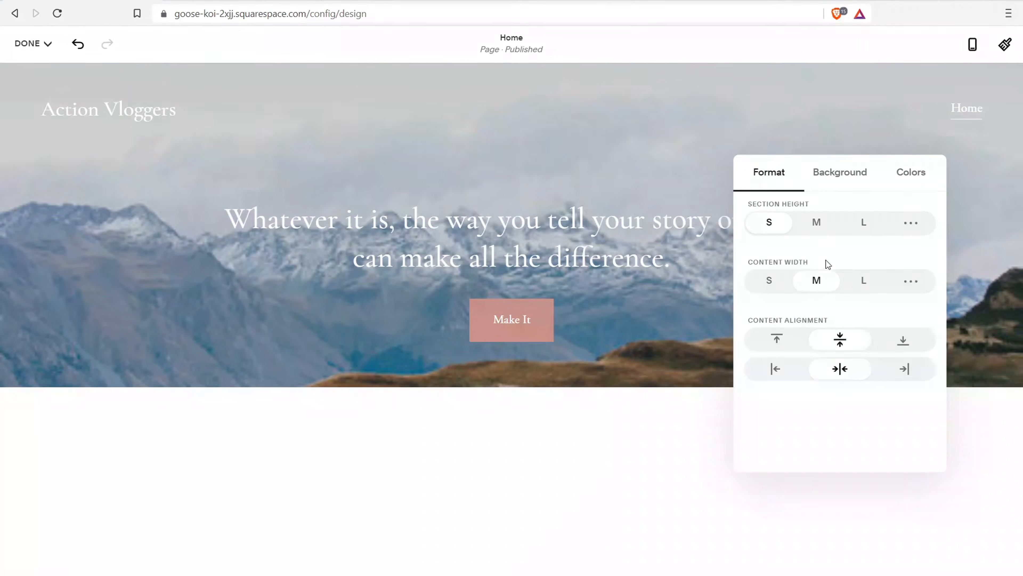
pyautogui.click(820, 224)
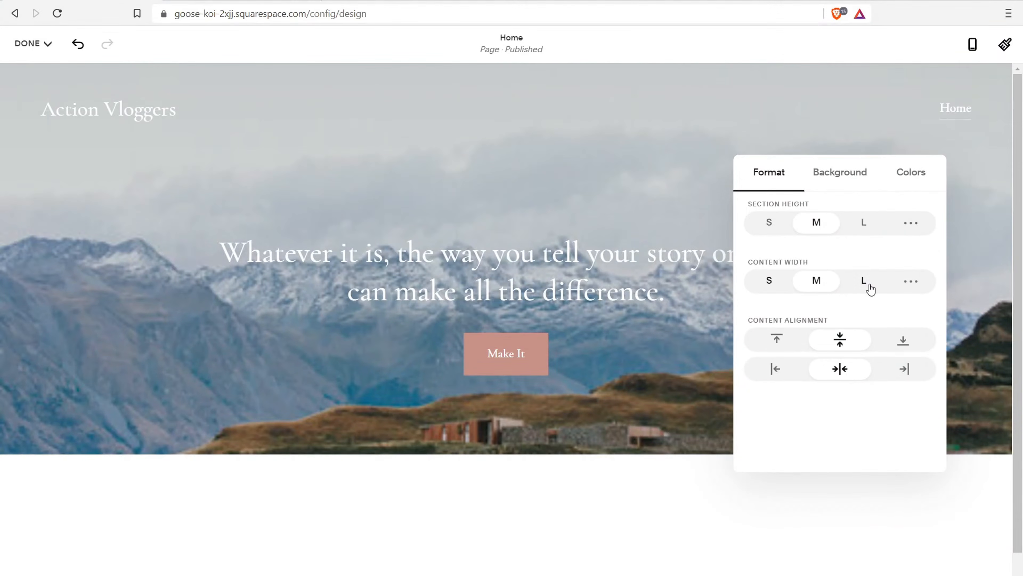
pyautogui.click(866, 284)
pyautogui.click(768, 287)
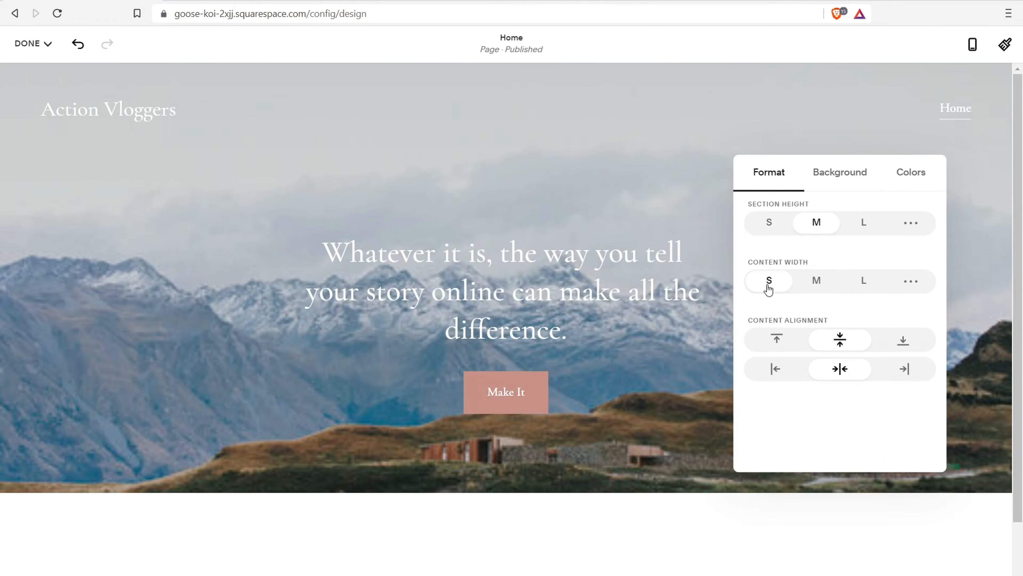
pyautogui.click(822, 291)
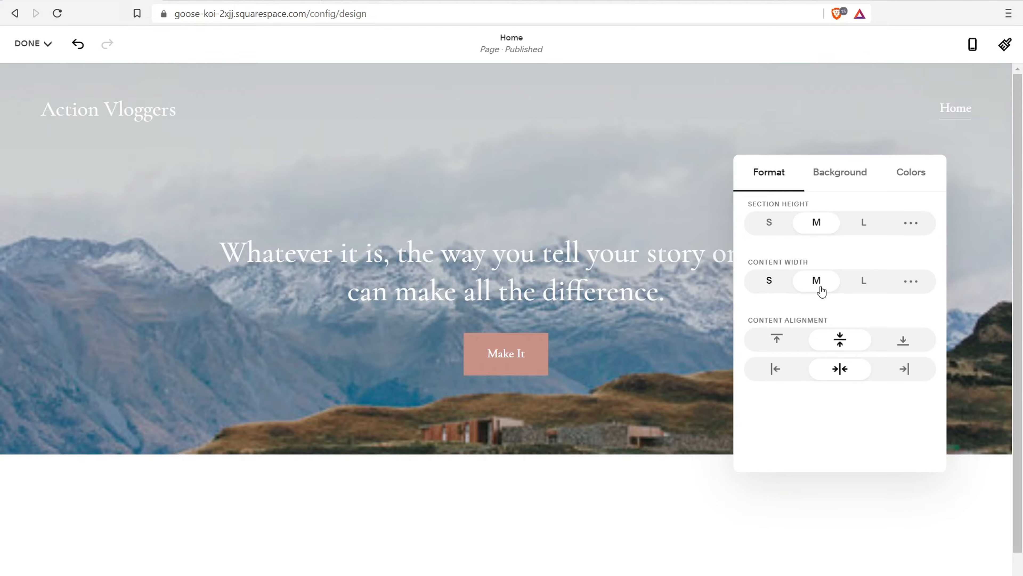
pyautogui.click(848, 170)
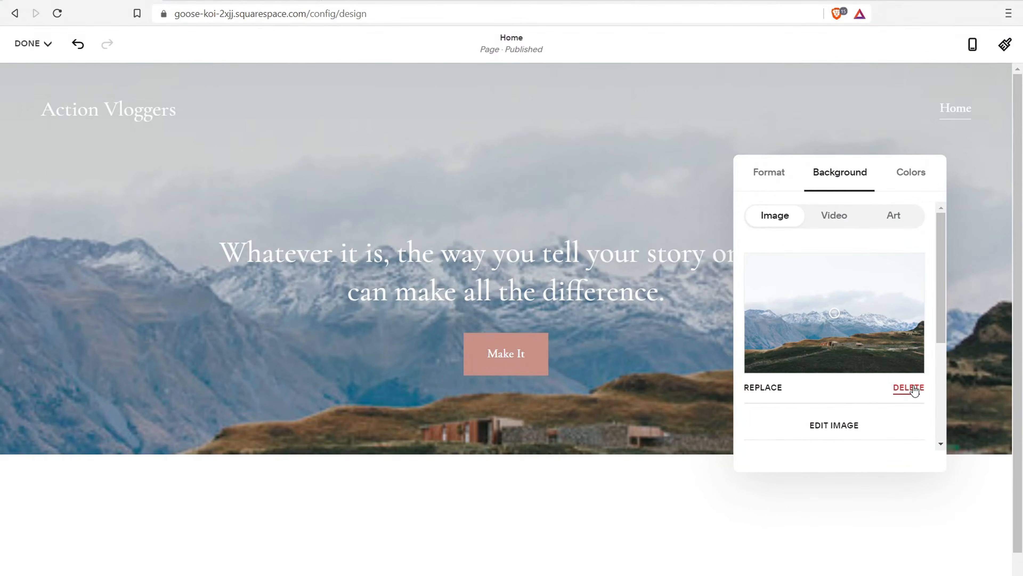
# Try video and pink brushstroke backgrounds, then apply the last art gradient pattern instead
pyautogui.click(833, 215)
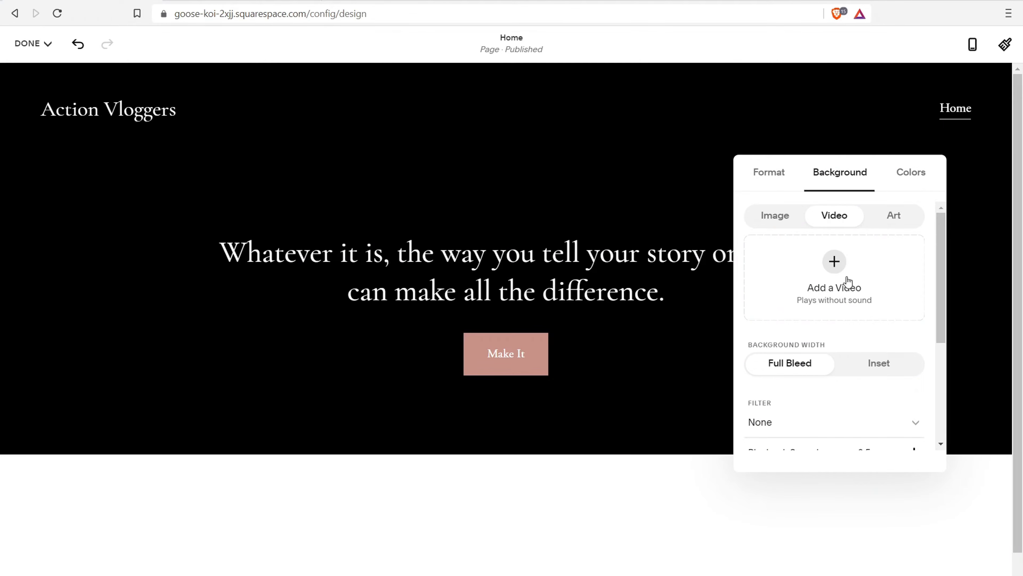
pyautogui.click(832, 270)
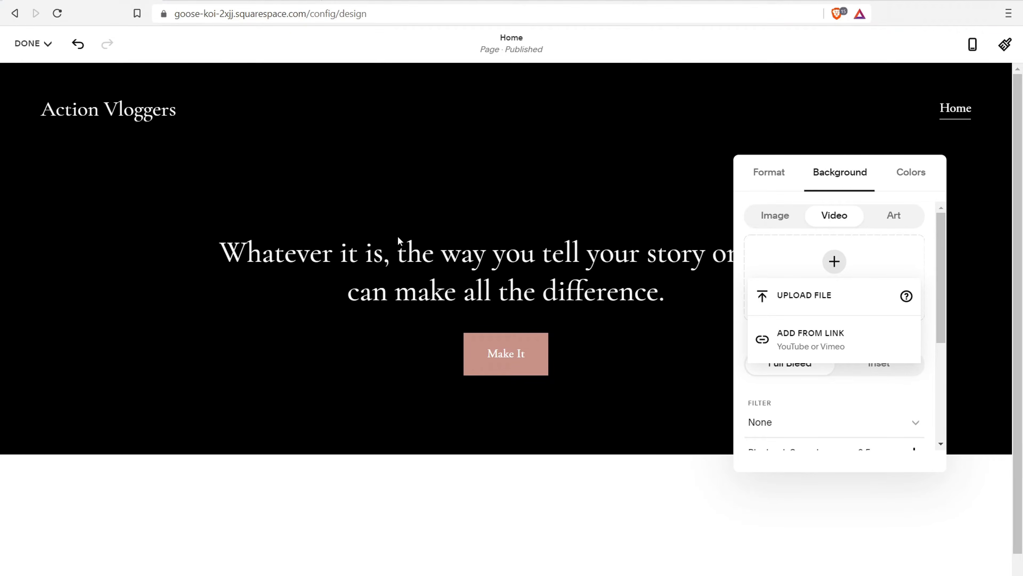
pyautogui.click(891, 218)
pyautogui.click(893, 220)
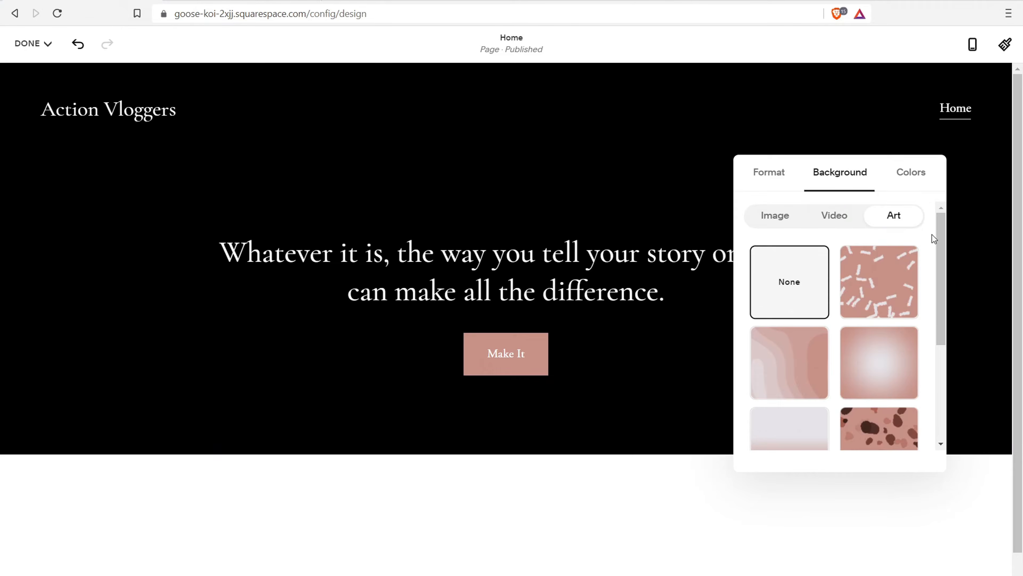
pyautogui.click(878, 284)
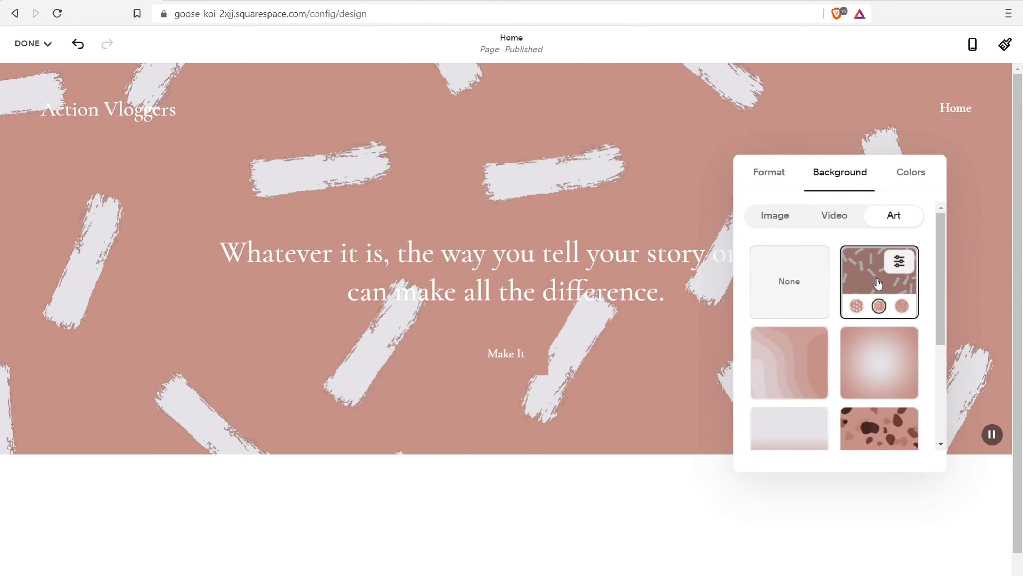
pyautogui.moveTo(936, 242); pyautogui.dragTo(952, 354)
pyautogui.click(797, 358)
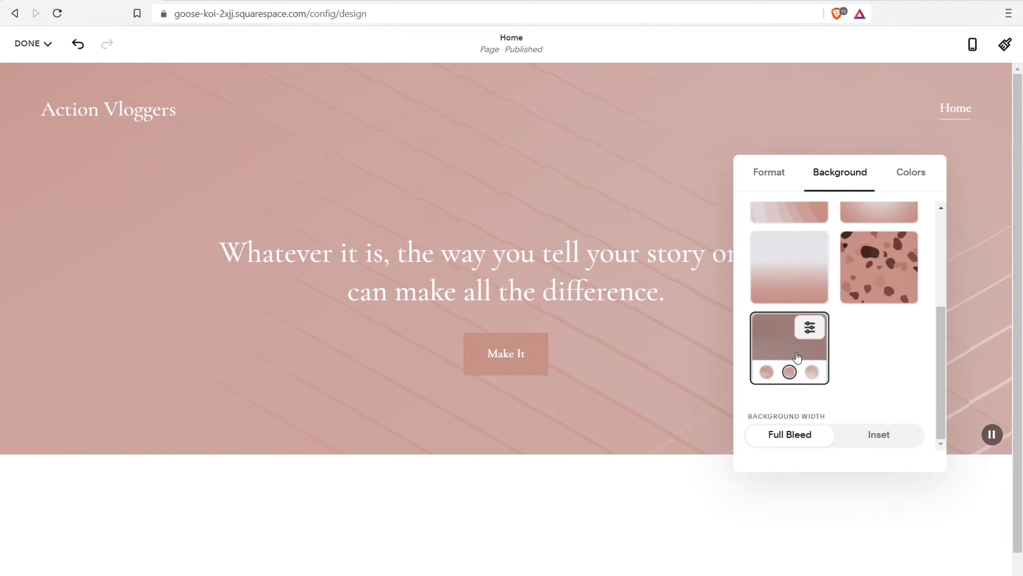
# Set the gradient's end colour to white and its start colour to light grey
pyautogui.click(810, 327)
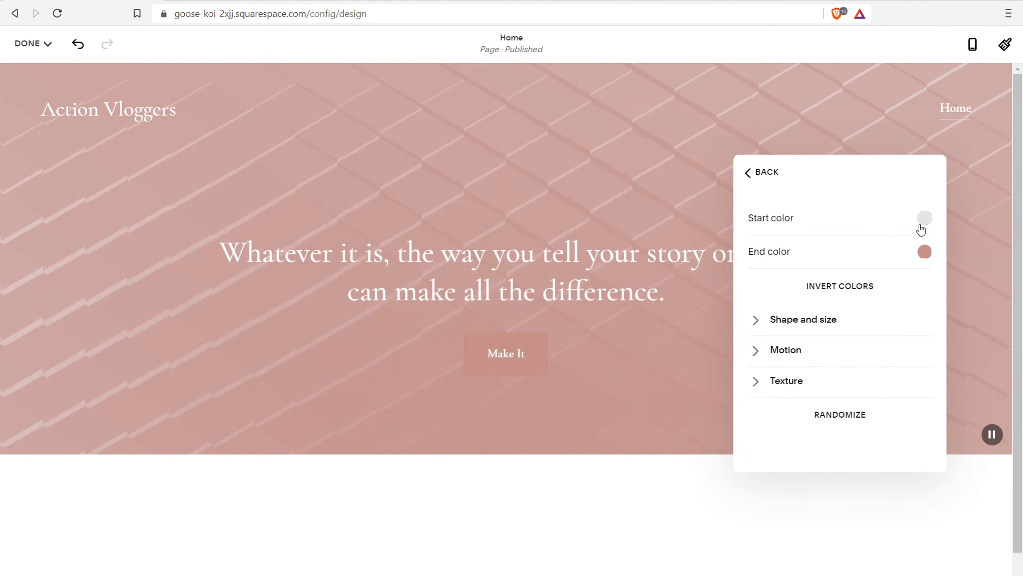
pyautogui.click(929, 257)
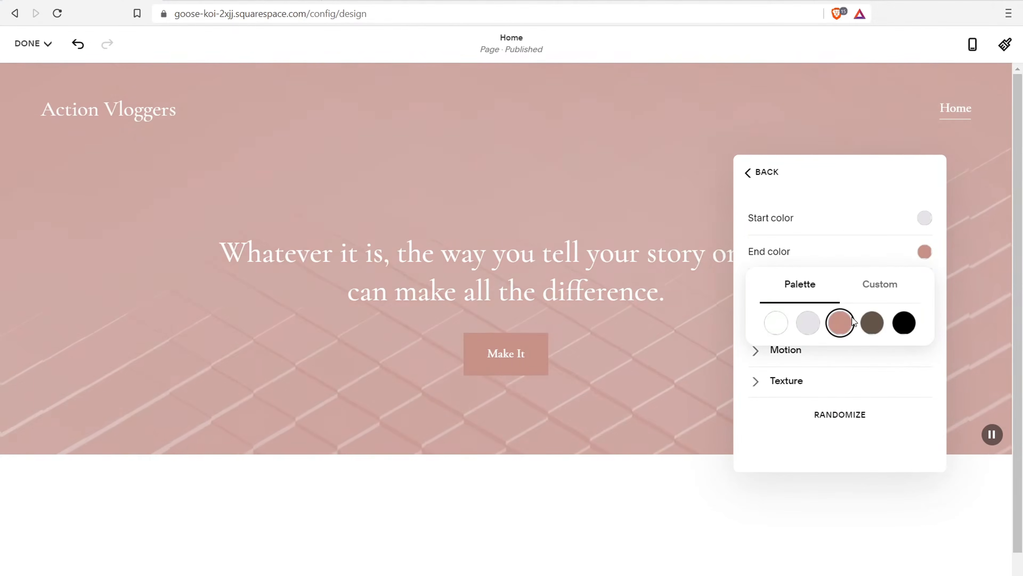
pyautogui.click(777, 323)
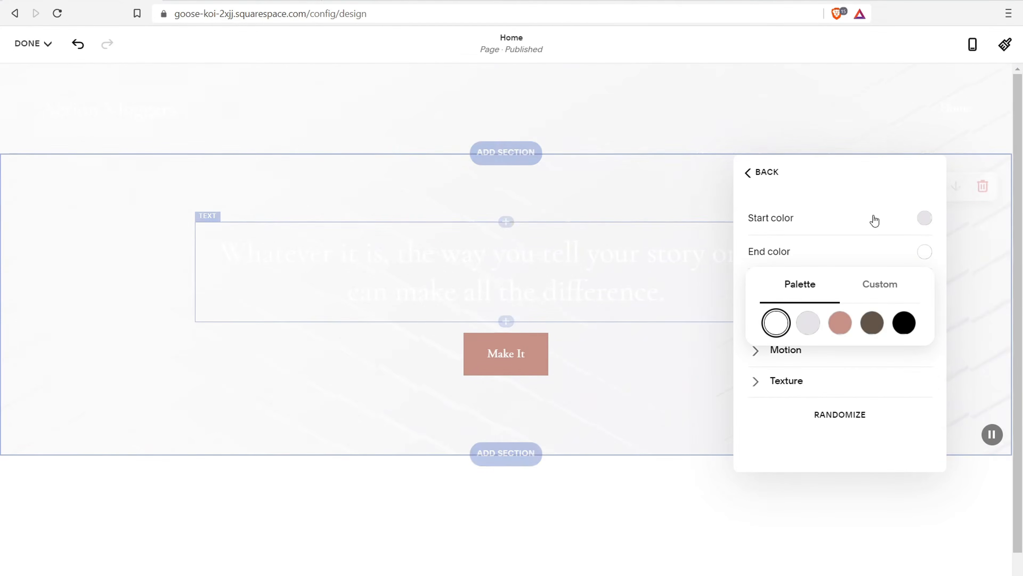
pyautogui.click(926, 219)
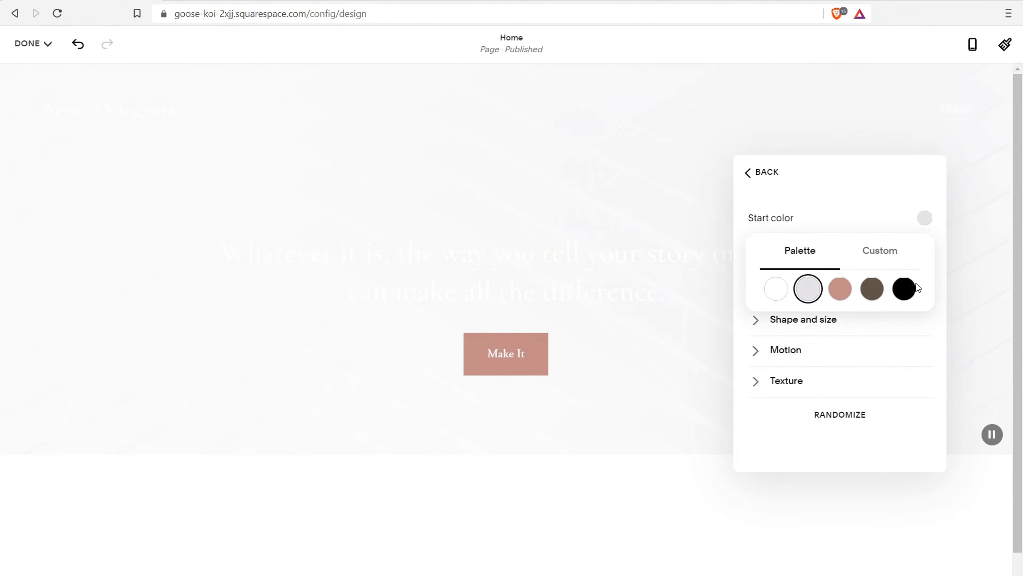
pyautogui.click(908, 292)
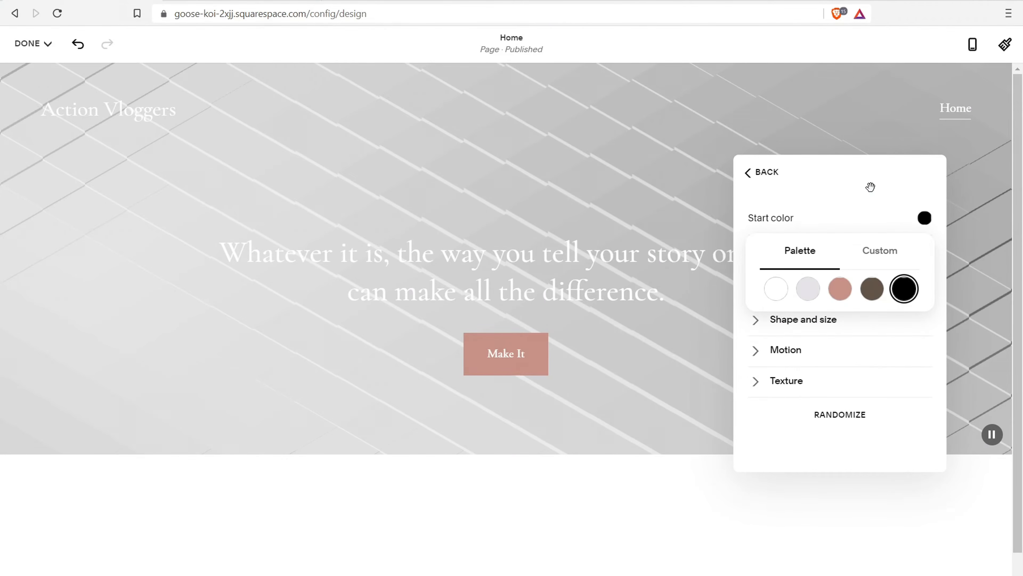
pyautogui.click(776, 297)
pyautogui.click(809, 294)
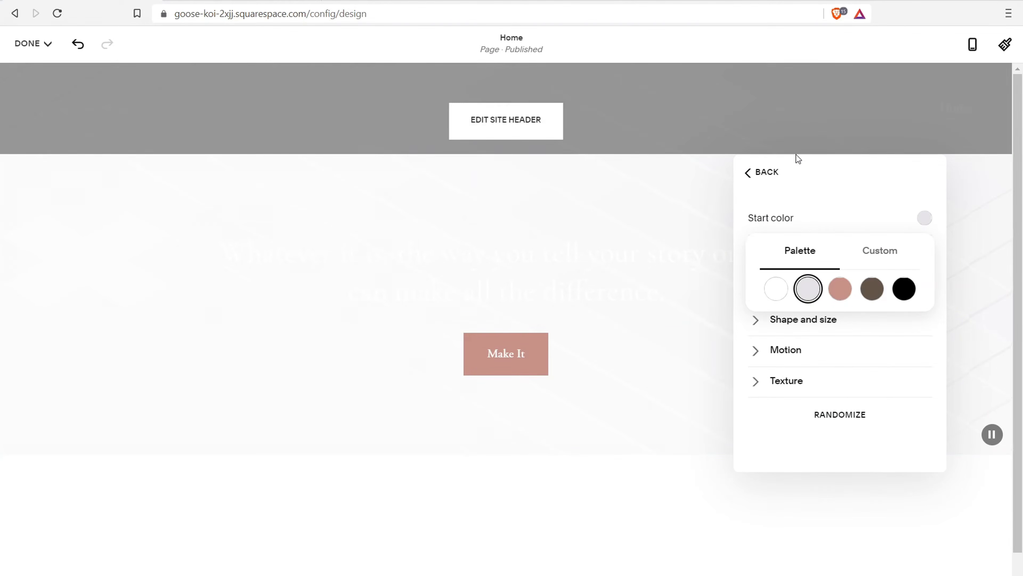
pyautogui.click(767, 179)
pyautogui.click(766, 178)
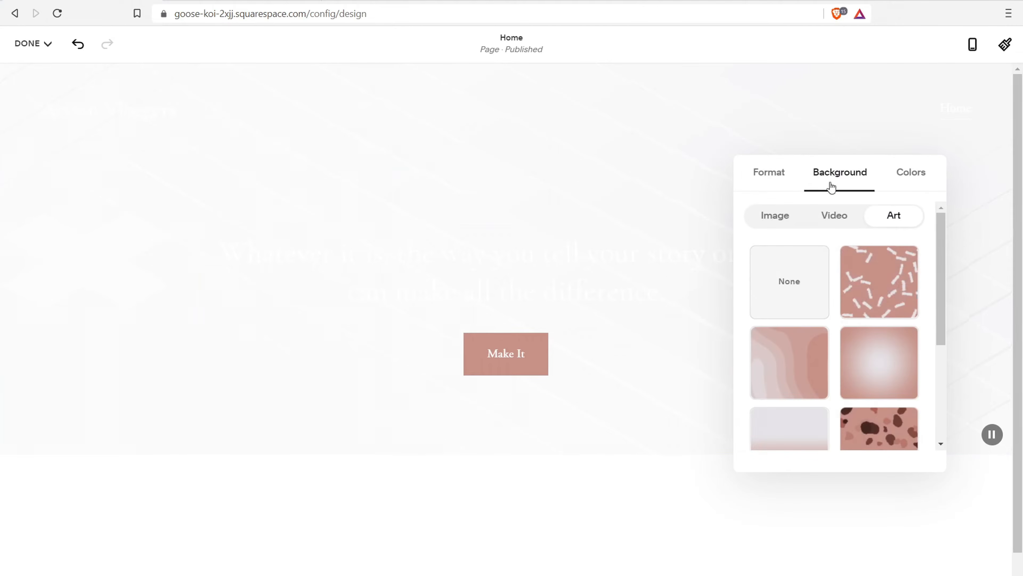
pyautogui.click(968, 252)
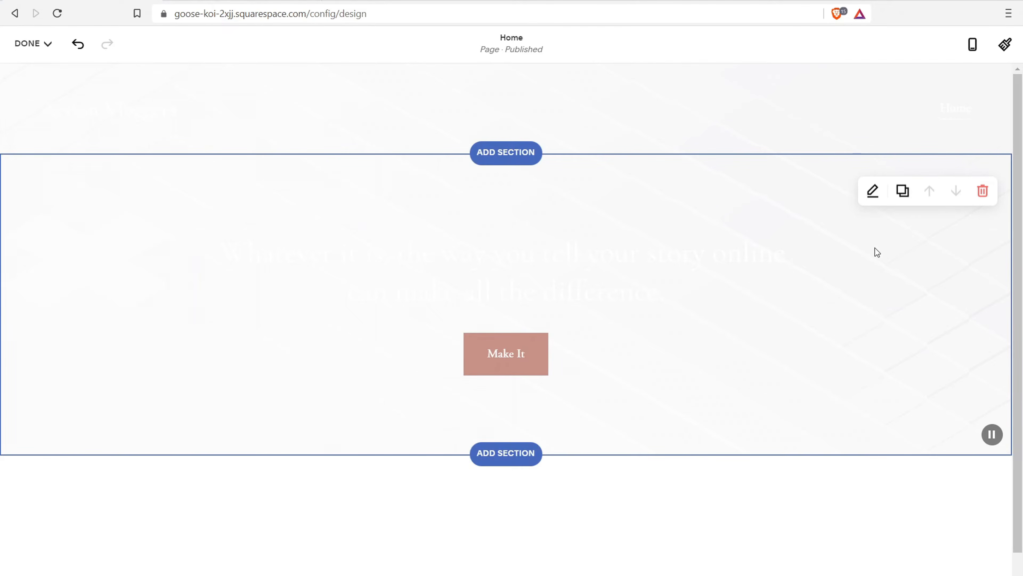
# Save the page changes and reopen the Home page in the editor
pyautogui.click(47, 43)
pyautogui.click(33, 80)
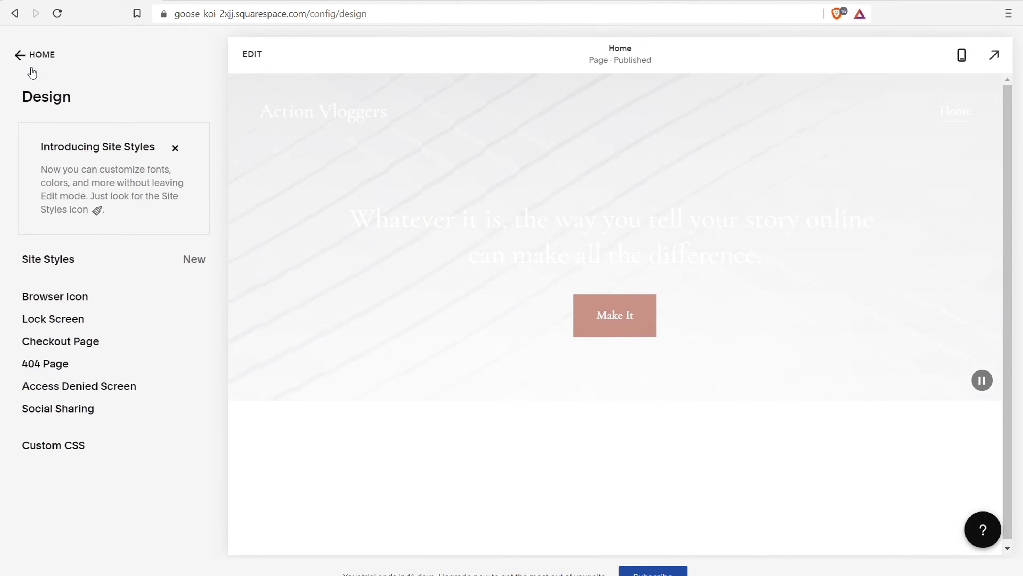
pyautogui.click(257, 61)
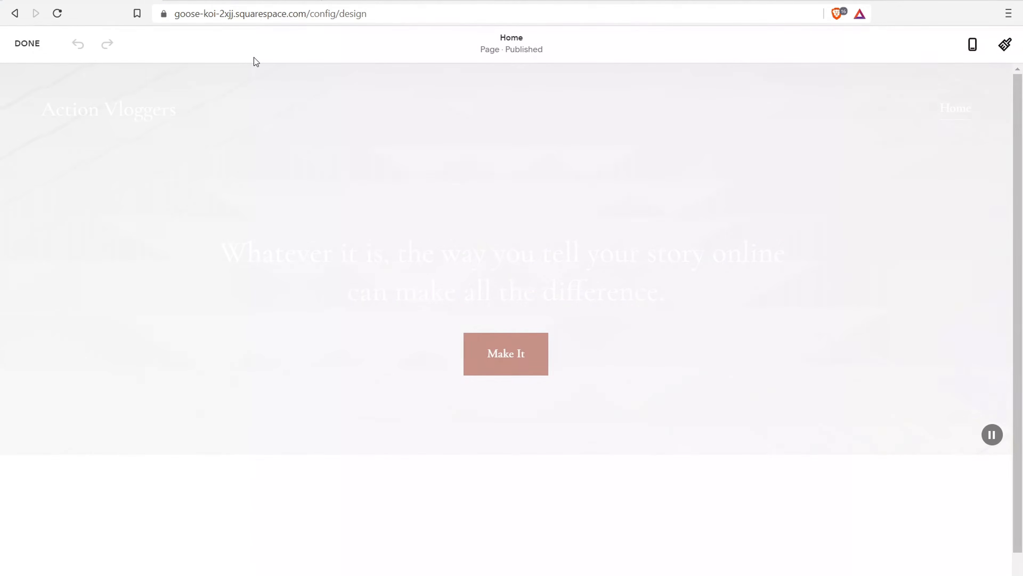
# Select part of the headline text, then exit text editing without changes
pyautogui.click(672, 293)
pyautogui.moveTo(671, 293); pyautogui.dragTo(201, 251)
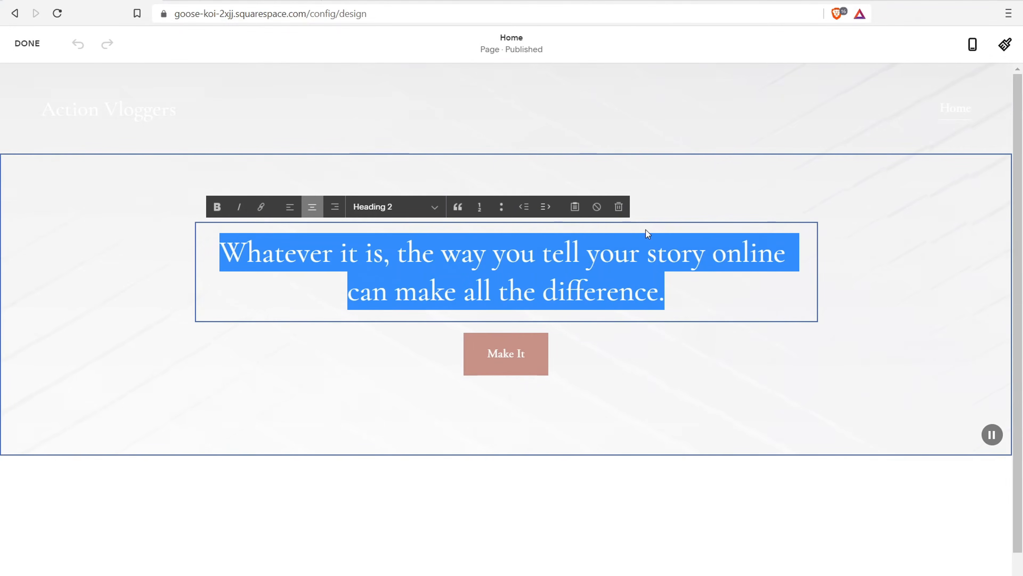
pyautogui.click(868, 236)
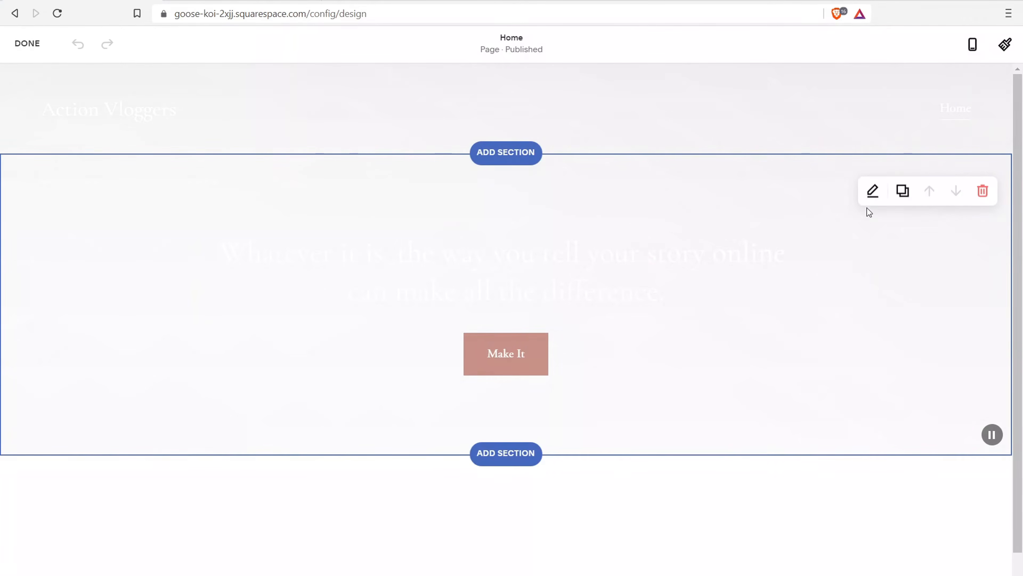
# Apply the Lightest 1 colour theme to the hero section and start editing that theme
pyautogui.click(872, 190)
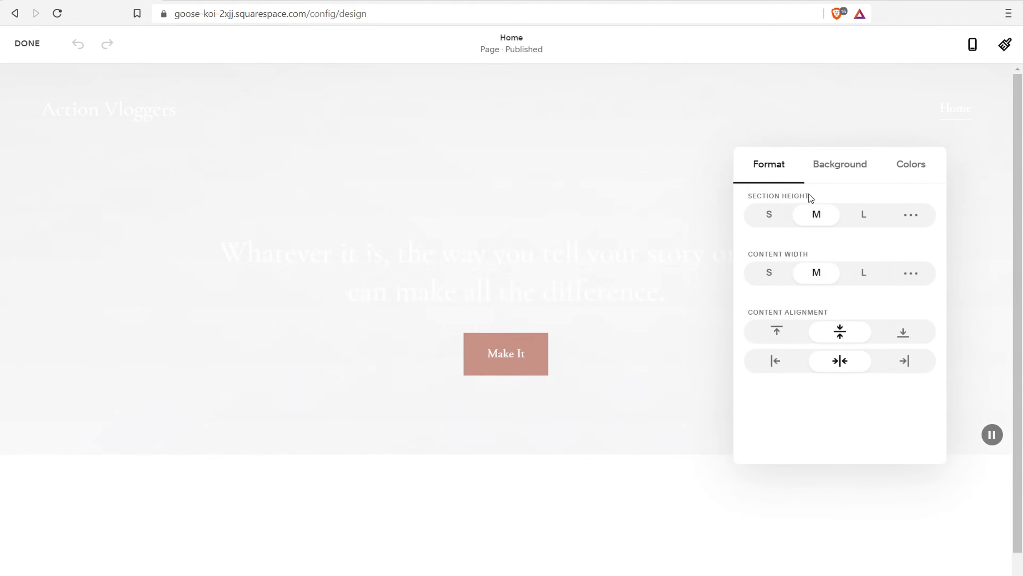
pyautogui.click(918, 169)
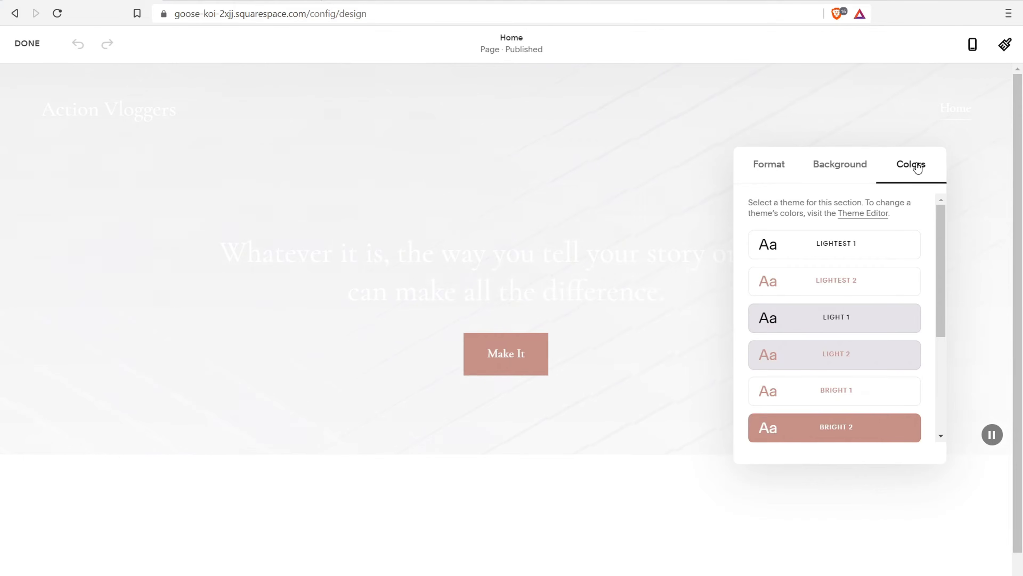
pyautogui.moveTo(935, 212)
pyautogui.mouseDown()
pyautogui.moveTo(929, 328)
pyautogui.moveTo(920, 203)
pyautogui.mouseUp()
pyautogui.click(818, 245)
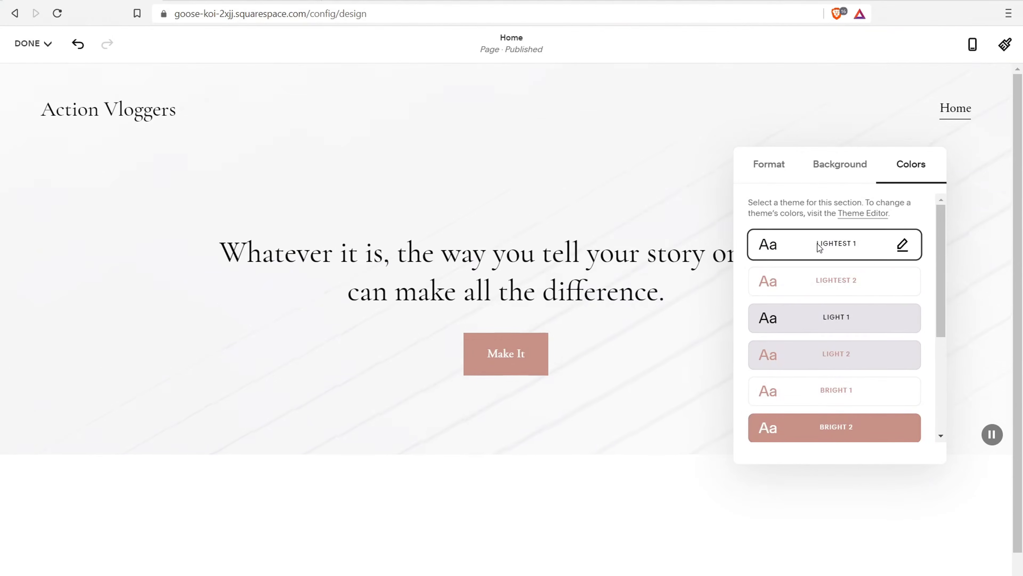
pyautogui.click(902, 244)
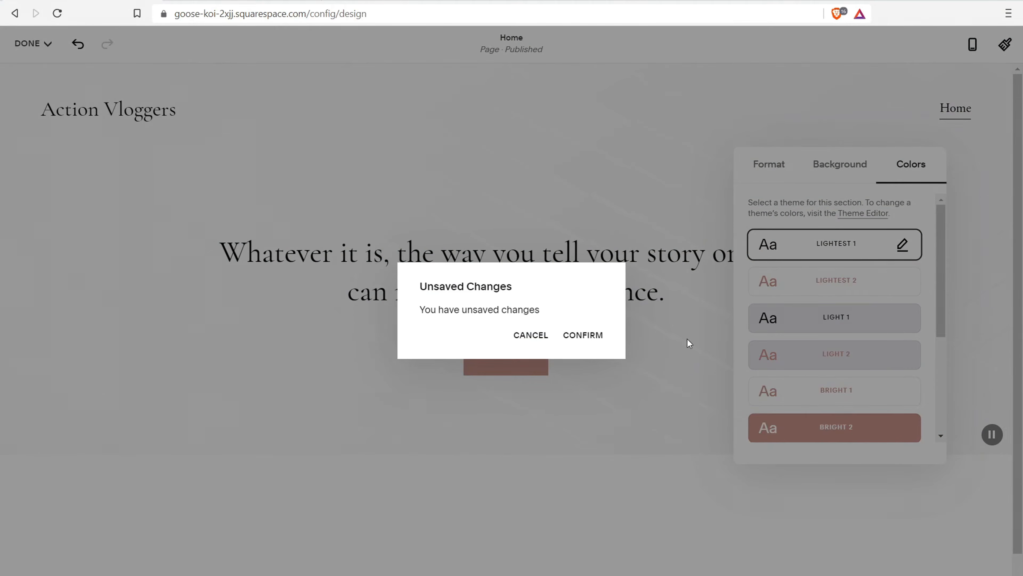
# Set the Lightest 1 button background to magenta hsl(334, 84%, 43%) and return to Site Styles
pyautogui.click(584, 335)
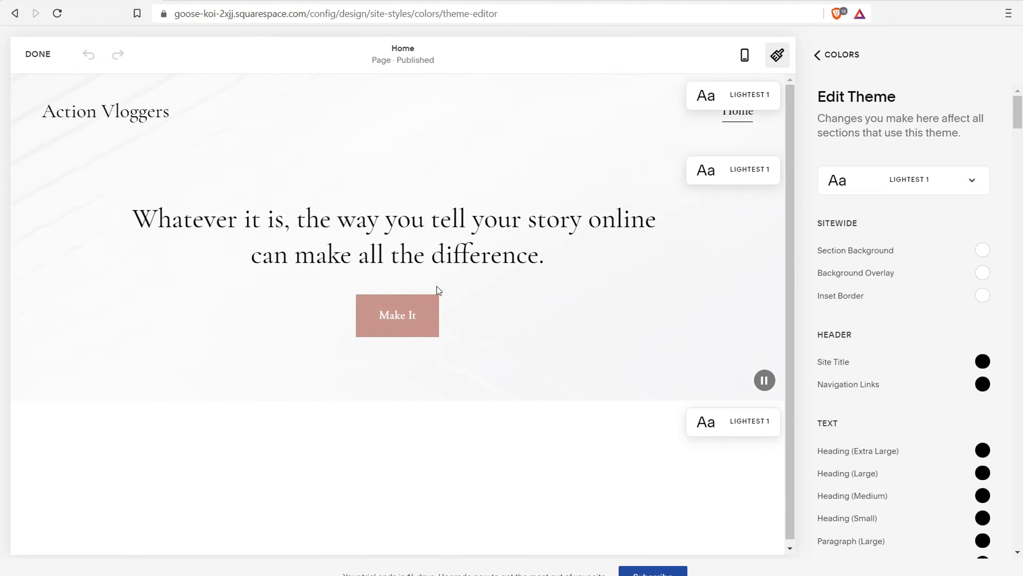
pyautogui.moveTo(1021, 100); pyautogui.dragTo(1021, 141)
pyautogui.moveTo(823, 259); pyautogui.dragTo(844, 258)
pyautogui.click(984, 287)
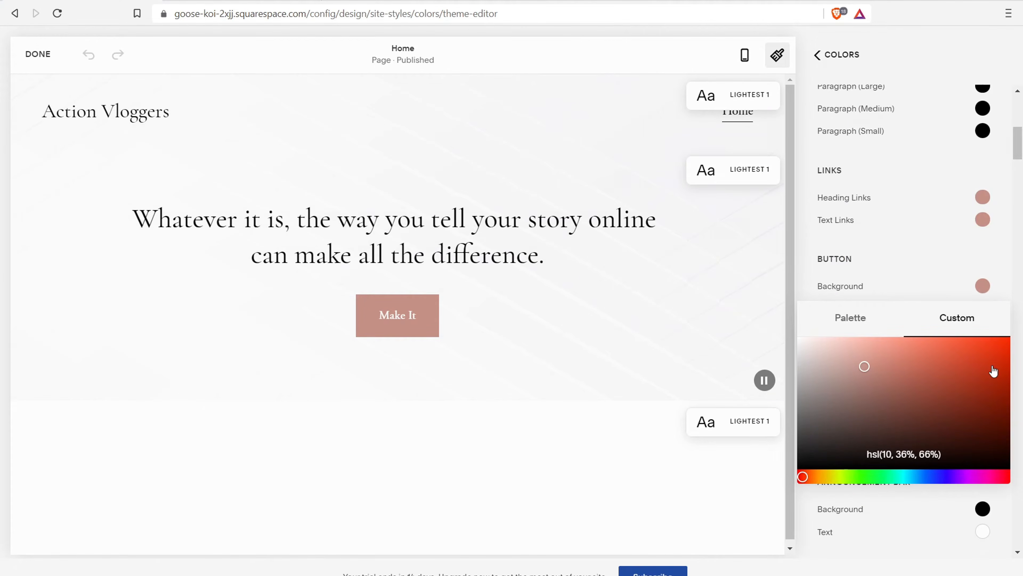
pyautogui.moveTo(993, 371); pyautogui.dragTo(991, 365)
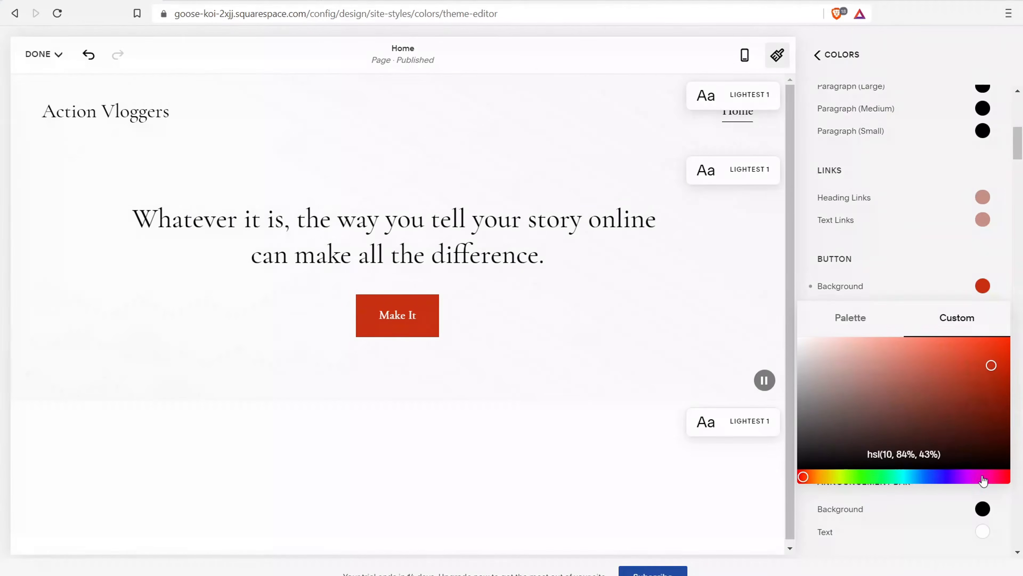
pyautogui.click(996, 477)
pyautogui.click(994, 476)
pyautogui.click(835, 56)
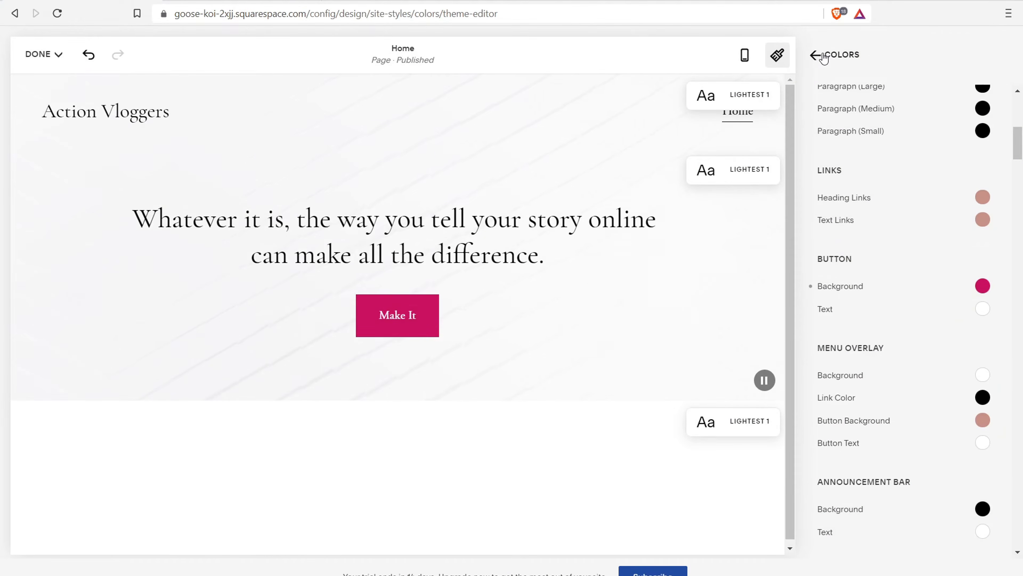
pyautogui.click(824, 58)
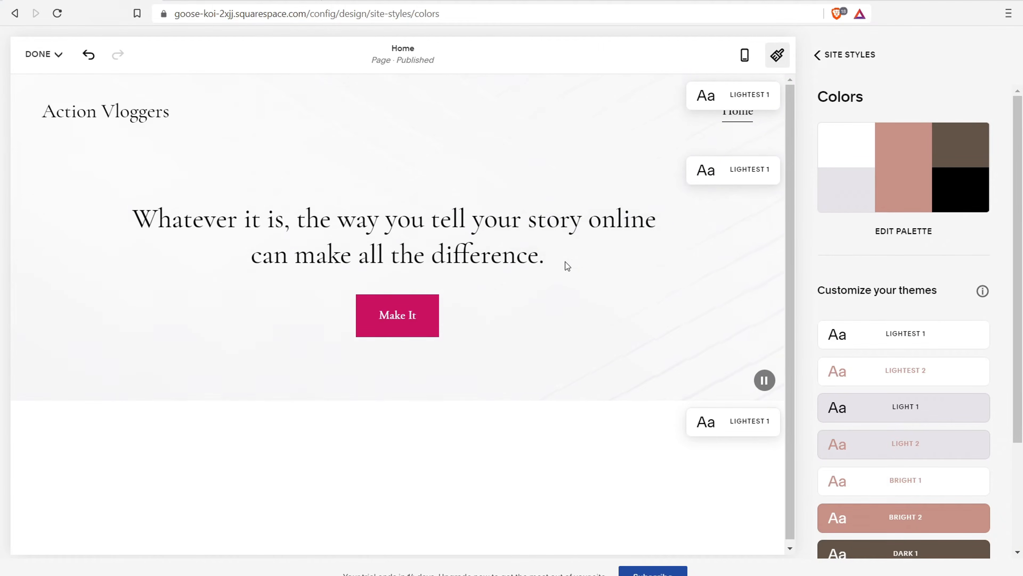
pyautogui.scroll(-3, 1022, 252)
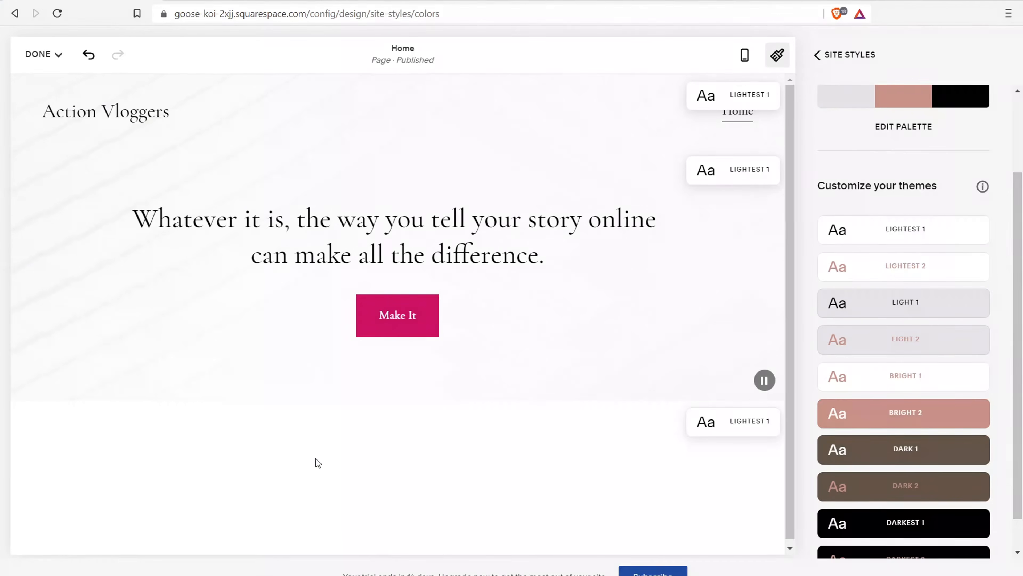
pyautogui.click(821, 56)
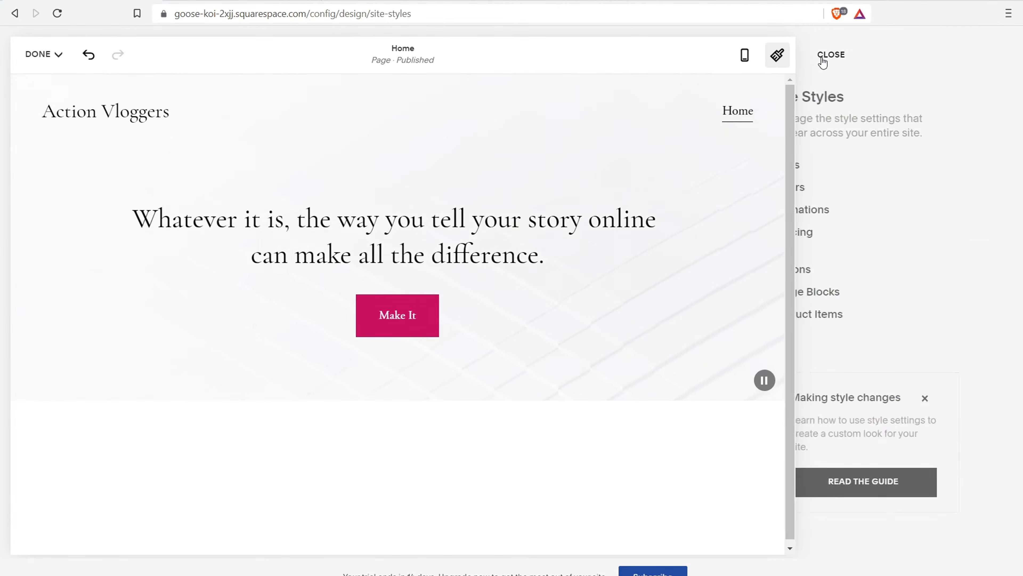
# Add divider lines below and above the hero headline
pyautogui.click(827, 58)
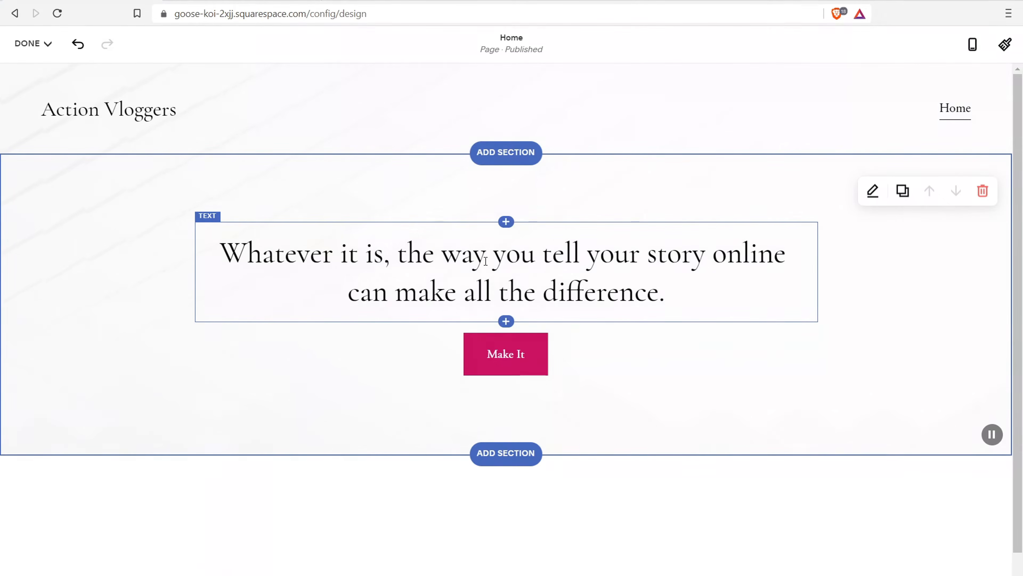
pyautogui.click(506, 321)
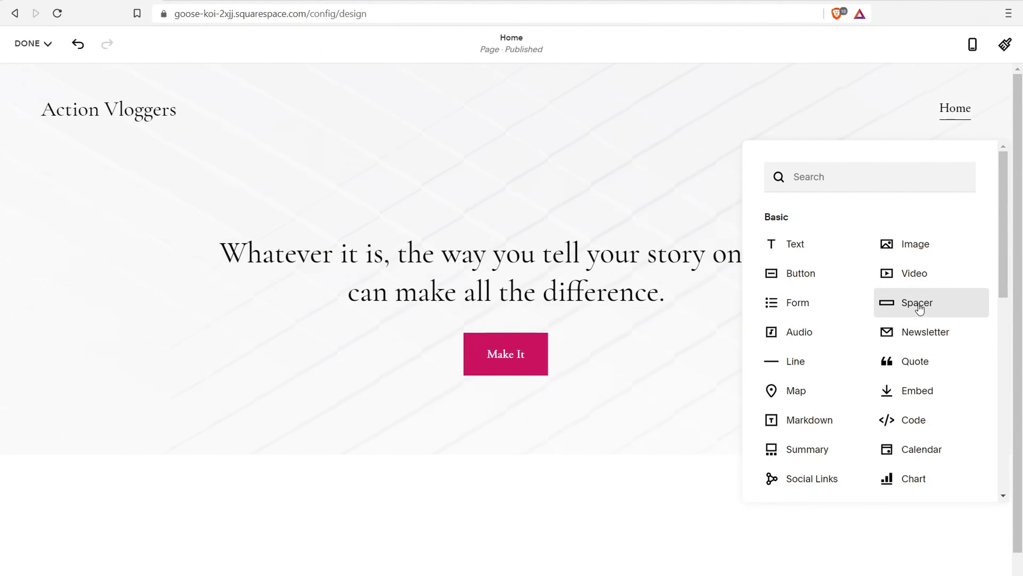
pyautogui.click(792, 364)
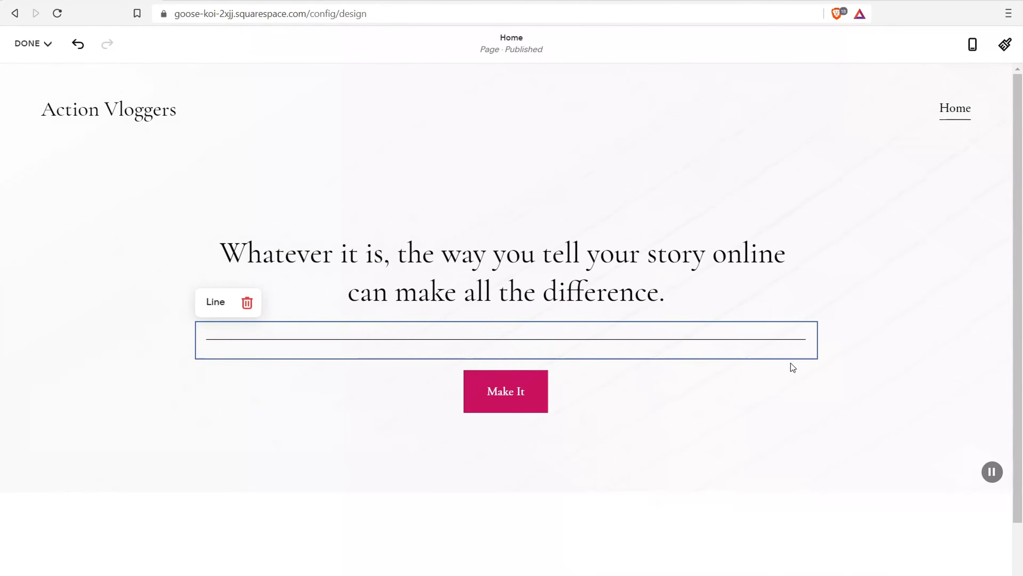
pyautogui.click(446, 273)
pyautogui.click(506, 221)
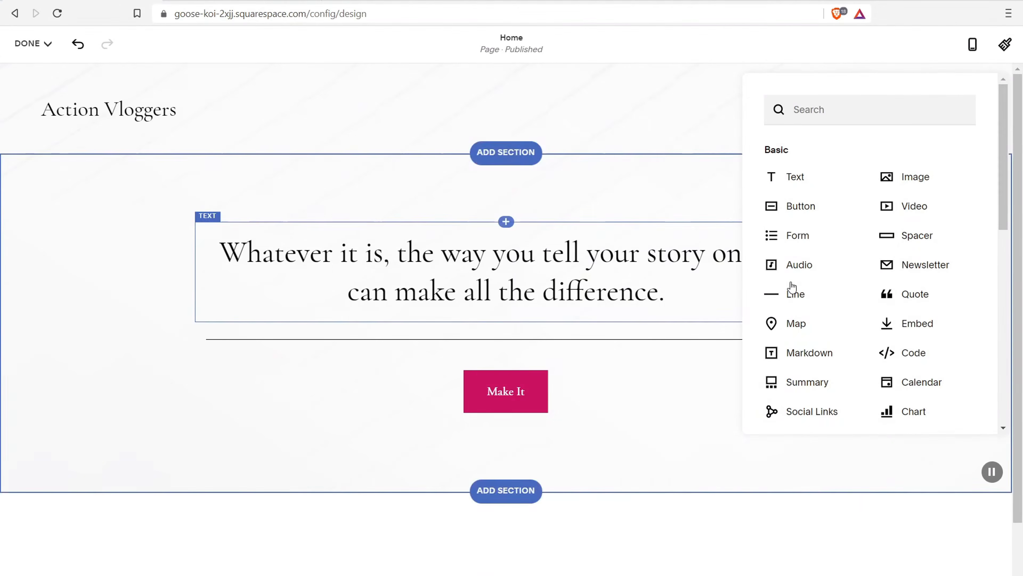
pyautogui.click(792, 293)
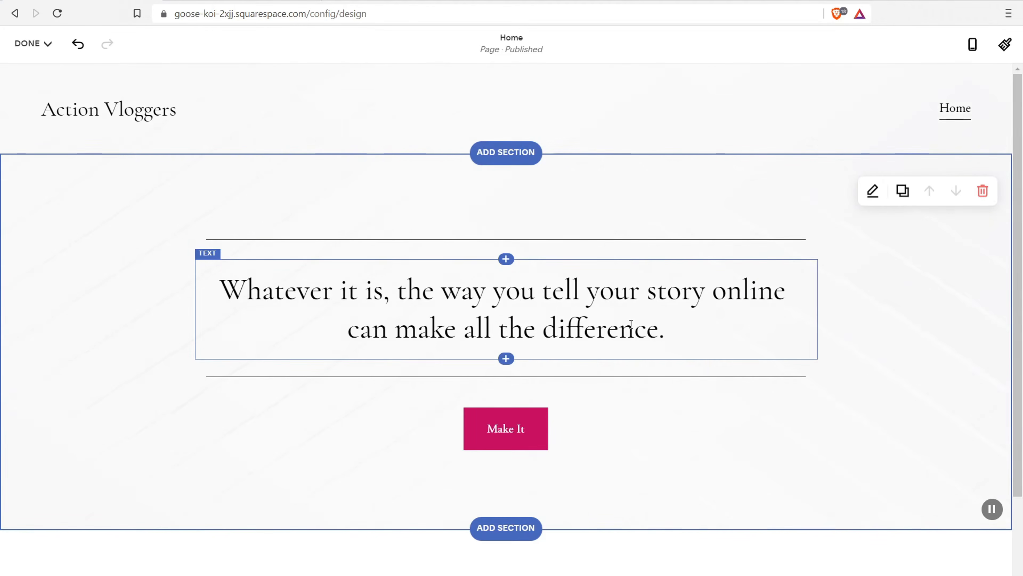
# Restyle the whole headline as Heading 1, then select most of its text for replacement
pyautogui.click(565, 298)
pyautogui.moveTo(698, 334); pyautogui.dragTo(224, 287)
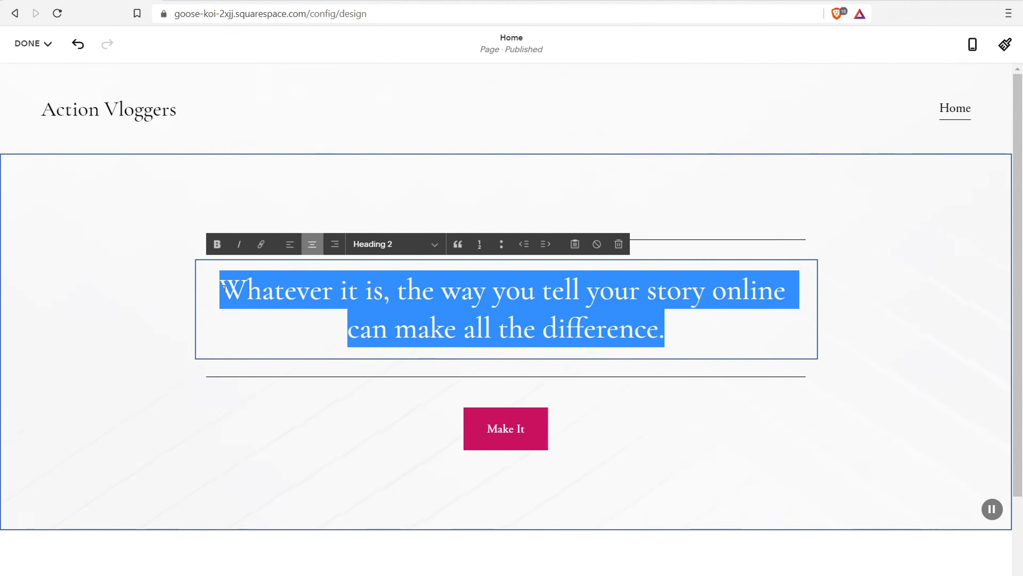
pyautogui.click(436, 253)
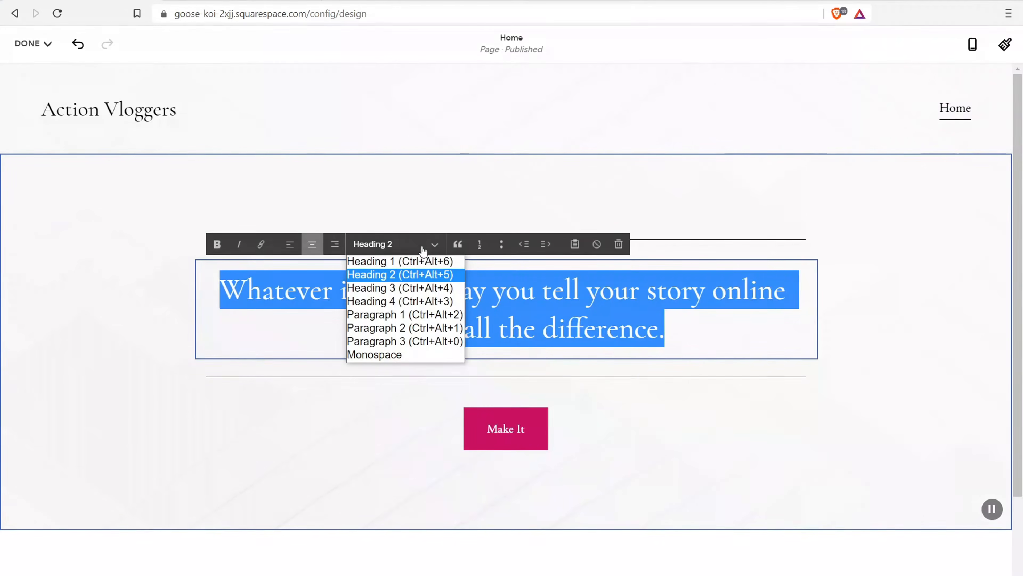
pyautogui.click(433, 261)
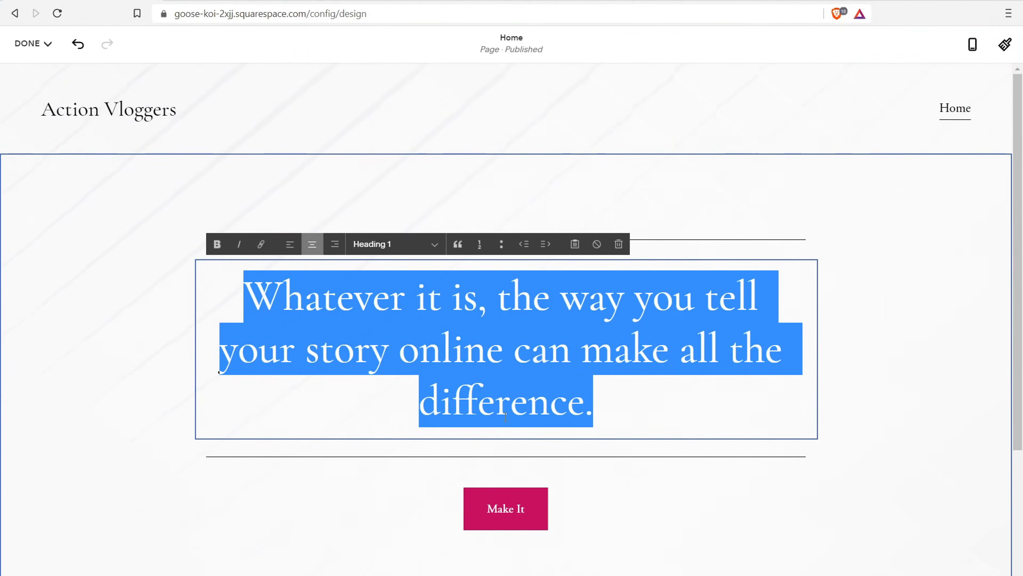
pyautogui.click(519, 379)
pyautogui.moveTo(608, 393); pyautogui.dragTo(395, 304)
# Replace the headline with 'Vlogging Advice and Guides' and exit text editing
pyautogui.press('BackSpace')
pyautogui.press('BackSpace')
pyautogui.press('BackSpace')
pyautogui.press('BackSpace')
pyautogui.press('BackSpace')
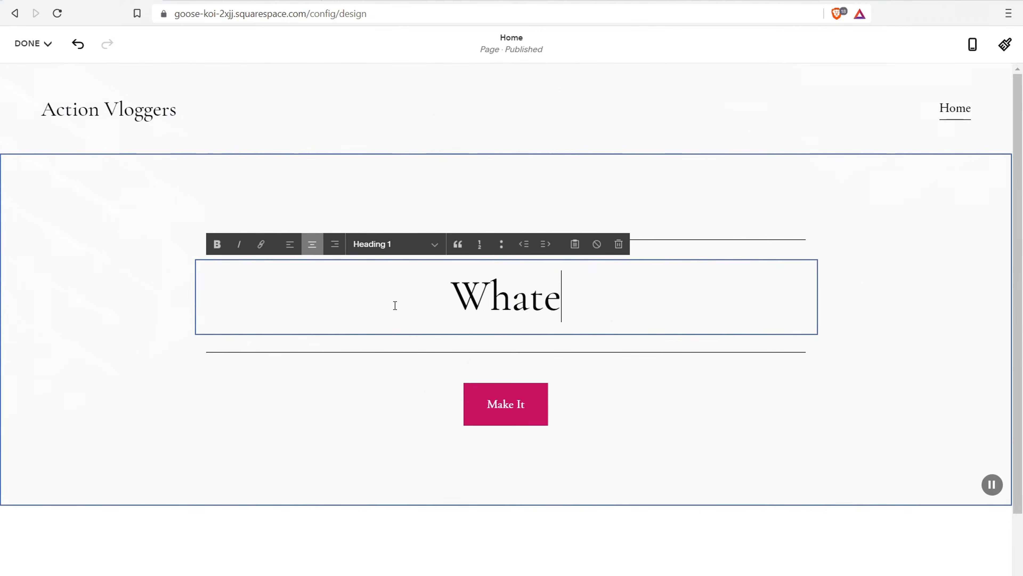
pyautogui.press('BackSpace')
pyautogui.press('BackSpace')
pyautogui.press('BackSpace')
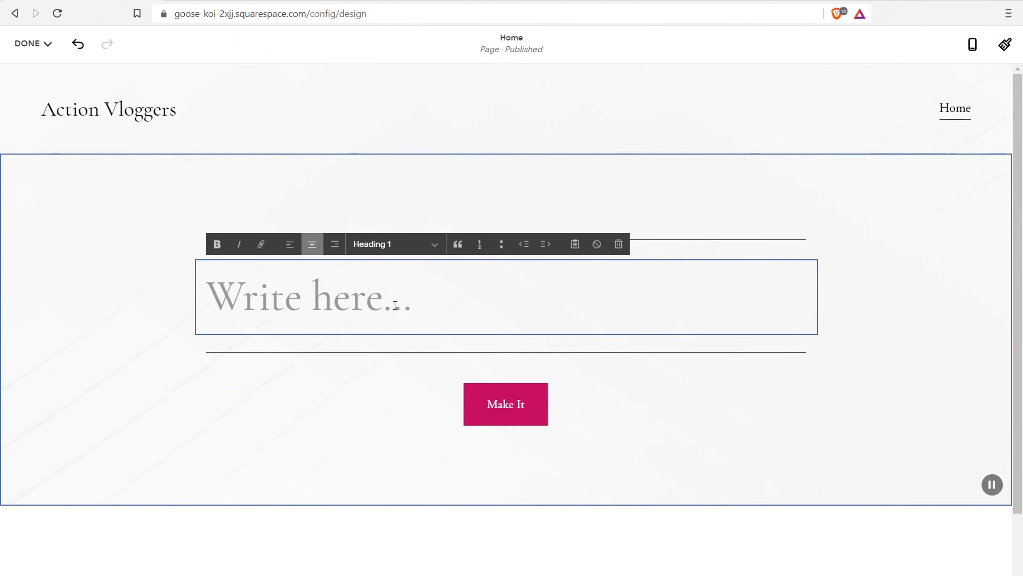
pyautogui.write('Vlogging ')
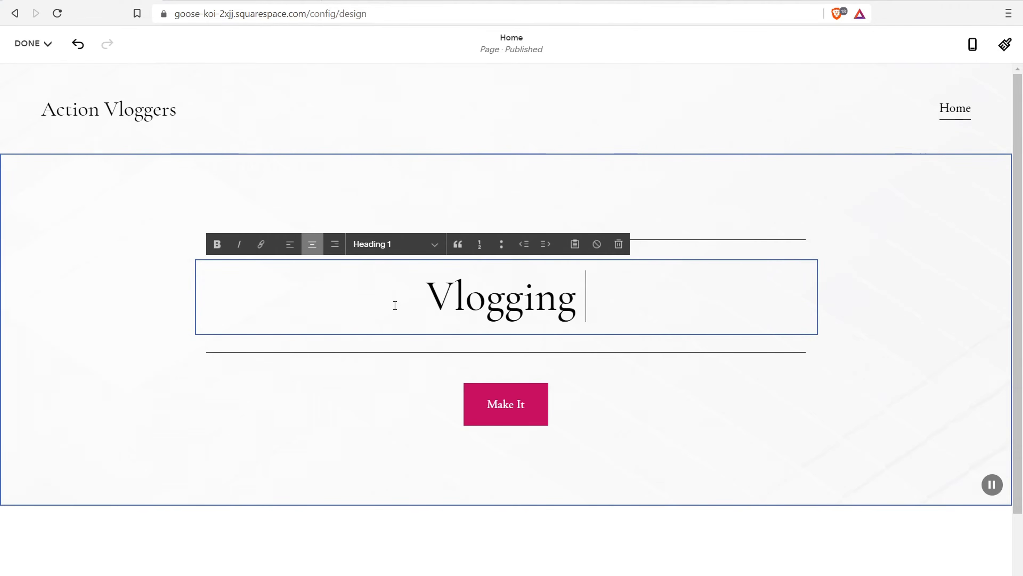
pyautogui.write('Advice ')
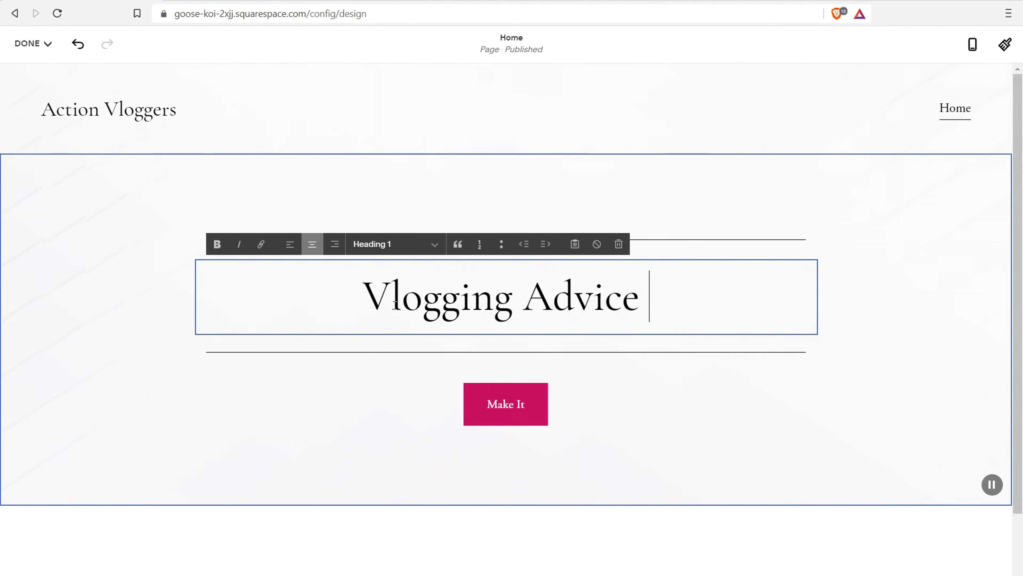
pyautogui.write('and Guides')
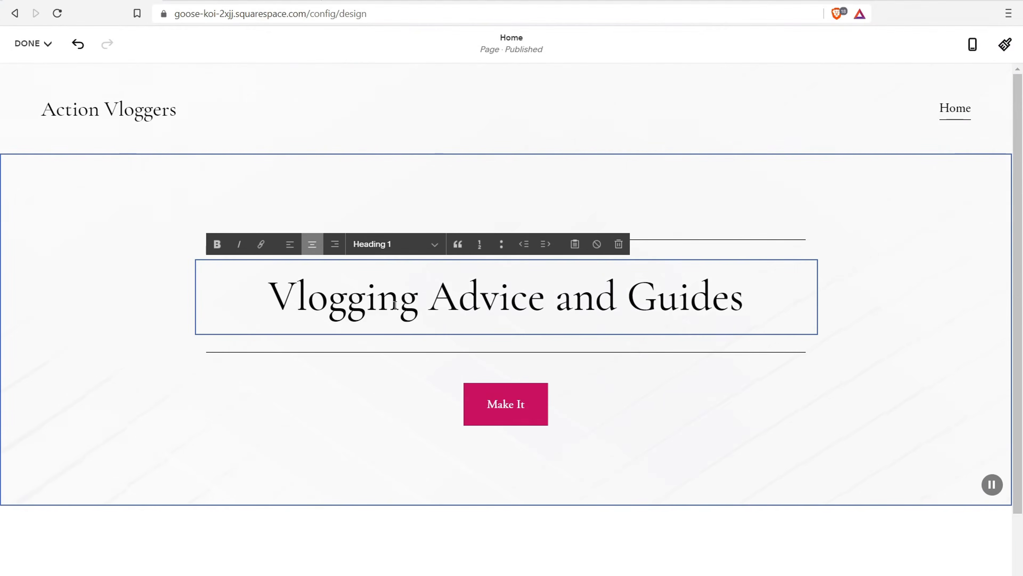
pyautogui.click(26, 405)
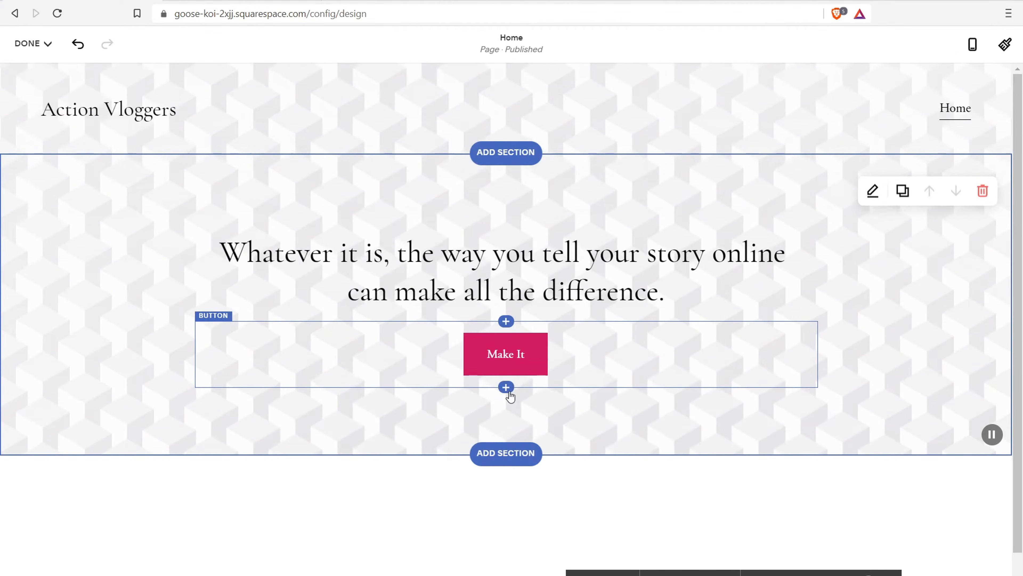
# Insert the Our Partners logo wall below the hero and retitle its heading 'Feature In'
pyautogui.click(504, 453)
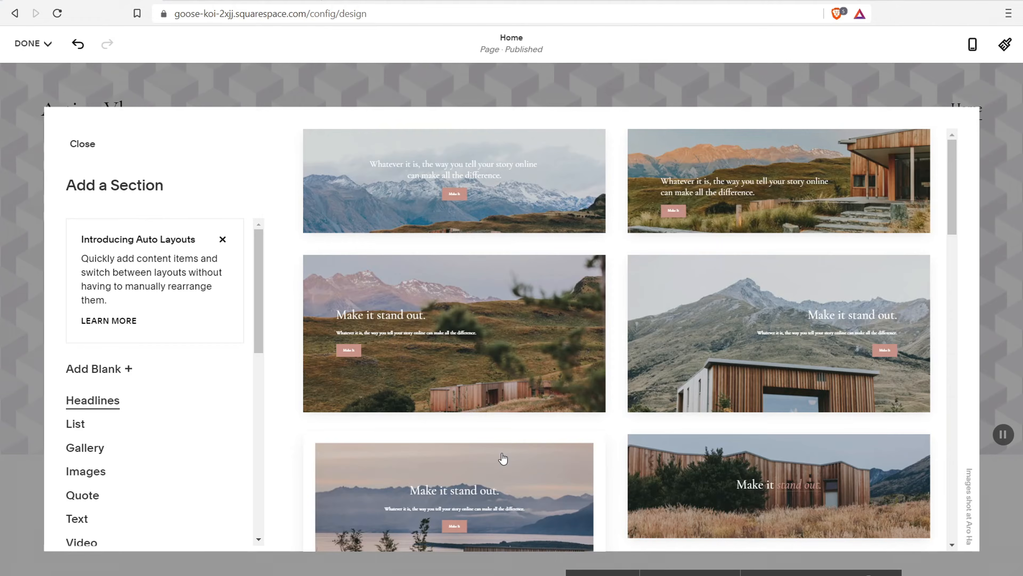
pyautogui.moveTo(257, 247); pyautogui.dragTo(232, 458)
pyautogui.click(83, 431)
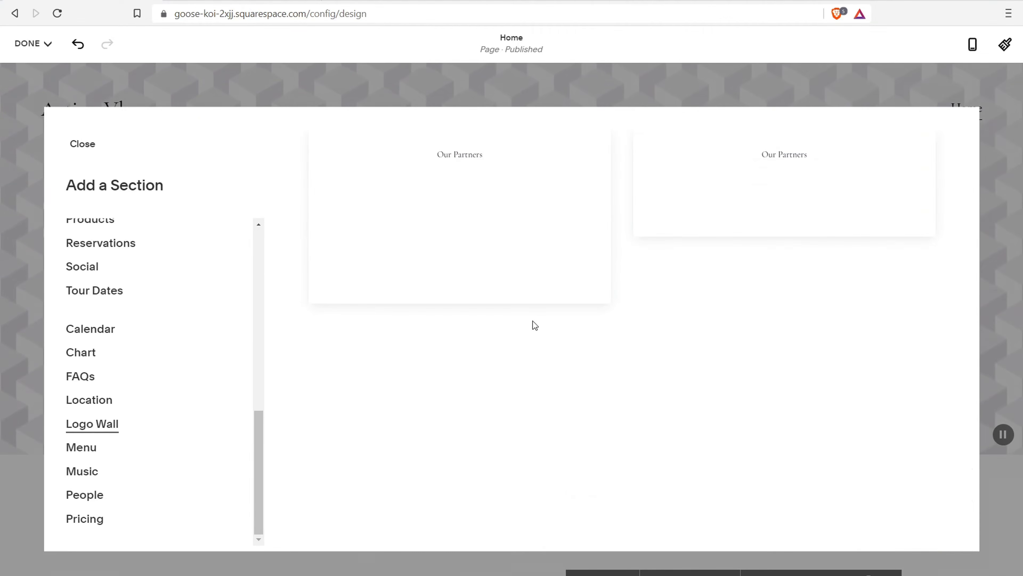
pyautogui.click(781, 189)
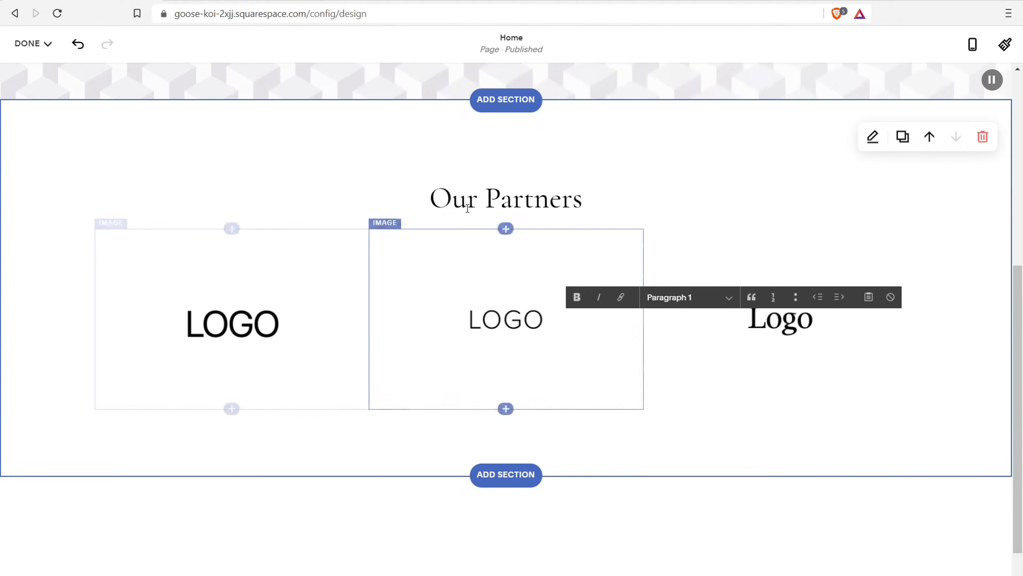
pyautogui.click(594, 200)
pyautogui.press('BackSpace')
pyautogui.press('BackSpace')
pyautogui.press('BackSpace')
pyautogui.press('BackSpace')
pyautogui.press('BackSpace')
pyautogui.press('BackSpace')
pyautogui.press('BackSpace')
pyautogui.press('BackSpace')
pyautogui.press('BackSpace')
pyautogui.press('BackSpace')
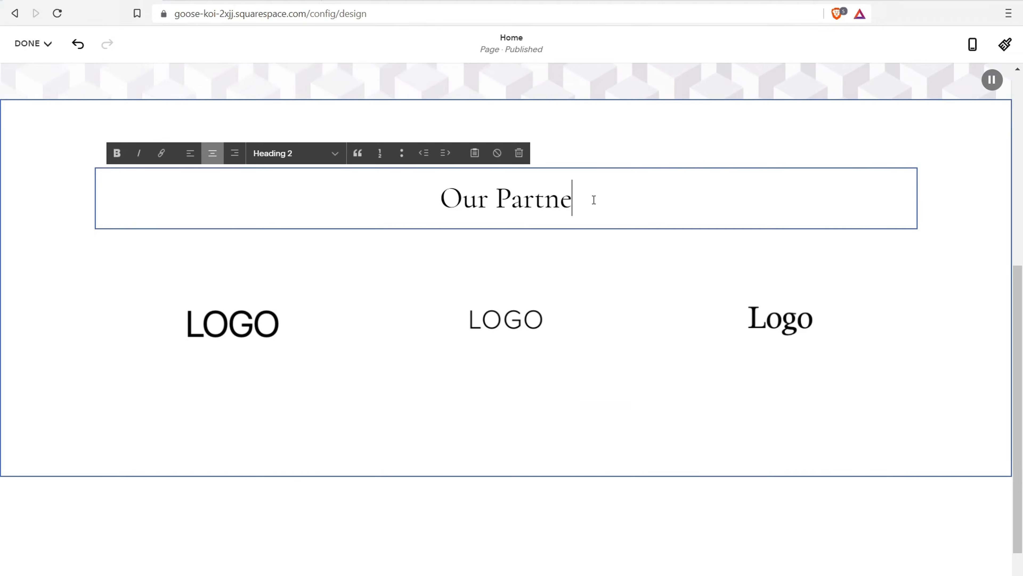
pyautogui.press('BackSpace')
pyautogui.press('BackSpace')
pyautogui.write('Feature In')
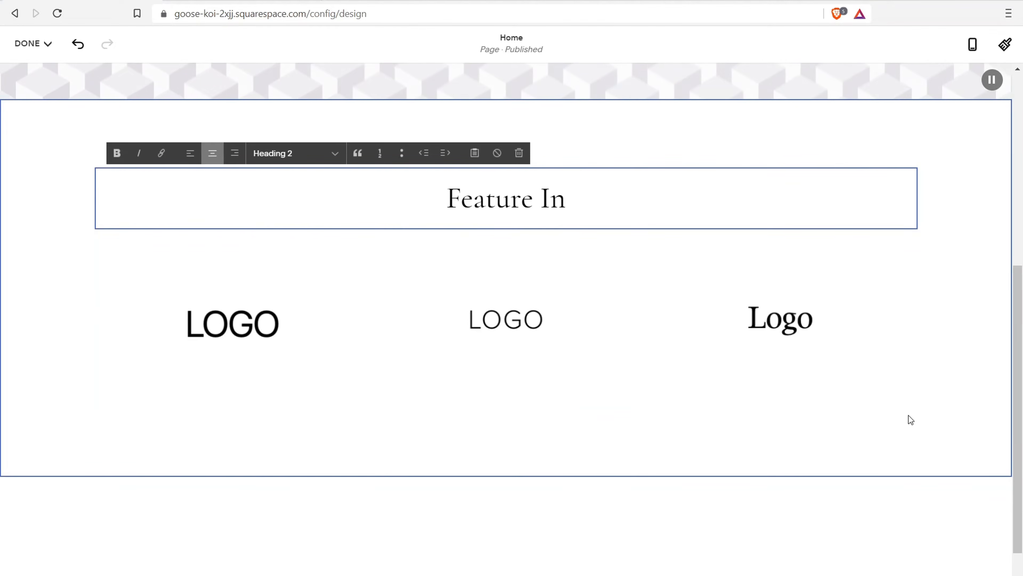
pyautogui.click(893, 381)
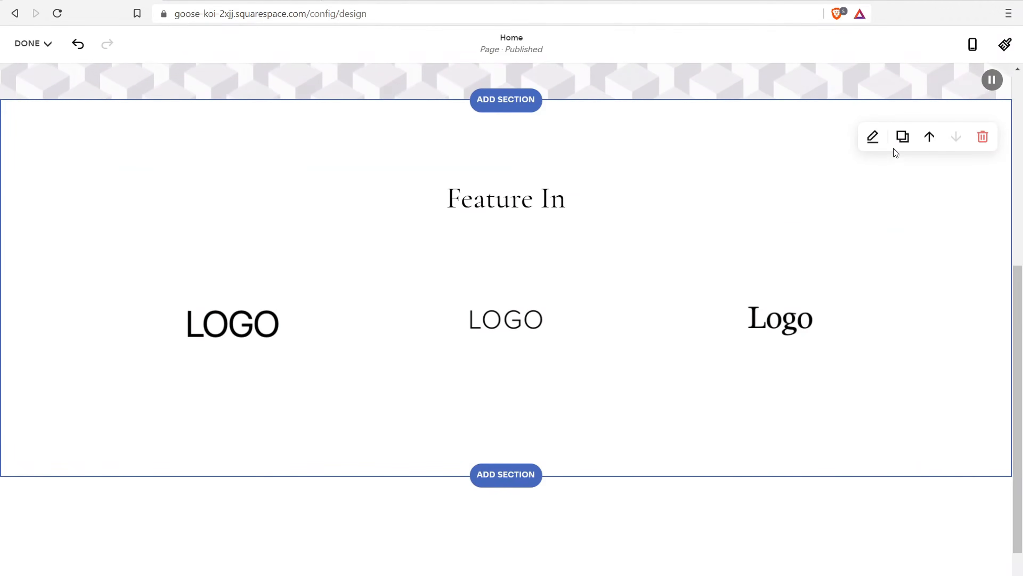
# Set the logo section's height to S and content width to S
pyautogui.click(873, 137)
pyautogui.click(769, 193)
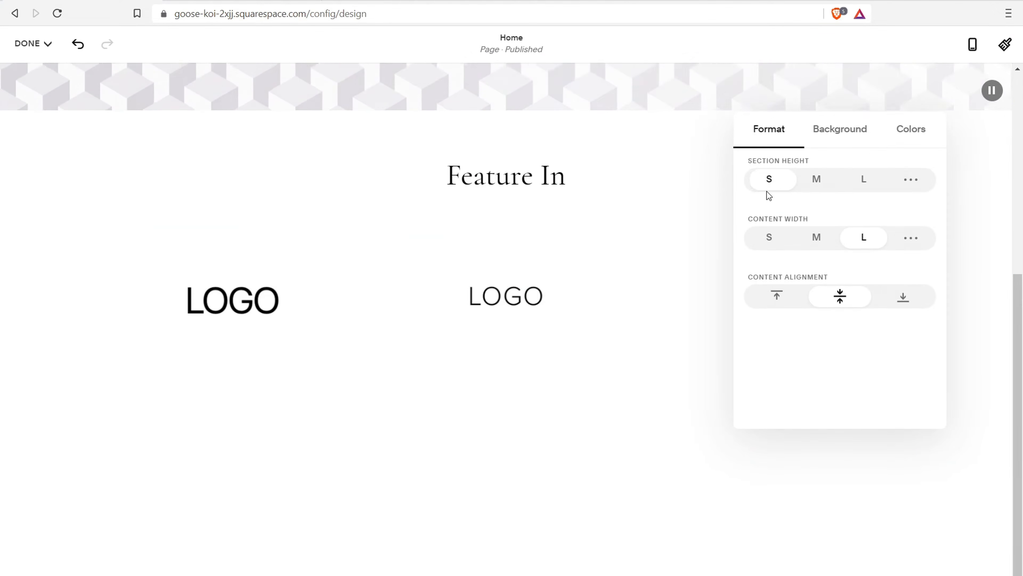
pyautogui.click(769, 237)
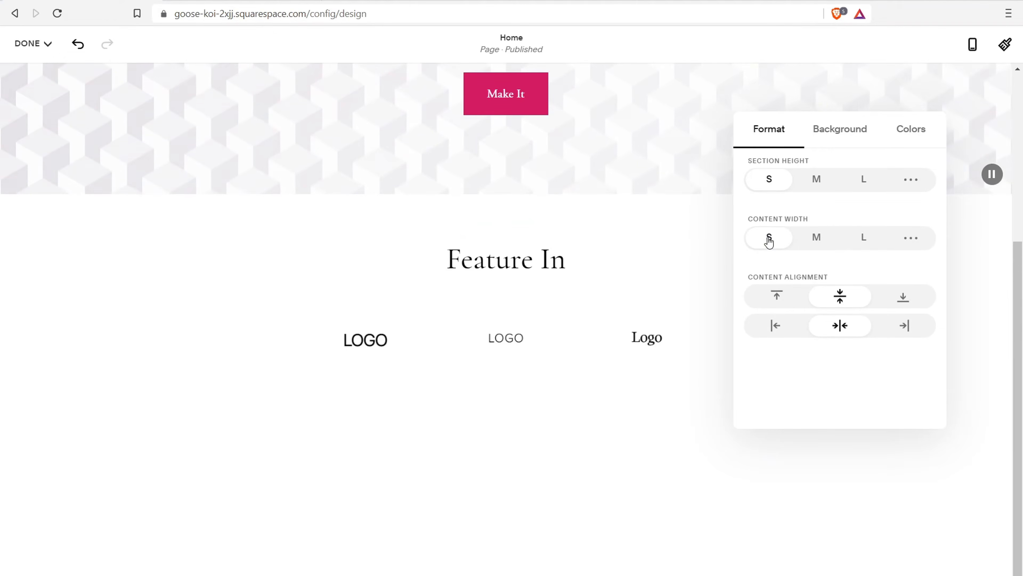
pyautogui.scroll(5, 193, 274)
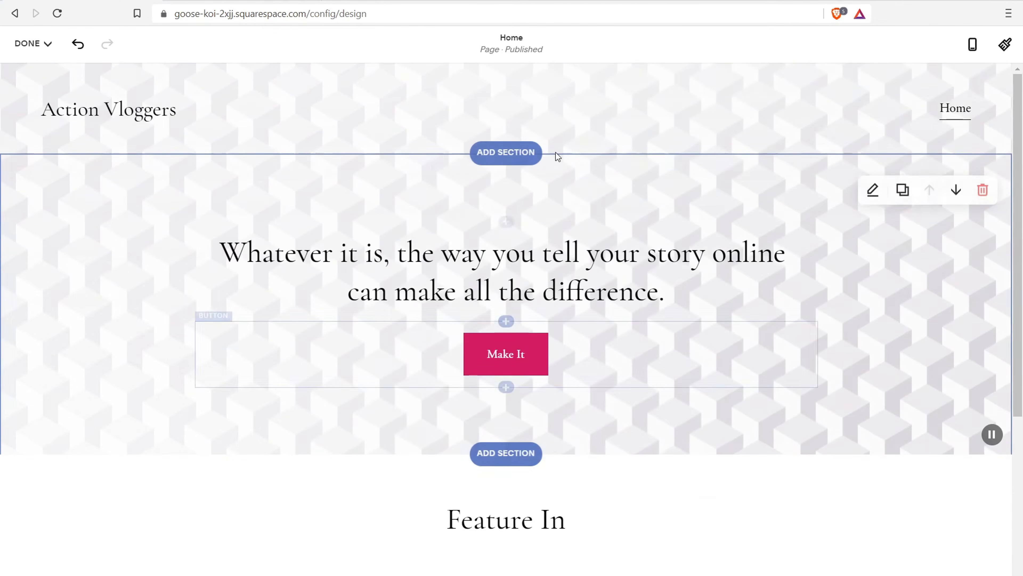
pyautogui.scroll(-5, 347, 299)
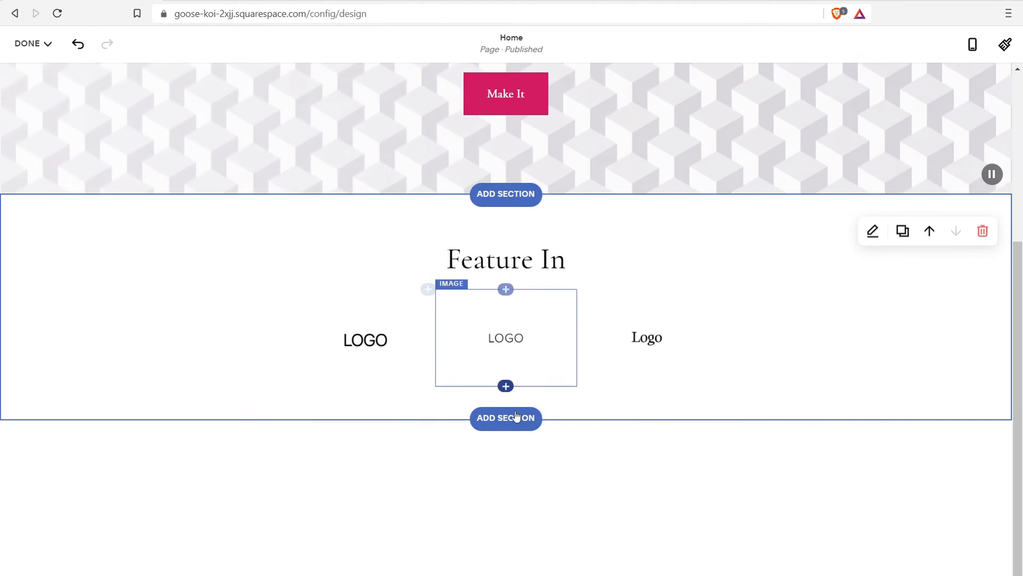
# Insert the Images layout with a cabin-and-stone-steps photo beside text below the logo wall
pyautogui.click(507, 419)
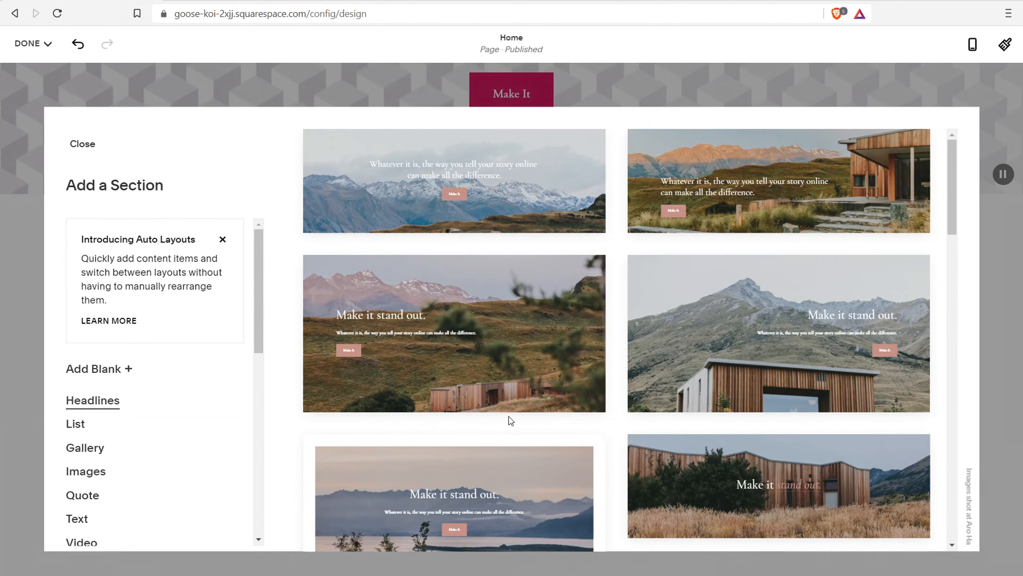
pyautogui.moveTo(262, 283); pyautogui.dragTo(249, 327)
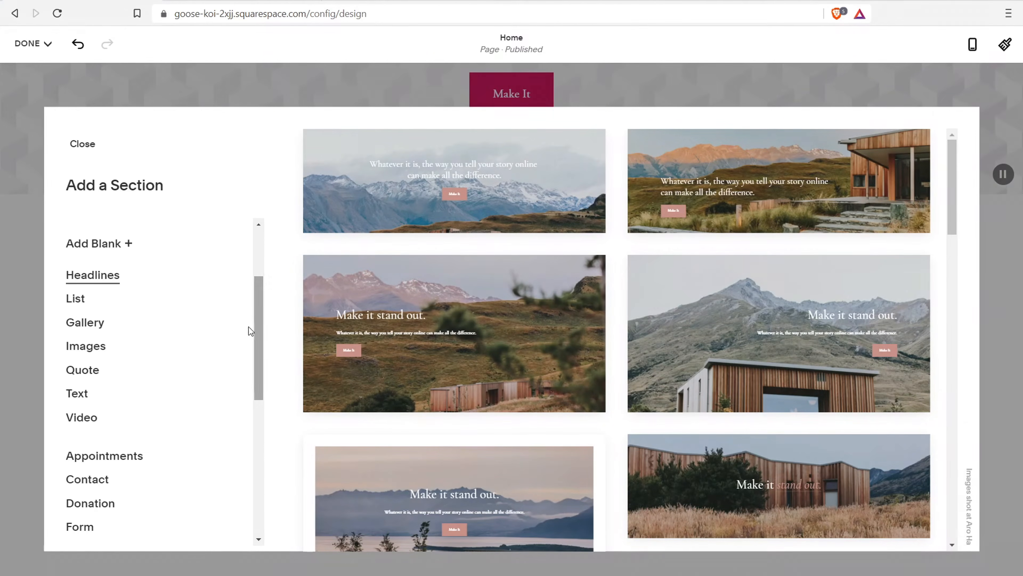
pyautogui.click(97, 350)
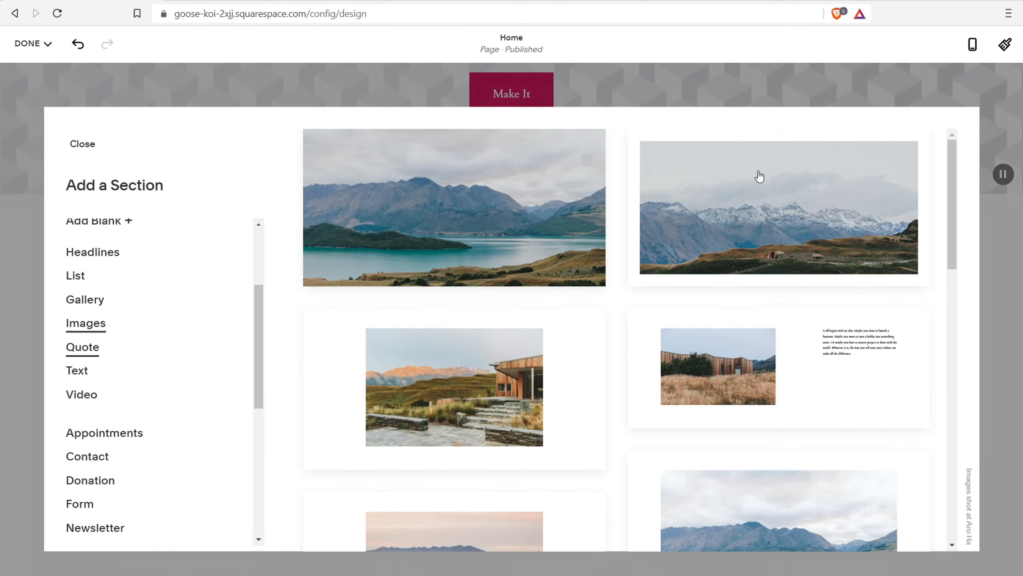
pyautogui.scroll(-10, 799, 197)
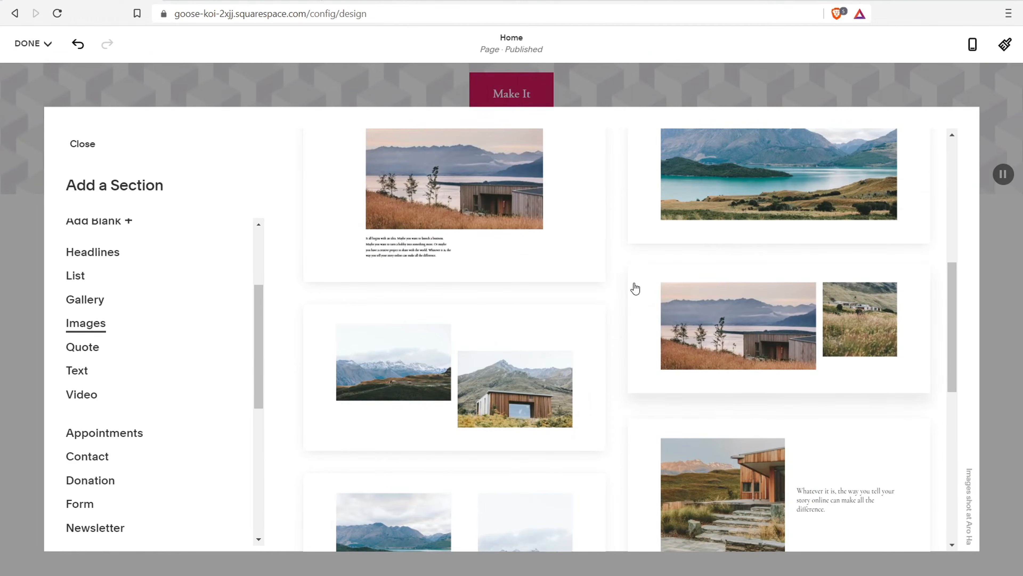
pyautogui.scroll(-3, 635, 288)
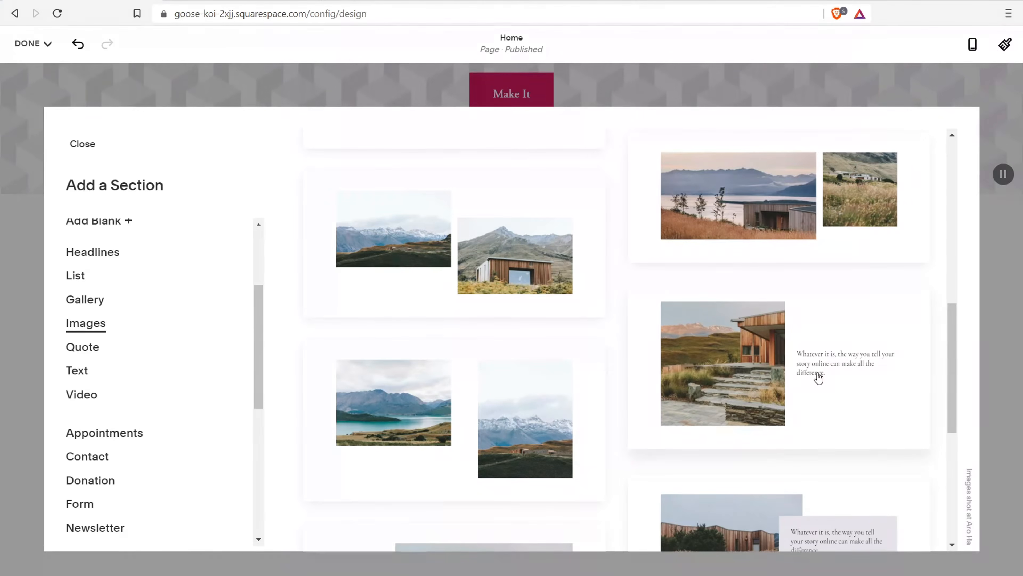
pyautogui.click(818, 377)
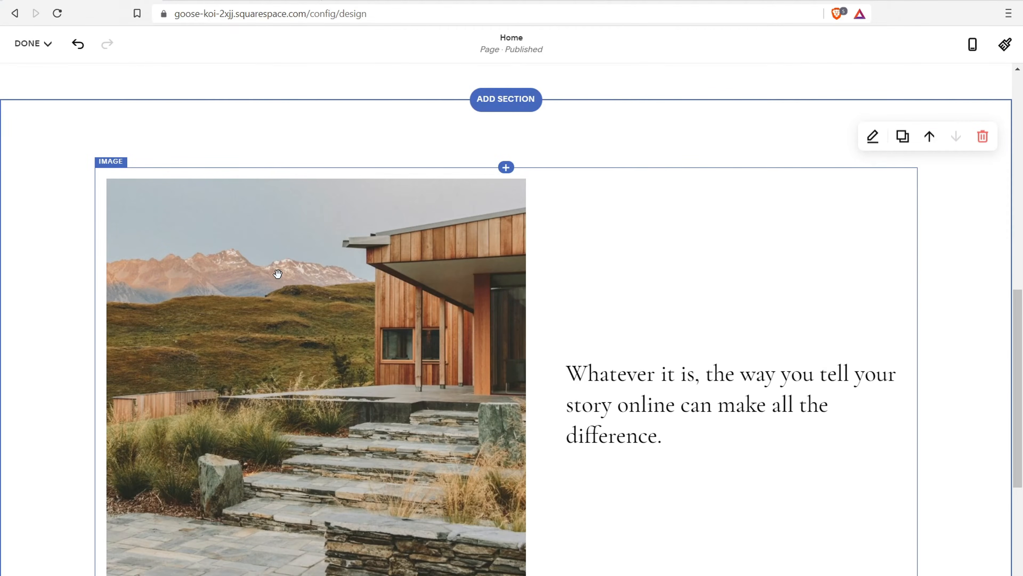
# Select the cabin photo block, view its image settings, then start editing the heading beside it
pyautogui.click(279, 275)
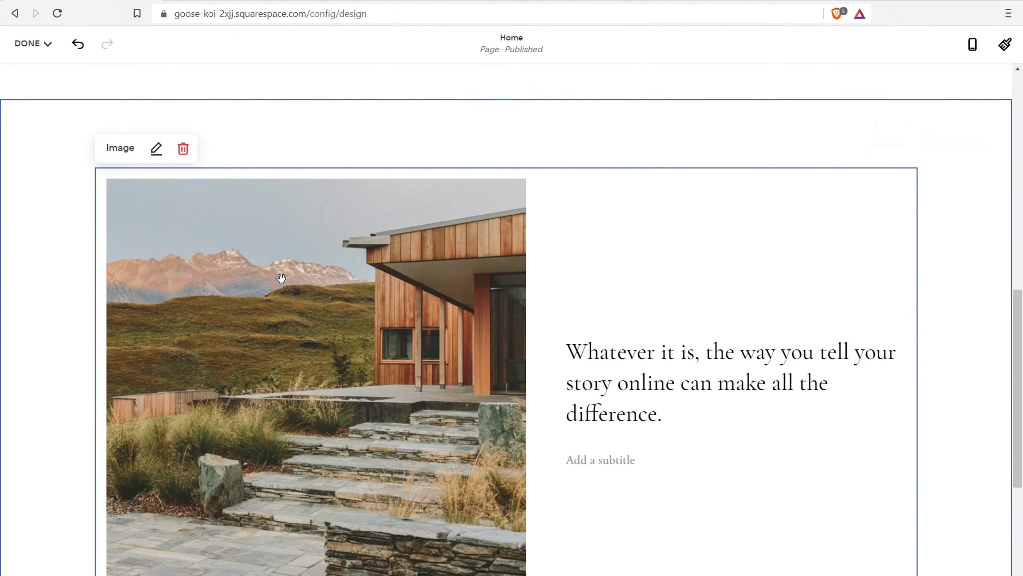
pyautogui.click(156, 148)
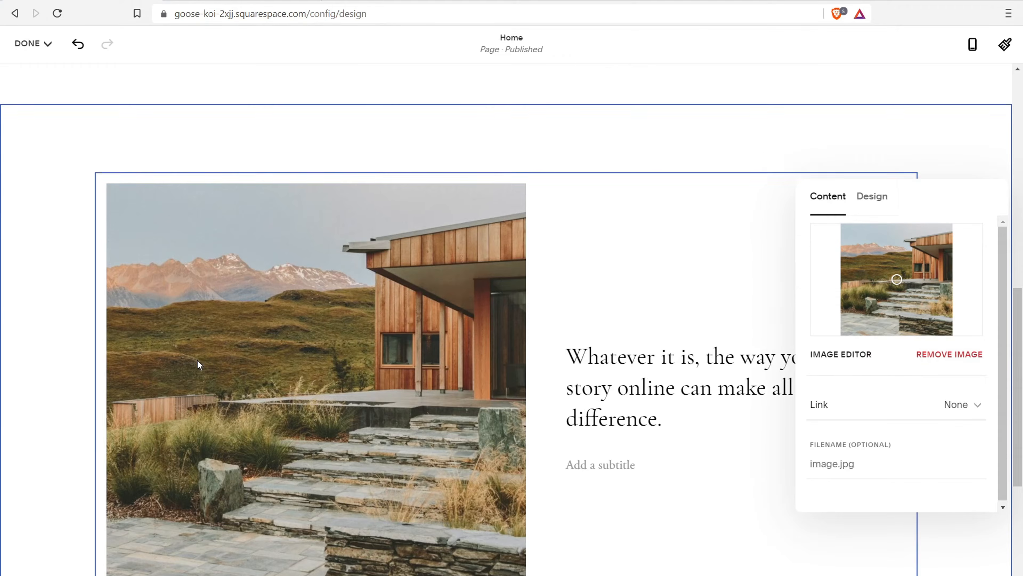
pyautogui.scroll(10, 197, 365)
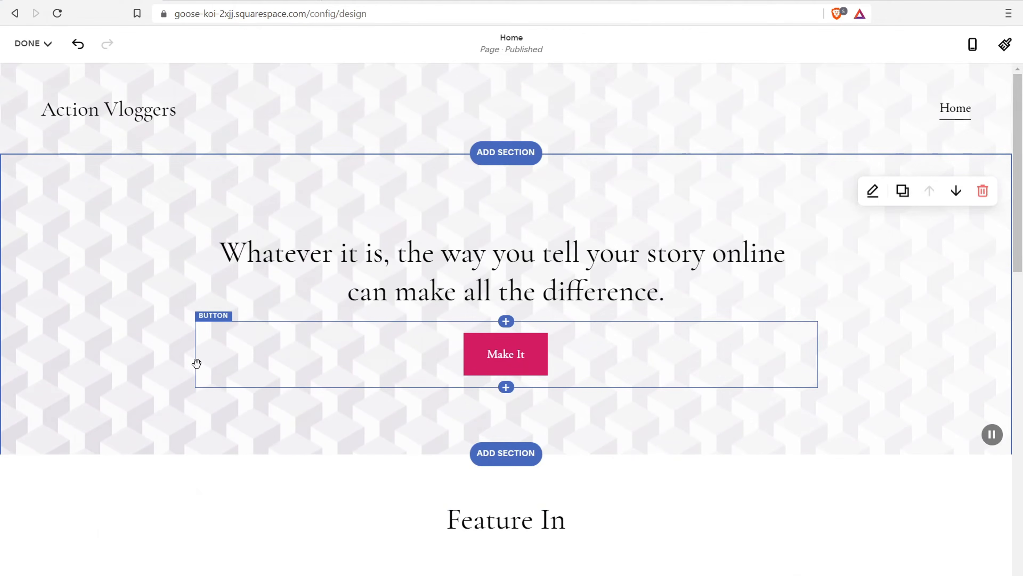
pyautogui.scroll(-10, 404, 339)
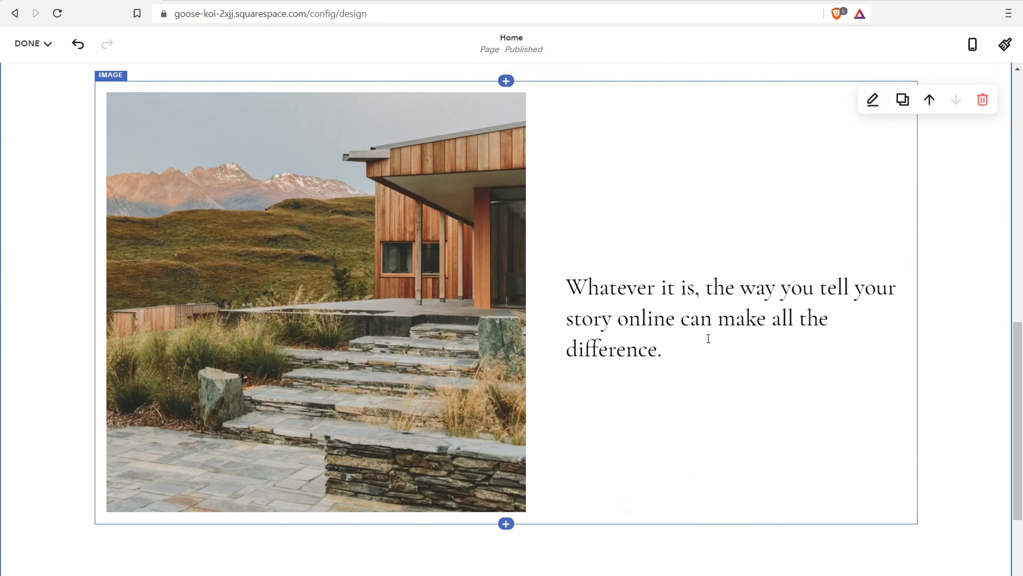
pyautogui.click(689, 300)
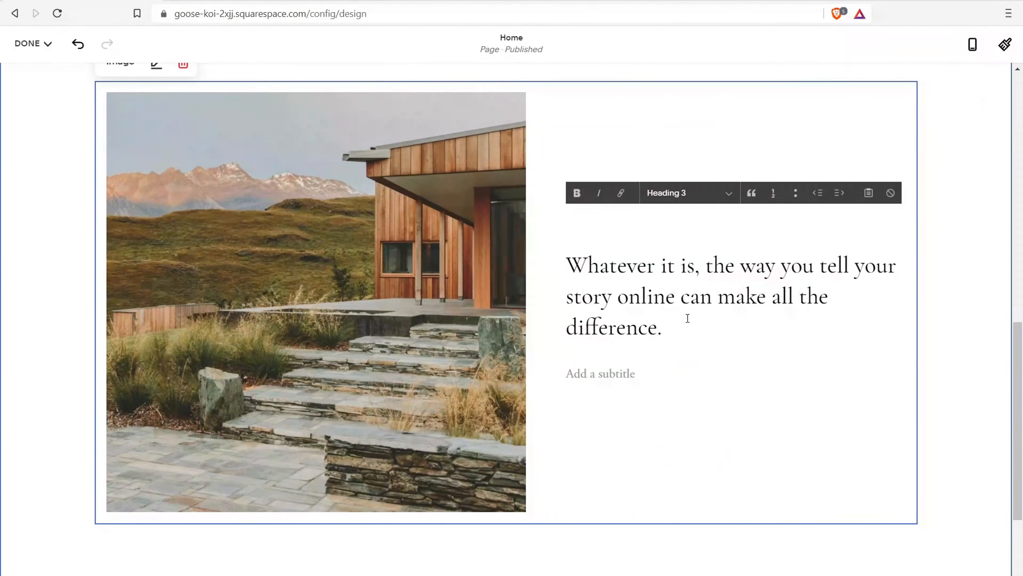
# Select the whole story sentence beside the cabin photo for restyling
pyautogui.moveTo(673, 335); pyautogui.dragTo(573, 268)
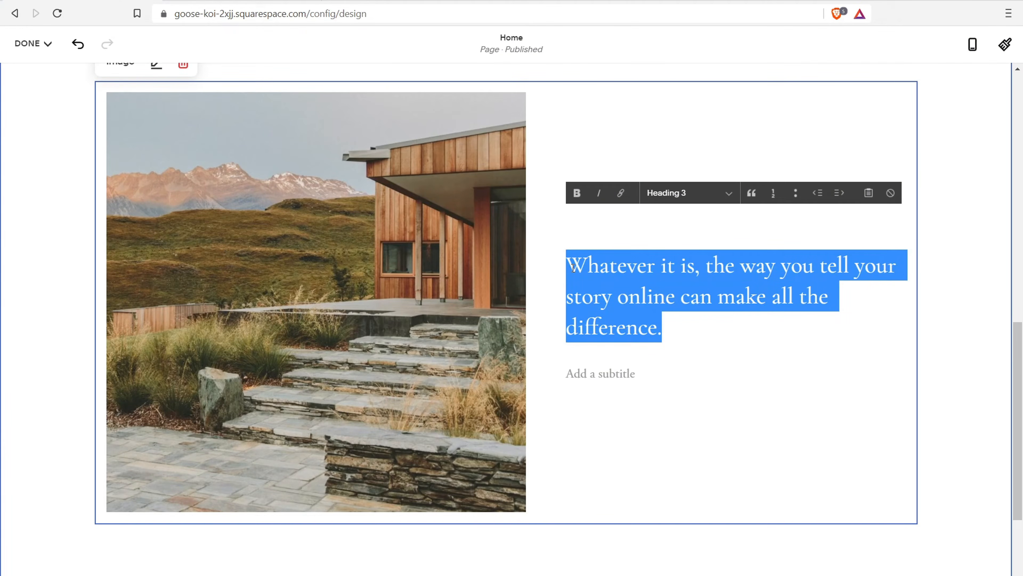
pyautogui.scroll(1, 523, 252)
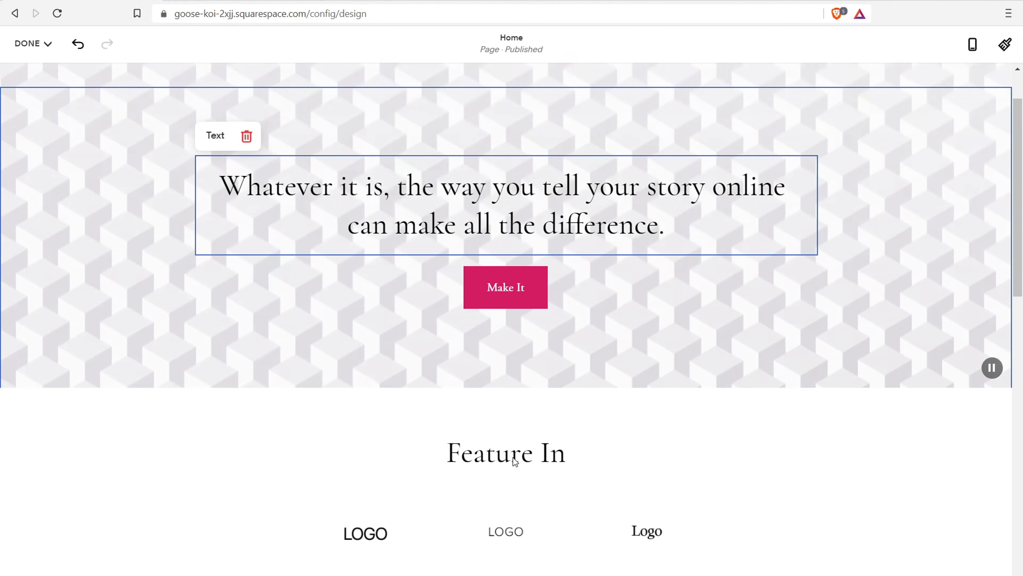
pyautogui.click(533, 454)
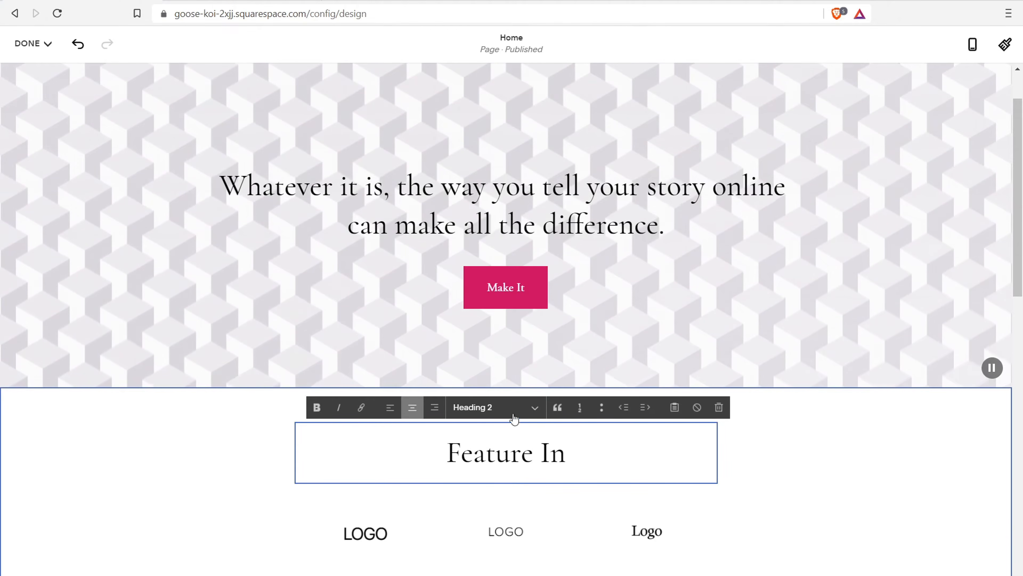
pyautogui.scroll(-6, 576, 439)
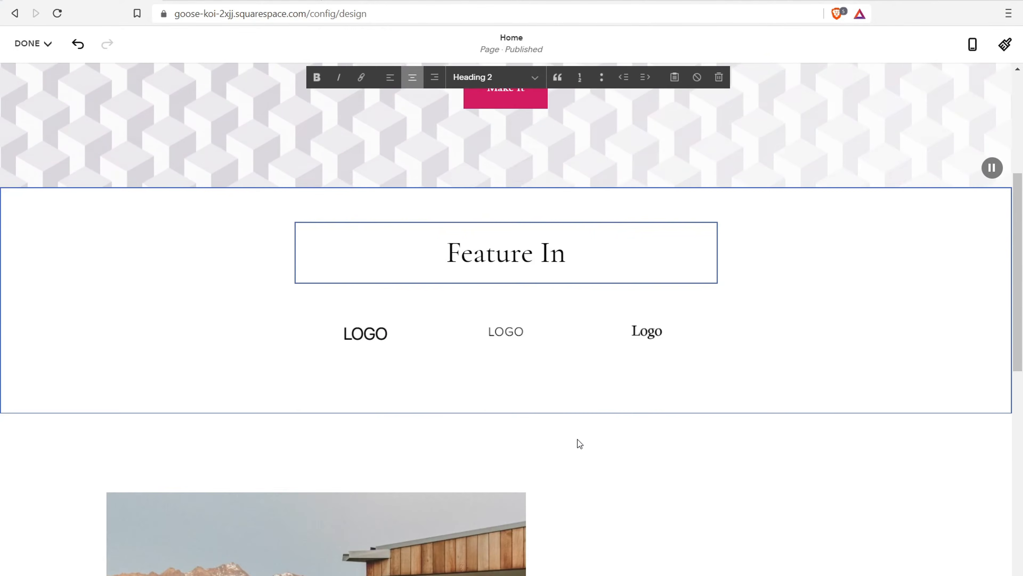
pyautogui.scroll(-8, 602, 421)
pyautogui.click(625, 269)
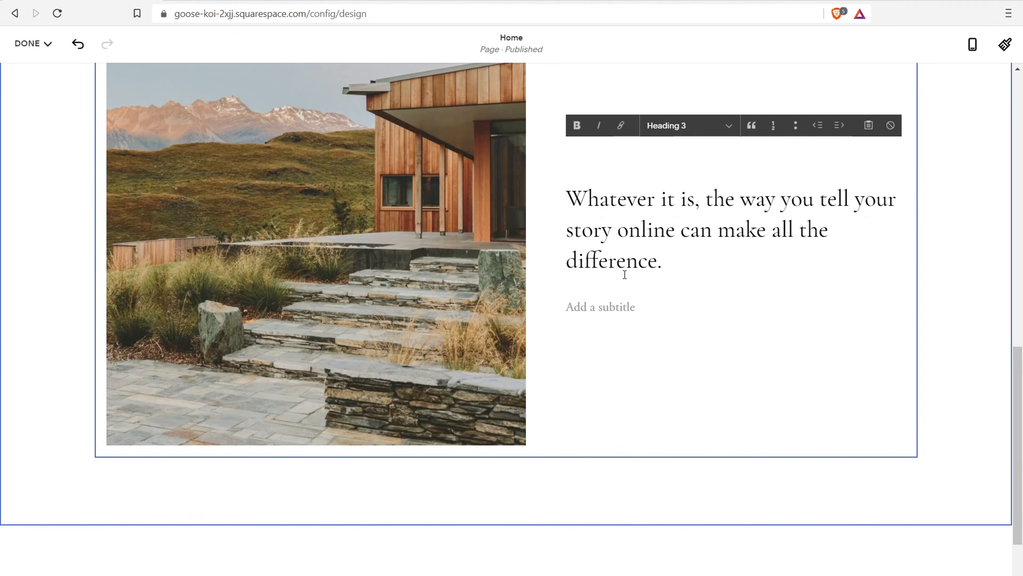
pyautogui.moveTo(683, 268); pyautogui.dragTo(576, 196)
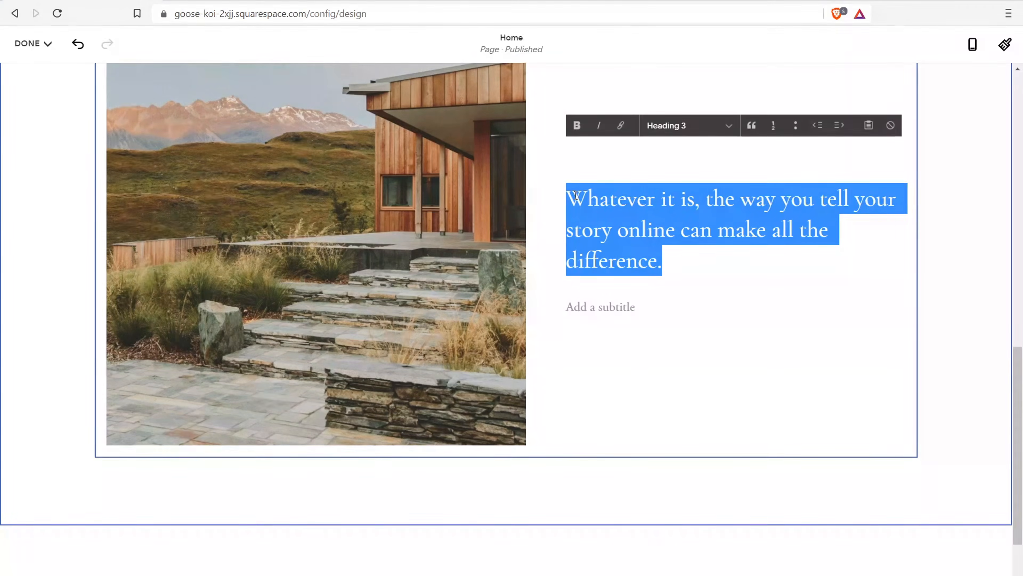
# Set the sentence to Paragraph 1 style after briefly trying Paragraph 3
pyautogui.click(696, 126)
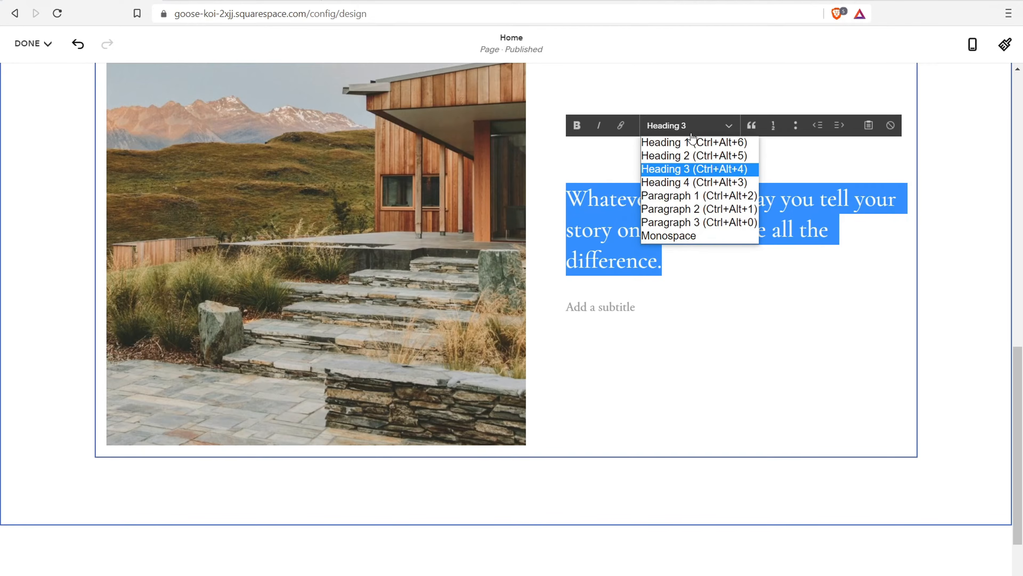
pyautogui.click(685, 195)
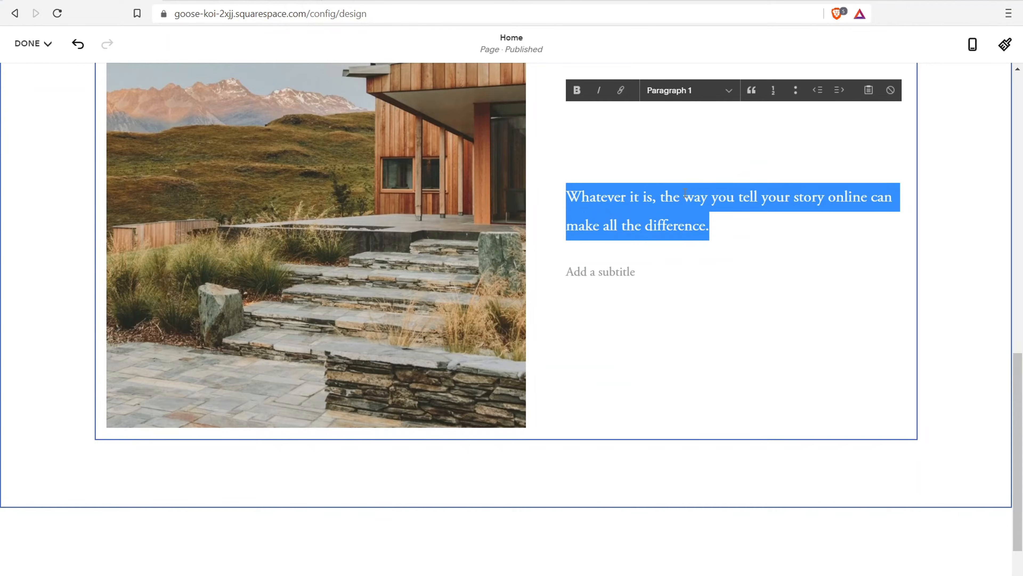
pyautogui.click(709, 100)
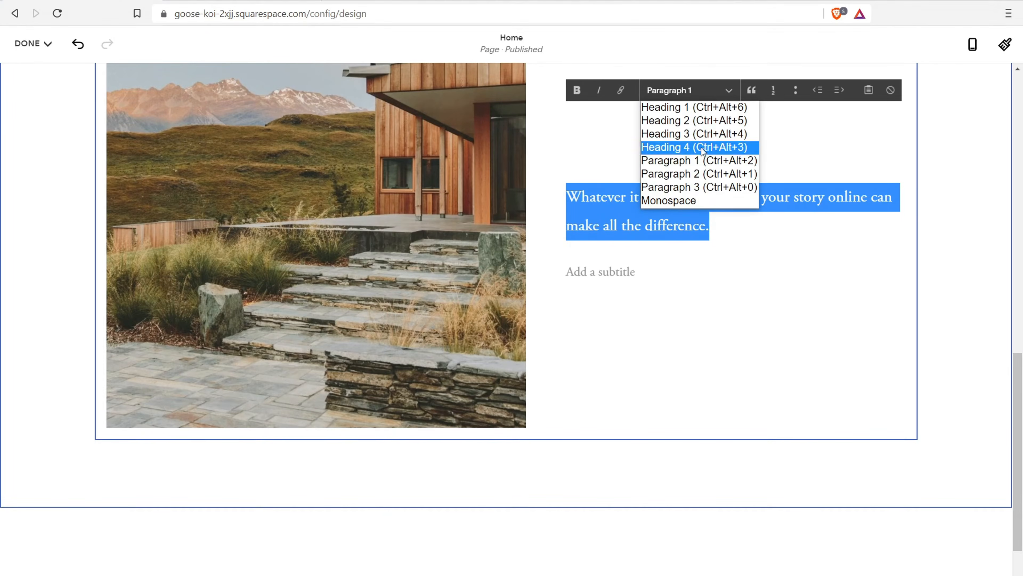
pyautogui.click(691, 187)
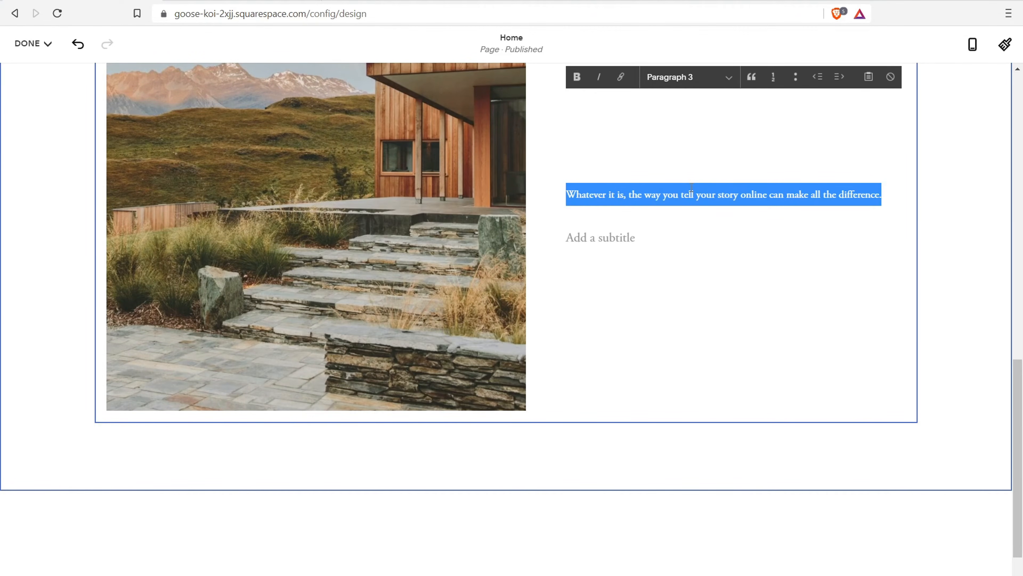
pyautogui.click(695, 77)
pyautogui.click(707, 150)
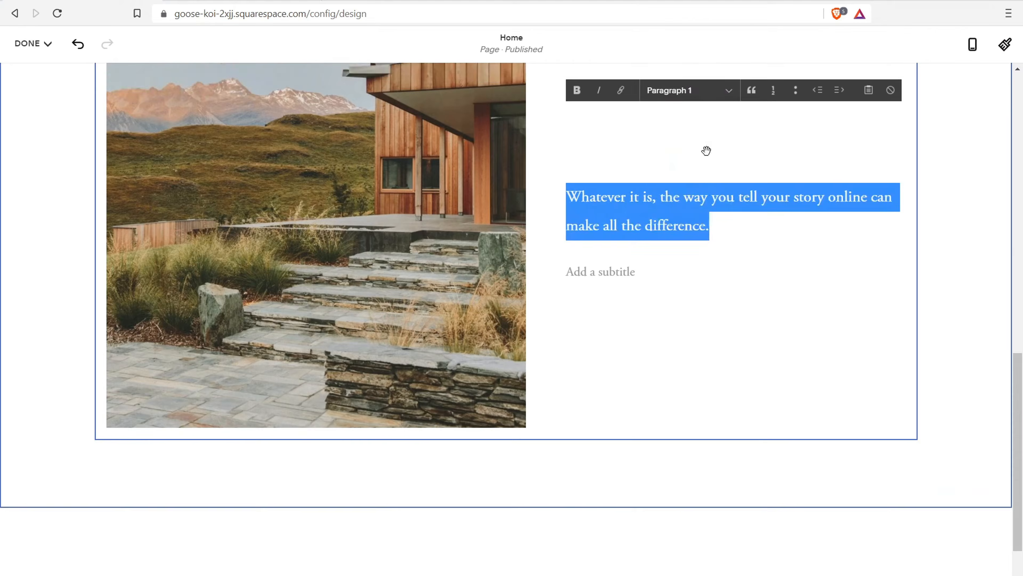
pyautogui.click(680, 227)
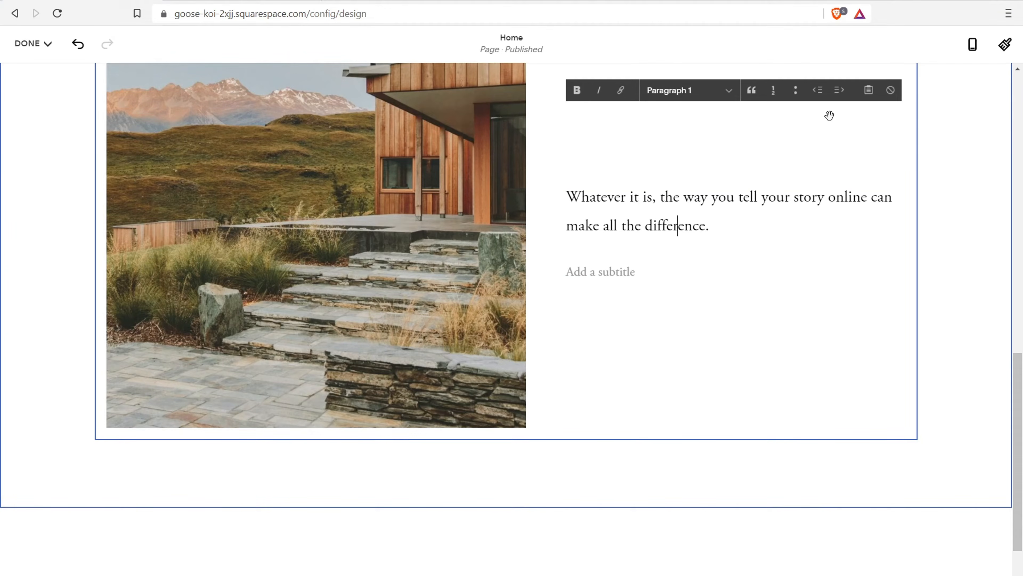
pyautogui.click(1005, 45)
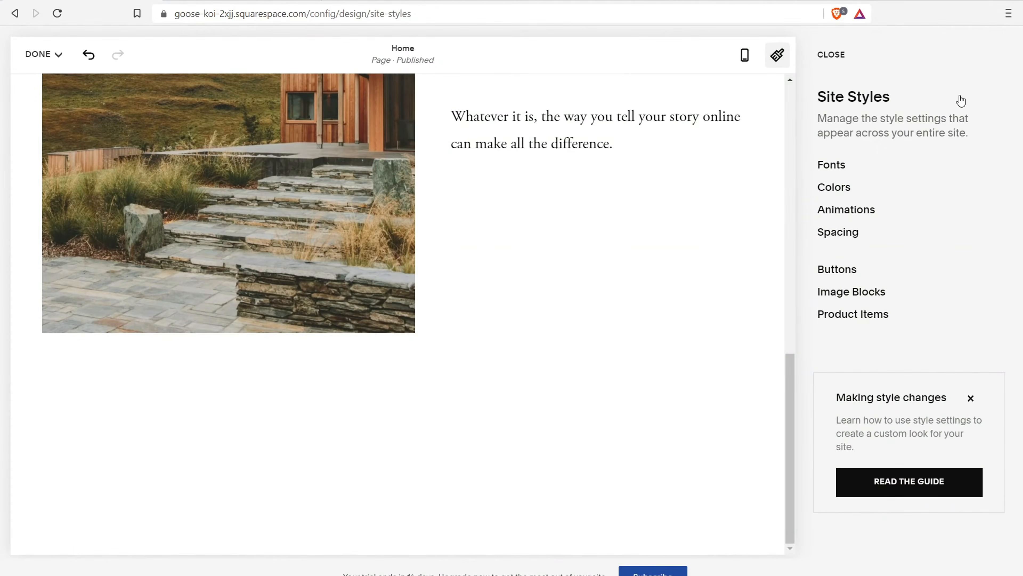
# In Site Styles > Fonts > Paragraphs, raise Paragraph 1 size to about 1.9rem
pyautogui.click(845, 167)
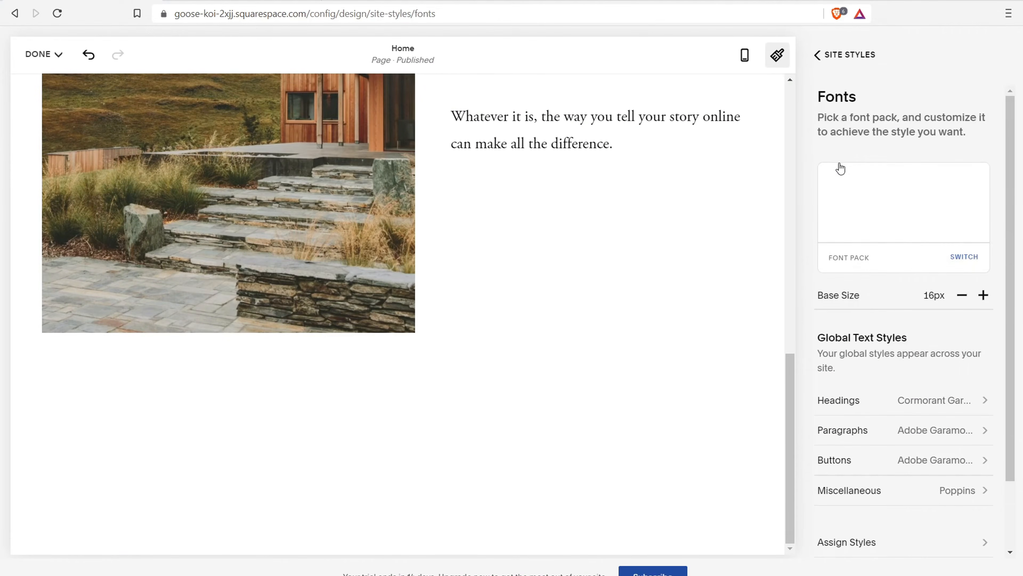
pyautogui.scroll(-2, 856, 183)
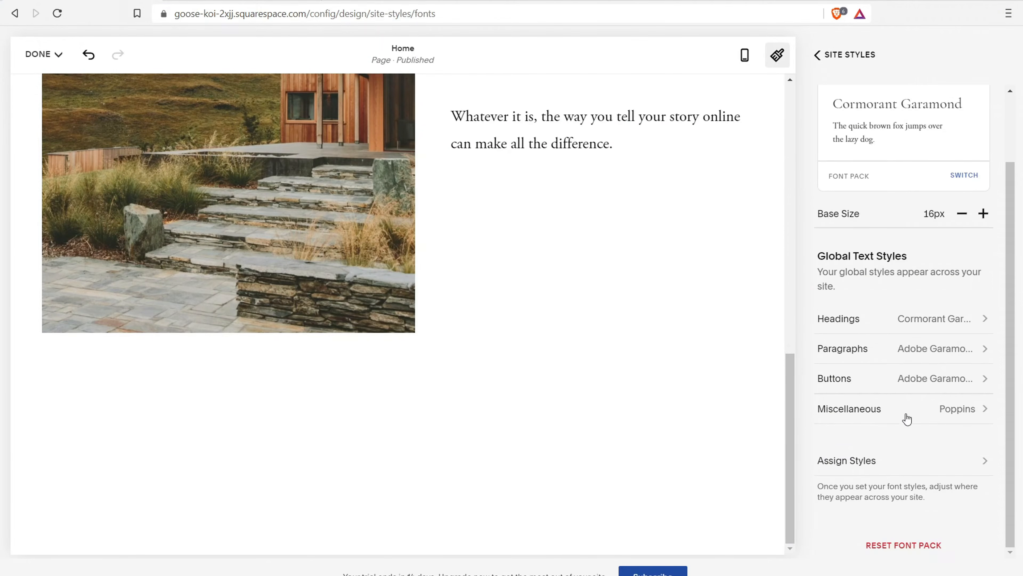
pyautogui.click(878, 349)
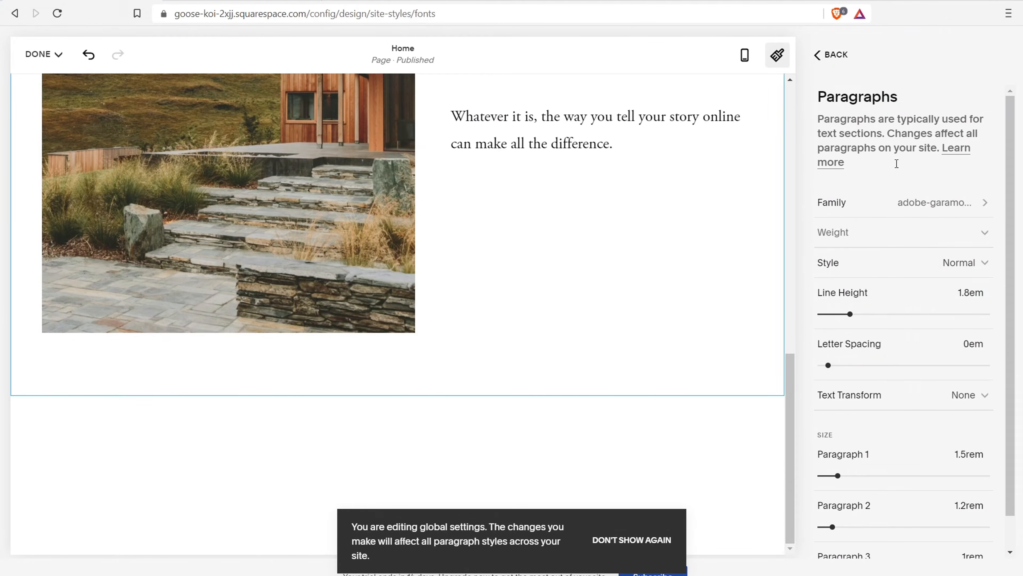
pyautogui.scroll(-1, 870, 291)
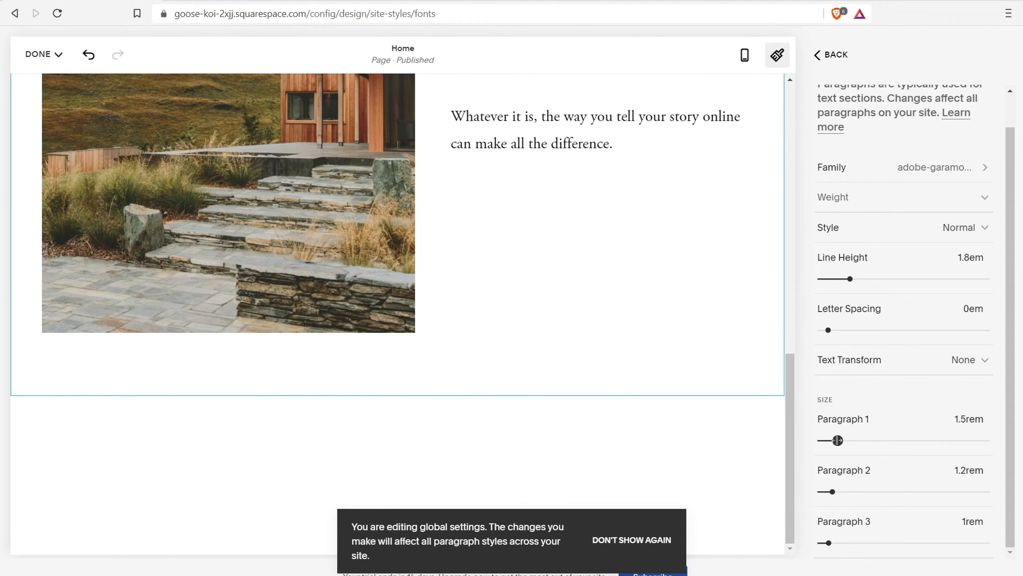
pyautogui.moveTo(842, 436); pyautogui.dragTo(844, 437)
pyautogui.scroll(1, 842, 169)
pyautogui.click(823, 56)
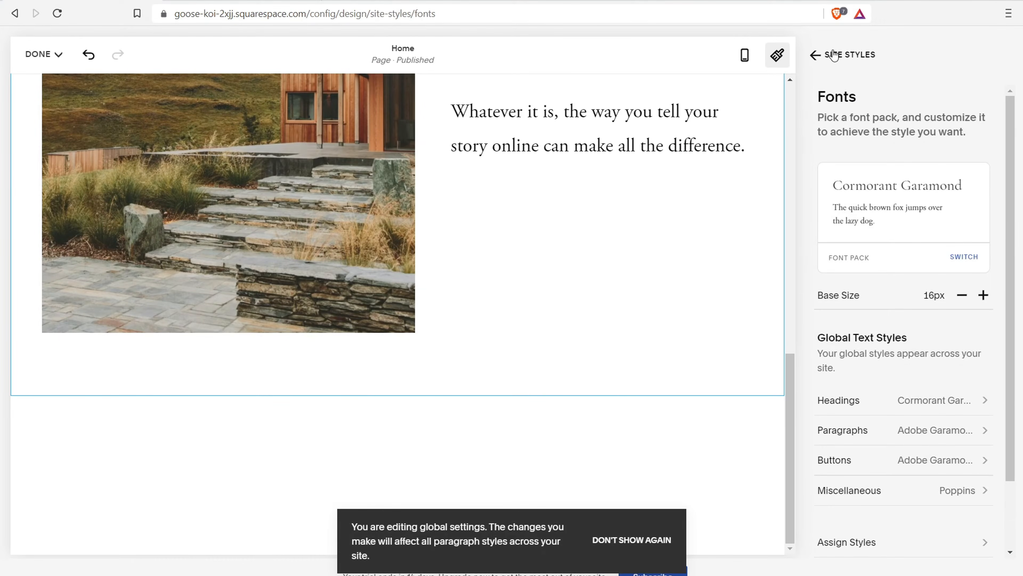
pyautogui.click(834, 55)
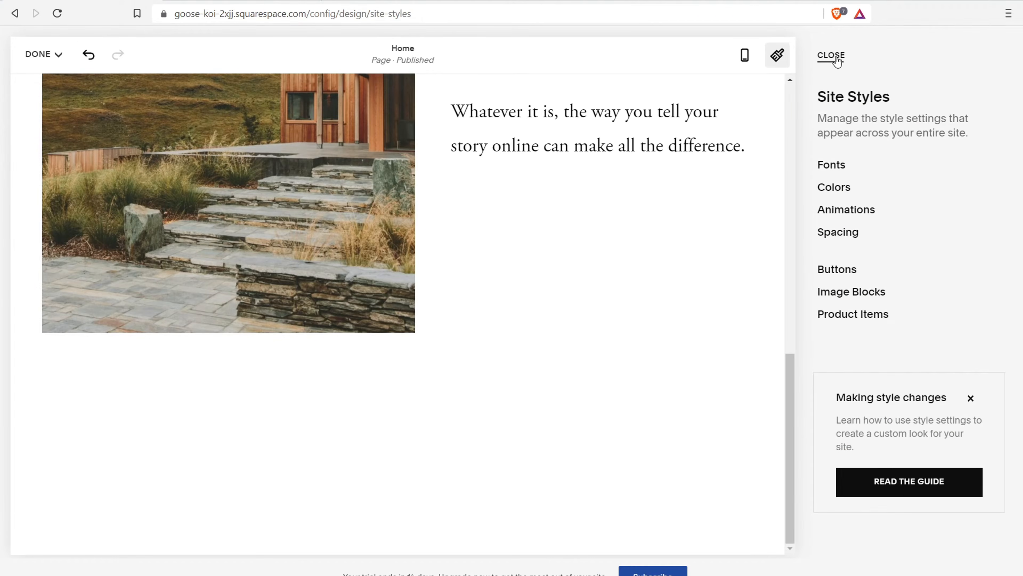
pyautogui.click(830, 55)
pyautogui.scroll(3, 526, 340)
# Browse section categories and insert the People 'Meet the Team' layout below the photo section
pyautogui.scroll(-3, 524, 338)
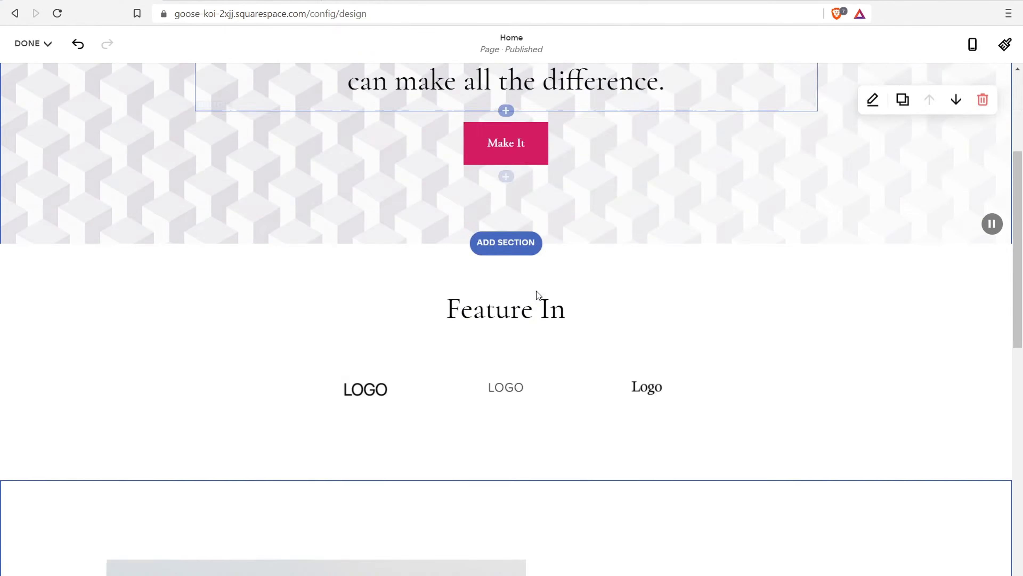
pyautogui.scroll(-10, 537, 291)
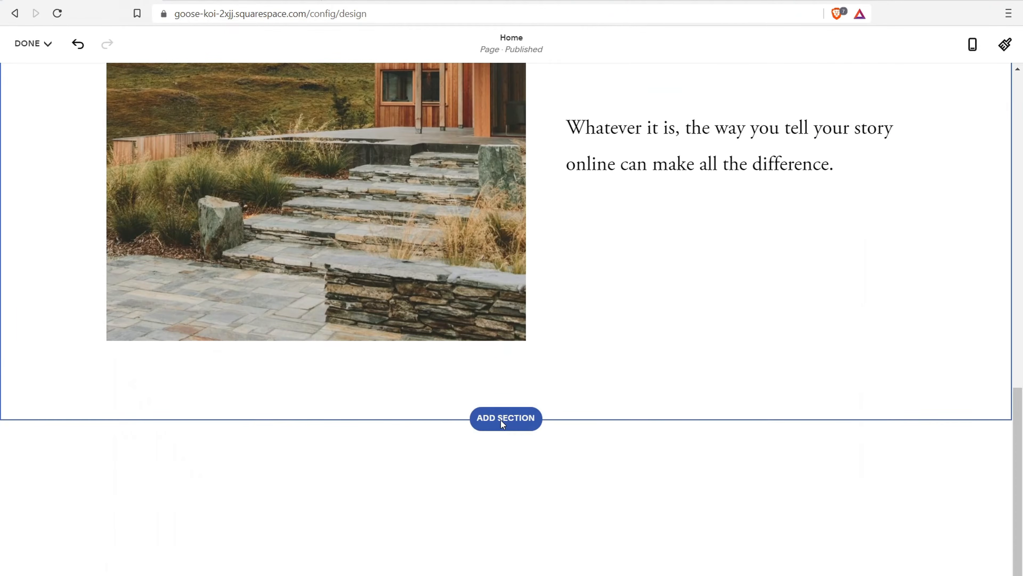
pyautogui.click(518, 414)
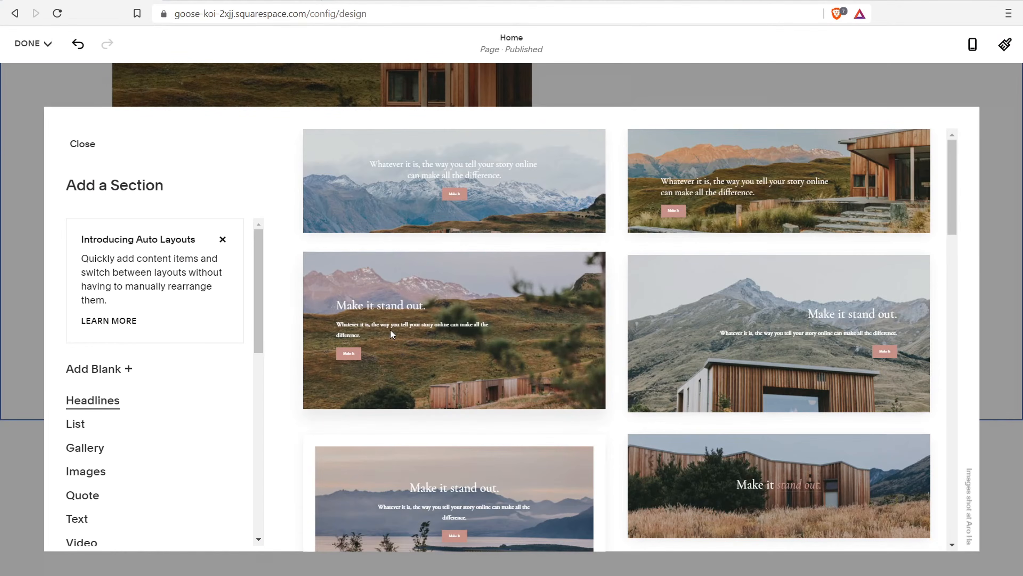
pyautogui.moveTo(261, 238); pyautogui.dragTo(271, 281)
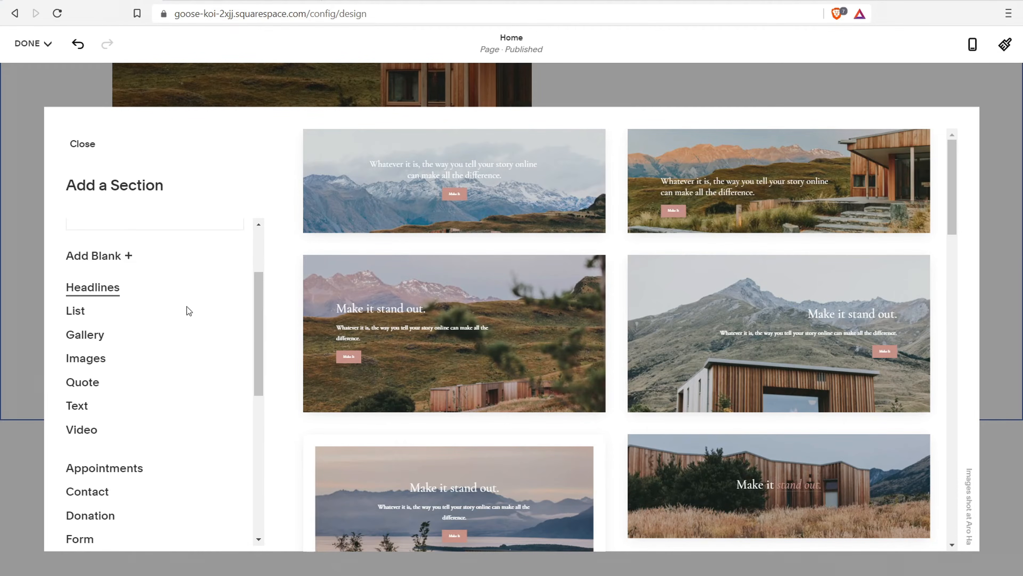
pyautogui.click(84, 360)
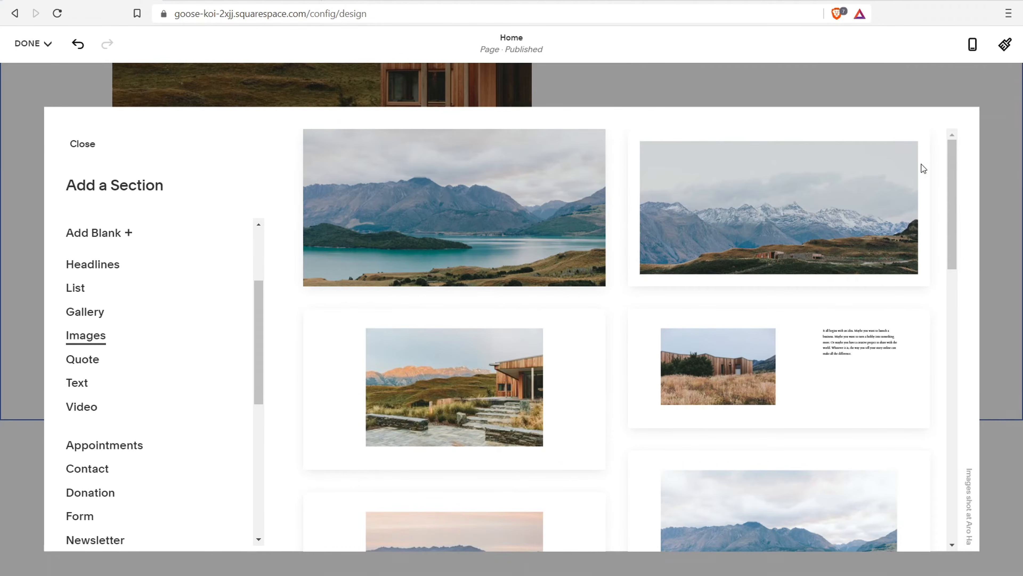
pyautogui.moveTo(948, 166); pyautogui.dragTo(931, 442)
pyautogui.click(84, 312)
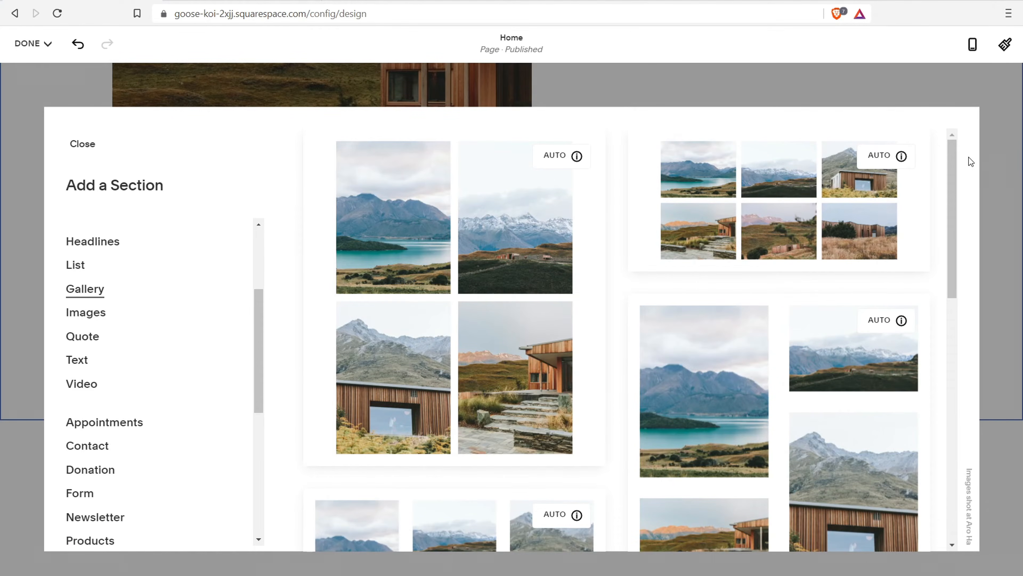
pyautogui.moveTo(952, 159); pyautogui.dragTo(946, 428)
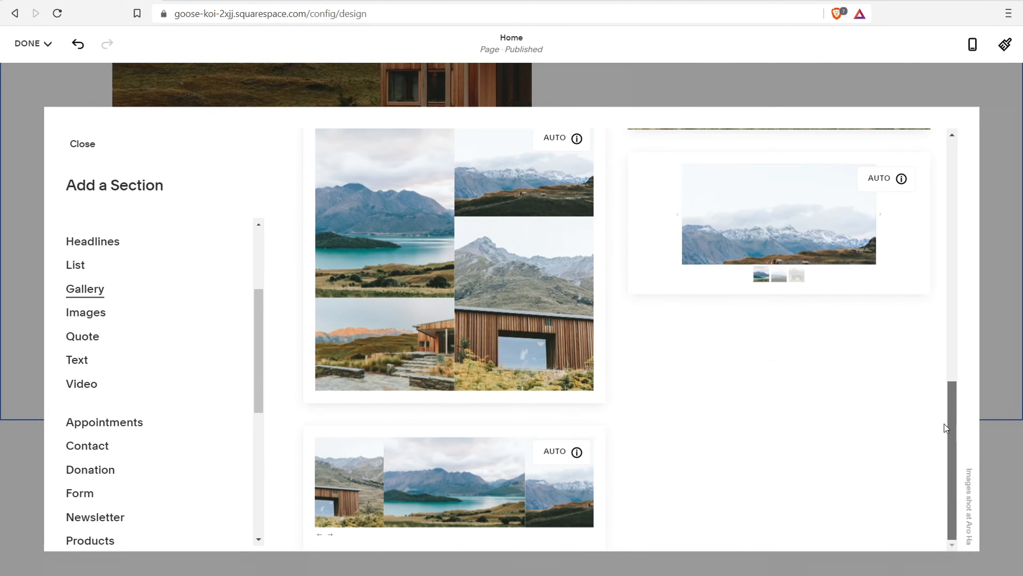
pyautogui.moveTo(264, 317); pyautogui.dragTo(275, 460)
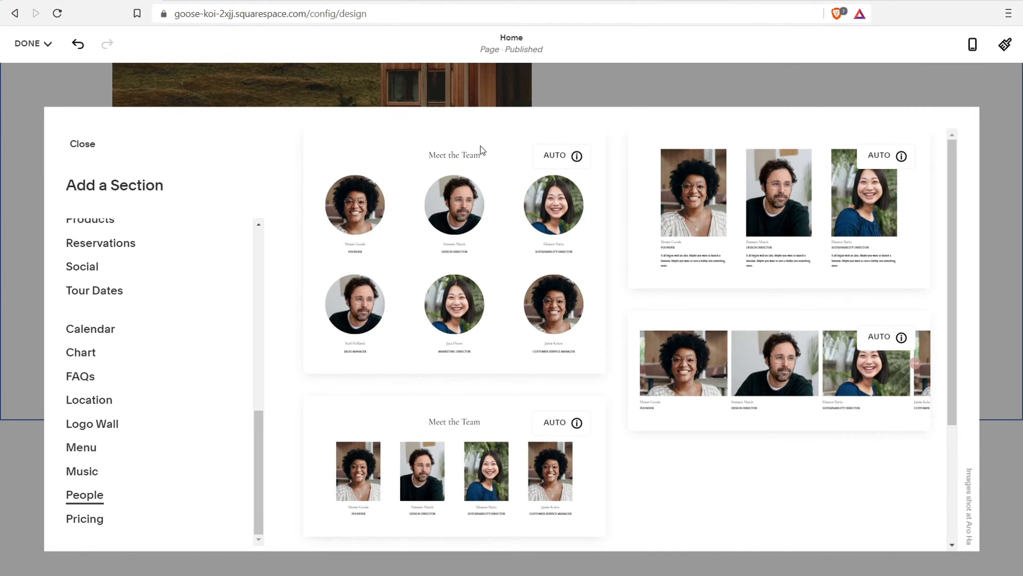
pyautogui.click(424, 457)
# Open the block picker at the insert point below the house image and story text
pyautogui.scroll(10, 685, 179)
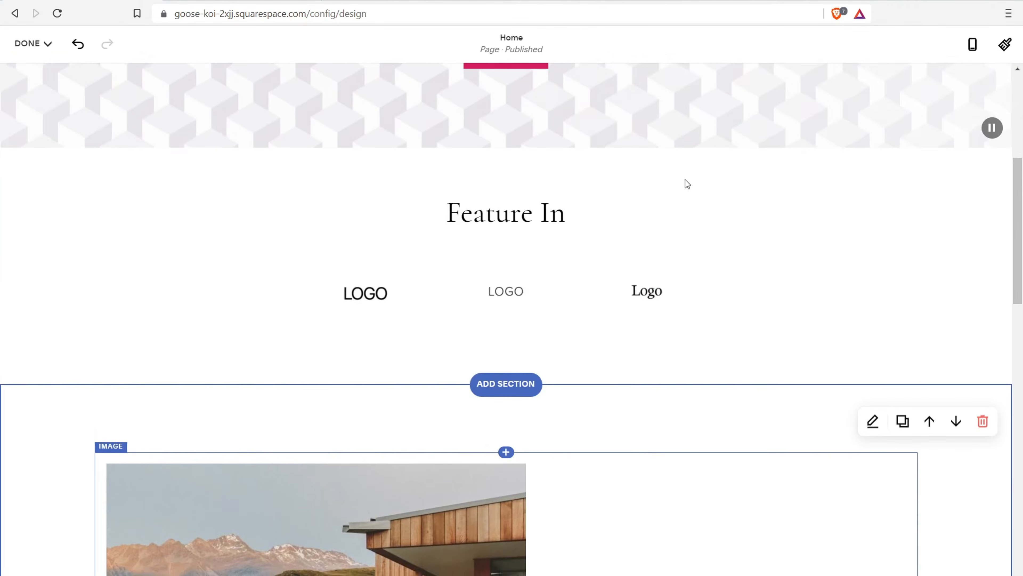
pyautogui.scroll(-5, 382, 223)
pyautogui.scroll(-10, 523, 244)
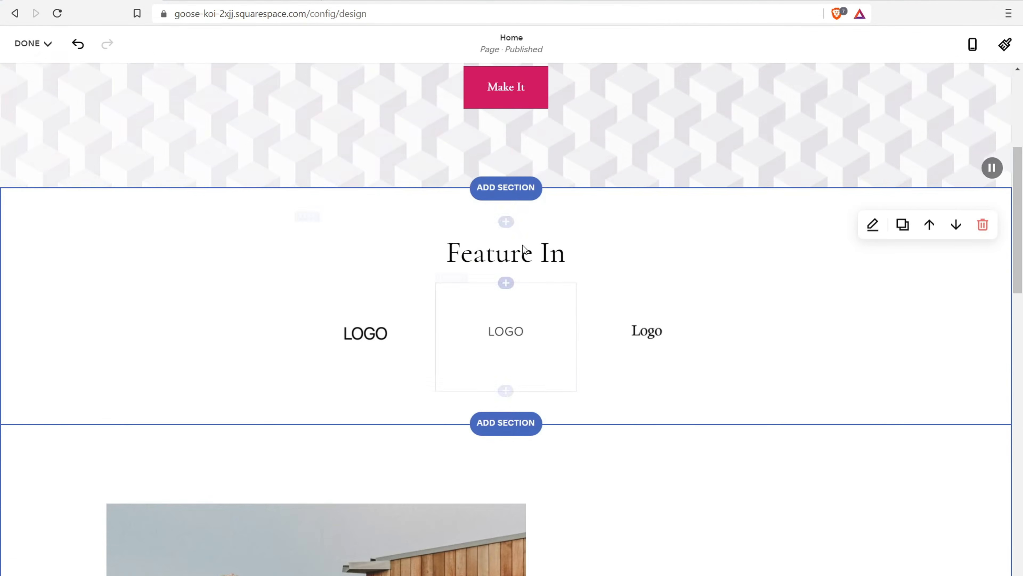
pyautogui.scroll(-6, 616, 77)
pyautogui.scroll(-6, 480, 206)
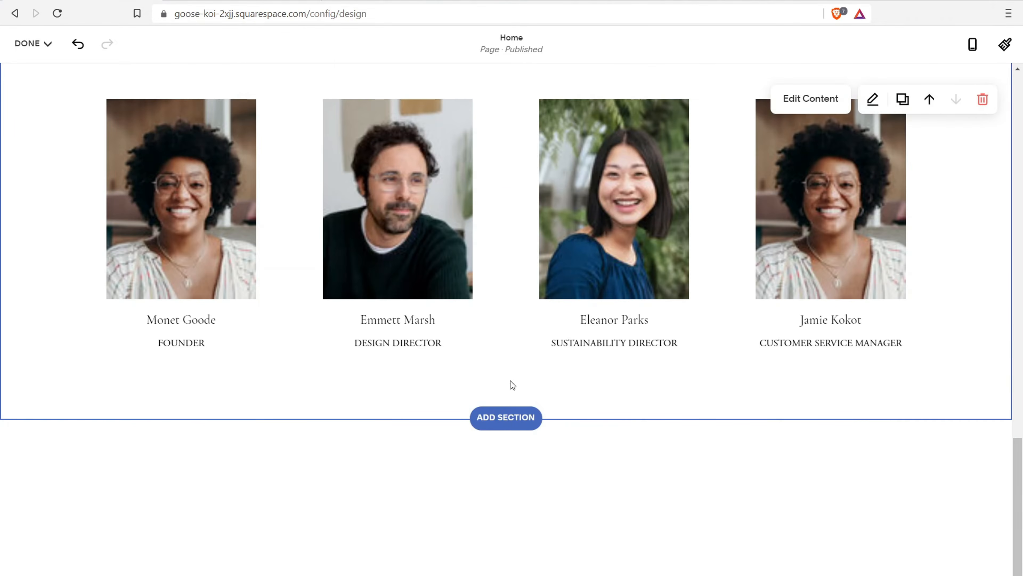
pyautogui.scroll(5, 499, 274)
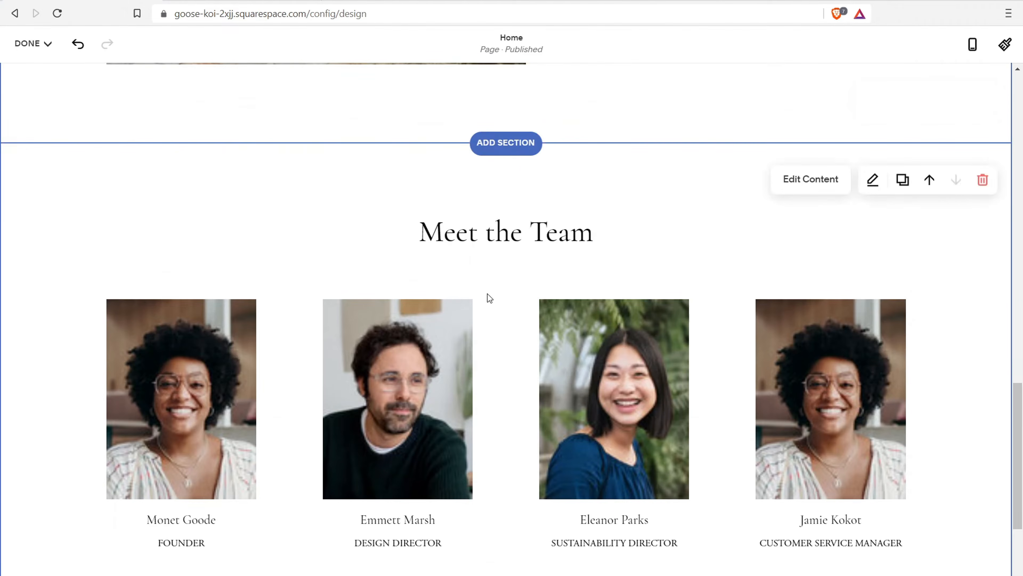
pyautogui.scroll(-3, 500, 304)
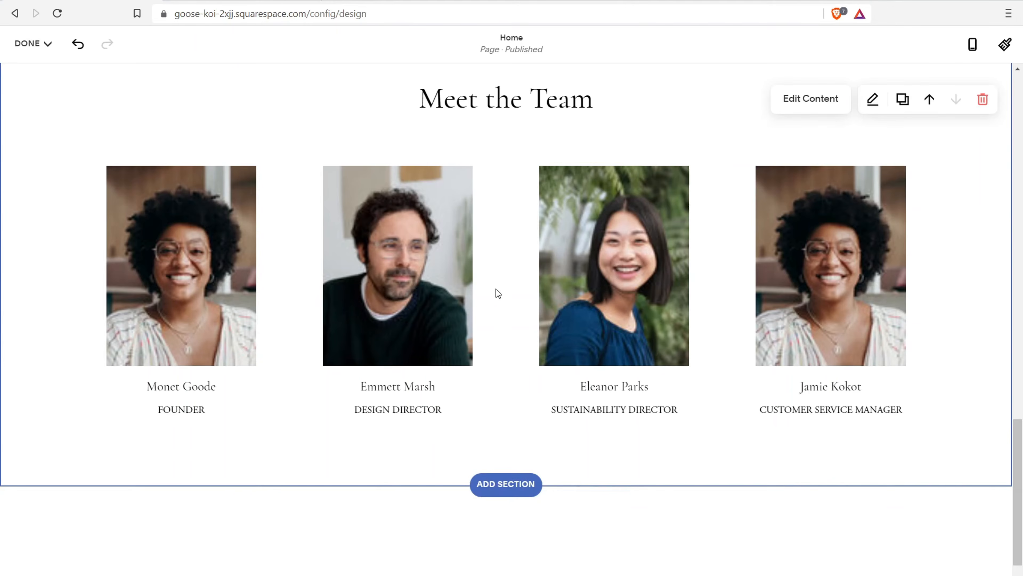
pyautogui.scroll(1, 516, 402)
pyautogui.scroll(8, 516, 386)
pyautogui.click(635, 166)
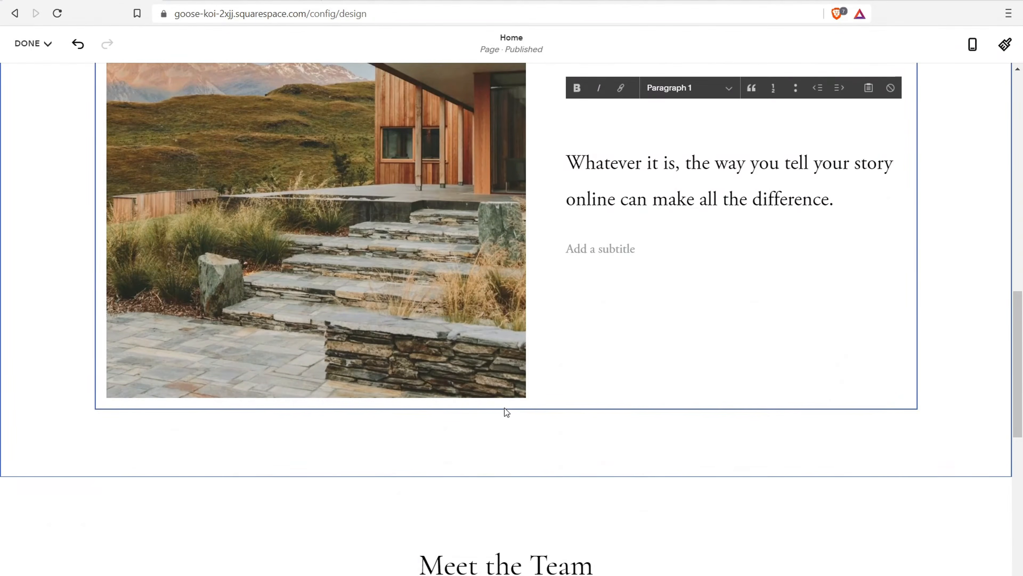
pyautogui.click(496, 421)
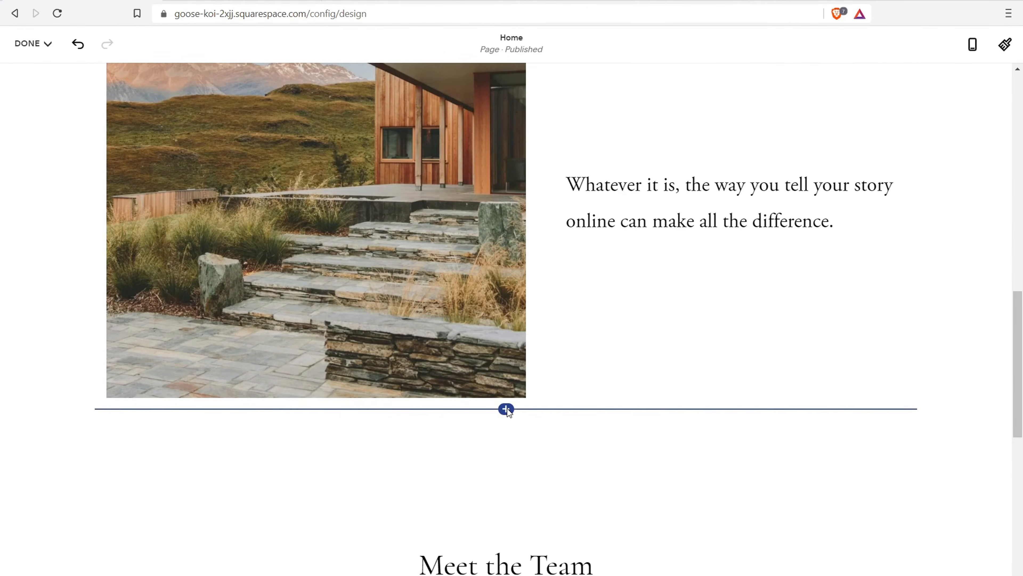
pyautogui.click(506, 409)
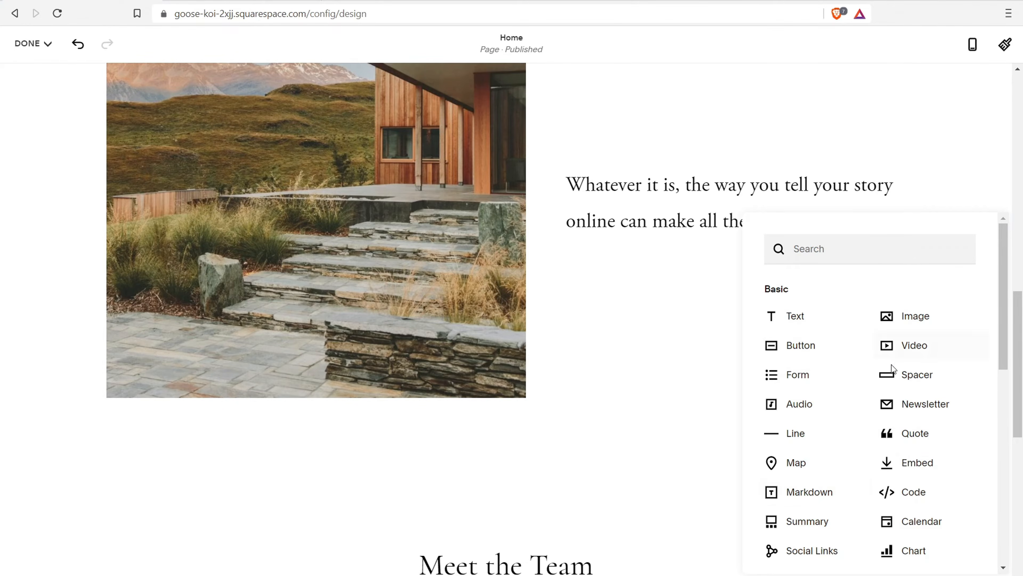
# Dismiss the picker and review the new Subscribe sign-up block below the cabin photo
pyautogui.press('Escape')
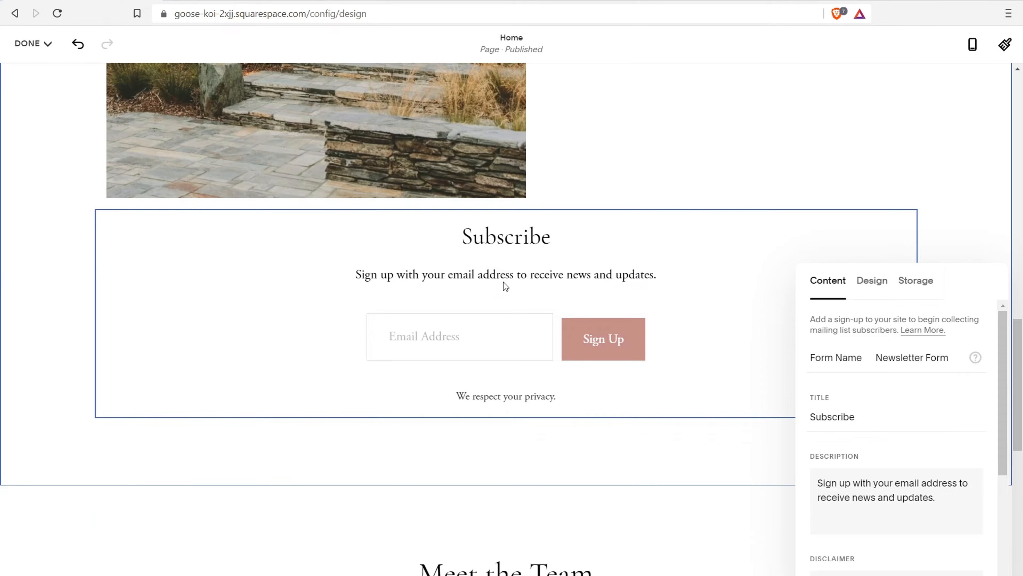
pyautogui.scroll(15, 638, 261)
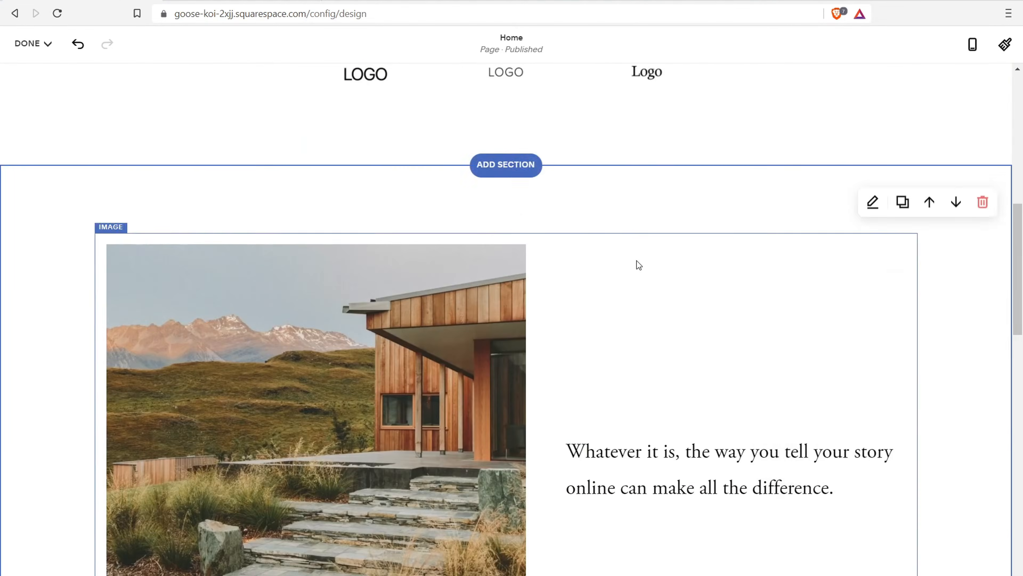
pyautogui.scroll(-5, 612, 199)
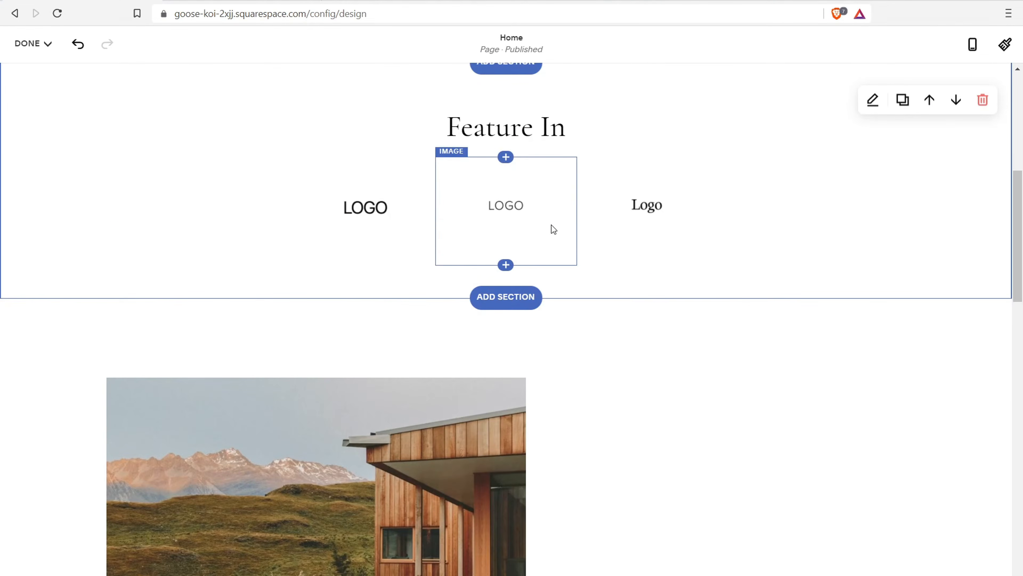
pyautogui.scroll(-12, 577, 221)
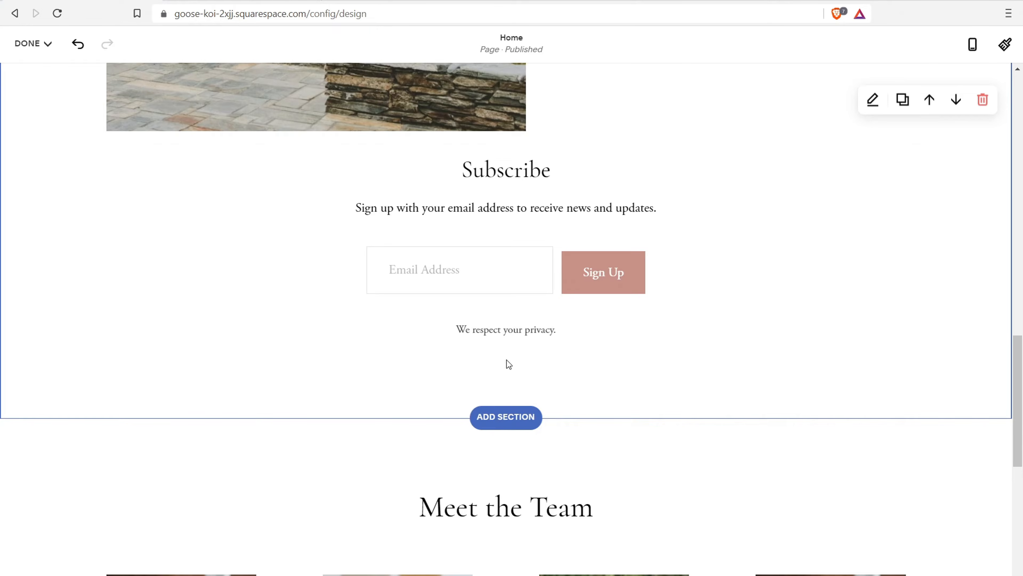
# Insert a chart block below the Subscribe form and change its Chart Type to Pie Chart
pyautogui.click(506, 351)
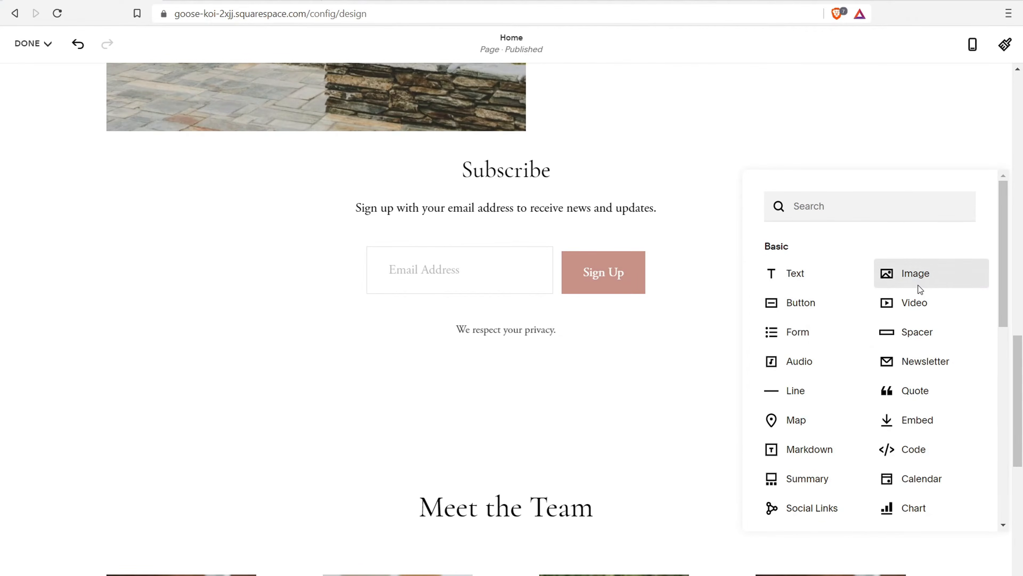
pyautogui.scroll(-2, 906, 373)
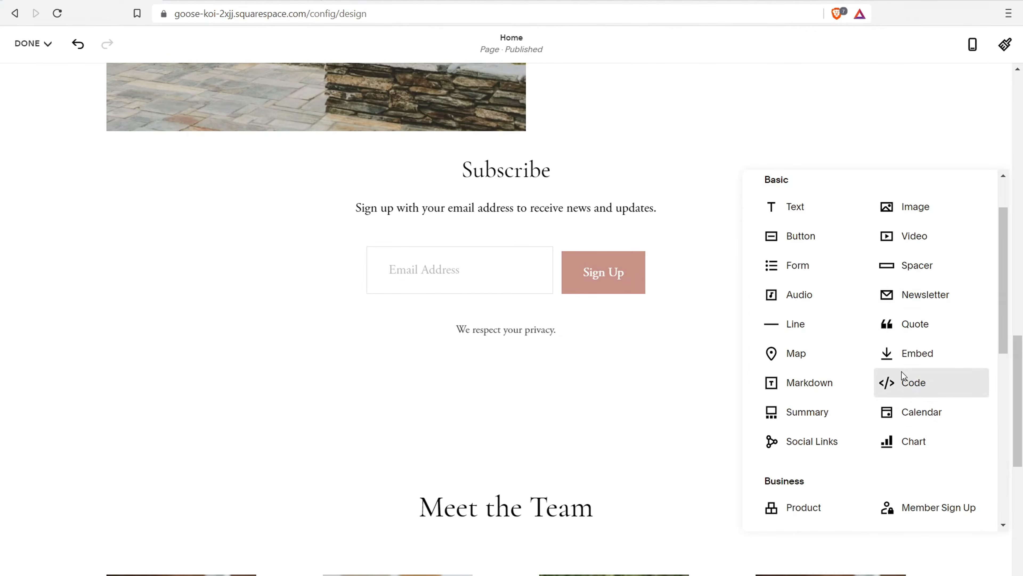
pyautogui.click(909, 439)
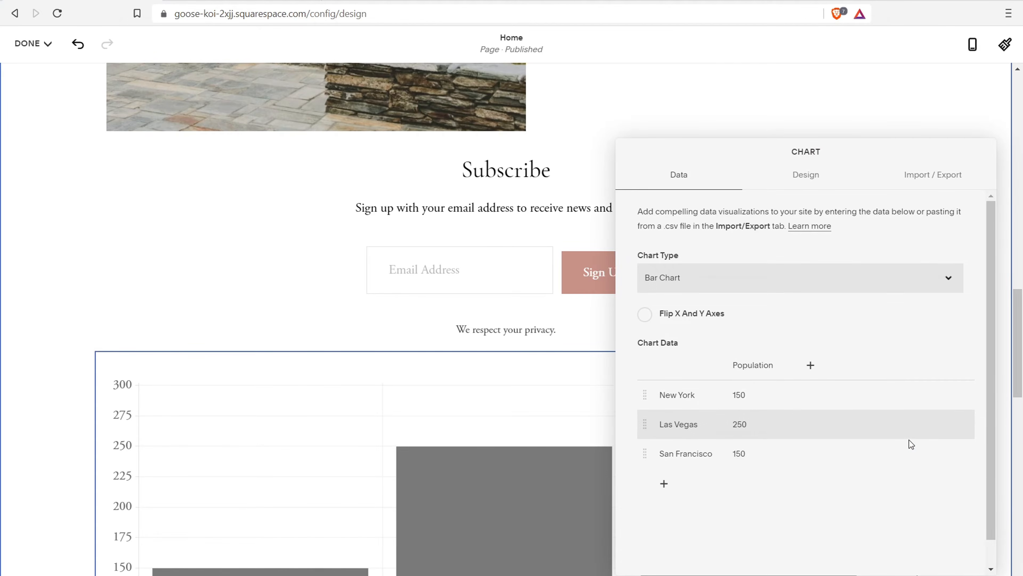
pyautogui.scroll(-5, 282, 351)
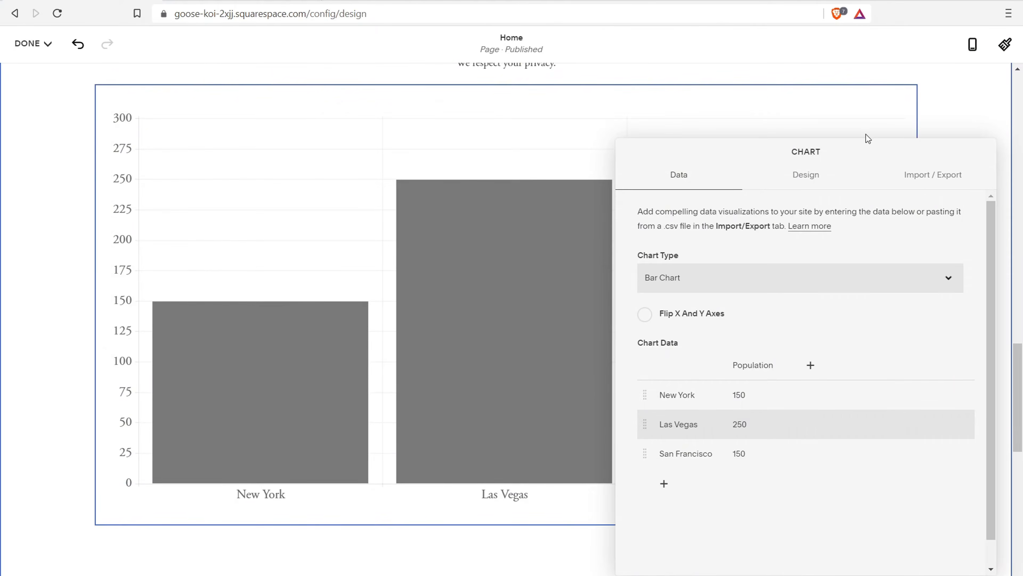
pyautogui.click(811, 181)
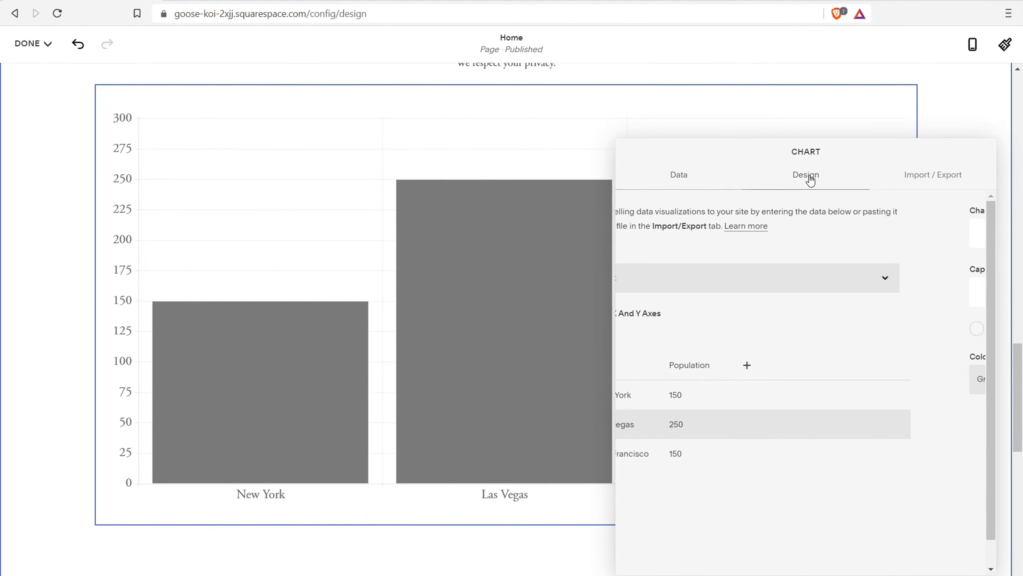
pyautogui.click(683, 186)
pyautogui.click(824, 282)
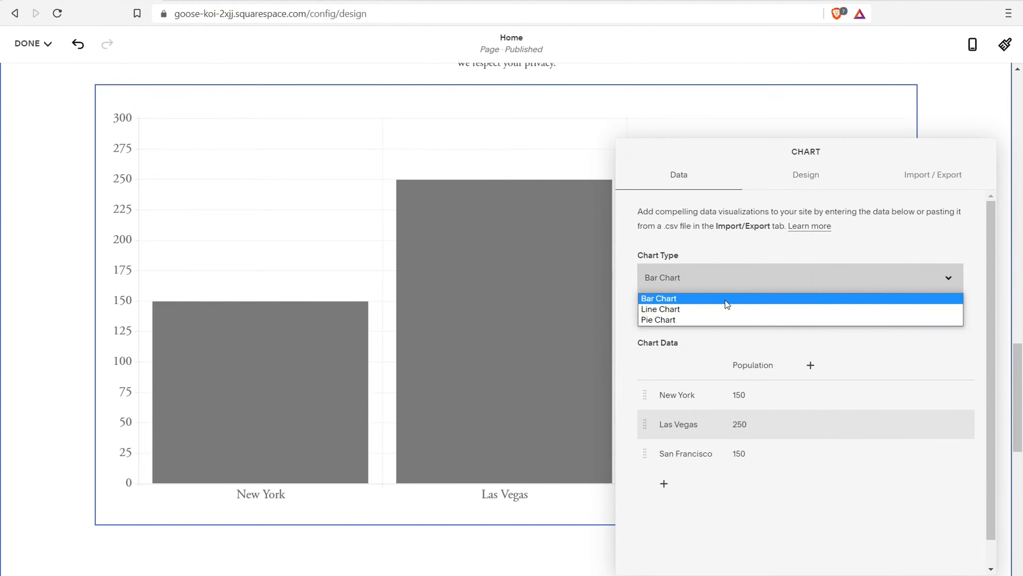
pyautogui.click(706, 319)
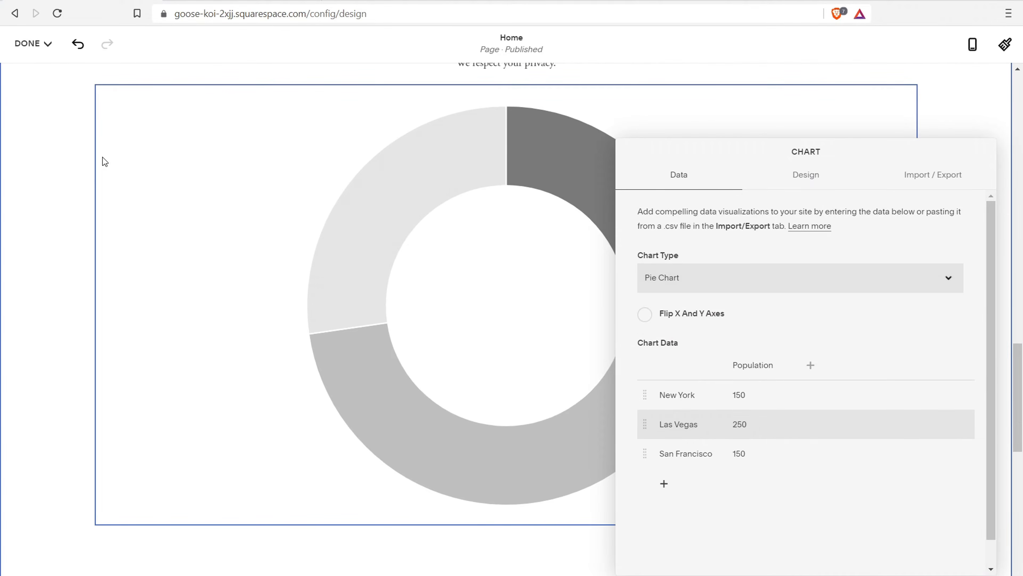
pyautogui.click(103, 158)
pyautogui.scroll(5, 250, 270)
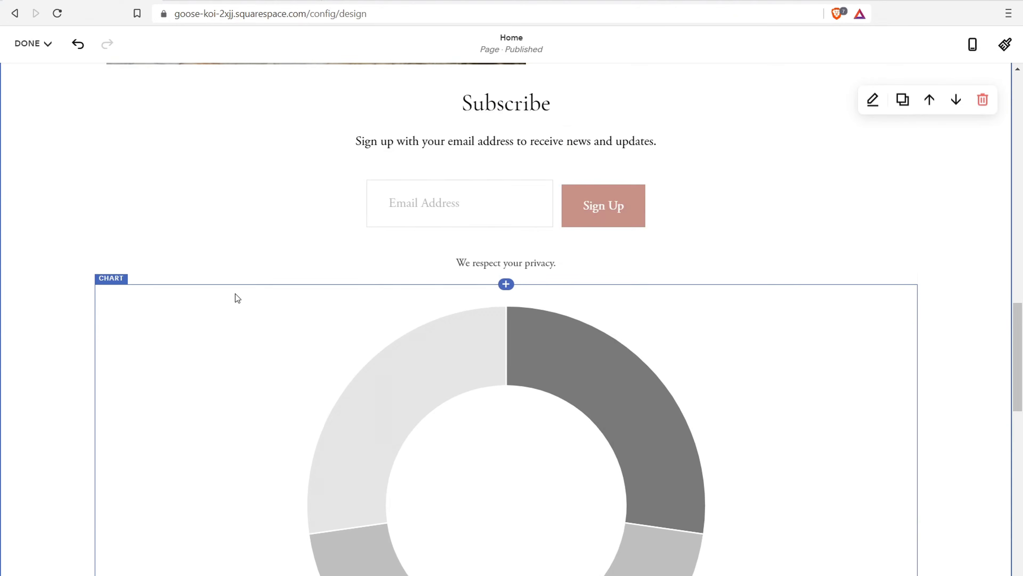
pyautogui.scroll(-5, 389, 411)
# Move the chart block to the right of the Subscribe form
pyautogui.scroll(5, 373, 394)
pyautogui.moveTo(119, 493); pyautogui.dragTo(16, 238)
pyautogui.moveTo(106, 137); pyautogui.dragTo(795, 147)
# Move the Subscribe form beside the house image and story text
pyautogui.scroll(3, 556, 214)
pyautogui.scroll(1, 541, 336)
pyautogui.scroll(3, 541, 337)
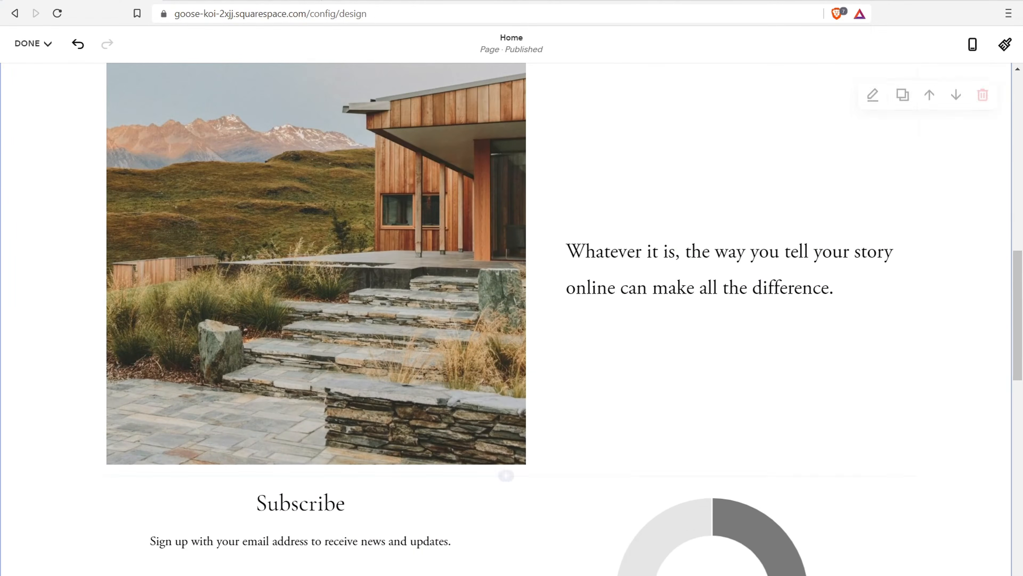
pyautogui.moveTo(217, 502); pyautogui.dragTo(767, 213)
pyautogui.scroll(6, 760, 217)
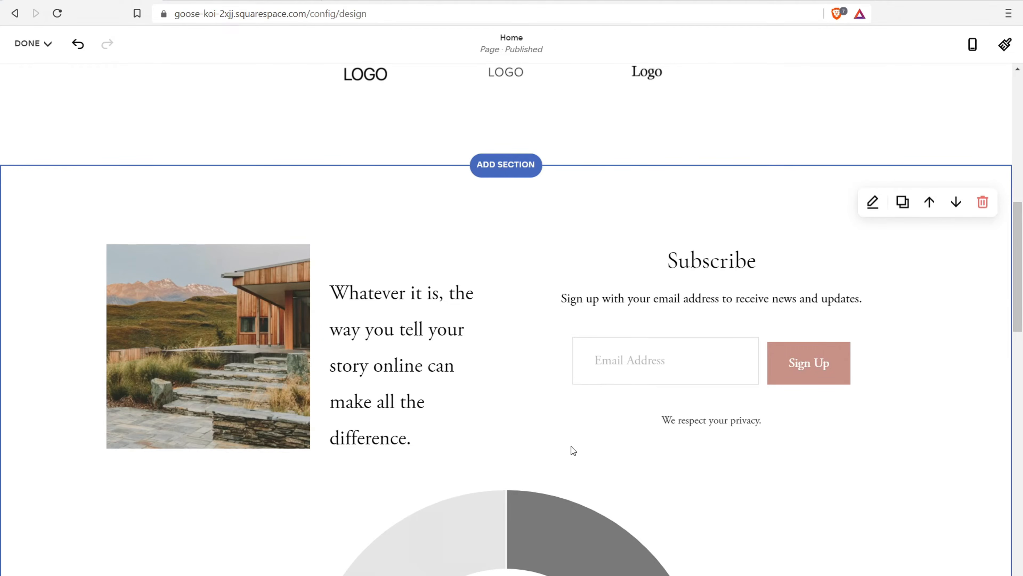
# Delete the section containing the house image and Subscribe form
pyautogui.scroll(5, 572, 312)
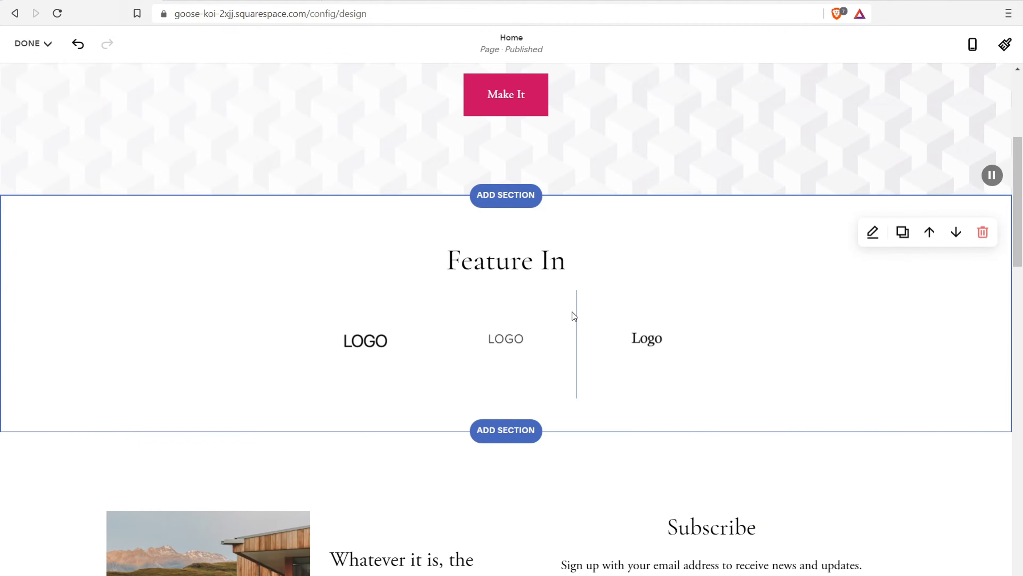
pyautogui.scroll(-5, 575, 316)
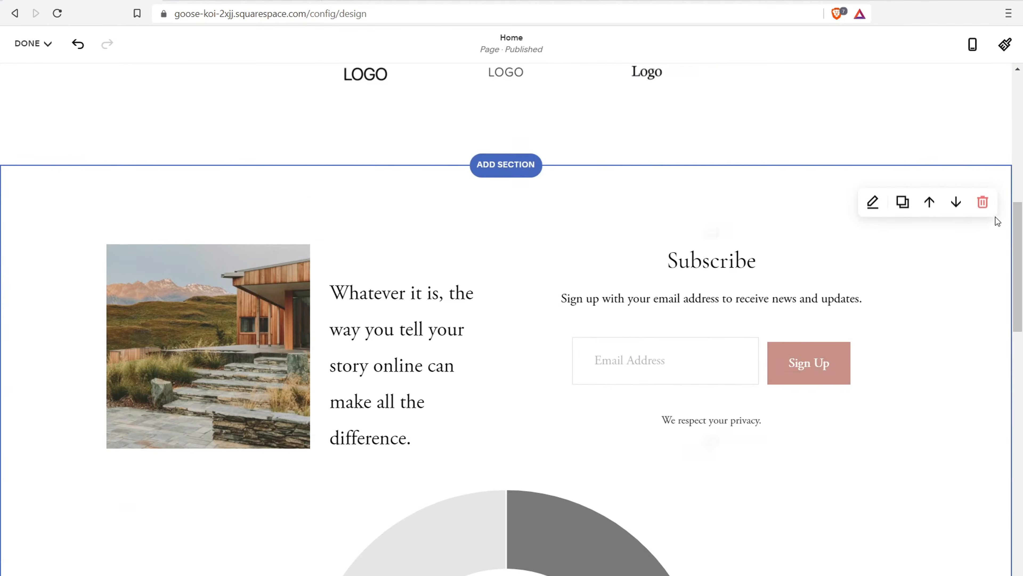
pyautogui.click(984, 199)
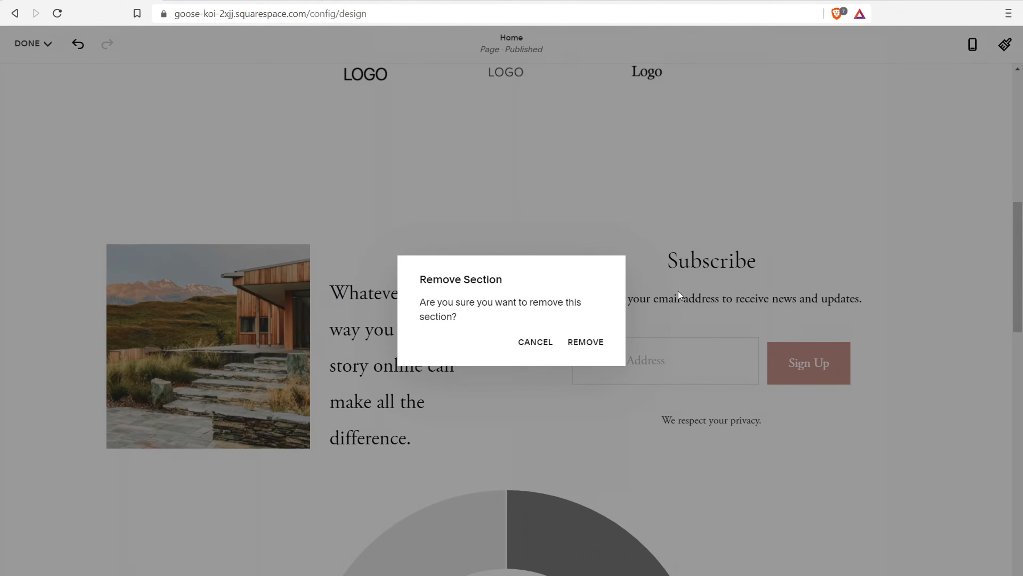
pyautogui.click(576, 349)
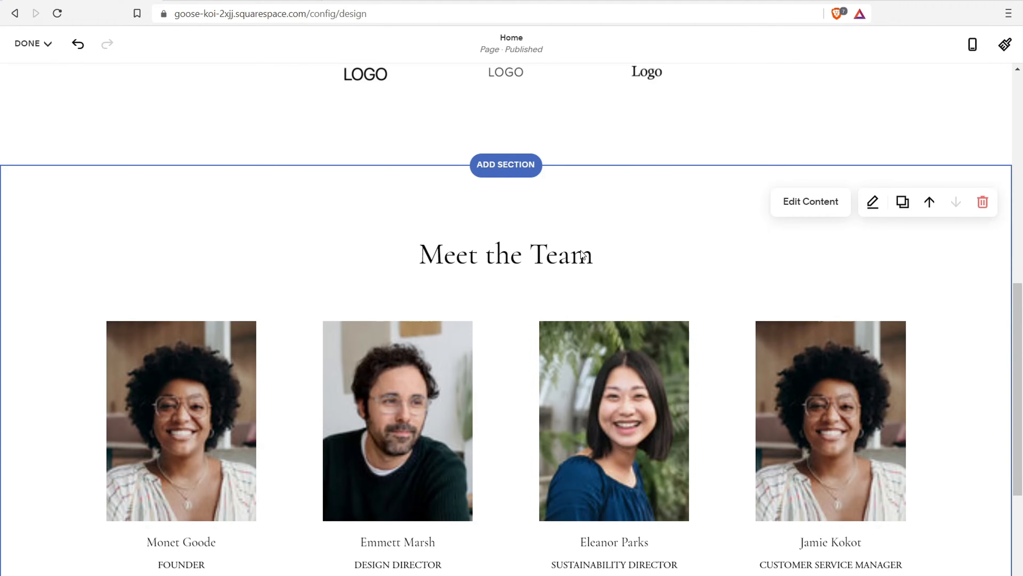
# Open the Add a Section layouts below the Meet the Team section
pyautogui.scroll(6, 582, 252)
pyautogui.scroll(3, 579, 252)
pyautogui.scroll(-10, 579, 252)
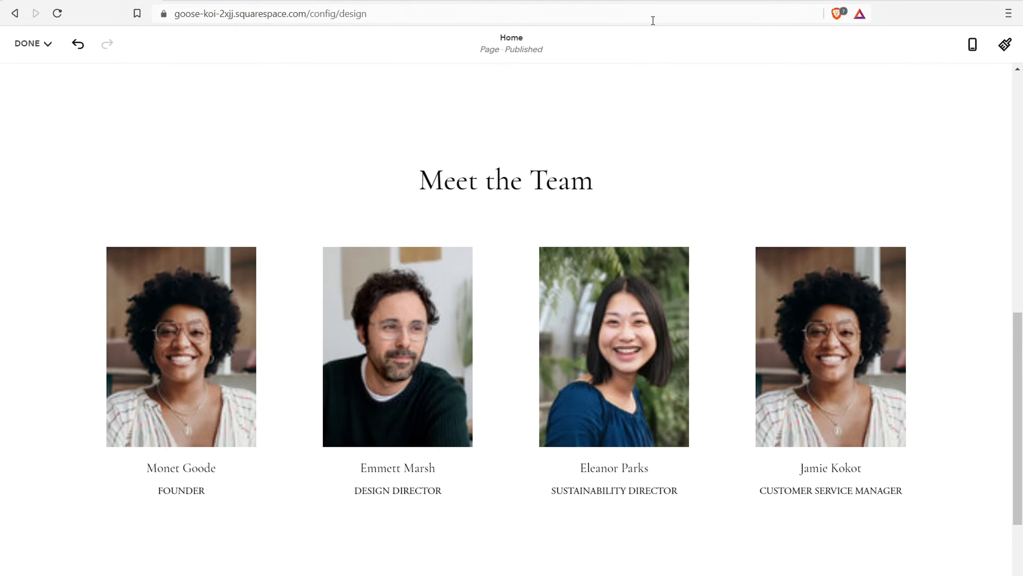
pyautogui.scroll(7, 639, 80)
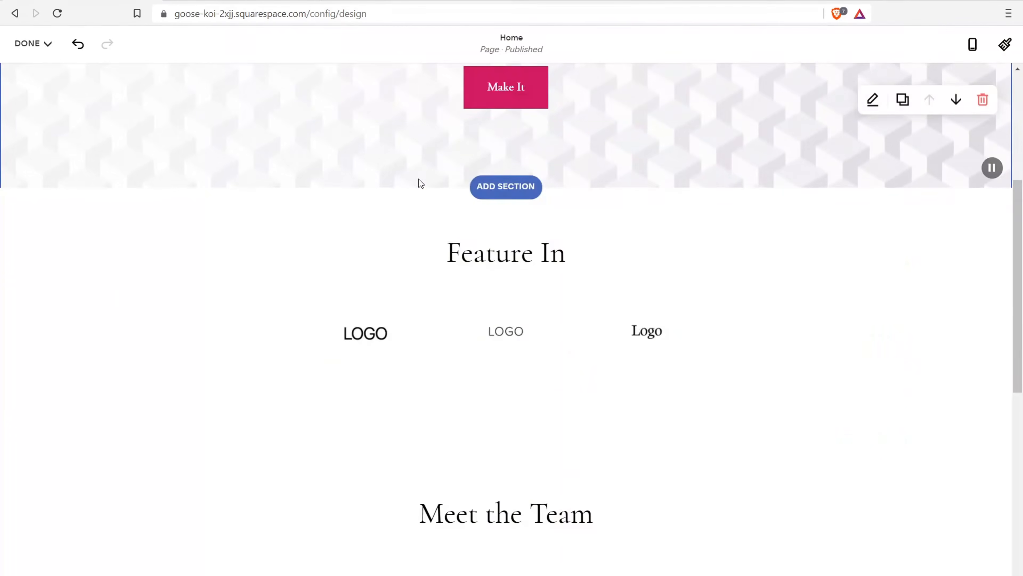
pyautogui.scroll(-10, 421, 182)
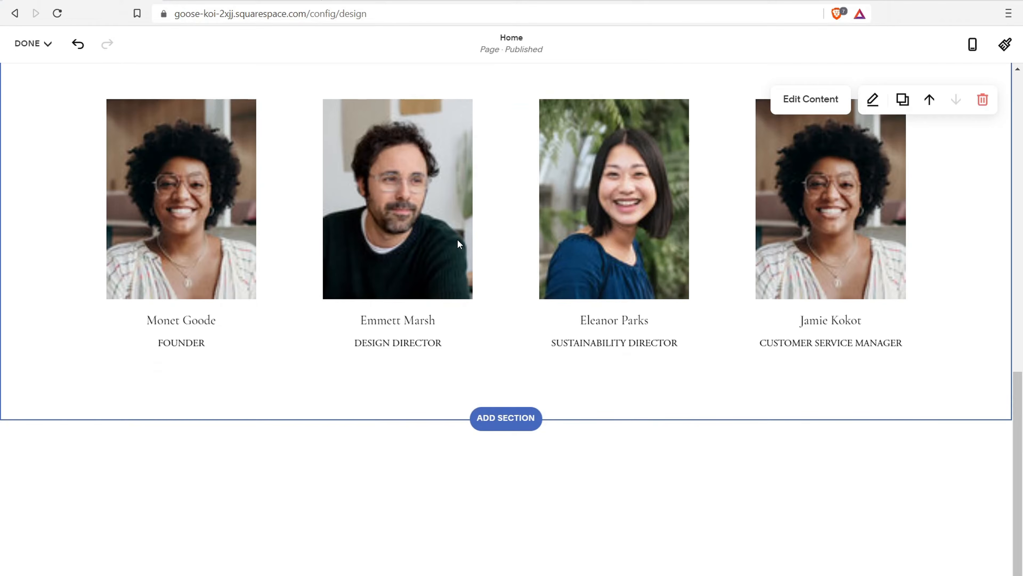
pyautogui.scroll(7, 472, 235)
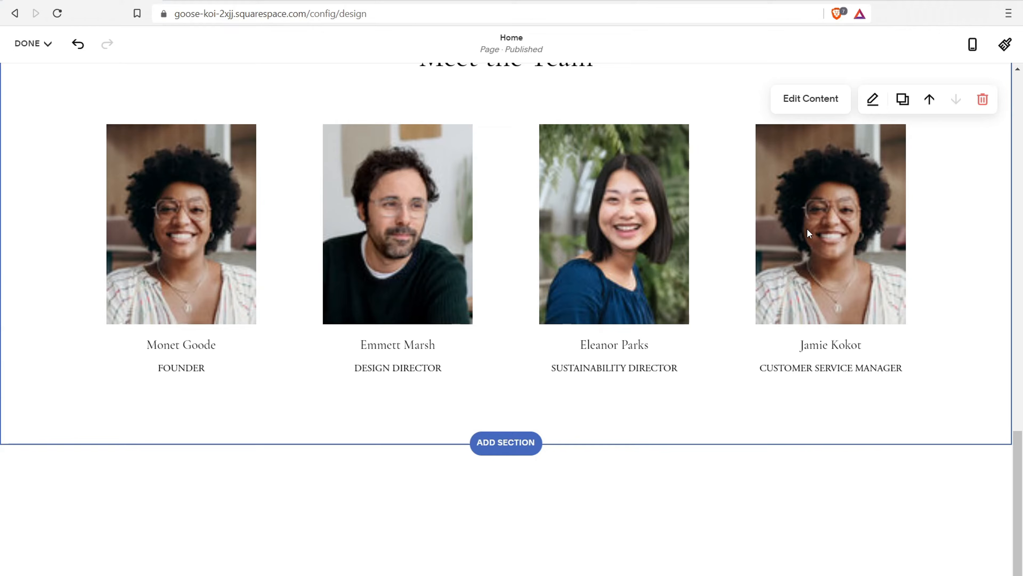
pyautogui.moveTo(1019, 469); pyautogui.dragTo(999, 118)
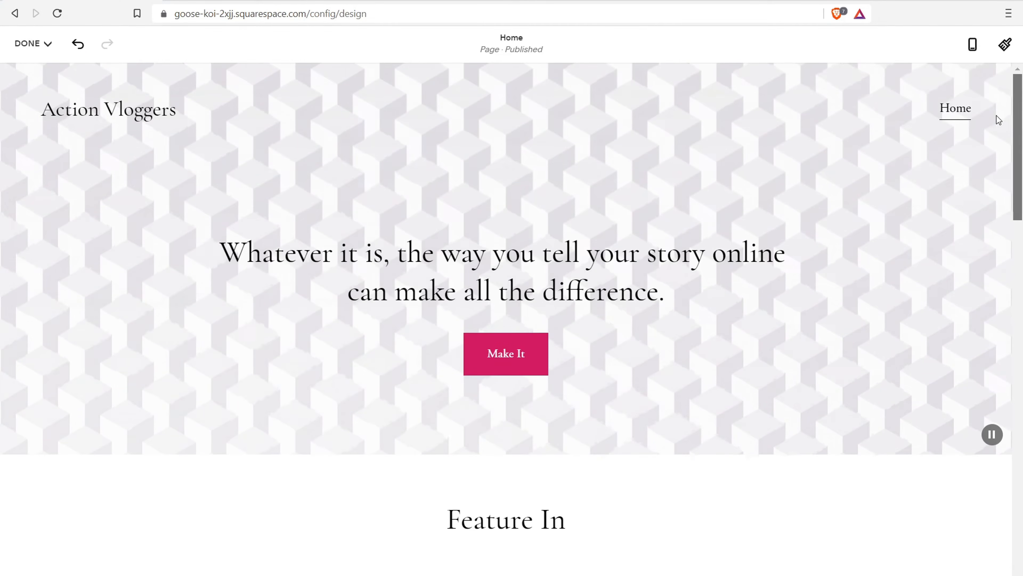
pyautogui.moveTo(999, 119); pyautogui.dragTo(1004, 476)
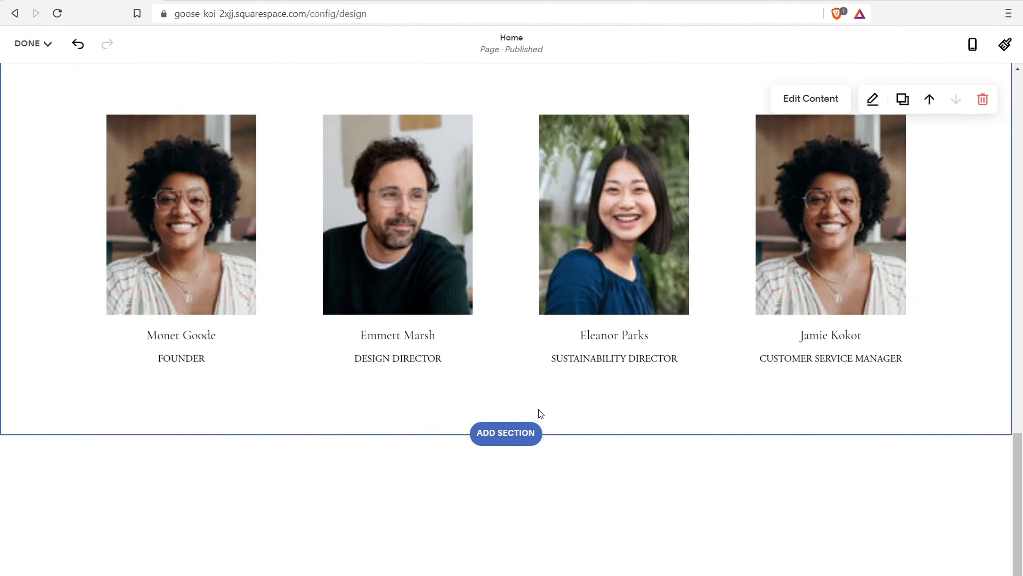
pyautogui.click(501, 429)
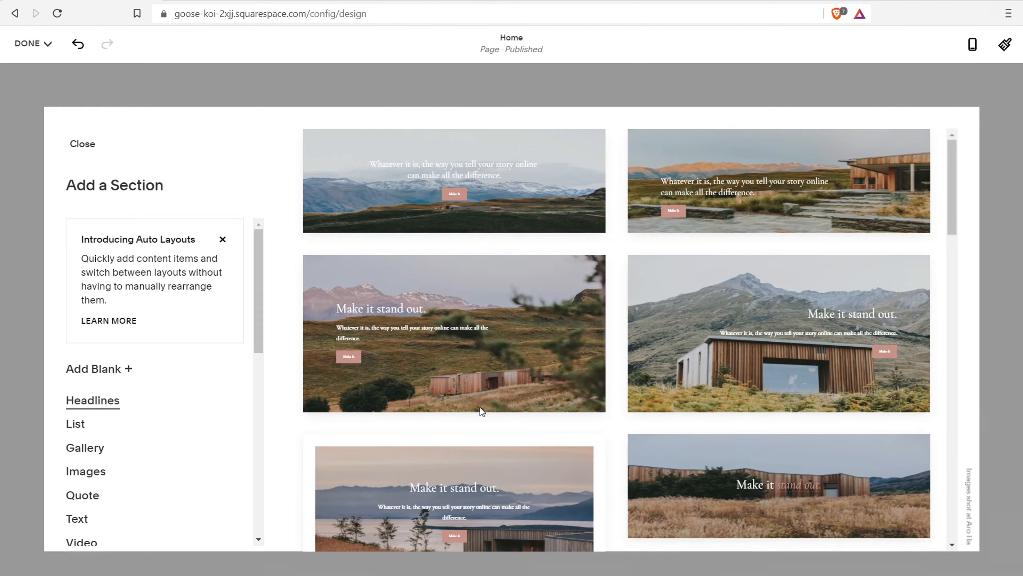
# Insert the first FAQs layout, with sample 'This is a frequently asked question?' entries
pyautogui.moveTo(258, 275); pyautogui.dragTo(249, 442)
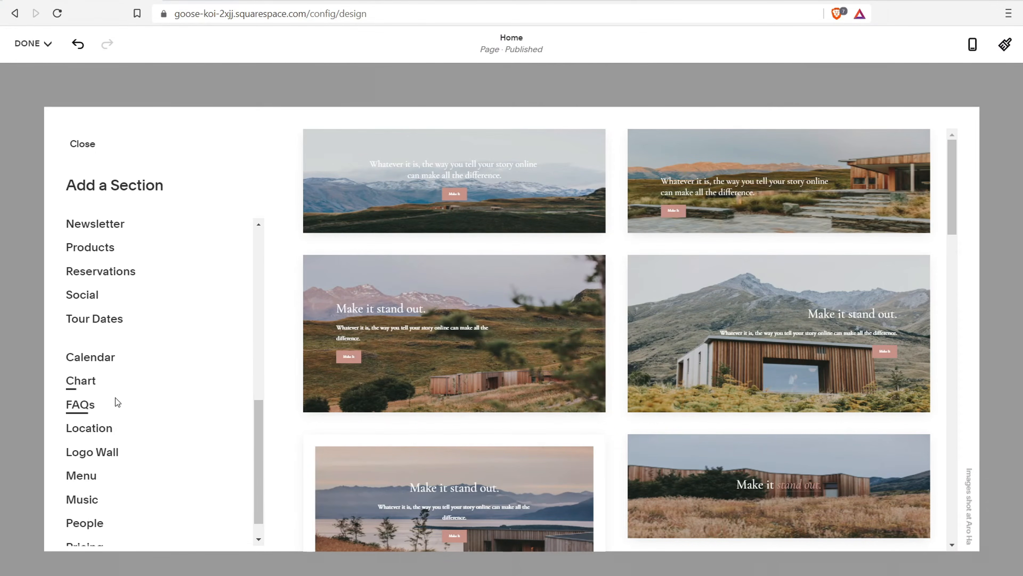
pyautogui.click(77, 405)
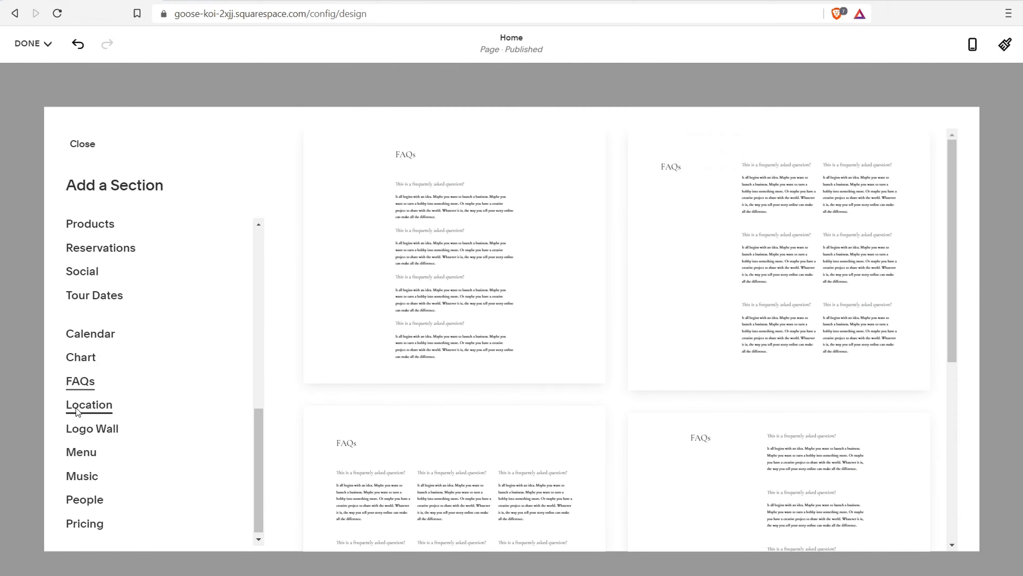
pyautogui.click(466, 247)
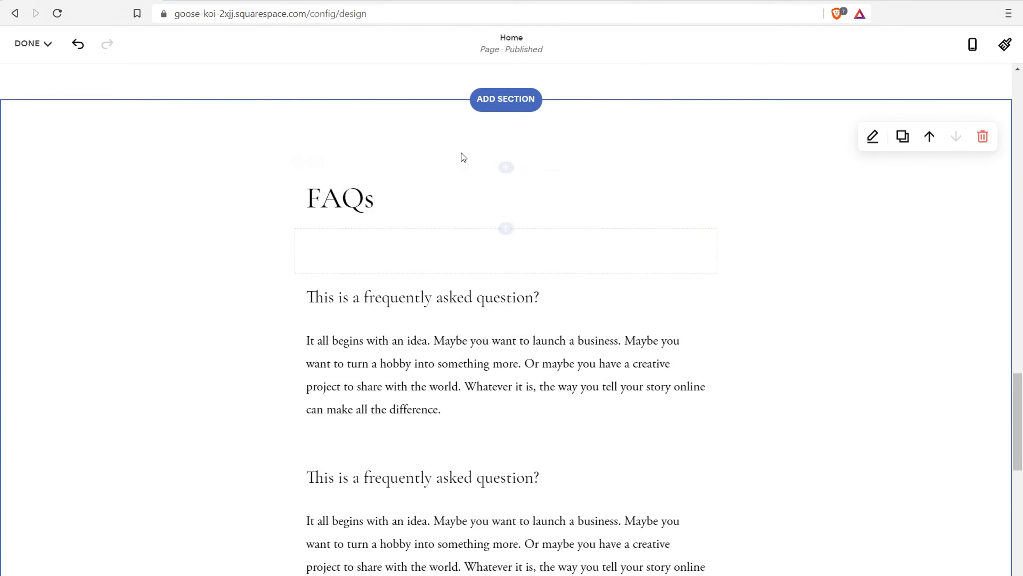
pyautogui.scroll(8, 461, 151)
pyautogui.scroll(-12, 461, 146)
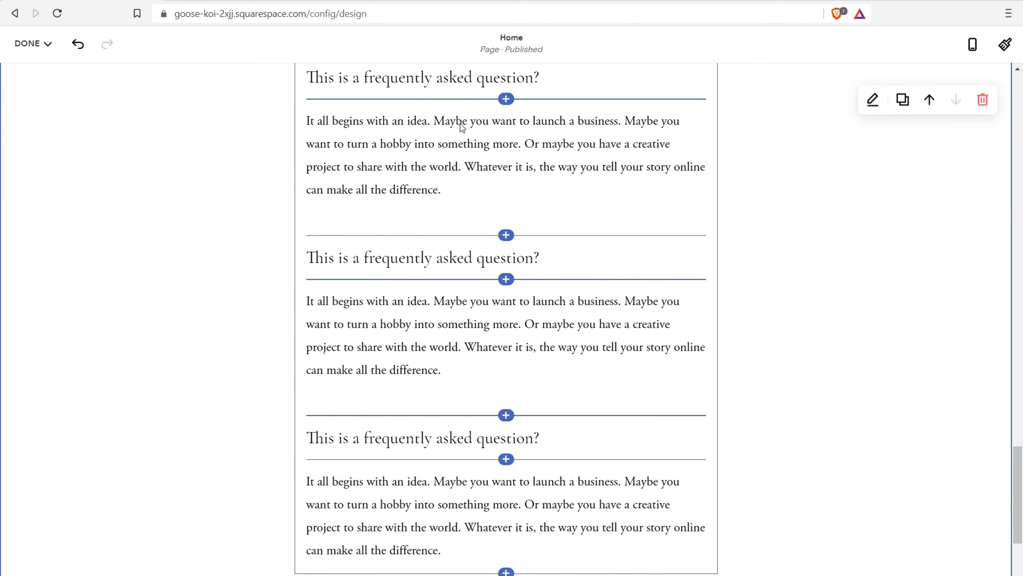
pyautogui.scroll(-5, 464, 127)
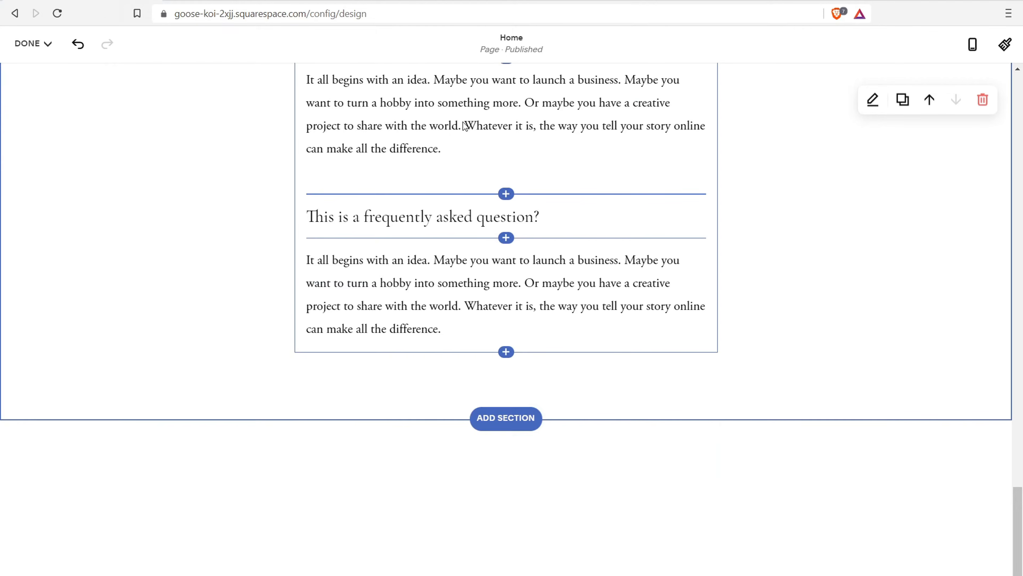
# Below the FAQs, insert the centred 'Book an appointment' layout from the Appointments section category
pyautogui.click(506, 419)
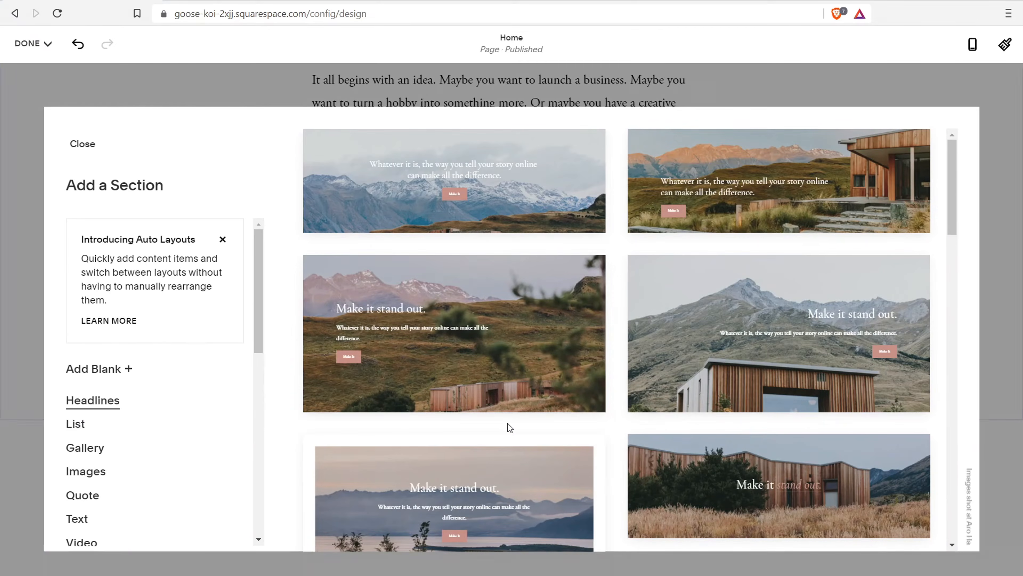
pyautogui.moveTo(263, 275); pyautogui.dragTo(171, 356)
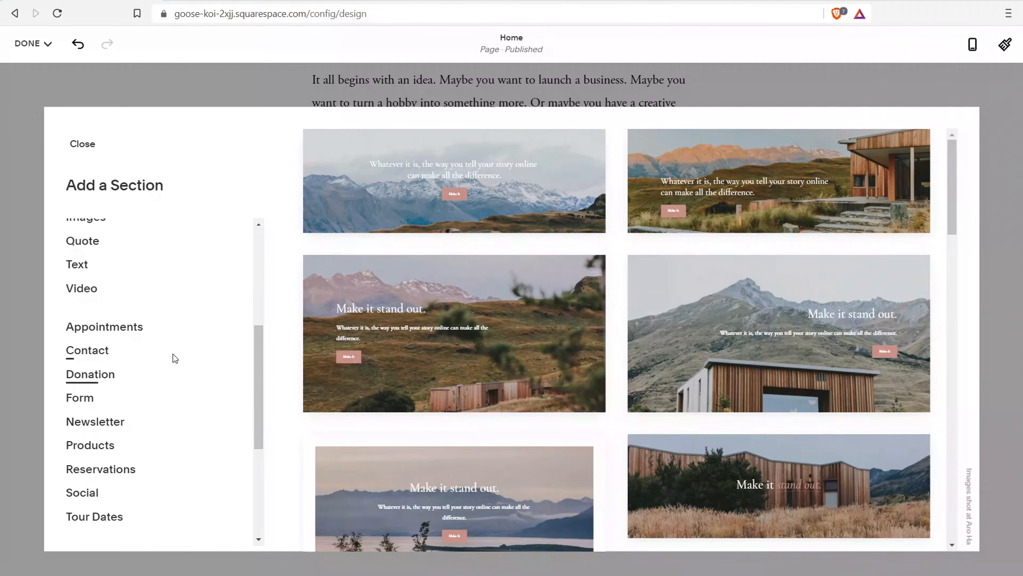
pyautogui.click(115, 329)
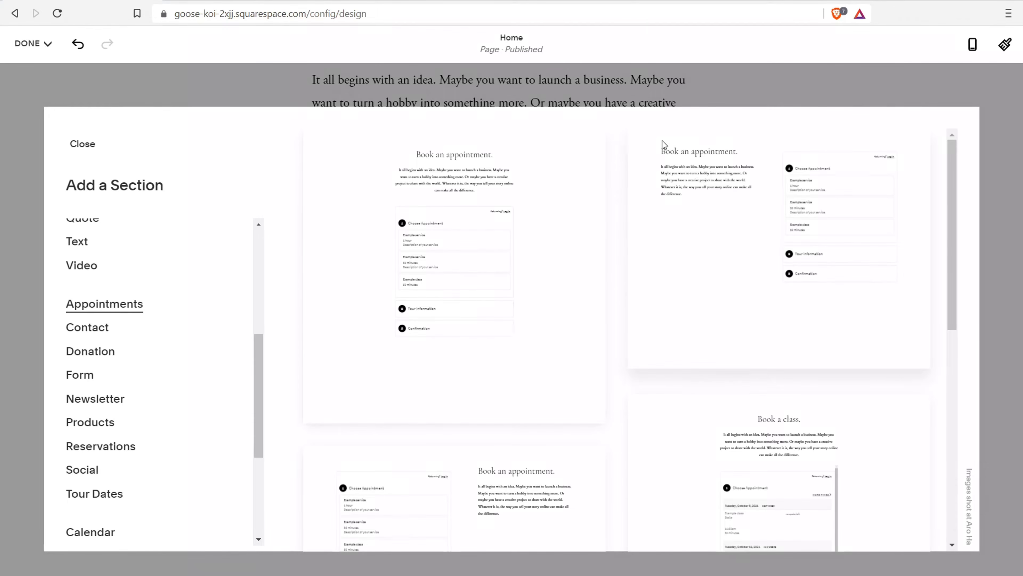
pyautogui.scroll(-10, 502, 238)
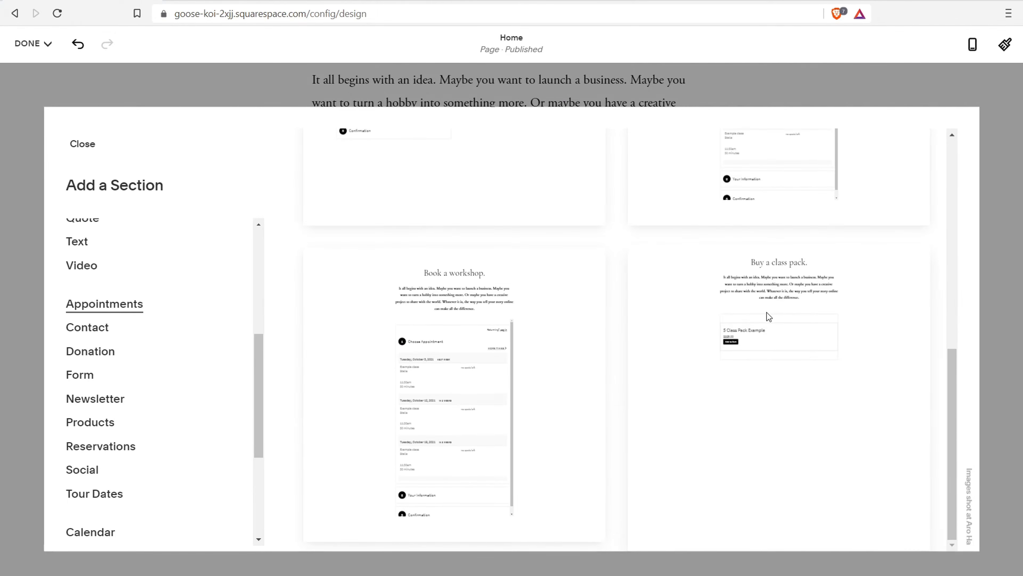
pyautogui.scroll(5, 467, 301)
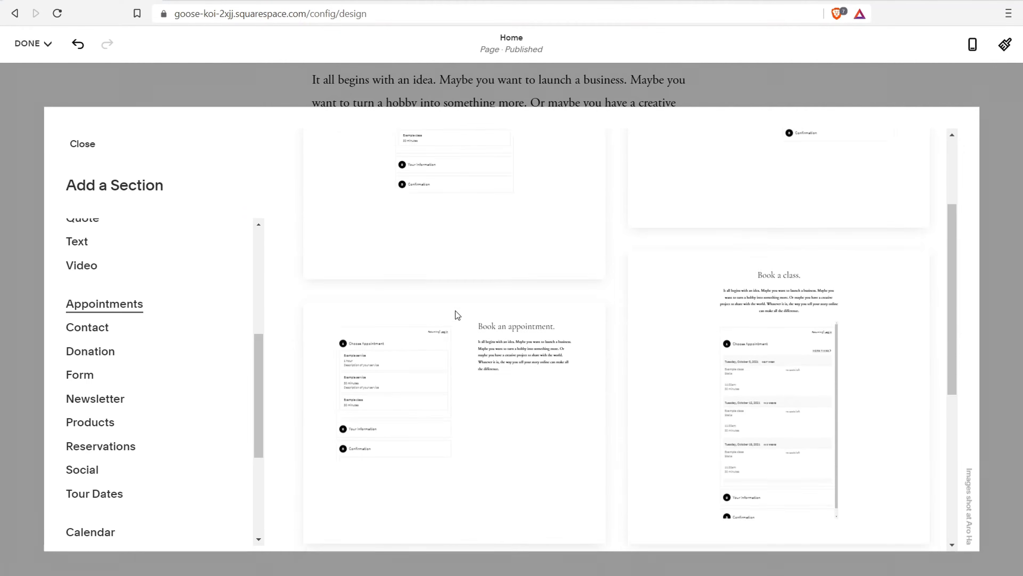
pyautogui.scroll(2, 443, 404)
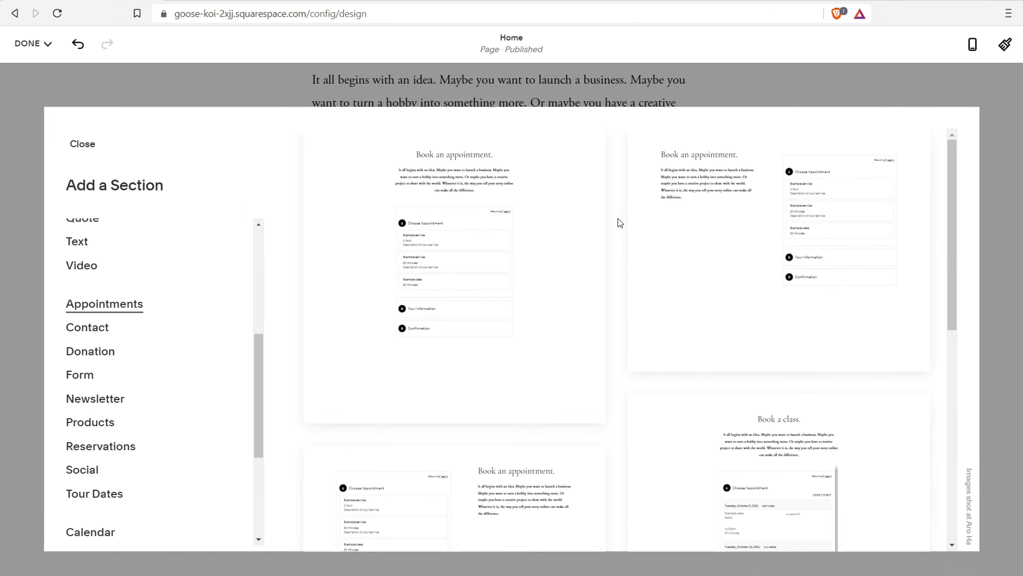
pyautogui.scroll(-3, 402, 320)
pyautogui.scroll(3, 443, 250)
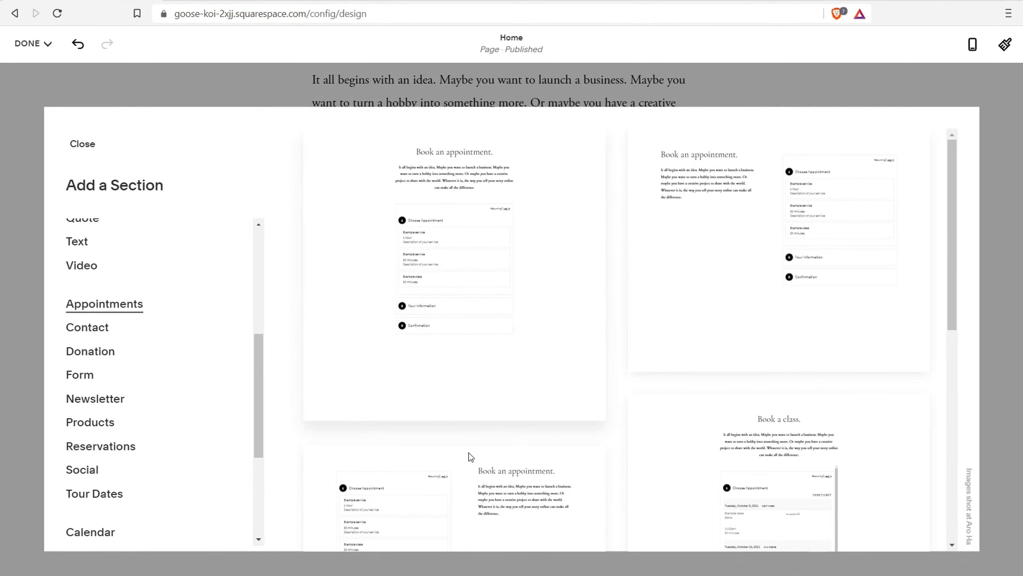
pyautogui.scroll(-3, 468, 452)
pyautogui.scroll(3, 464, 404)
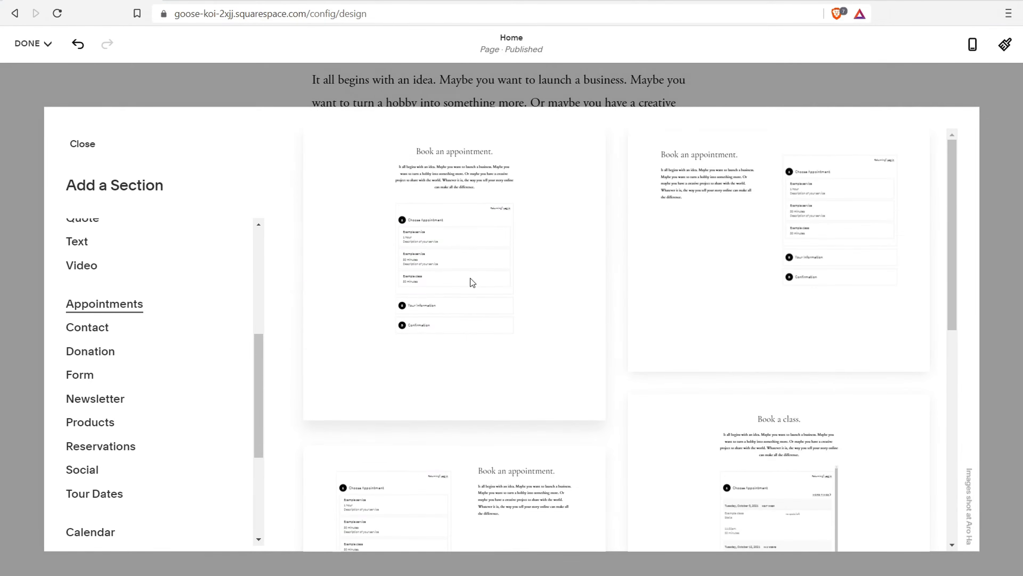
pyautogui.click(470, 239)
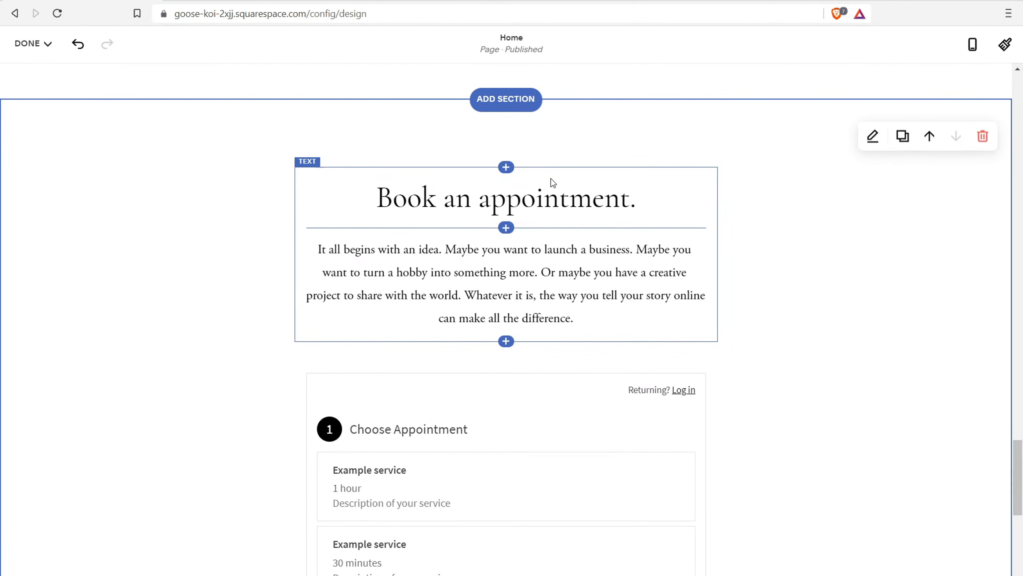
# Open the 'Book an appointment' Scheduling block's settings and start the Squarespace Scheduling 14-day trial setup
pyautogui.click(563, 207)
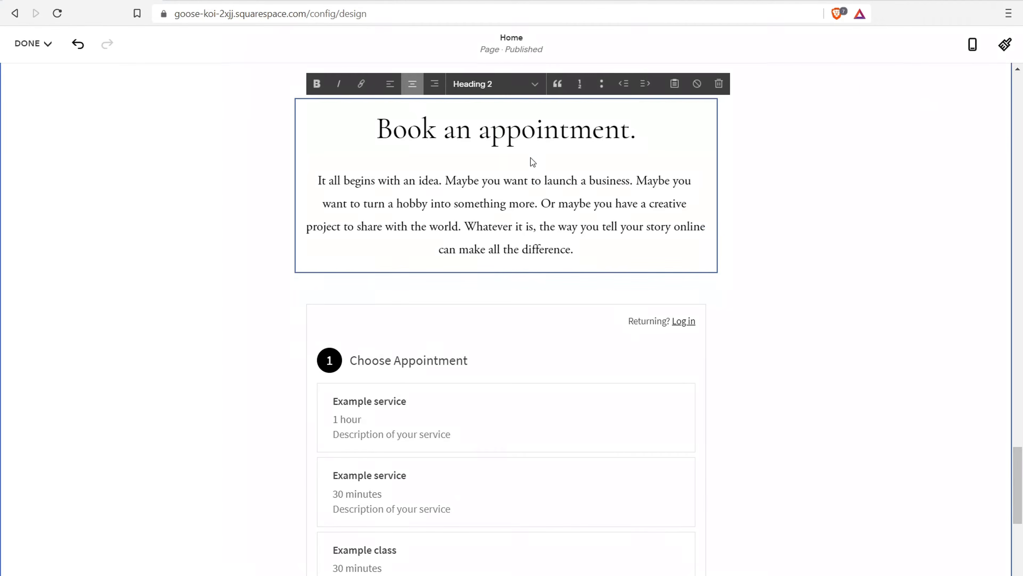
pyautogui.scroll(1, 531, 158)
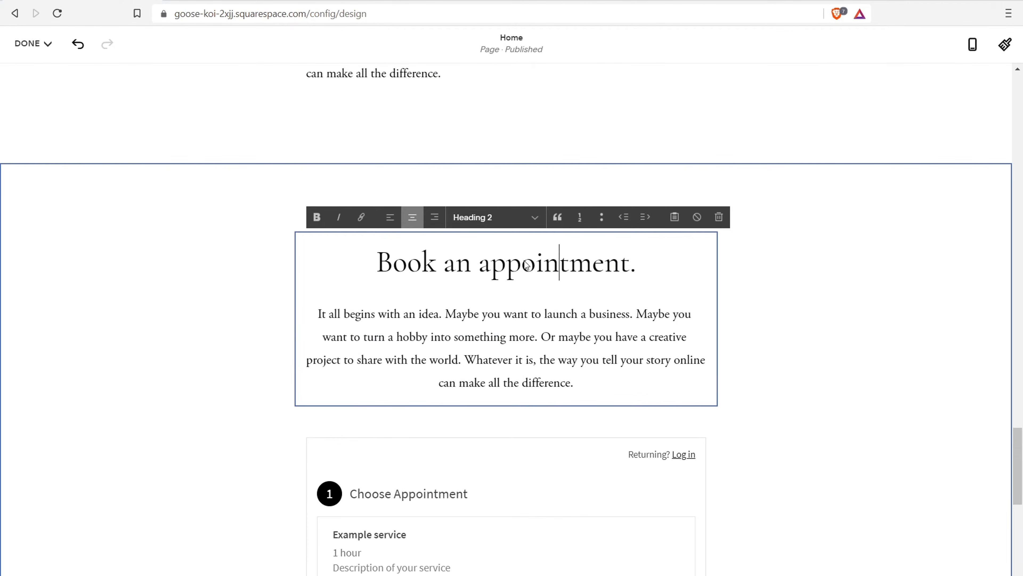
pyautogui.scroll(-3, 464, 245)
pyautogui.scroll(-4, 451, 291)
pyautogui.click(450, 292)
pyautogui.scroll(2, 443, 194)
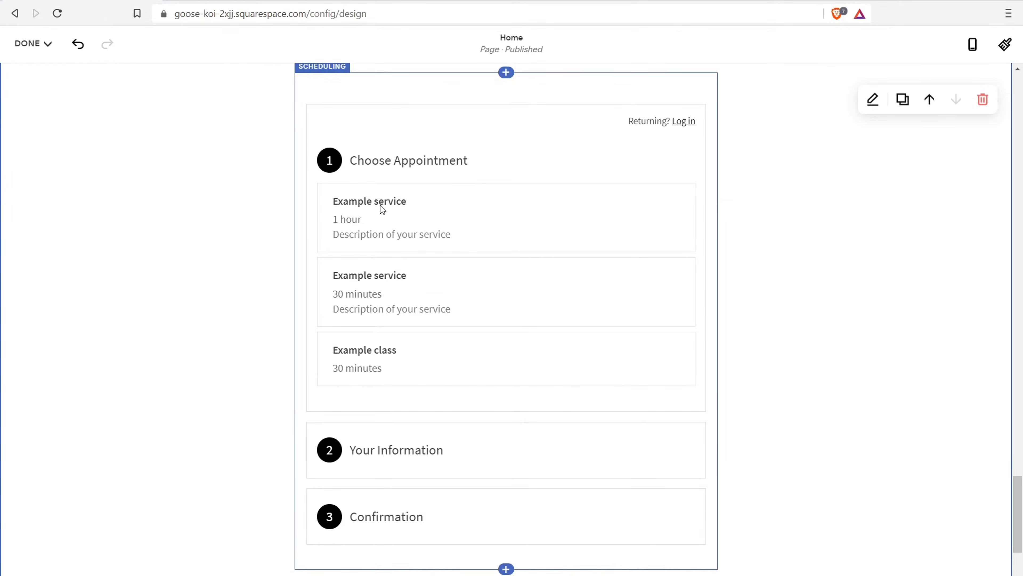
pyautogui.click(559, 139)
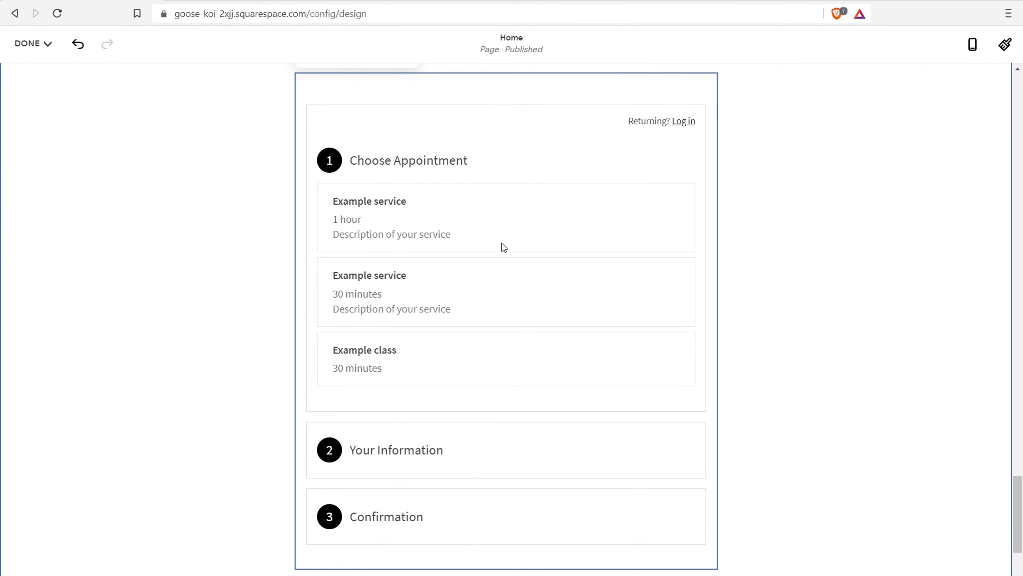
pyautogui.scroll(3, 550, 268)
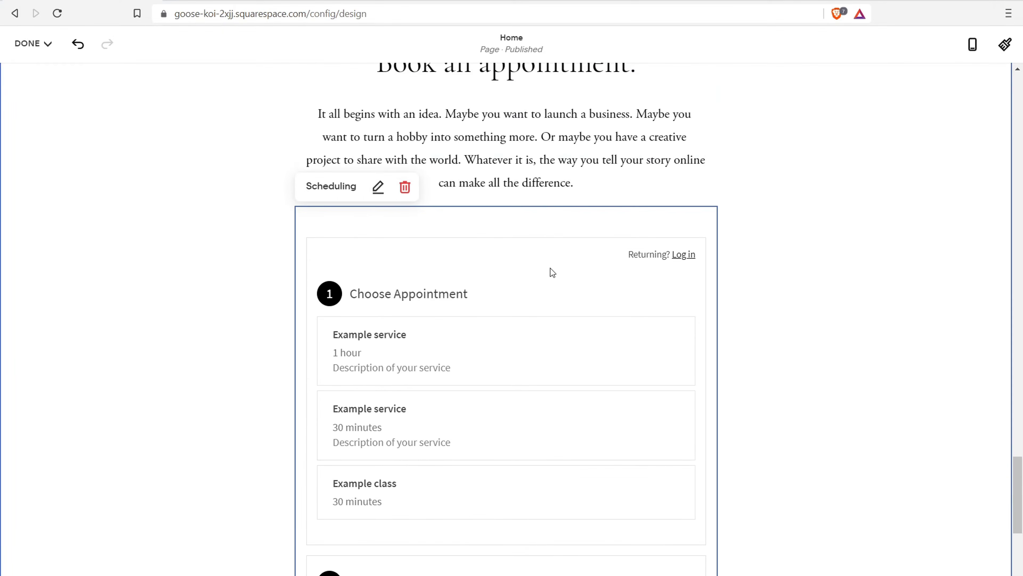
pyautogui.click(378, 187)
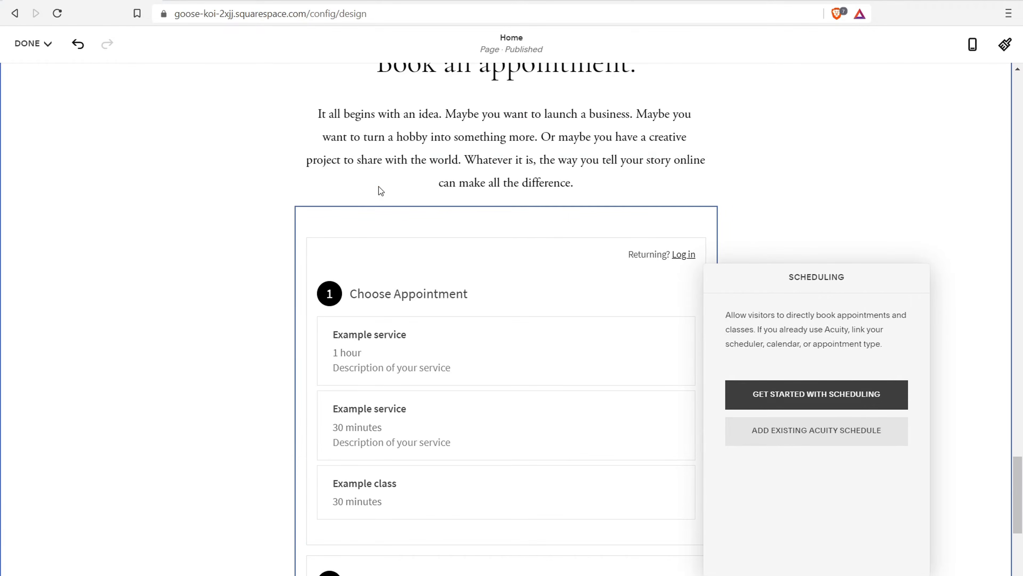
pyautogui.click(808, 401)
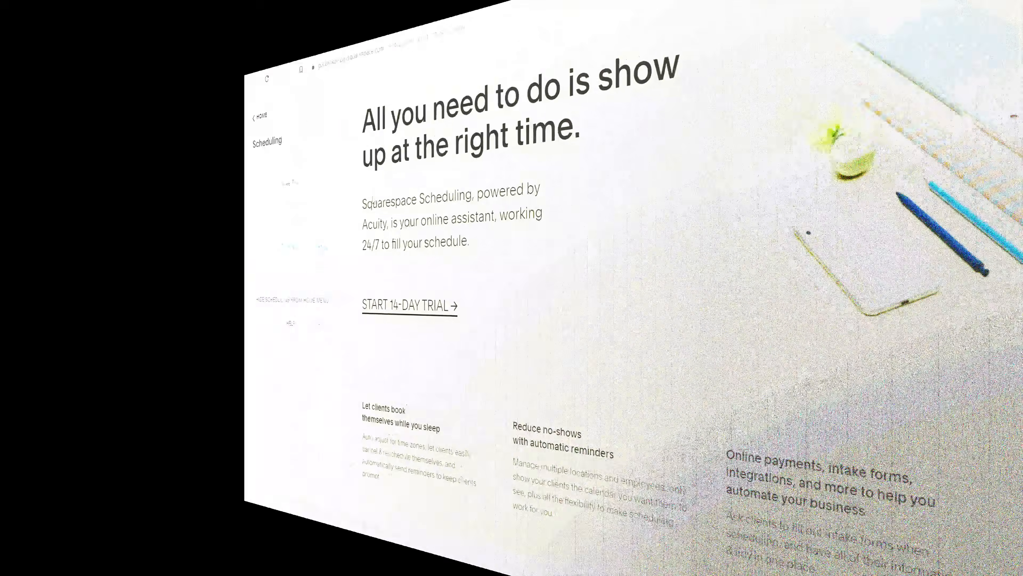
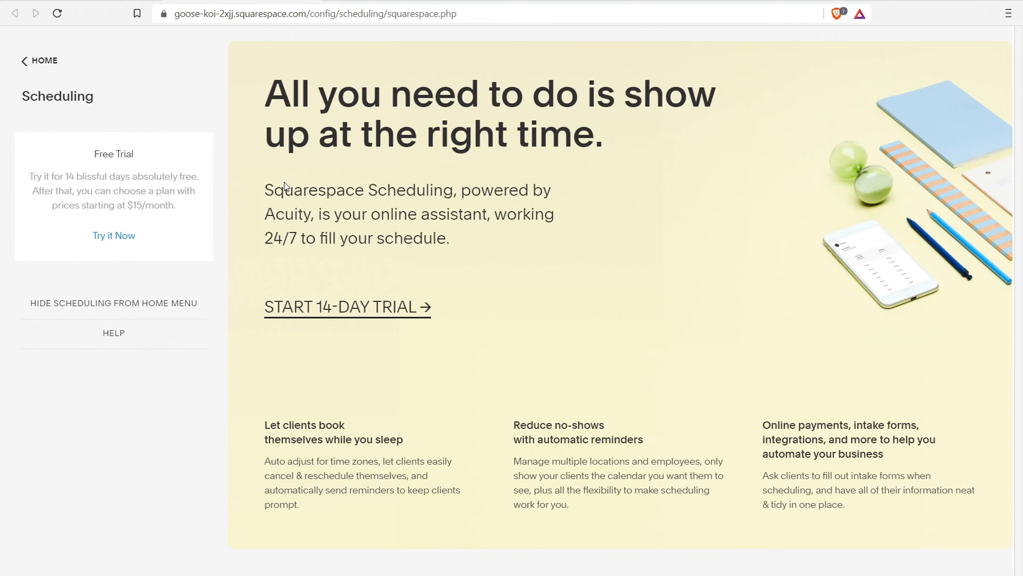
# Start the 14-day Scheduling trial with business name 'Business name' and industry Accounting
pyautogui.click(354, 312)
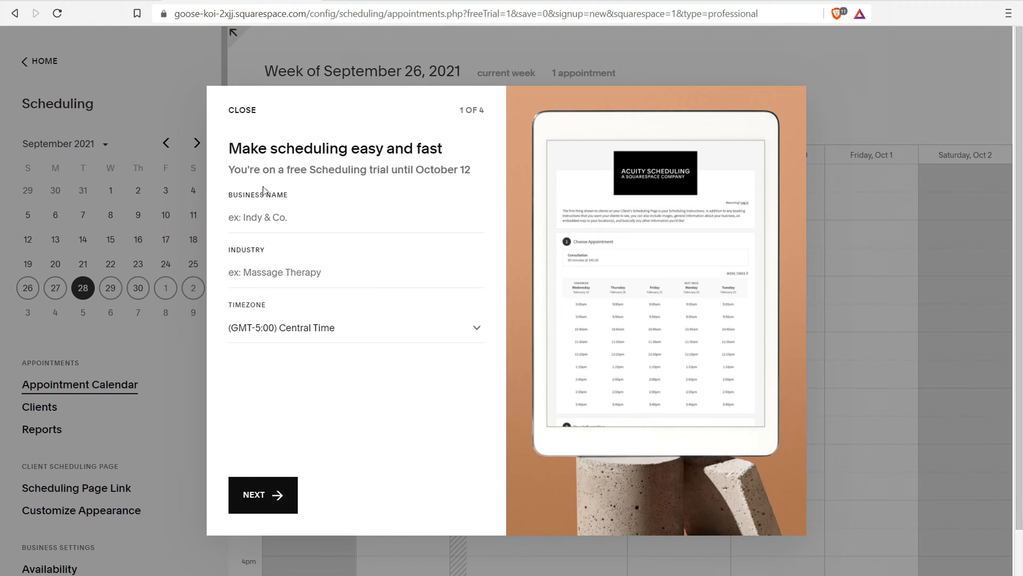
pyautogui.click(277, 219)
pyautogui.write('Business name')
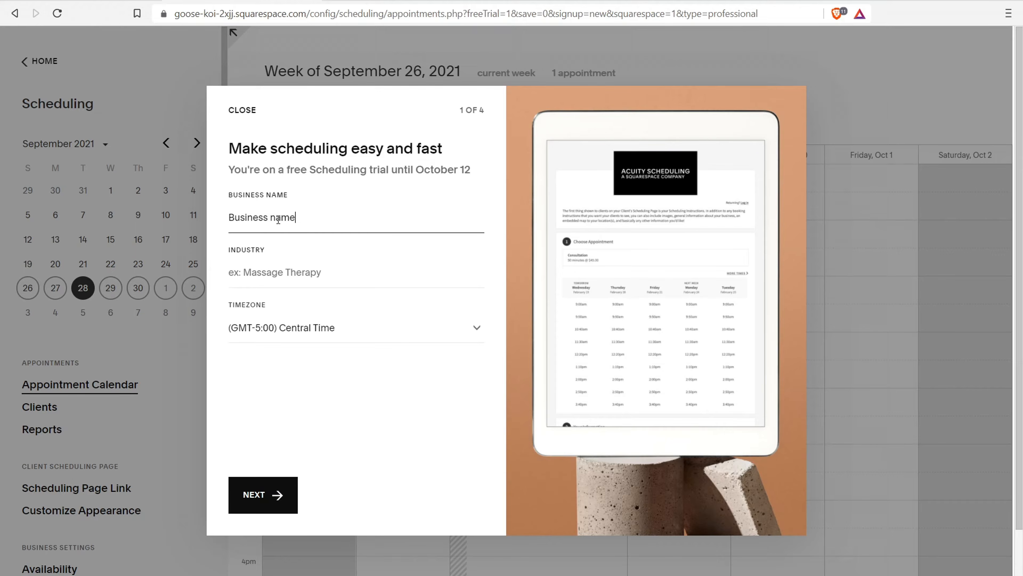
pyautogui.click(267, 272)
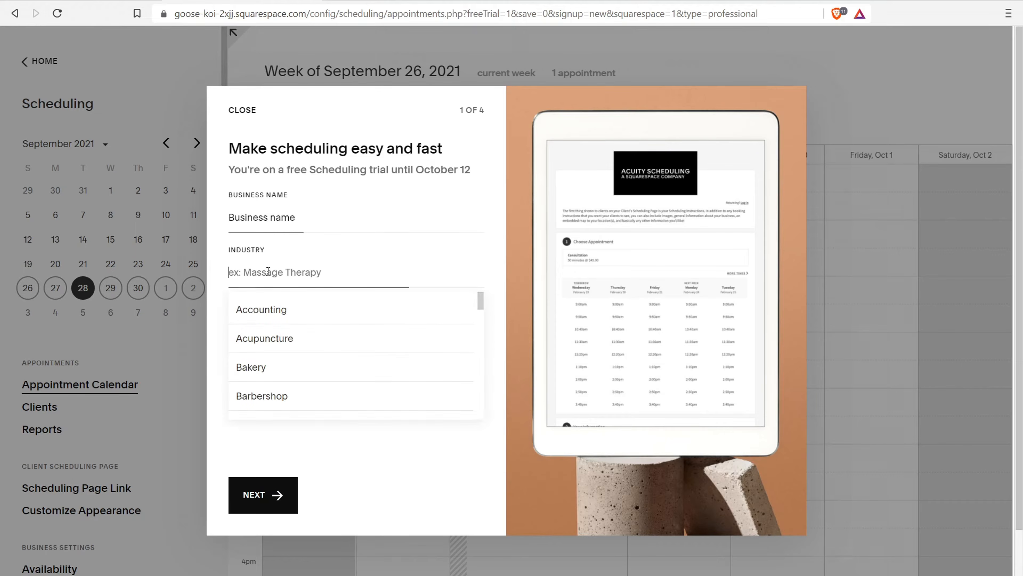
pyautogui.click(266, 305)
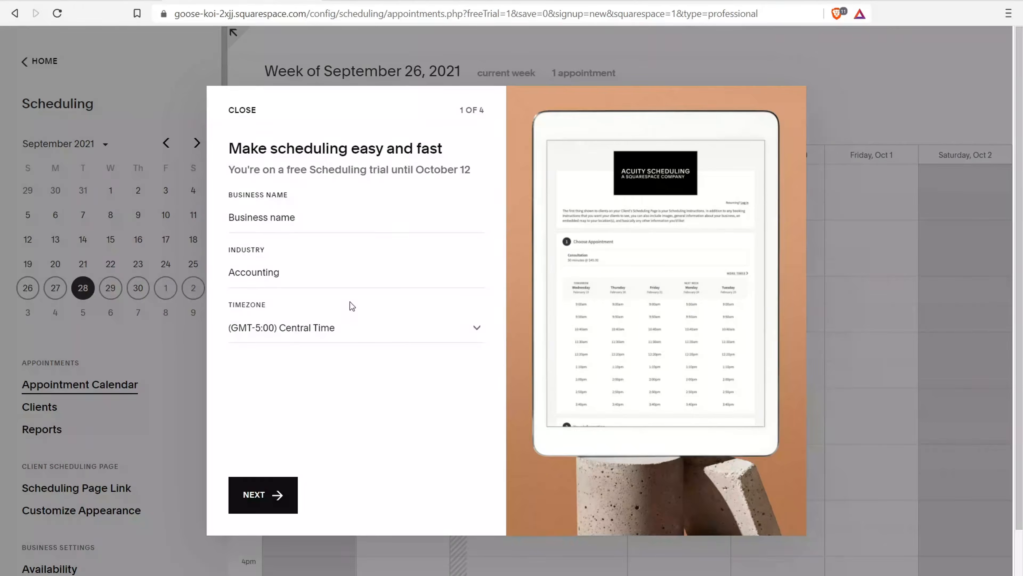
pyautogui.click(270, 502)
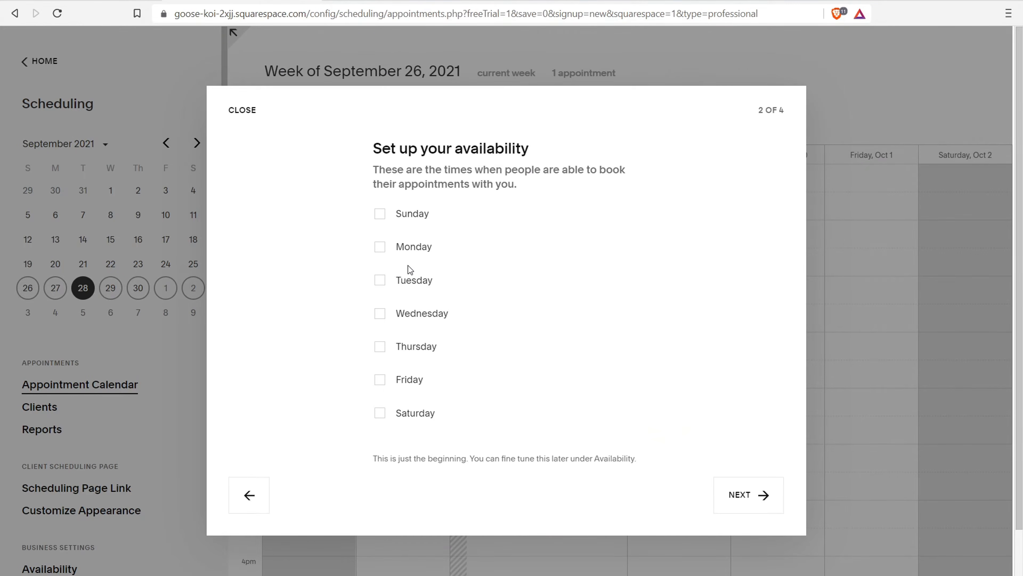
# Make Monday available 9:00am–7:00pm and Tuesday 8:00am–7:00pm, and offer only one-to-one Appointments
pyautogui.click(380, 247)
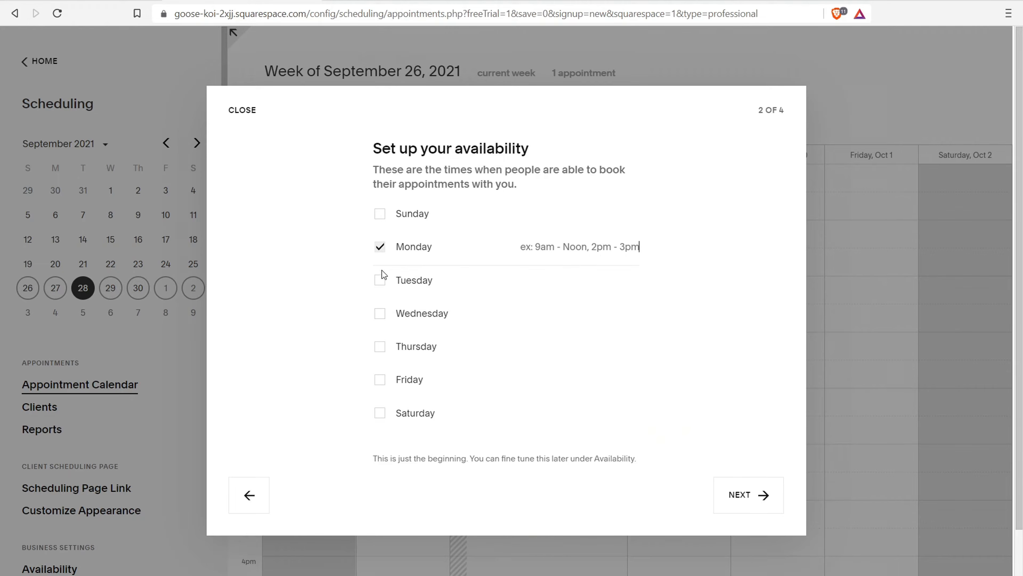
pyautogui.click(380, 287)
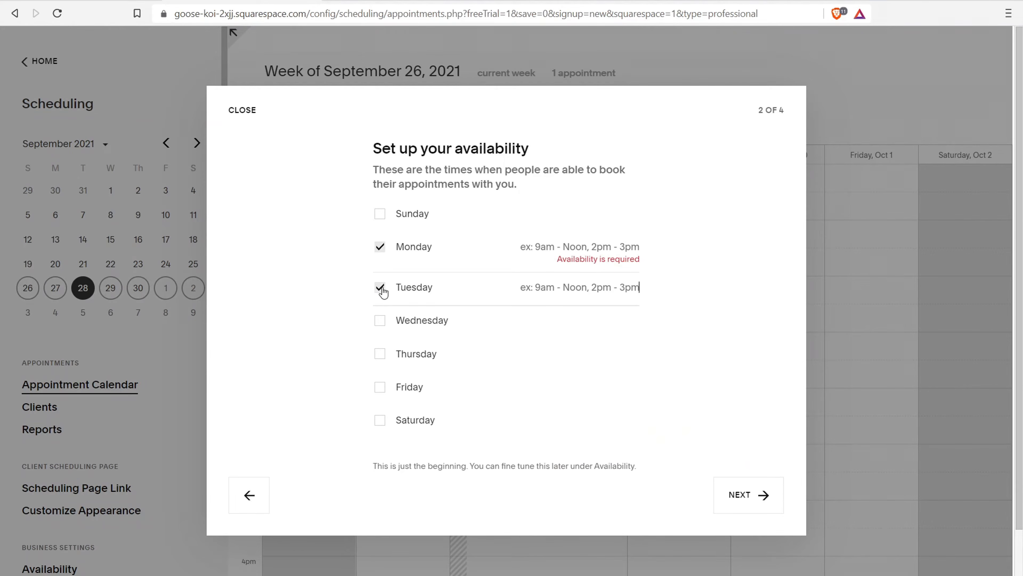
pyautogui.click(611, 247)
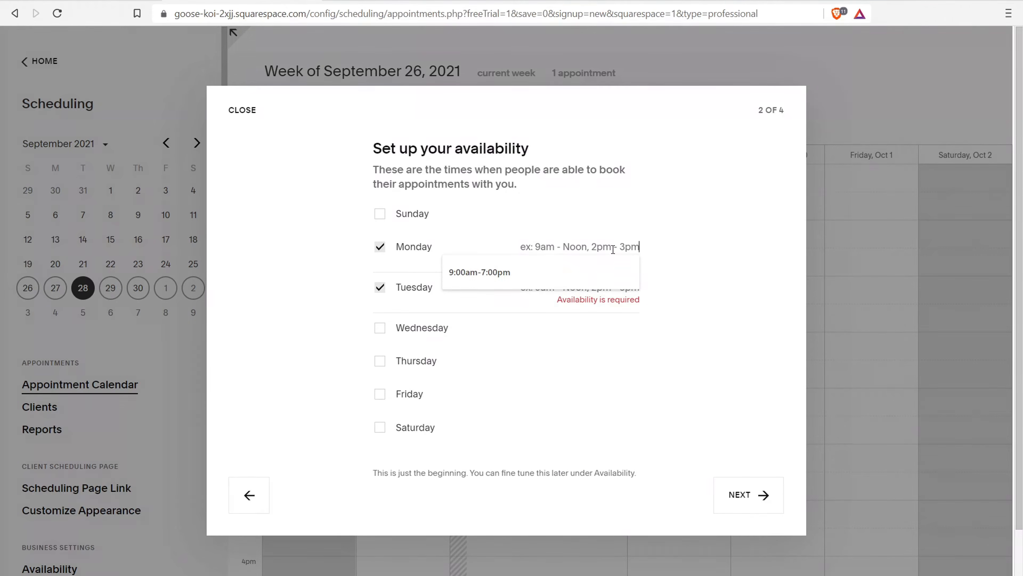
pyautogui.click(541, 273)
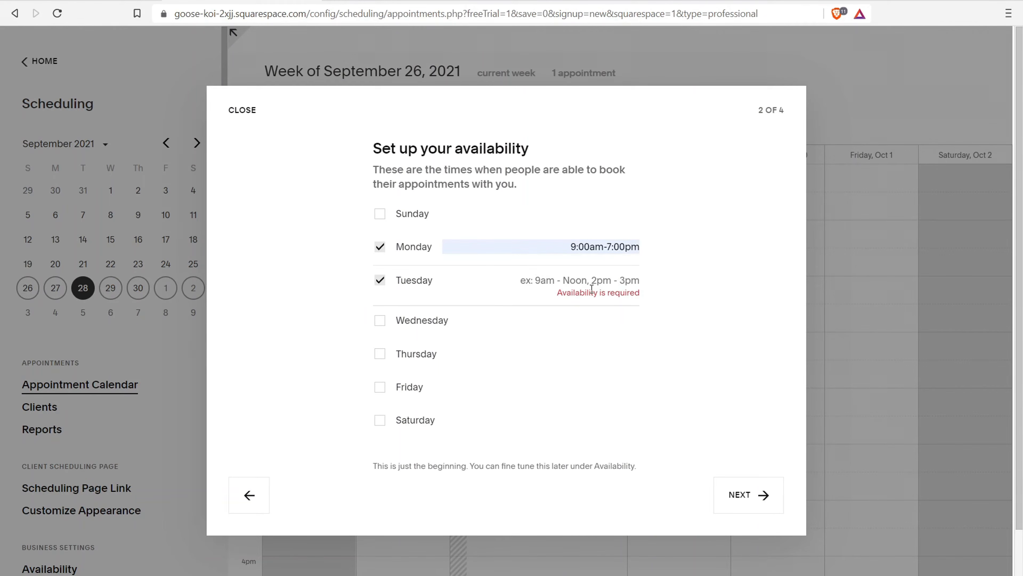
pyautogui.click(481, 281)
pyautogui.click(493, 316)
pyautogui.click(577, 273)
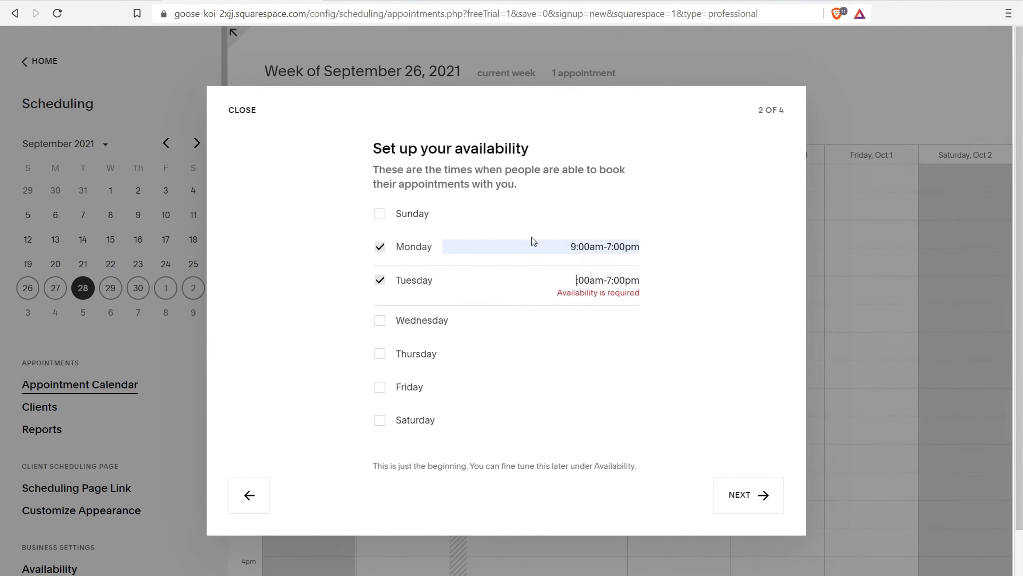
pyautogui.press('BackSpace')
pyautogui.write('8')
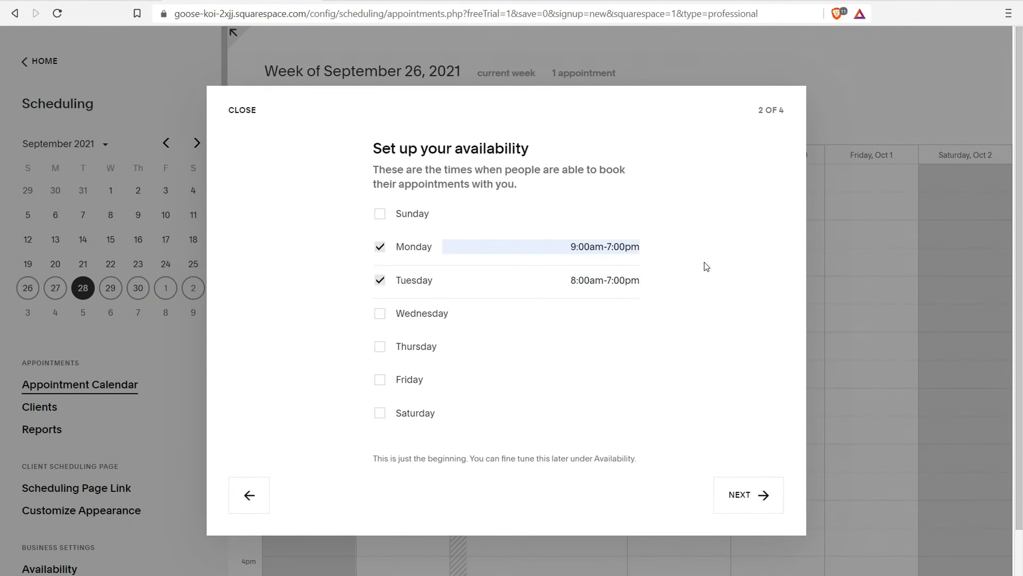
pyautogui.click(735, 493)
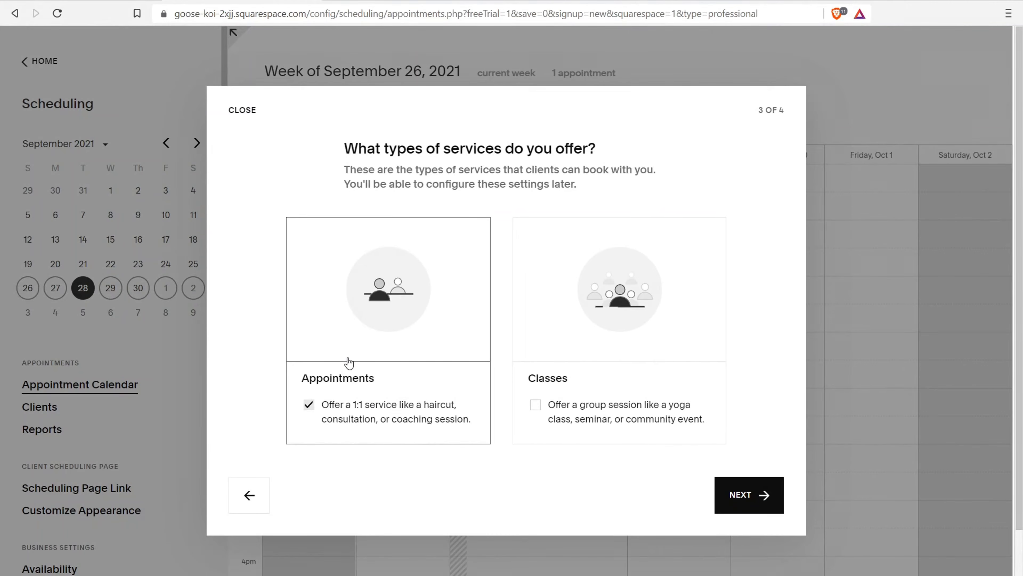
pyautogui.click(739, 496)
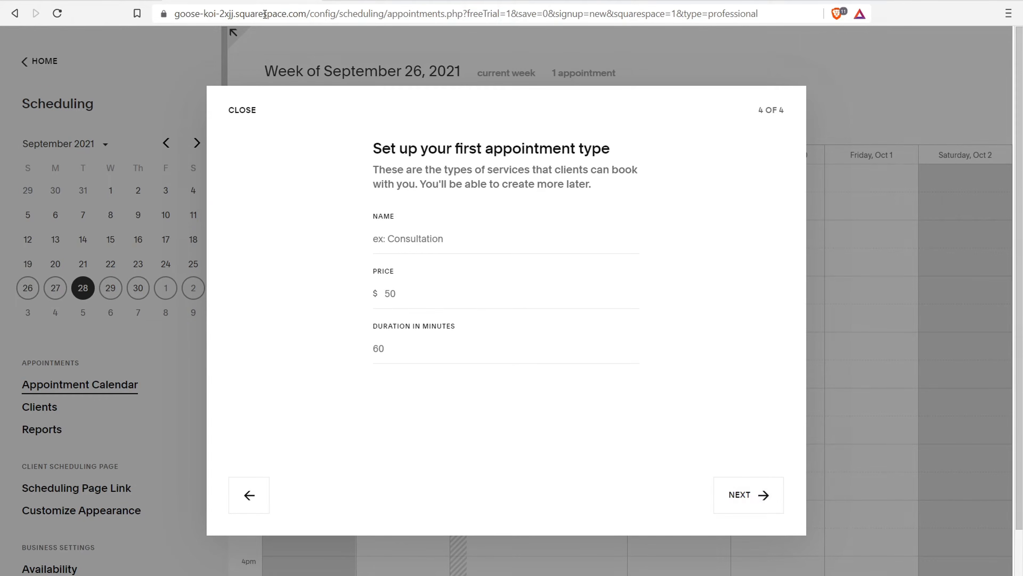
# Name the appointment type 'Vlogging Video Feedback', replacing a mistakenly typed name
pyautogui.click(392, 242)
pyautogui.write('M')
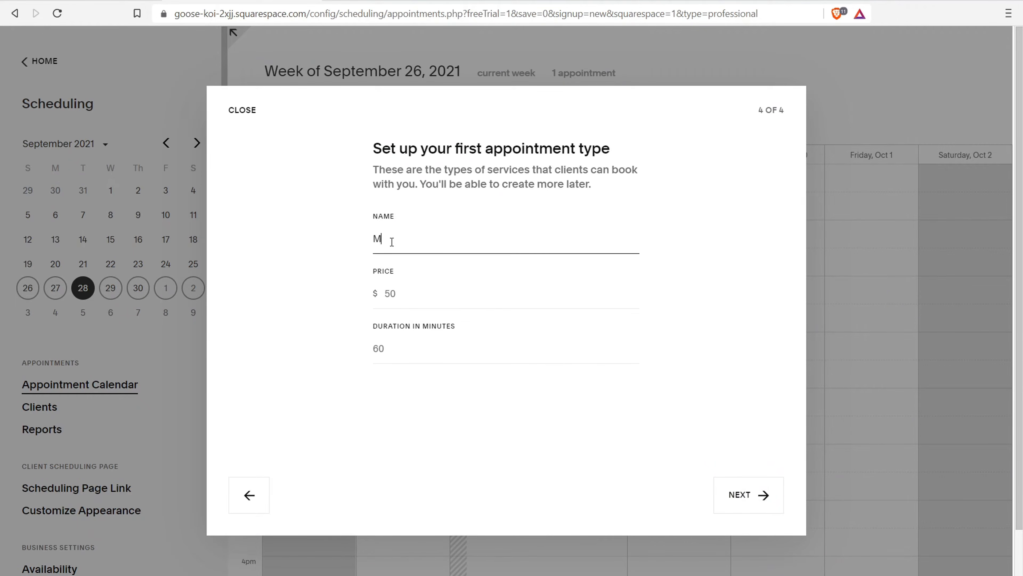
pyautogui.write('1 Finance Portfolio Review')
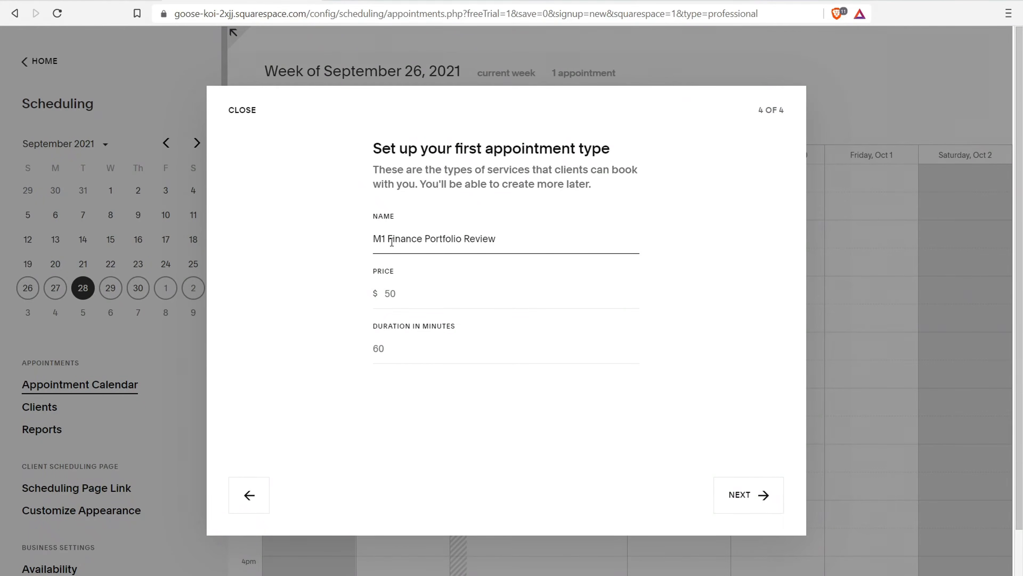
pyautogui.moveTo(497, 242); pyautogui.dragTo(342, 258)
pyautogui.press('BackSpace')
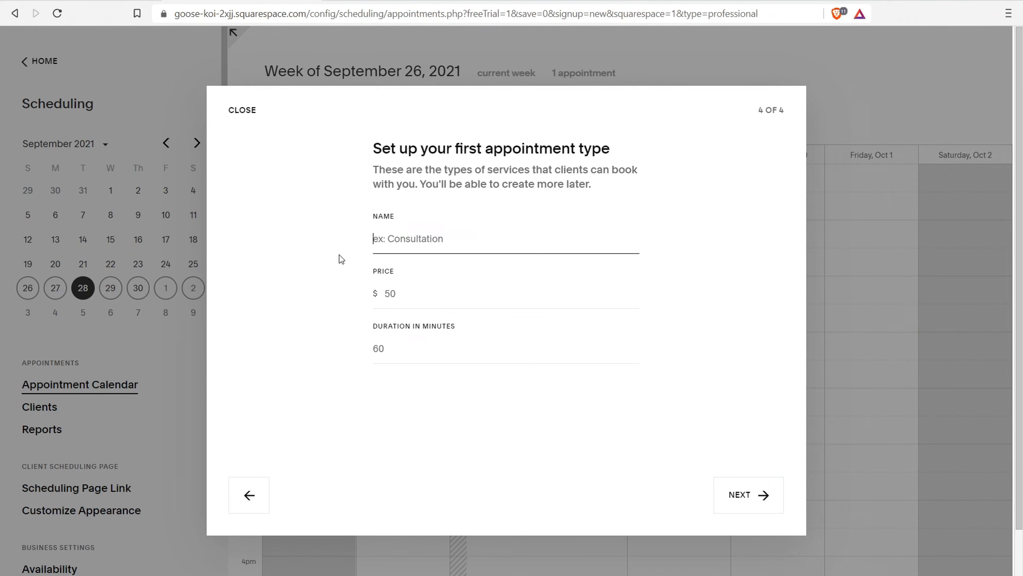
pyautogui.write('Vlogging Video Feedback')
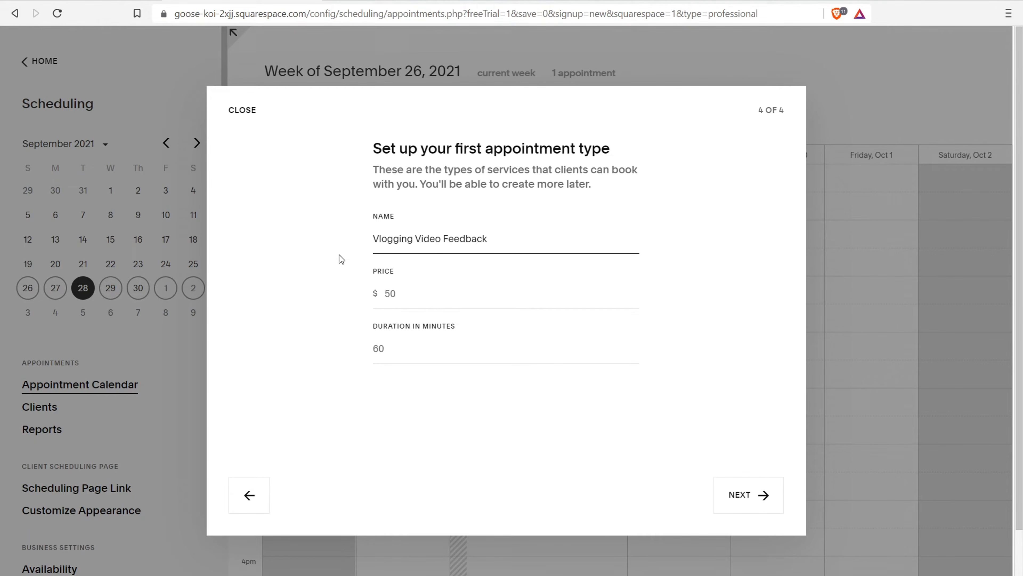
# Give the appointment type a $40 price and its duration, and finish the setup
pyautogui.click(407, 294)
pyautogui.write('40')
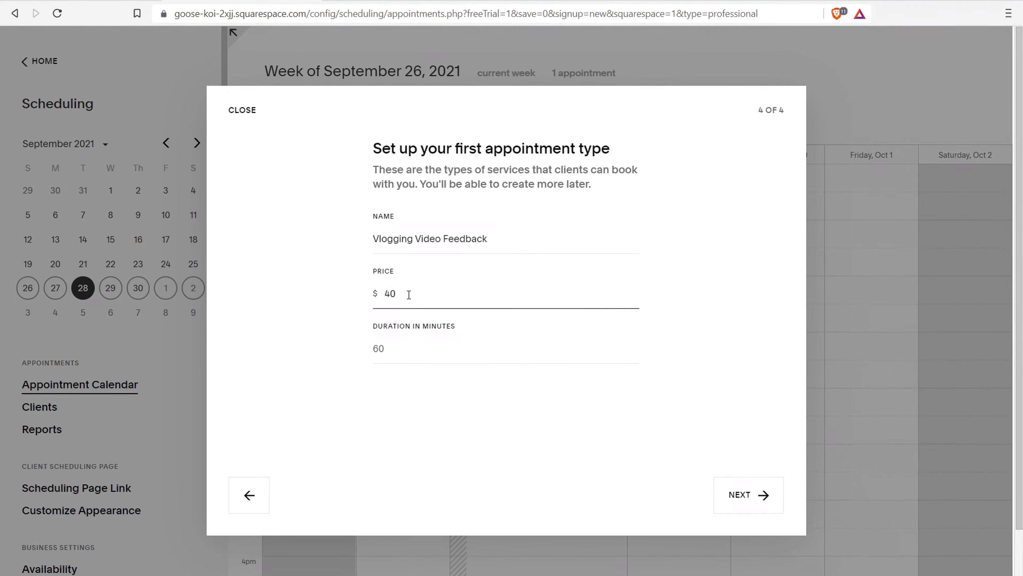
pyautogui.click(423, 348)
pyautogui.write('15')
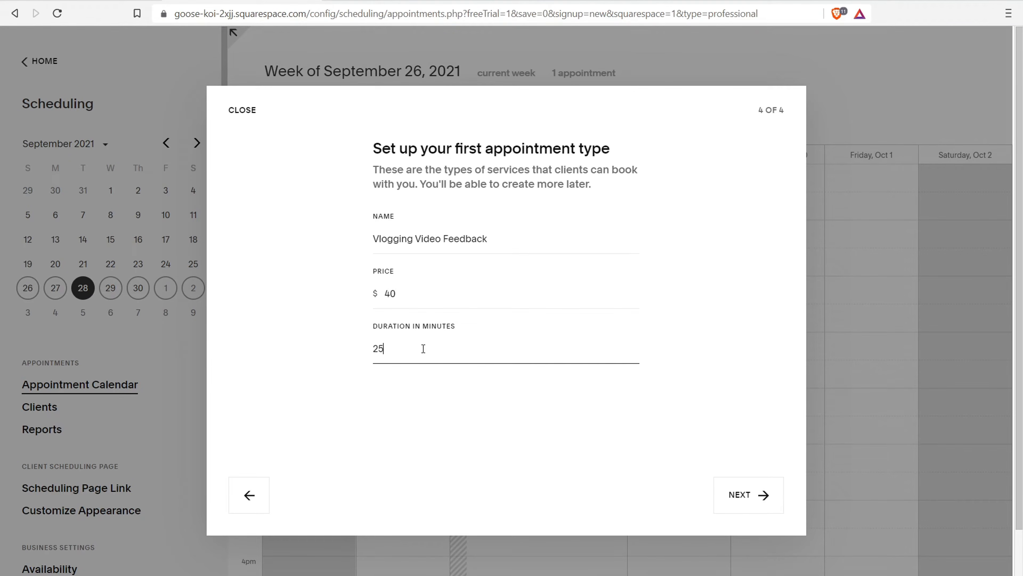
pyautogui.click(761, 496)
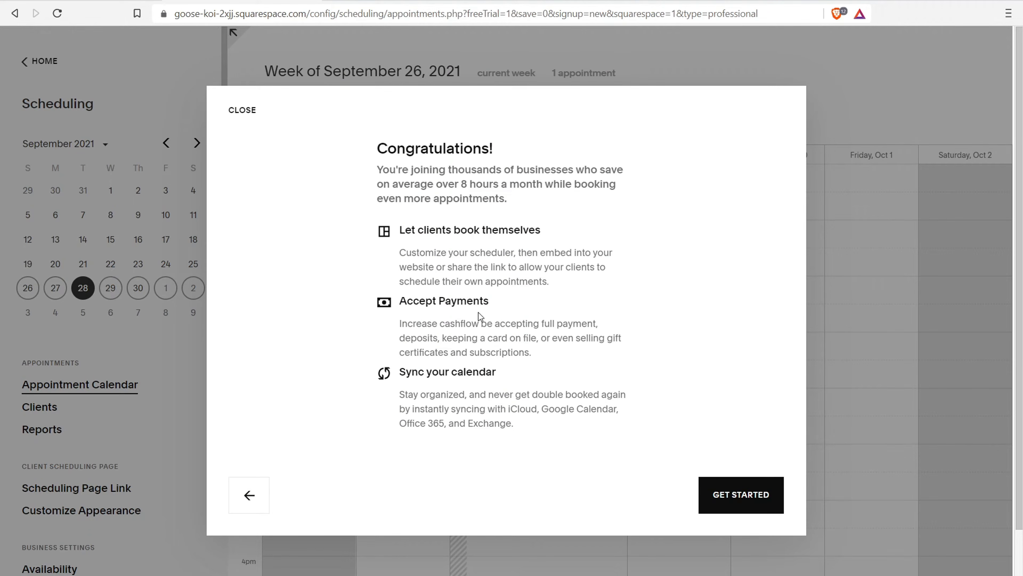
pyautogui.click(751, 494)
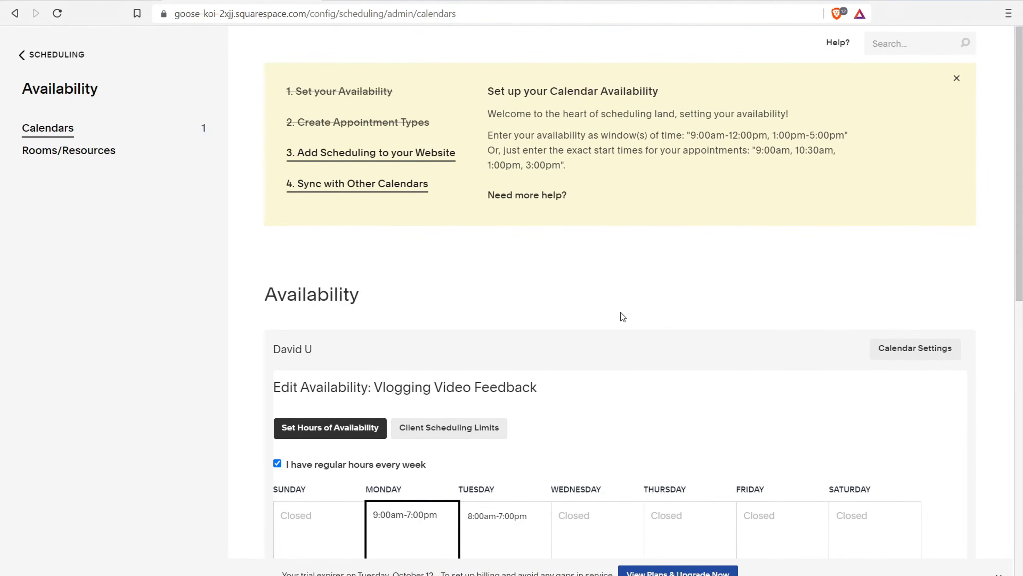
# Review the Availability page's weekly and override hours, then visit Rooms/Resources and add scheduling to the home page
pyautogui.moveTo(1022, 87); pyautogui.dragTo(1014, 200)
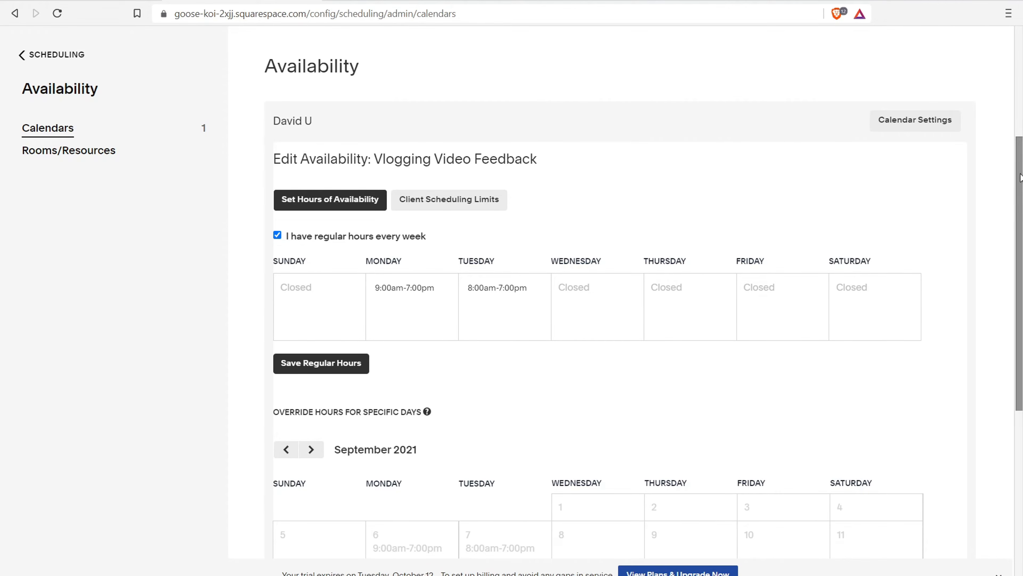
pyautogui.scroll(-6, 605, 121)
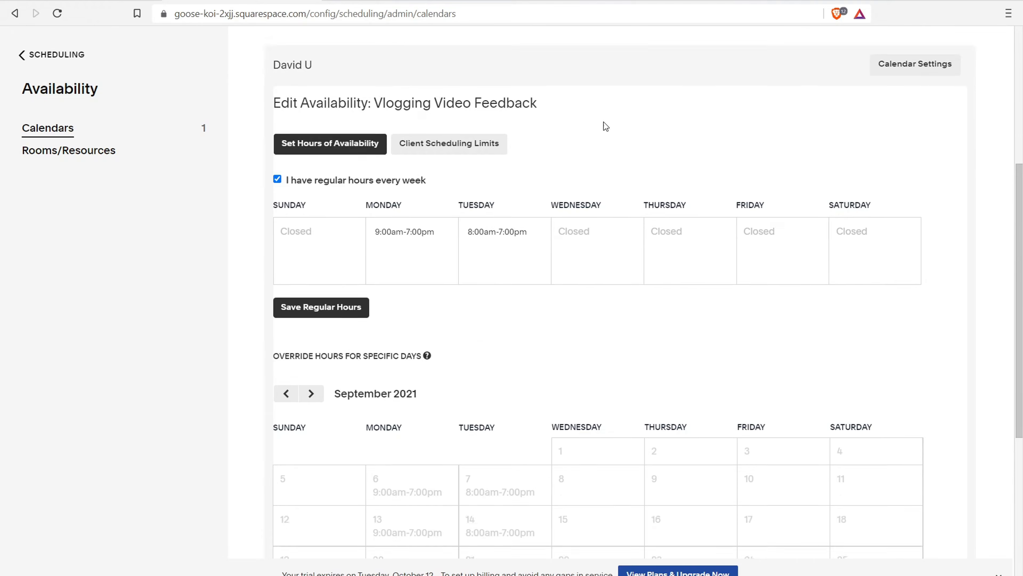
pyautogui.scroll(8, 409, 280)
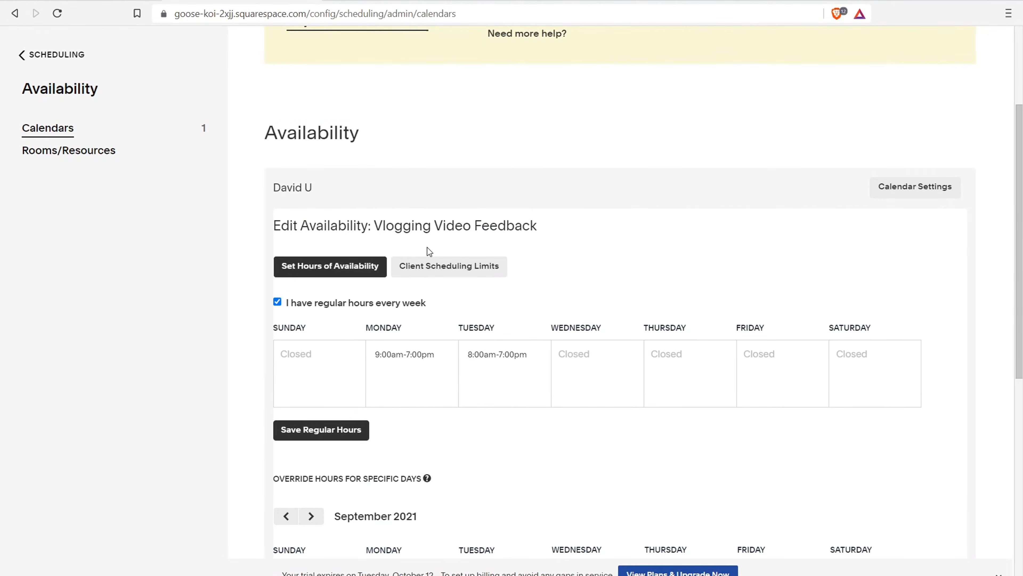
pyautogui.scroll(-8, 364, 309)
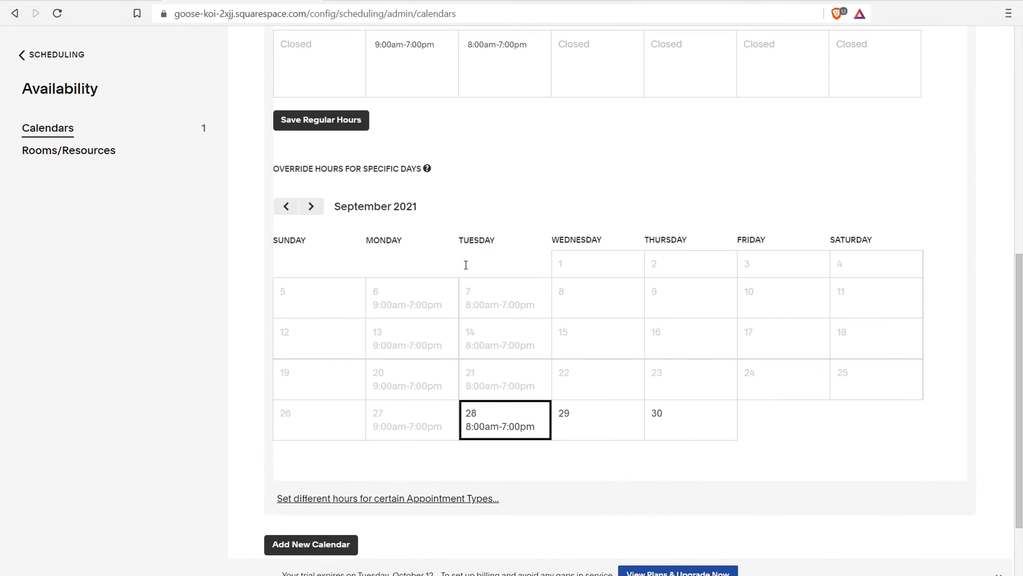
pyautogui.scroll(-1, 329, 381)
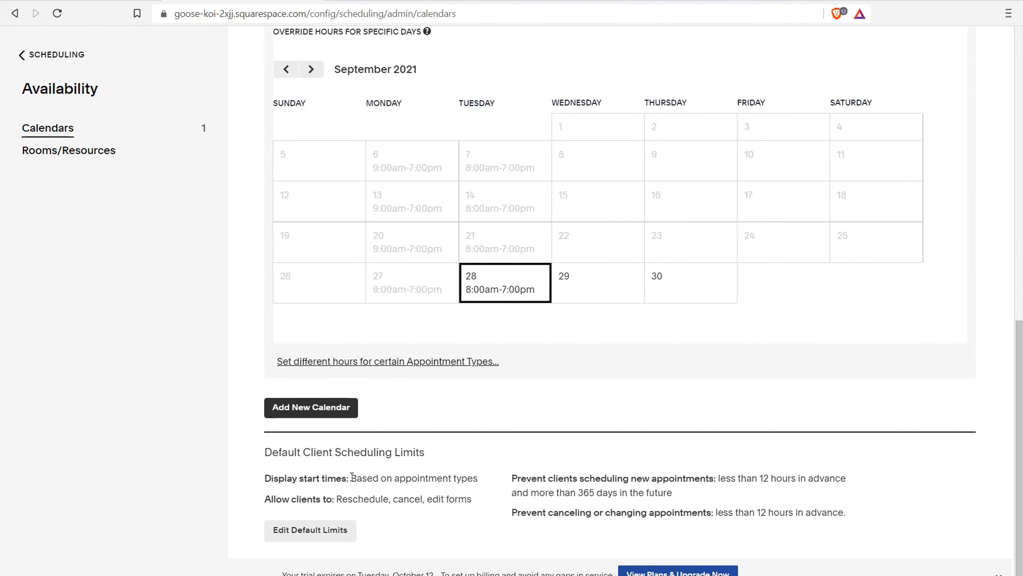
pyautogui.scroll(8, 352, 477)
pyautogui.click(83, 152)
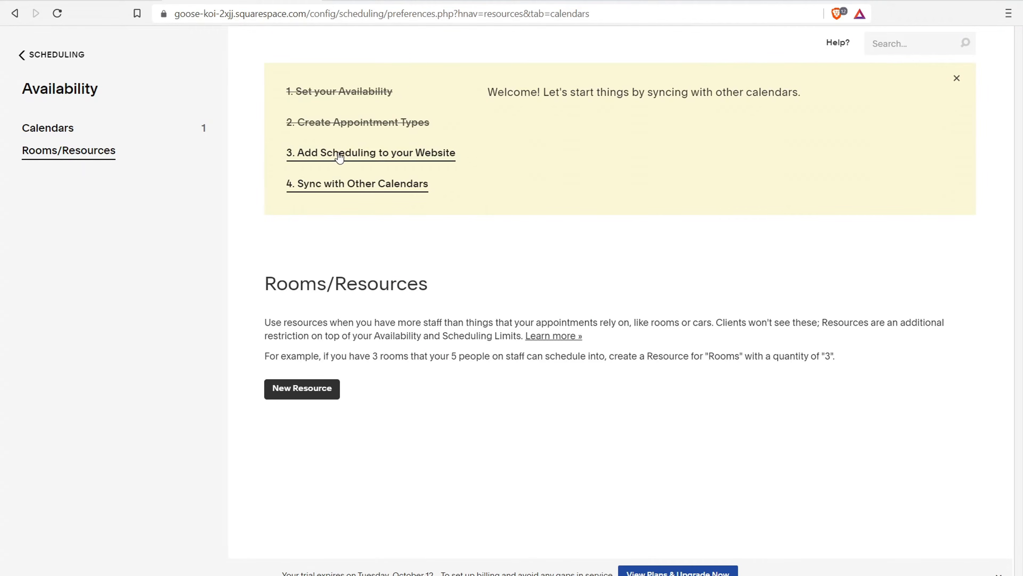
pyautogui.click(360, 154)
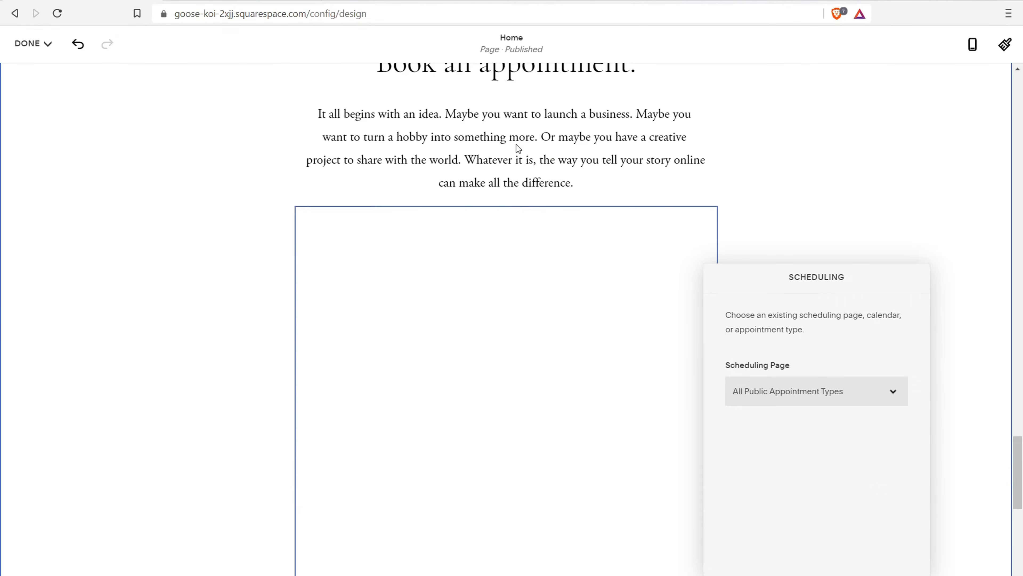
# Inspect the Scheduling block's settings and embeddable scheduling pages without making changes
pyautogui.click(517, 144)
pyautogui.click(606, 287)
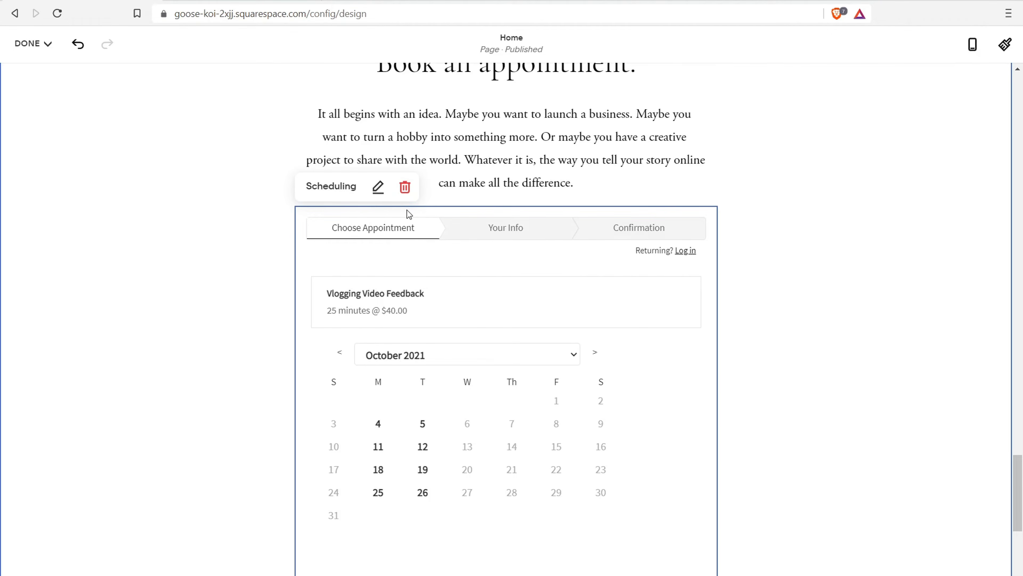
pyautogui.scroll(-3, 406, 339)
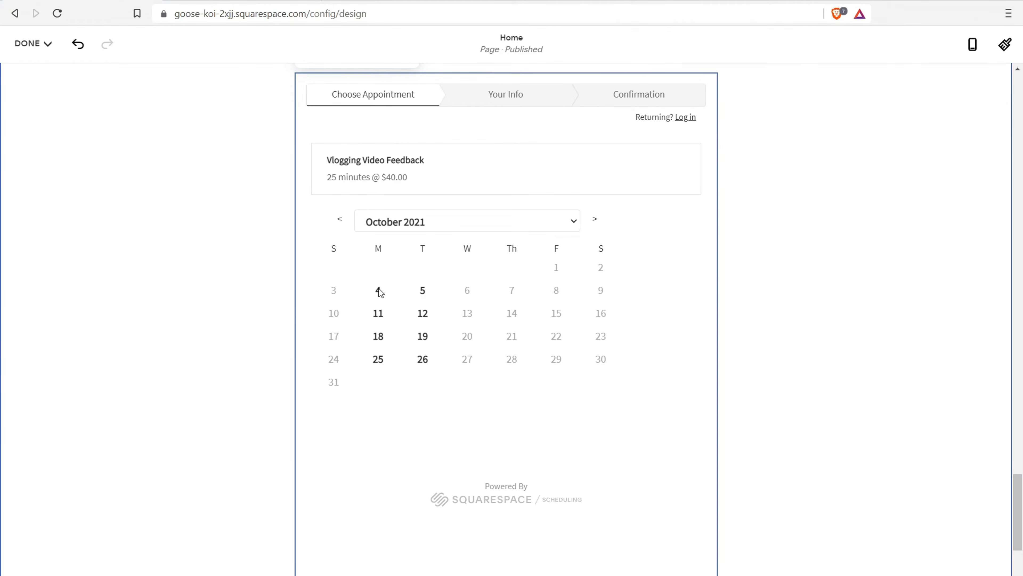
pyautogui.scroll(5, 422, 248)
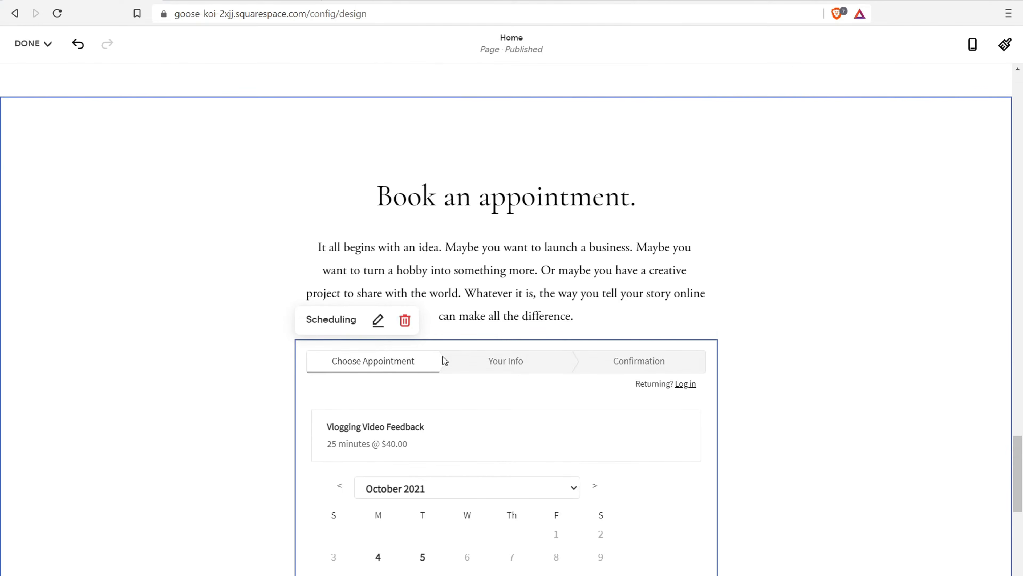
pyautogui.click(378, 320)
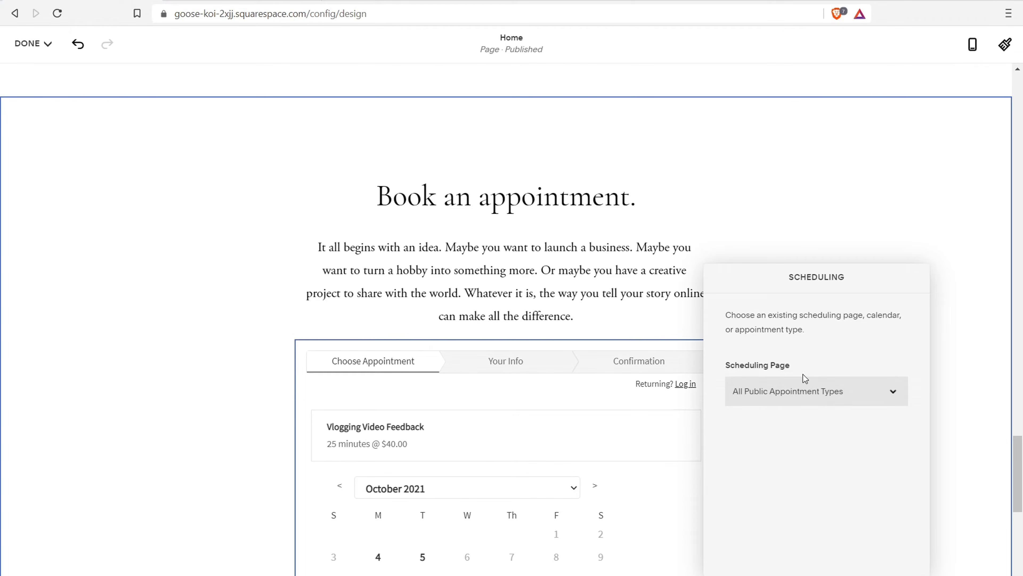
pyautogui.click(840, 391)
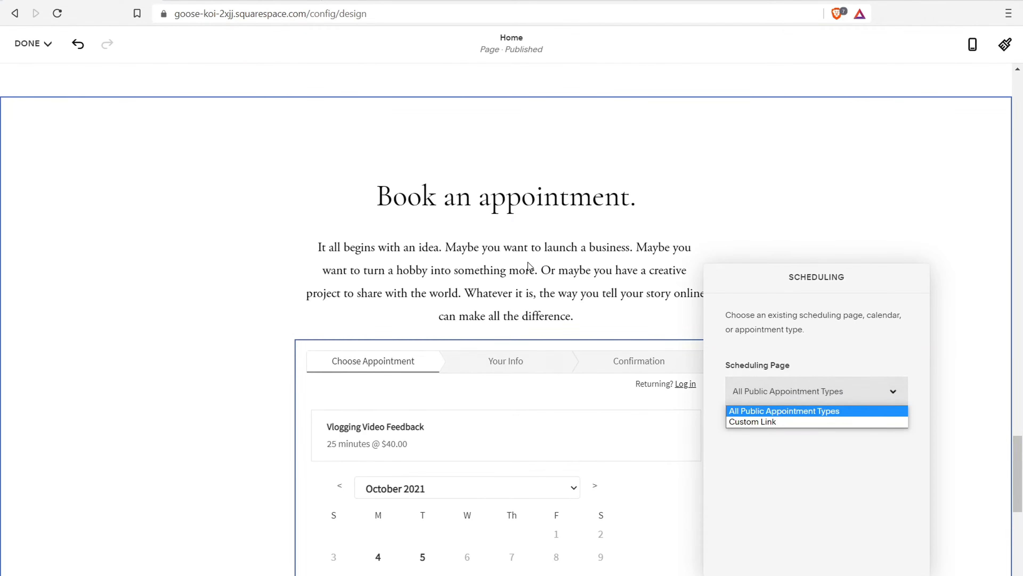
pyautogui.click(491, 397)
# Select the booking calendar block and confirm its removal
pyautogui.scroll(-5, 611, 295)
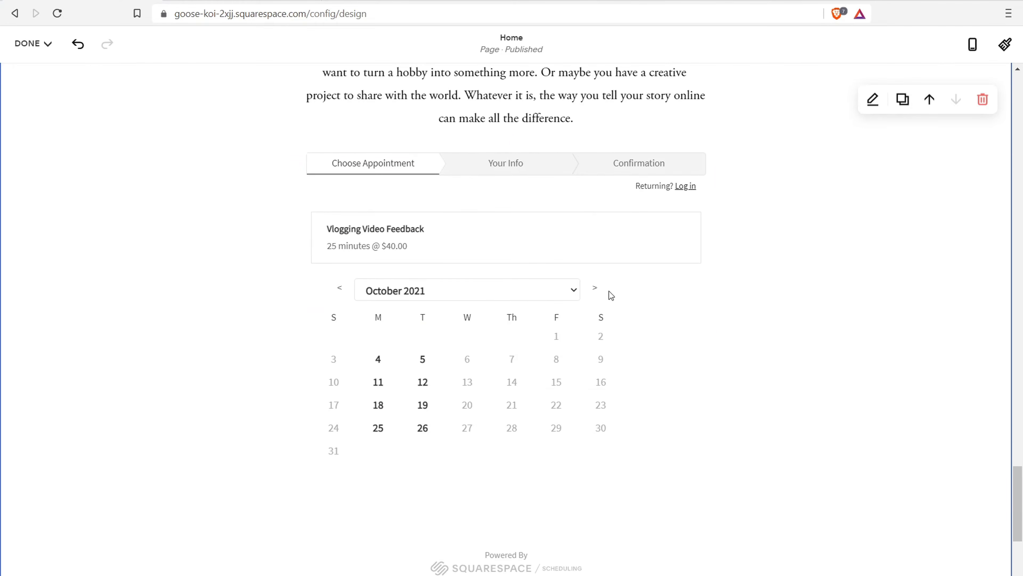
pyautogui.click(597, 216)
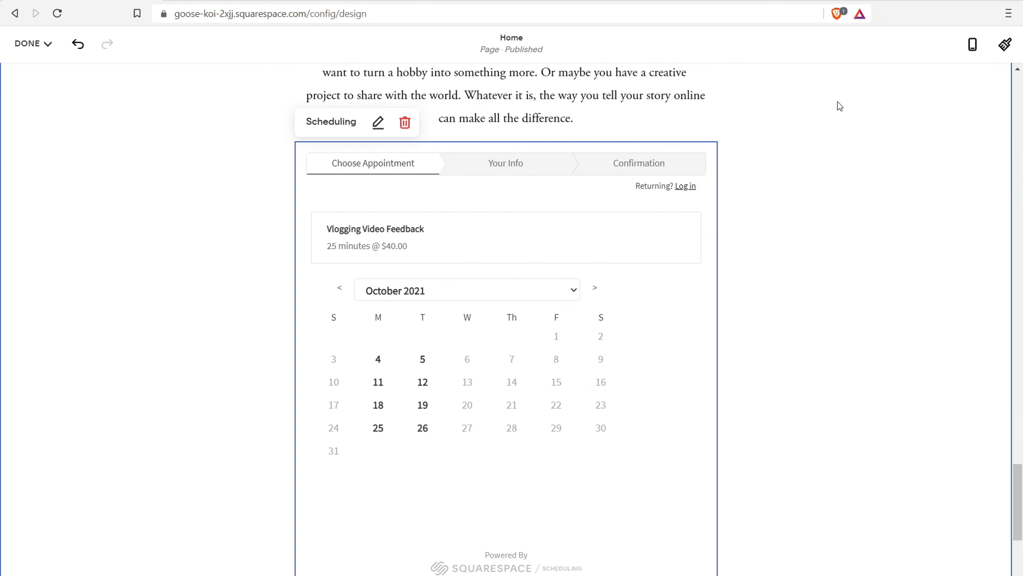
pyautogui.click(399, 127)
pyautogui.click(586, 349)
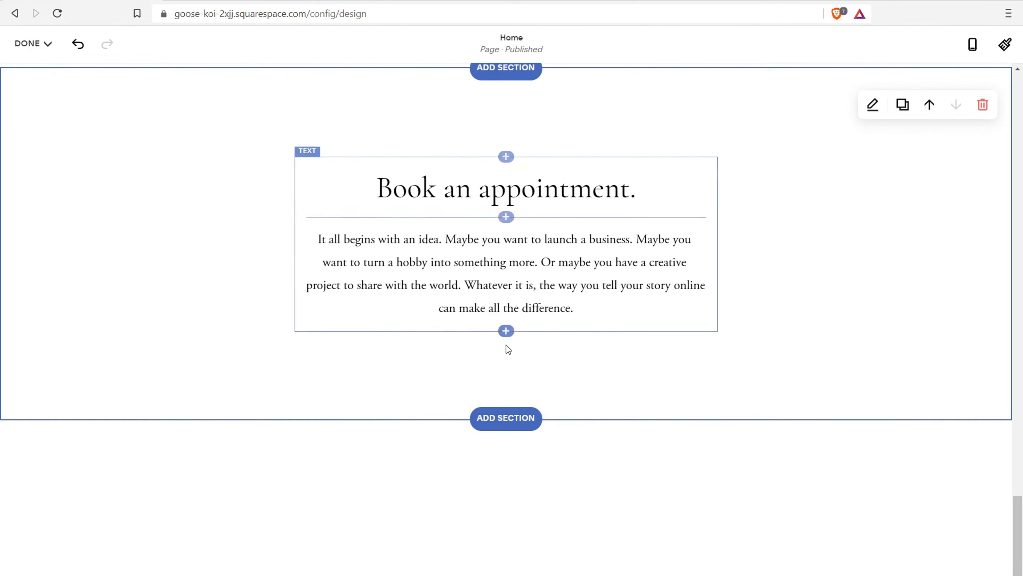
# Delete the old Book an appointment text block
pyautogui.click(494, 424)
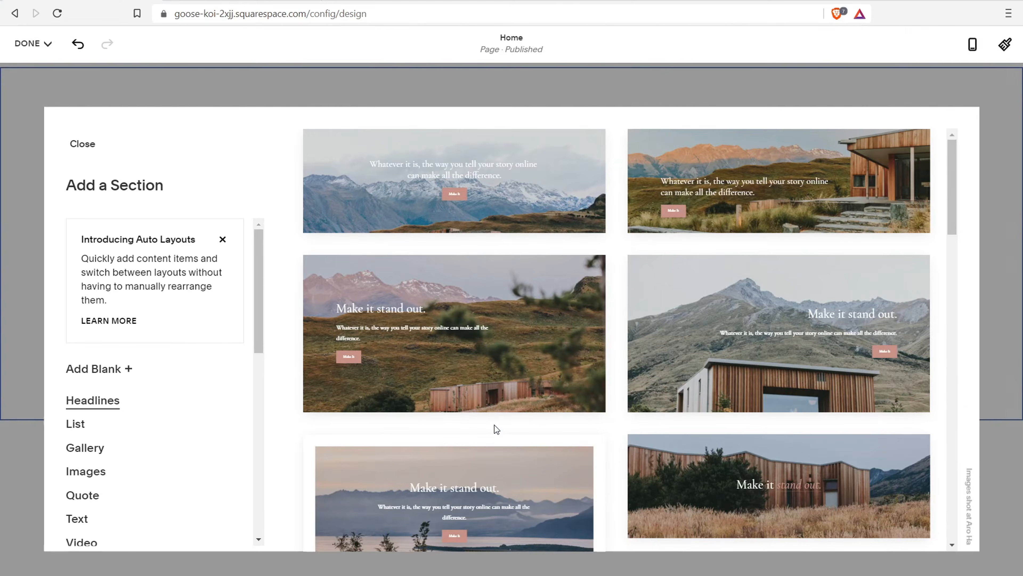
pyautogui.click(998, 189)
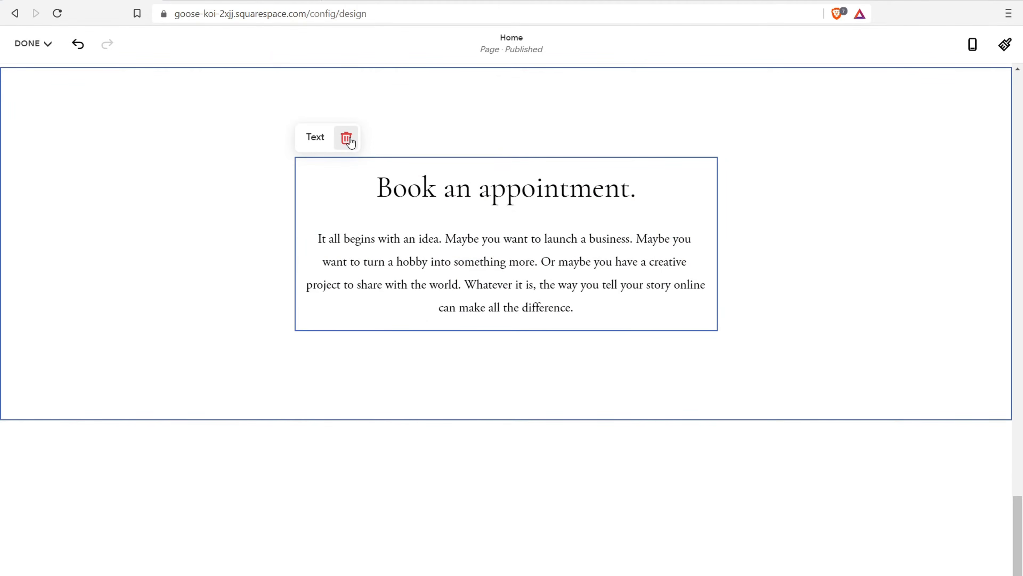
pyautogui.click(347, 137)
pyautogui.click(585, 350)
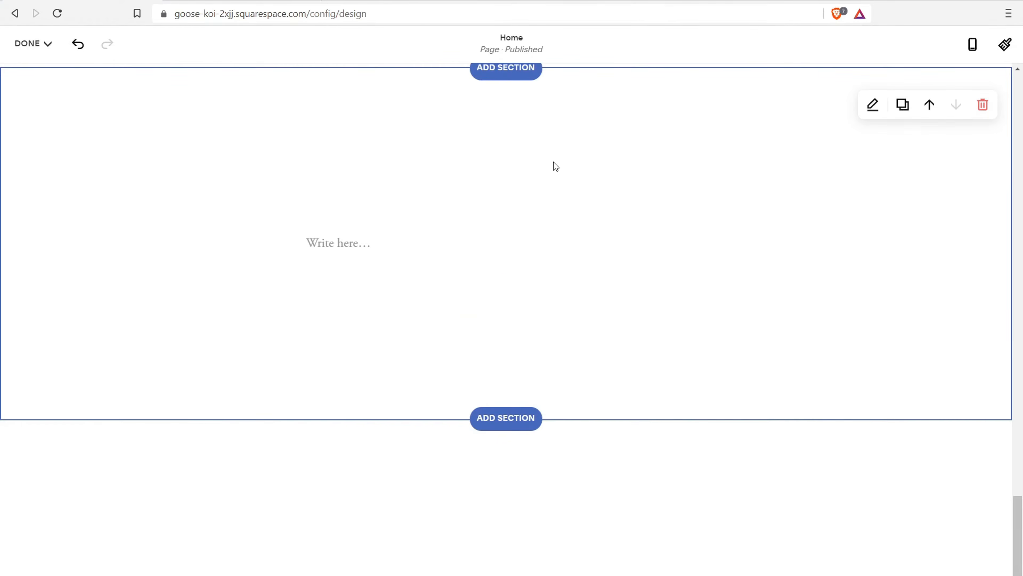
pyautogui.click(538, 233)
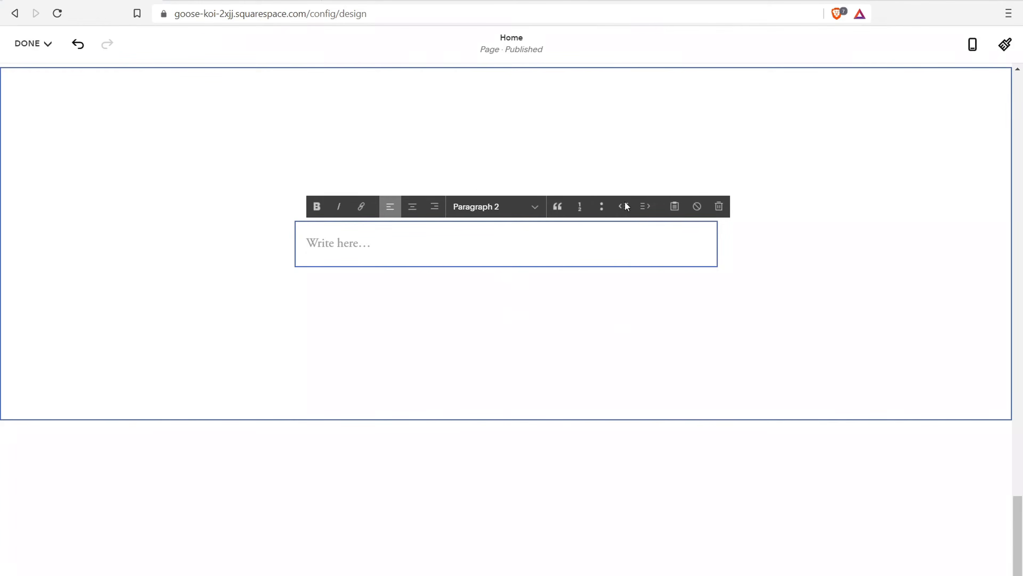
# Add an Appointments section with the booking widget beside the text
pyautogui.scroll(2, 531, 99)
pyautogui.click(516, 146)
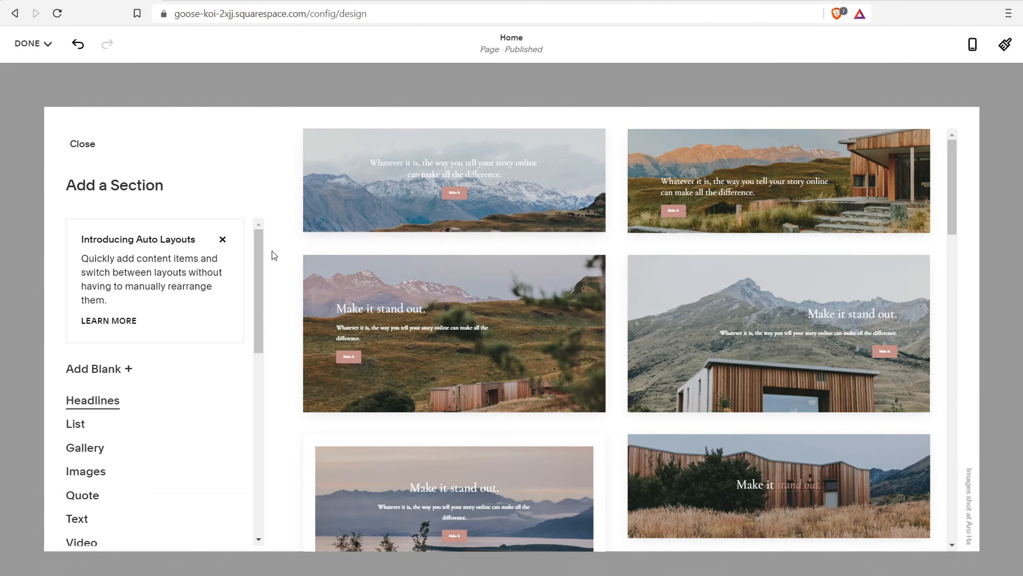
pyautogui.moveTo(265, 241); pyautogui.dragTo(267, 371)
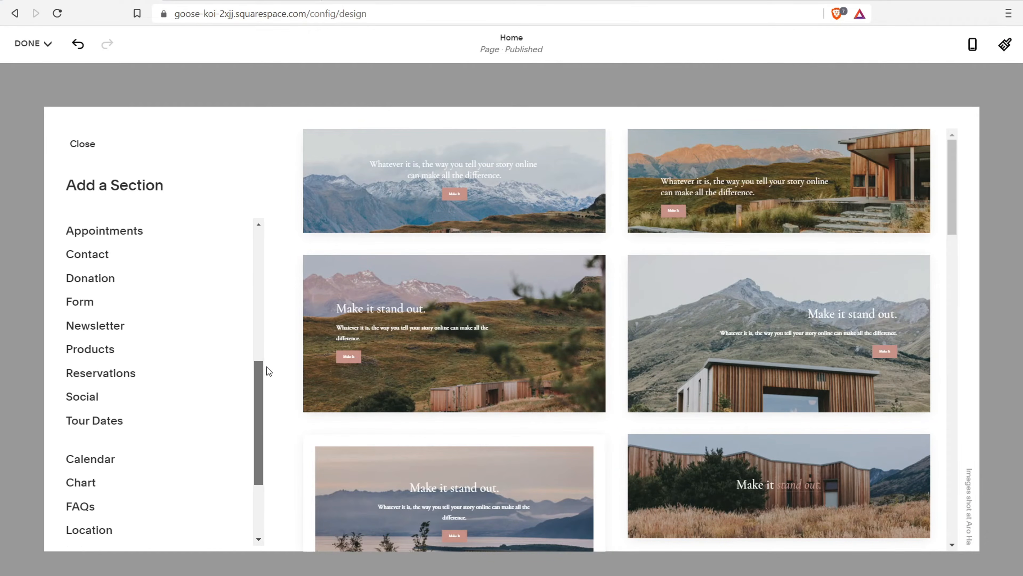
pyautogui.click(106, 264)
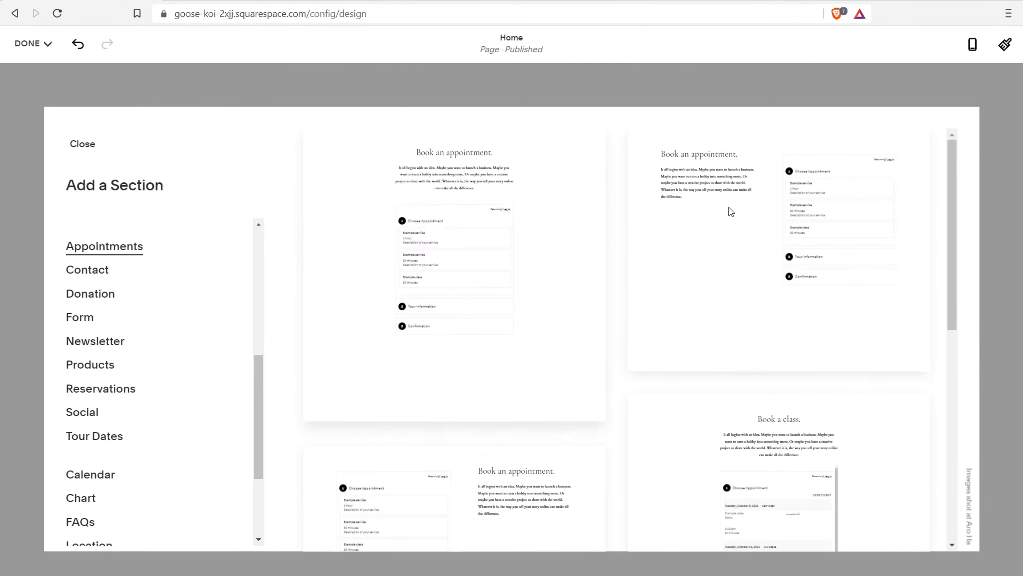
pyautogui.click(736, 197)
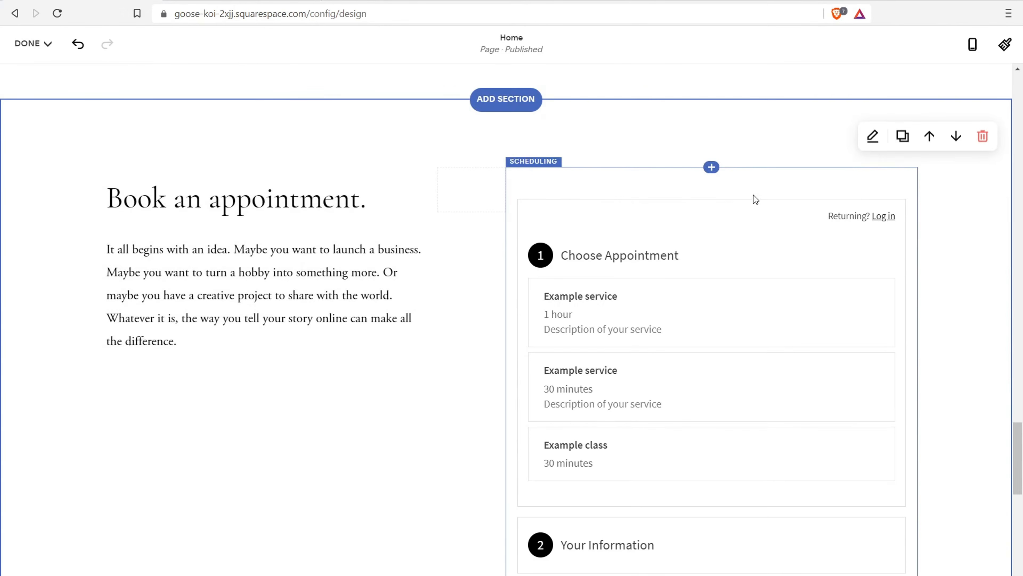
pyautogui.click(294, 313)
# Inspect the new section's booking widget and format settings without changes
pyautogui.click(656, 173)
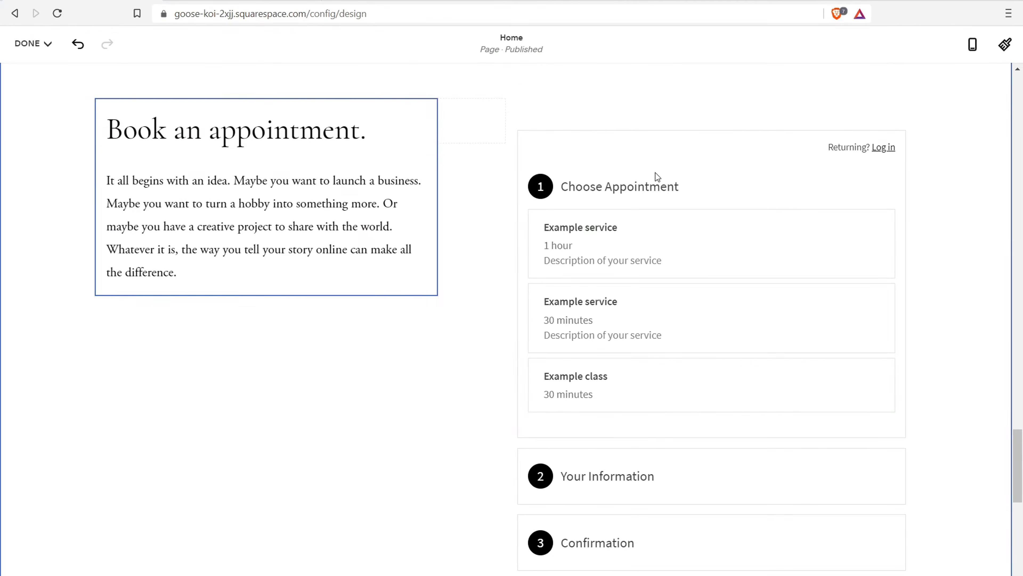
pyautogui.scroll(-5, 781, 293)
pyautogui.scroll(10, 684, 262)
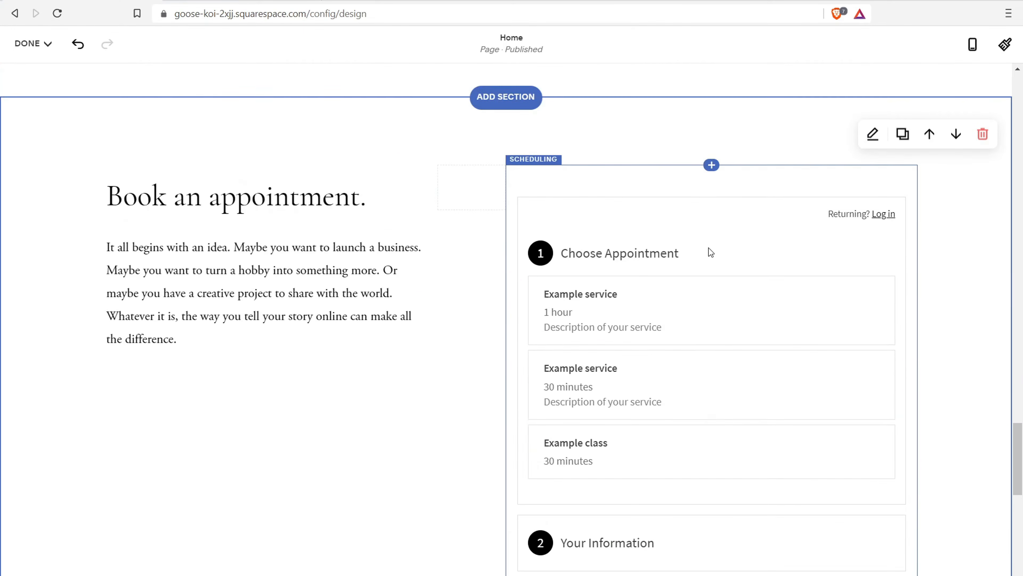
pyautogui.scroll(-3, 771, 353)
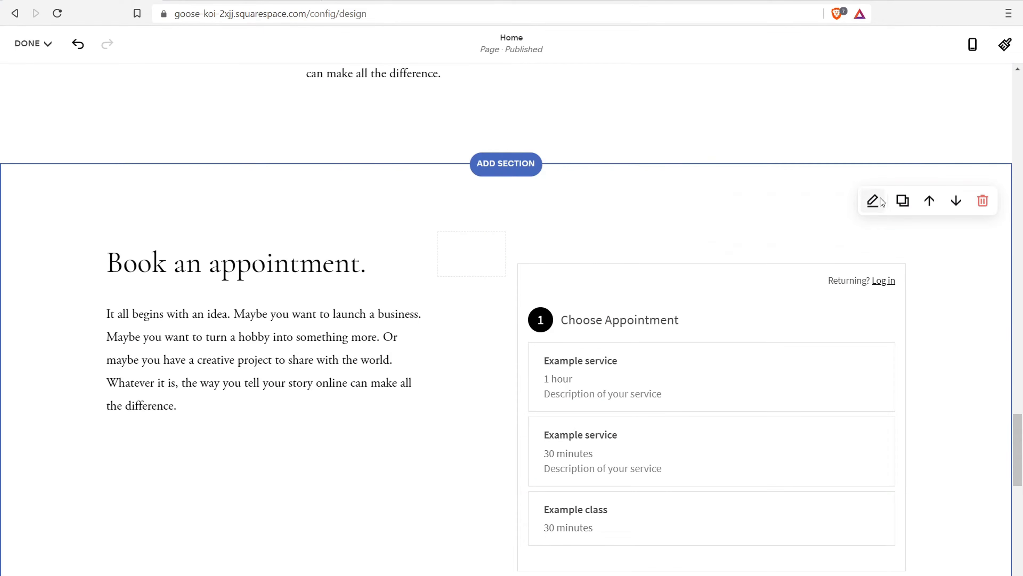
pyautogui.click(880, 197)
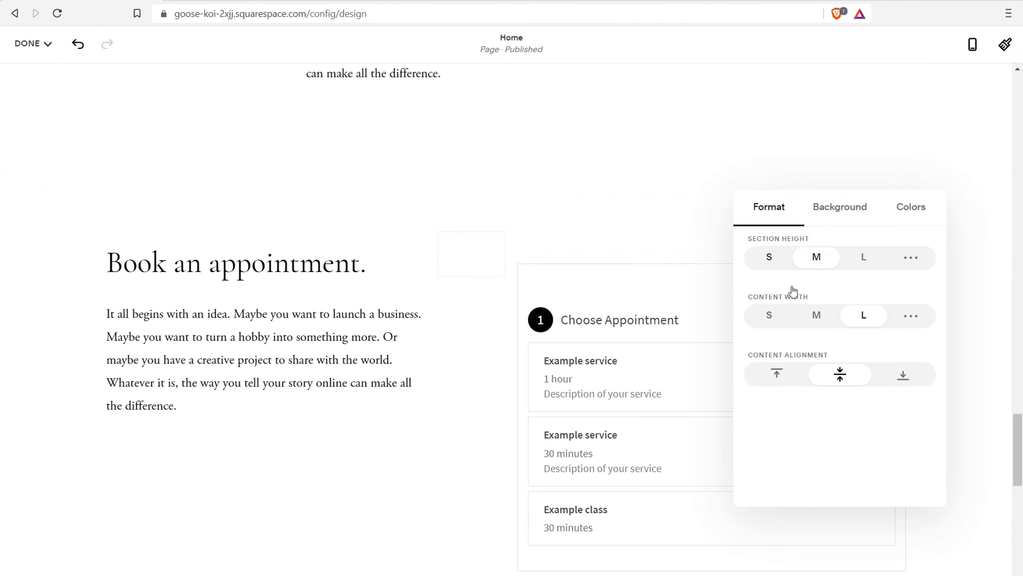
pyautogui.click(276, 365)
pyautogui.scroll(-2, 628, 347)
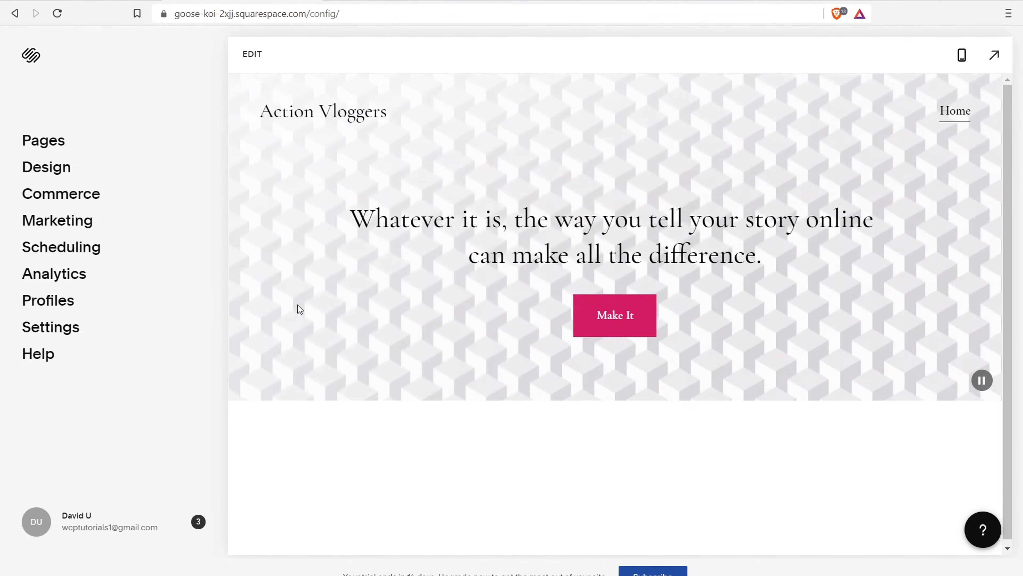
# In Scheduling, view Clients, then return to the Appointment Calendar for the week of September 26, 2021
pyautogui.click(49, 256)
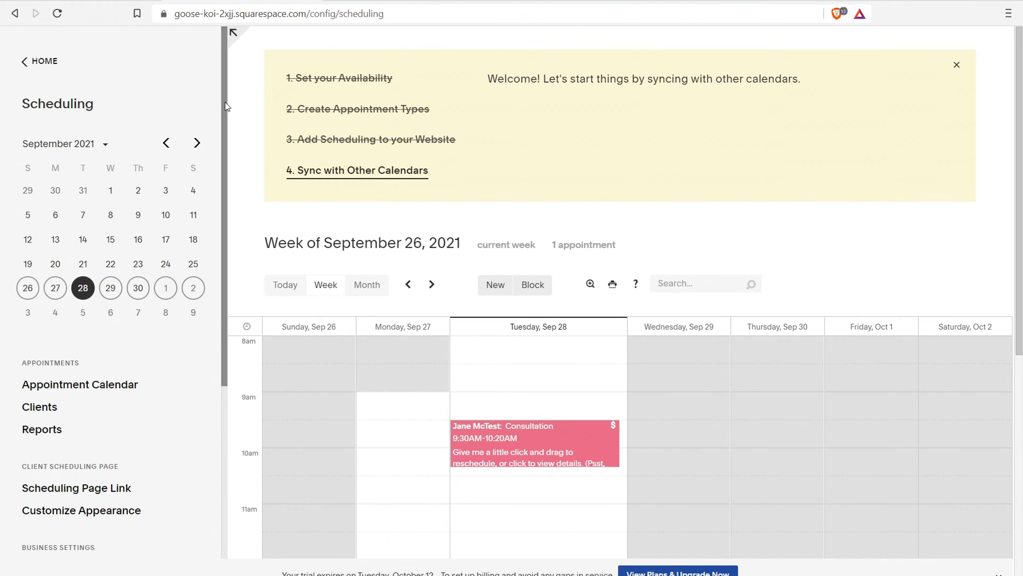
pyautogui.moveTo(225, 101); pyautogui.dragTo(241, 212)
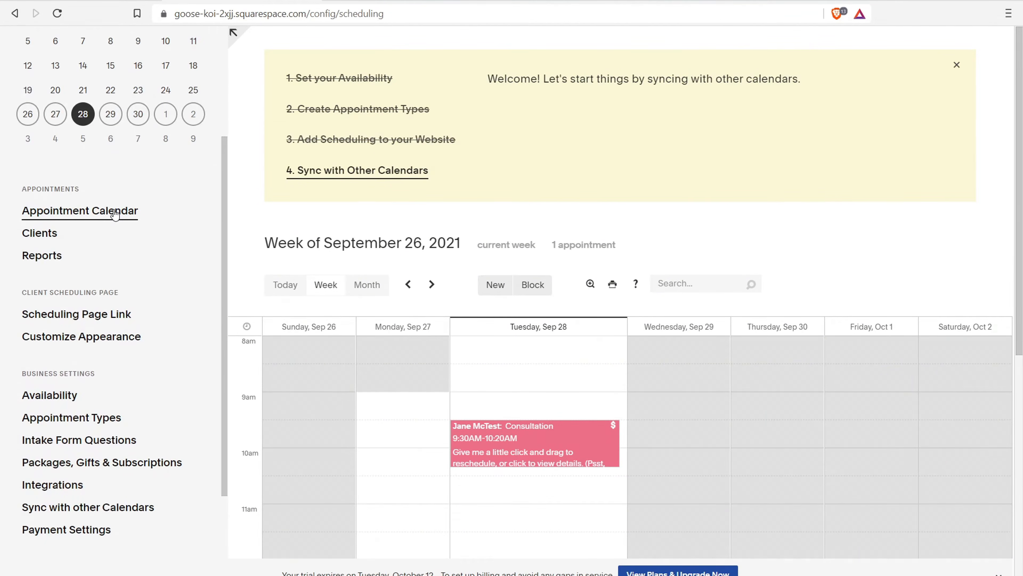
pyautogui.scroll(-5, 524, 423)
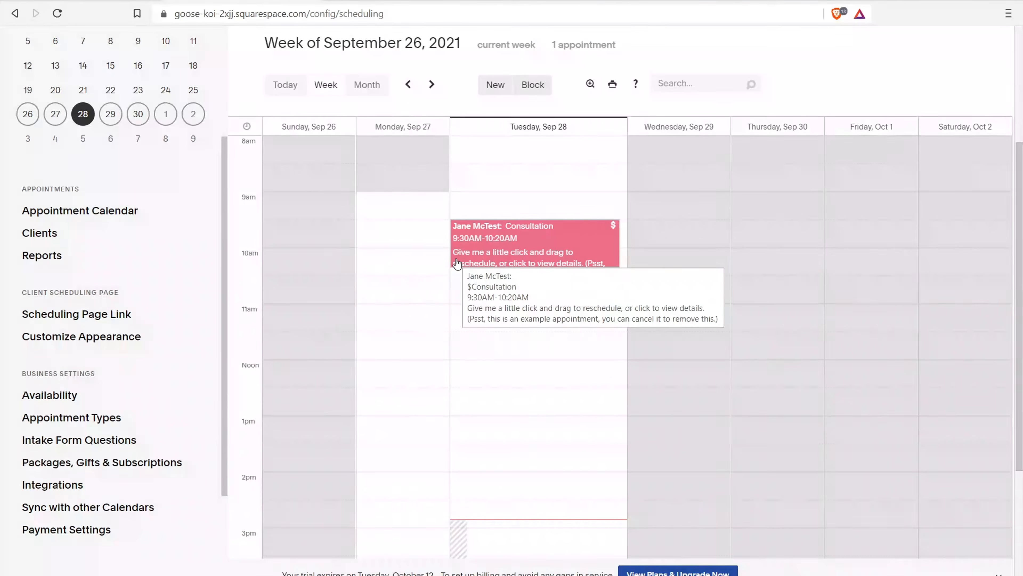
pyautogui.click(59, 233)
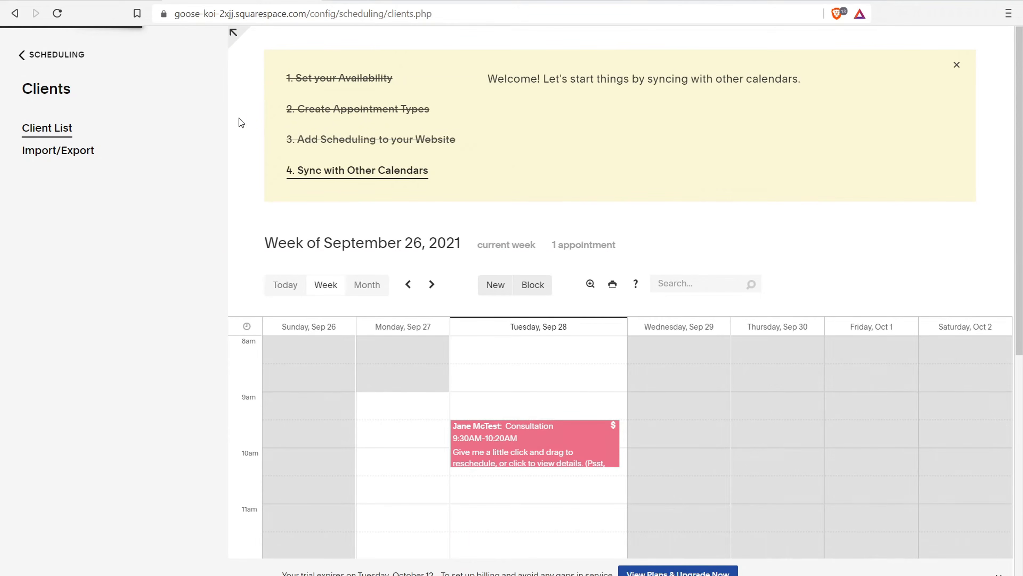
pyautogui.click(47, 53)
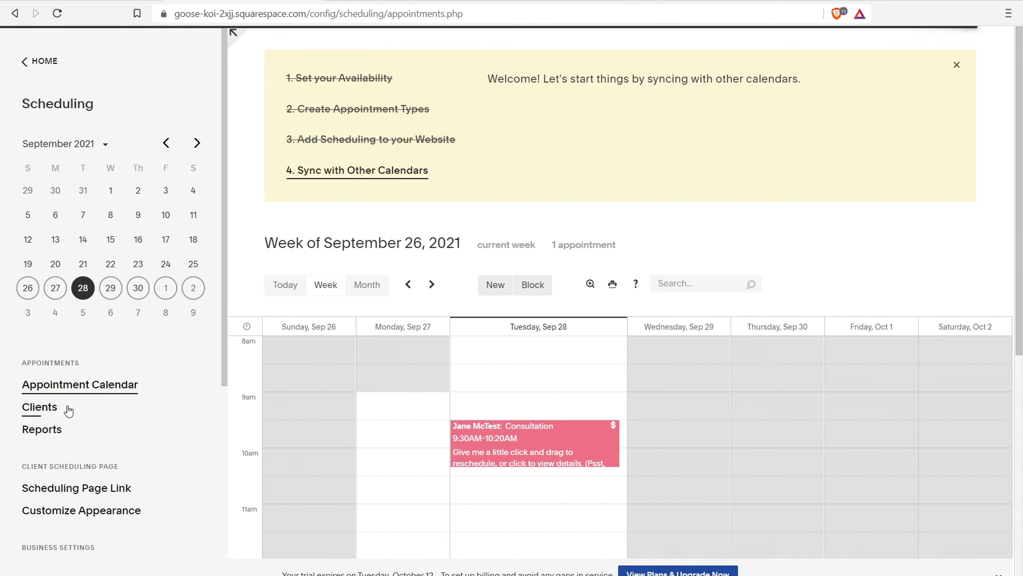
pyautogui.scroll(-5, 56, 439)
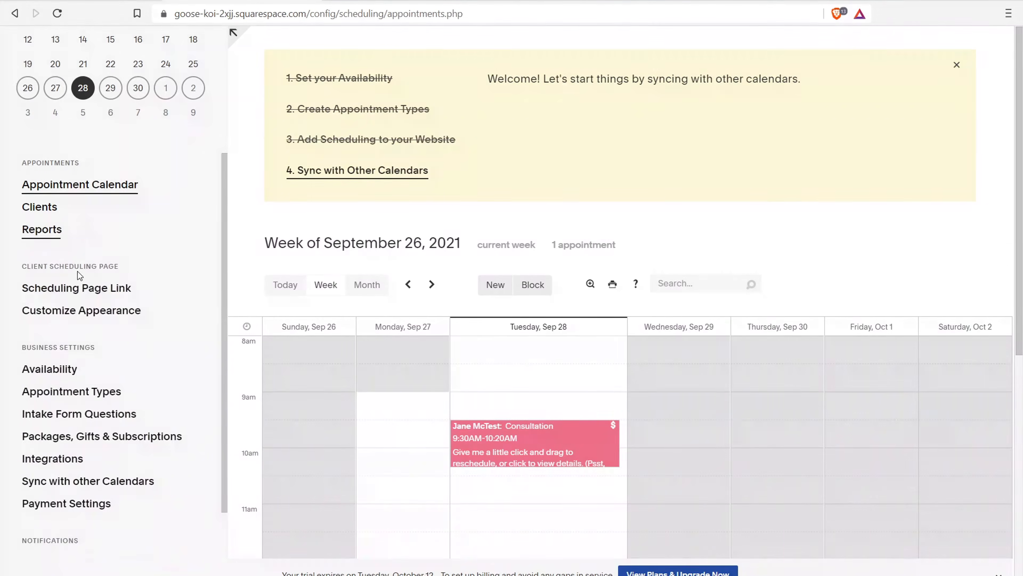
# Review the booking page's appearance: Monthly template, Sunday week start, Central Time and Source Sans Pro font
pyautogui.click(86, 316)
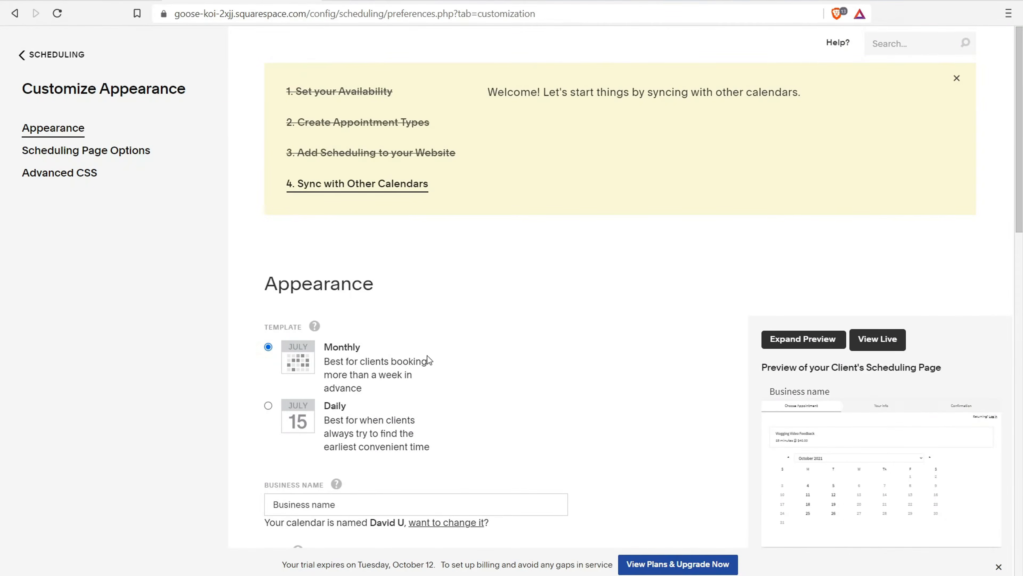
pyautogui.scroll(-3, 578, 311)
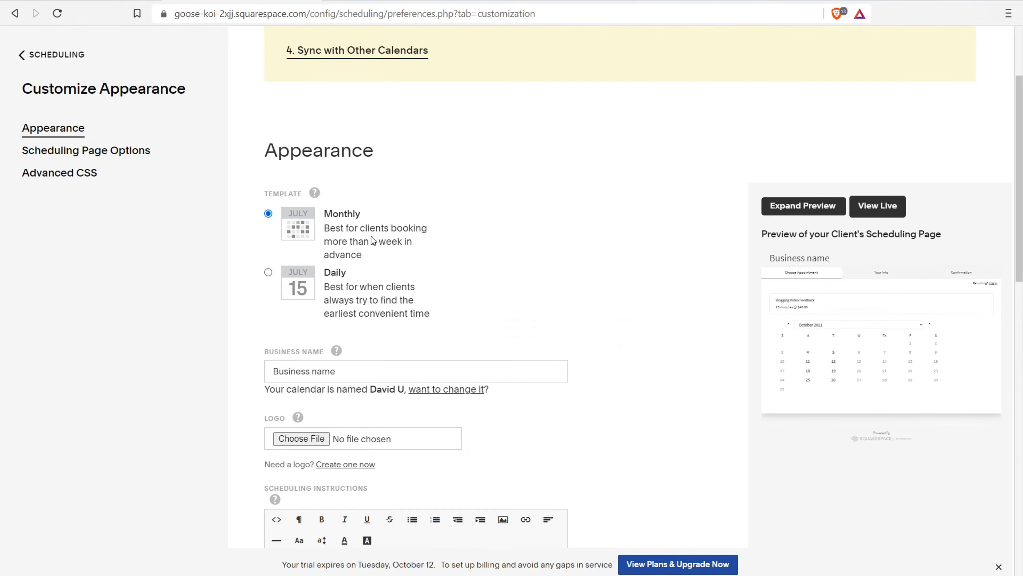
pyautogui.moveTo(320, 196)
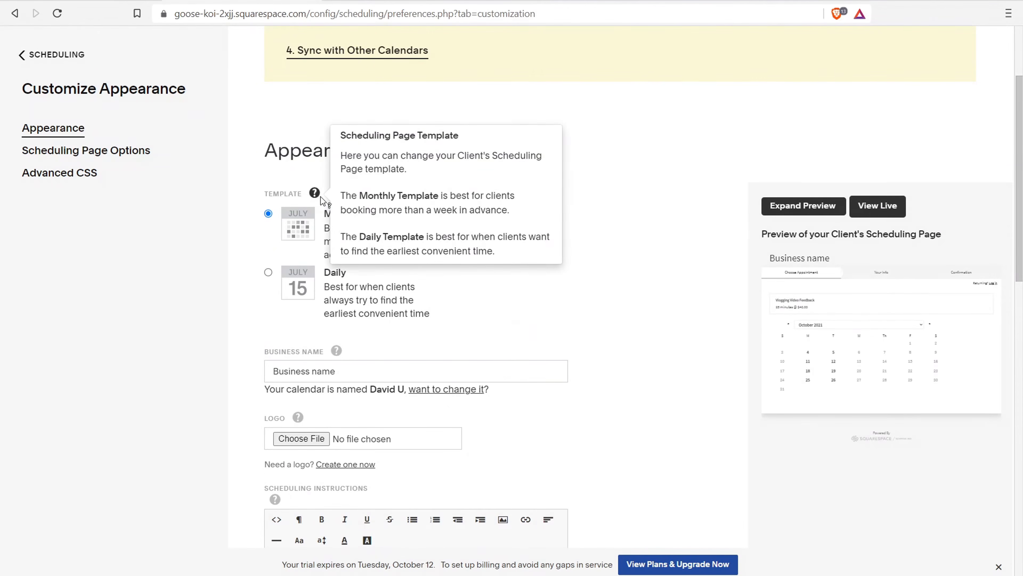
pyautogui.moveTo(343, 346)
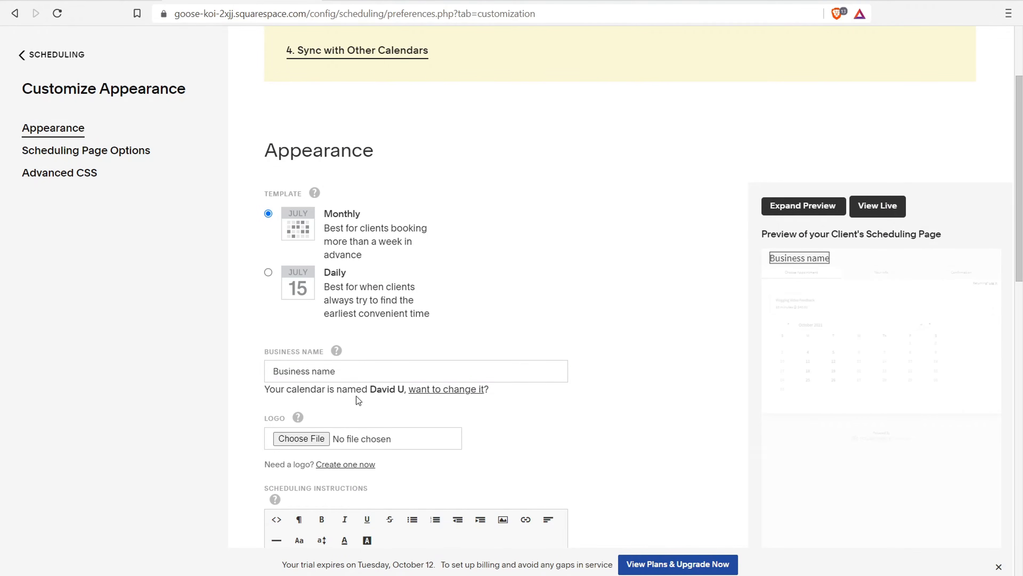
pyautogui.moveTo(356, 389); pyautogui.dragTo(403, 389)
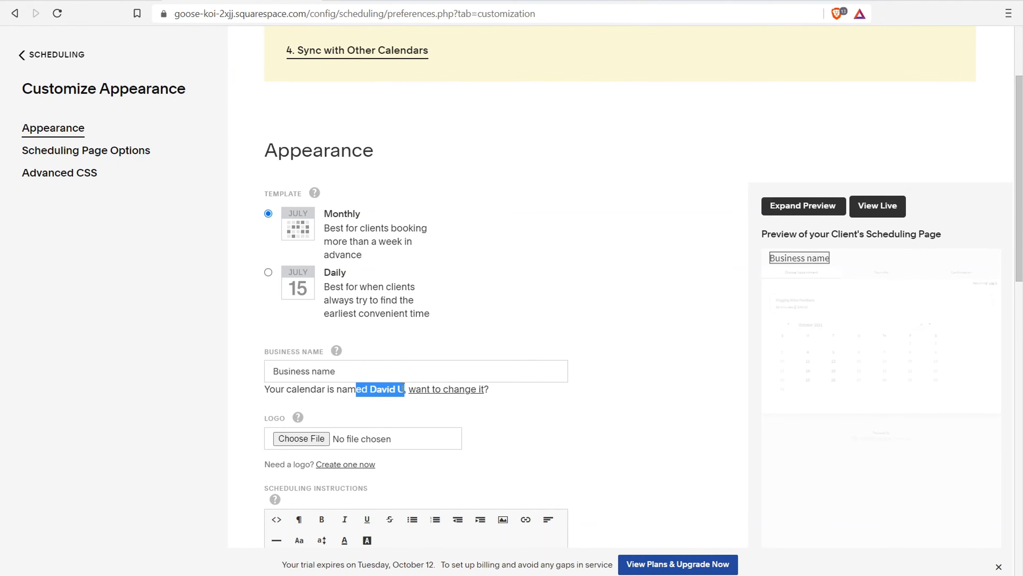
pyautogui.scroll(-2, 403, 389)
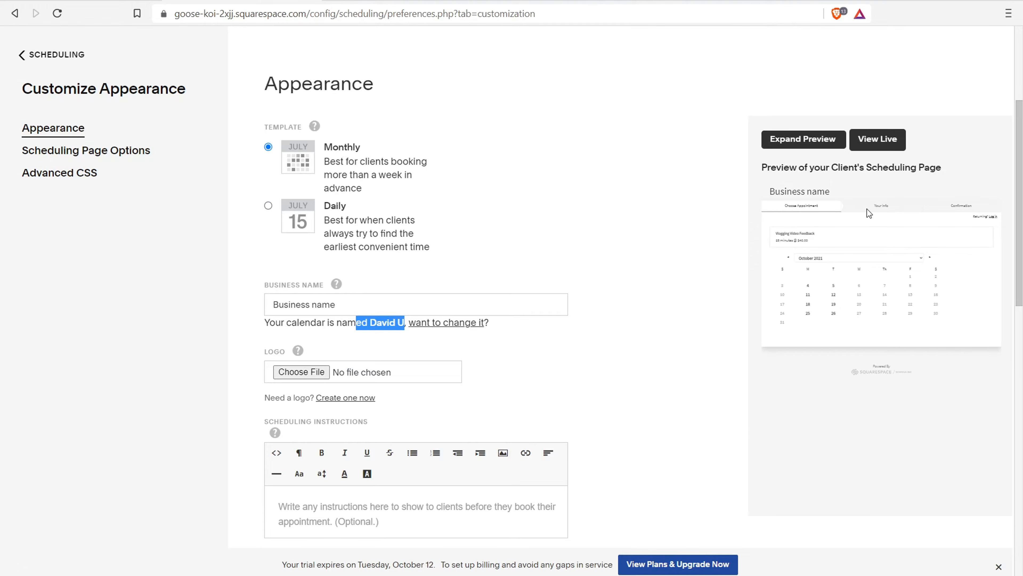
pyautogui.scroll(-3, 685, 226)
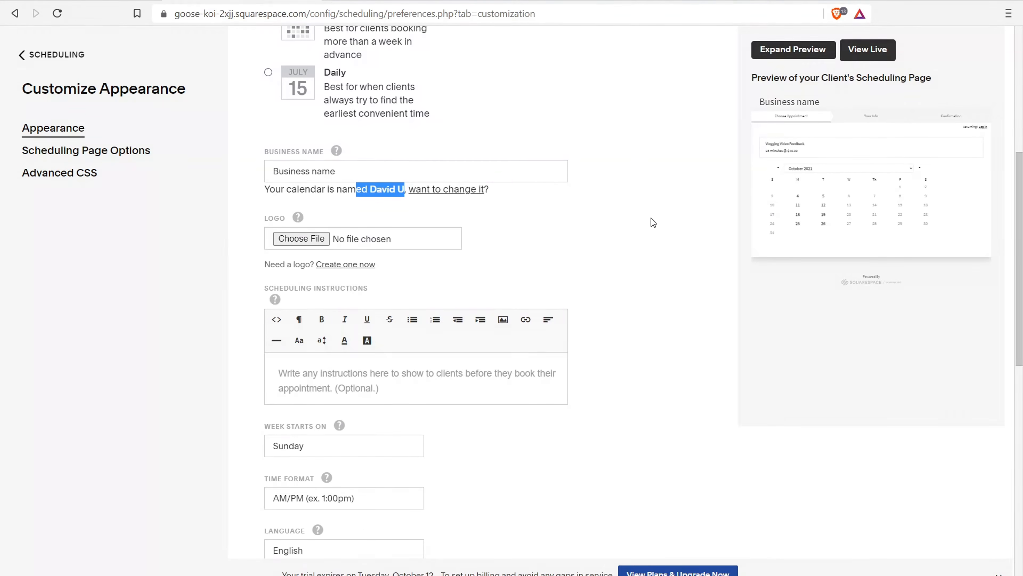
pyautogui.scroll(-5, 645, 226)
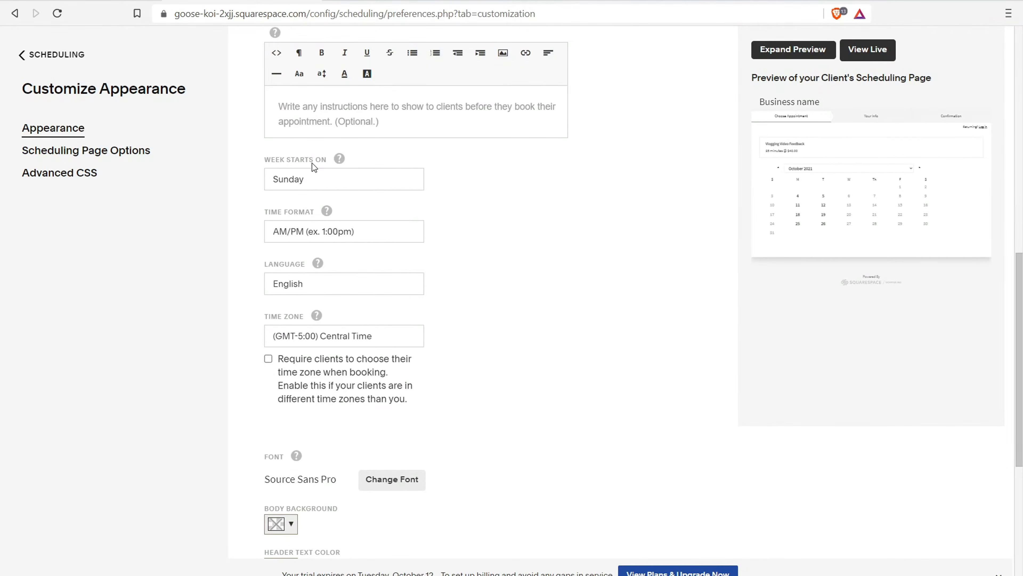
pyautogui.scroll(7, 311, 165)
# Look at Intake Form Questions, then bring up Payment Settings showing USD and full payment required
pyautogui.click(45, 57)
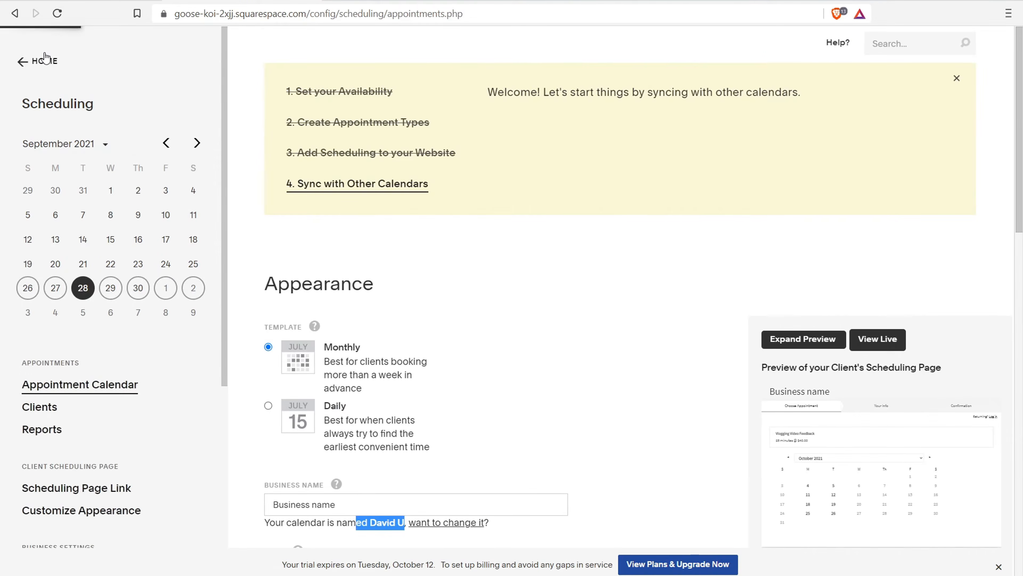
pyautogui.scroll(-6, 116, 210)
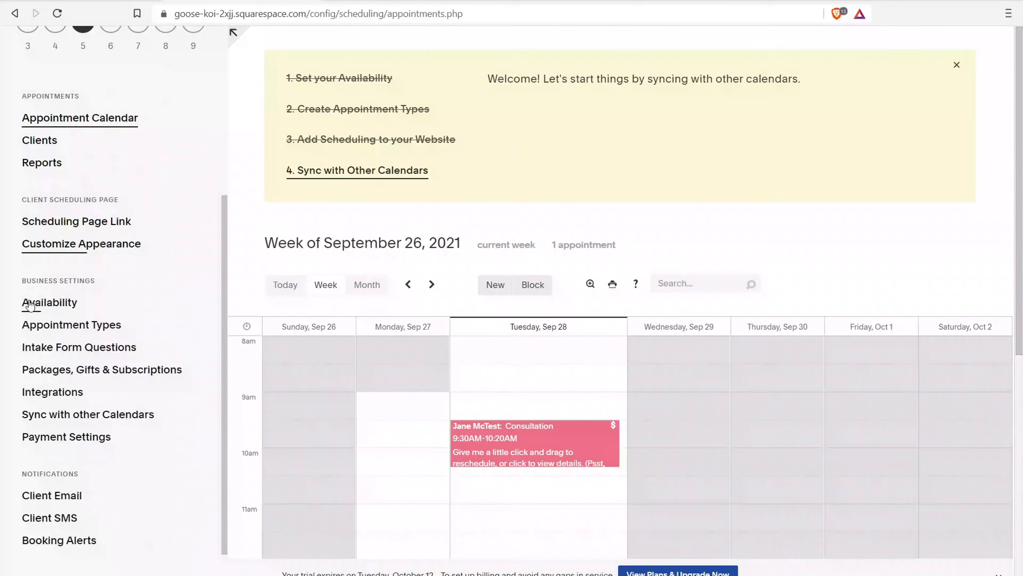
pyautogui.click(64, 347)
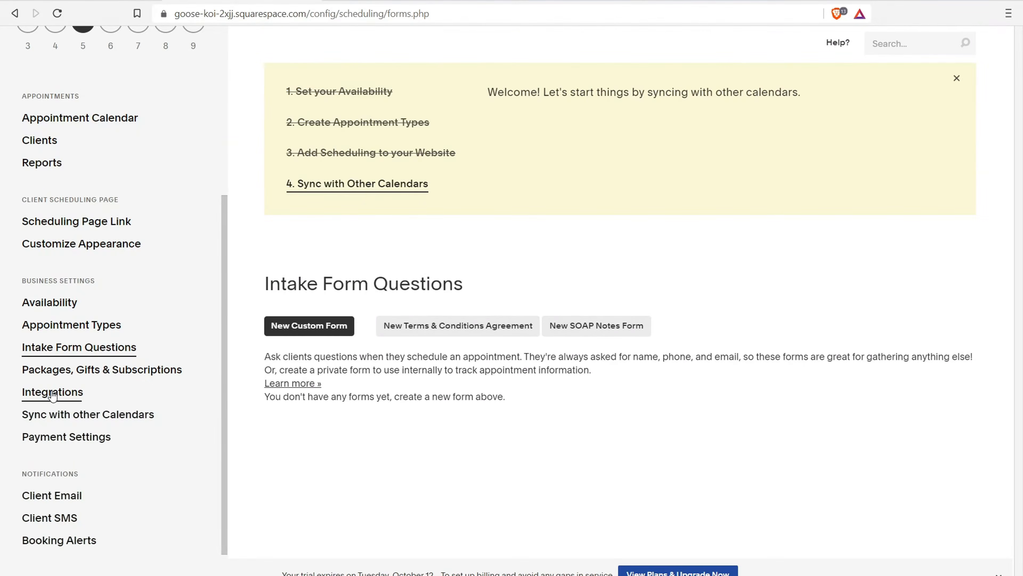
pyautogui.scroll(-2, 64, 416)
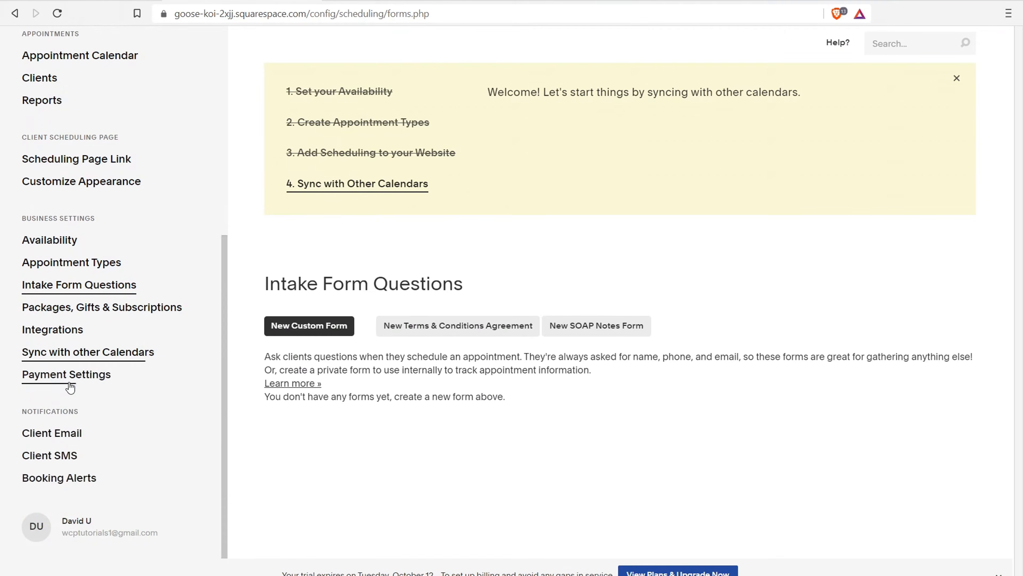
pyautogui.click(70, 373)
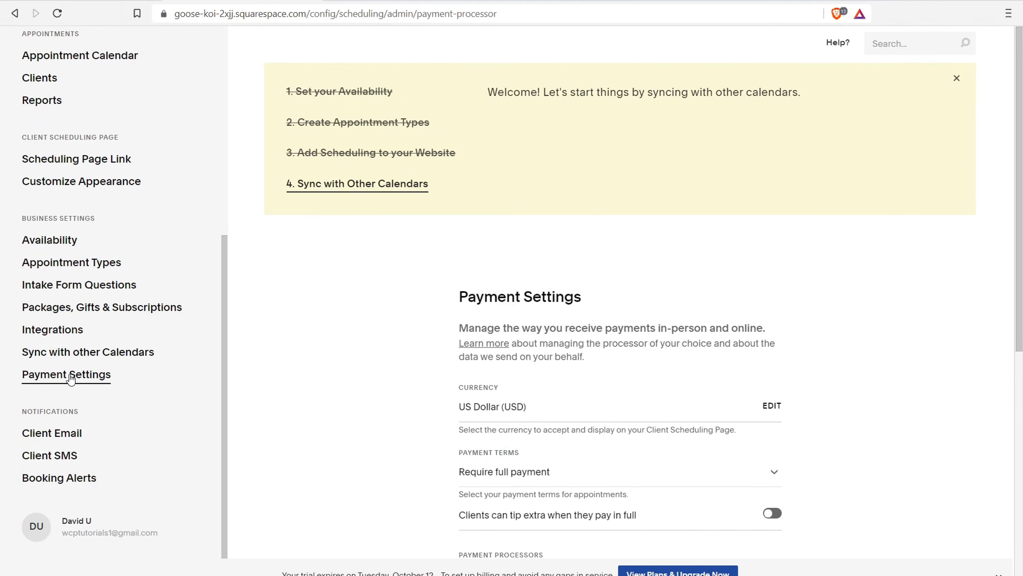
pyautogui.scroll(-3, 595, 243)
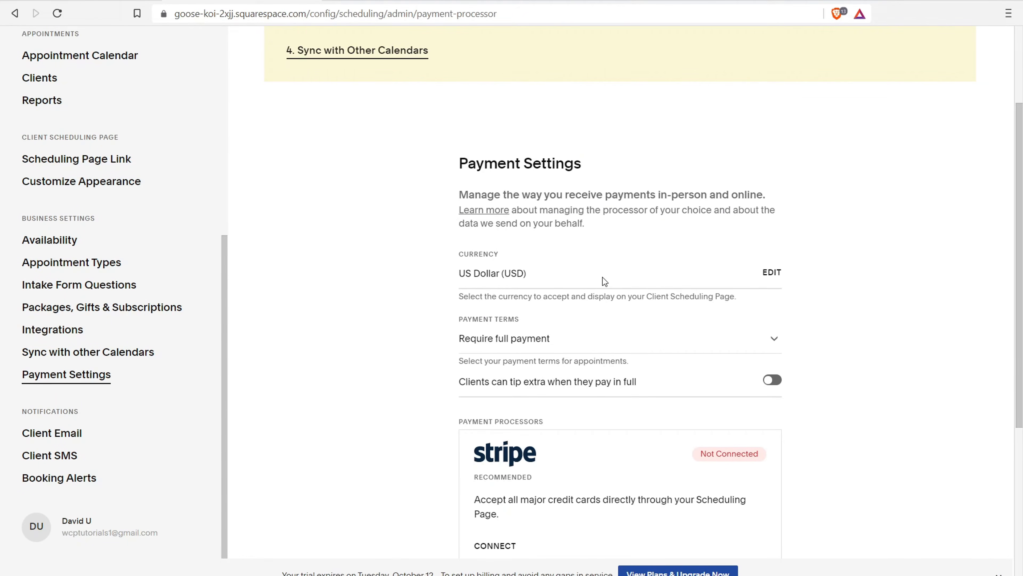
pyautogui.click(572, 341)
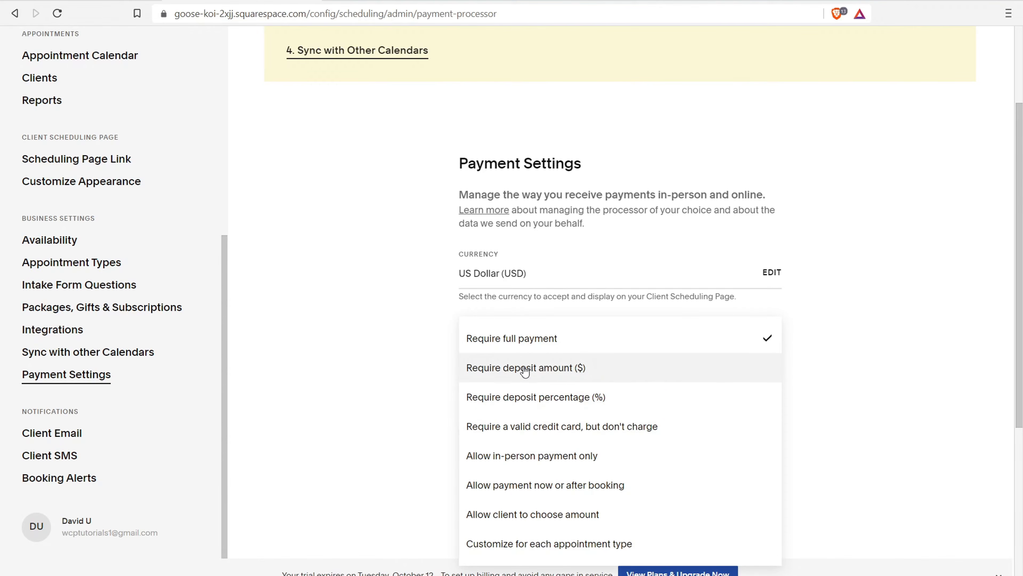
pyautogui.click(361, 261)
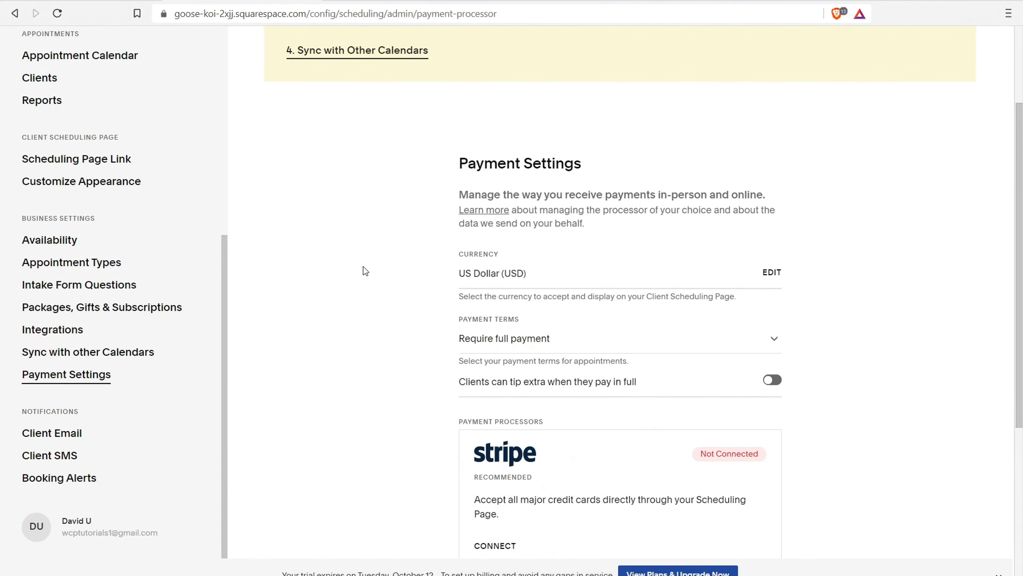
pyautogui.scroll(-4, 544, 327)
pyautogui.scroll(-3, 544, 328)
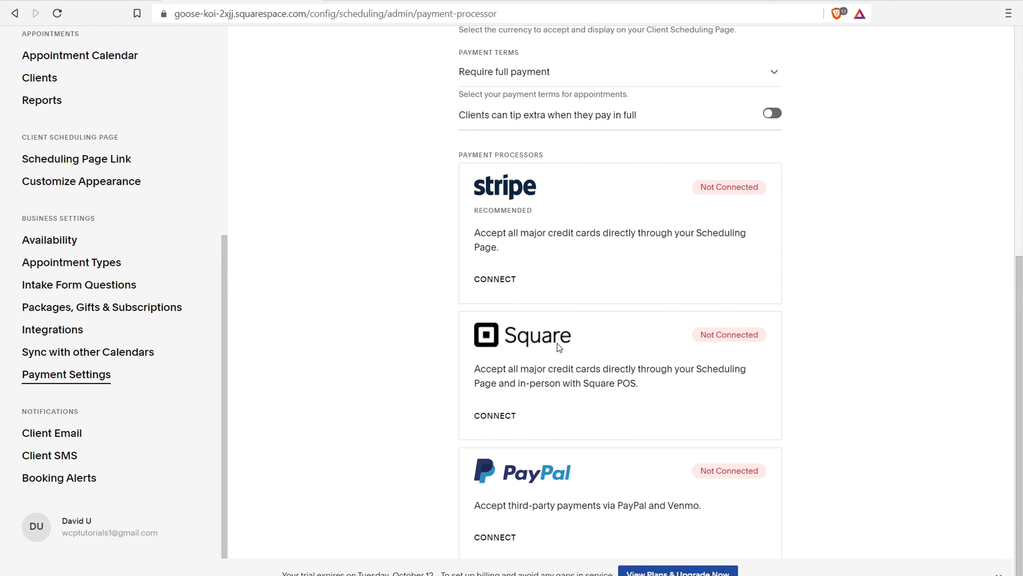
pyautogui.scroll(-1, 561, 345)
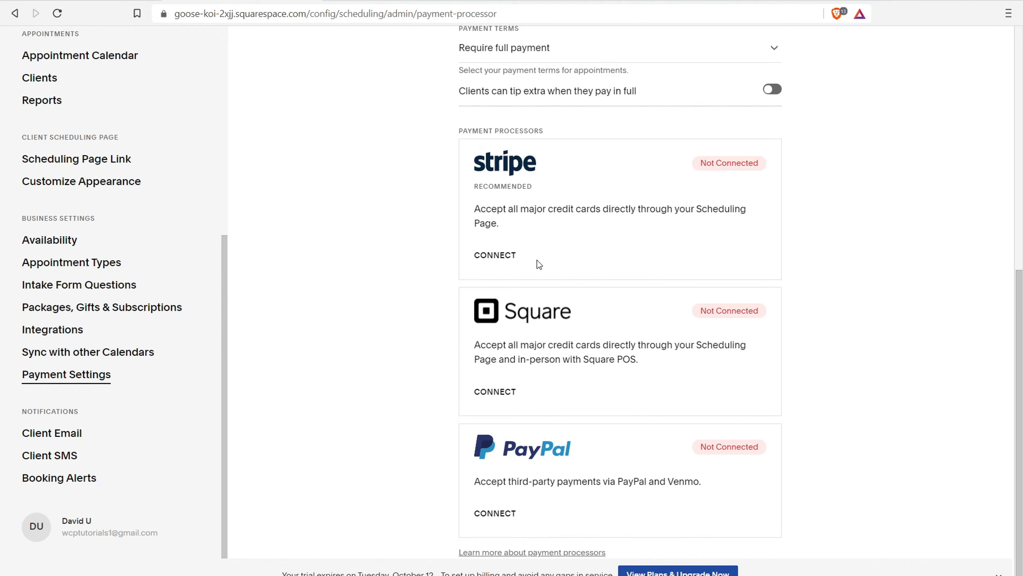
# Load stripe.com in a new browser tab, then return to the Squarespace Payment Settings
pyautogui.hotkey('ctrl', 't')
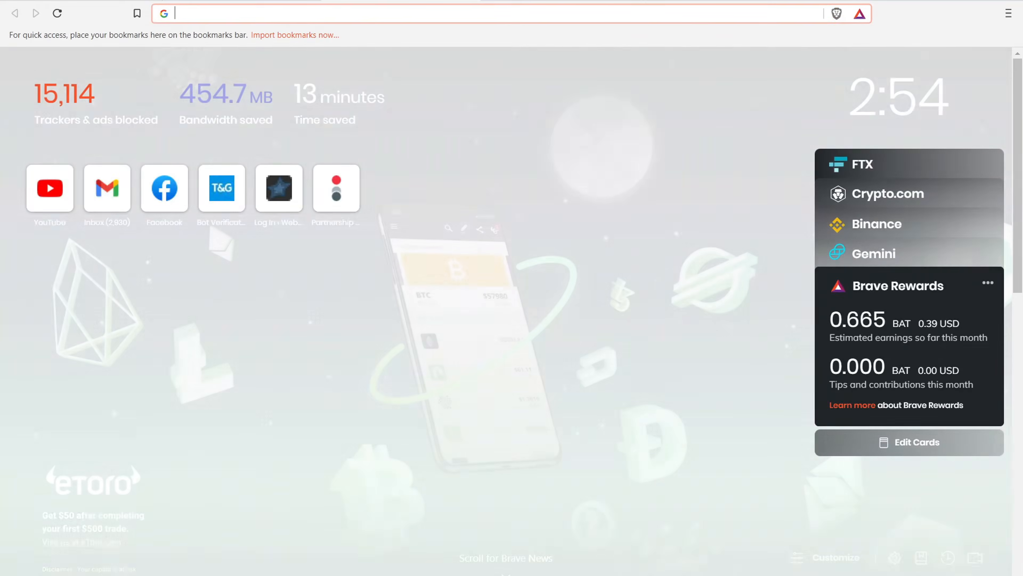
pyautogui.write('struo')
pyautogui.press('BackSpace')
pyautogui.press('BackSpace')
pyautogui.press('BackSpace')
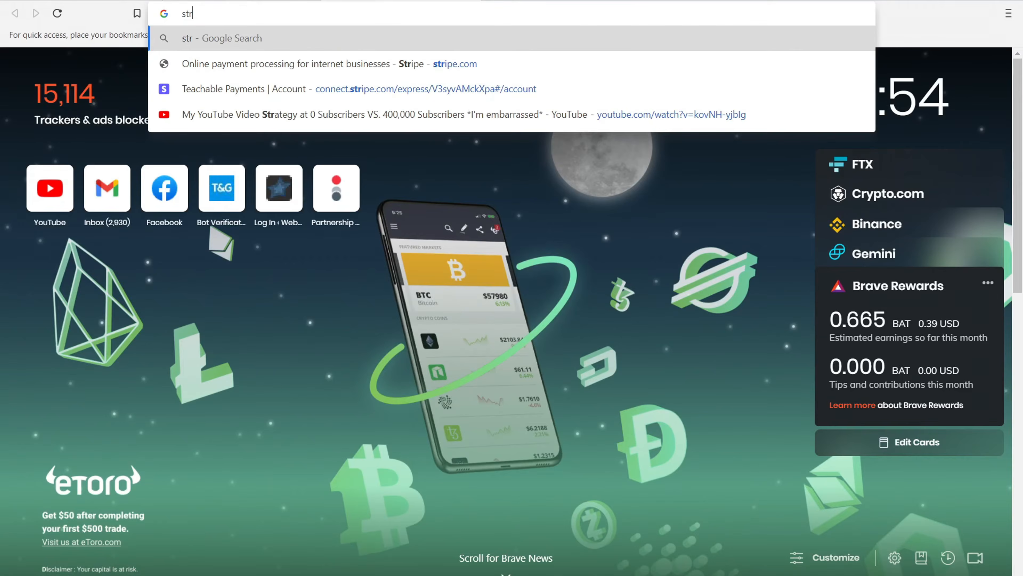
pyautogui.write('ripe')
pyautogui.press('Return')
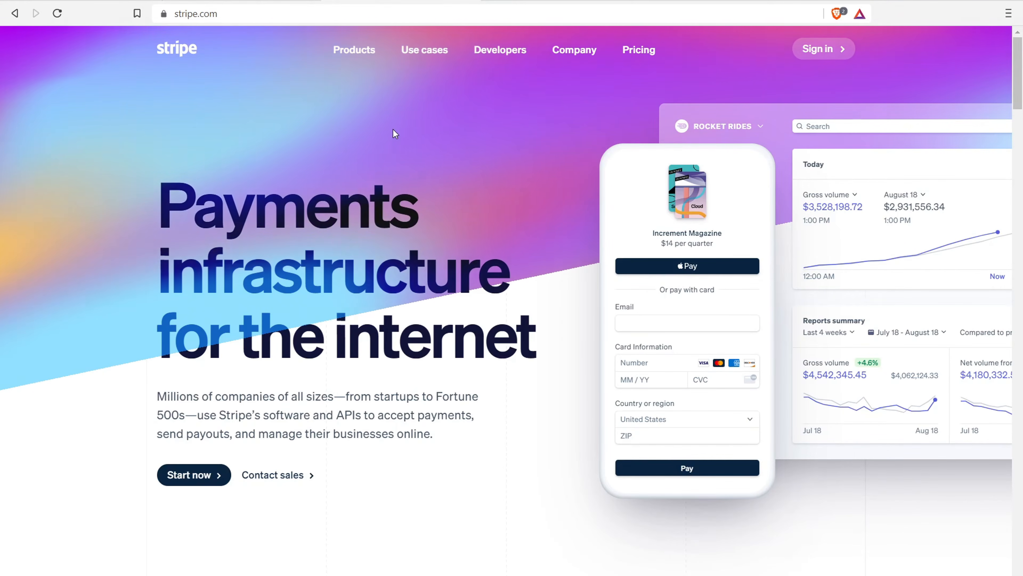
pyautogui.click(258, 1)
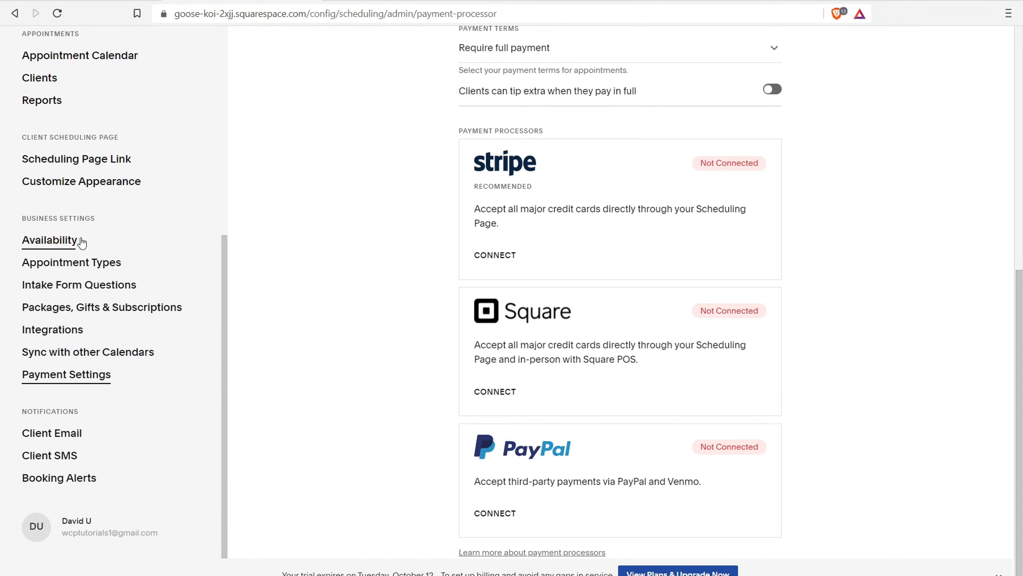
# Open the Client Email settings from Integrations, showing the Initial Confirmation template
pyautogui.click(52, 341)
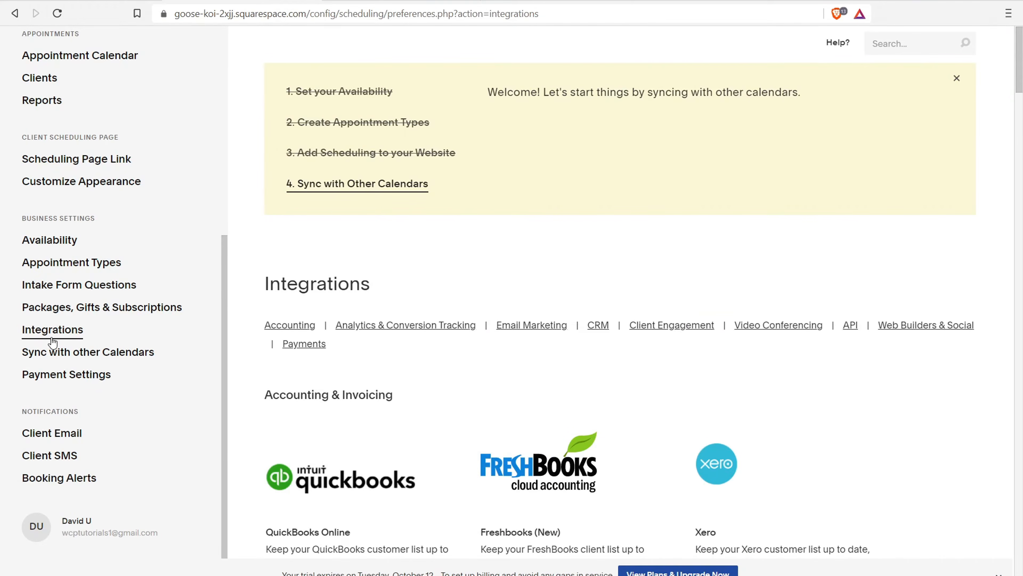
pyautogui.scroll(-5, 524, 265)
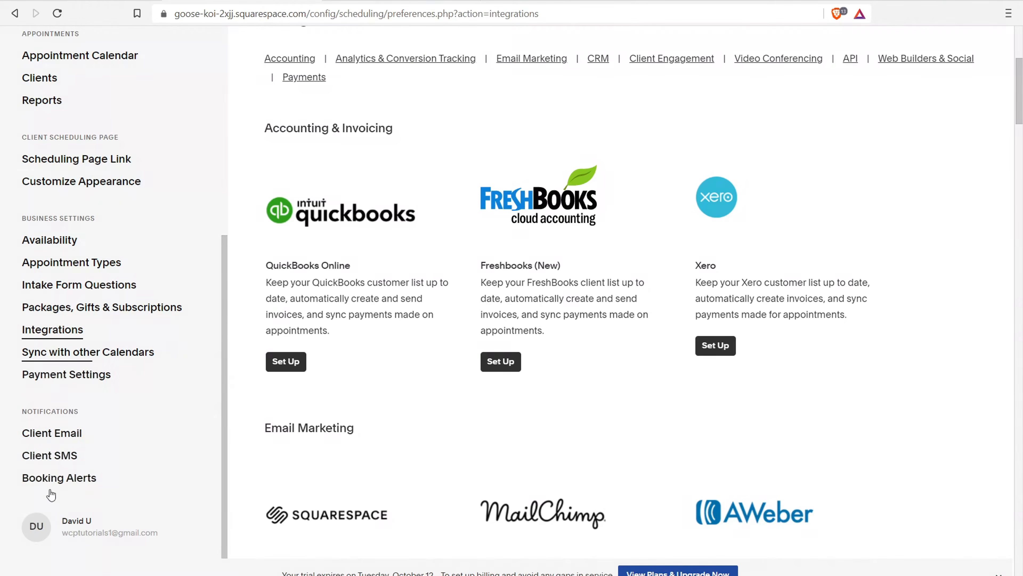
pyautogui.click(56, 433)
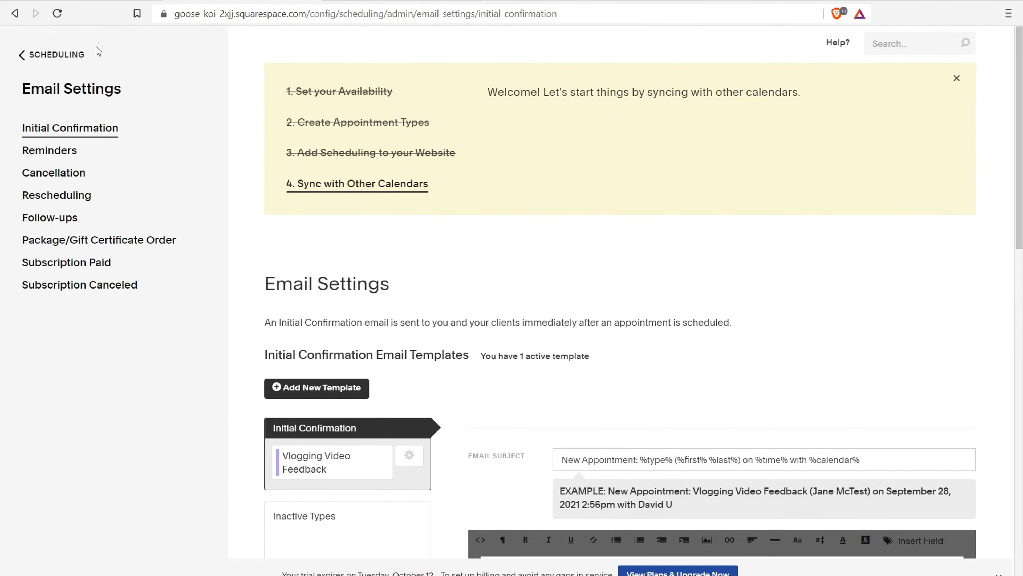
# Review the Reminder 1 email timing (24 hours before, clients only), then return to the main Scheduling page
pyautogui.click(31, 153)
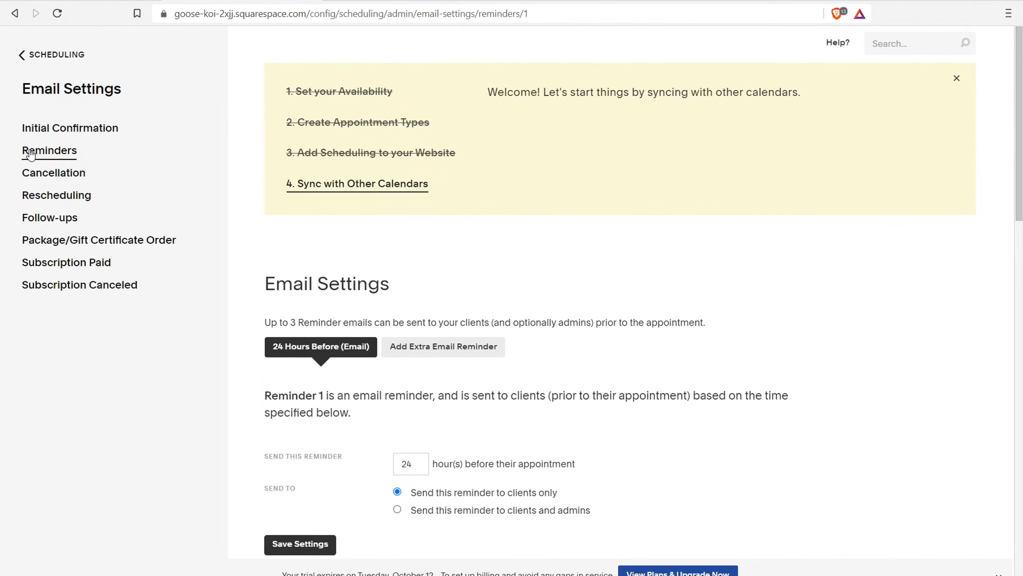
pyautogui.moveTo(279, 324); pyautogui.dragTo(358, 324)
pyautogui.scroll(-5, 267, 243)
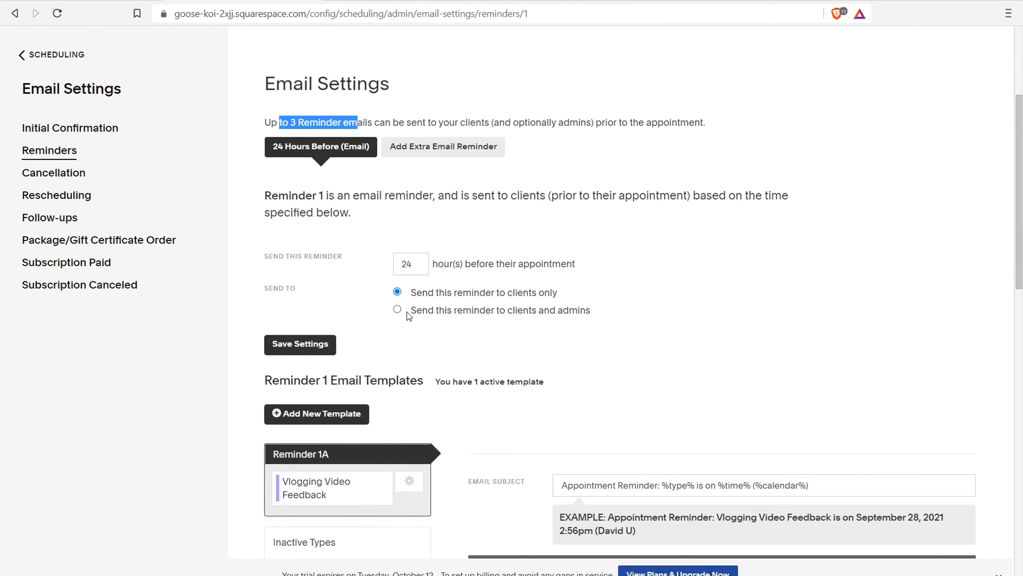
pyautogui.moveTo(460, 264); pyautogui.dragTo(579, 265)
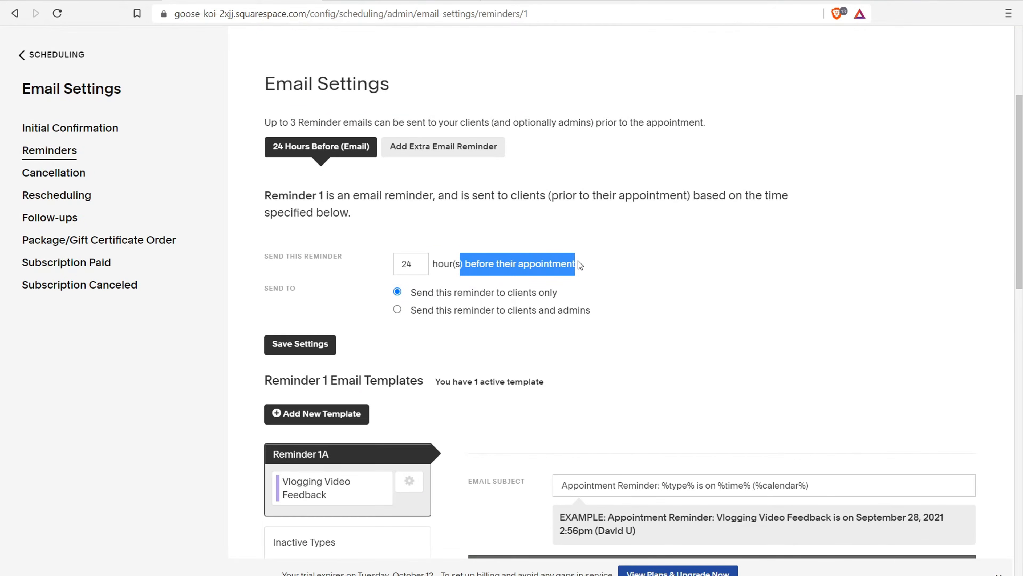
pyautogui.scroll(-20, 552, 219)
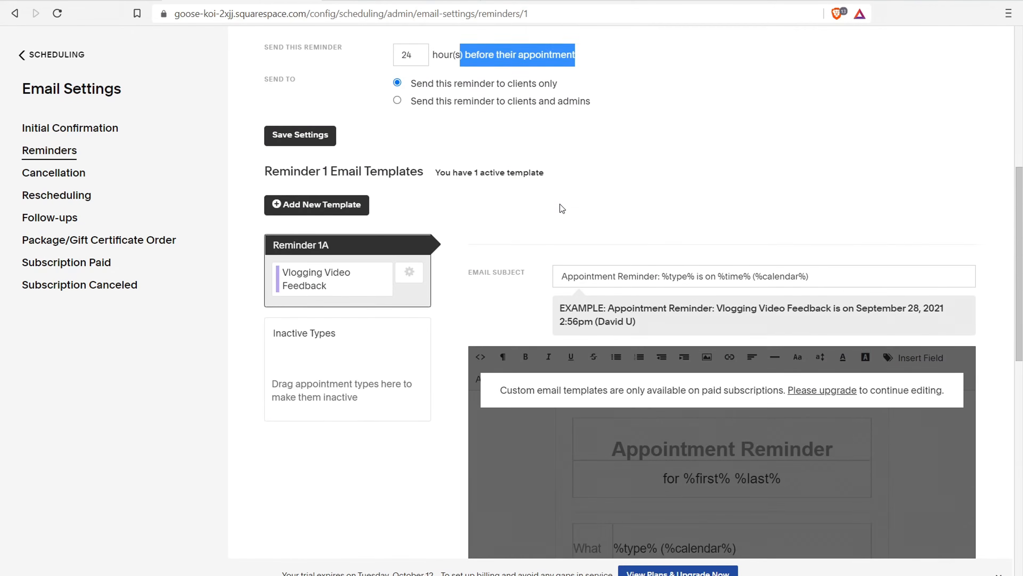
pyautogui.scroll(10, 502, 236)
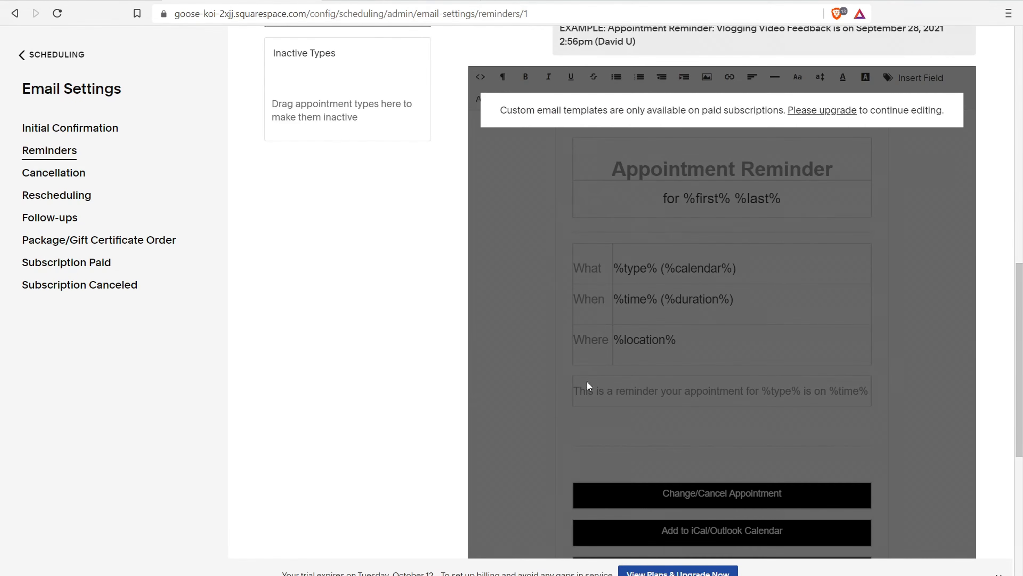
pyautogui.scroll(-10, 712, 289)
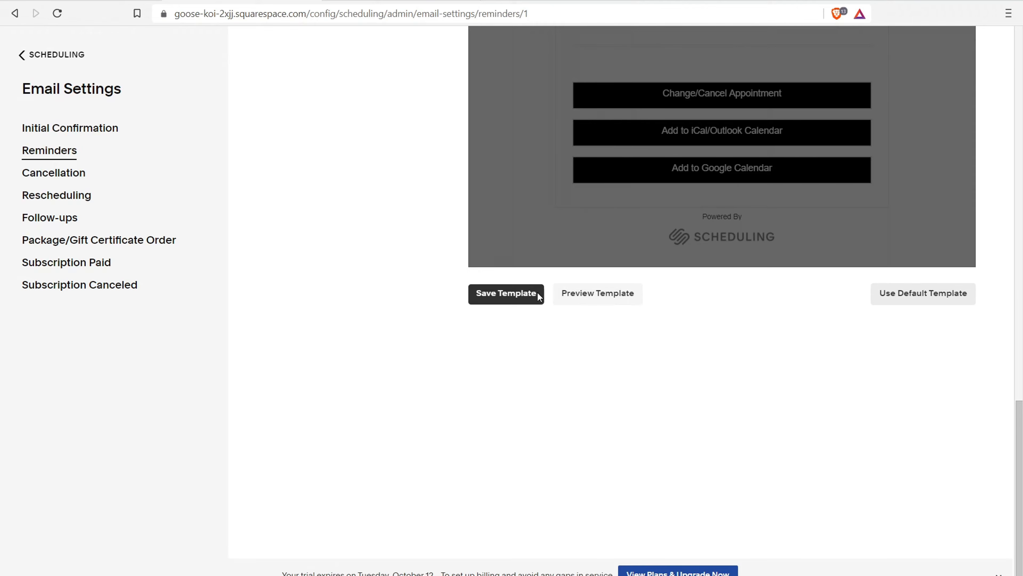
pyautogui.scroll(10, 722, 290)
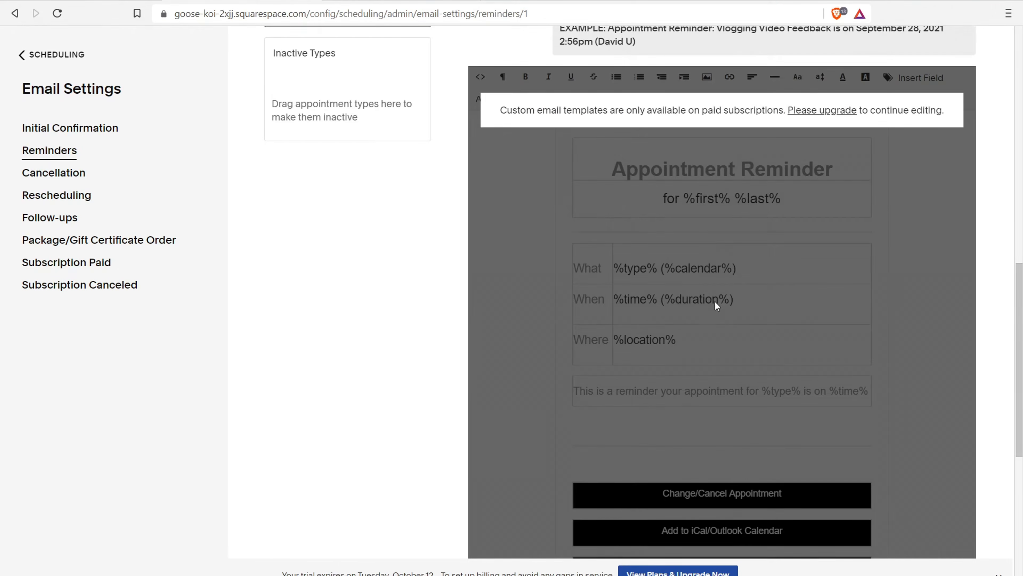
pyautogui.scroll(5, 702, 238)
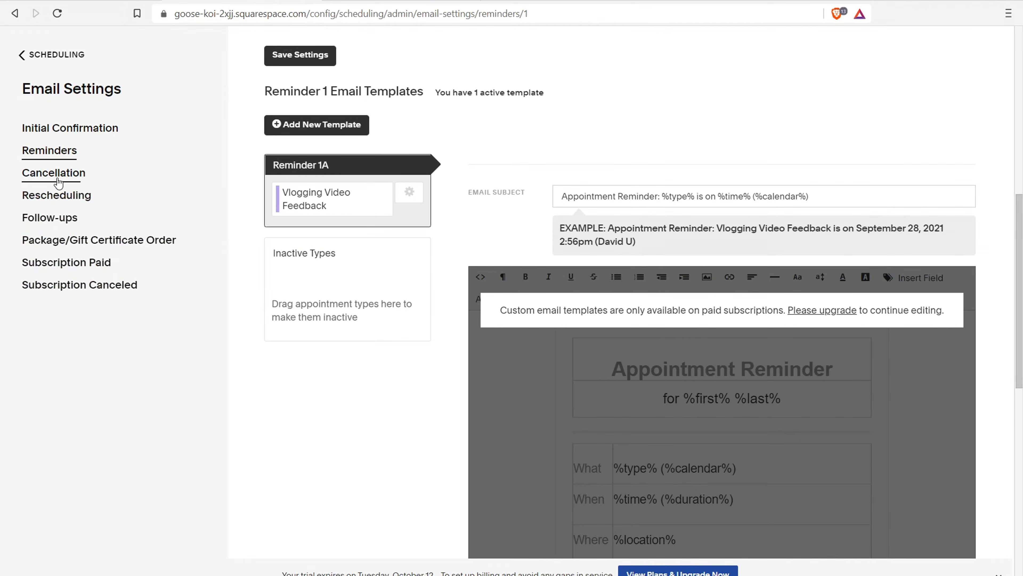
pyautogui.click(23, 56)
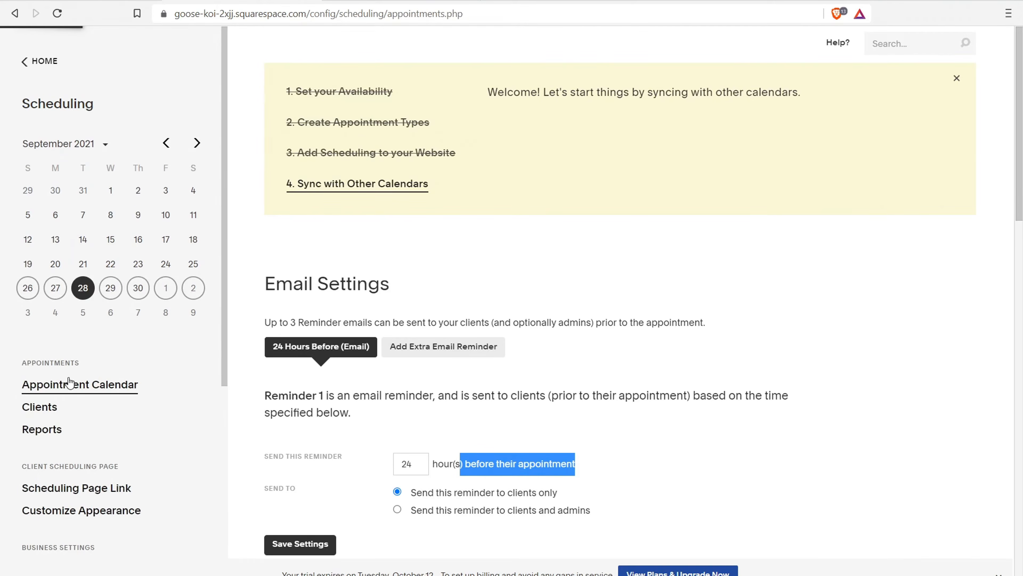
pyautogui.click(123, 384)
# Open Booking Alerts and highlight the appointment notification and weekly summary email options
pyautogui.scroll(-1, 74, 367)
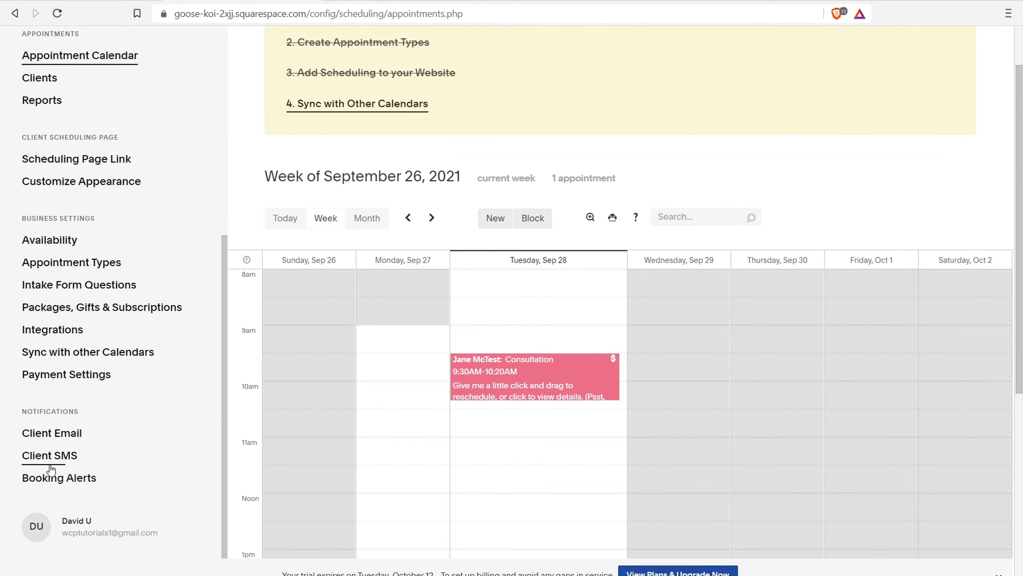
pyautogui.click(57, 479)
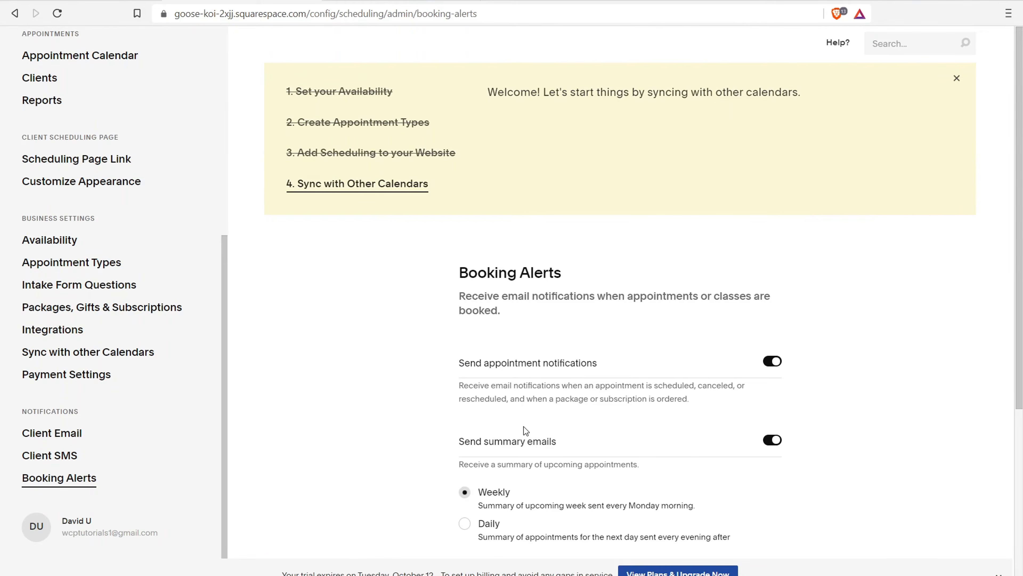
pyautogui.moveTo(480, 366); pyautogui.dragTo(629, 352)
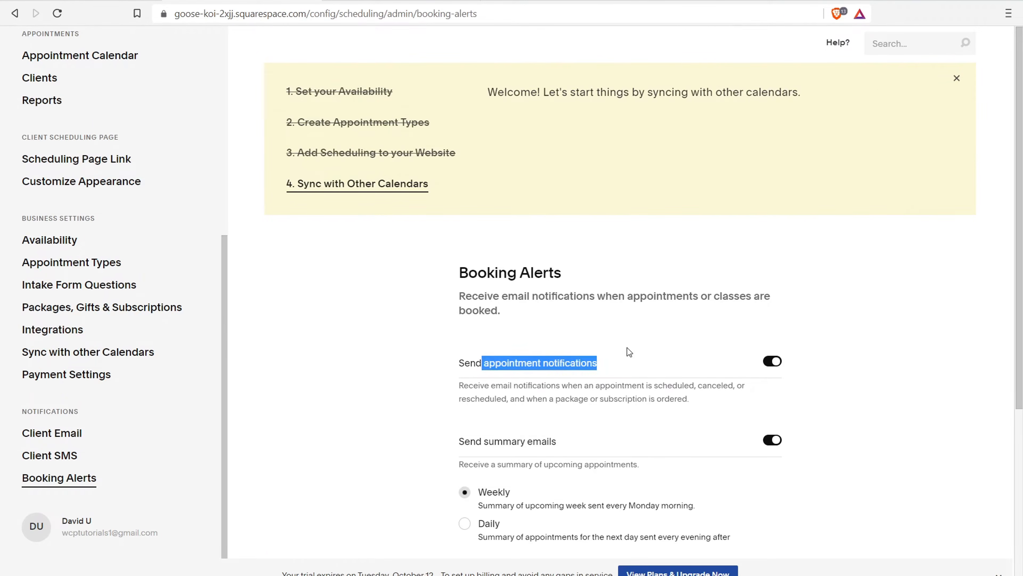
pyautogui.moveTo(470, 442); pyautogui.dragTo(563, 448)
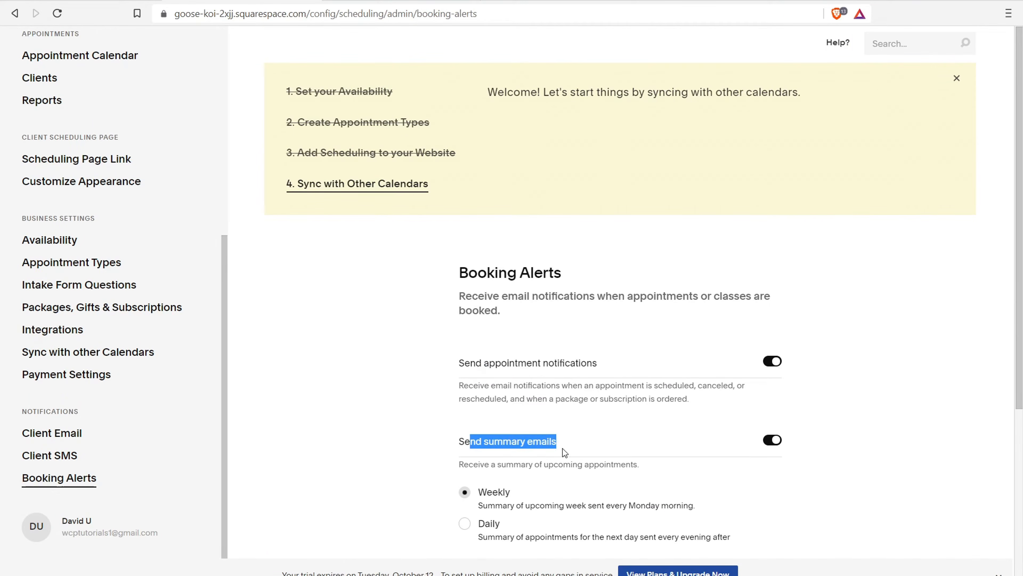
pyautogui.scroll(-3, 559, 427)
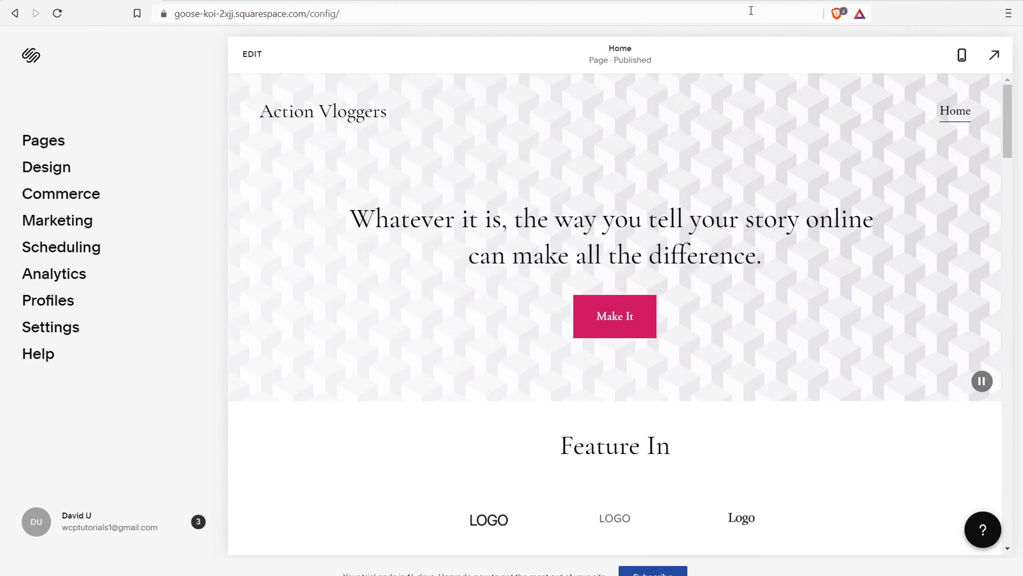
# In the Pages panel, begin adding a new page to Main Navigation
pyautogui.click(52, 141)
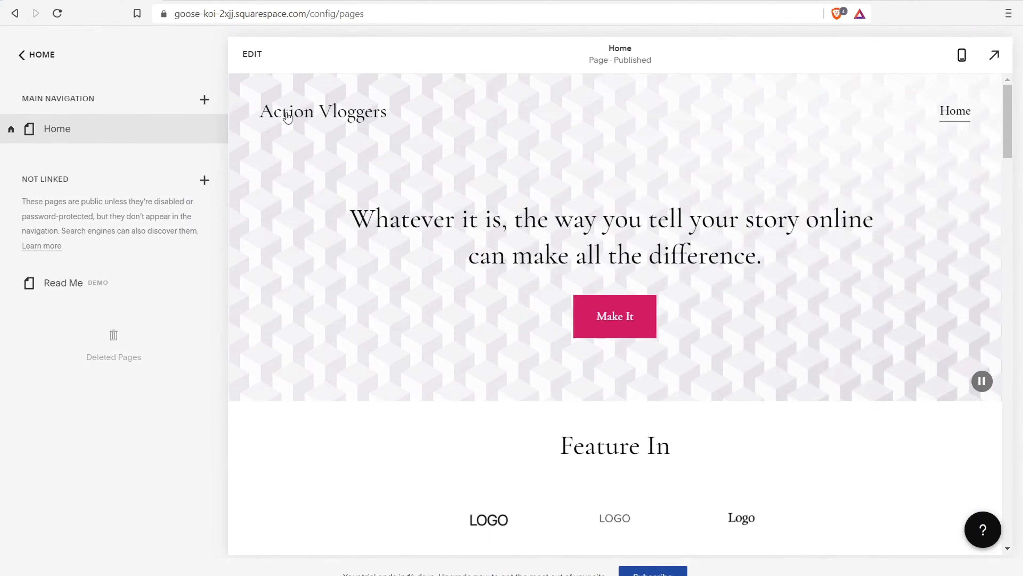
pyautogui.click(204, 100)
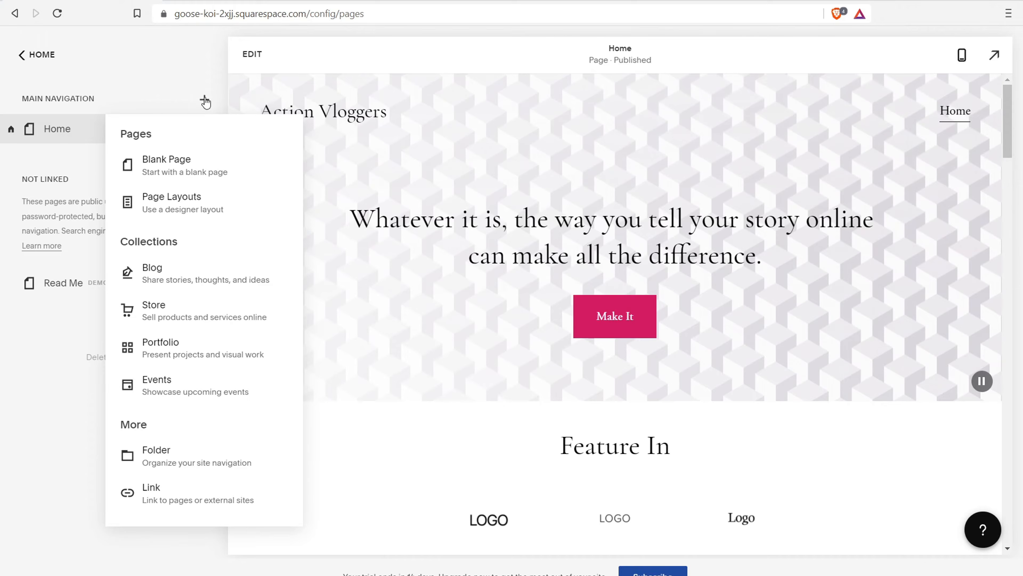
# Add a Blog collection page with the Blog 2 layout and open it for editing
pyautogui.click(171, 275)
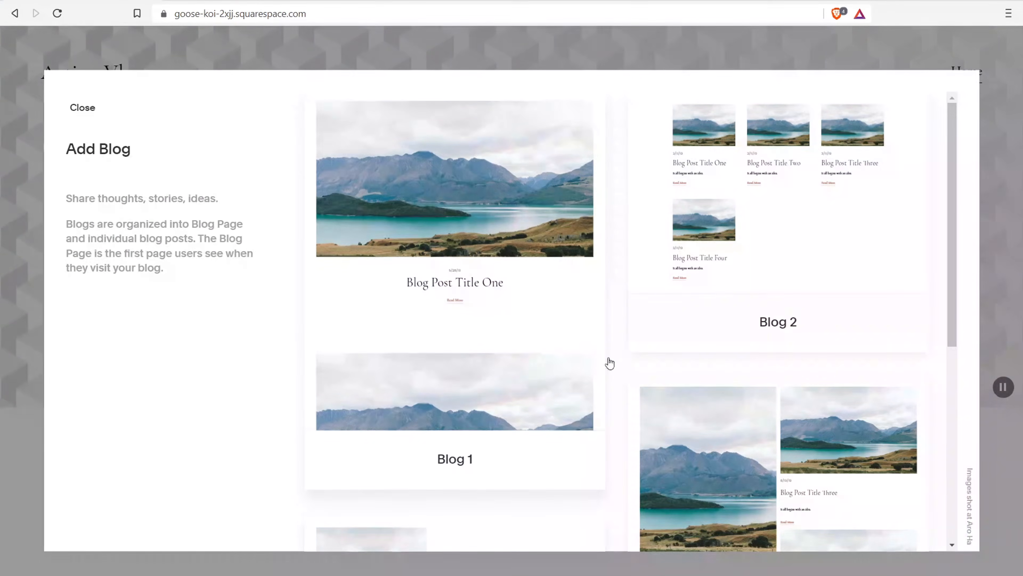
pyautogui.scroll(-5, 622, 244)
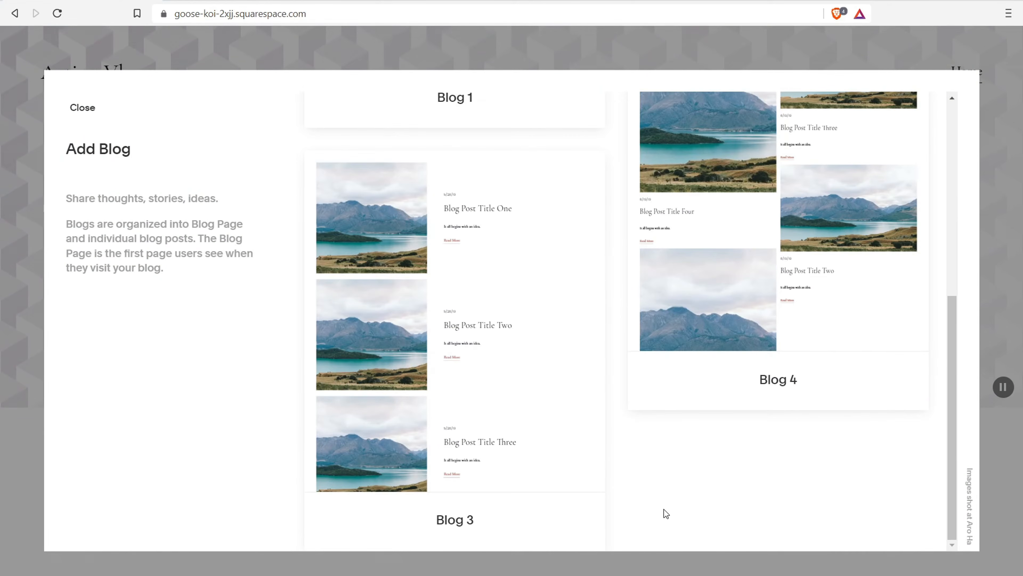
pyautogui.scroll(8, 681, 440)
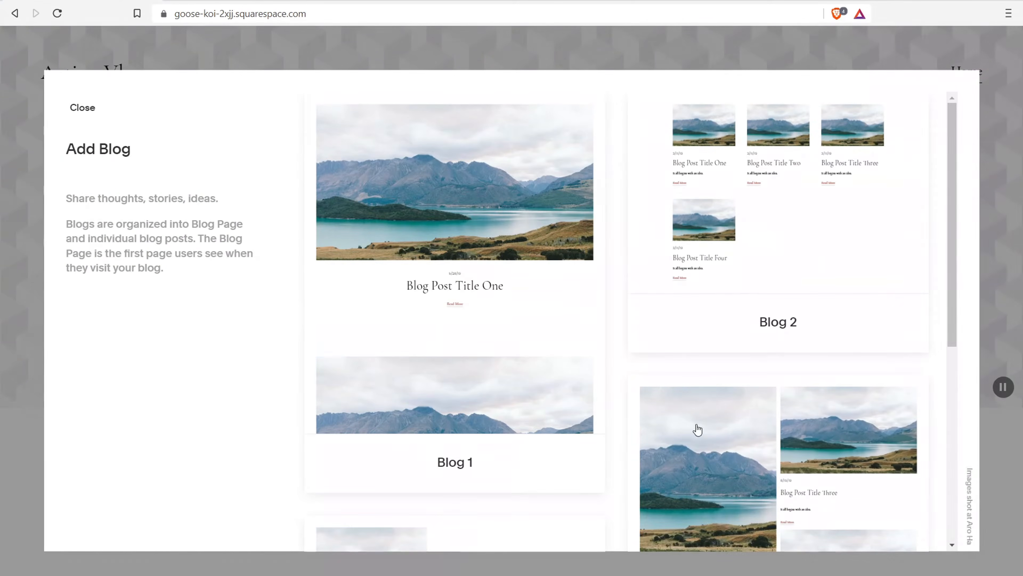
pyautogui.click(786, 211)
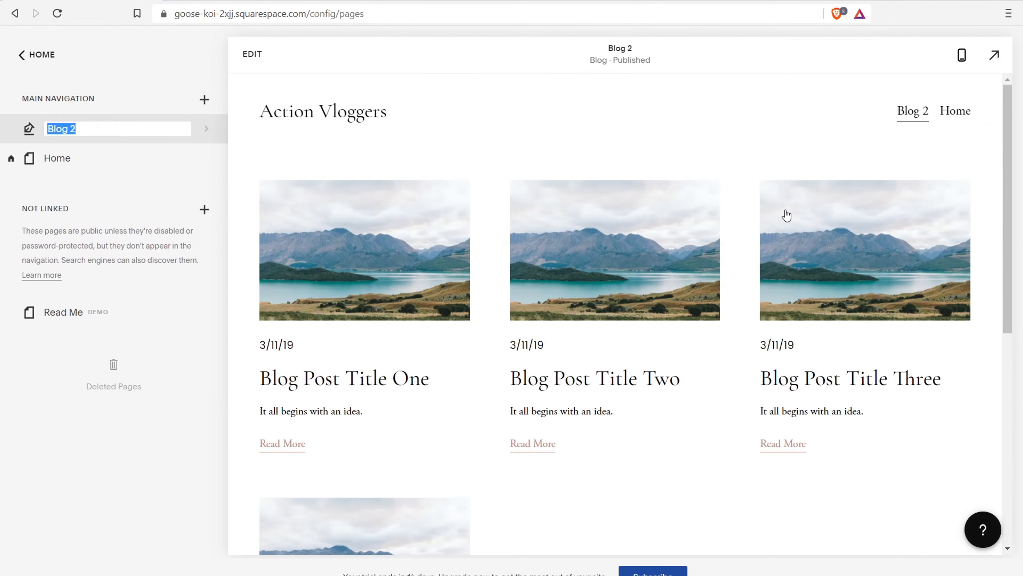
pyautogui.click(91, 132)
pyautogui.click(253, 56)
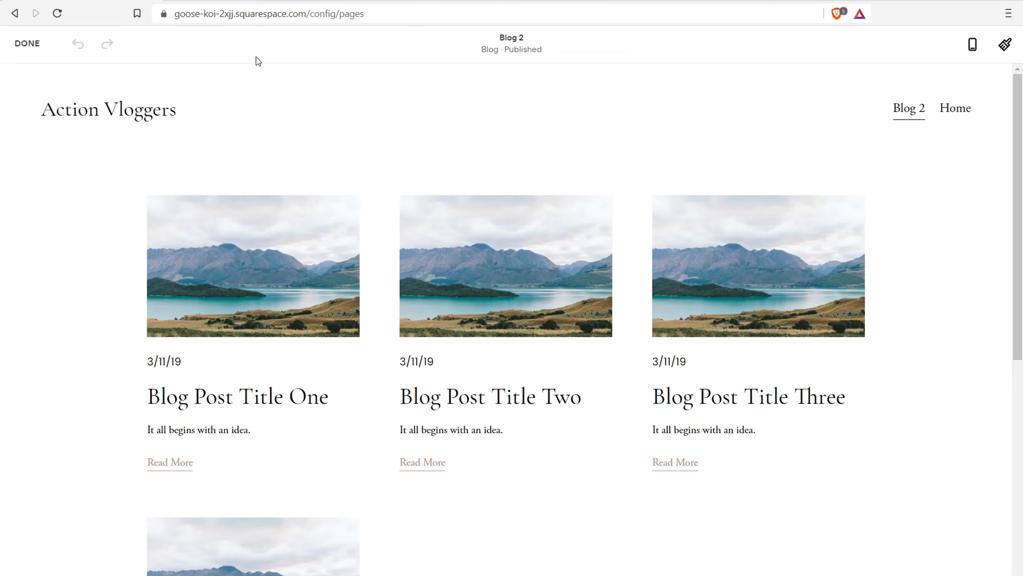
# Browse the four sample posts, Blog Post Title One to Four, in the Blog page editor
pyautogui.click(861, 189)
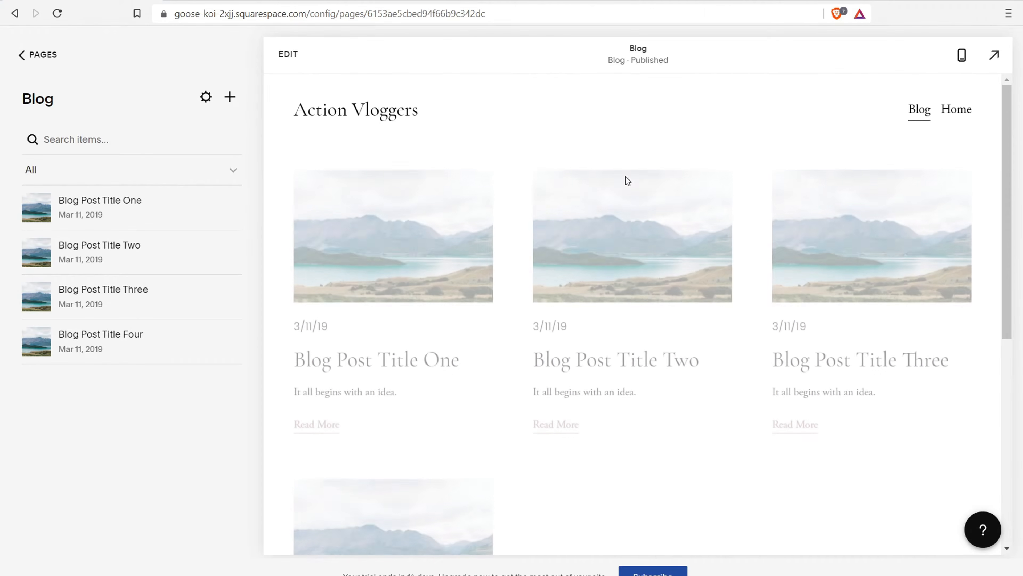
pyautogui.click(288, 54)
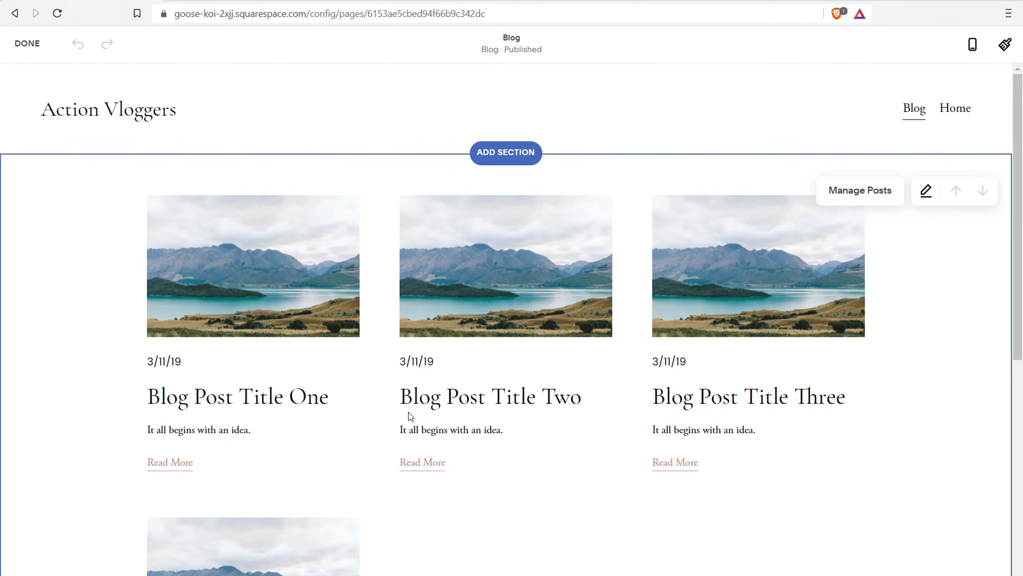
pyautogui.scroll(-5, 409, 412)
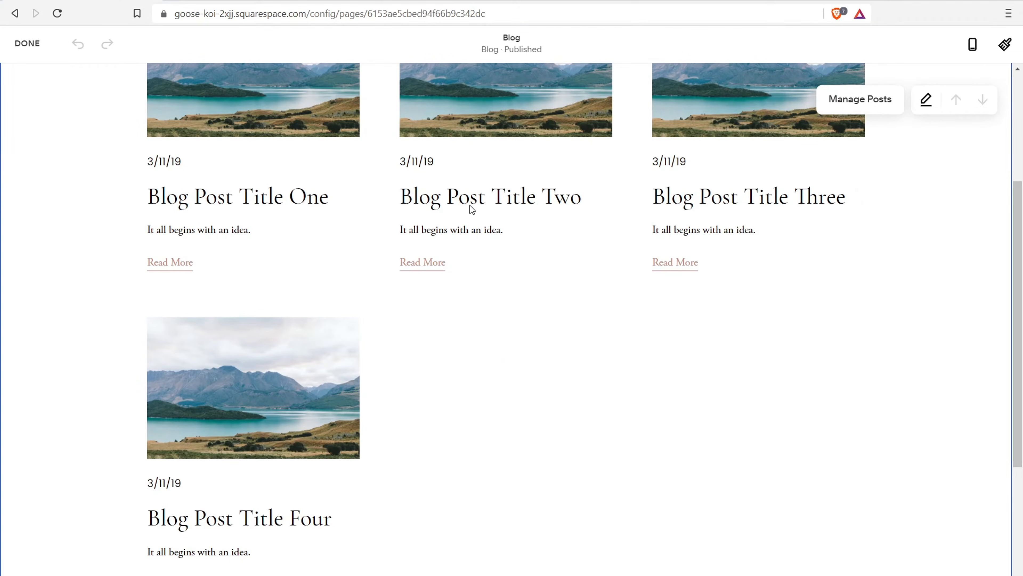
pyautogui.scroll(5, 471, 206)
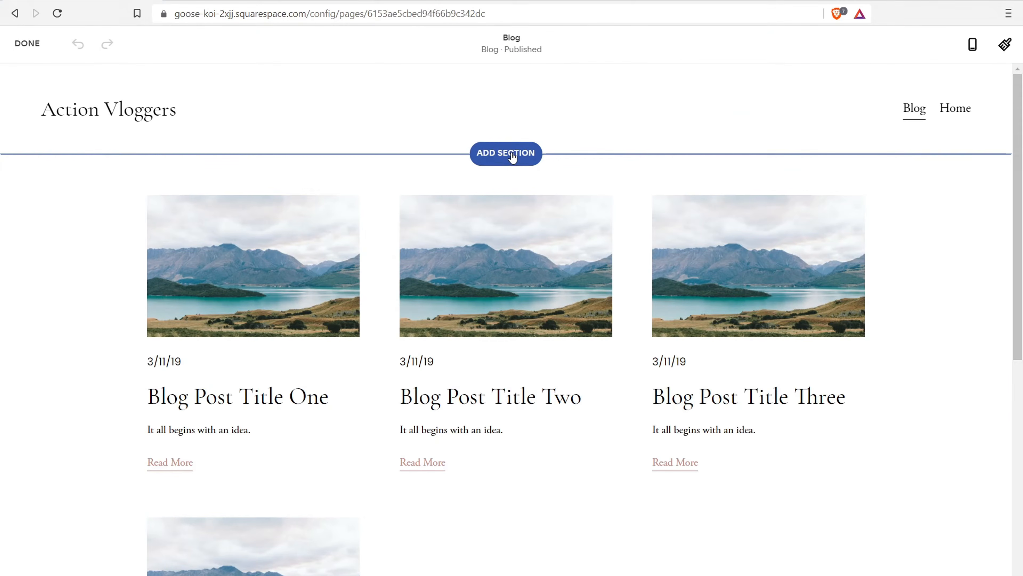
# Insert a centered text section with the 'Make it stand out.' heading above the blog posts
pyautogui.click(512, 157)
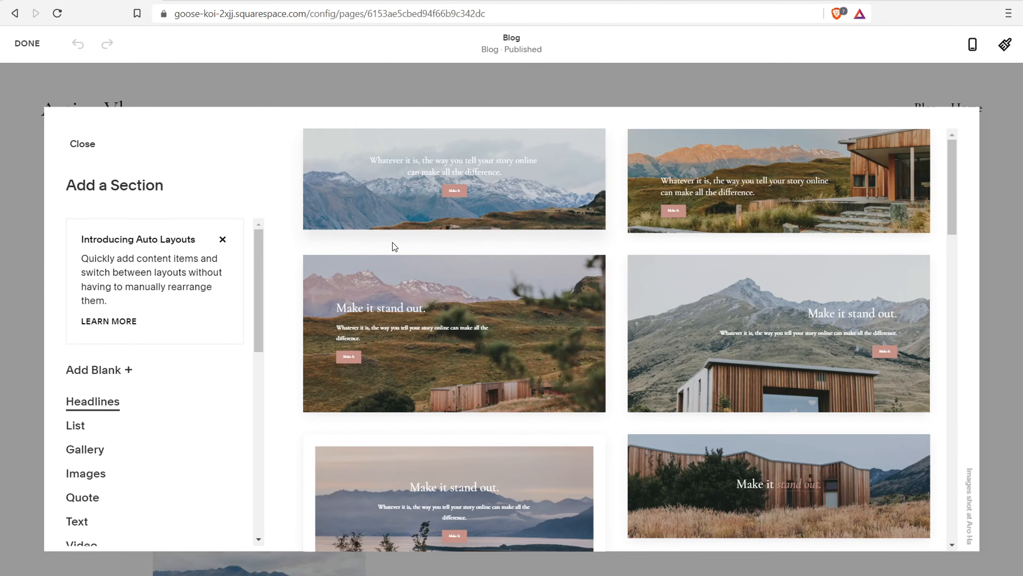
pyautogui.moveTo(254, 287); pyautogui.dragTo(258, 329)
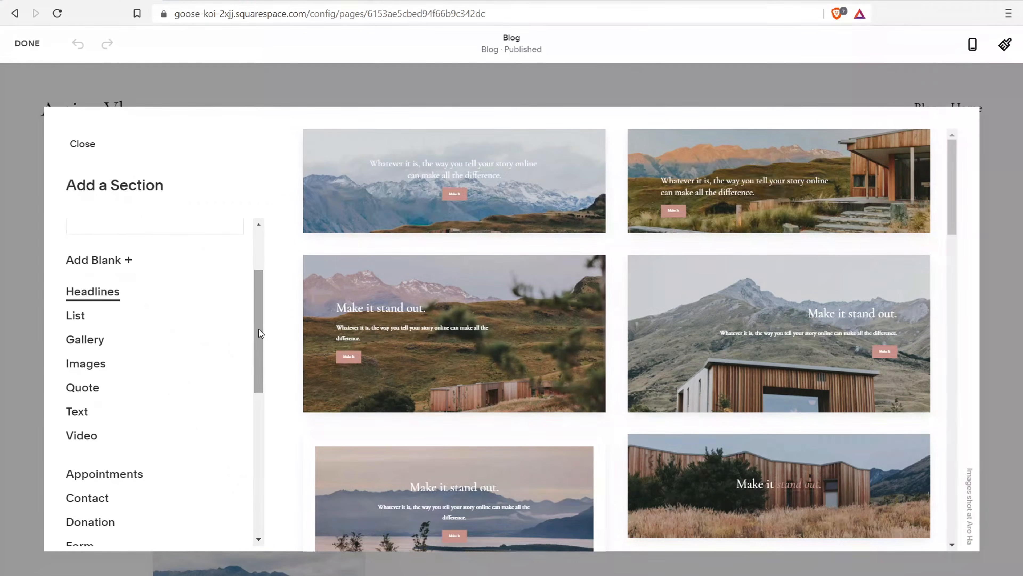
pyautogui.click(79, 413)
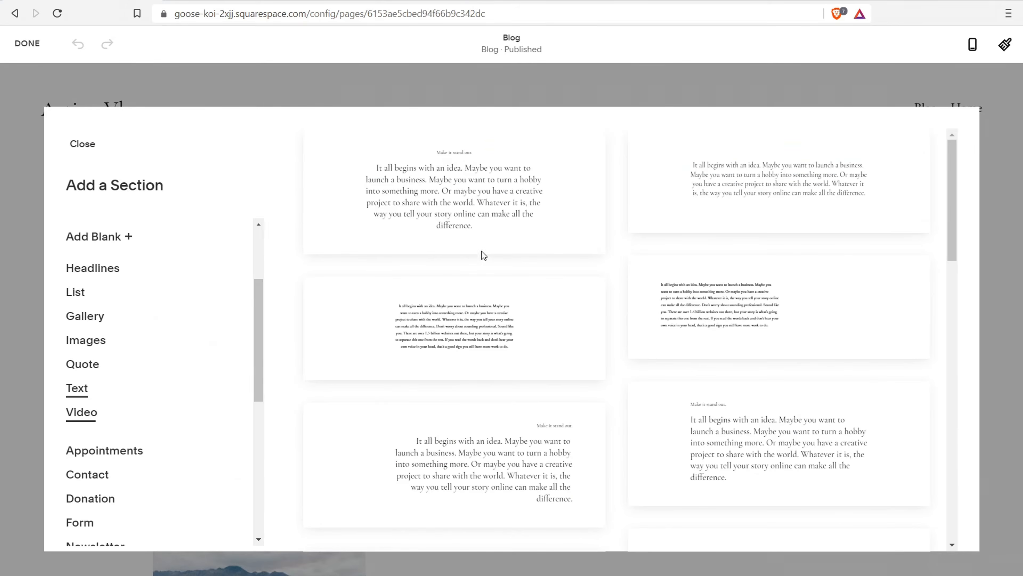
pyautogui.scroll(-5, 484, 255)
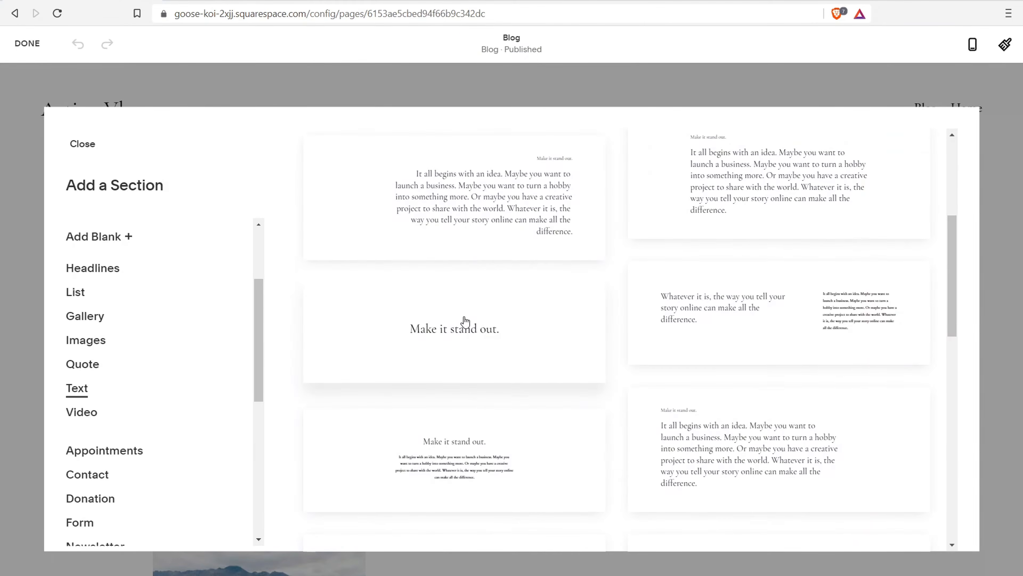
pyautogui.click(466, 321)
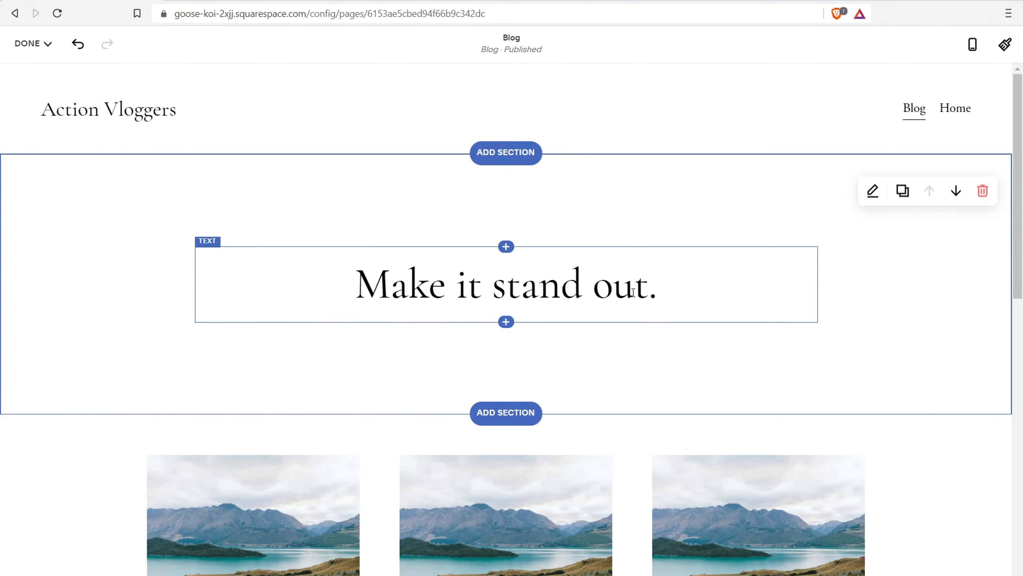
# Replace the sample heading text with 'Action Vloggers Blog'
pyautogui.click(689, 279)
pyautogui.moveTo(690, 279); pyautogui.dragTo(349, 298)
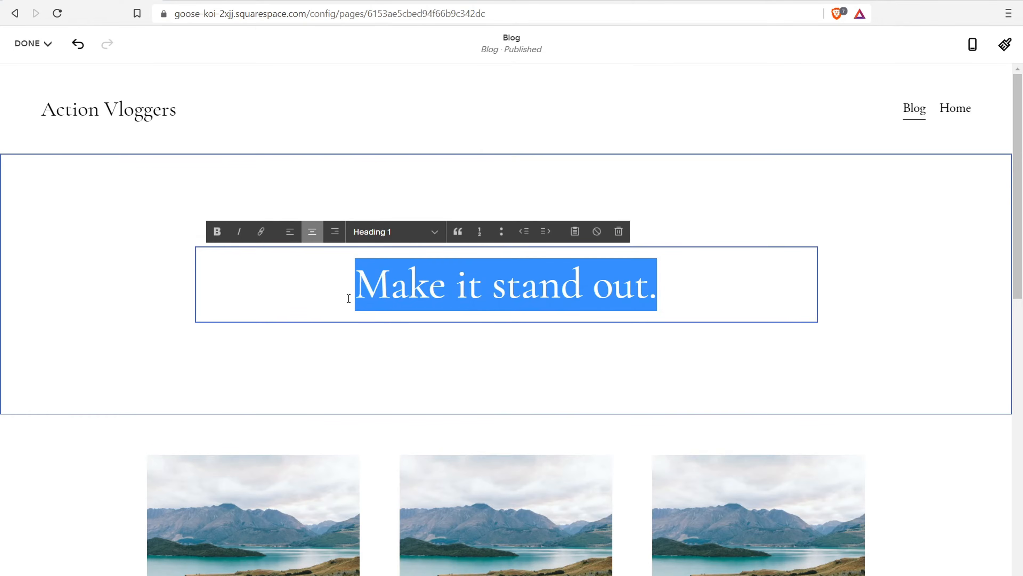
pyautogui.press('BackSpace')
pyautogui.write('Vlo')
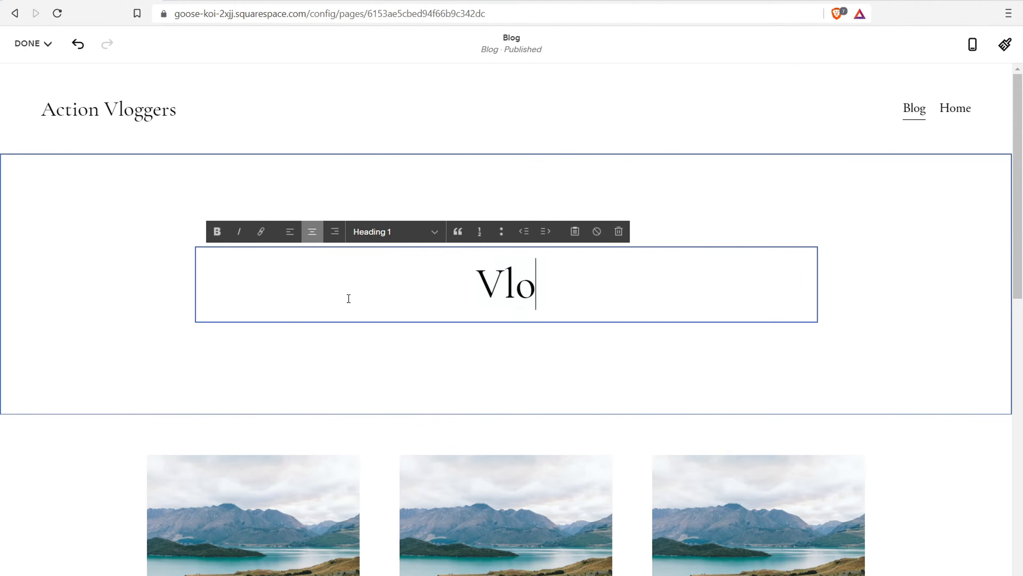
pyautogui.write('gging Blog')
pyautogui.press('BackSpace')
pyautogui.press('BackSpace')
pyautogui.press('BackSpace')
pyautogui.press('BackSpace')
pyautogui.press('BackSpace')
pyautogui.press('BackSpace')
pyautogui.press('BackSpace')
pyautogui.press('BackSpace')
pyautogui.press('BackSpace')
pyautogui.press('BackSpace')
pyautogui.press('BackSpace')
pyautogui.press('BackSpace')
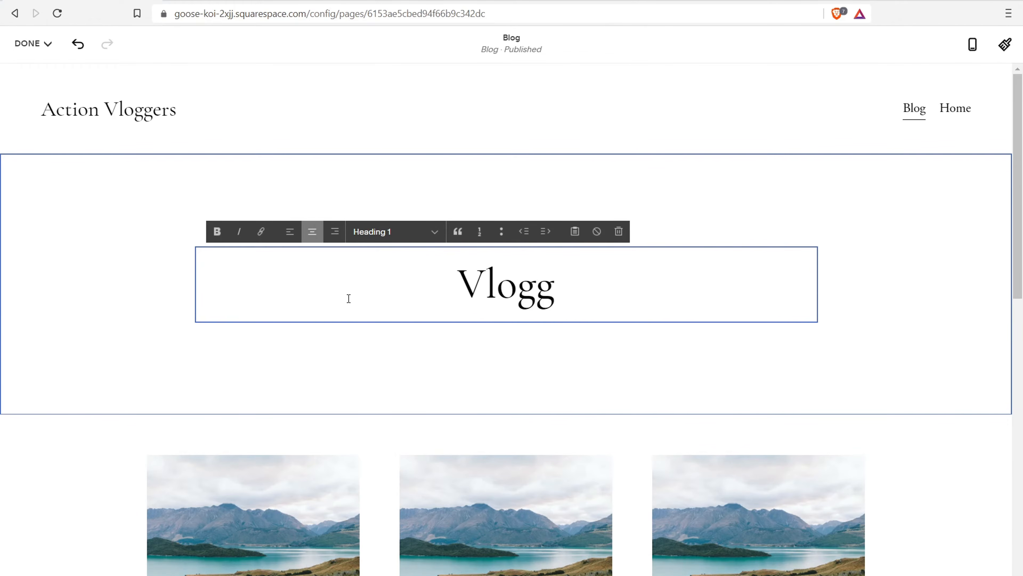
pyautogui.press('BackSpace')
pyautogui.write('A')
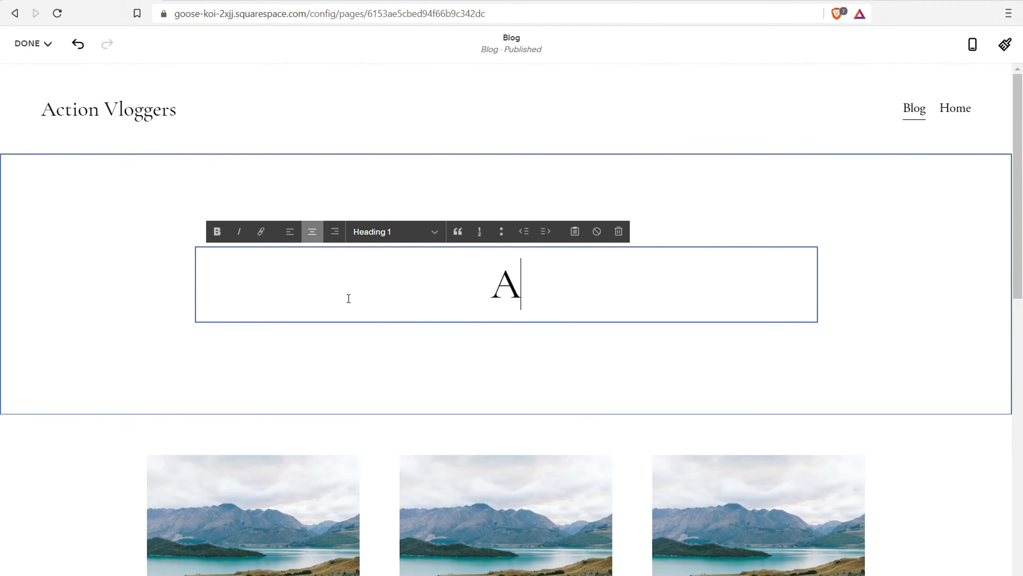
pyautogui.write('ction Vlogg')
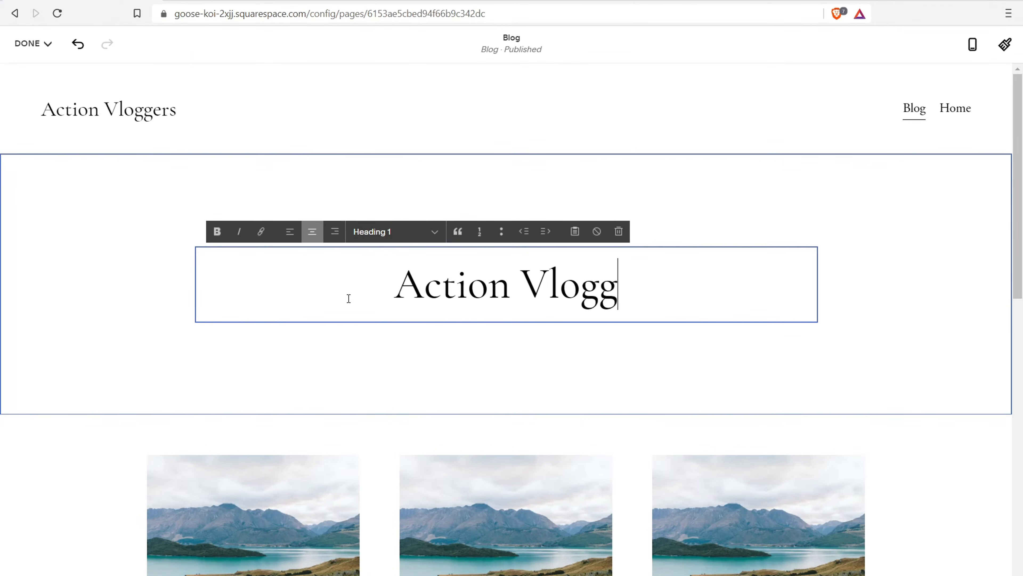
pyautogui.write('ers Blog')
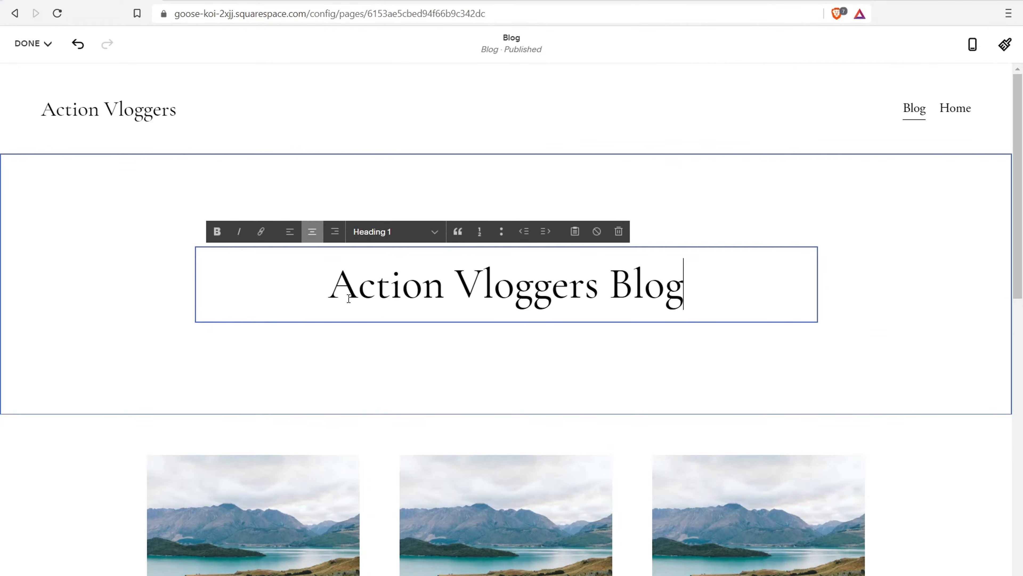
# Insert the lake-image Newsletter sign-up section below the blog post grid
pyautogui.scroll(-10, 989, 334)
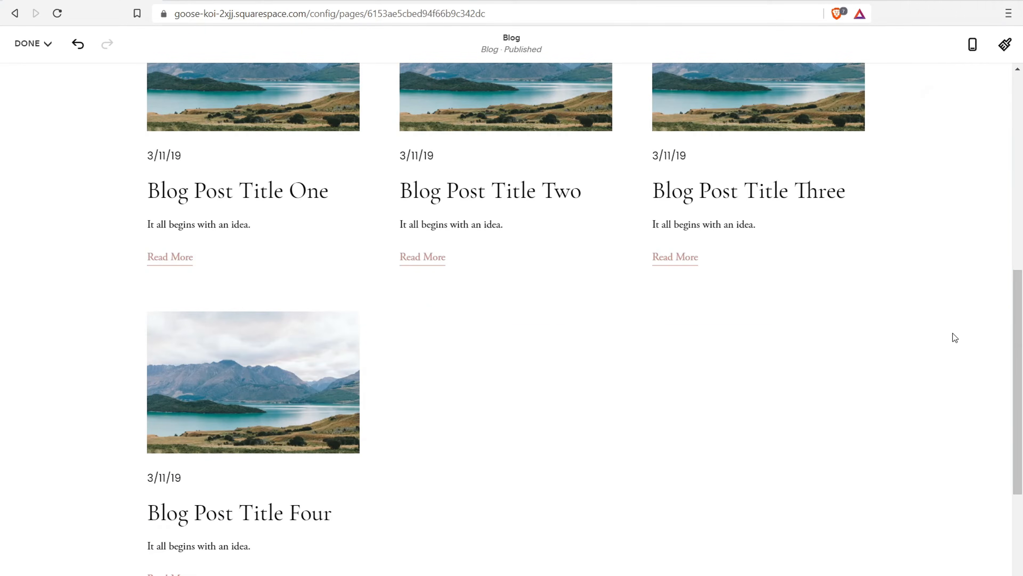
pyautogui.scroll(-5, 507, 388)
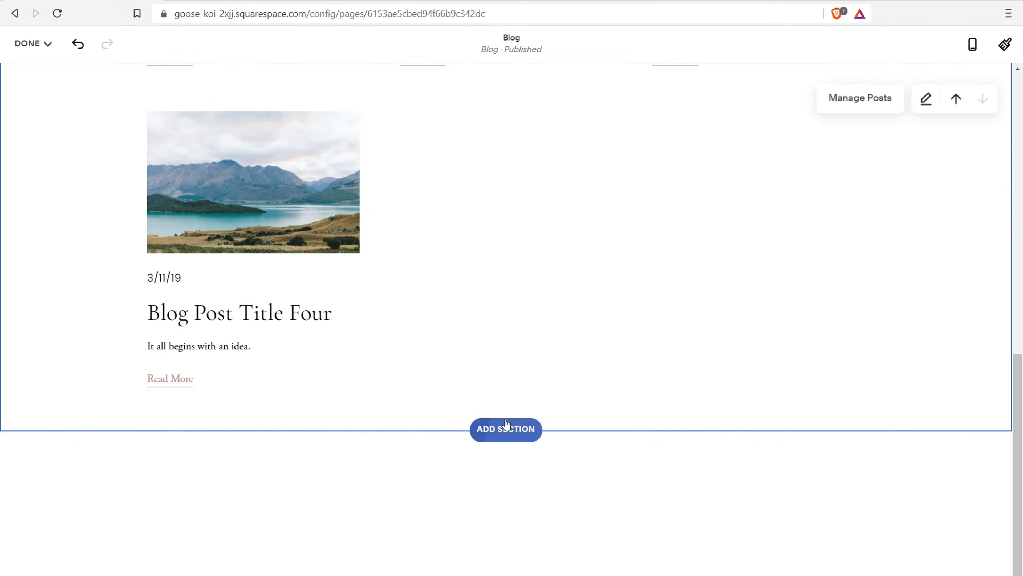
pyautogui.click(508, 427)
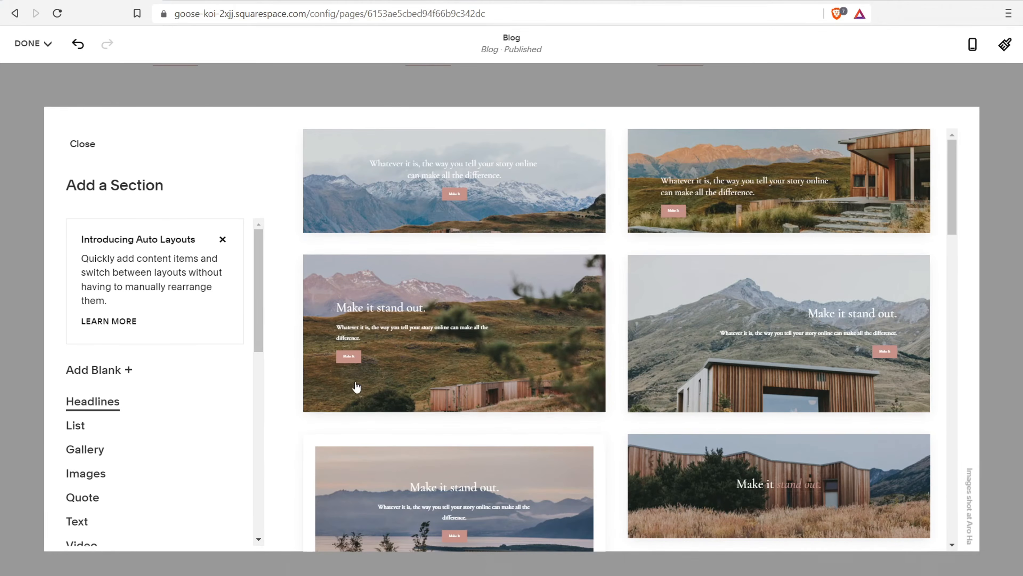
pyautogui.moveTo(258, 299); pyautogui.dragTo(256, 409)
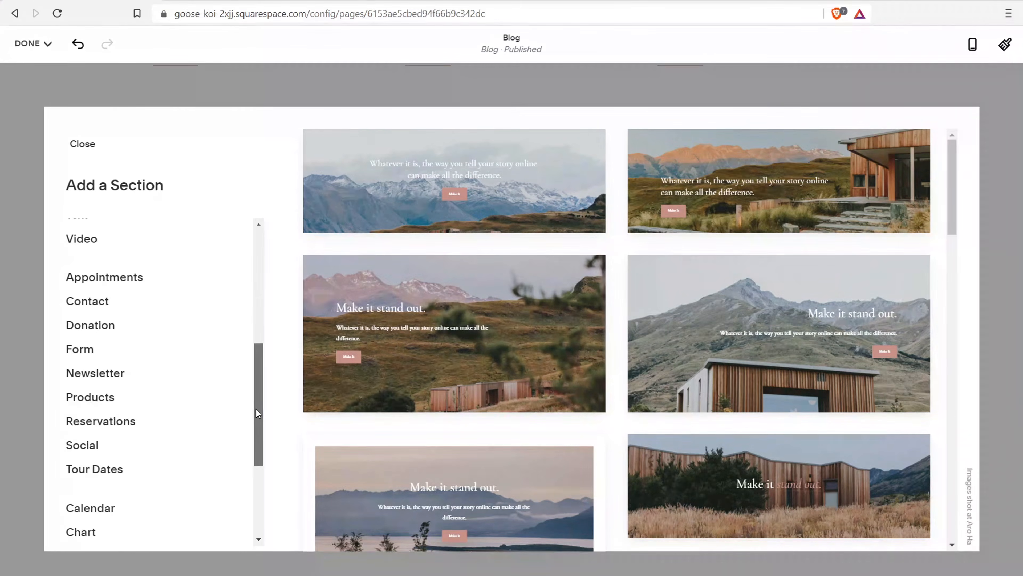
pyautogui.click(113, 376)
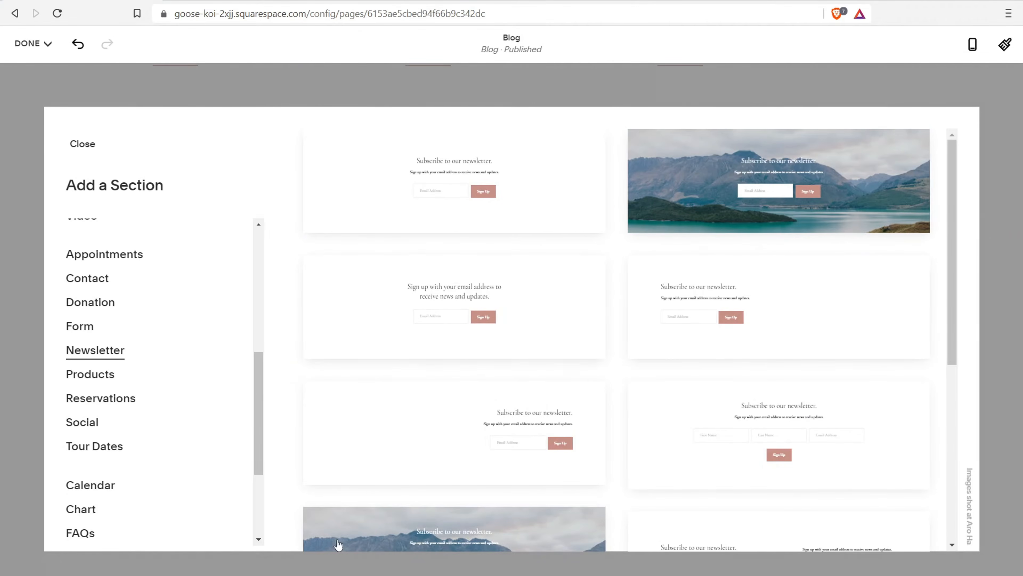
pyautogui.scroll(-6, 736, 291)
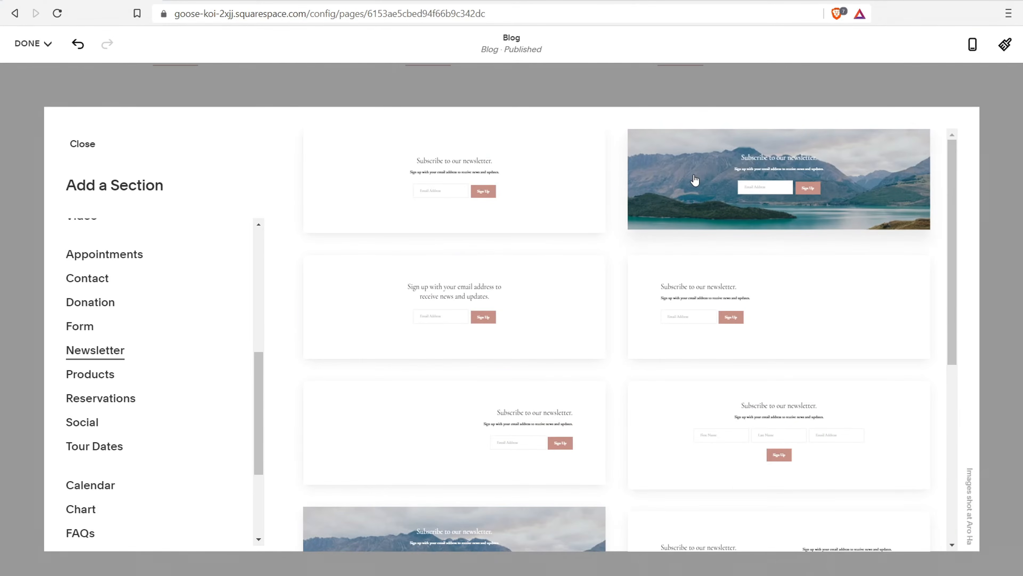
pyautogui.click(697, 178)
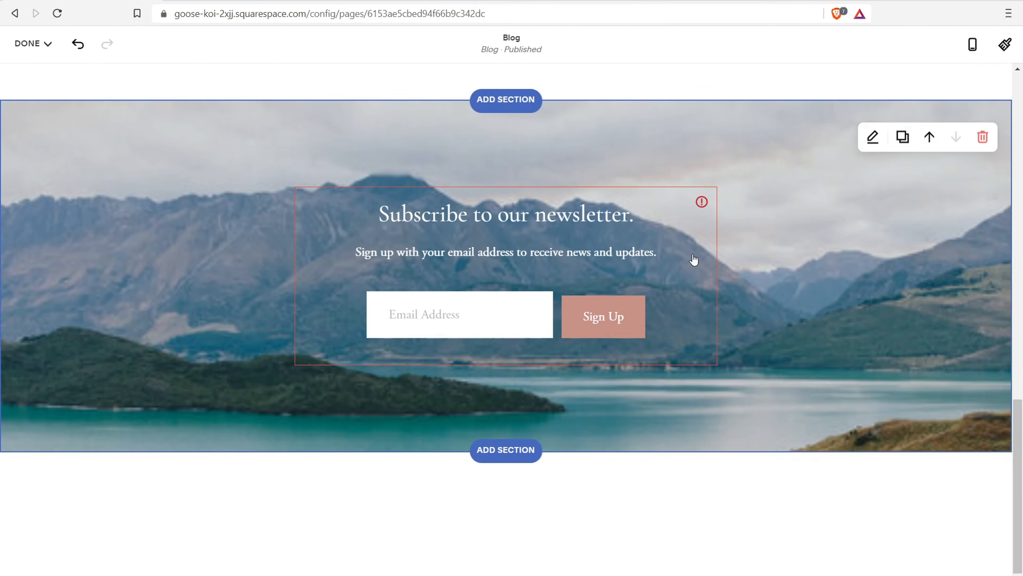
pyautogui.moveTo(1017, 526); pyautogui.dragTo(1017, 190)
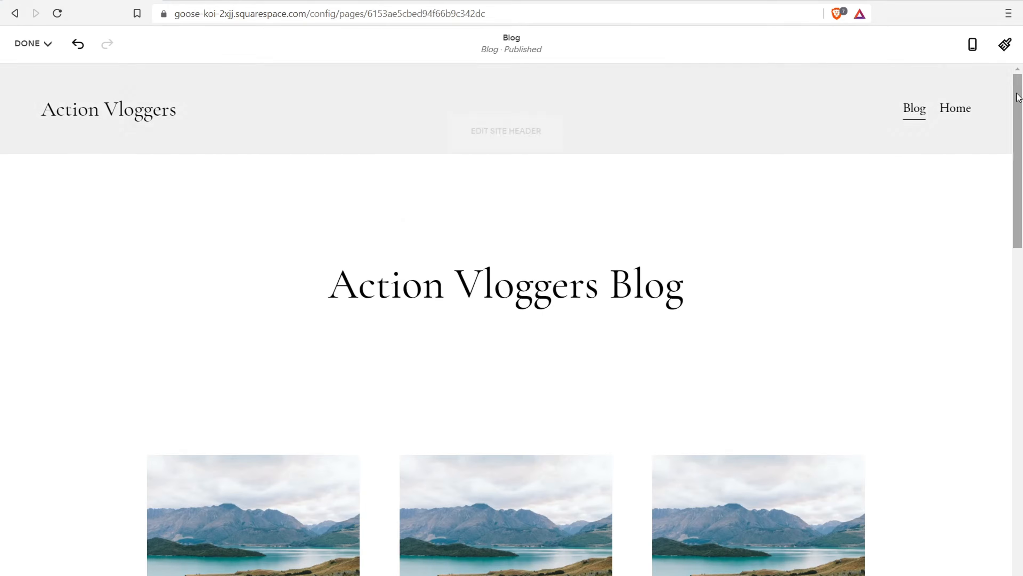
pyautogui.moveTo(1018, 117); pyautogui.dragTo(1021, 421)
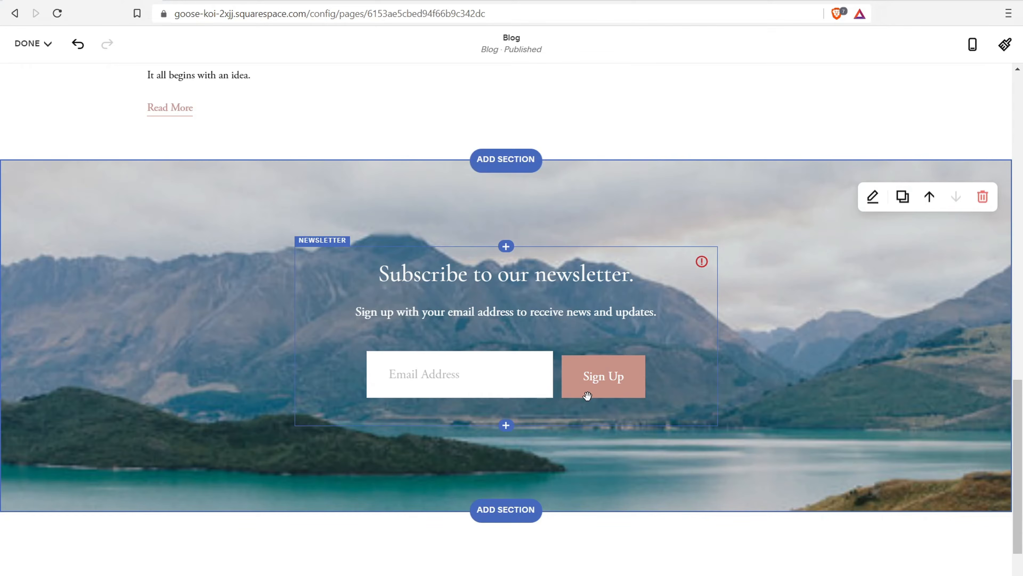
pyautogui.scroll(-2, 587, 396)
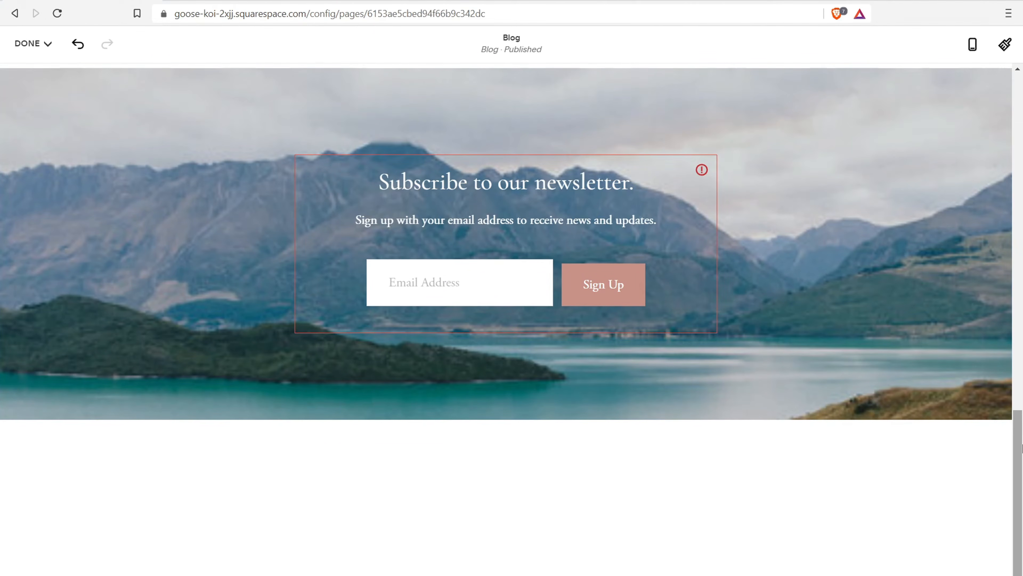
pyautogui.moveTo(1015, 503); pyautogui.dragTo(1019, 257)
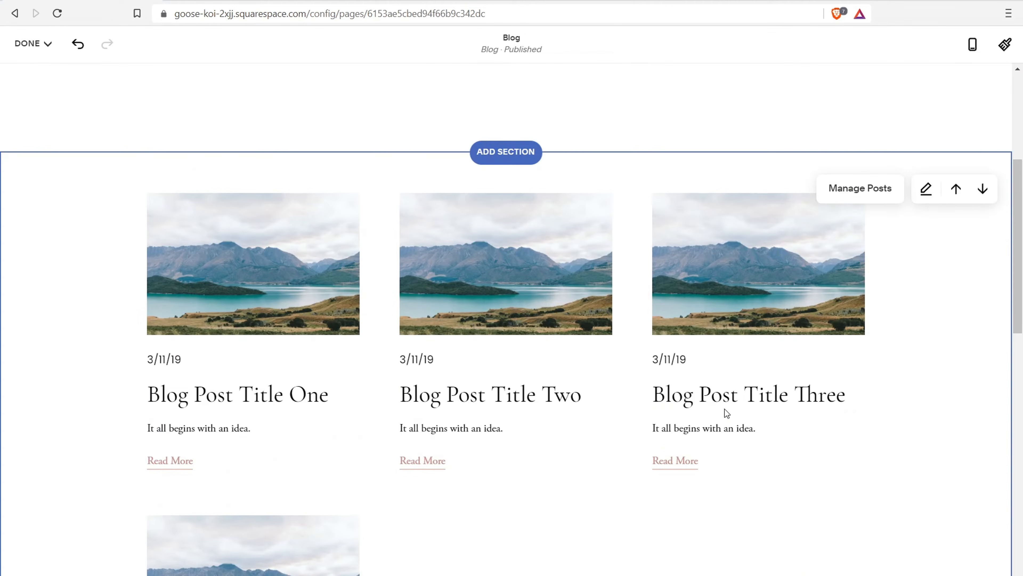
# Set the blog grid's horizontal spacing to 48px while keeping 3 columns
pyautogui.click(926, 188)
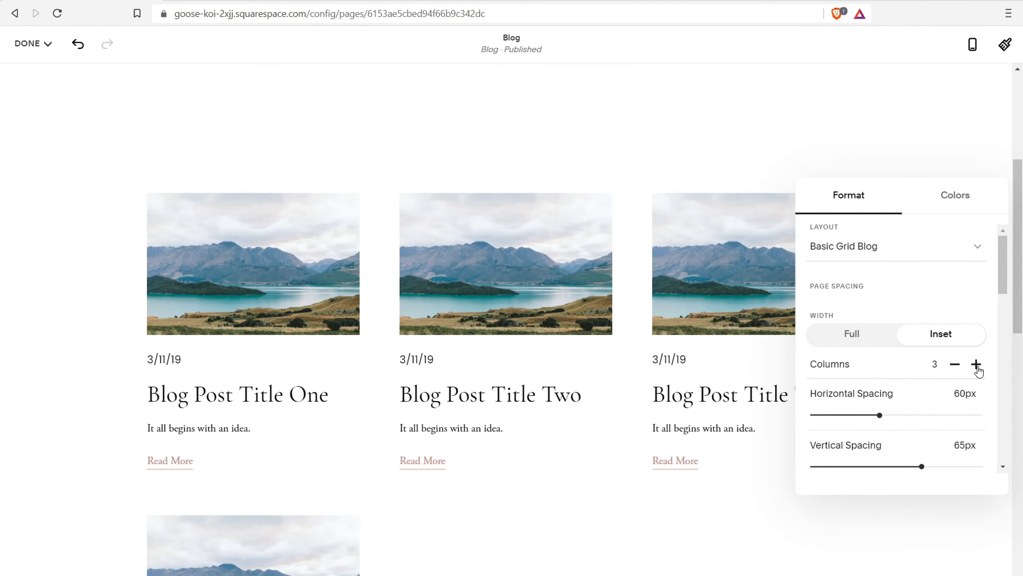
pyautogui.click(955, 364)
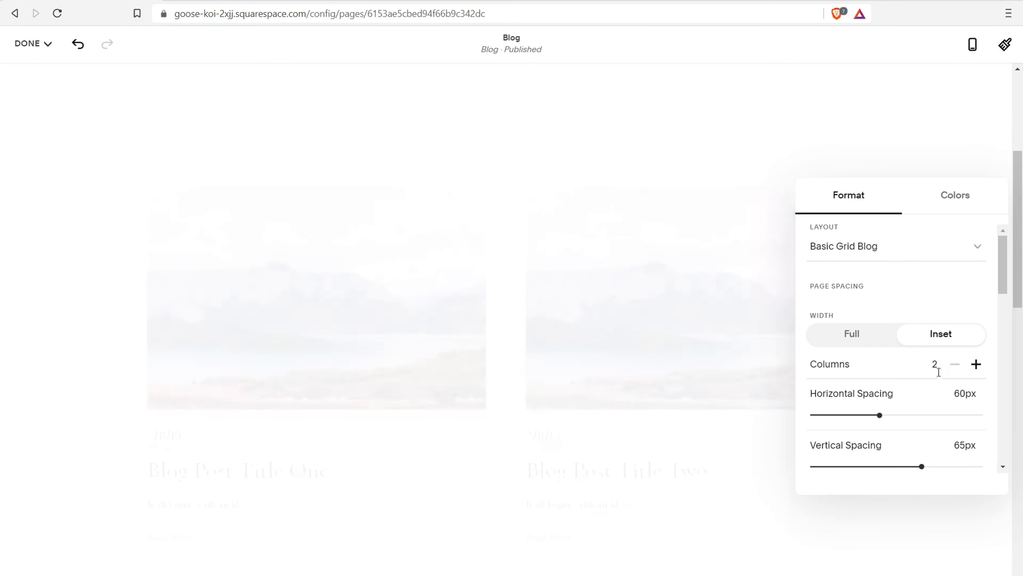
pyautogui.scroll(-6, 644, 290)
pyautogui.scroll(-10, 658, 296)
pyautogui.scroll(15, 637, 294)
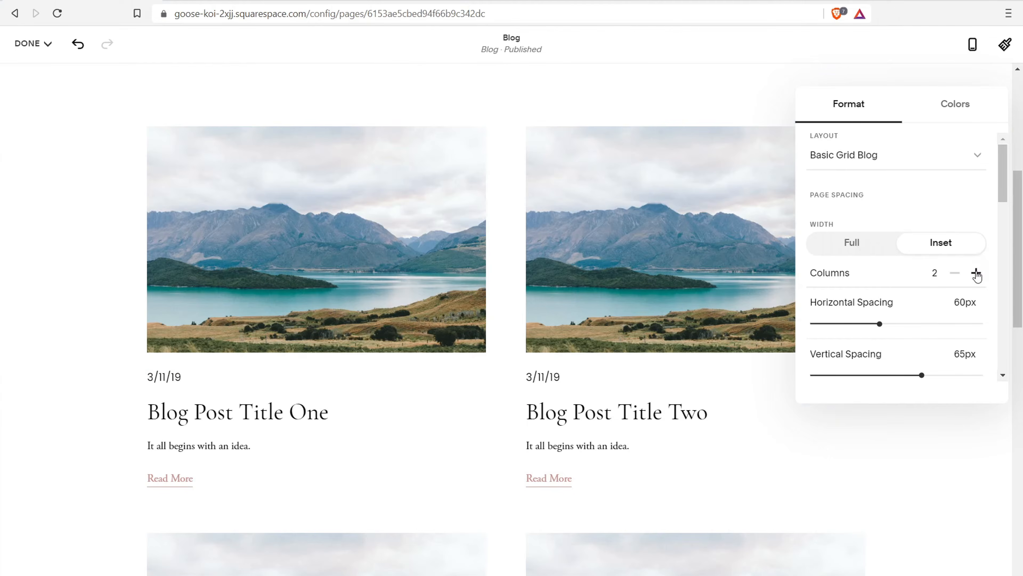
pyautogui.click(976, 274)
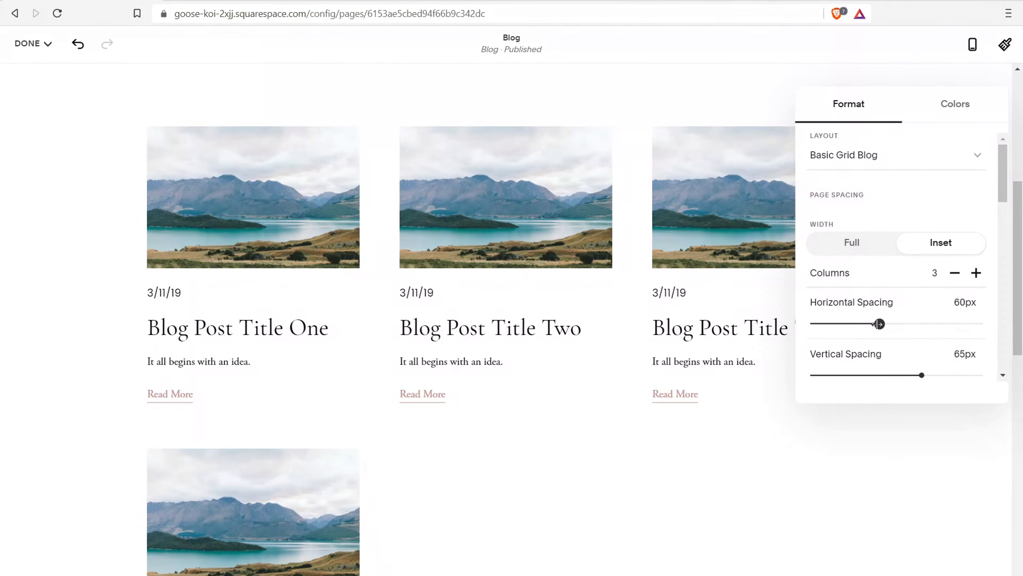
pyautogui.moveTo(865, 323)
pyautogui.mouseDown()
pyautogui.moveTo(850, 324)
pyautogui.moveTo(866, 323)
pyautogui.mouseUp()
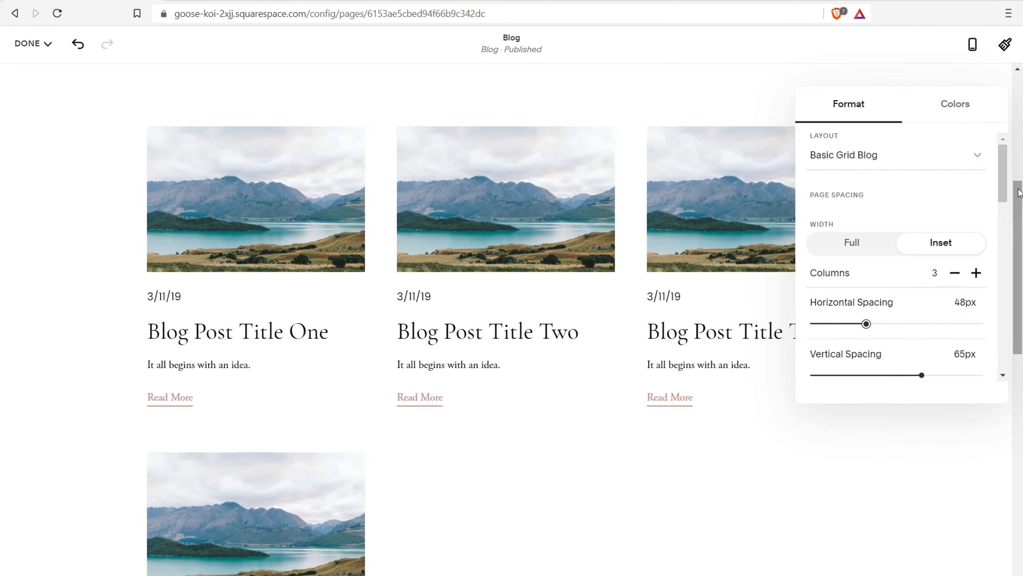
pyautogui.moveTo(1004, 178)
pyautogui.mouseDown()
pyautogui.moveTo(1021, 266)
pyautogui.moveTo(1020, 330)
pyautogui.moveTo(1010, 176)
pyautogui.mouseUp()
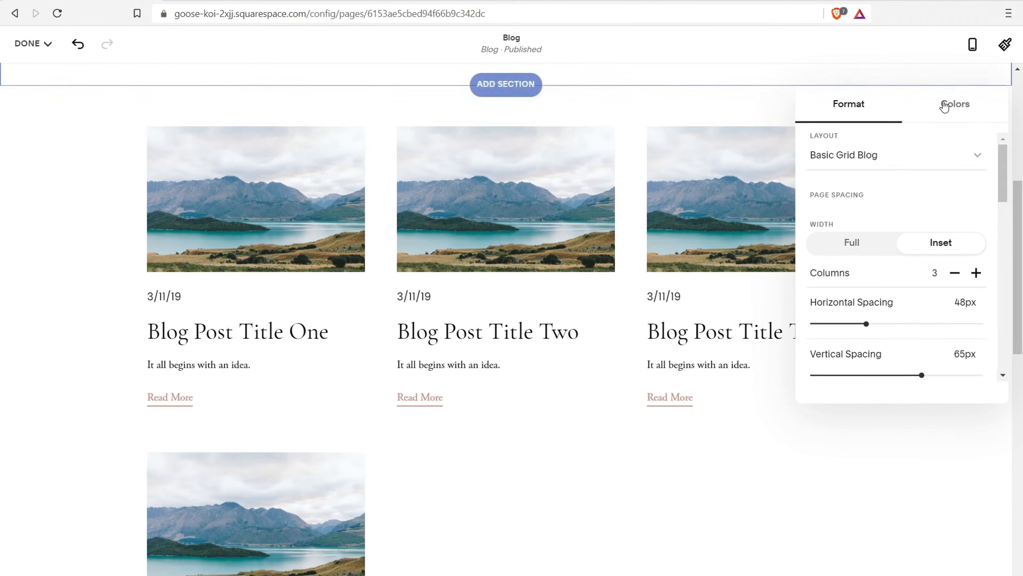
# Apply the Lightest 1 colour theme to the blog section and start editing that theme
pyautogui.click(954, 105)
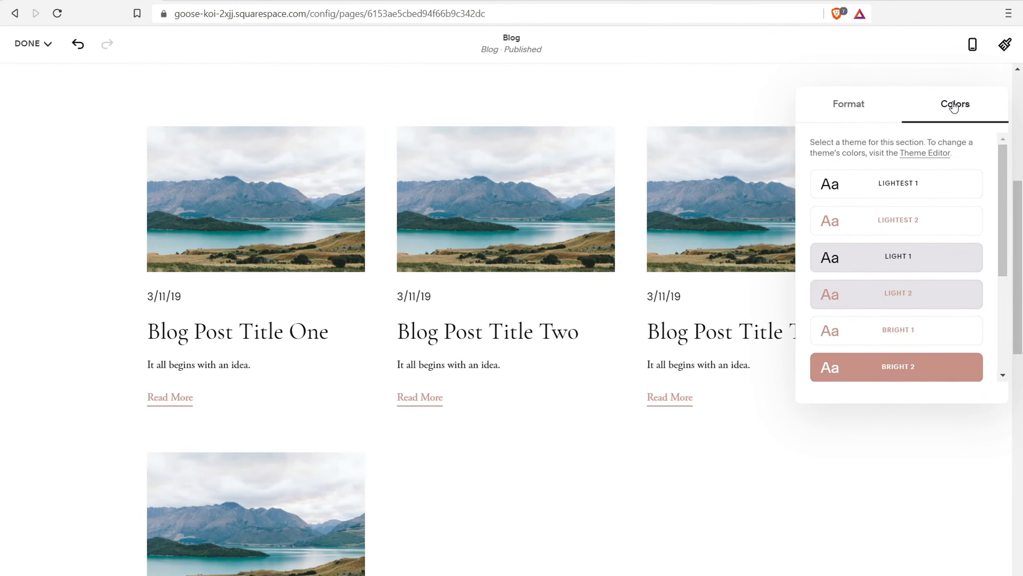
pyautogui.click(891, 185)
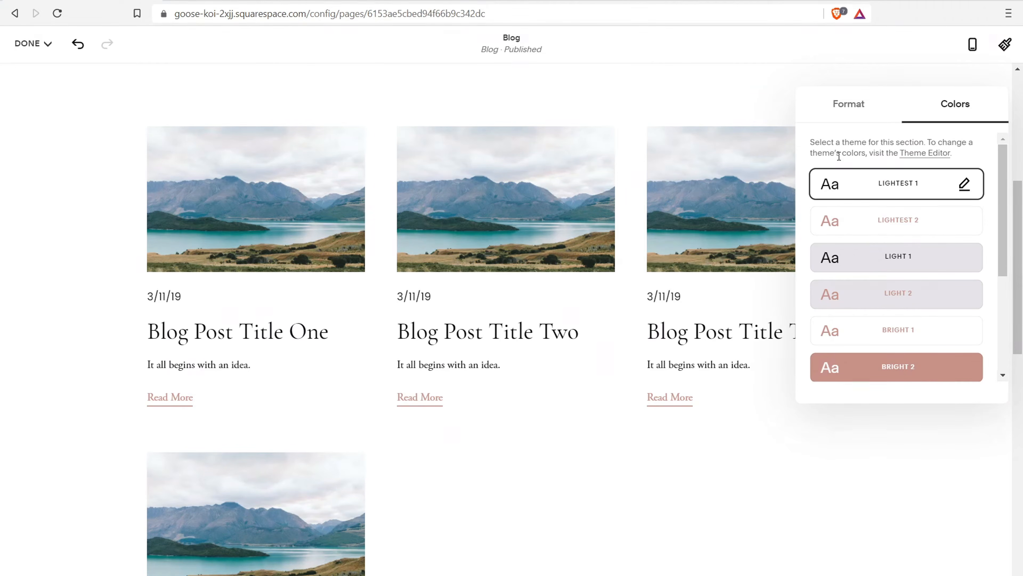
pyautogui.click(966, 185)
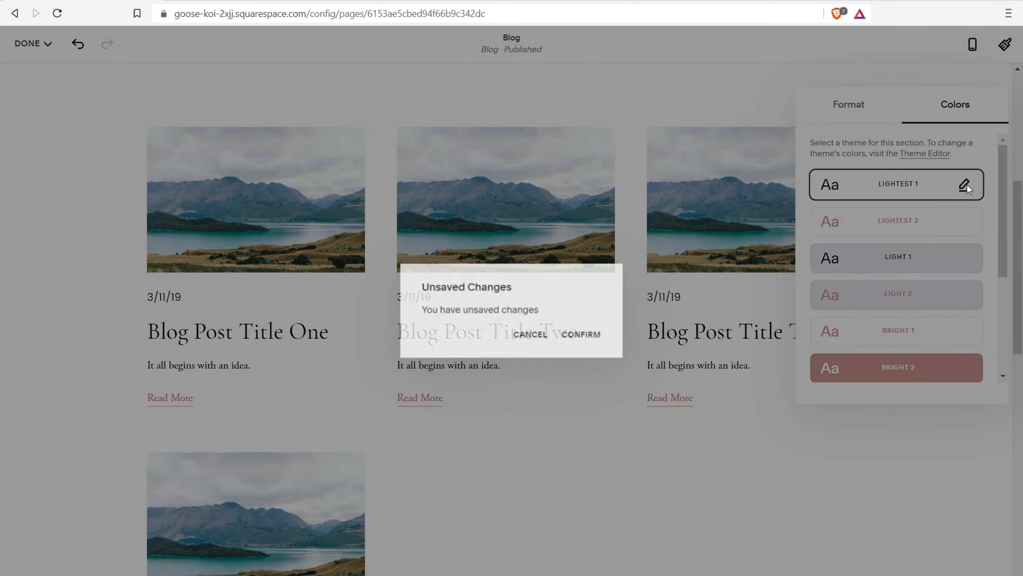
# In Site Styles, change the grid Read More link colour to a deeper blue
pyautogui.click(586, 337)
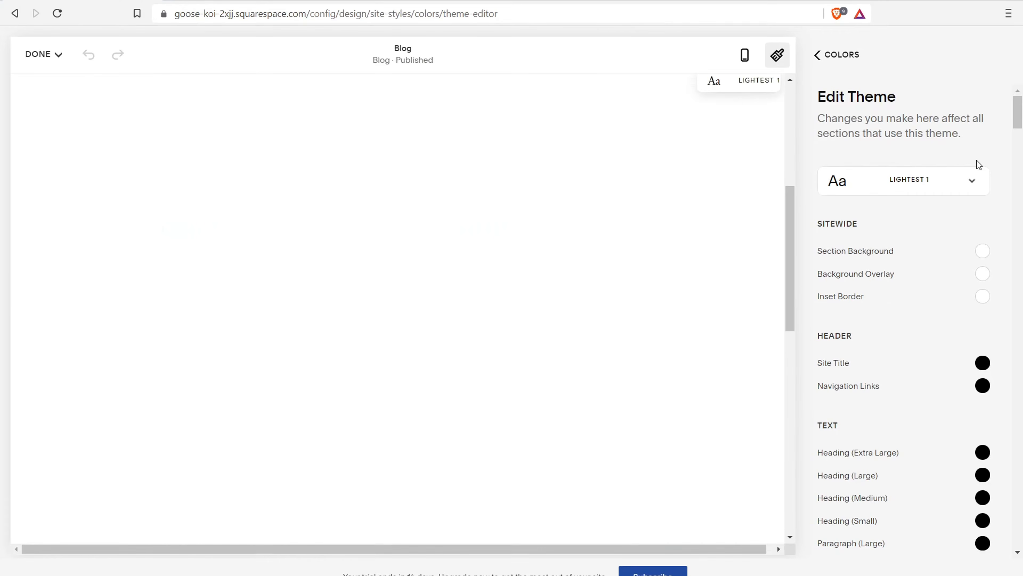
pyautogui.moveTo(1021, 123); pyautogui.dragTo(1021, 153)
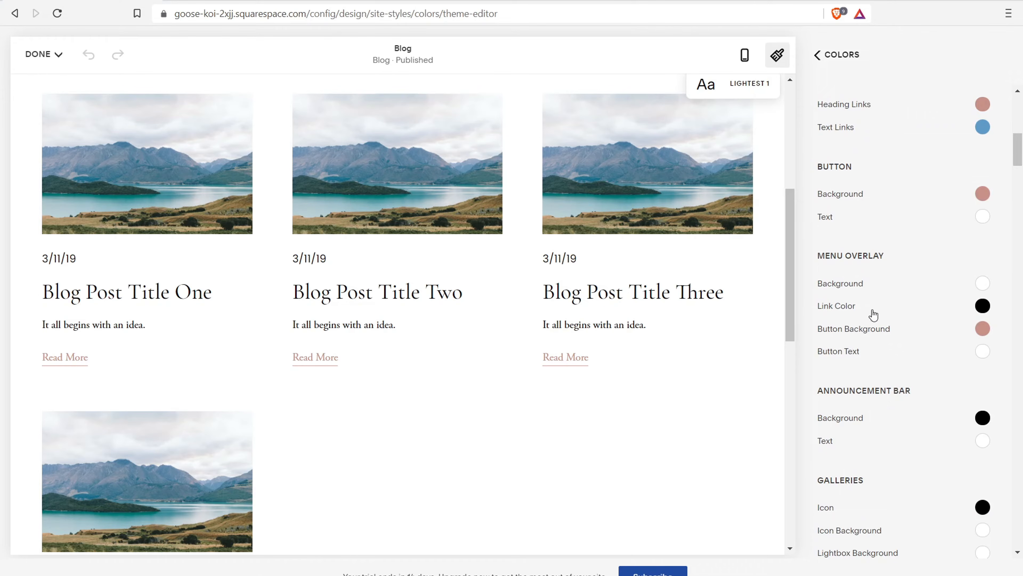
pyautogui.moveTo(1017, 167); pyautogui.dragTo(1022, 297)
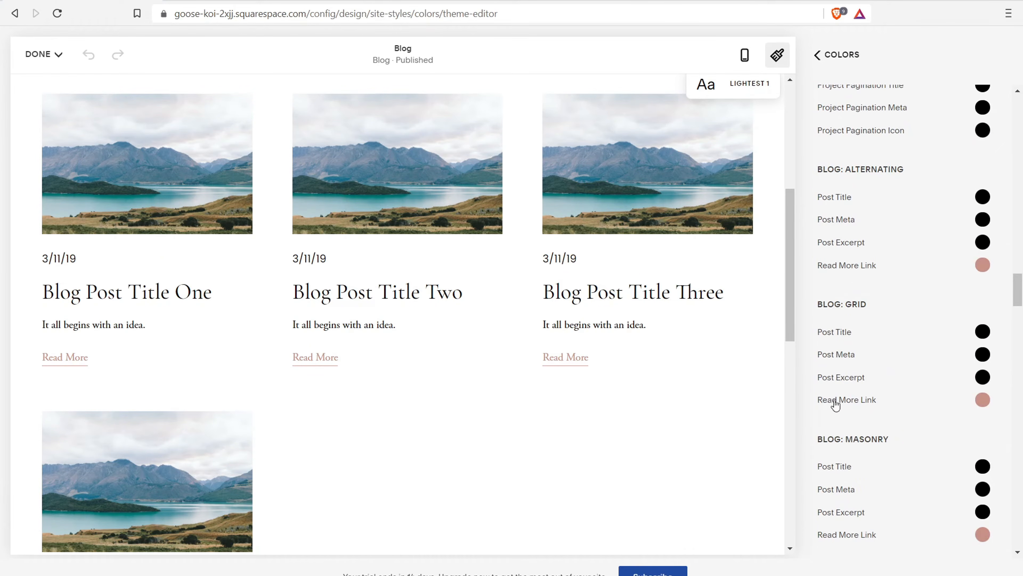
pyautogui.click(986, 401)
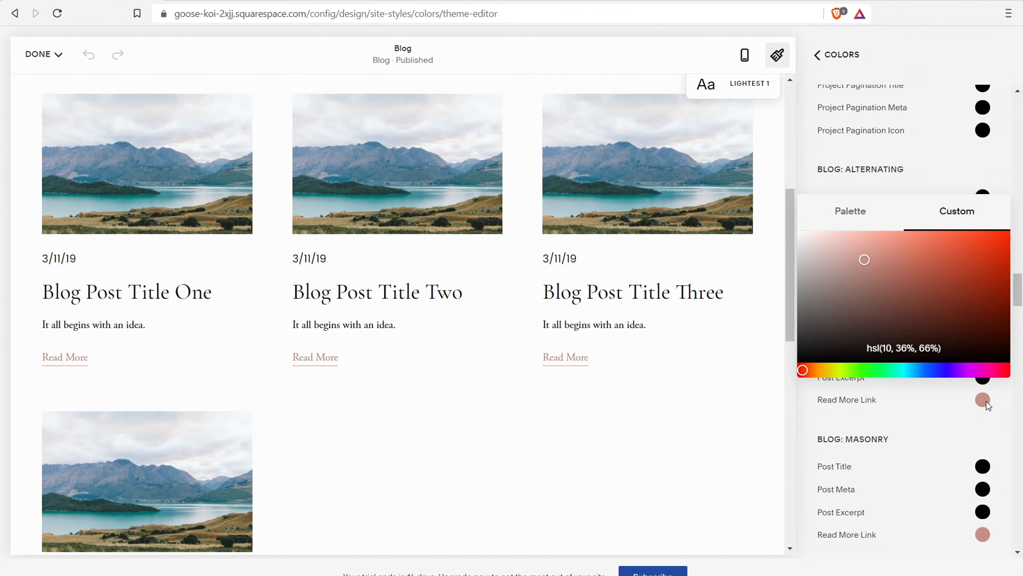
pyautogui.click(922, 371)
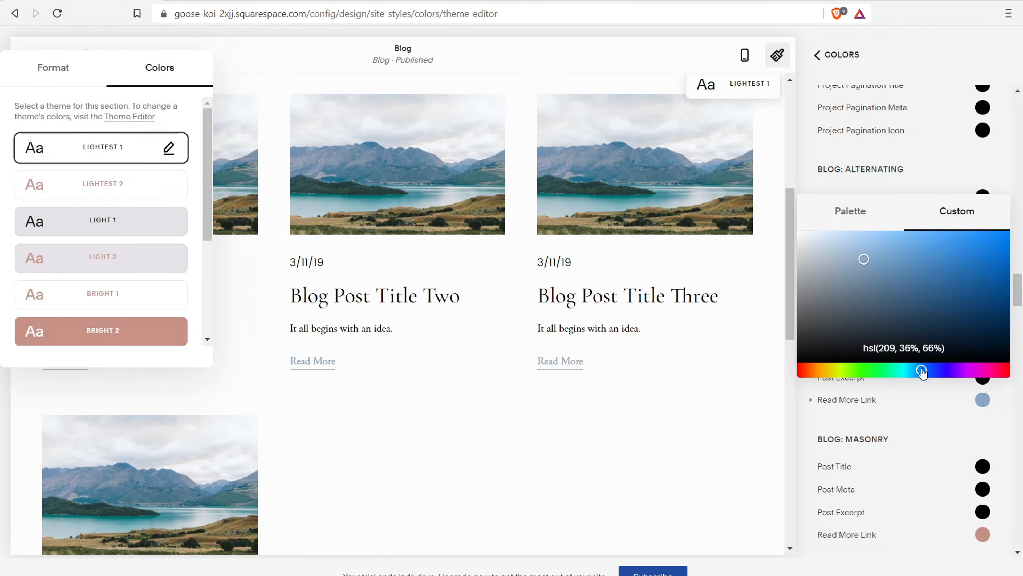
pyautogui.click(908, 261)
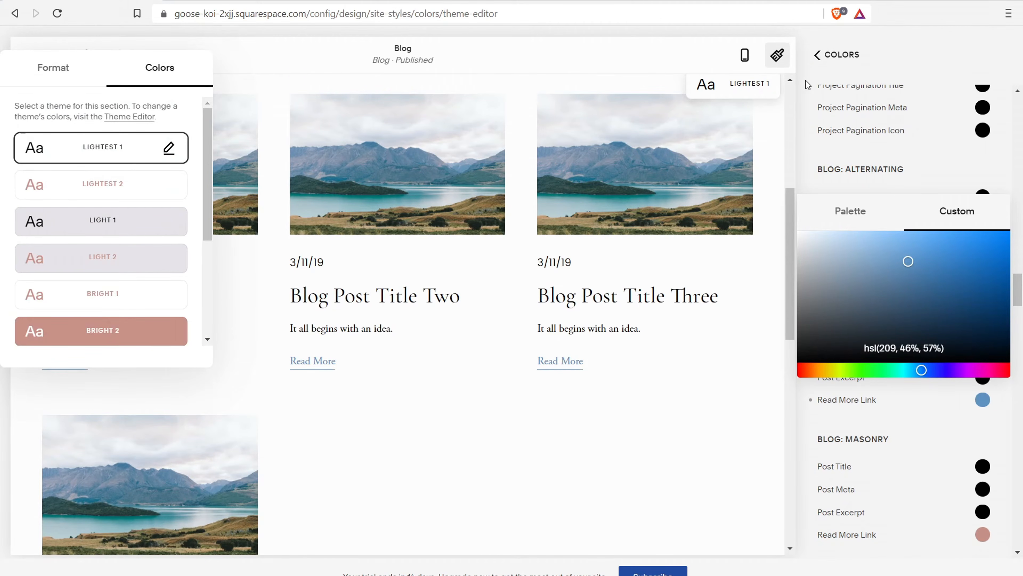
pyautogui.click(821, 56)
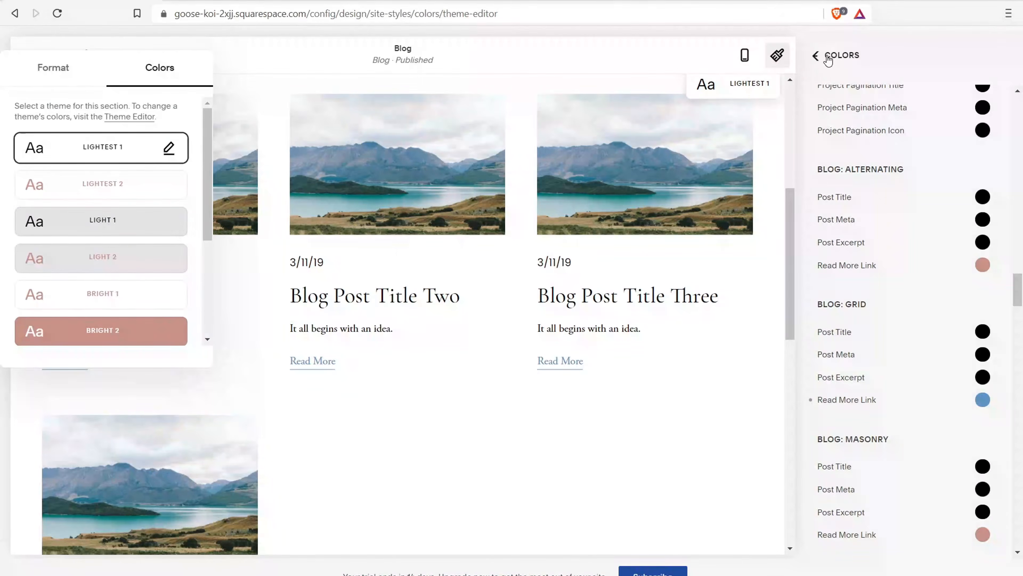
# Back out of the colour settings, close Site Styles, and show the Save/Discard Changes choice
pyautogui.click(837, 60)
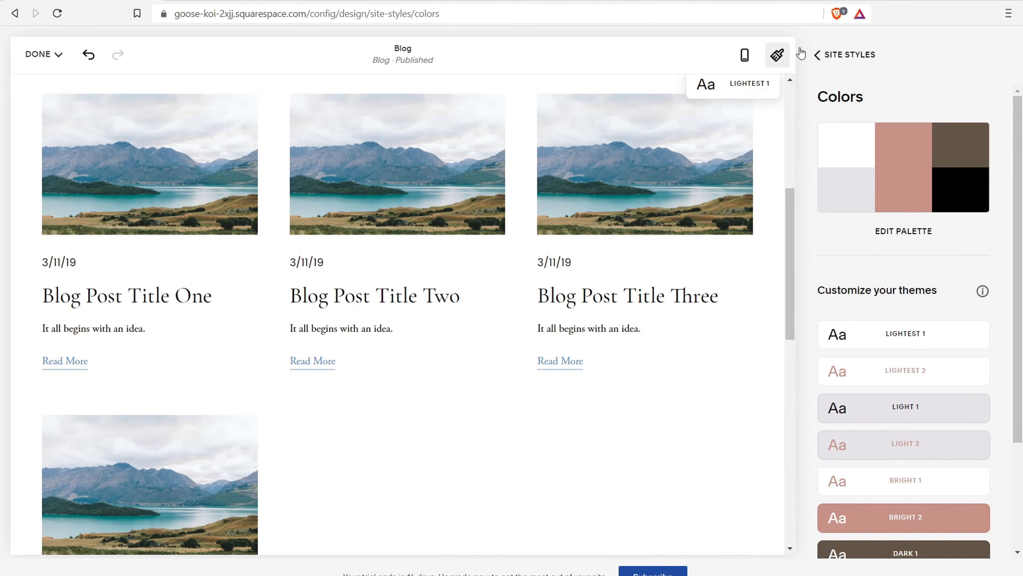
pyautogui.click(818, 55)
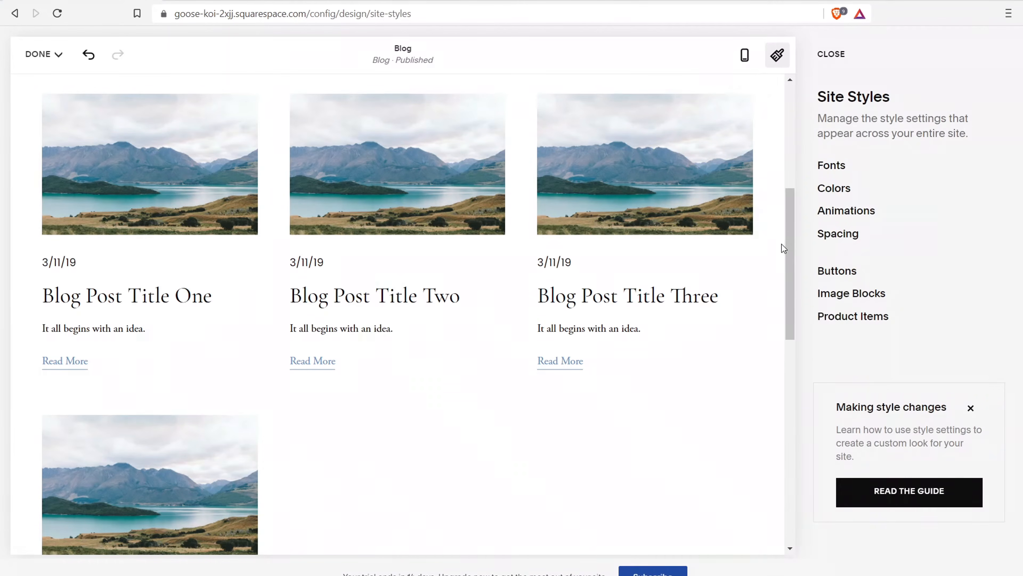
pyautogui.scroll(1, 786, 237)
pyautogui.moveTo(785, 230); pyautogui.dragTo(792, 207)
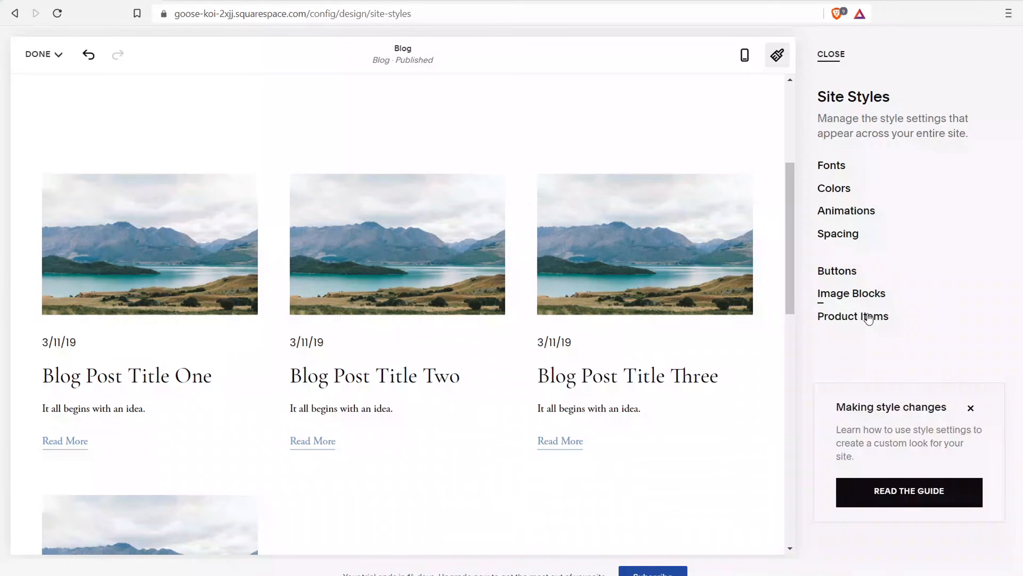
pyautogui.click(832, 57)
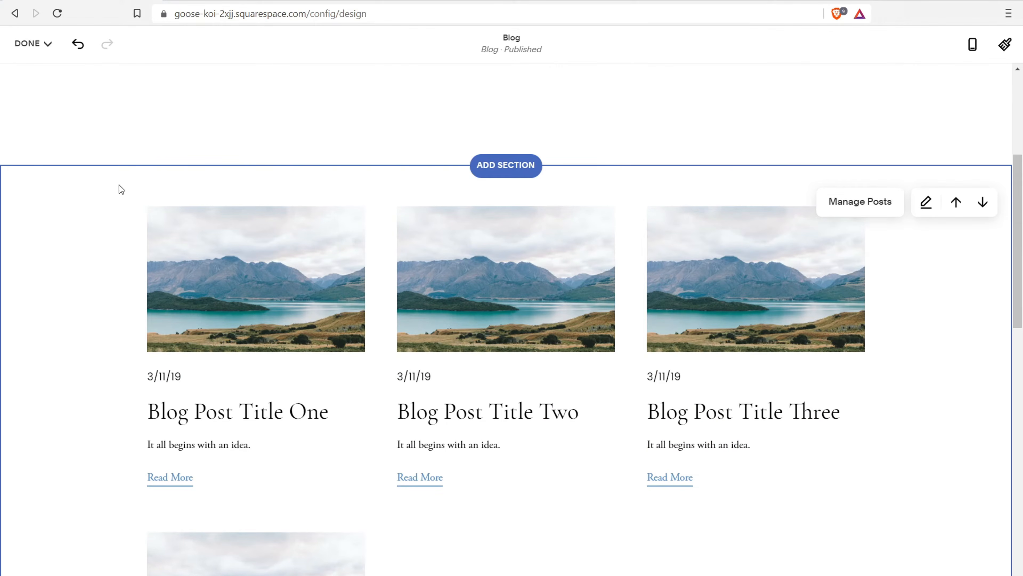
pyautogui.click(43, 47)
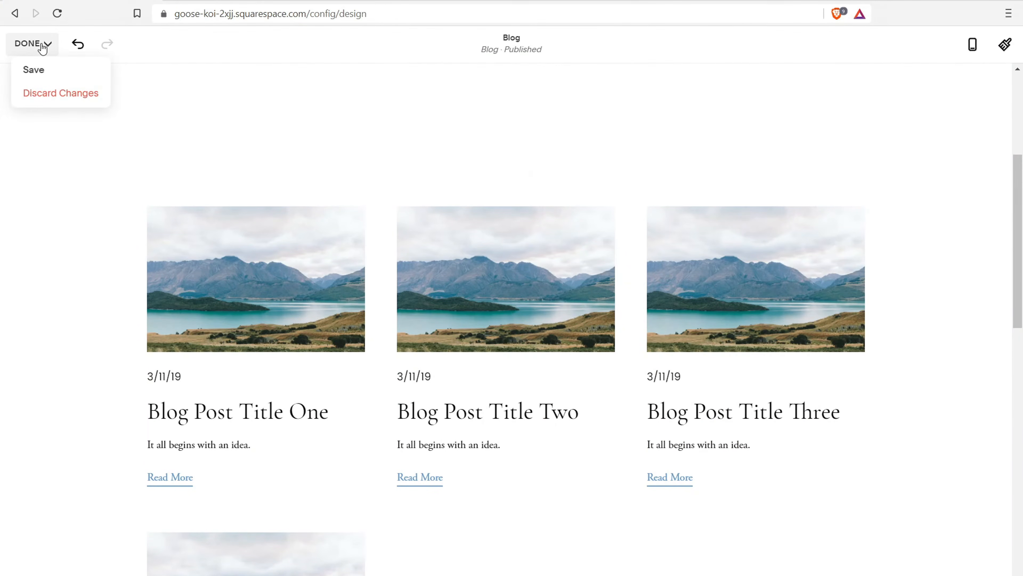
# Save the site style changes, then open the Blog page from Pages to list its posts
pyautogui.click(40, 70)
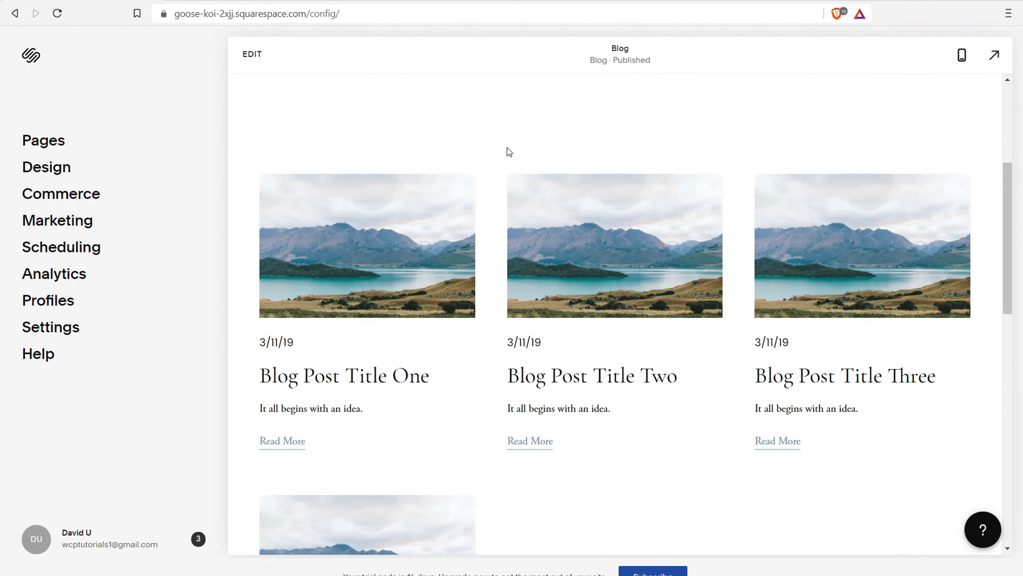
pyautogui.click(48, 144)
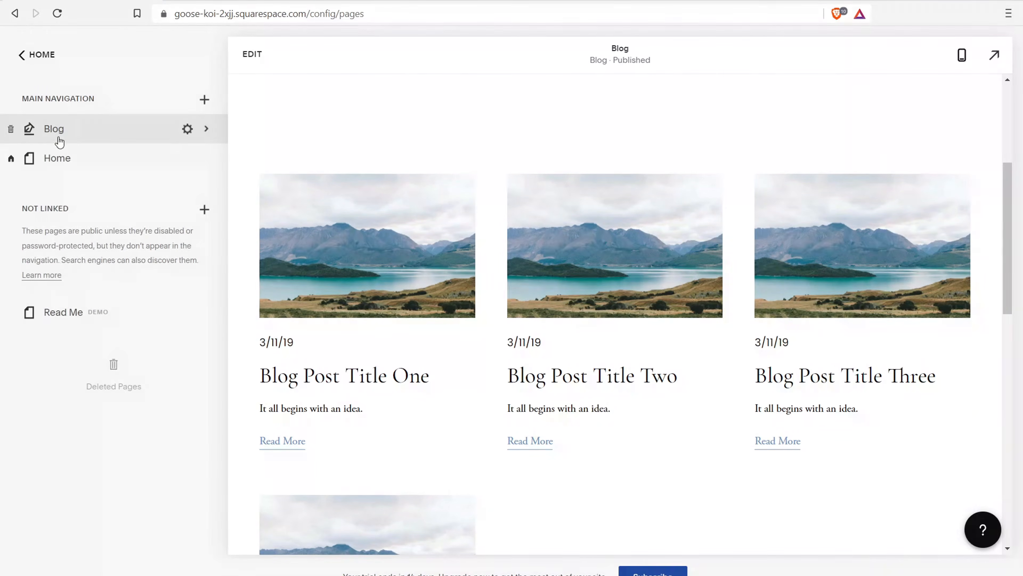
pyautogui.click(95, 136)
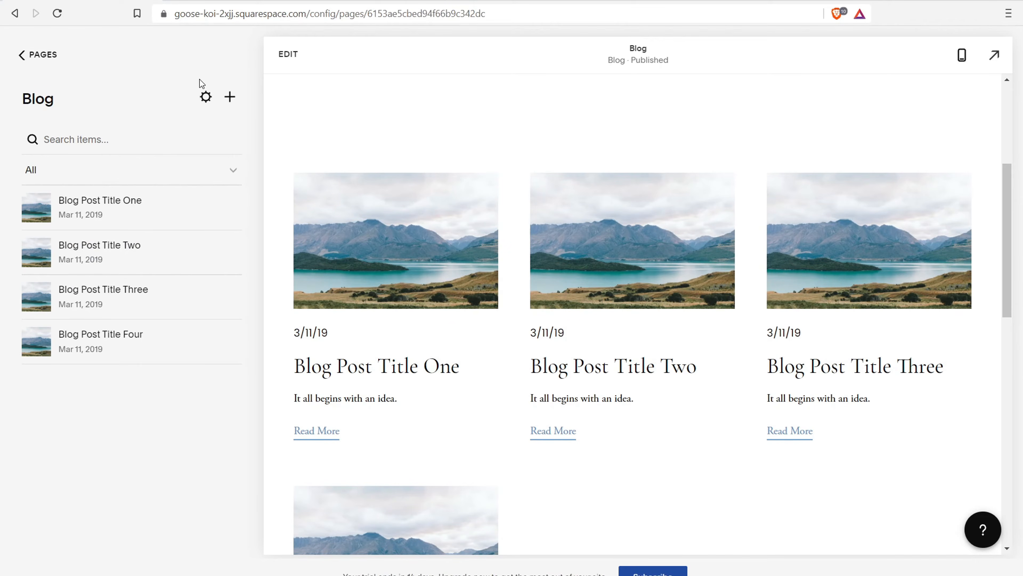
# In Blog Settings, replace the page title with 'Action Vloggers Blog' and save
pyautogui.click(205, 98)
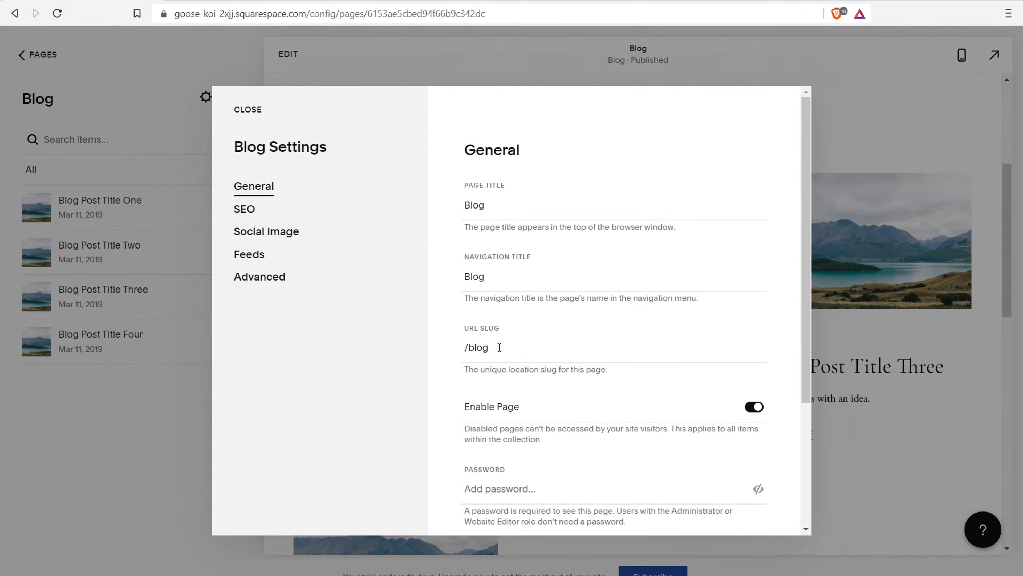
pyautogui.scroll(-3, 577, 282)
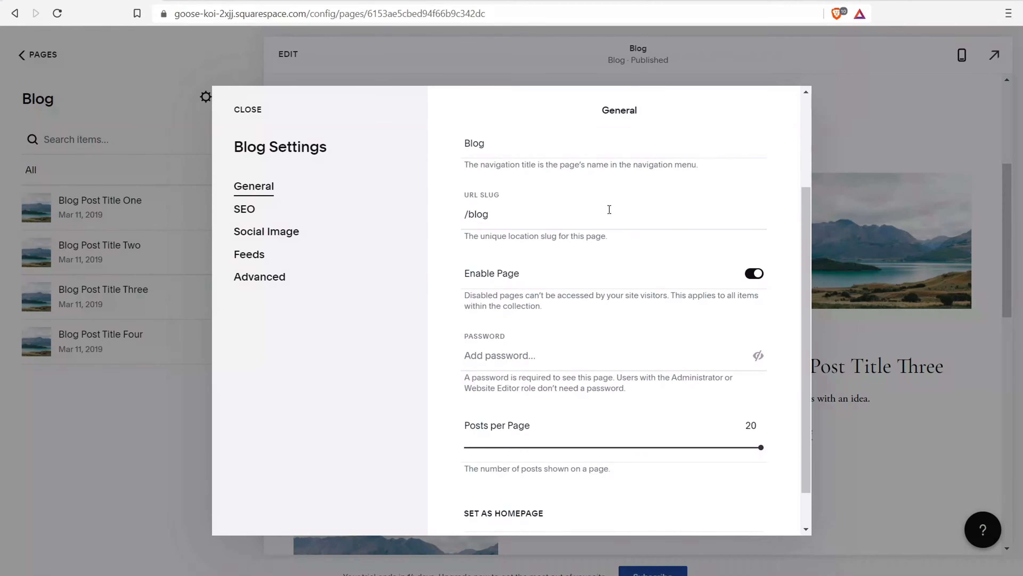
pyautogui.scroll(-1, 624, 279)
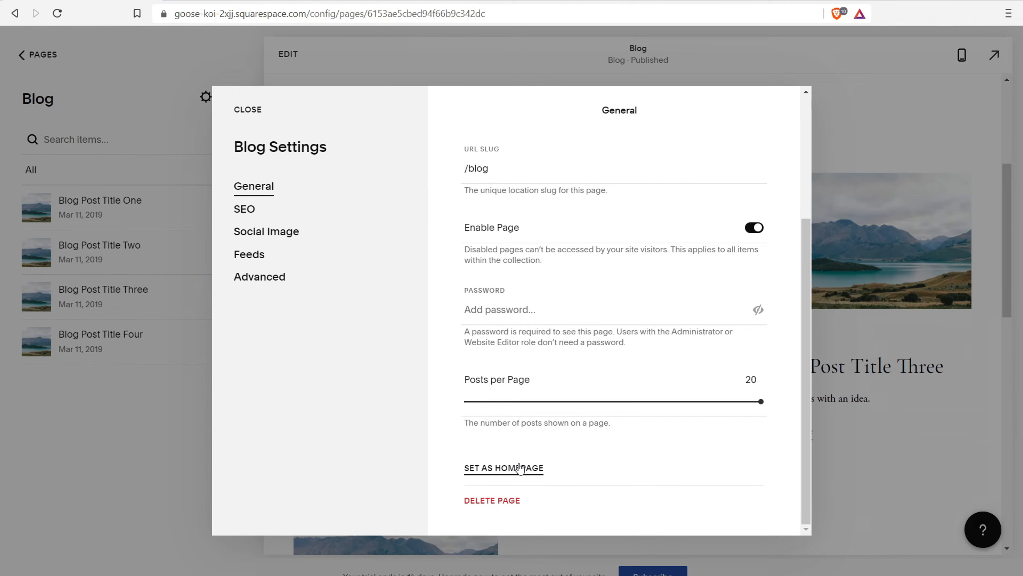
pyautogui.scroll(5, 564, 322)
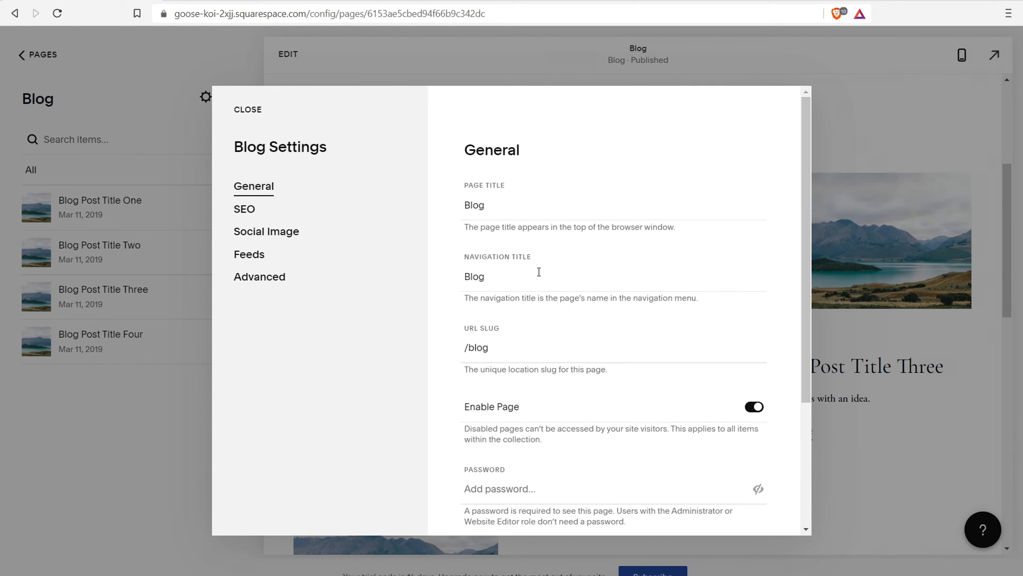
pyautogui.click(499, 202)
pyautogui.press('BackSpace')
pyautogui.press('BackSpace')
pyautogui.press('BackSpace')
pyautogui.press('BackSpace')
pyautogui.write('V')
pyautogui.press('BackSpace')
pyautogui.write('A')
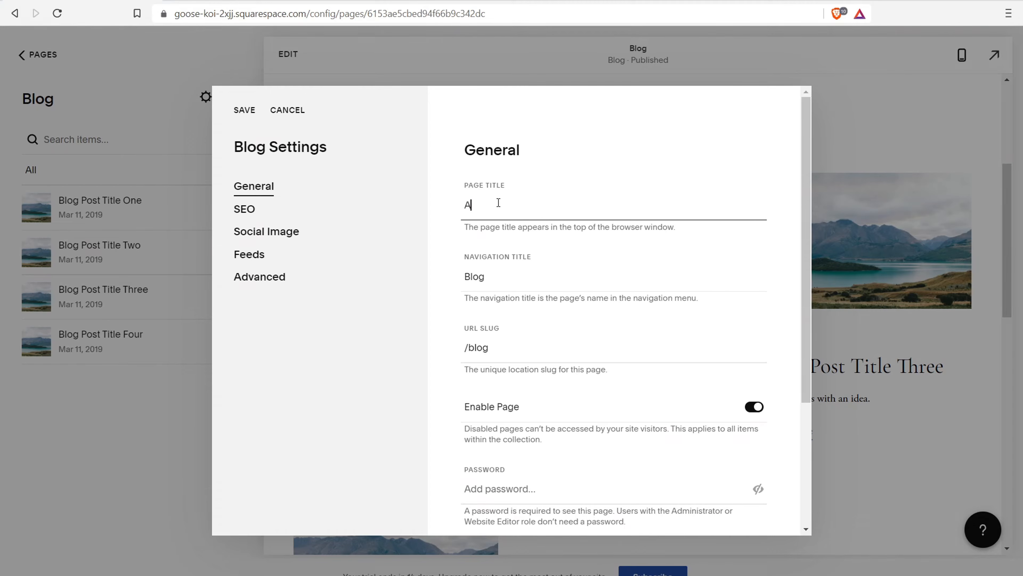
pyautogui.write('ction Vloggers Blog')
pyautogui.scroll(-5, 500, 242)
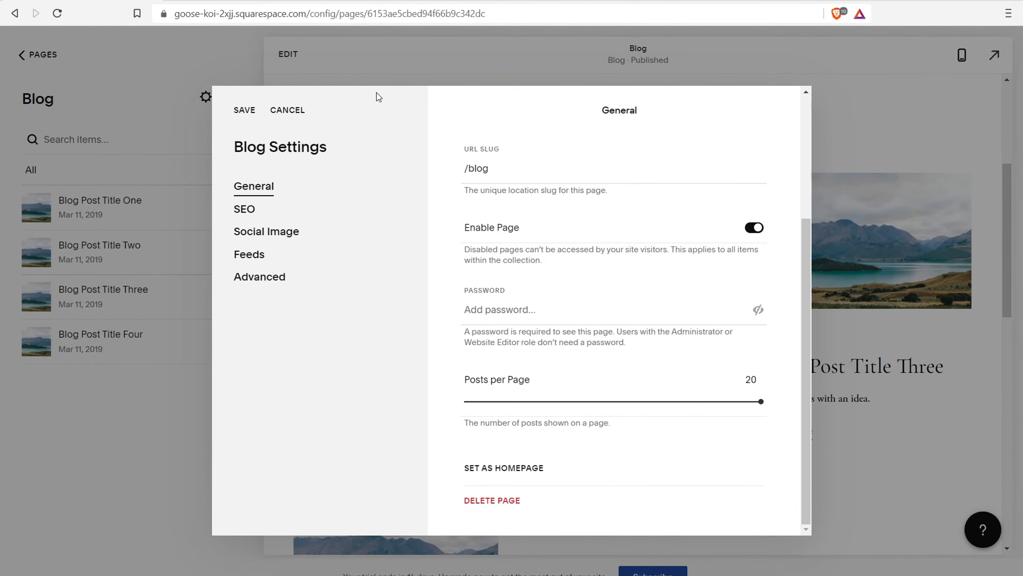
pyautogui.click(243, 110)
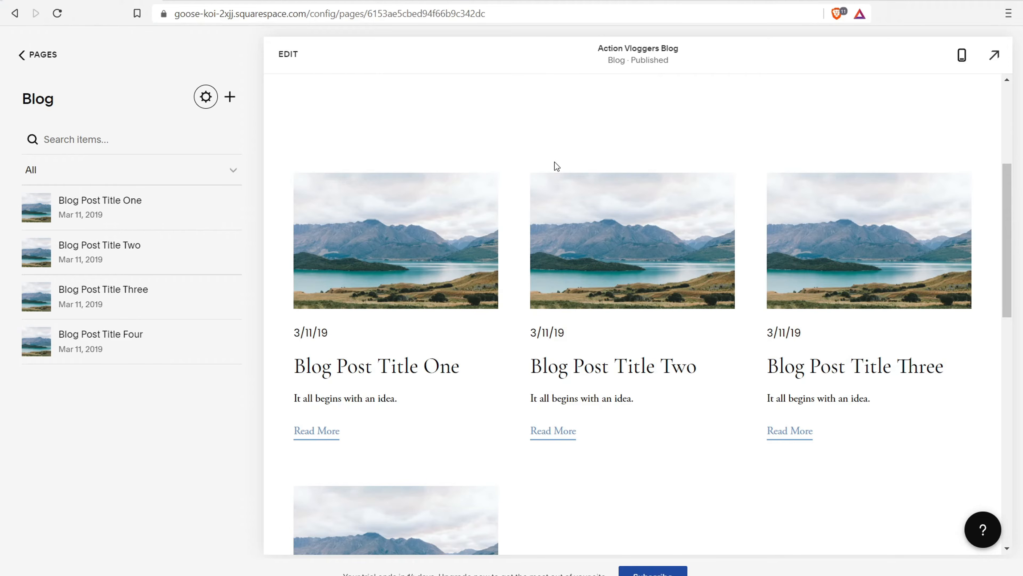
# Create a new blog post titled 'Post Title'
pyautogui.click(231, 100)
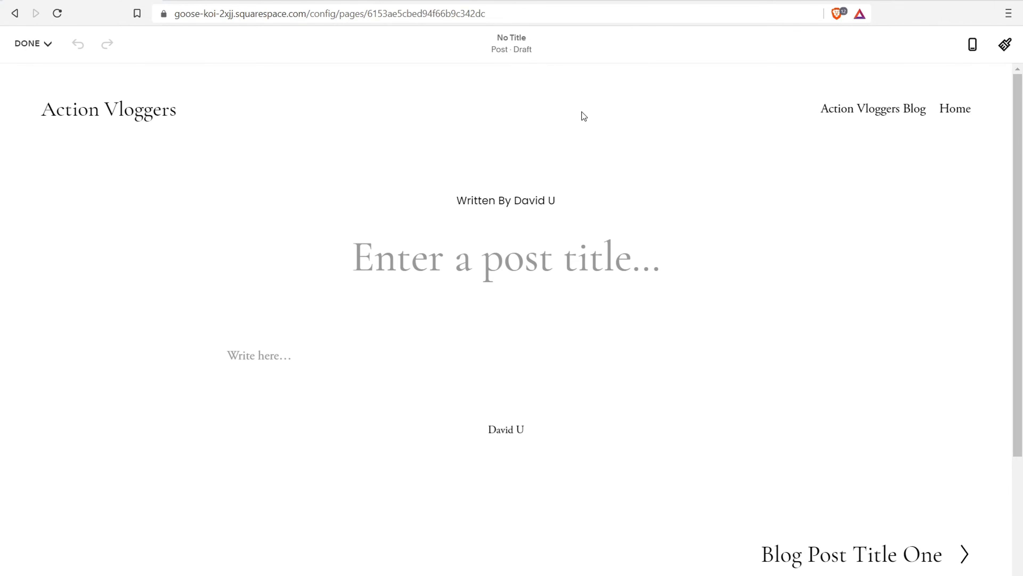
pyautogui.click(455, 262)
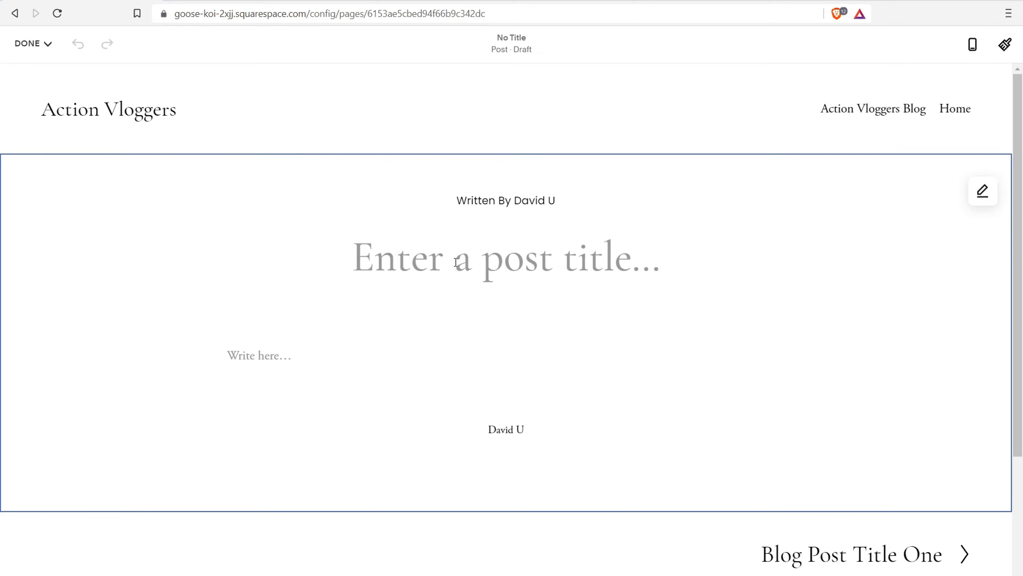
pyautogui.write('Post Title')
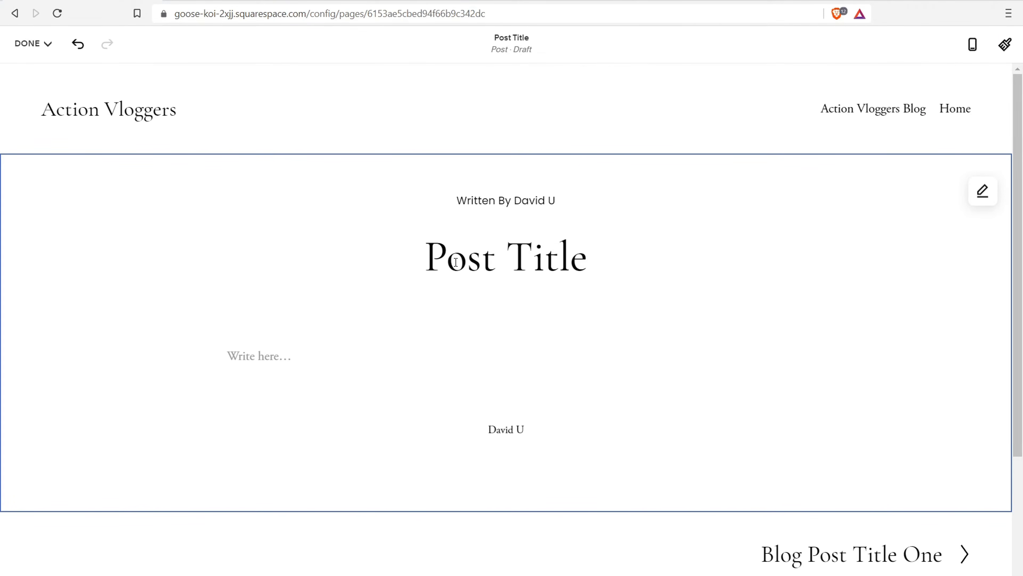
# Write the body sentence 'Text to create a blog post.' beneath the title
pyautogui.click(264, 362)
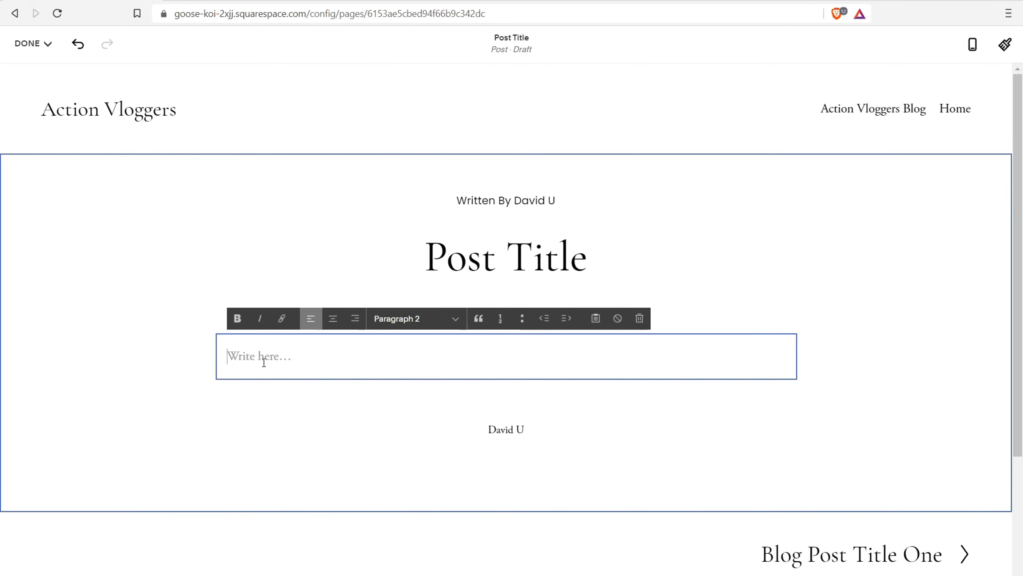
pyautogui.write('Text to ce')
pyautogui.write('eate a blog post.')
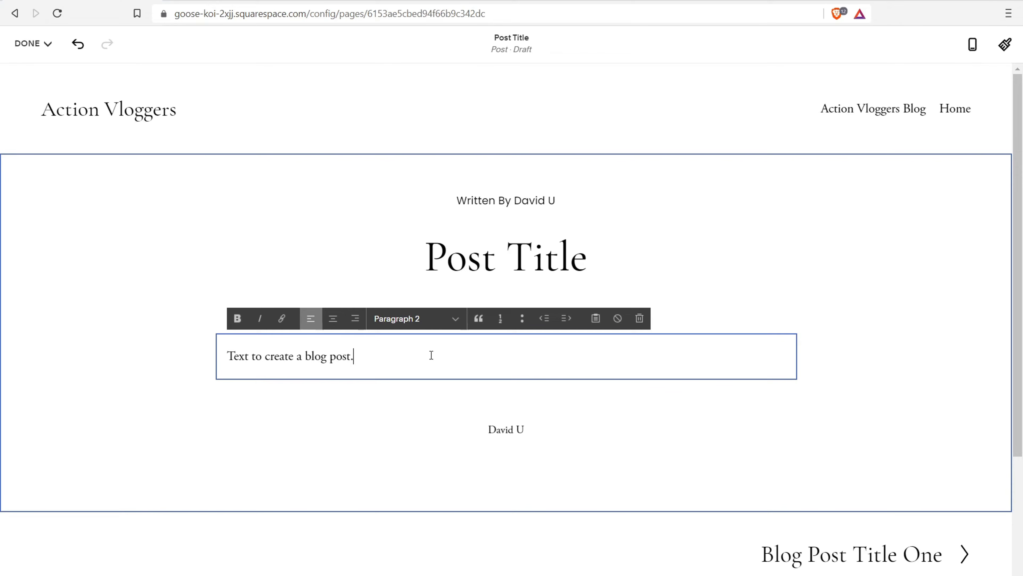
pyautogui.click(547, 258)
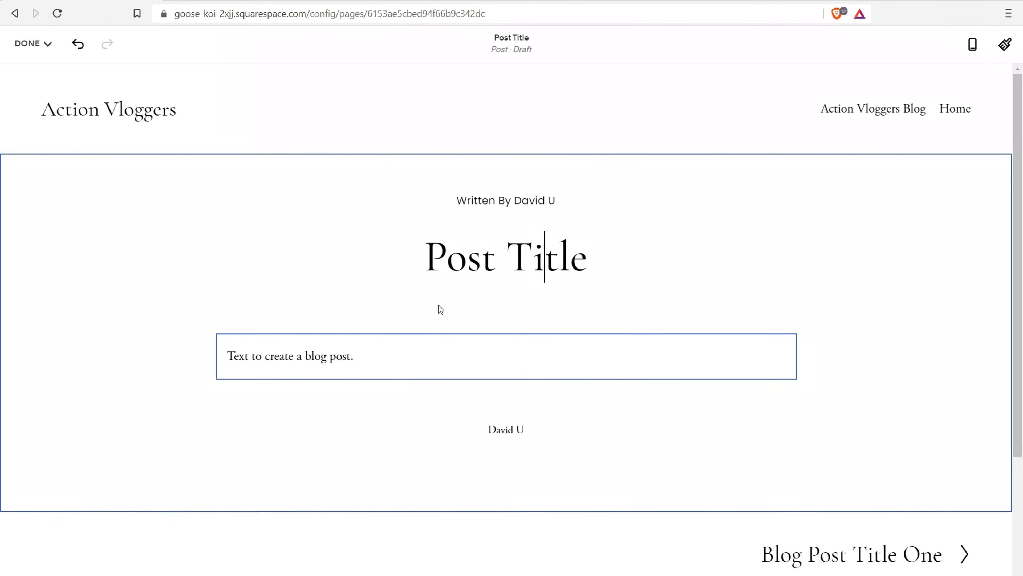
pyautogui.click(389, 351)
pyautogui.click(497, 382)
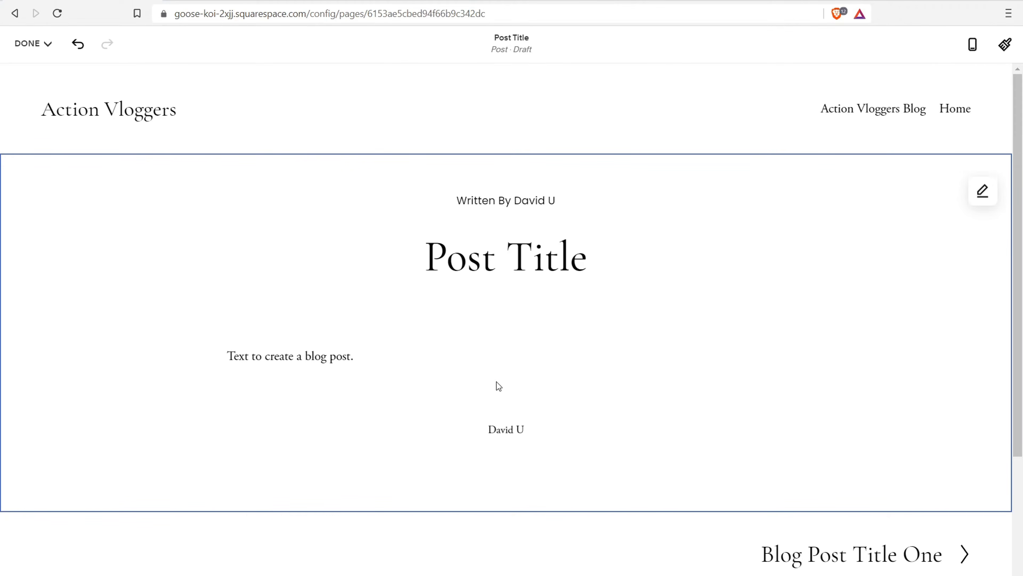
pyautogui.click(505, 379)
pyautogui.click(506, 379)
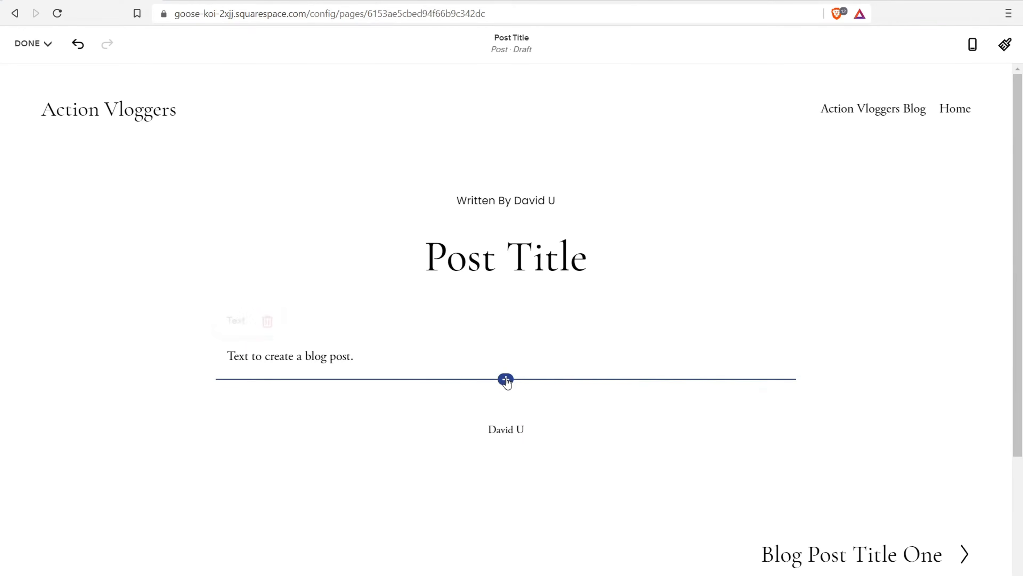
# Add a text block reading 'New Paragraph' below the first sentence
pyautogui.click(506, 380)
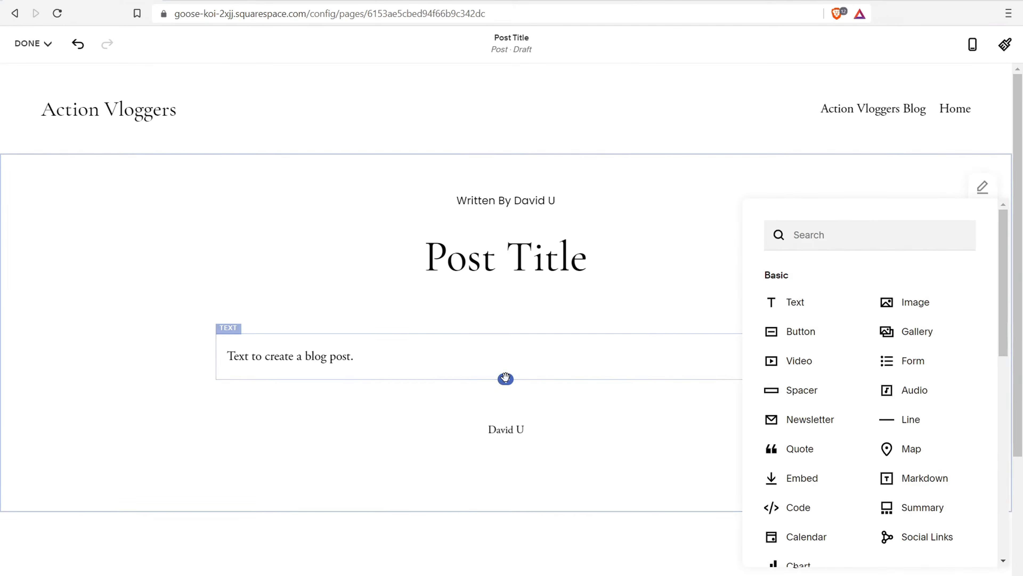
pyautogui.click(802, 306)
pyautogui.write('New Paragaph')
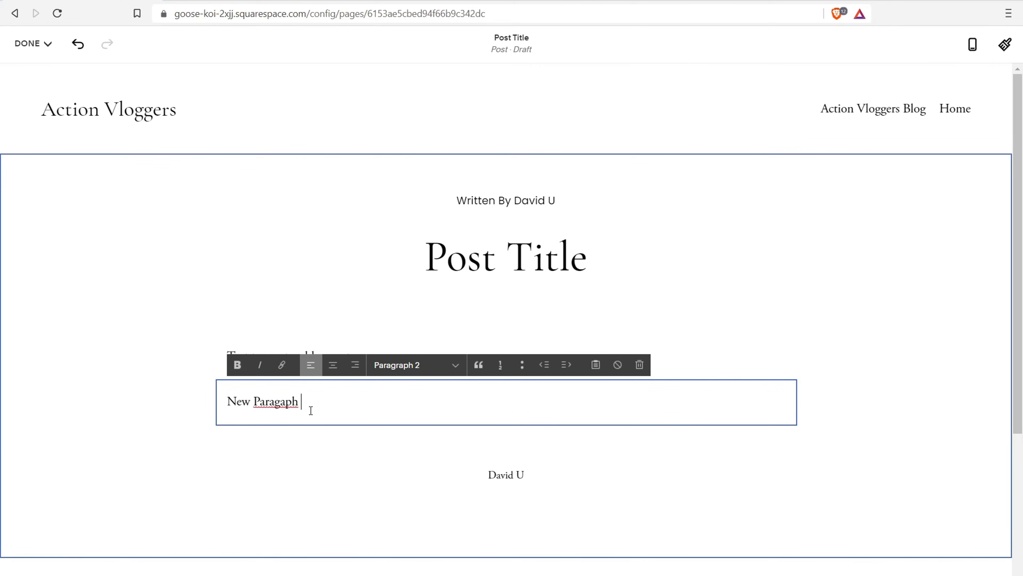
pyautogui.press('BackSpace')
pyautogui.press('BackSpace')
pyautogui.press('BackSpace')
pyautogui.write('raph')
pyautogui.click(482, 258)
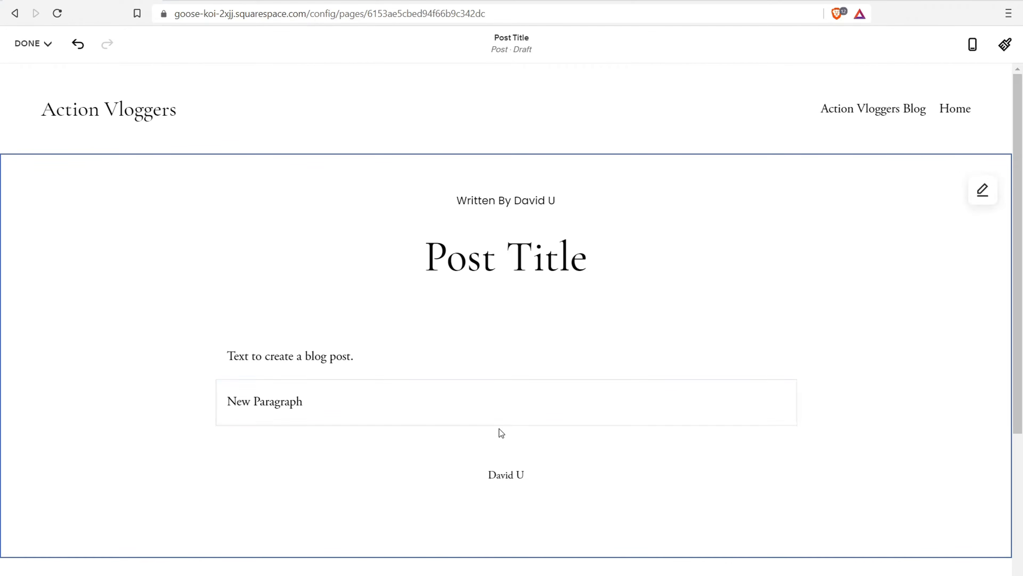
pyautogui.click(490, 409)
pyautogui.click(508, 427)
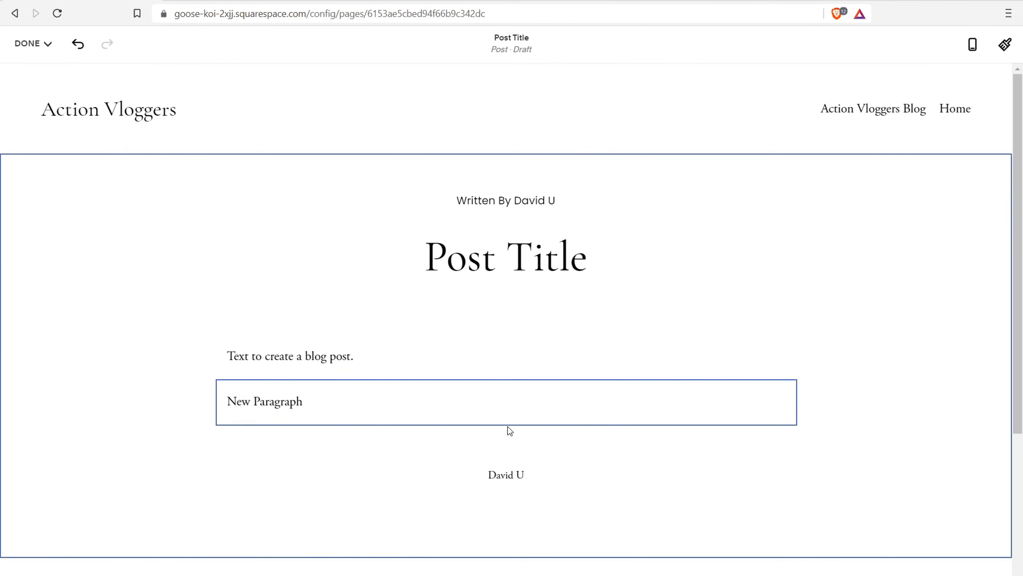
pyautogui.click(486, 409)
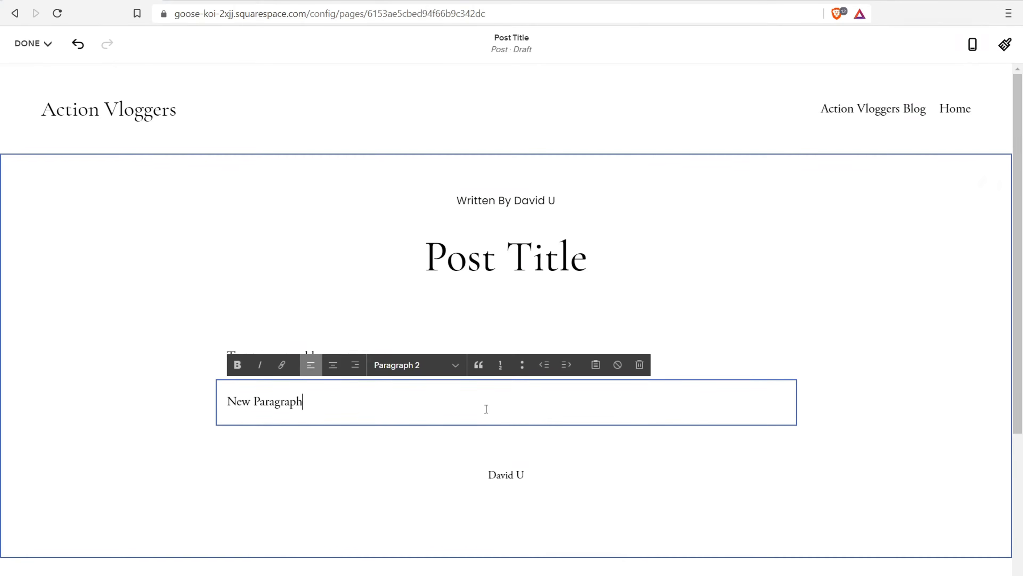
# Insert another text block, then delete the empty block and leave text editing
pyautogui.click(500, 427)
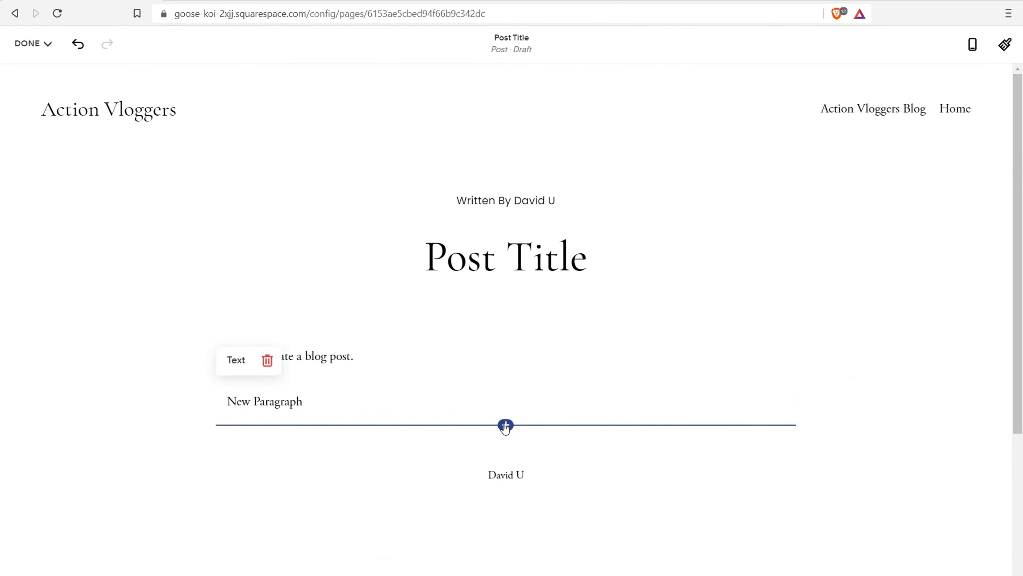
pyautogui.click(506, 424)
pyautogui.click(802, 324)
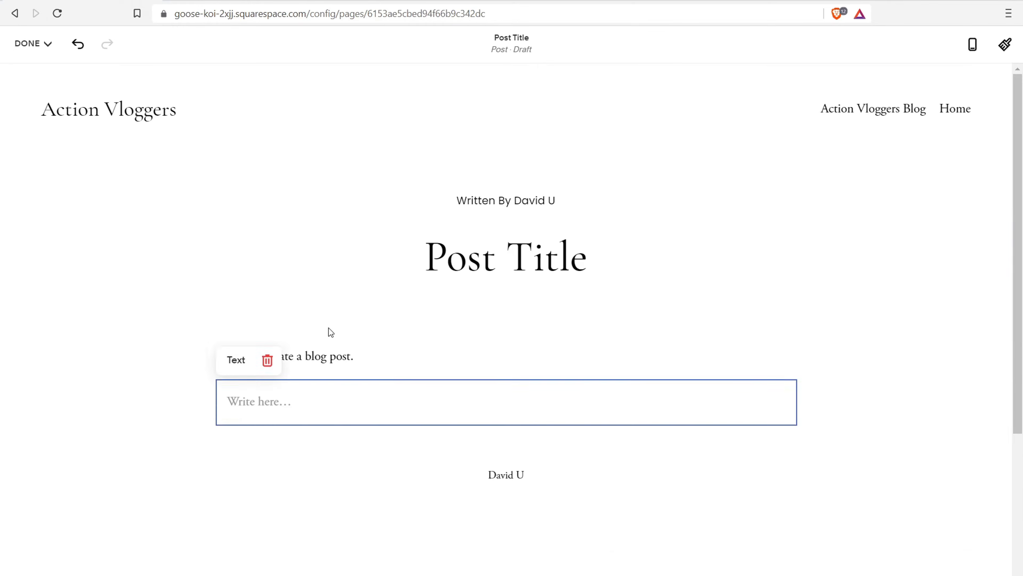
pyautogui.click(267, 394)
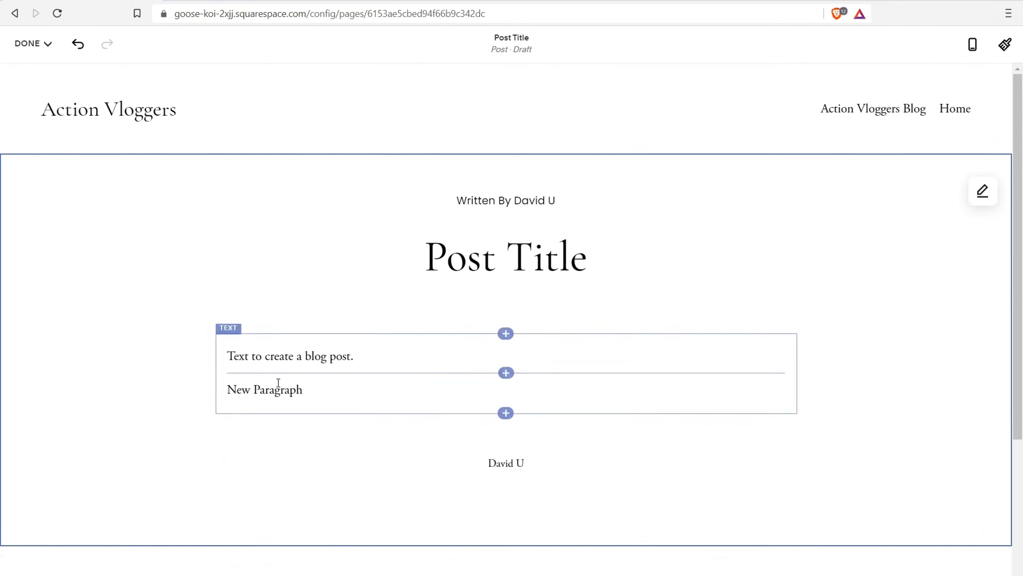
pyautogui.click(277, 386)
pyautogui.click(519, 414)
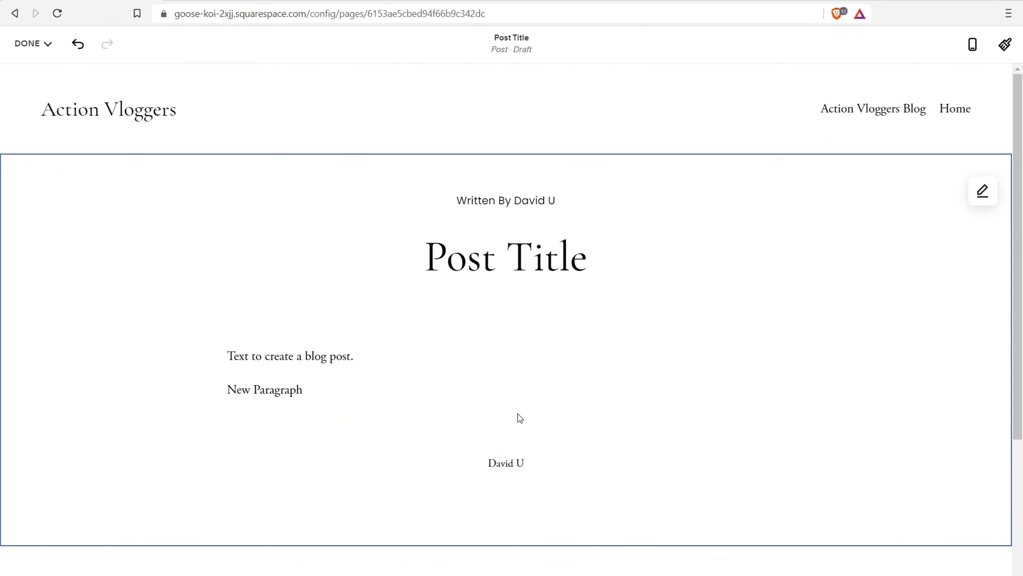
pyautogui.click(518, 414)
# Add a new text block 'Sub title' formatted as Heading 2
pyautogui.click(507, 413)
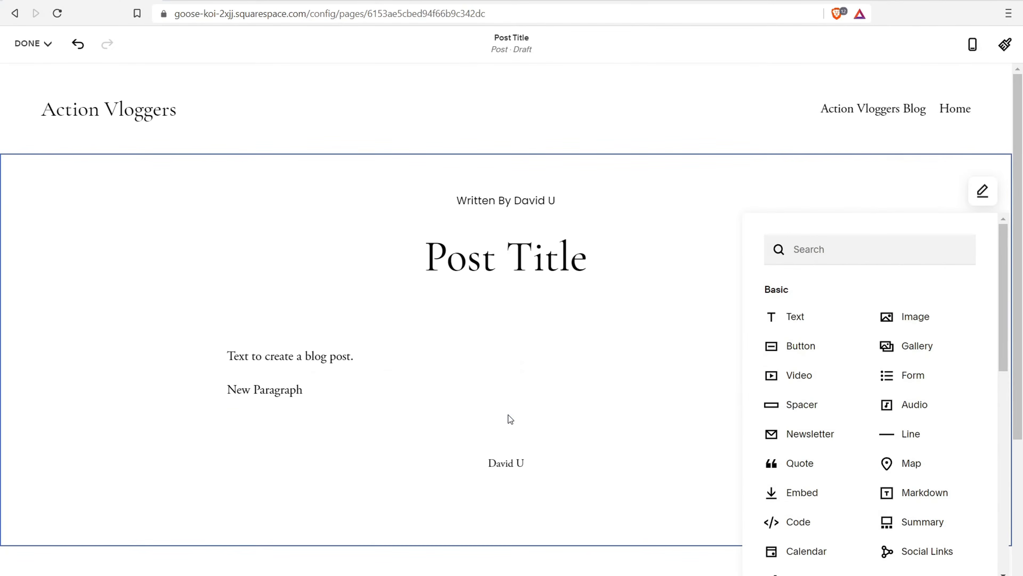
pyautogui.click(796, 318)
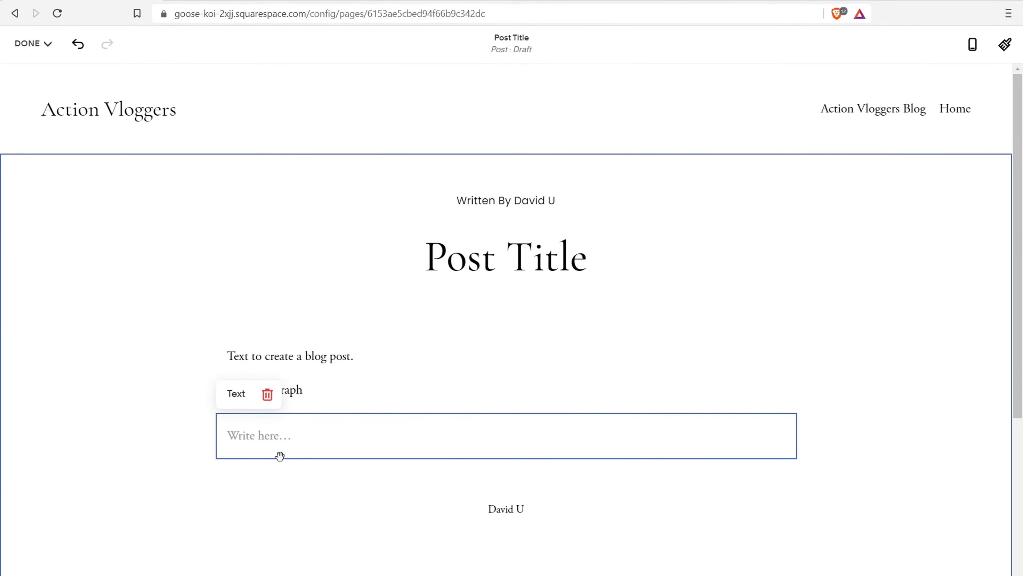
pyautogui.click(277, 442)
pyautogui.write('Sub title')
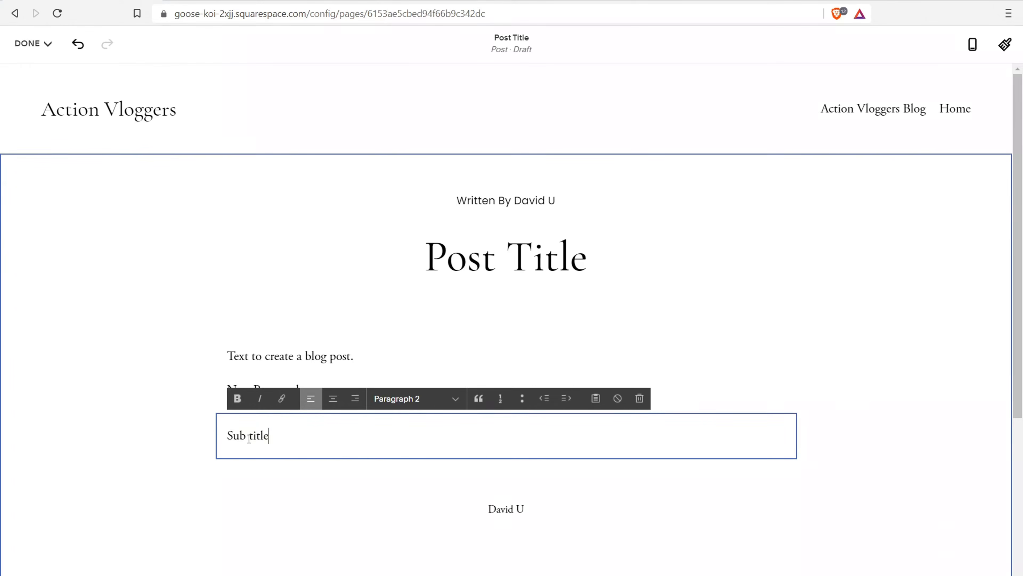
pyautogui.moveTo(269, 438); pyautogui.dragTo(224, 438)
pyautogui.click(408, 399)
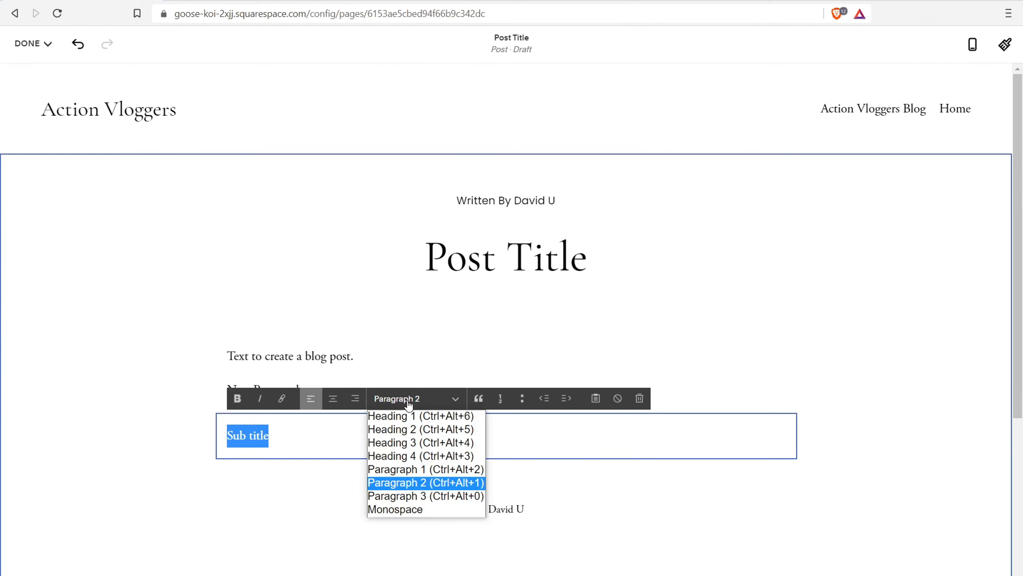
pyautogui.click(407, 429)
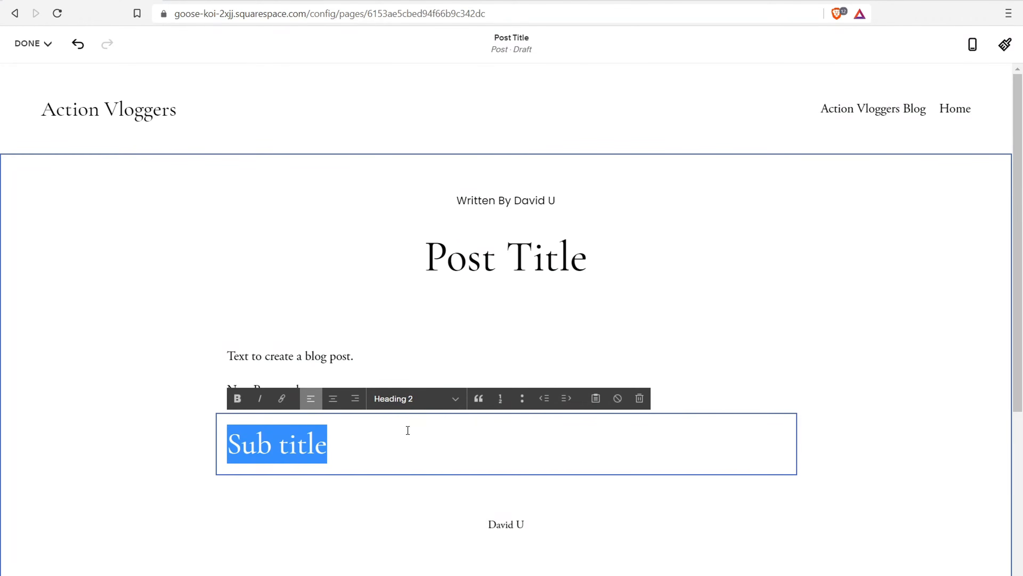
# Set 'Text to create a blog post.' to Paragraph 1, keeping 'New Paragraph' at Paragraph 2
pyautogui.click(334, 354)
pyautogui.moveTo(367, 358); pyautogui.dragTo(227, 353)
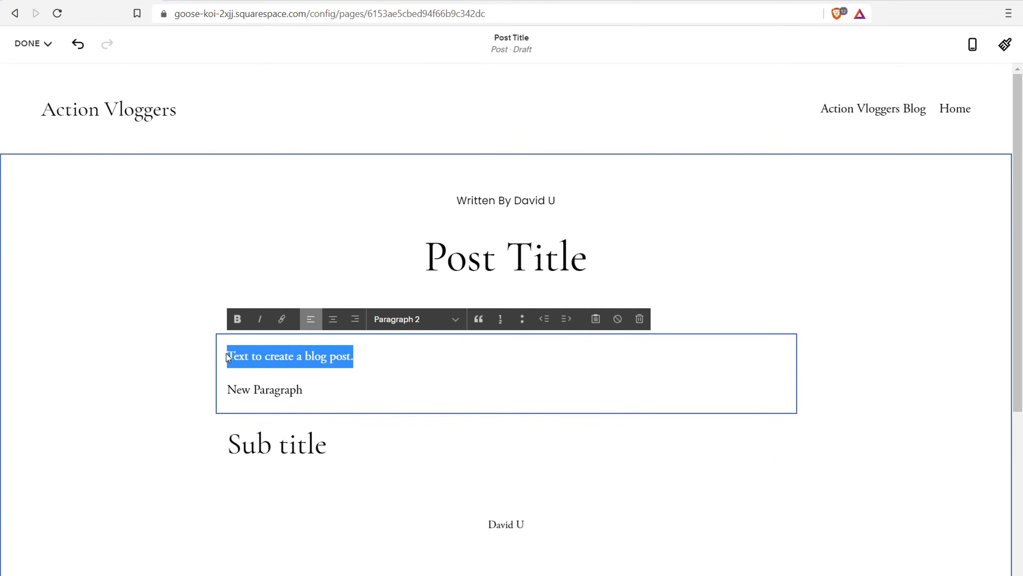
pyautogui.click(408, 318)
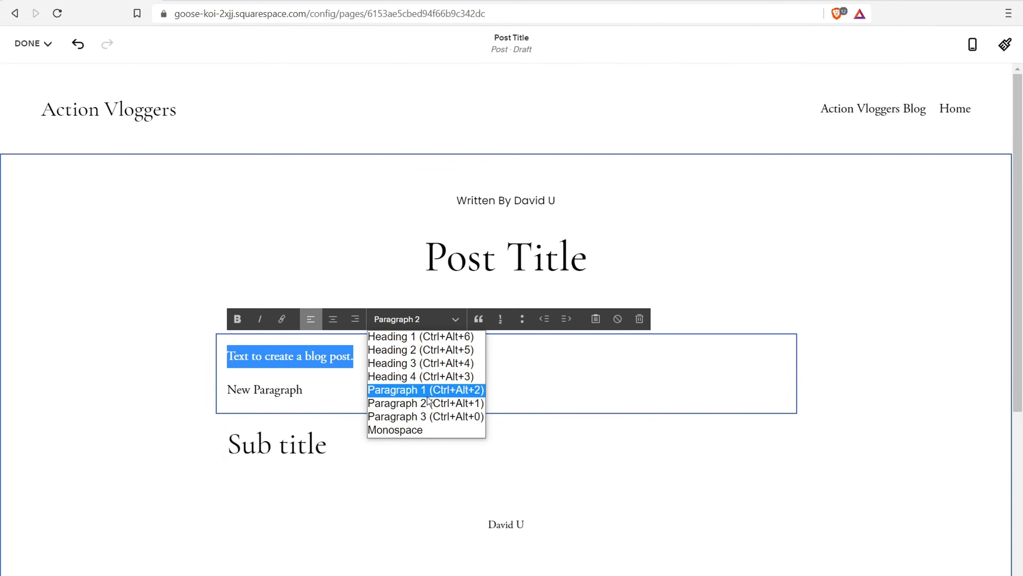
pyautogui.click(424, 390)
pyautogui.moveTo(318, 403); pyautogui.dragTo(216, 402)
pyautogui.click(421, 318)
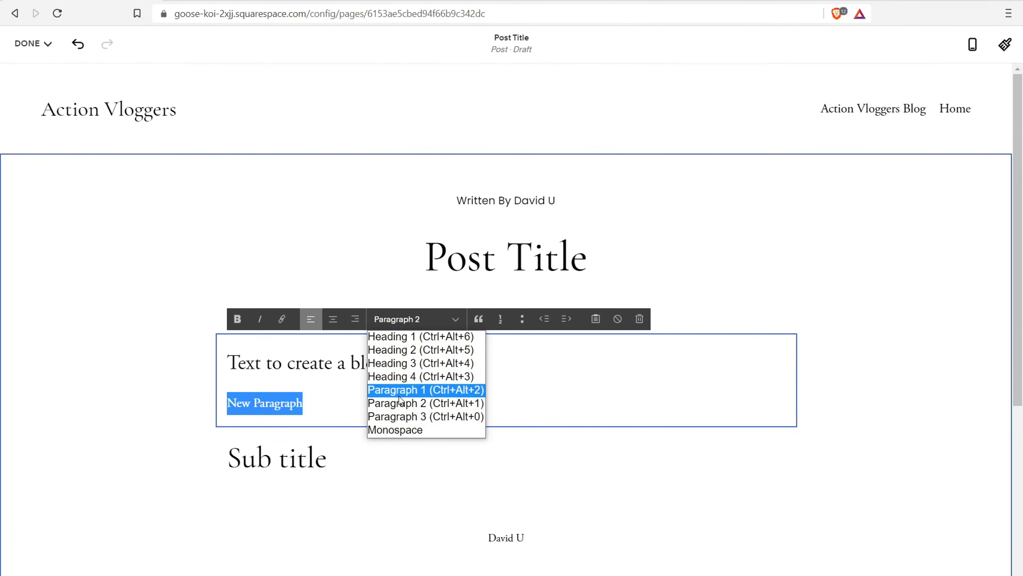
pyautogui.click(405, 403)
pyautogui.click(325, 363)
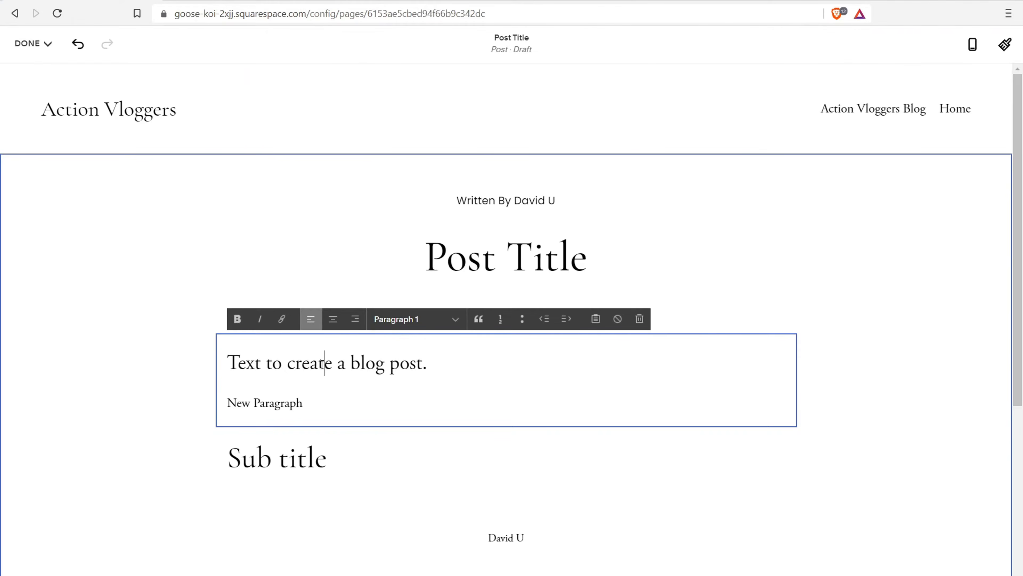
pyautogui.click(218, 468)
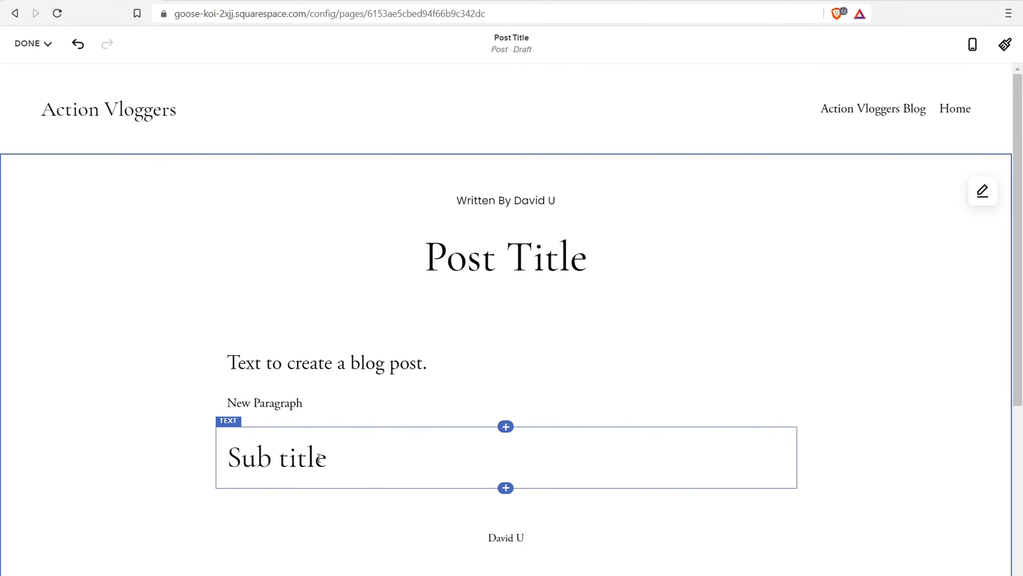
# Insert an empty image block below 'Sub title'
pyautogui.scroll(-5, 503, 282)
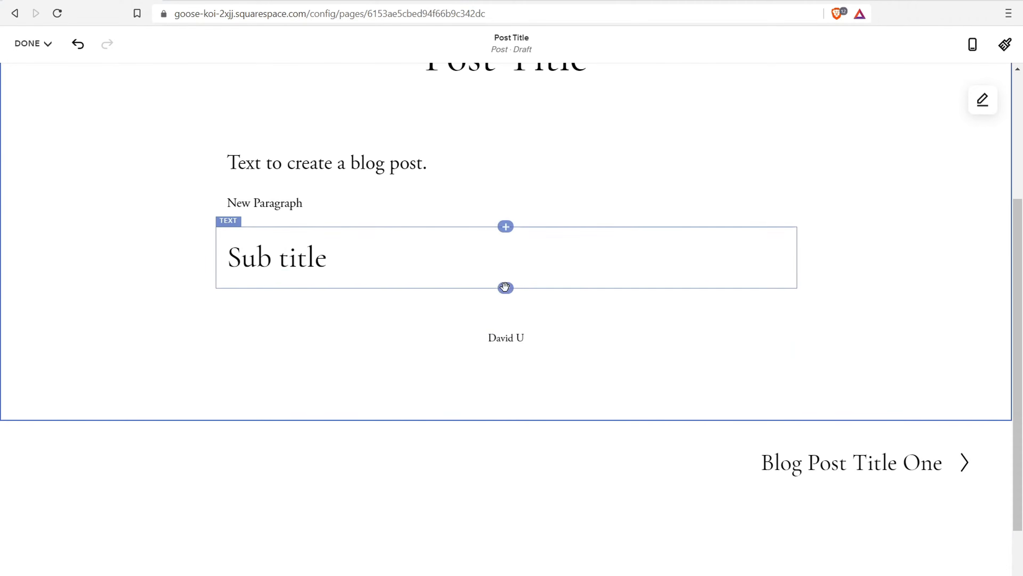
pyautogui.click(506, 289)
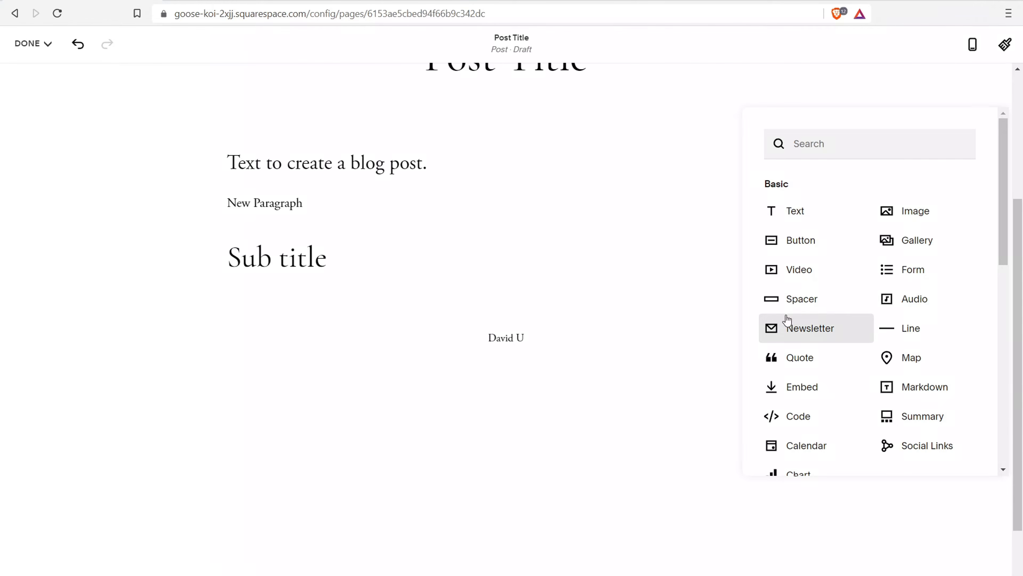
pyautogui.click(917, 211)
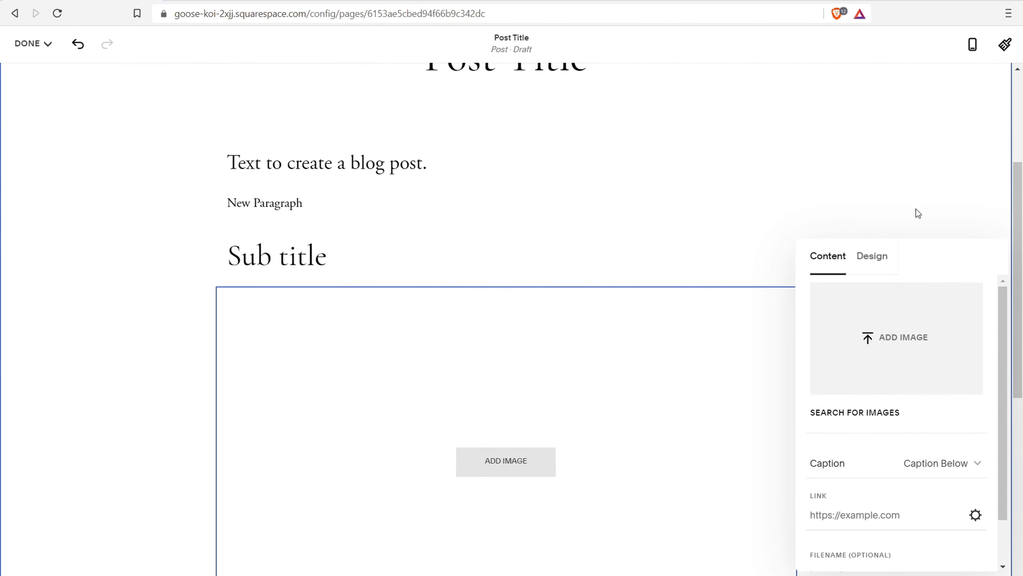
# Delete the empty image block under 'Sub title'
pyautogui.scroll(-4, 386, 424)
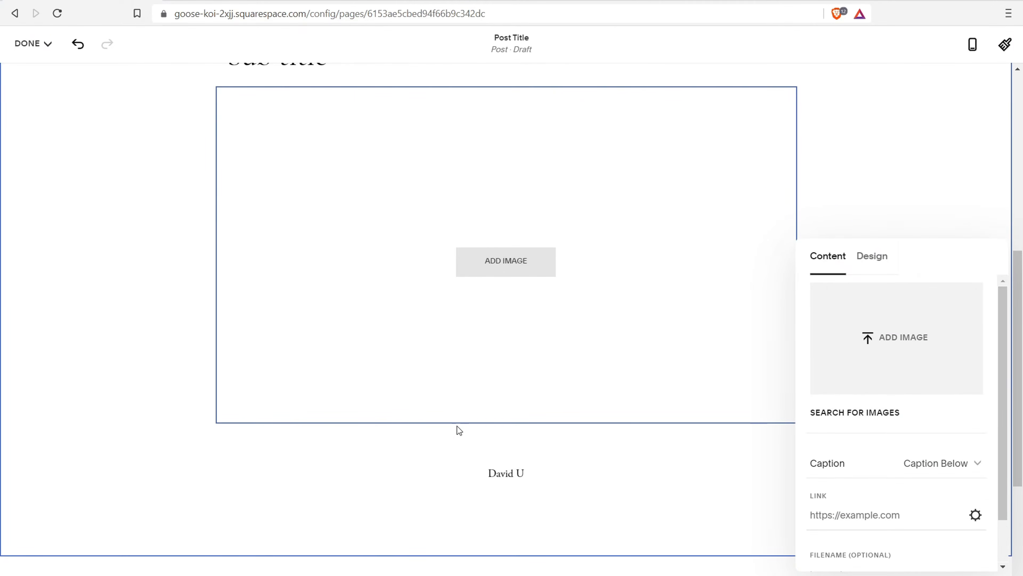
pyautogui.click(505, 422)
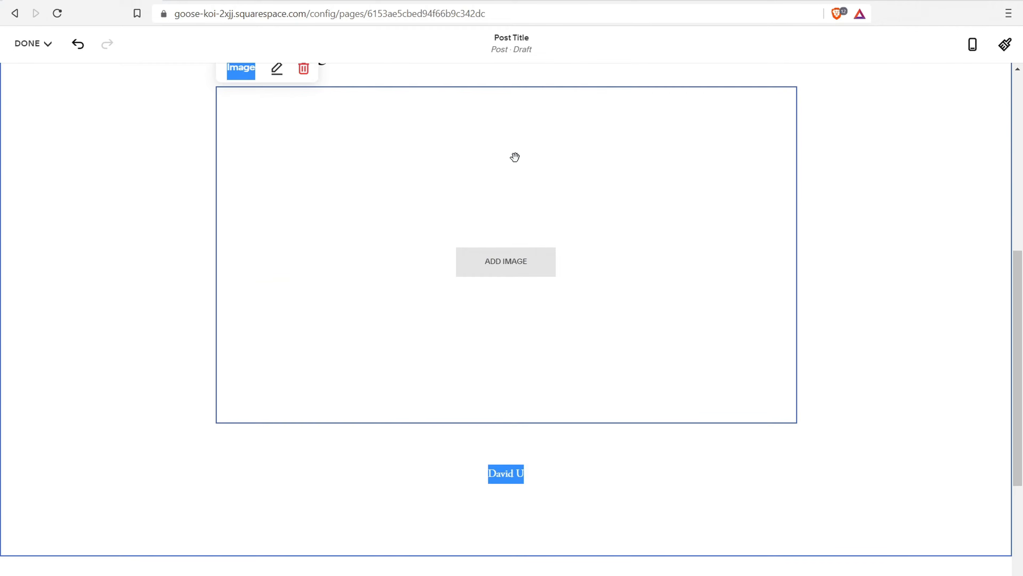
pyautogui.scroll(5, 514, 158)
pyautogui.click(303, 268)
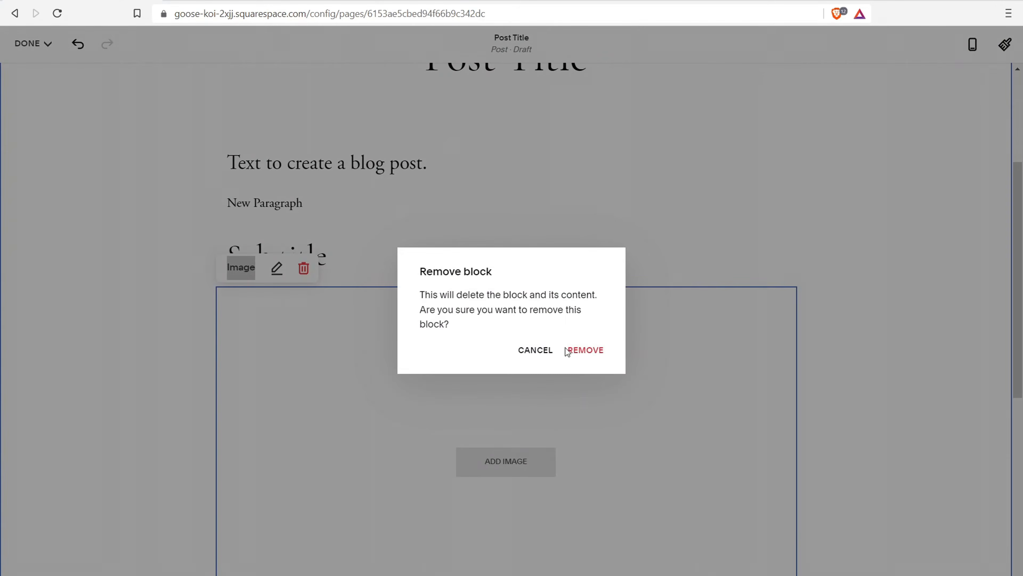
pyautogui.click(586, 356)
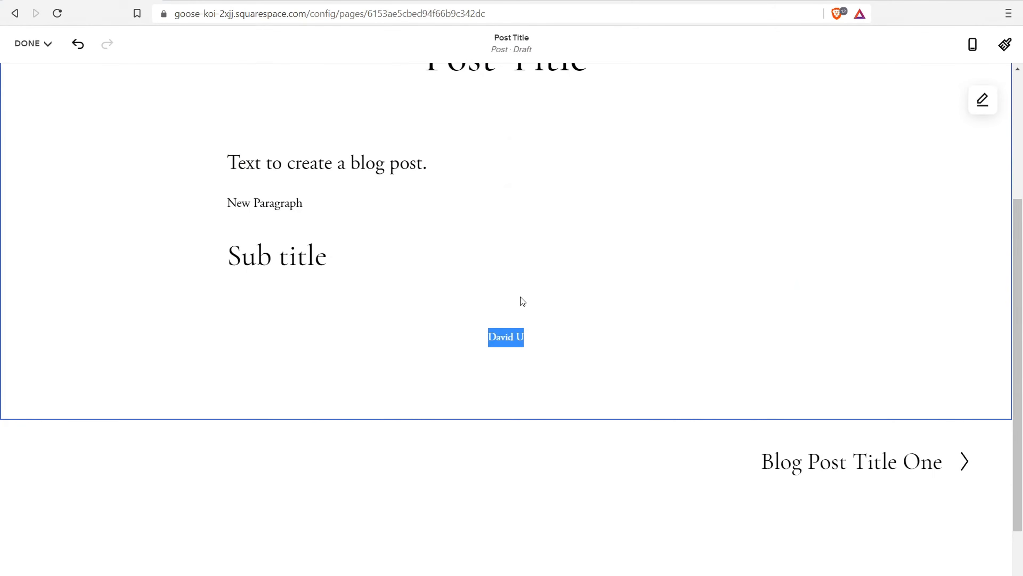
# Add an Embed block below 'Sub title', then delete it again
pyautogui.click(504, 285)
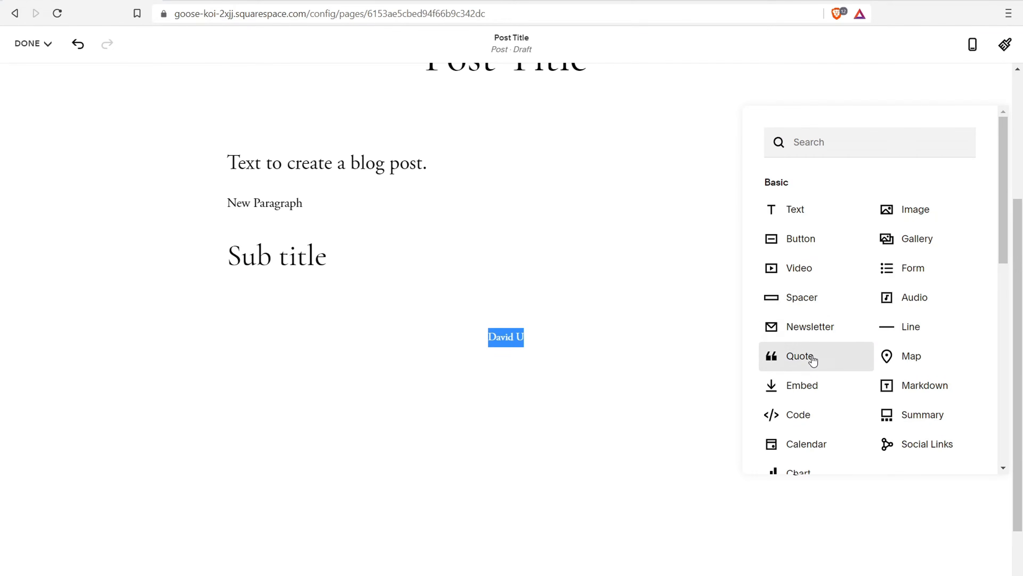
pyautogui.click(811, 387)
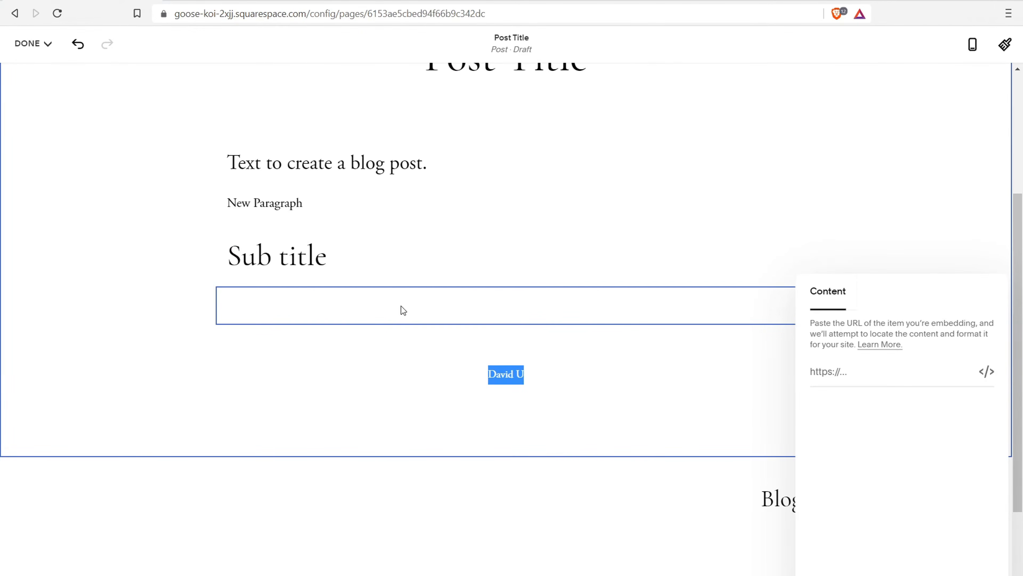
pyautogui.click(884, 367)
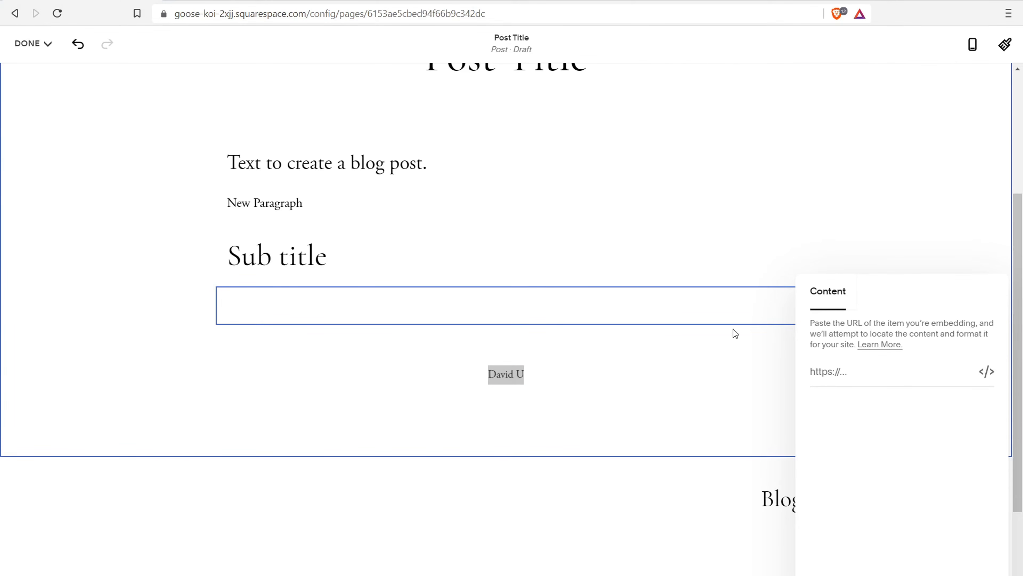
pyautogui.click(525, 252)
pyautogui.click(715, 305)
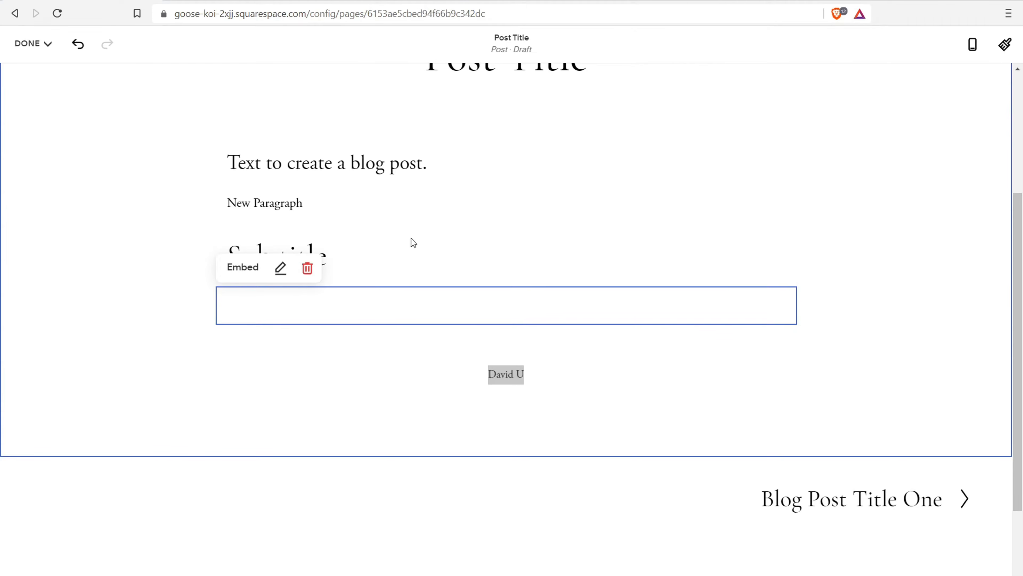
pyautogui.click(307, 268)
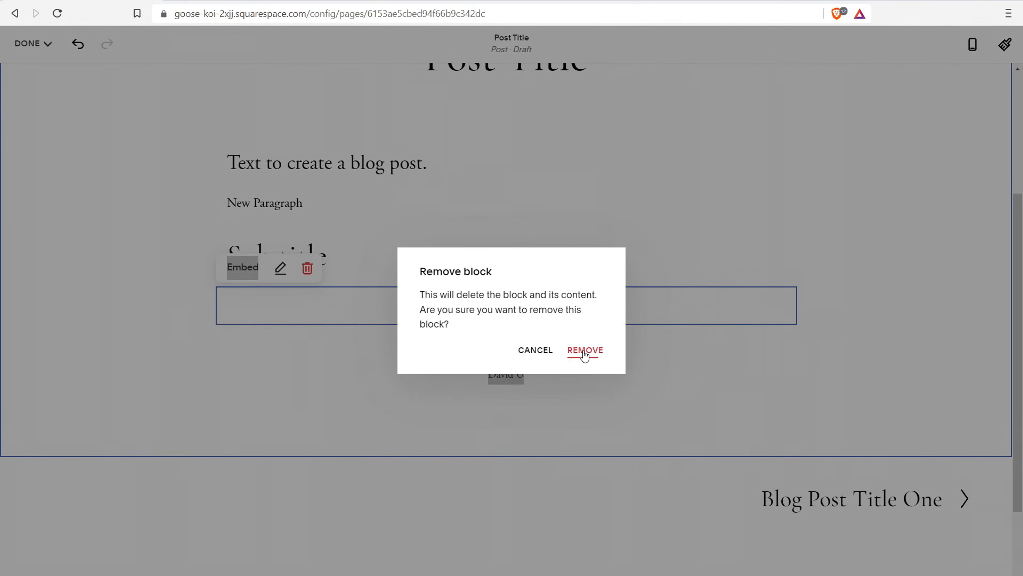
pyautogui.click(584, 351)
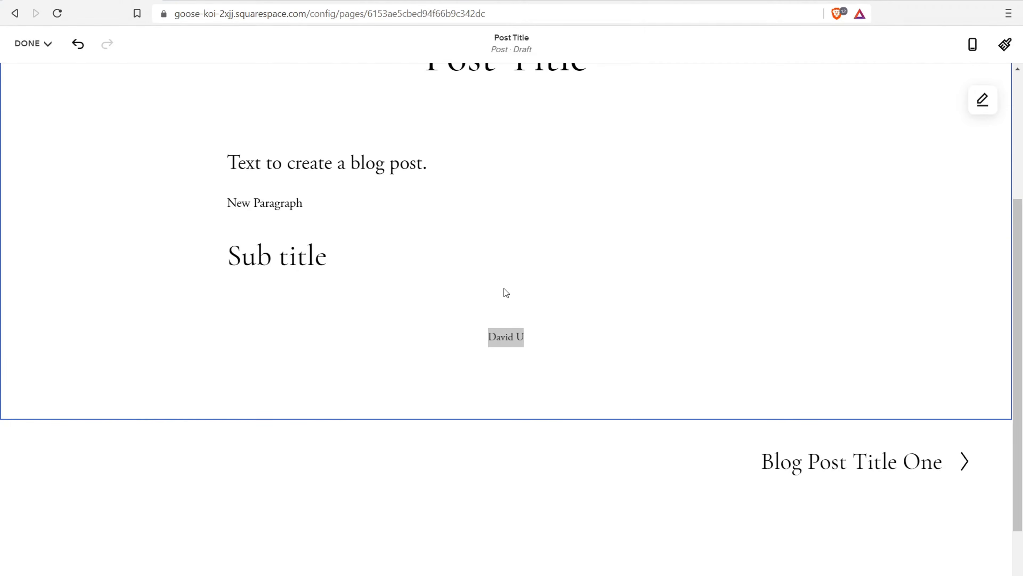
pyautogui.click(505, 286)
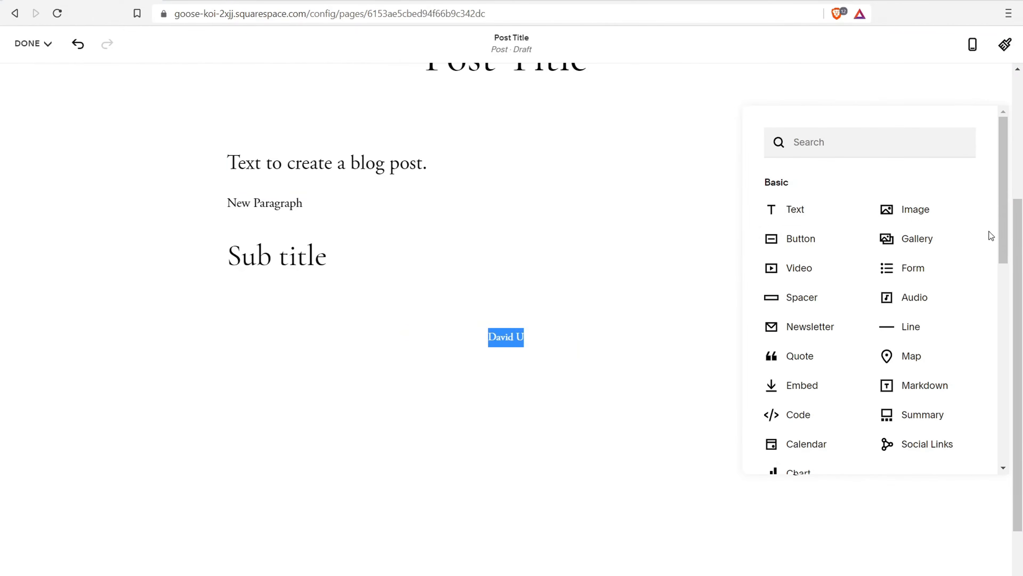
# Insert a Scheduling block below 'Sub title' and close its settings panel
pyautogui.scroll(-8, 847, 252)
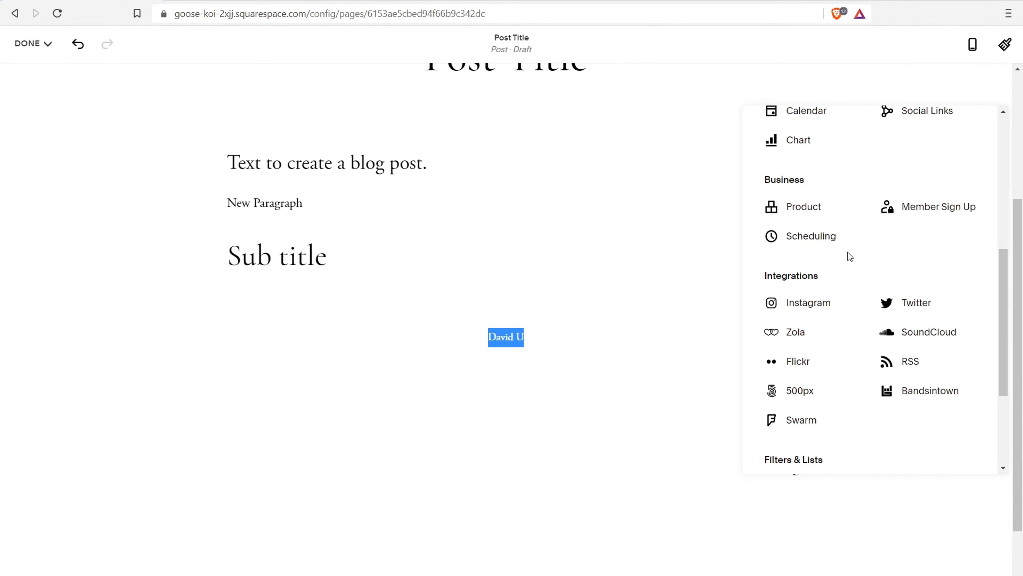
pyautogui.click(825, 235)
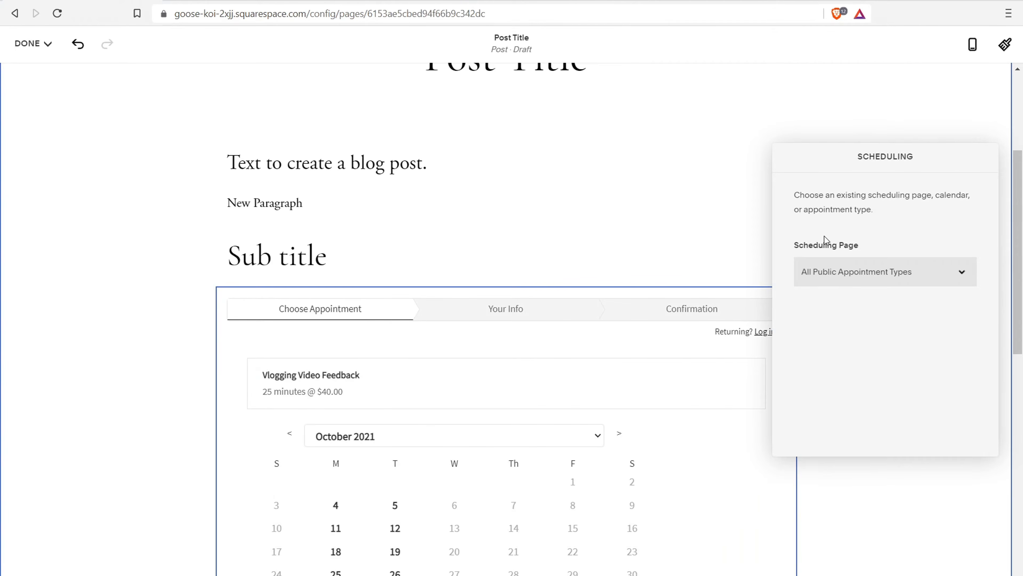
pyautogui.scroll(-5, 506, 381)
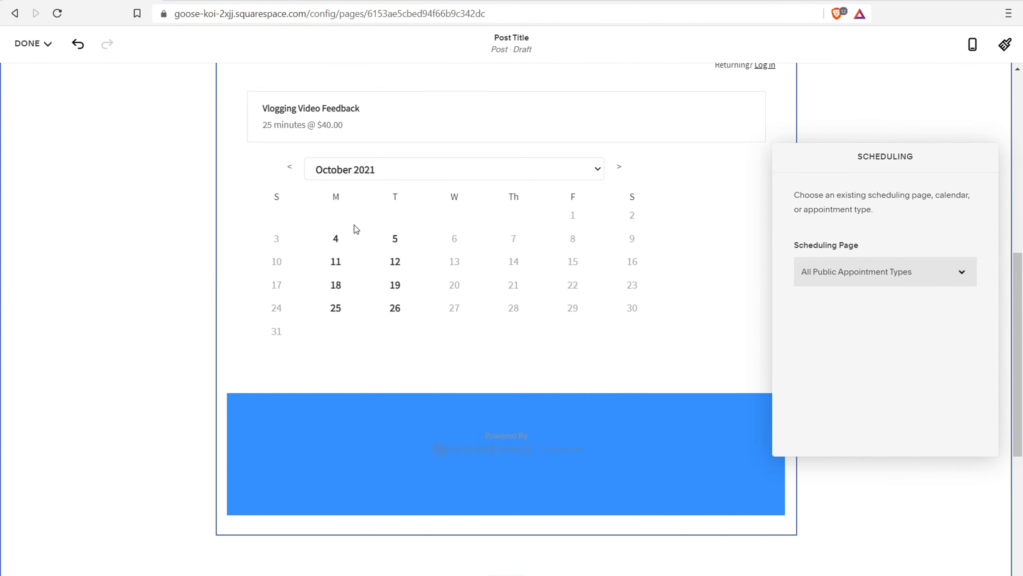
pyautogui.scroll(3, 471, 387)
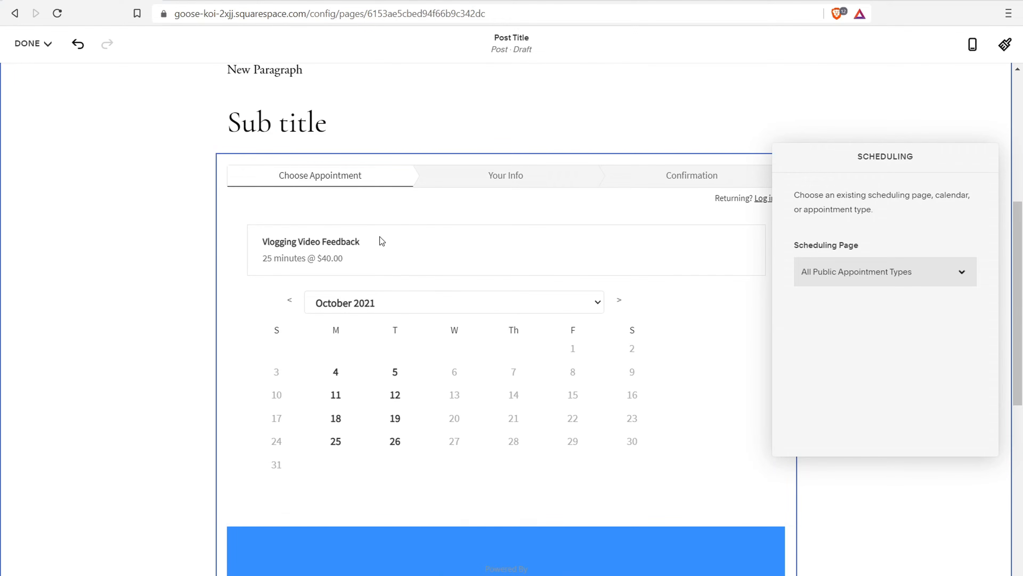
pyautogui.click(295, 120)
pyautogui.scroll(5, 318, 159)
pyautogui.scroll(-6, 338, 293)
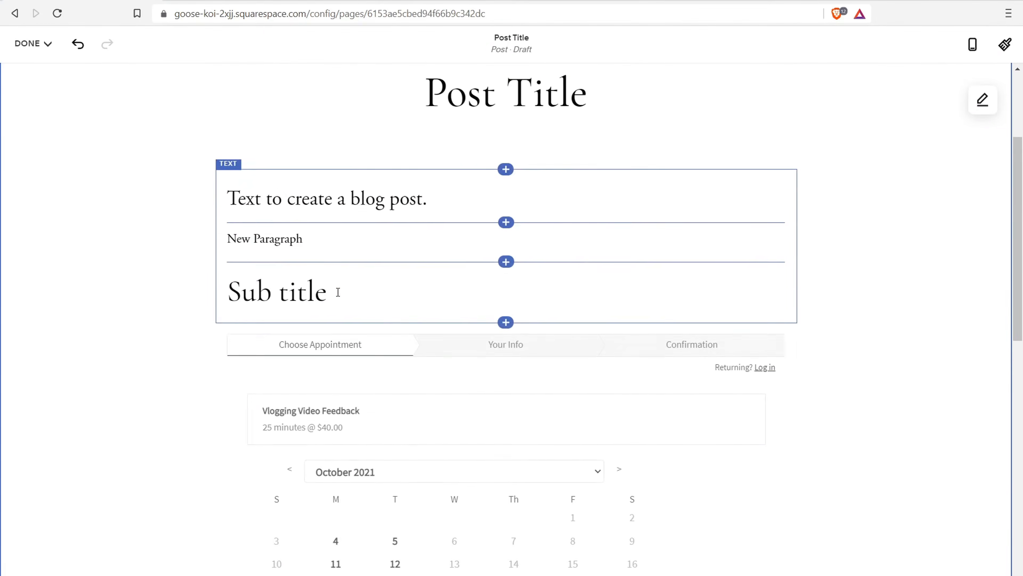
# Delete the appointment Scheduling block from the draft post
pyautogui.click(486, 181)
pyautogui.scroll(6, 403, 201)
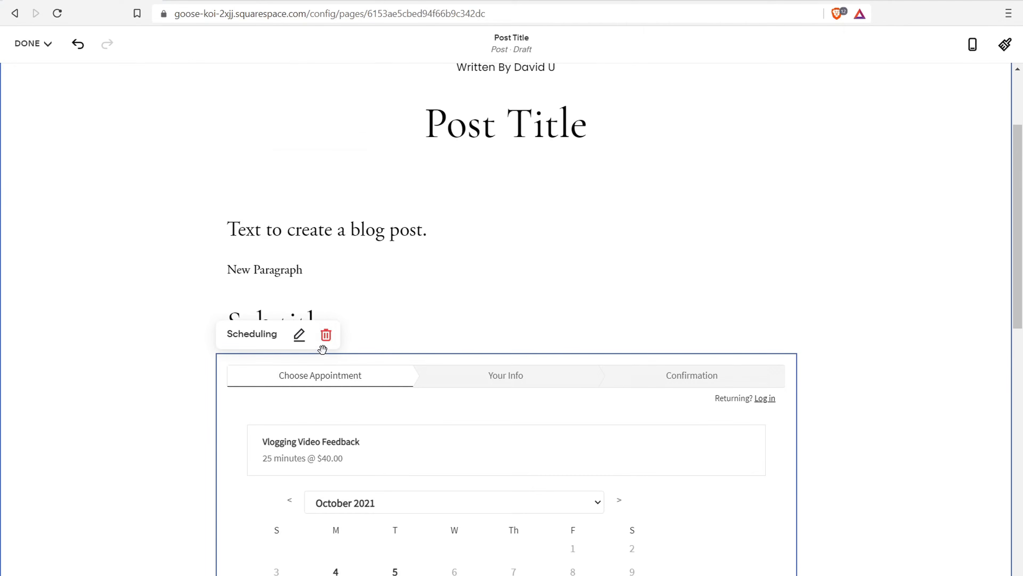
pyautogui.click(327, 340)
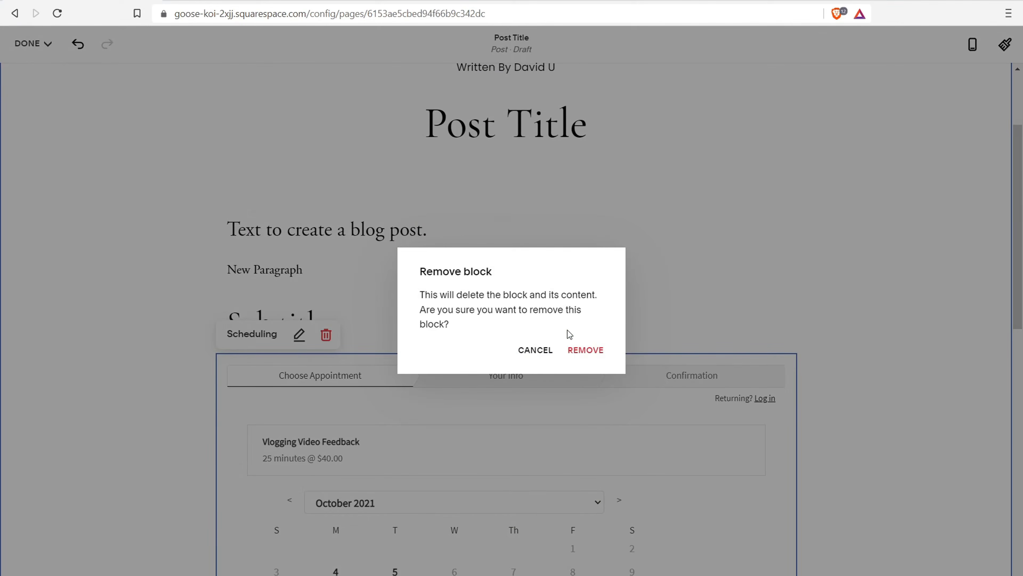
pyautogui.click(585, 349)
pyautogui.scroll(-4, 318, 308)
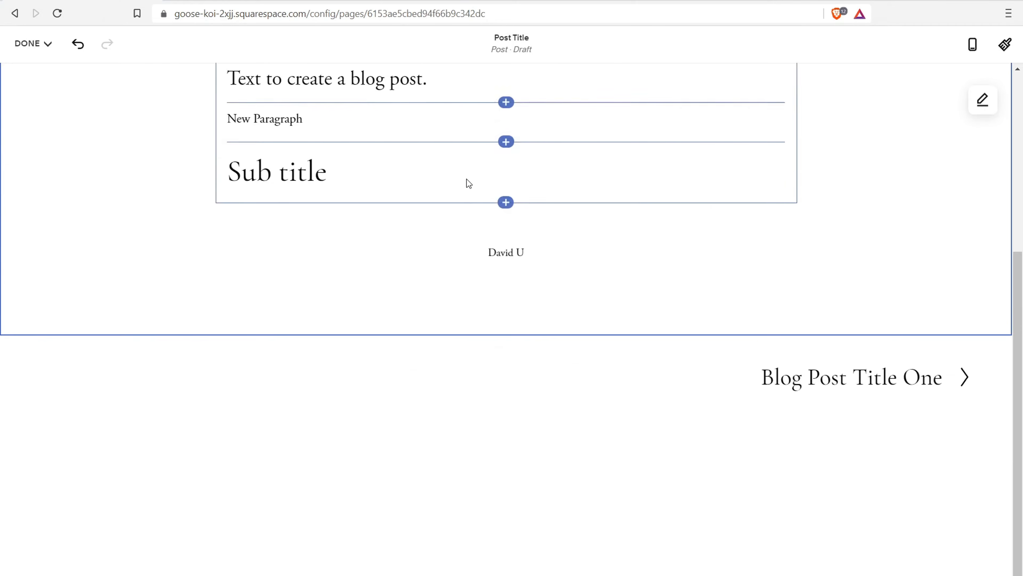
pyautogui.scroll(5, 523, 223)
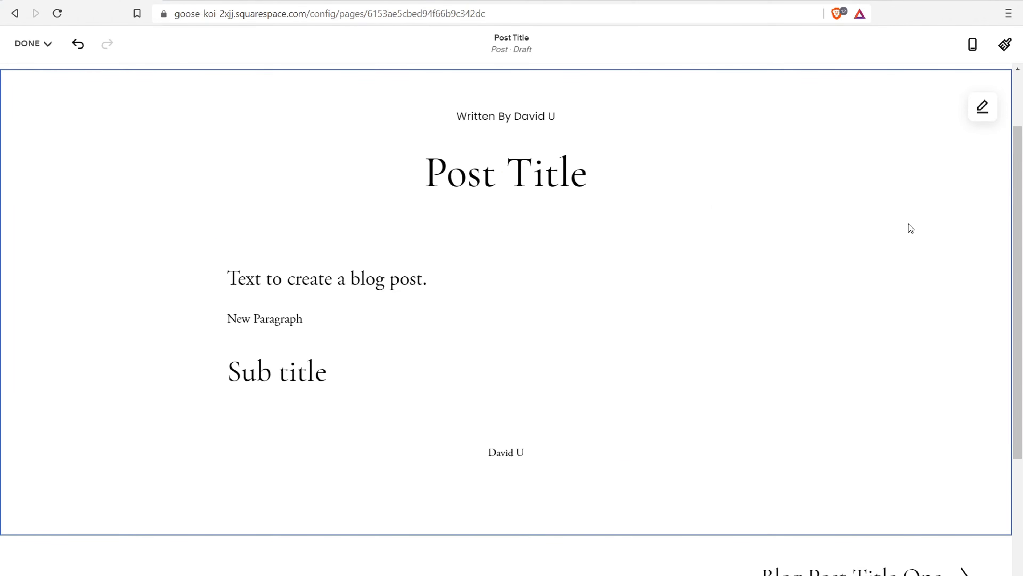
# Look over the section's content width options, save the draft, and preview Blog Post Title One
pyautogui.click(983, 108)
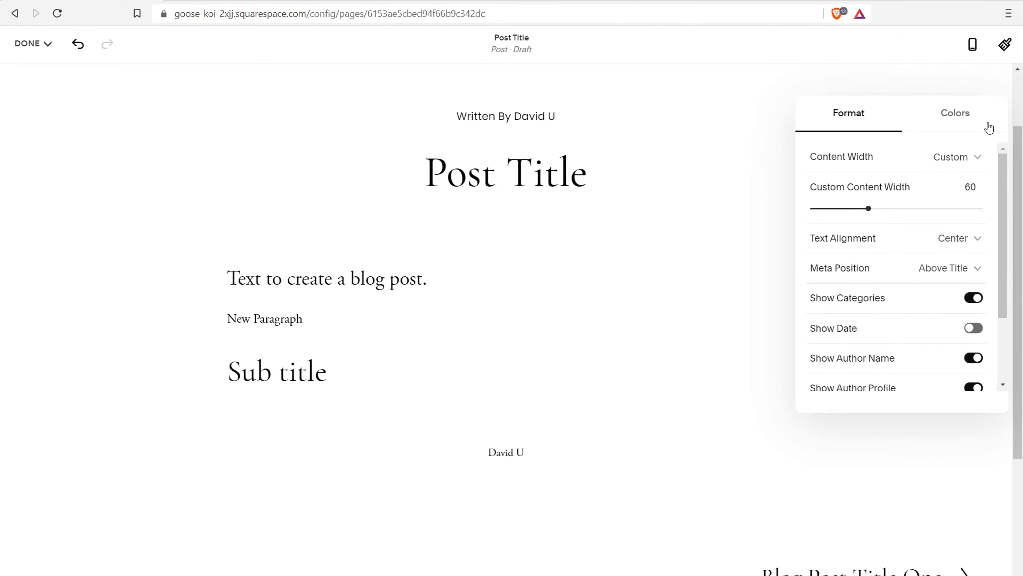
pyautogui.click(975, 158)
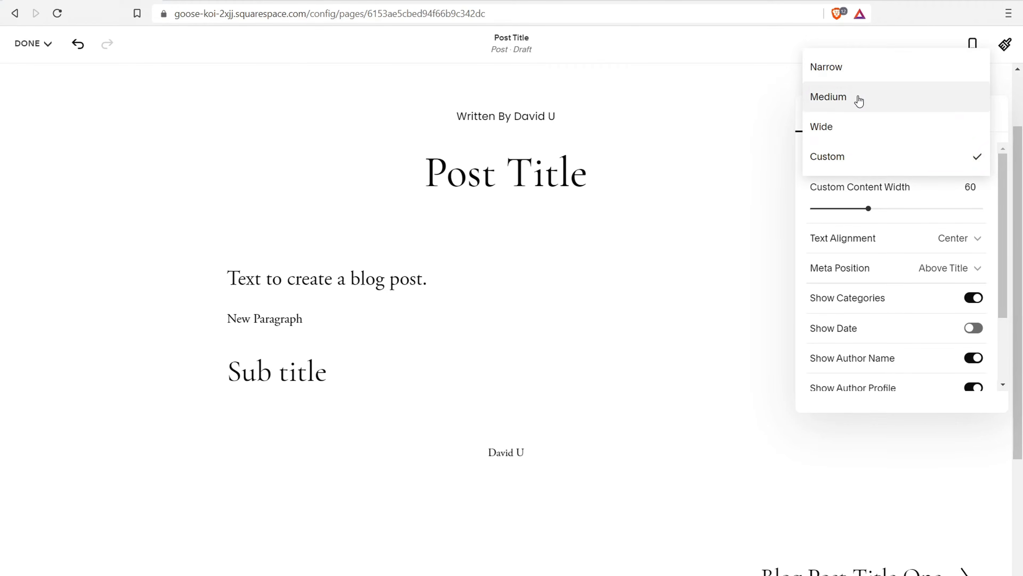
pyautogui.click(45, 48)
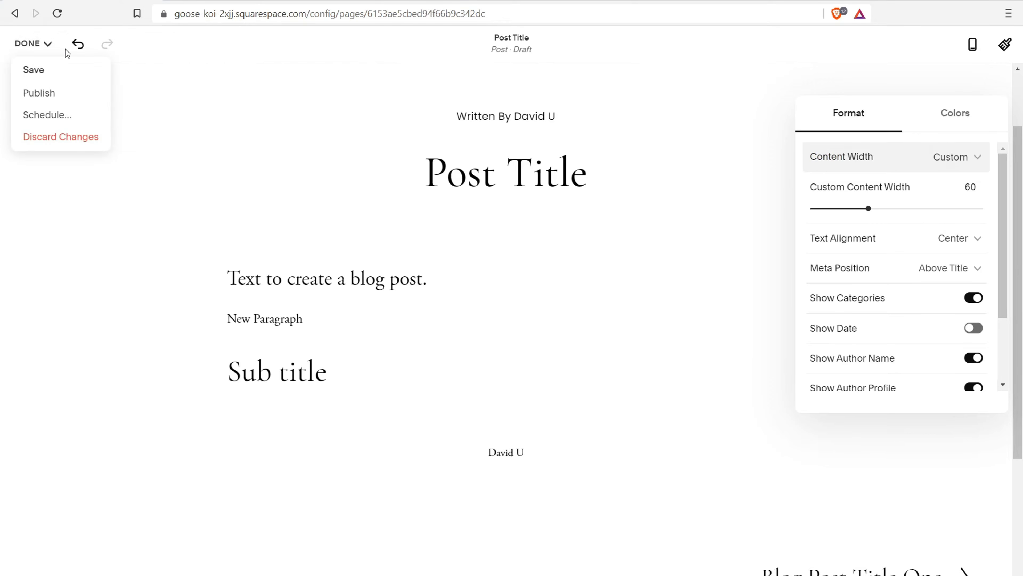
pyautogui.click(35, 71)
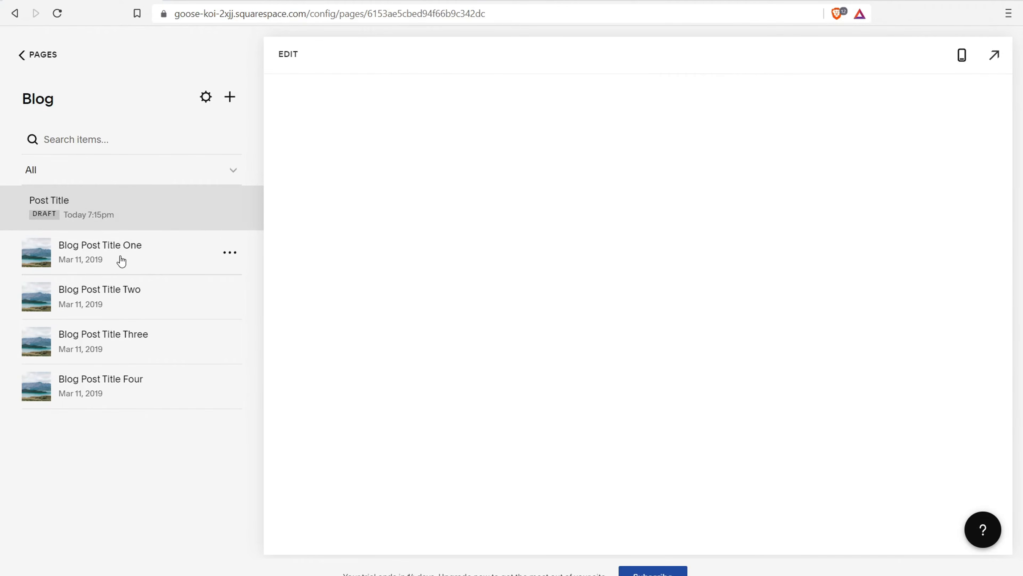
pyautogui.click(123, 265)
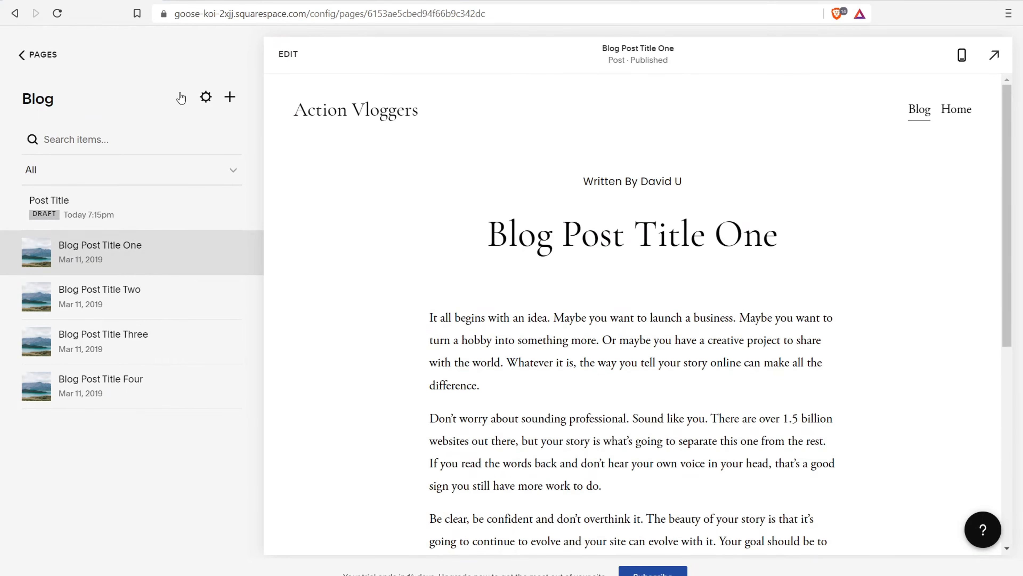
# Edit Blog Post Title One and set its custom content width to 55
pyautogui.click(288, 54)
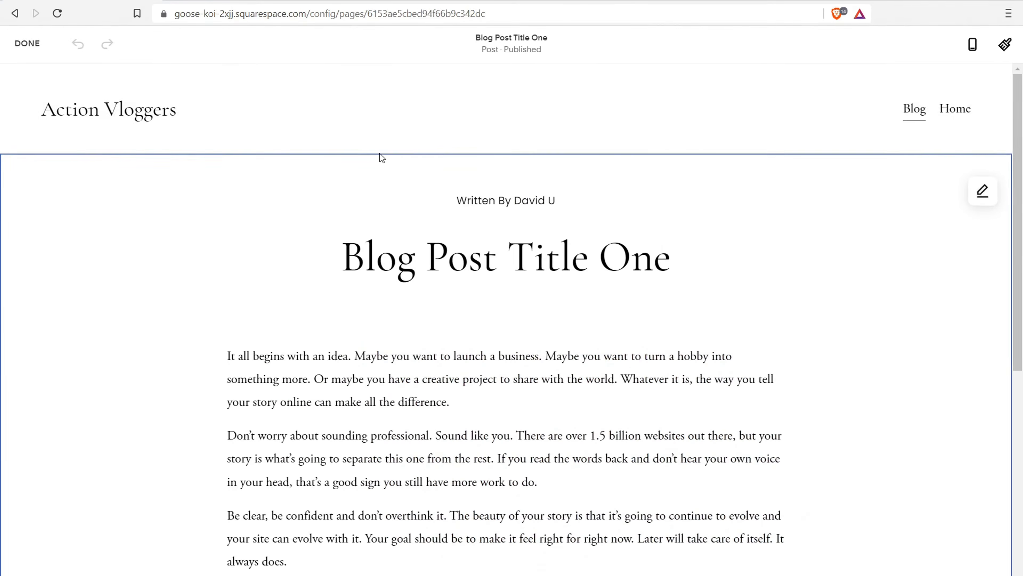
pyautogui.scroll(-5, 605, 304)
pyautogui.scroll(5, 605, 304)
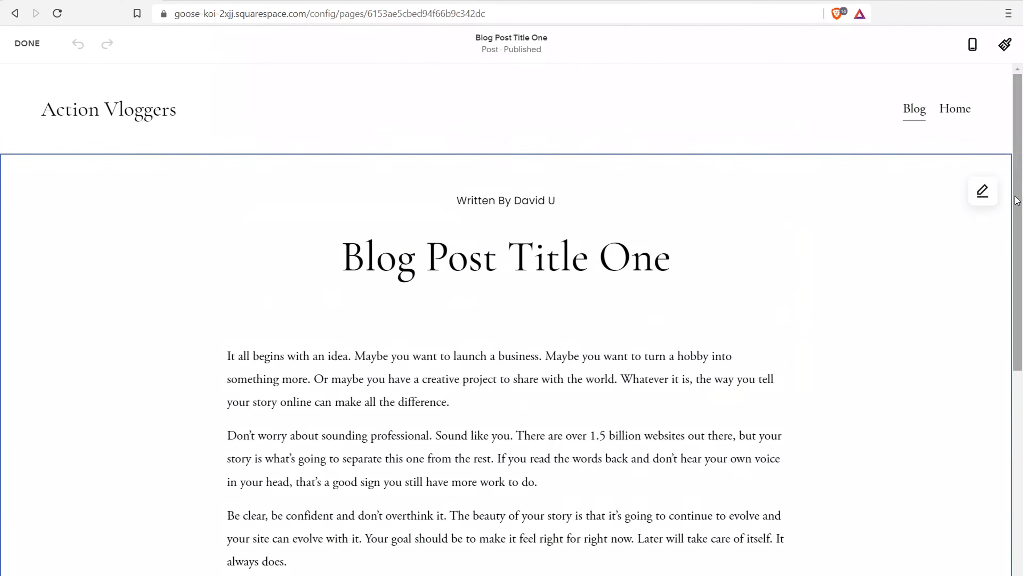
pyautogui.click(989, 192)
pyautogui.click(961, 250)
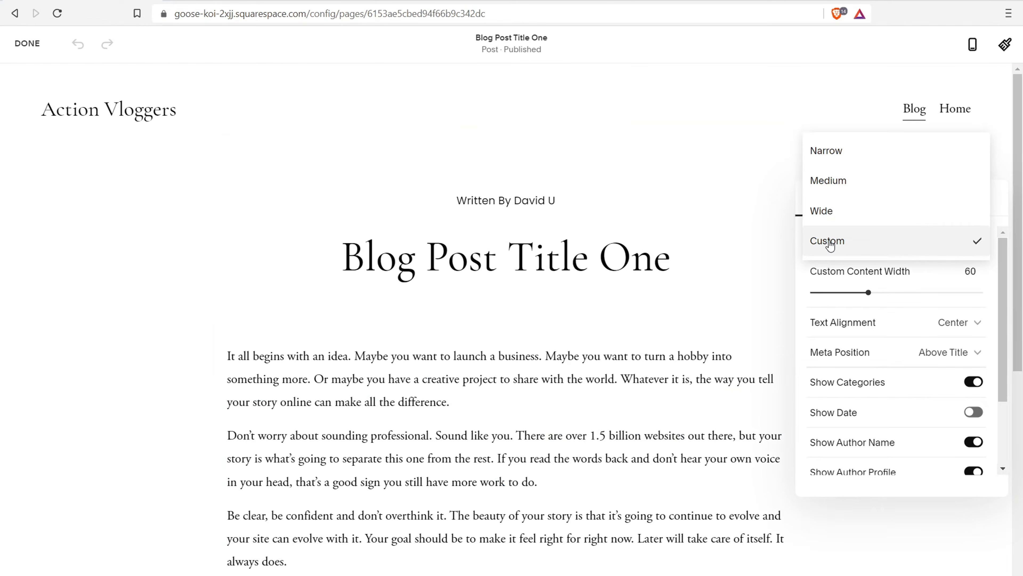
pyautogui.click(828, 242)
pyautogui.moveTo(868, 293)
pyautogui.mouseDown()
pyautogui.moveTo(905, 292)
pyautogui.moveTo(854, 293)
pyautogui.mouseUp()
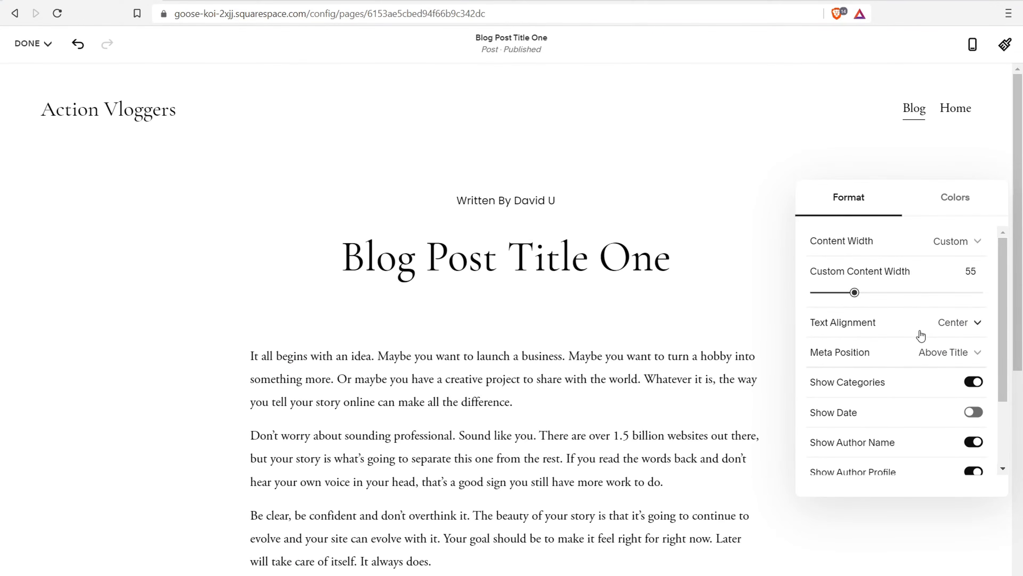
# Set Meta Position to Below Title, keeping categories shown, date hidden, and the Bullet delimiter
pyautogui.click(943, 354)
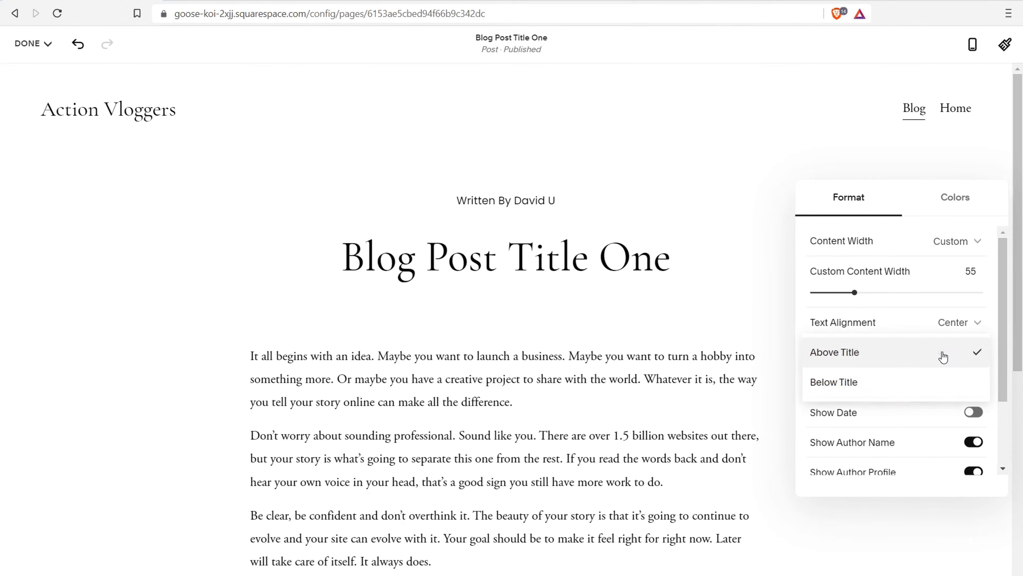
pyautogui.click(891, 383)
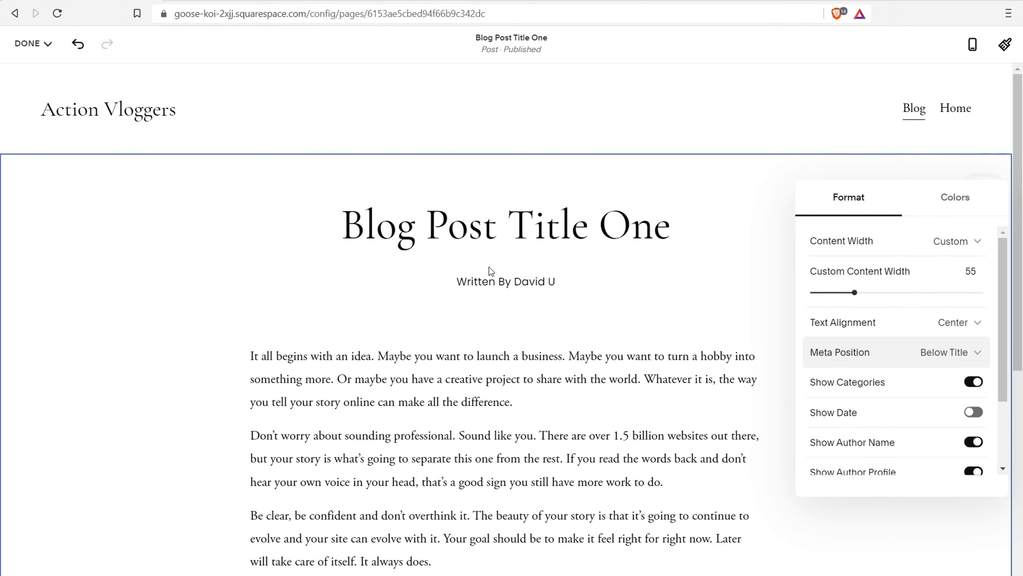
pyautogui.click(980, 387)
pyautogui.click(977, 388)
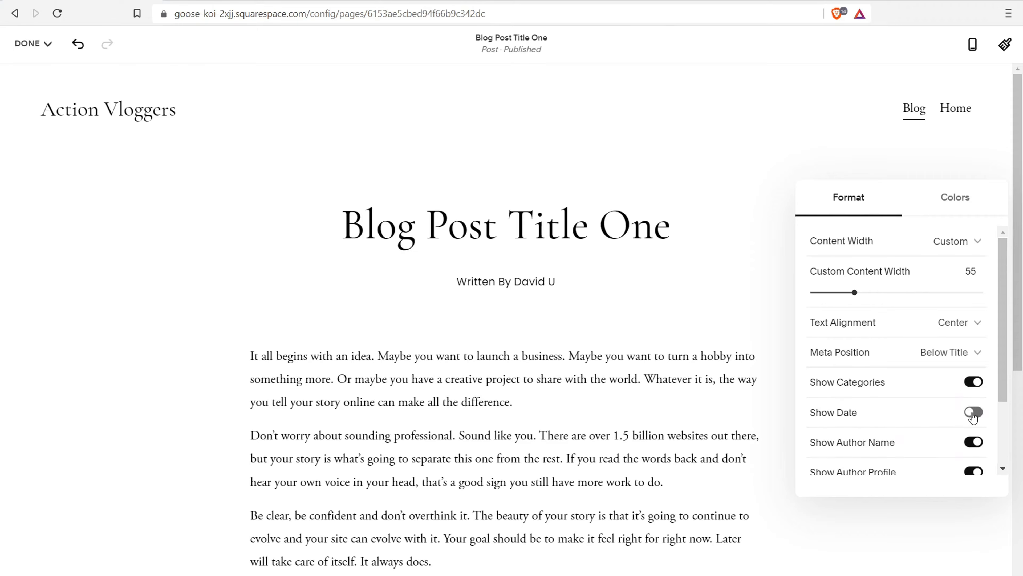
pyautogui.click(974, 412)
pyautogui.click(974, 412)
pyautogui.scroll(-2, 903, 409)
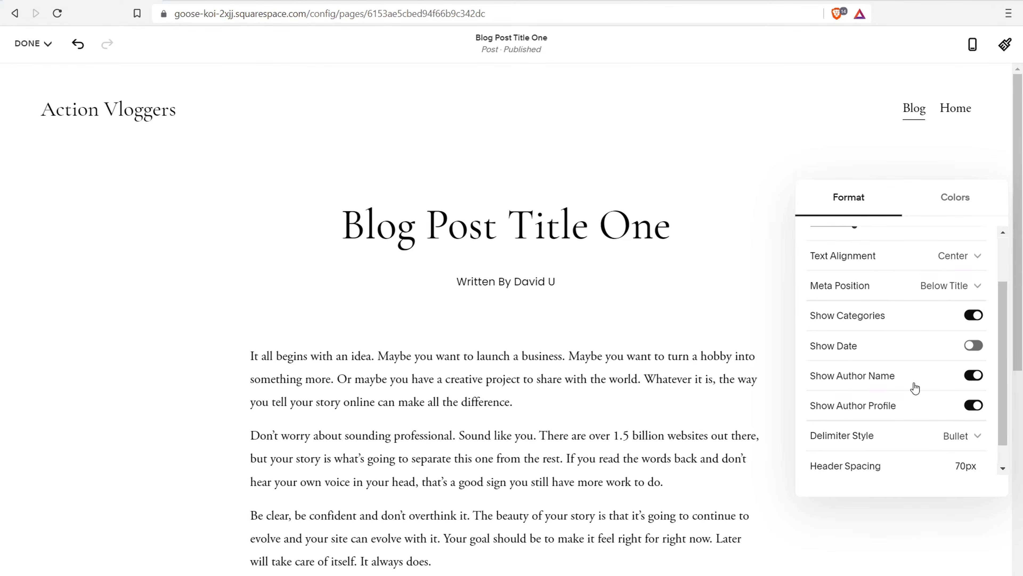
pyautogui.scroll(-1, 914, 387)
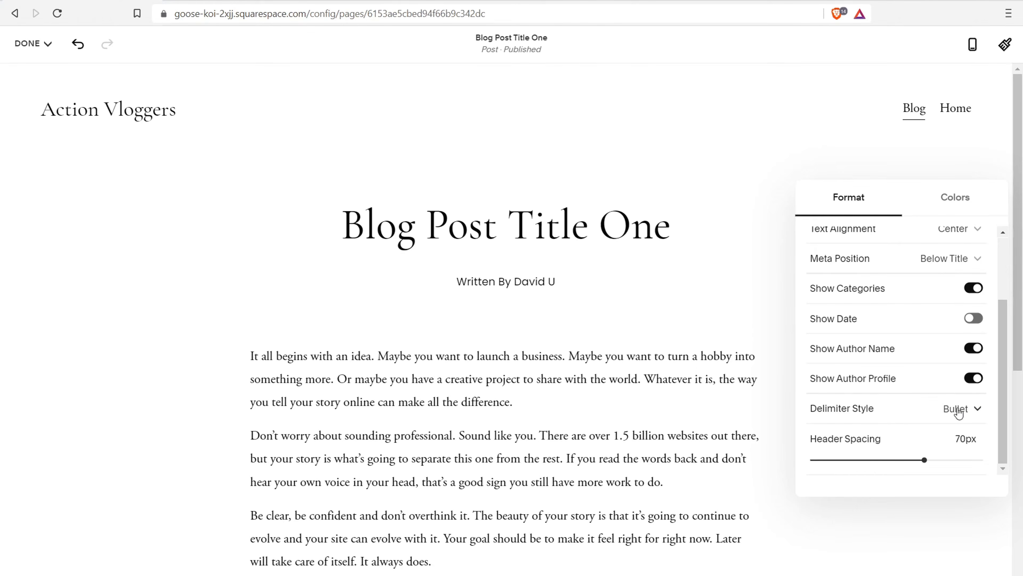
pyautogui.click(968, 413)
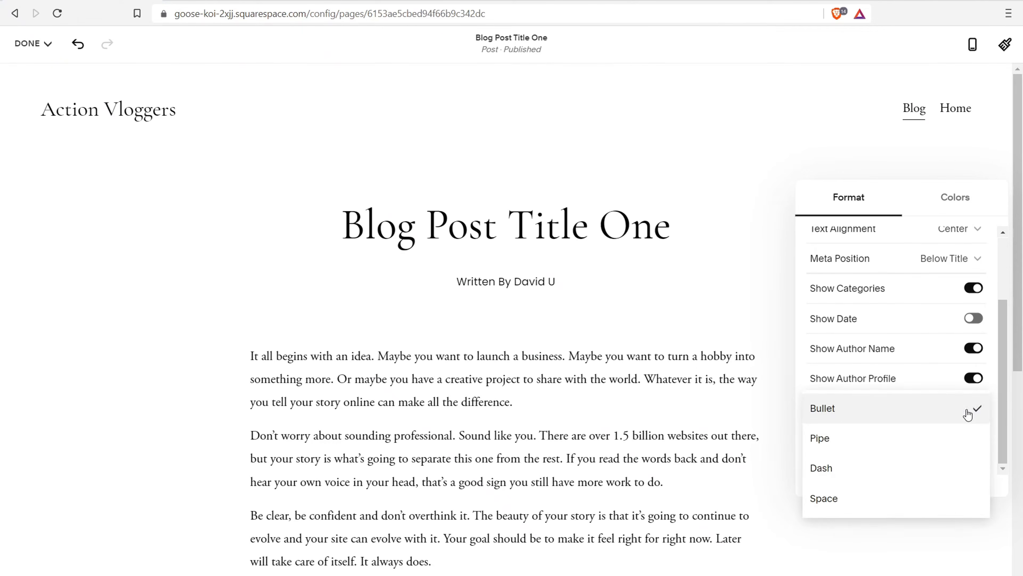
pyautogui.click(449, 428)
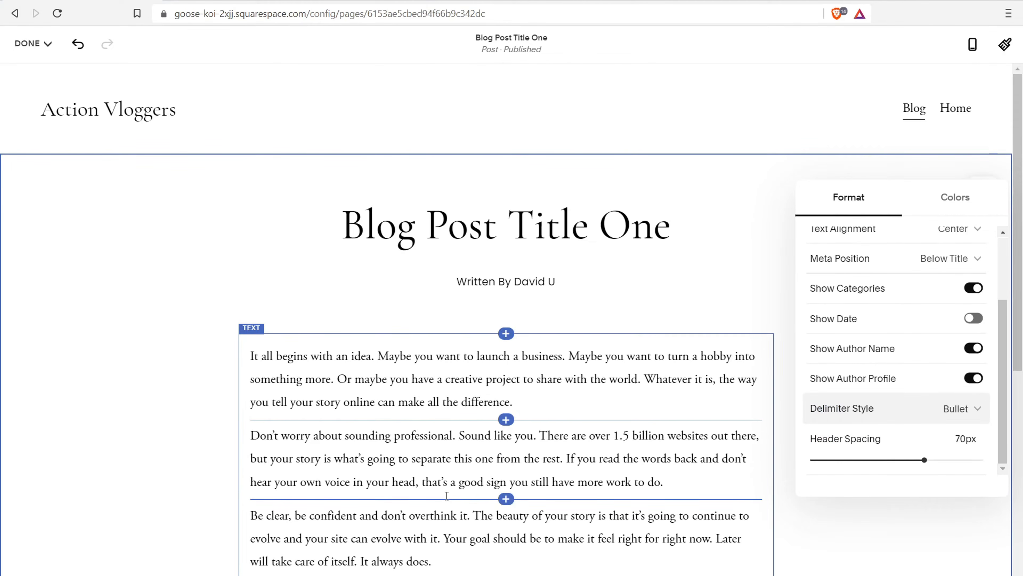
pyautogui.scroll(3, 923, 314)
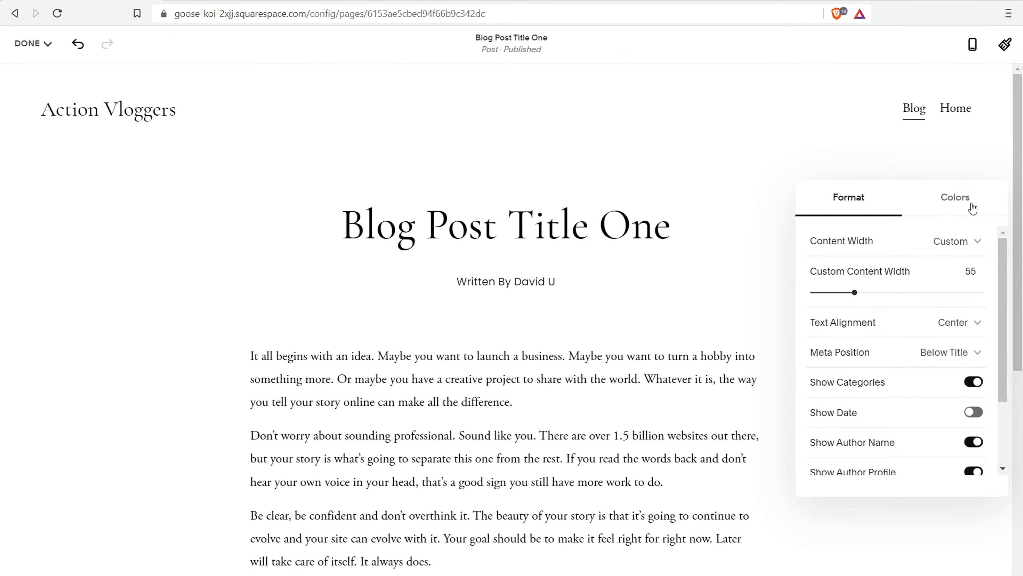
# Check the section colour themes, then save Blog Post Title One
pyautogui.click(966, 206)
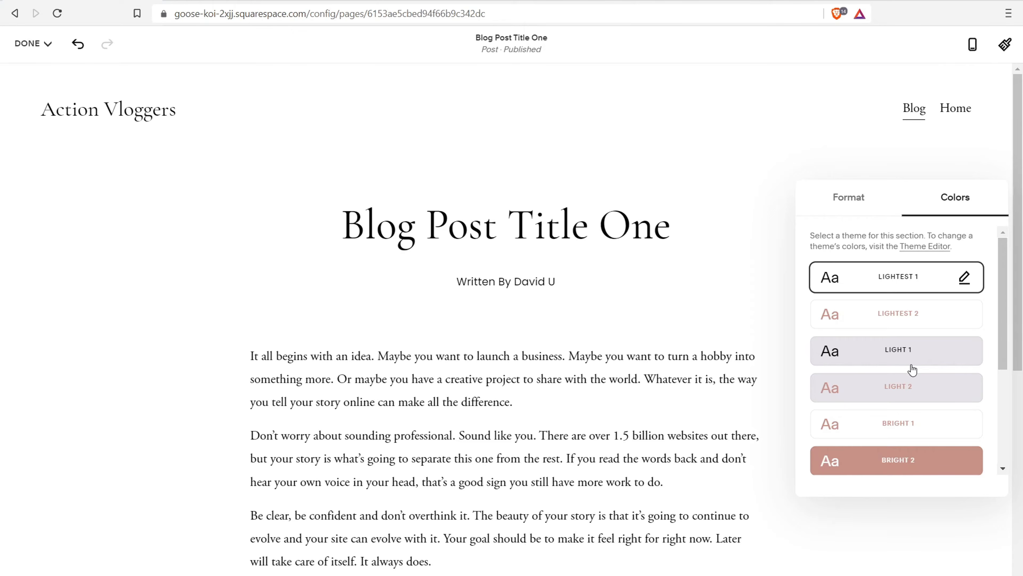
pyautogui.click(690, 387)
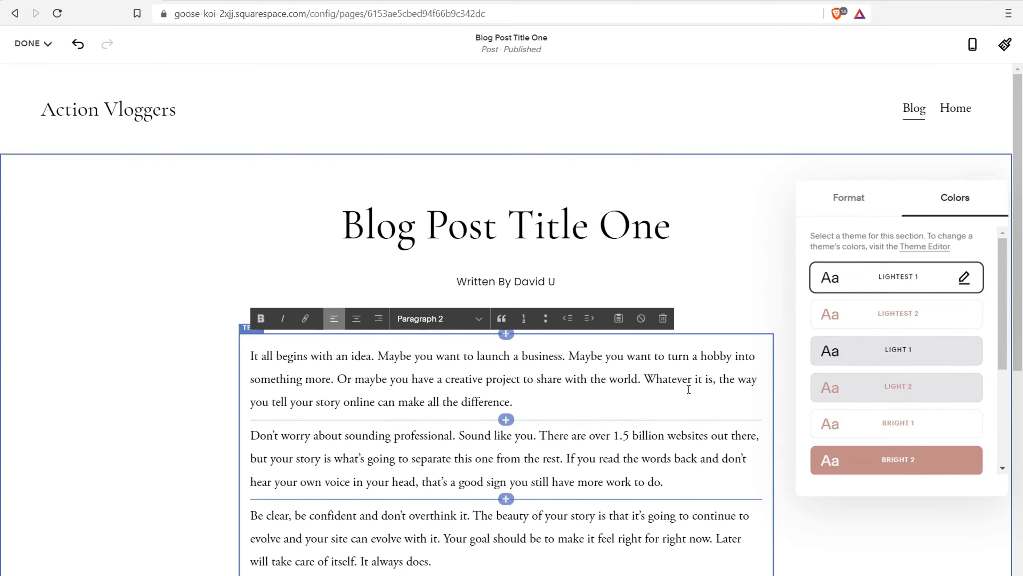
pyautogui.moveTo(52, 47)
pyautogui.click(35, 70)
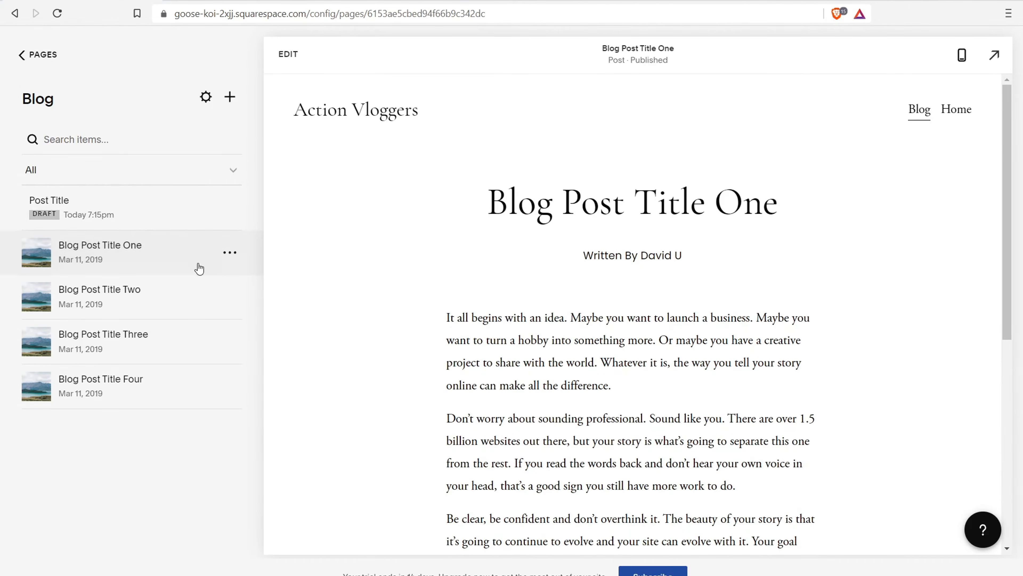
# Bring up Blog Post Title One's settings and go to the empty Categories page under Content
pyautogui.click(230, 254)
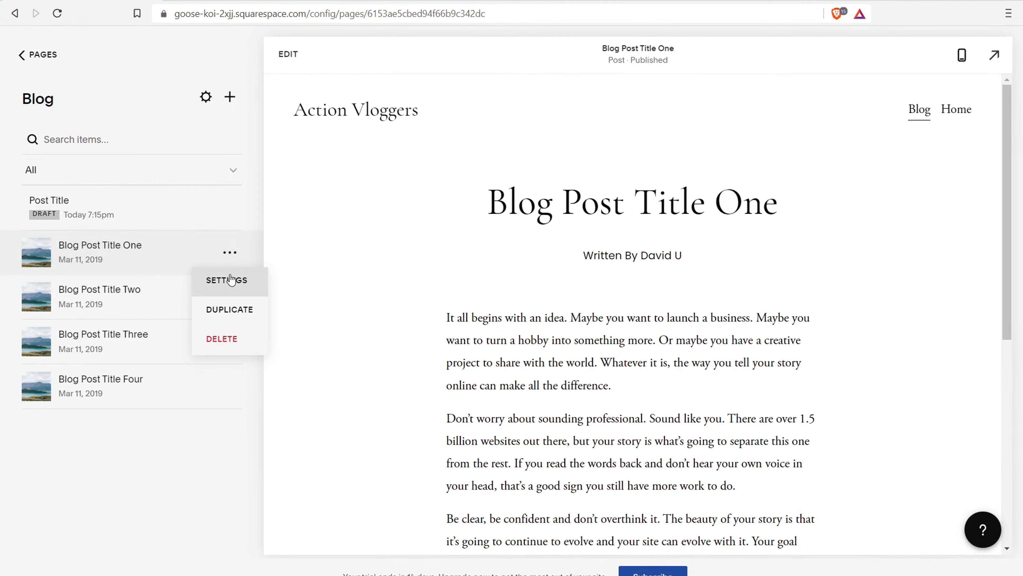
pyautogui.click(228, 279)
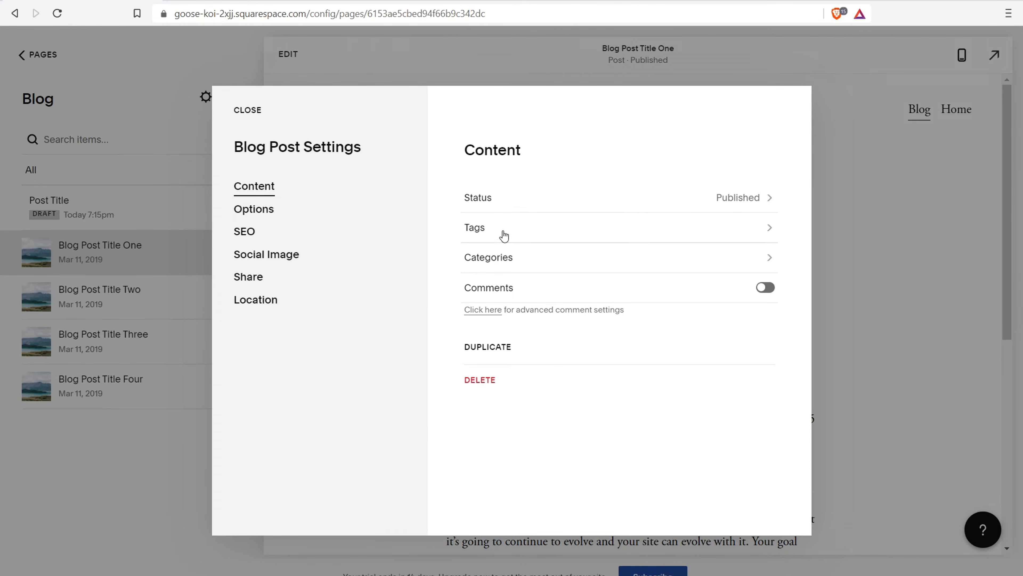
pyautogui.click(637, 268)
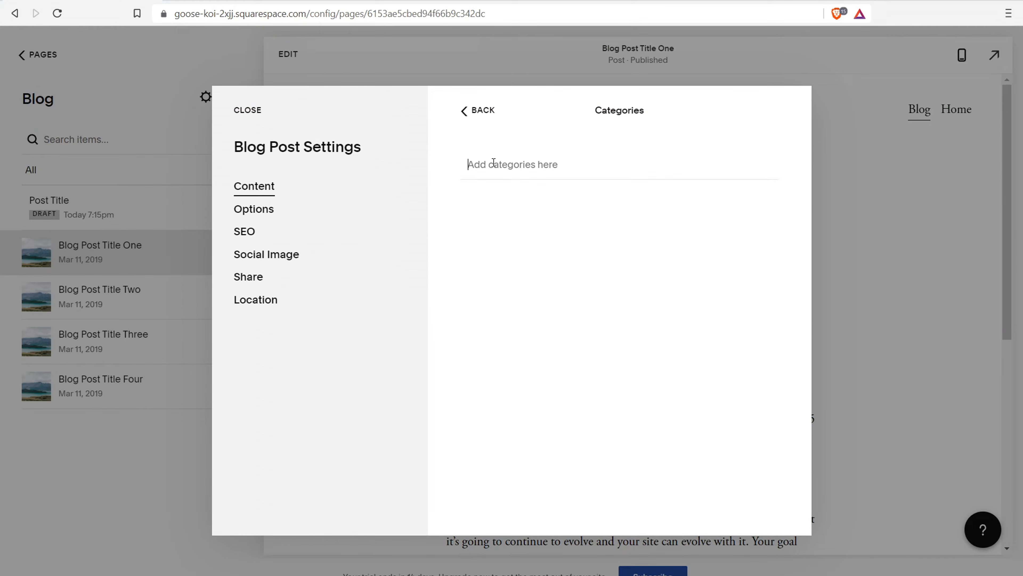
# Return to Blog Post Title One's main settings and leave comments turned off
pyautogui.click(472, 120)
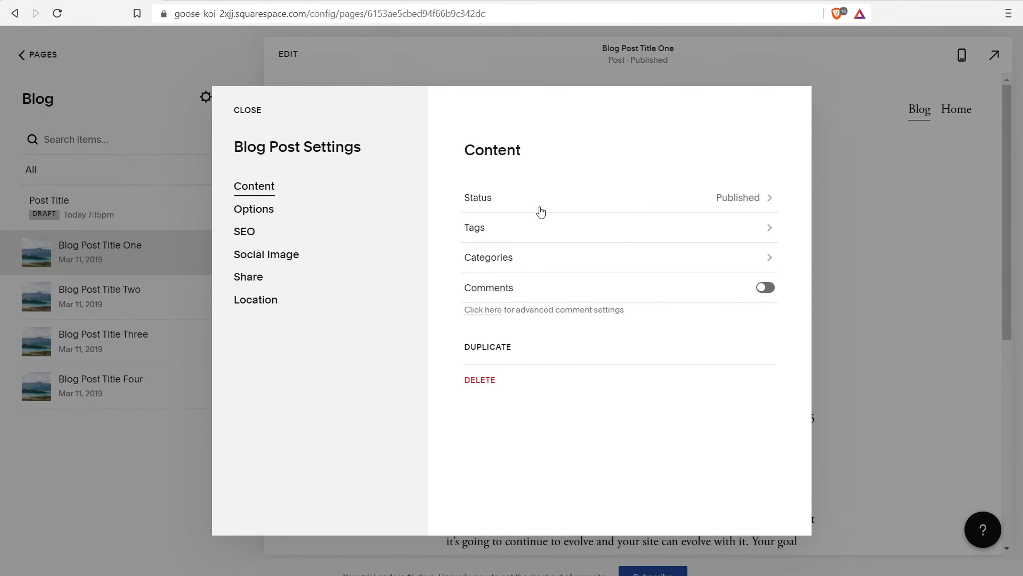
pyautogui.click(766, 289)
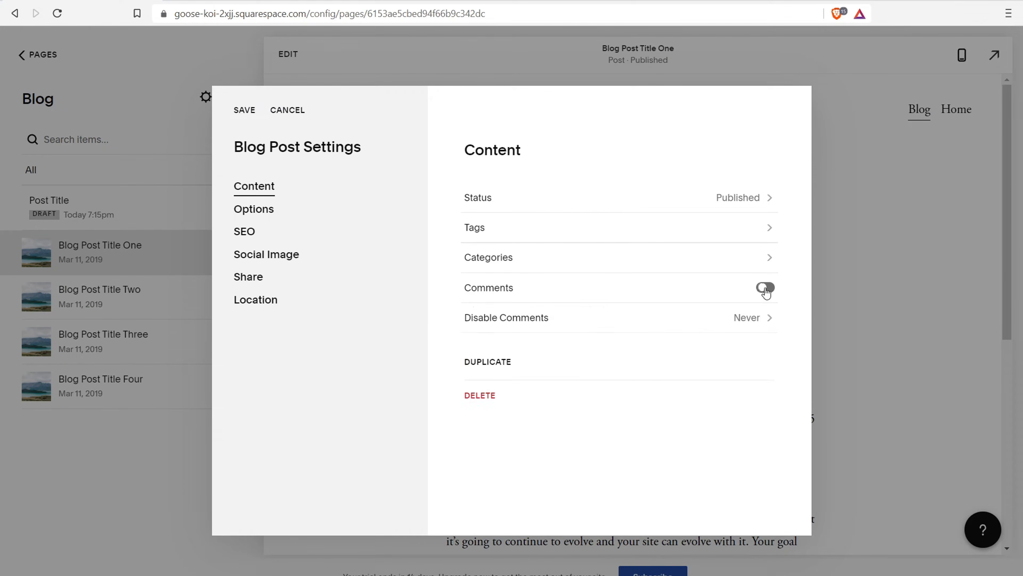
pyautogui.click(765, 288)
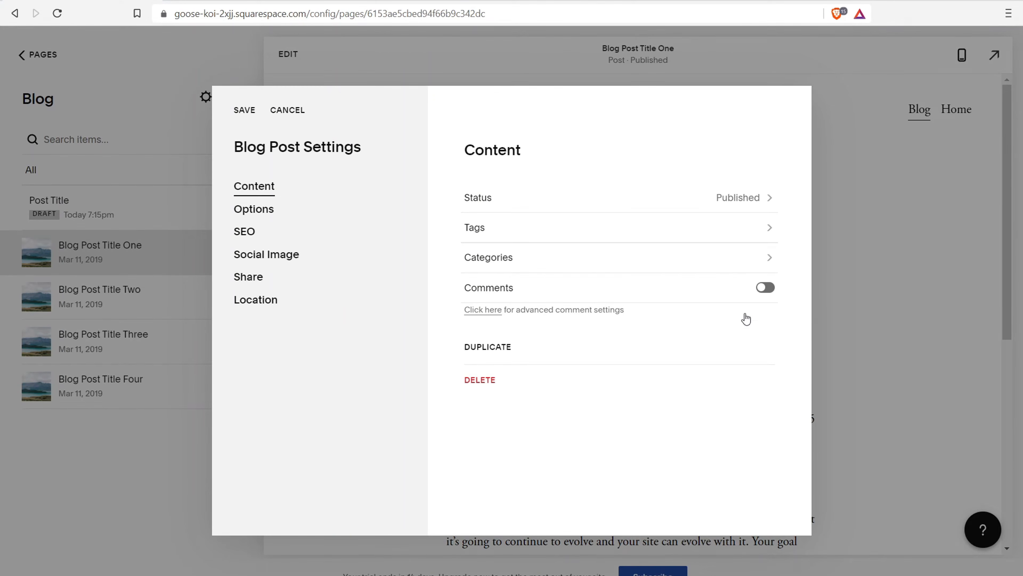
# Check the post's Options, cancel the discard prompt, and move to the SEO settings
pyautogui.click(247, 217)
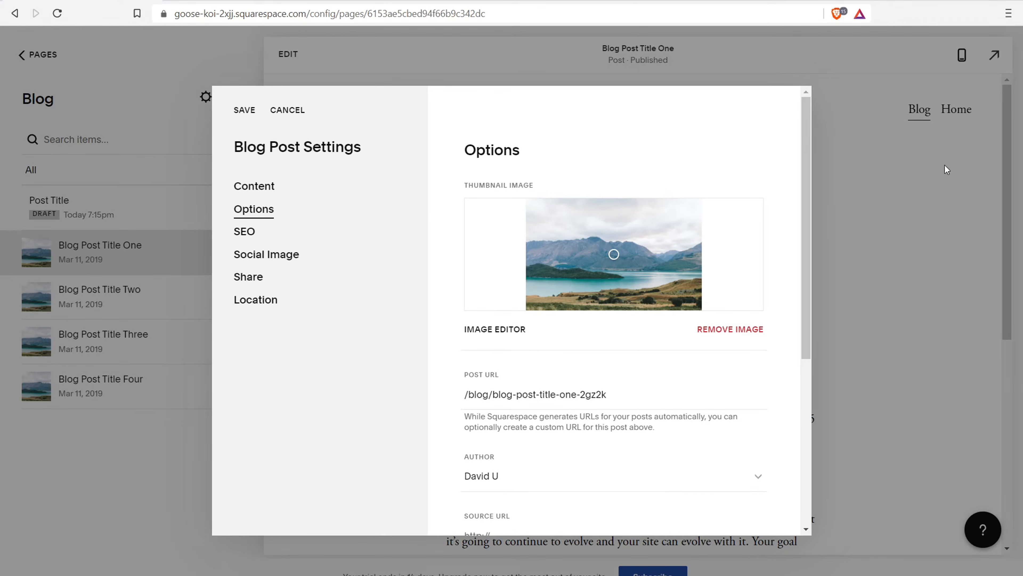
pyautogui.click(914, 198)
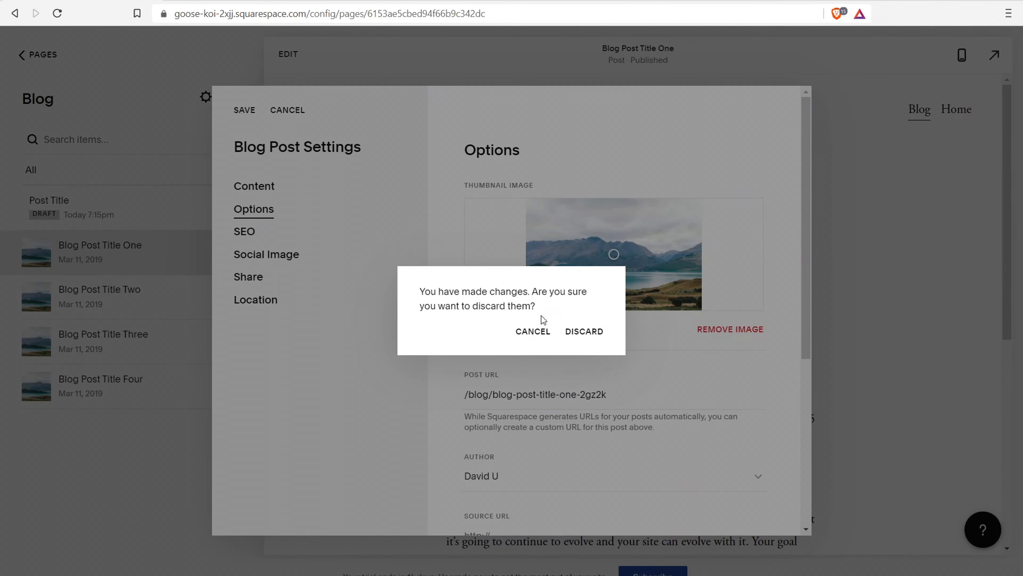
pyautogui.click(533, 334)
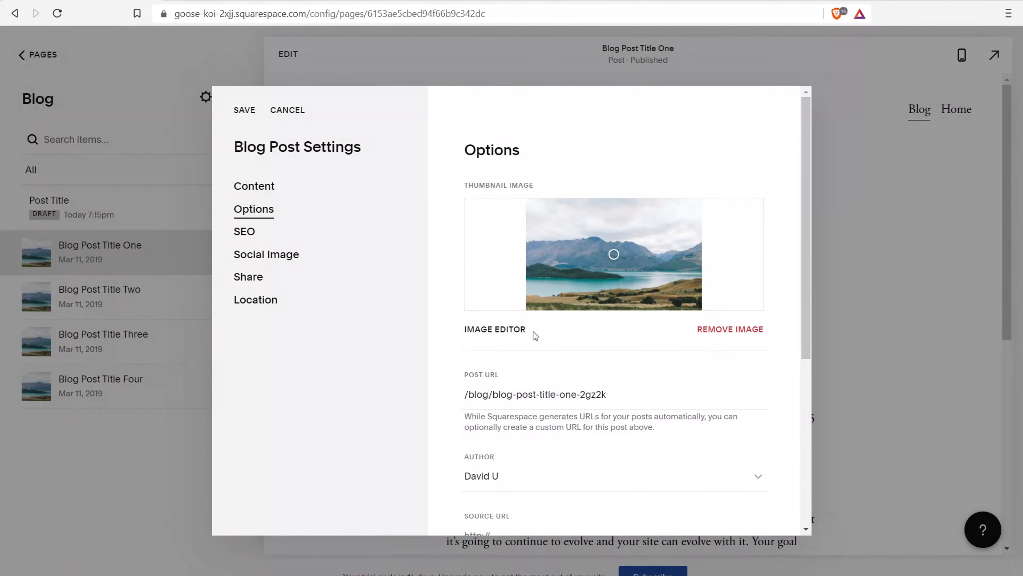
pyautogui.click(246, 232)
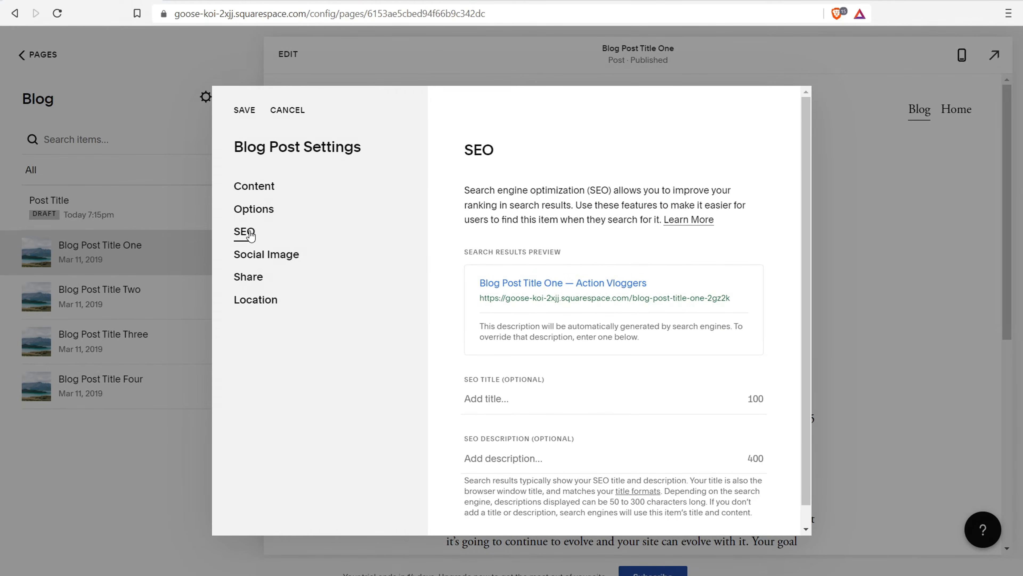
# Review the SEO title, SEO description and Social Image settings without changing them
pyautogui.scroll(-1, 536, 149)
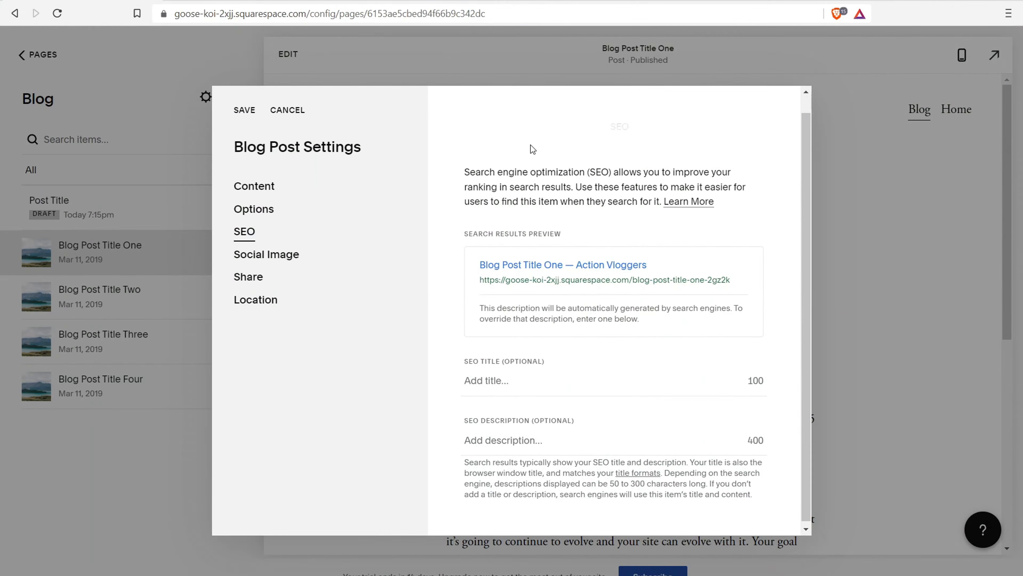
pyautogui.click(508, 378)
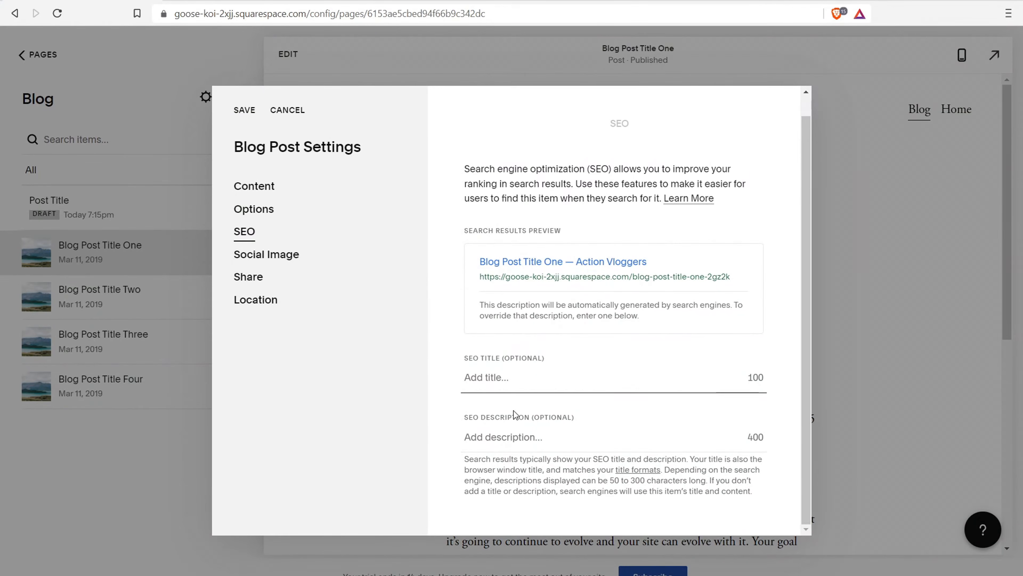
pyautogui.click(503, 444)
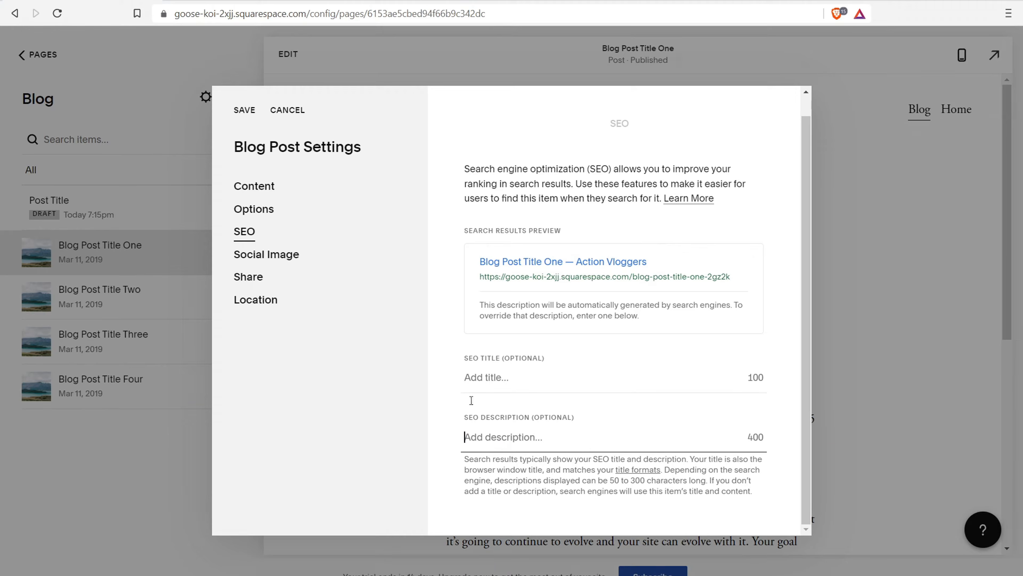
pyautogui.click(277, 256)
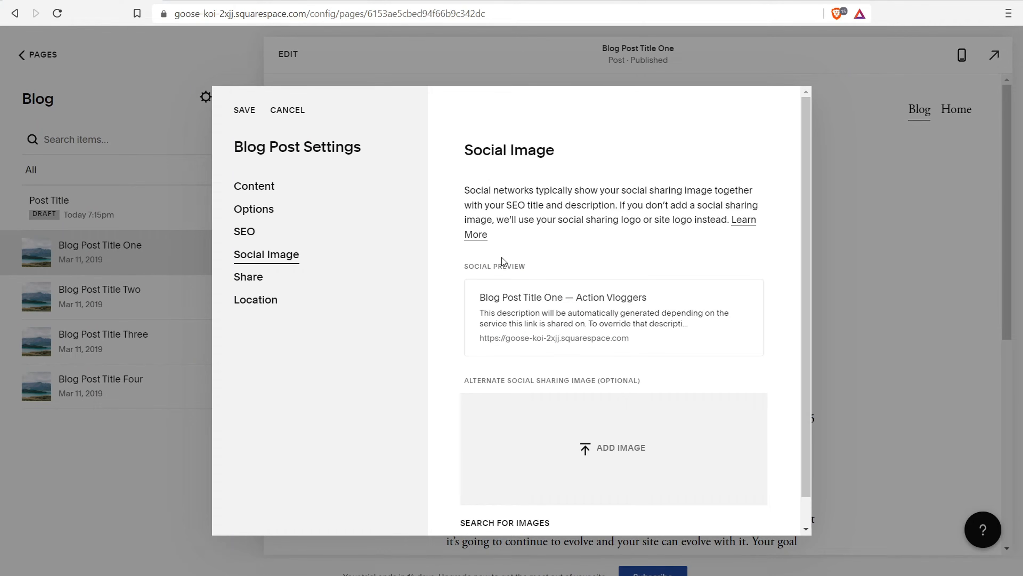
pyautogui.scroll(-1, 541, 181)
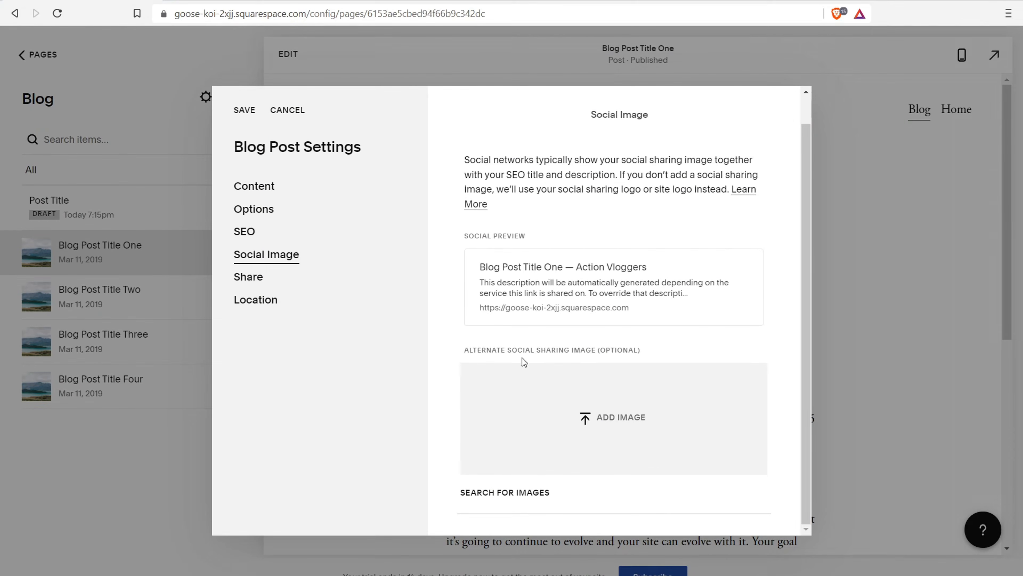
# Check the Share and Location options, then save and close the post settings
pyautogui.click(242, 277)
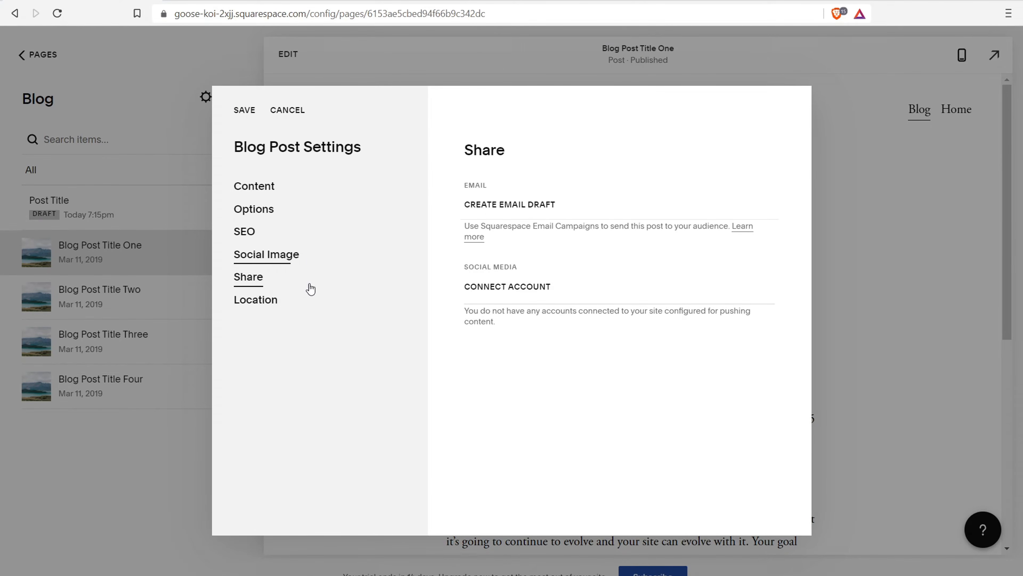
pyautogui.click(256, 311)
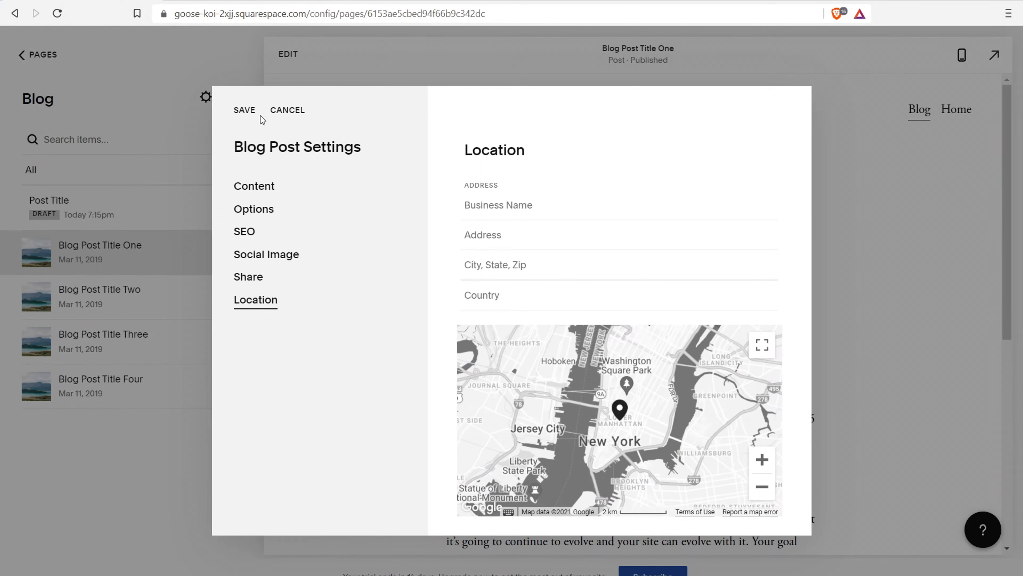
pyautogui.click(243, 114)
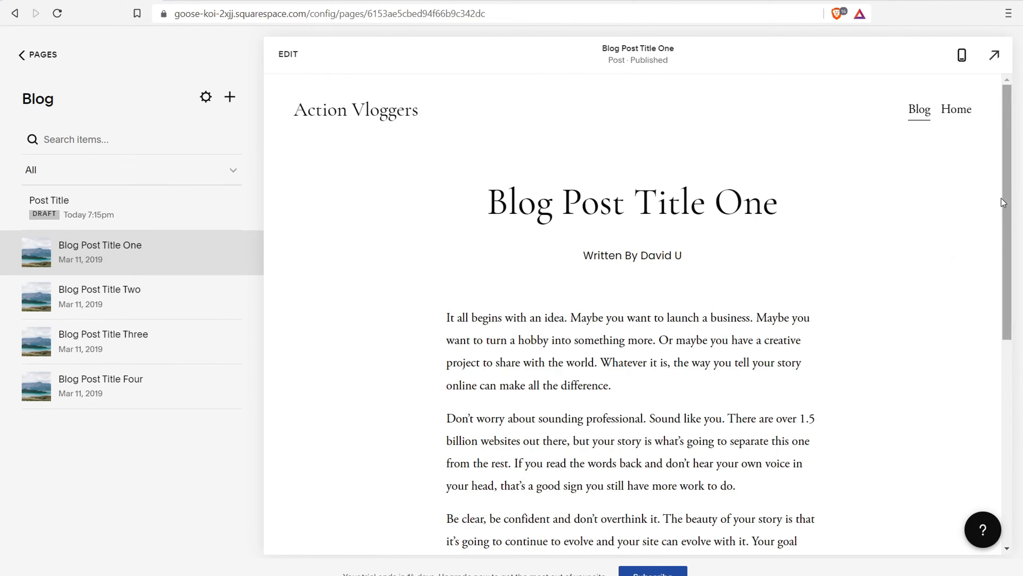
# Add a Line divider block below the body text of Blog Post Title One
pyautogui.click(287, 55)
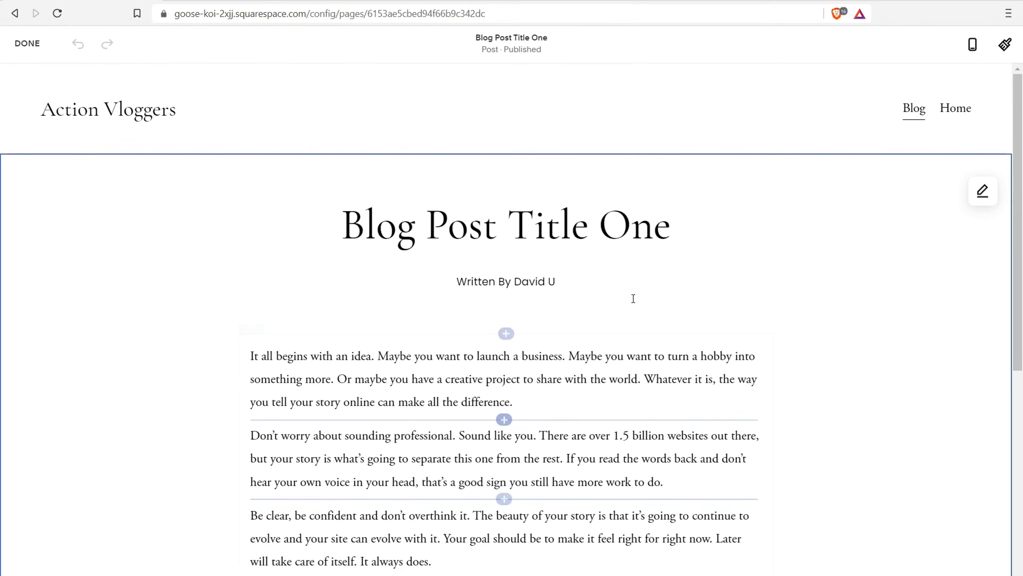
pyautogui.moveTo(1019, 117); pyautogui.dragTo(1019, 223)
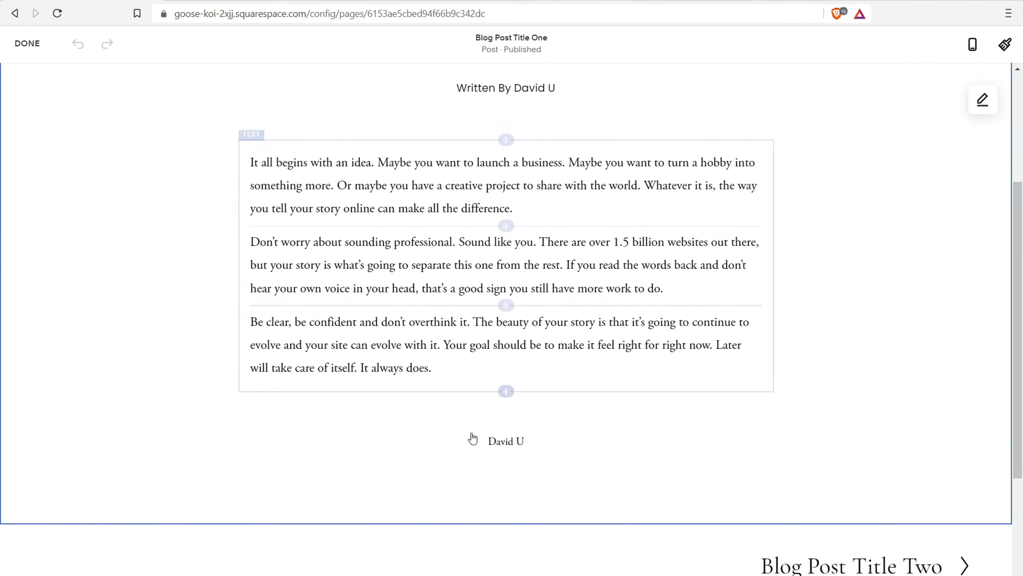
pyautogui.click(507, 391)
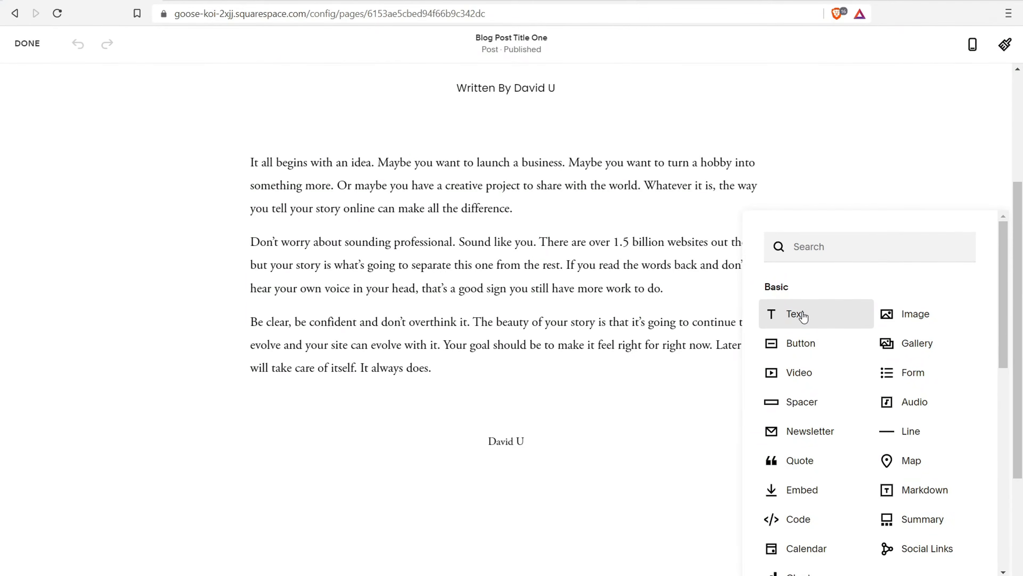
pyautogui.click(908, 429)
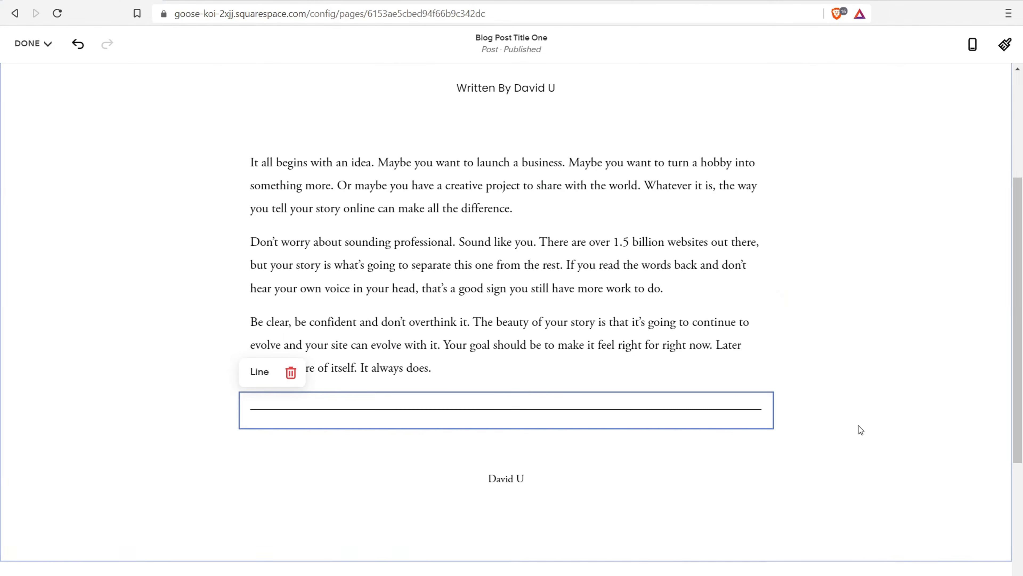
# Add an Instagram feed block below the divider line
pyautogui.click(506, 429)
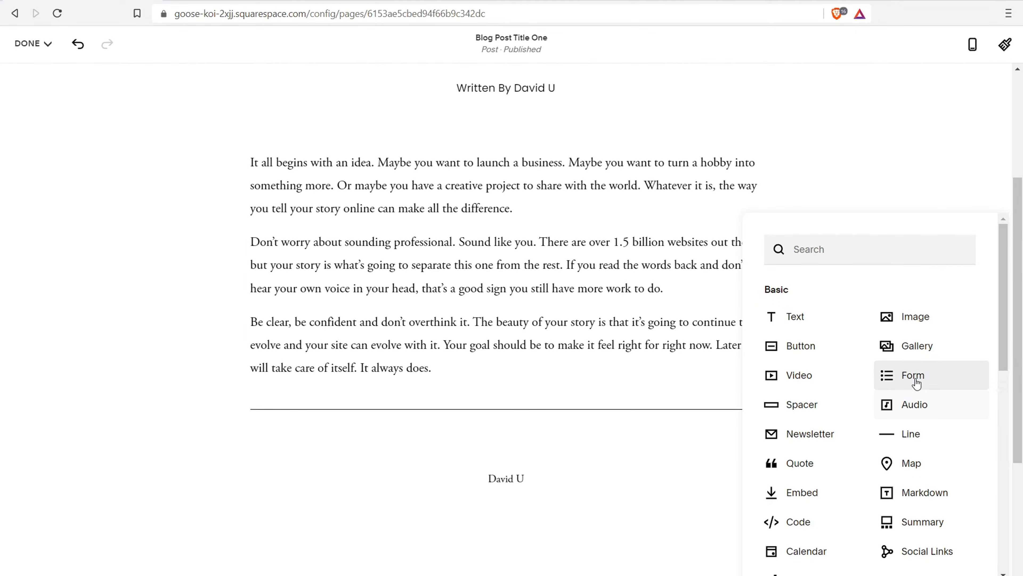
pyautogui.scroll(-3, 810, 432)
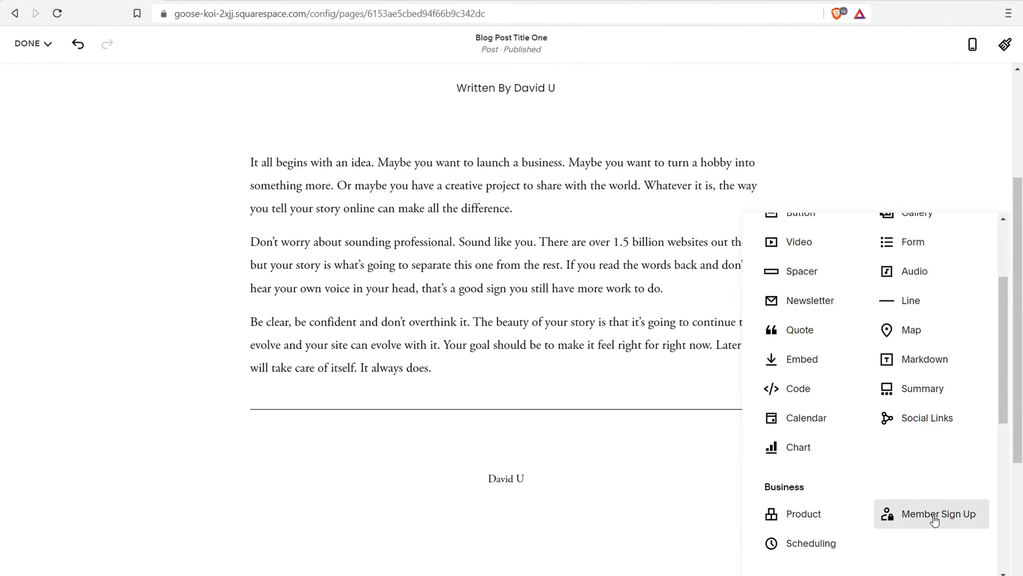
pyautogui.moveTo(1005, 386); pyautogui.dragTo(1004, 493)
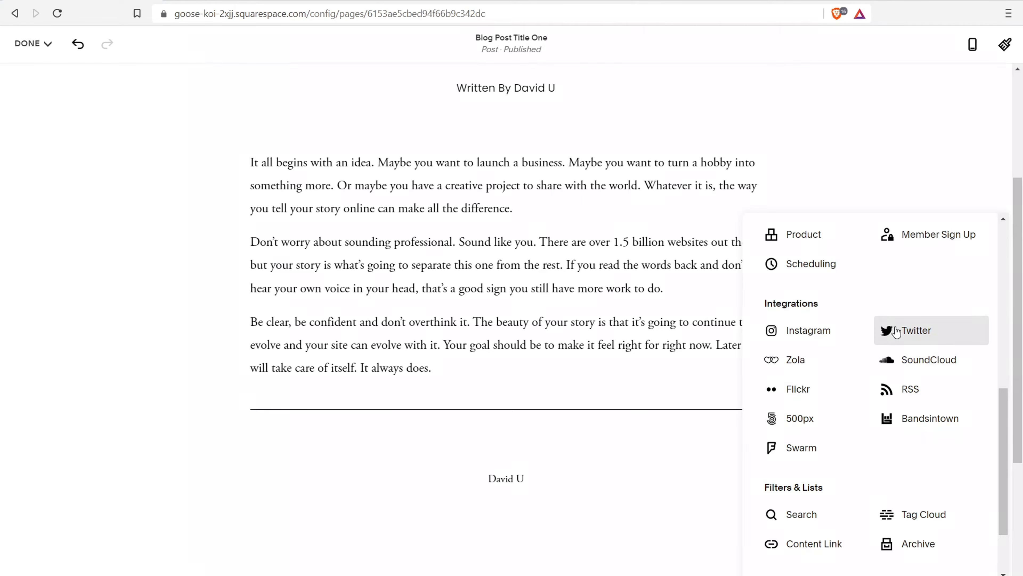
pyautogui.scroll(-2, 963, 503)
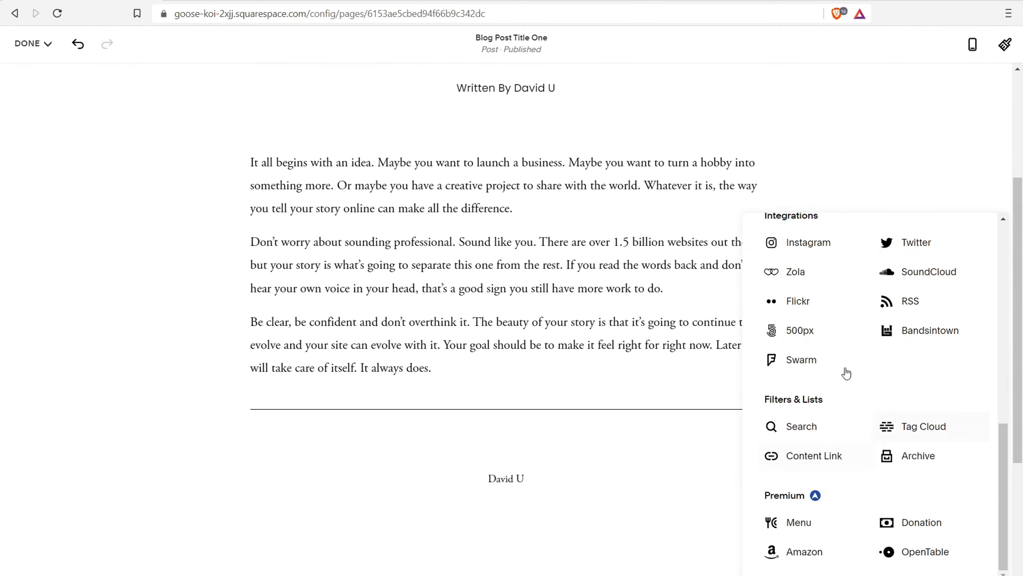
pyautogui.scroll(2, 816, 339)
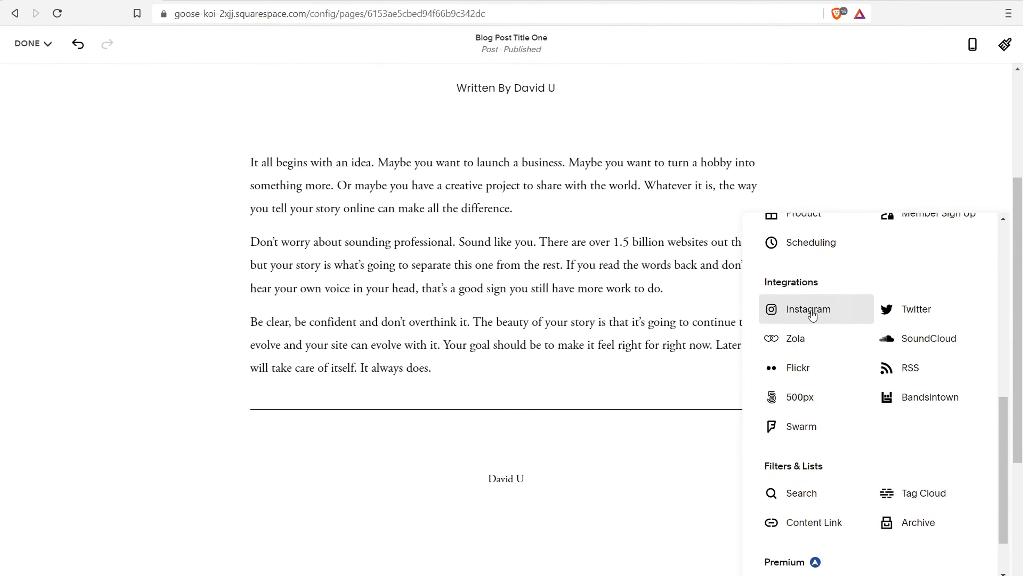
pyautogui.scroll(5, 812, 316)
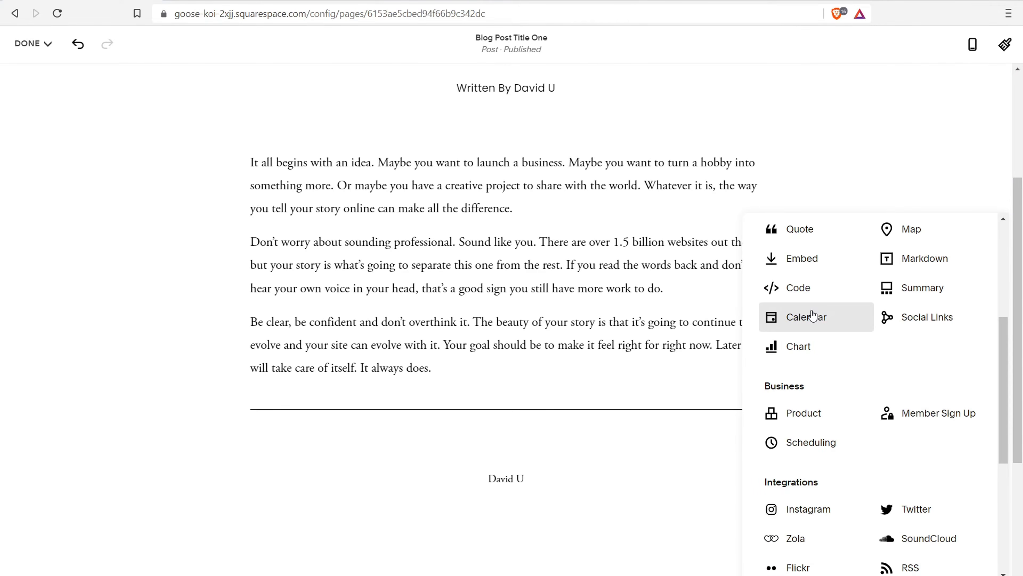
pyautogui.scroll(-3, 812, 316)
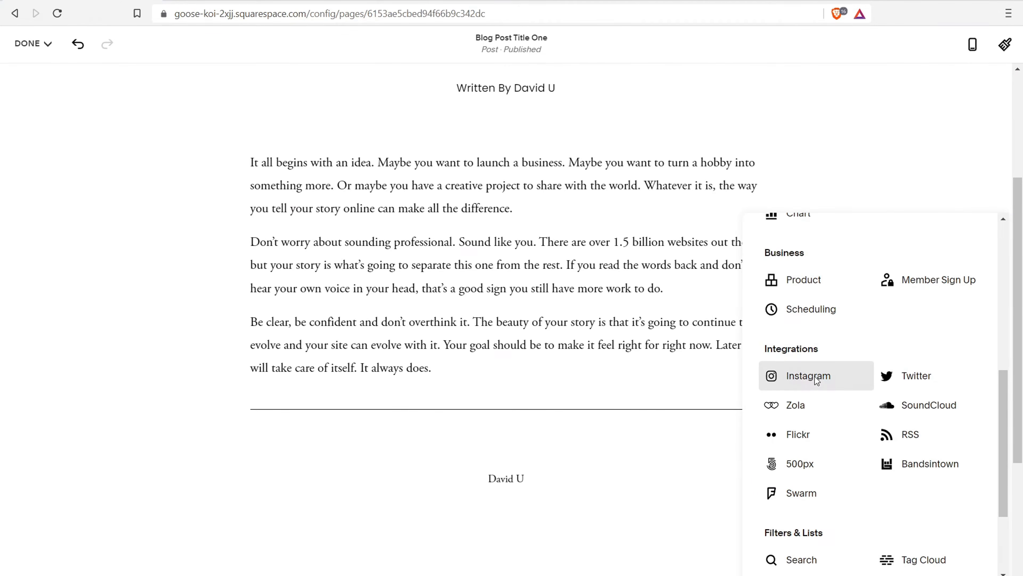
pyautogui.click(816, 380)
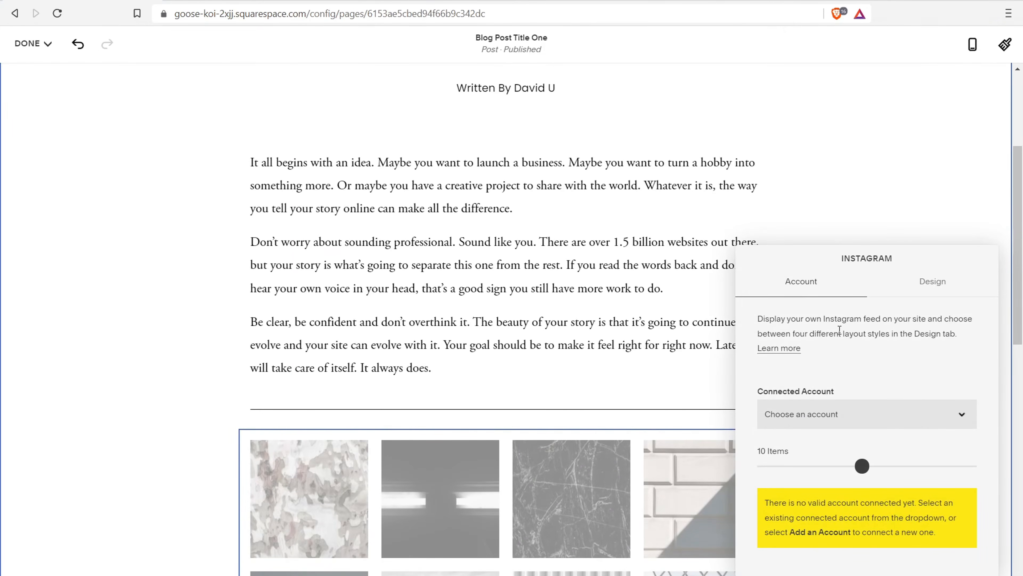
# Try connecting a new Instagram account, close the empty popup, and close the Instagram block settings
pyautogui.click(934, 409)
pyautogui.click(829, 445)
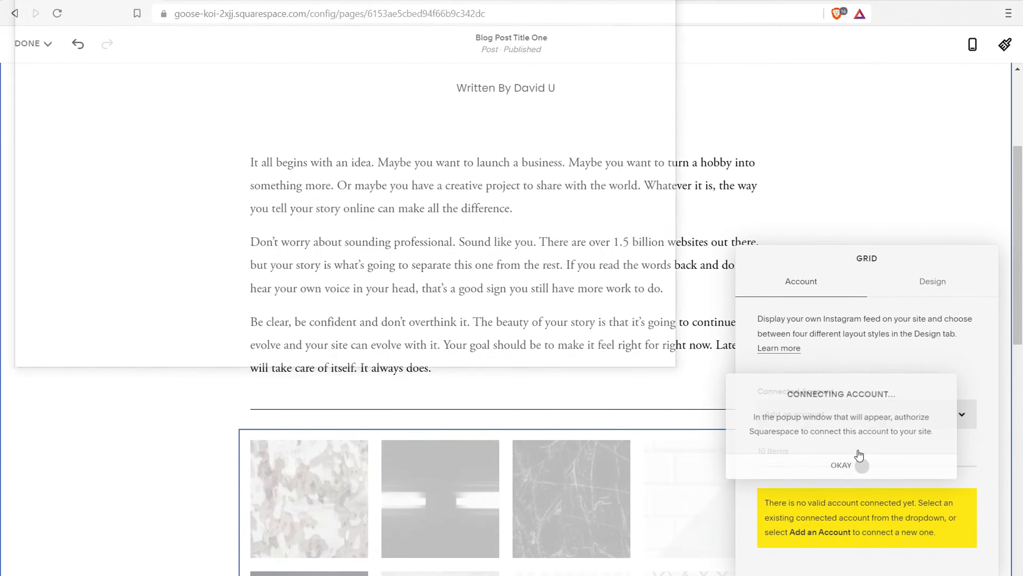
pyautogui.click(678, 1)
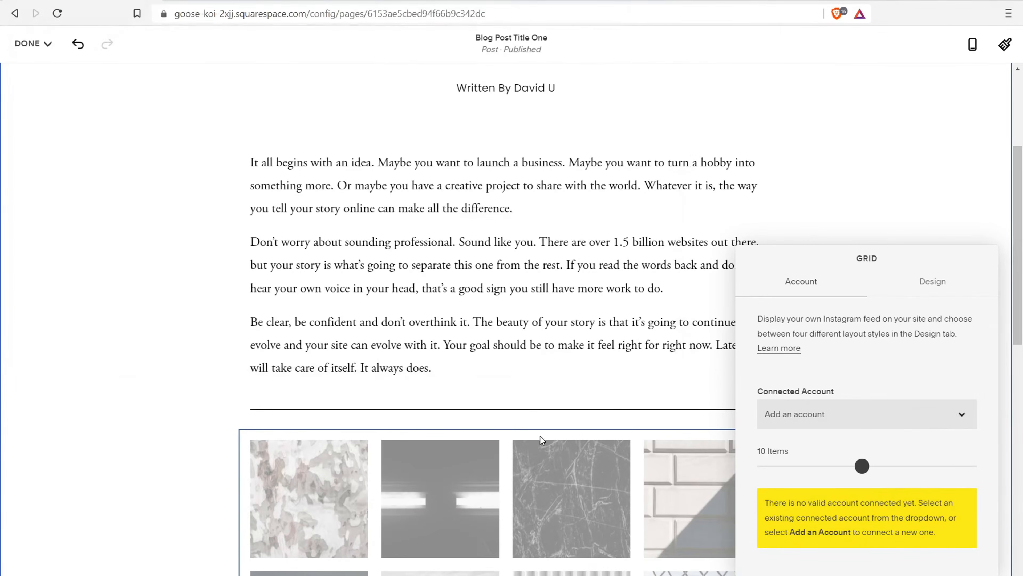
pyautogui.scroll(-6, 541, 439)
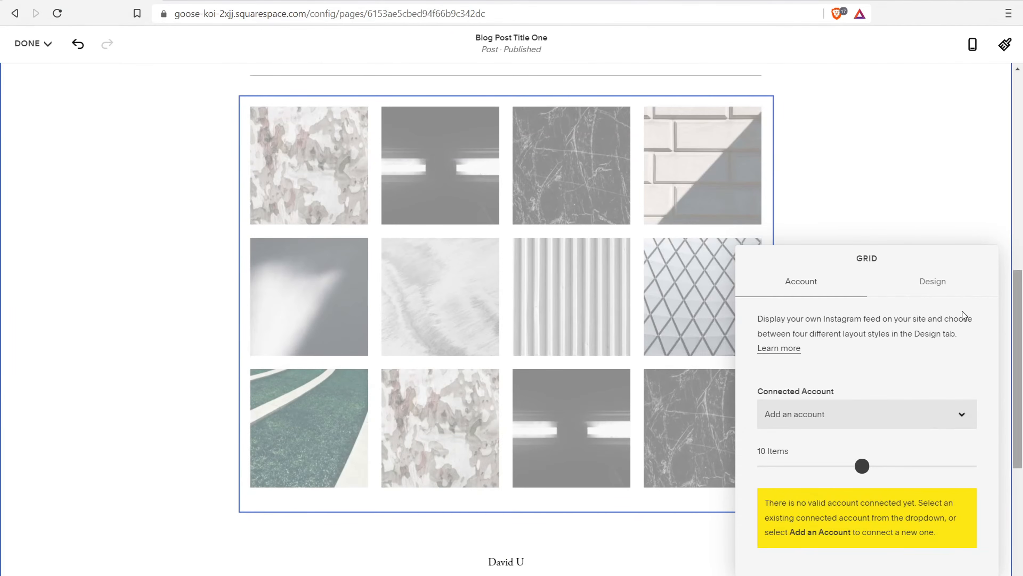
pyautogui.click(455, 165)
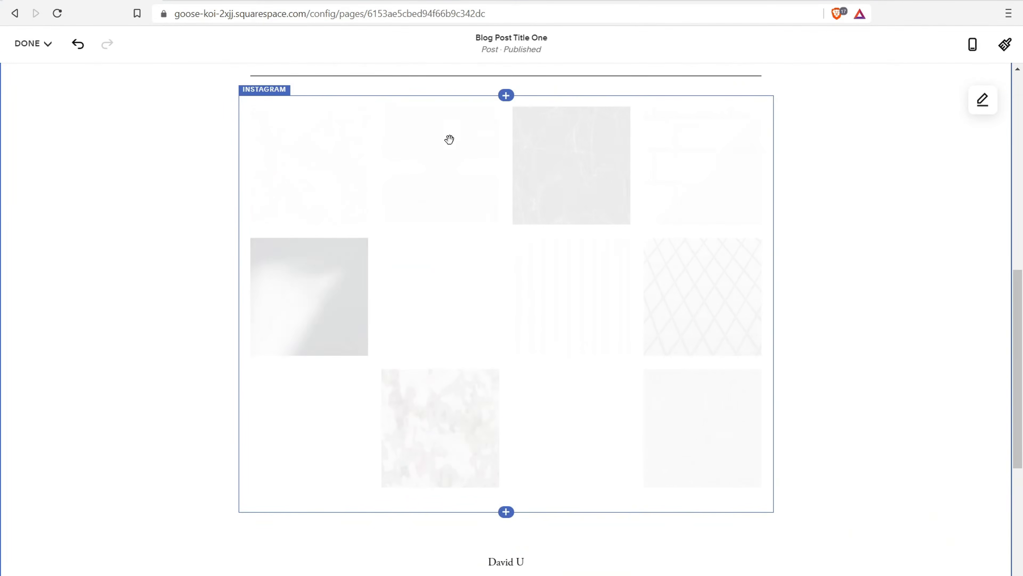
pyautogui.scroll(3, 449, 139)
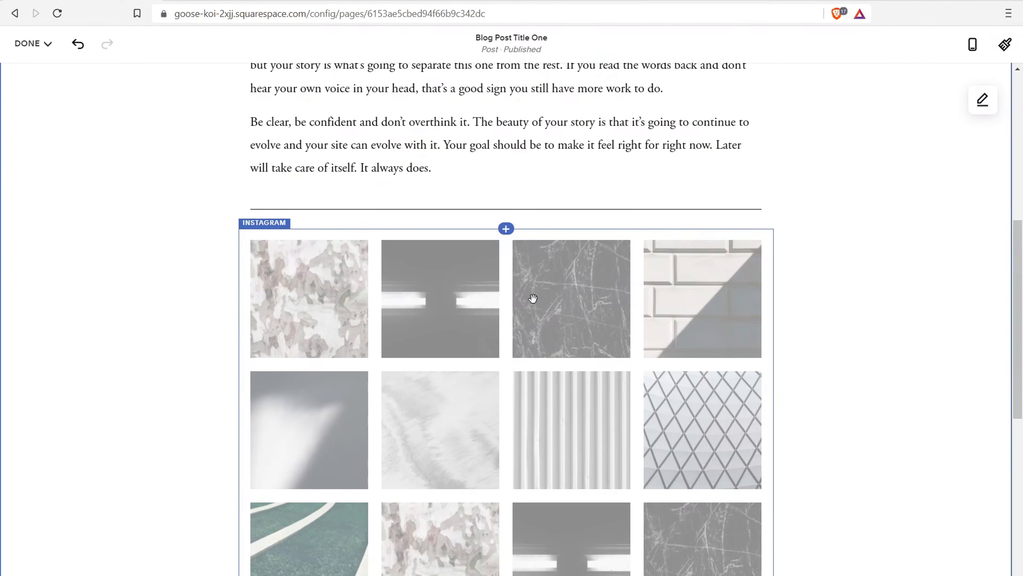
pyautogui.scroll(8, 532, 297)
pyautogui.scroll(-5, 795, 328)
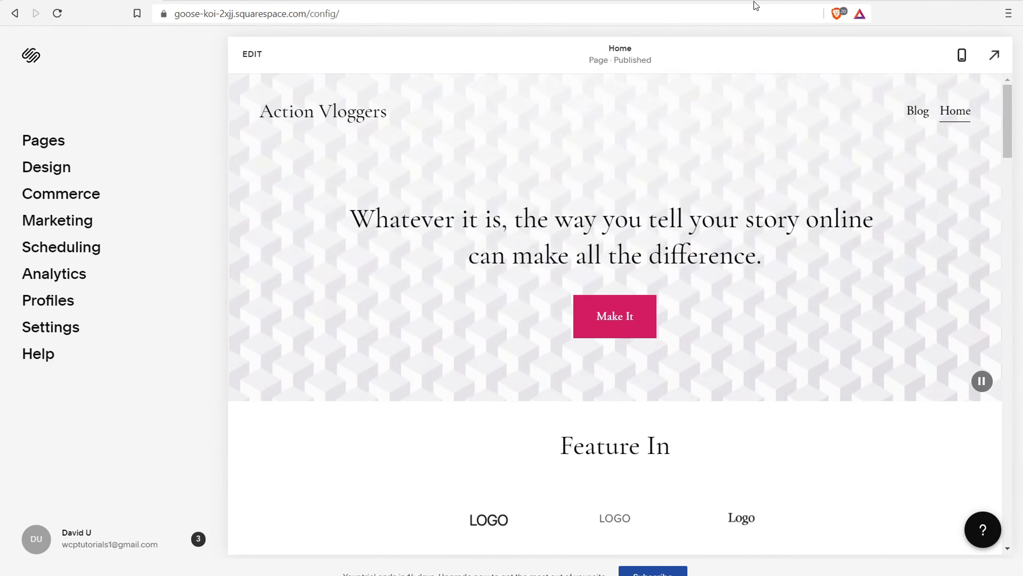
# Insert a Summary block below the booking calendar on the Home page
pyautogui.click(247, 55)
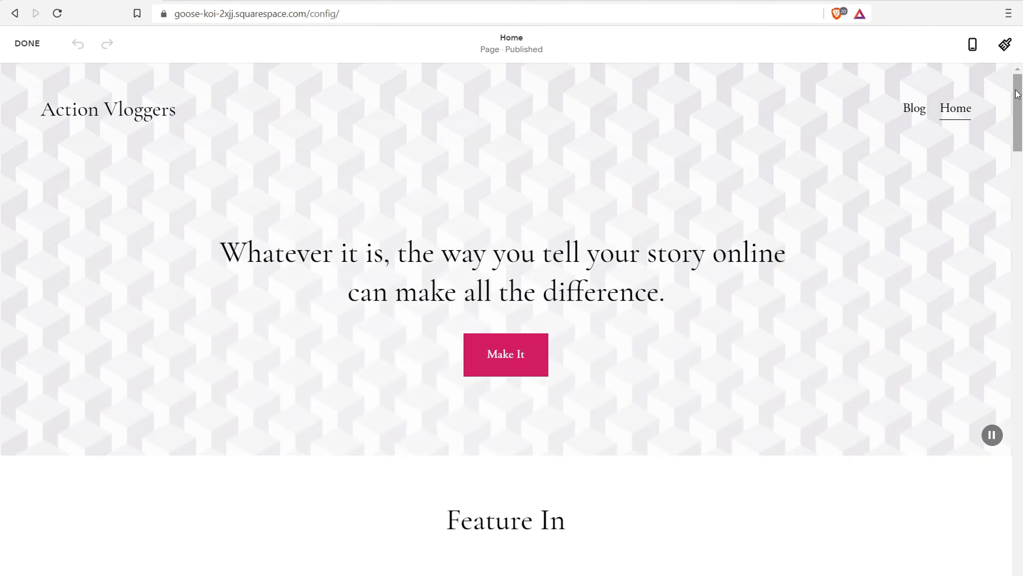
pyautogui.scroll(-4, 1021, 123)
pyautogui.moveTo(1021, 123); pyautogui.dragTo(1000, 517)
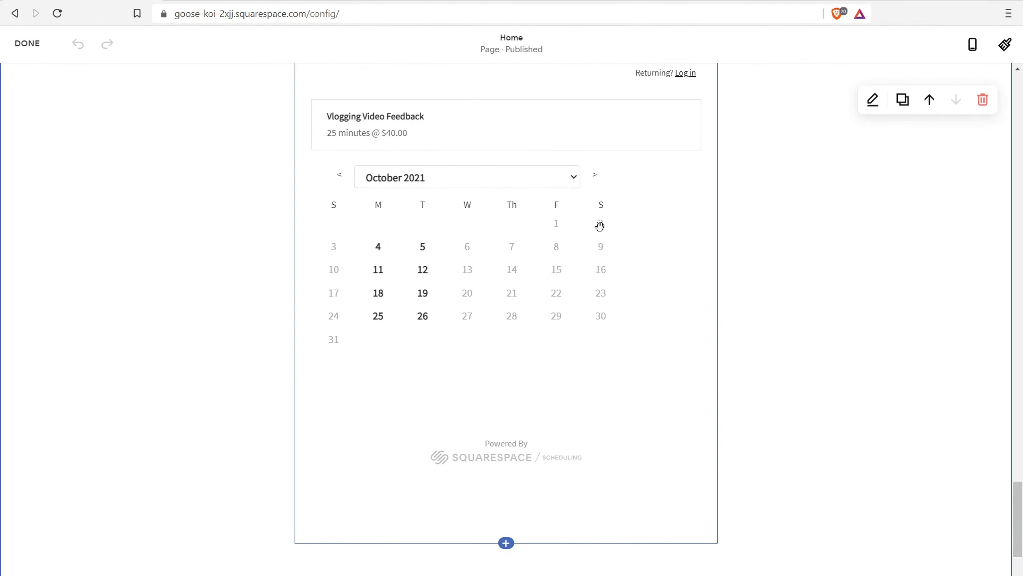
pyautogui.scroll(-5, 510, 393)
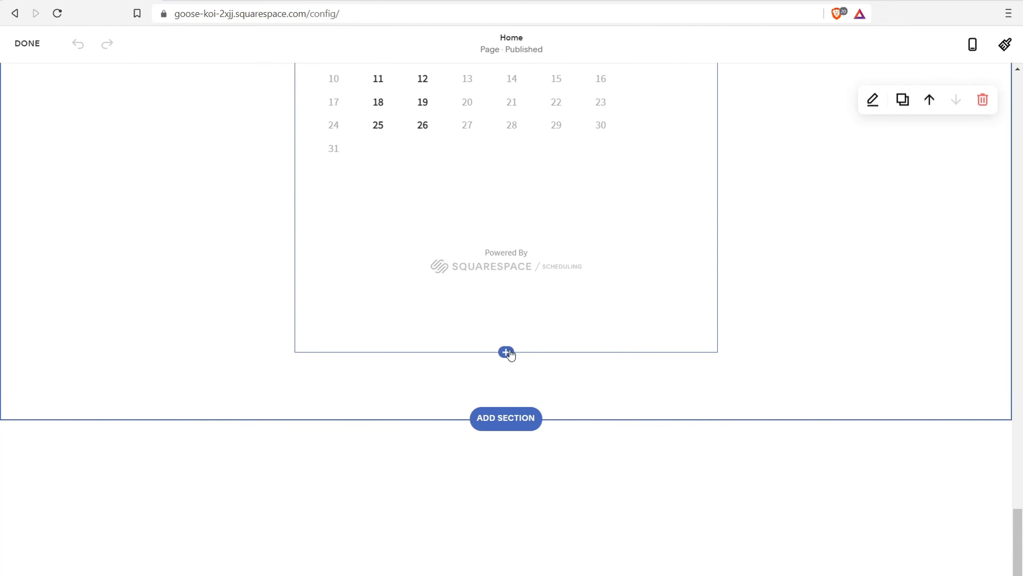
pyautogui.click(507, 353)
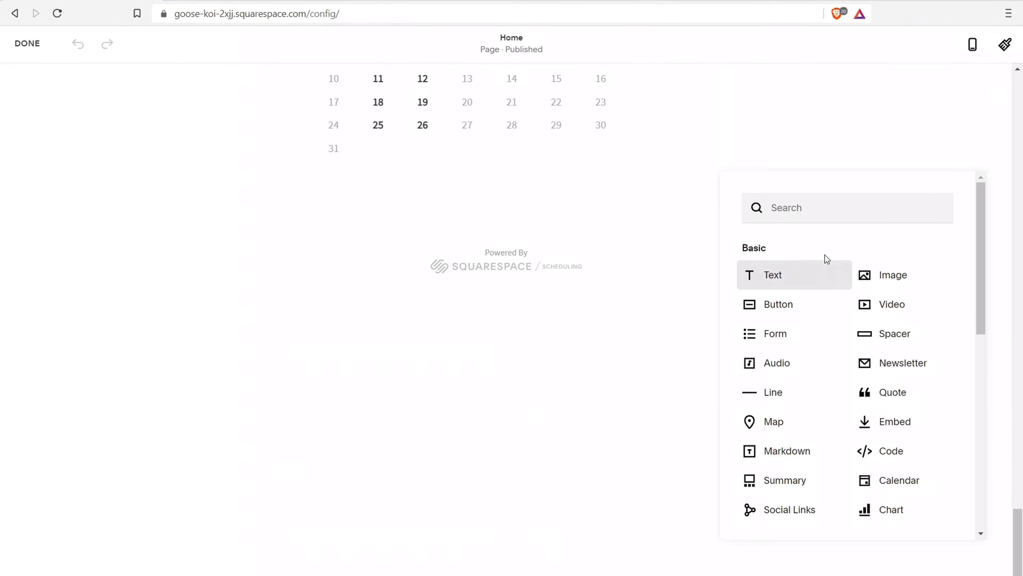
pyautogui.click(813, 211)
pyautogui.write('bl')
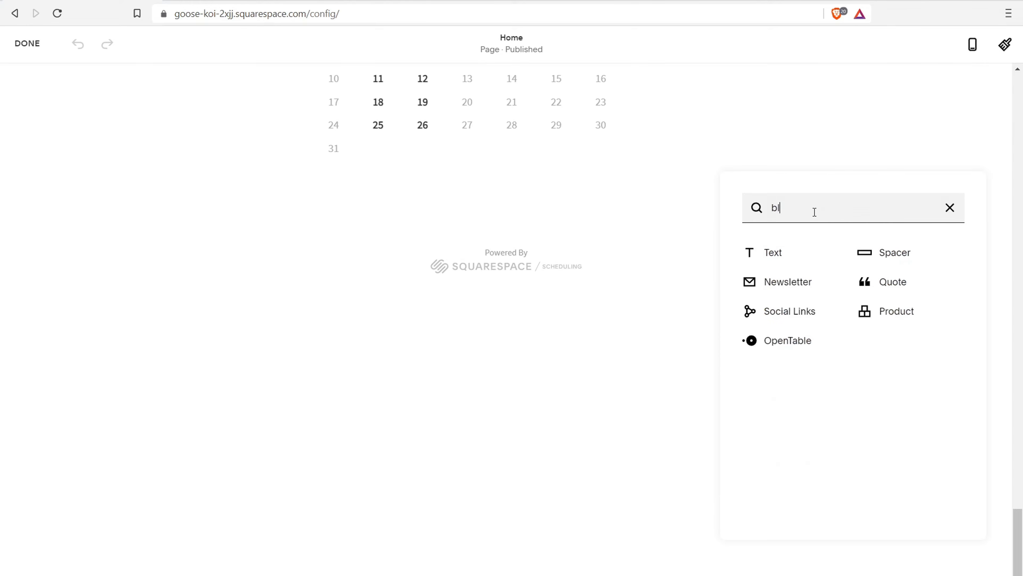
pyautogui.press('BackSpace')
pyautogui.press('BackSpace')
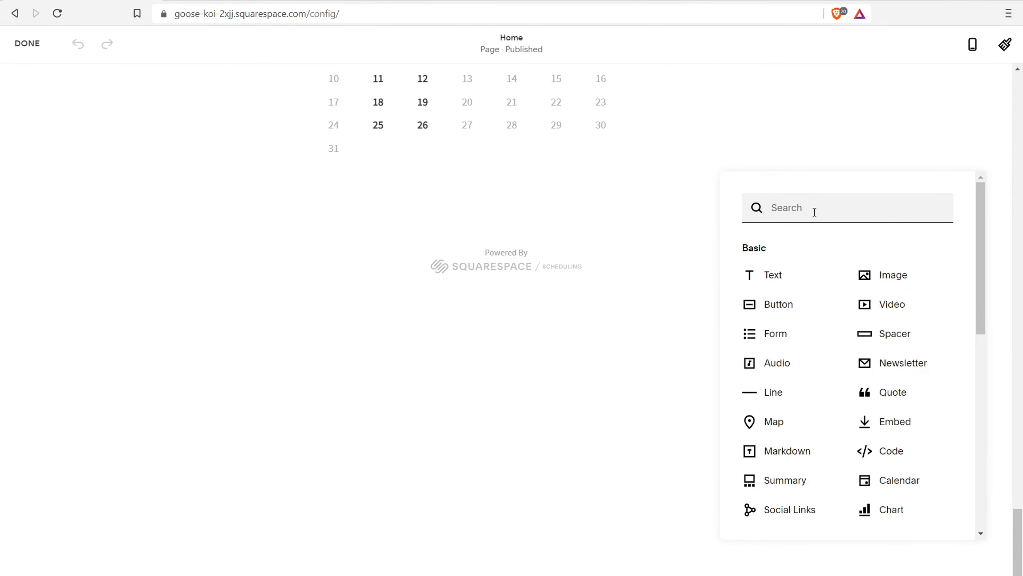
pyautogui.moveTo(983, 263); pyautogui.dragTo(977, 367)
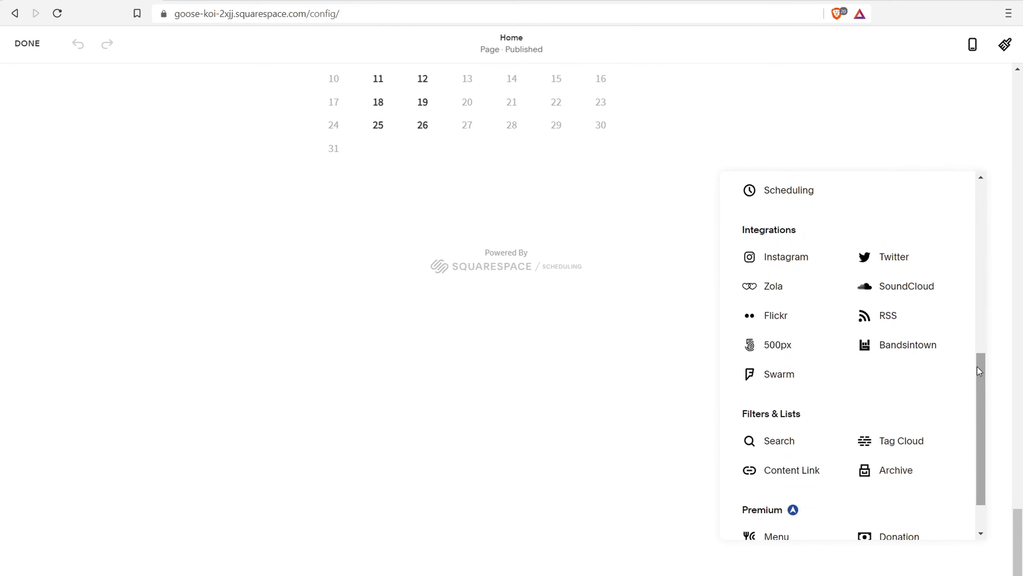
pyautogui.scroll(6, 858, 334)
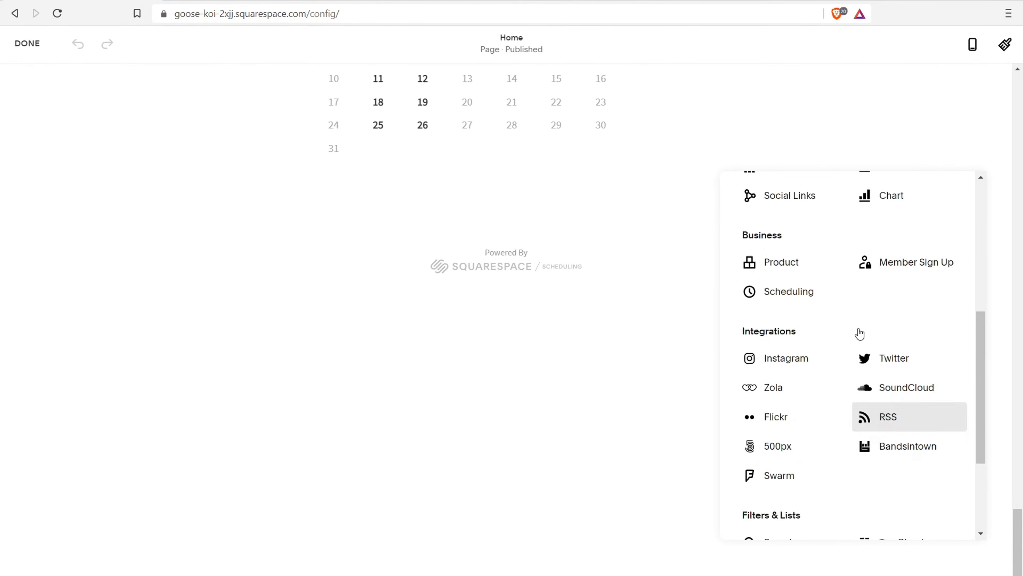
pyautogui.click(767, 333)
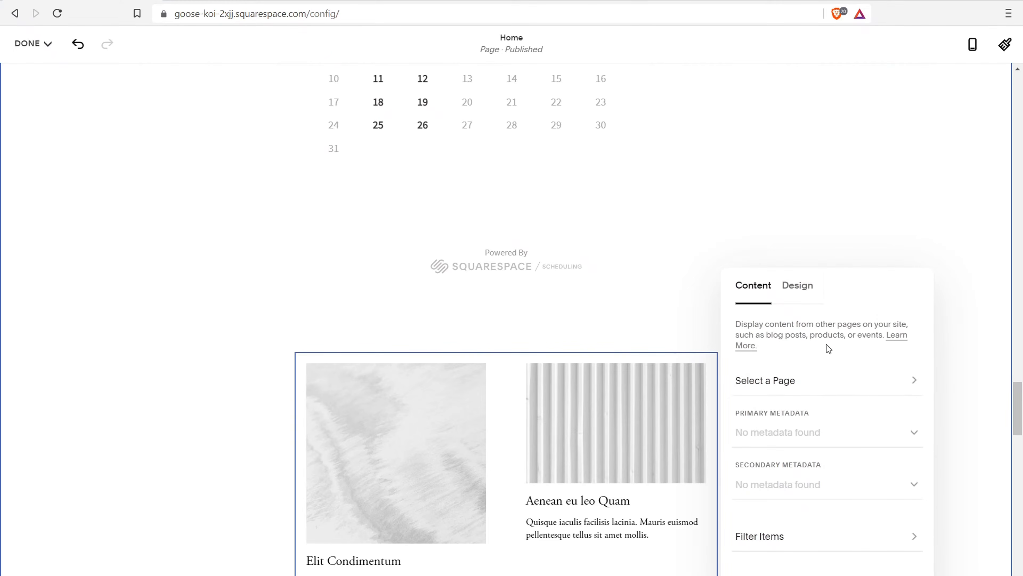
# Set the summary block to pull its posts from the Blog page
pyautogui.click(860, 382)
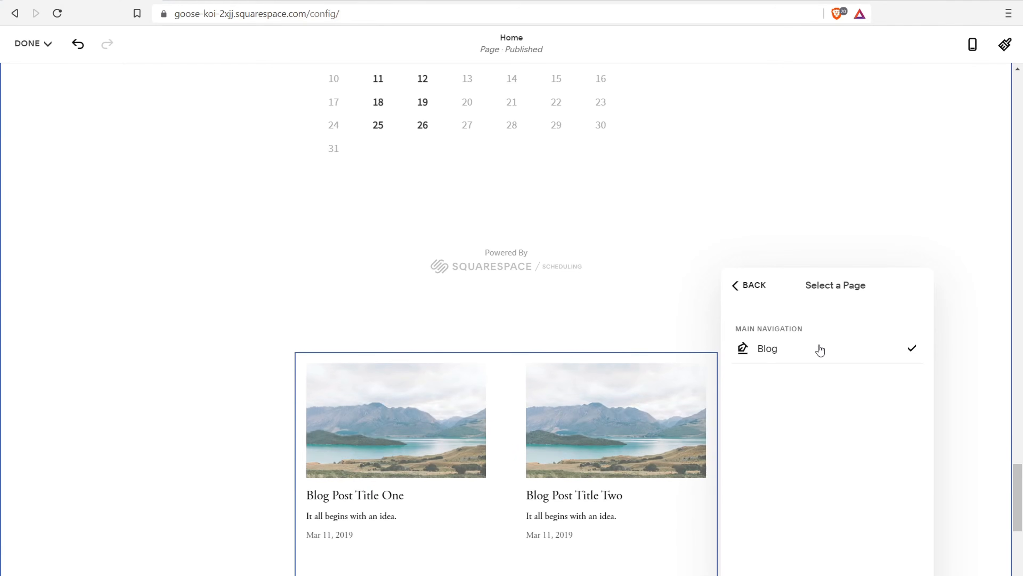
pyautogui.scroll(-6, 347, 378)
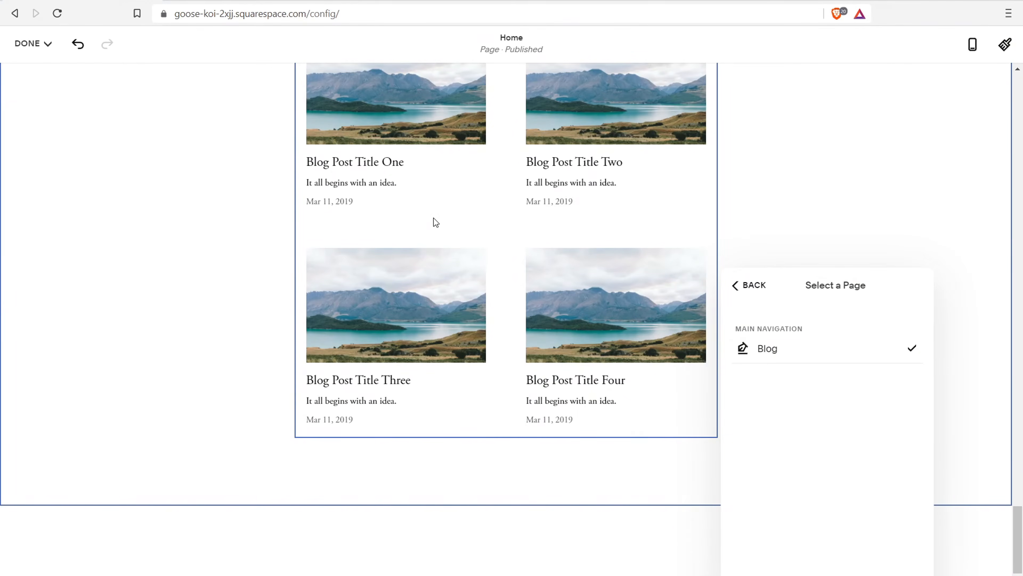
pyautogui.click(750, 286)
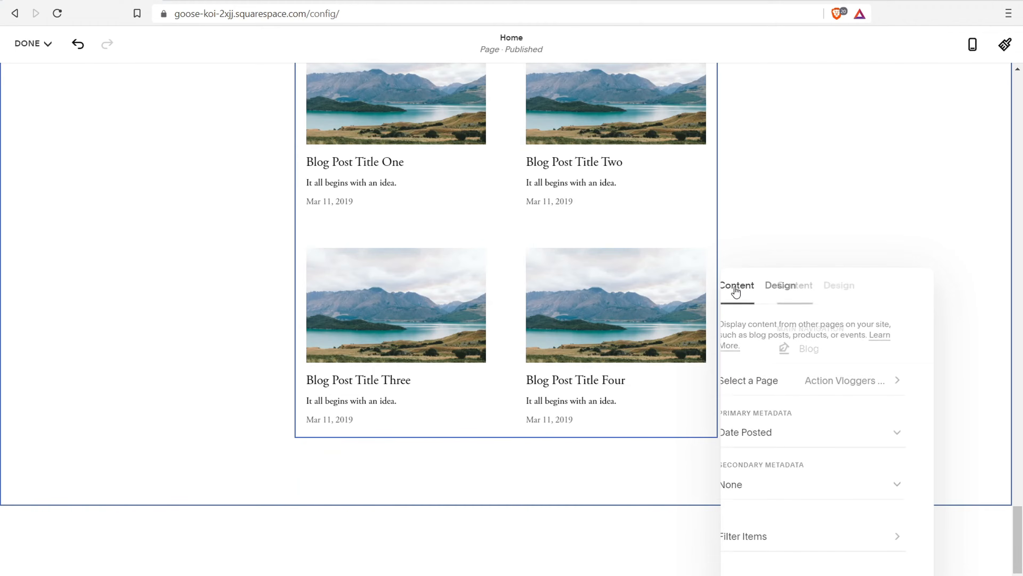
pyautogui.scroll(5, 646, 347)
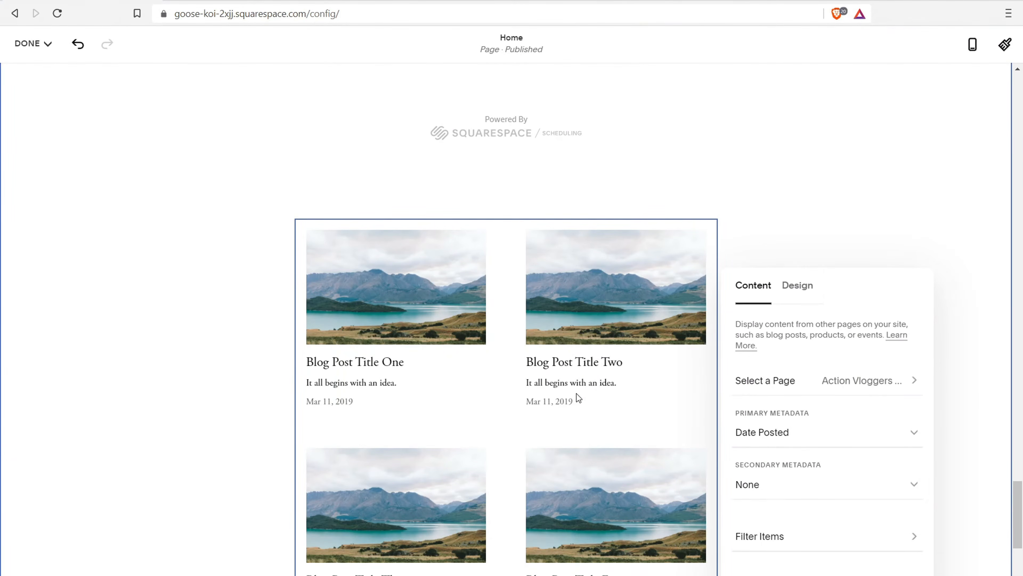
pyautogui.click(806, 295)
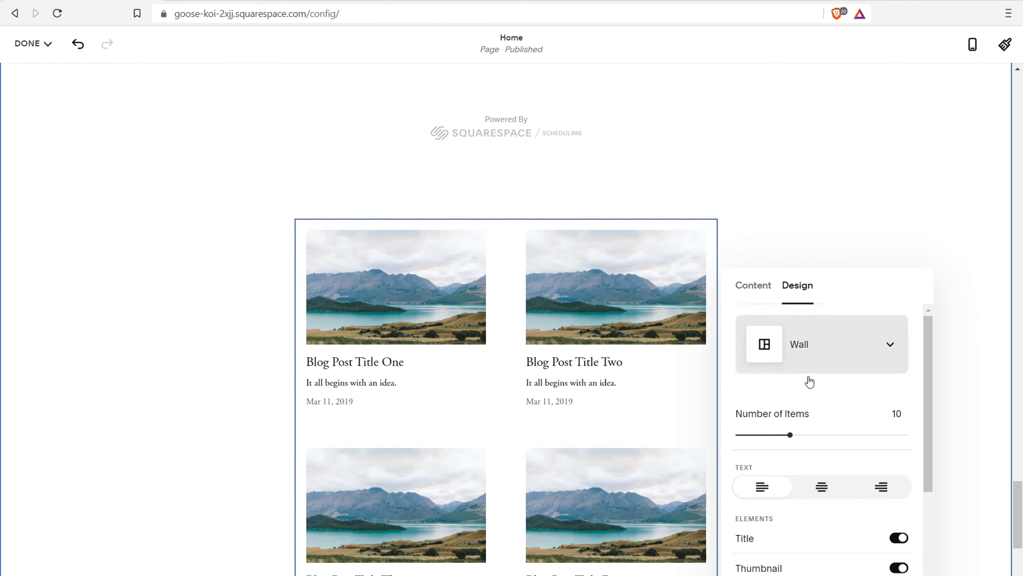
# Limit the summary to 4 items and settle on the Grid layout after trying List
pyautogui.moveTo(790, 434); pyautogui.dragTo(755, 434)
pyautogui.click(873, 338)
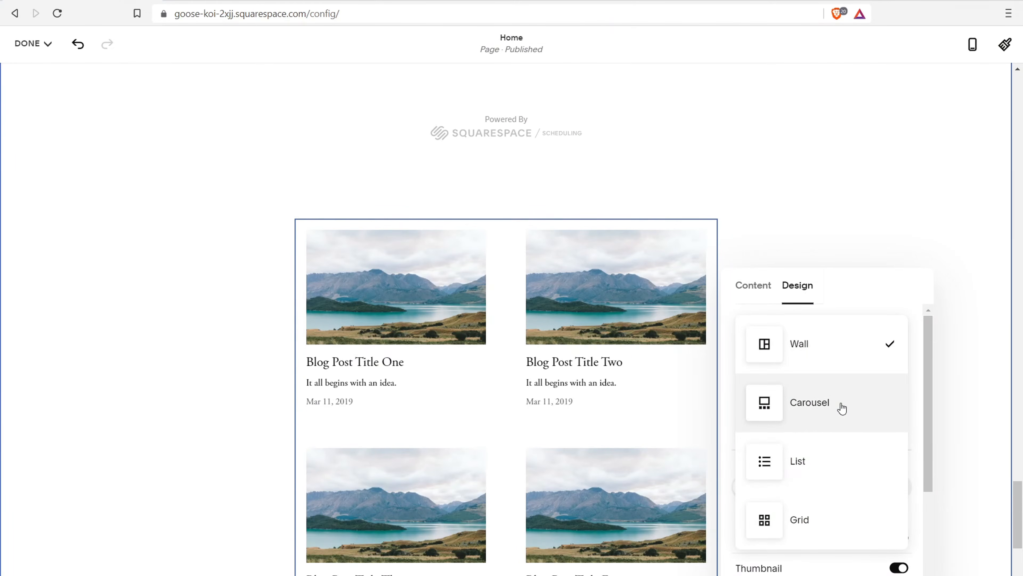
pyautogui.click(817, 523)
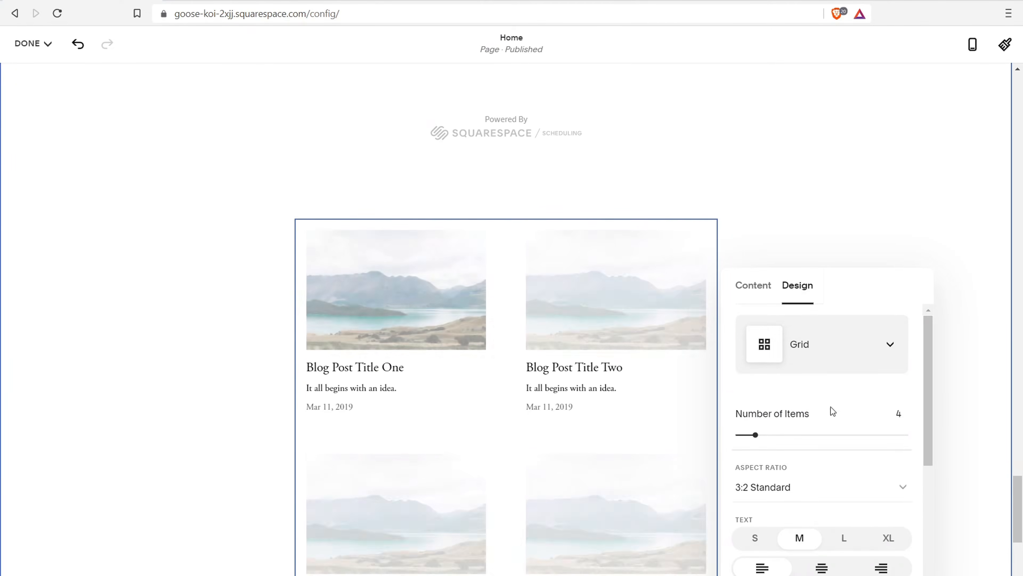
pyautogui.click(829, 372)
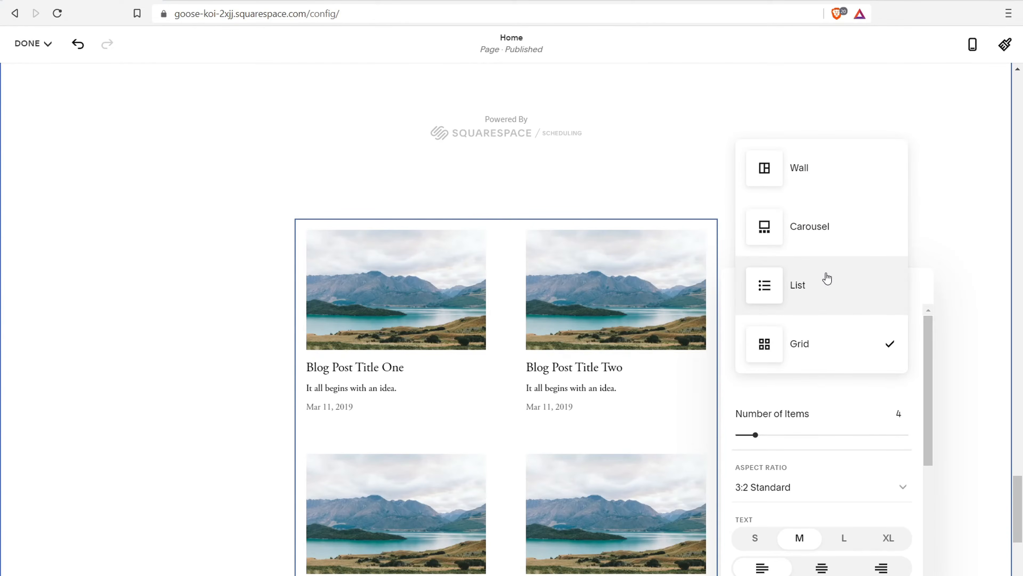
pyautogui.click(826, 275)
pyautogui.click(854, 359)
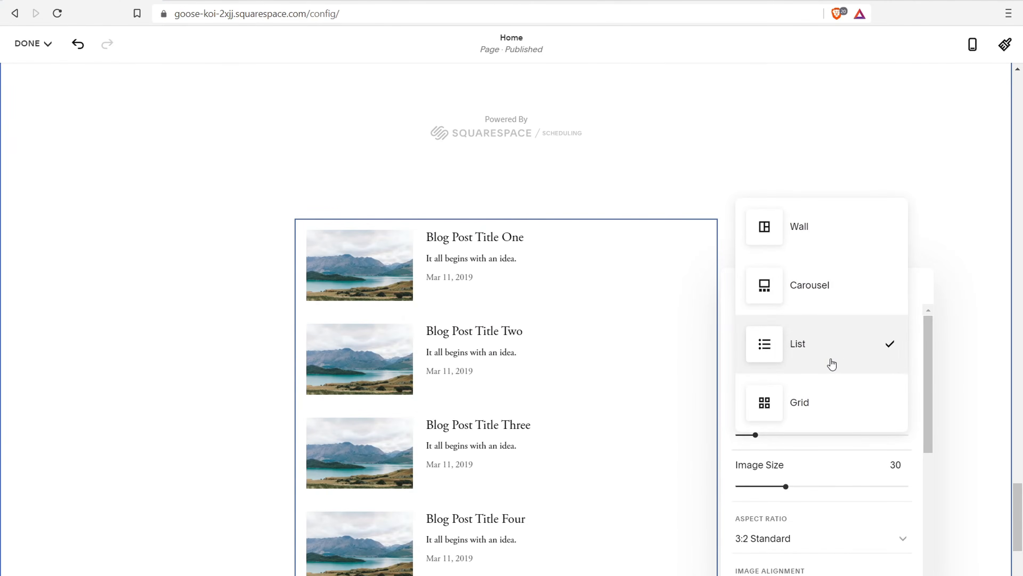
pyautogui.click(830, 404)
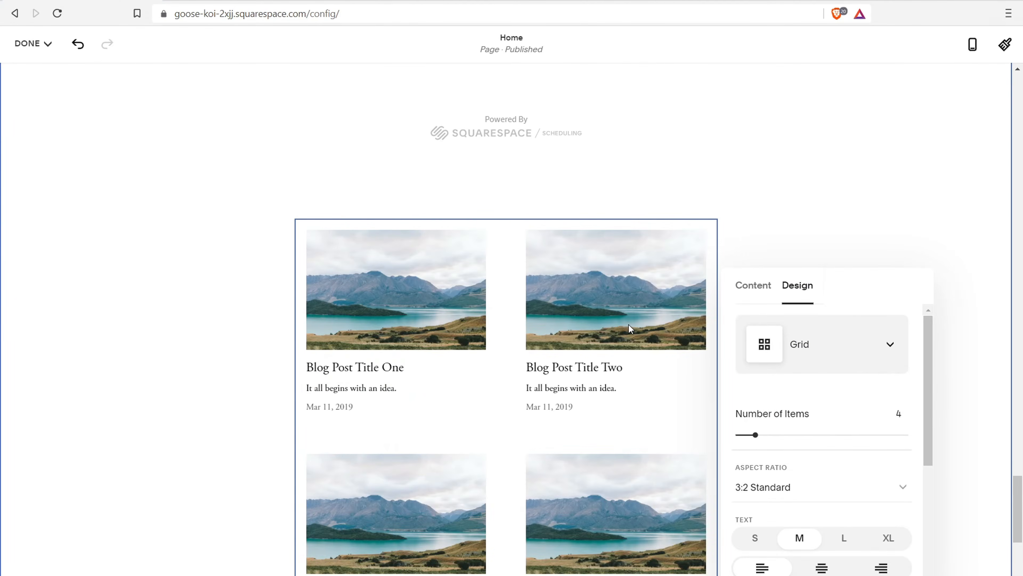
# Set the summary's post text size to L
pyautogui.scroll(-1, 639, 319)
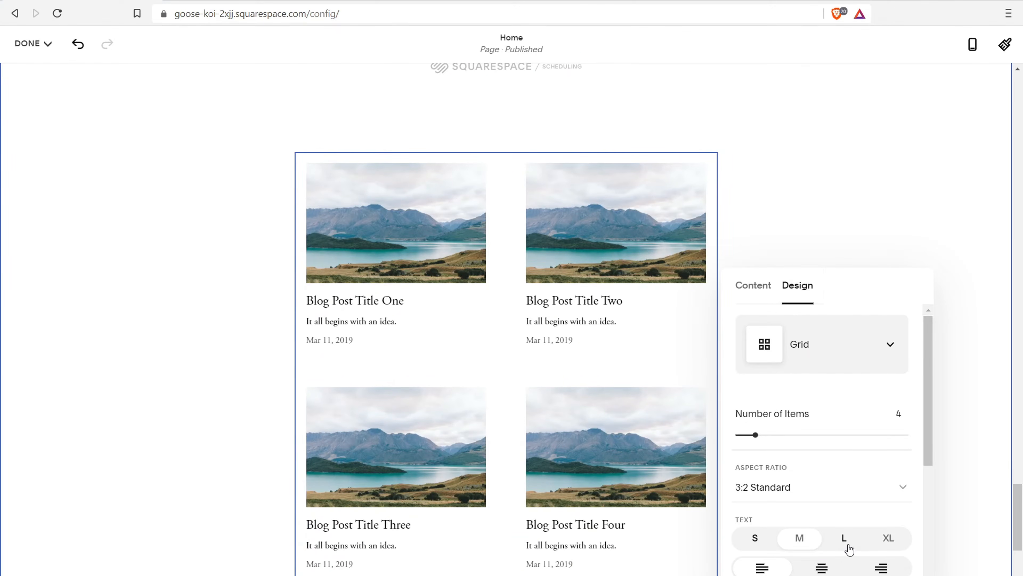
pyautogui.click(887, 538)
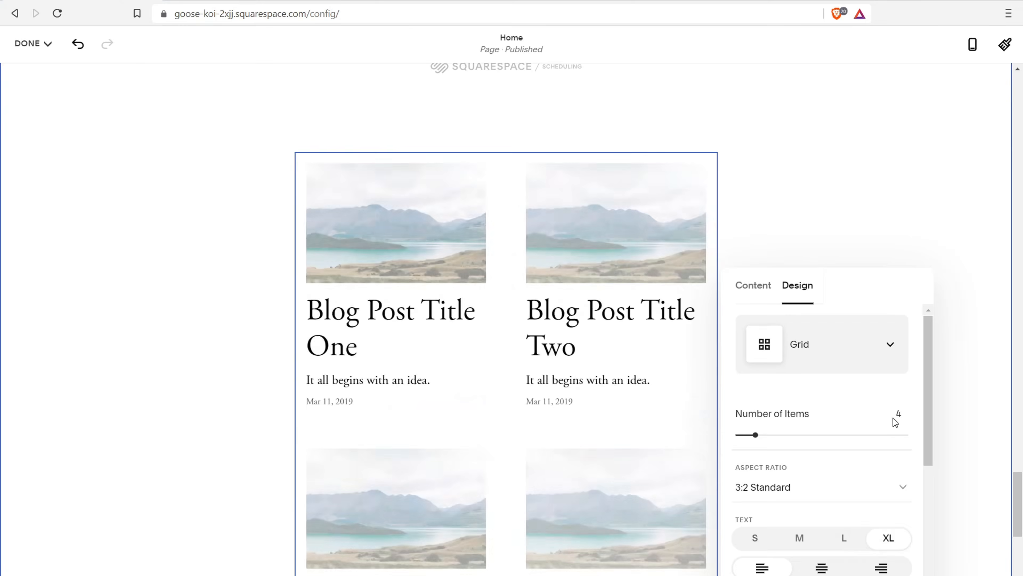
pyautogui.click(843, 539)
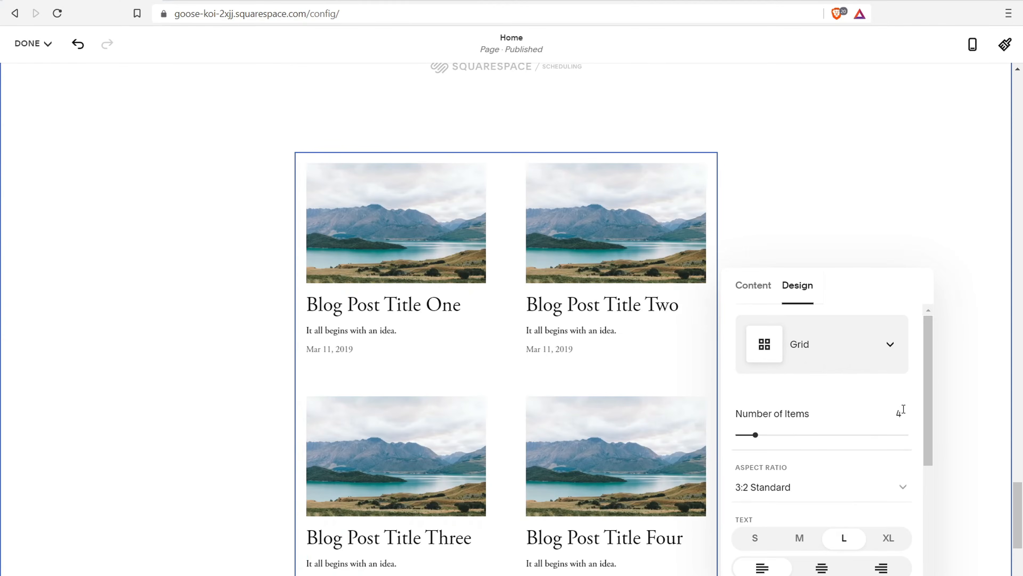
pyautogui.moveTo(933, 393); pyautogui.dragTo(956, 523)
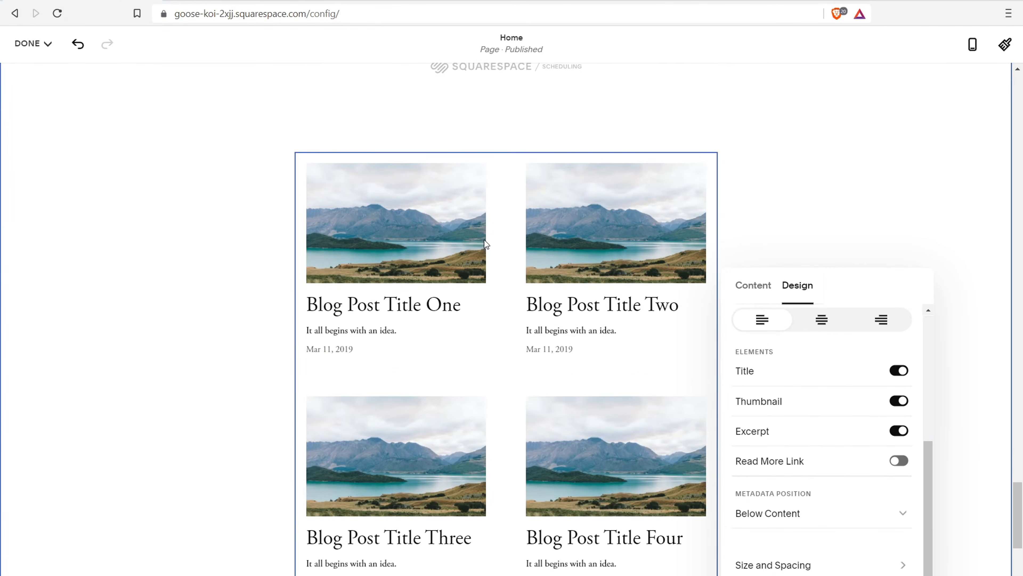
pyautogui.scroll(5, 485, 241)
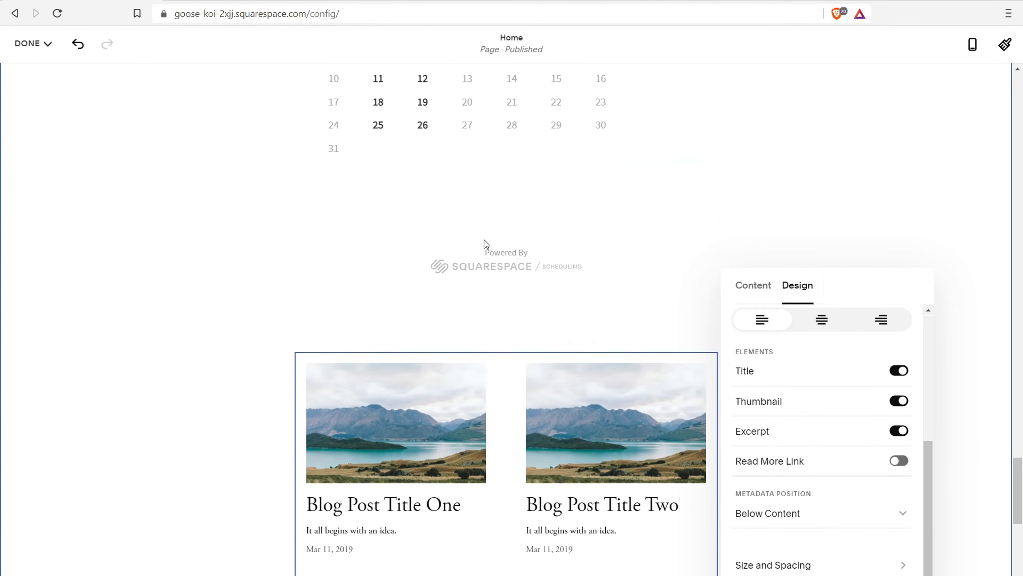
pyautogui.click(108, 417)
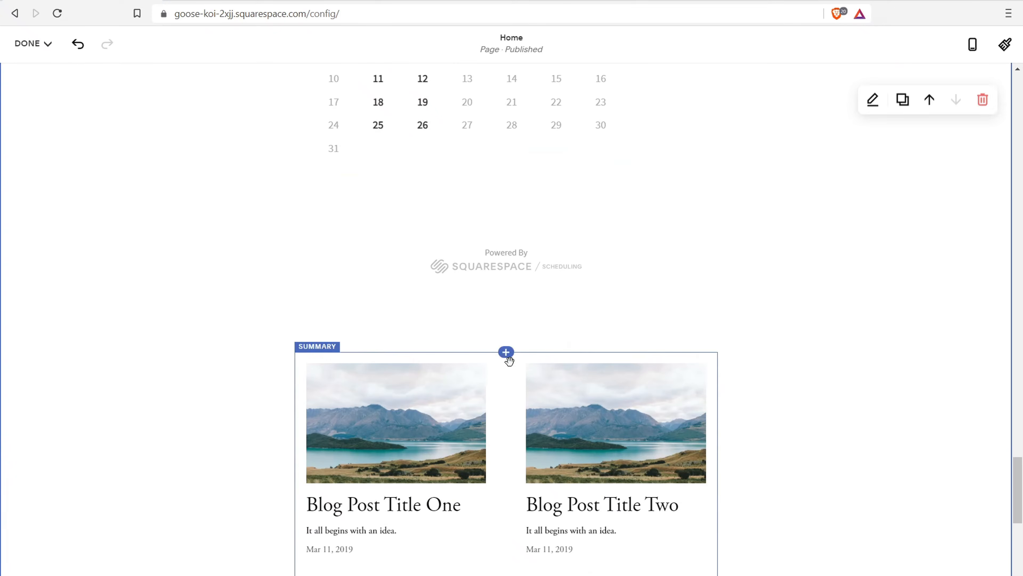
pyautogui.click(506, 352)
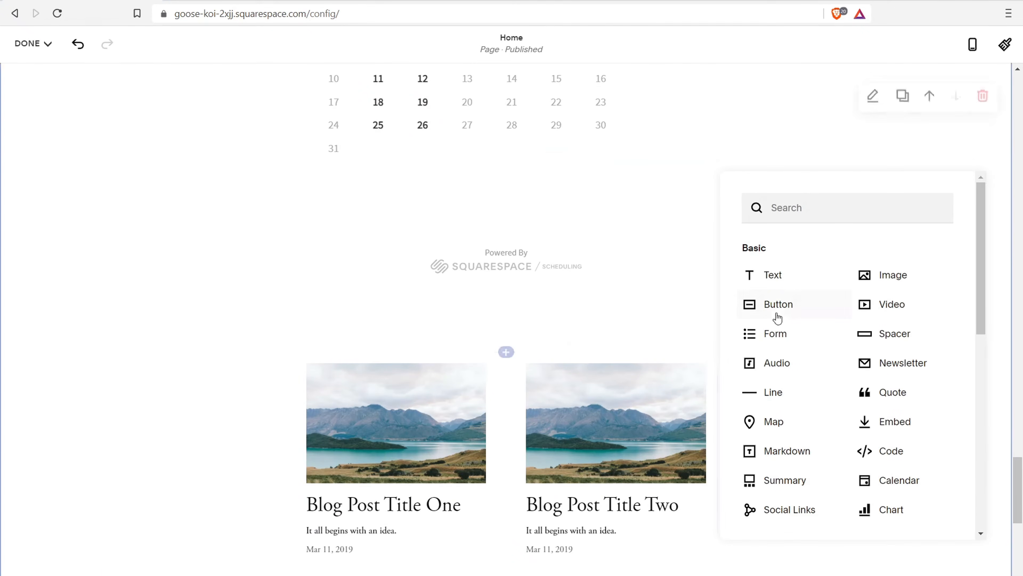
pyautogui.click(788, 281)
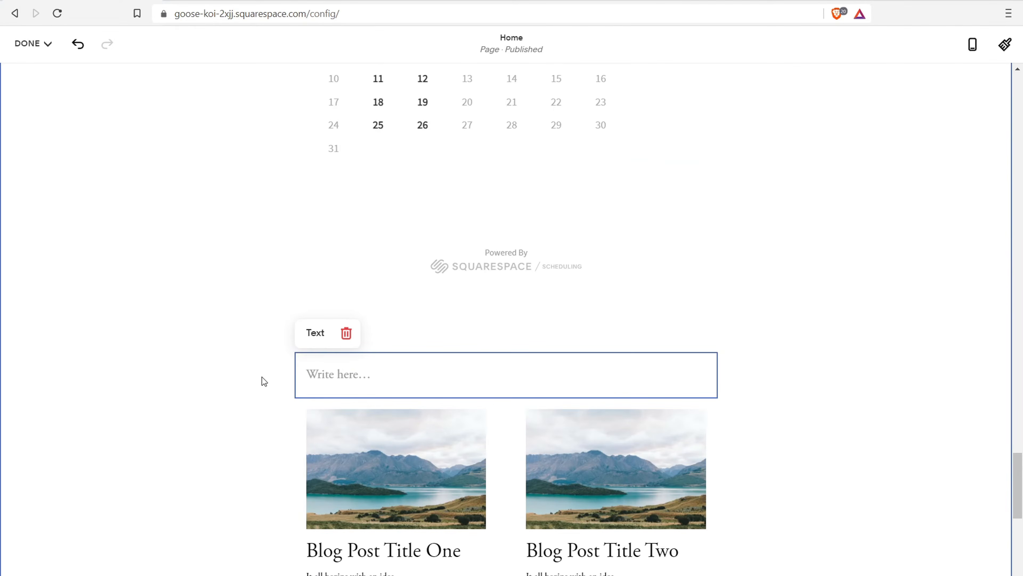
pyautogui.click(342, 385)
pyautogui.write('The latest')
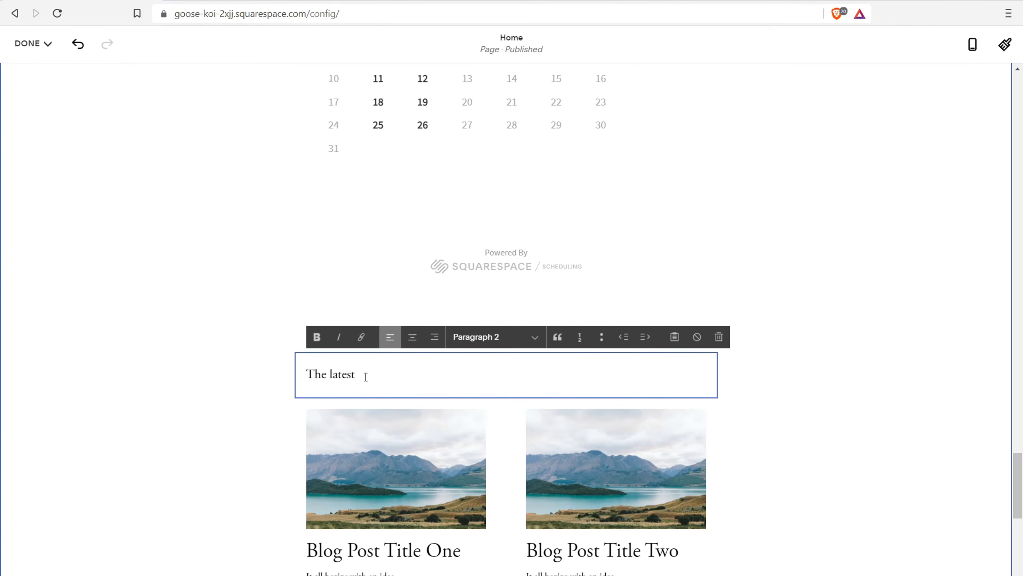
pyautogui.moveTo(365, 377); pyautogui.dragTo(295, 378)
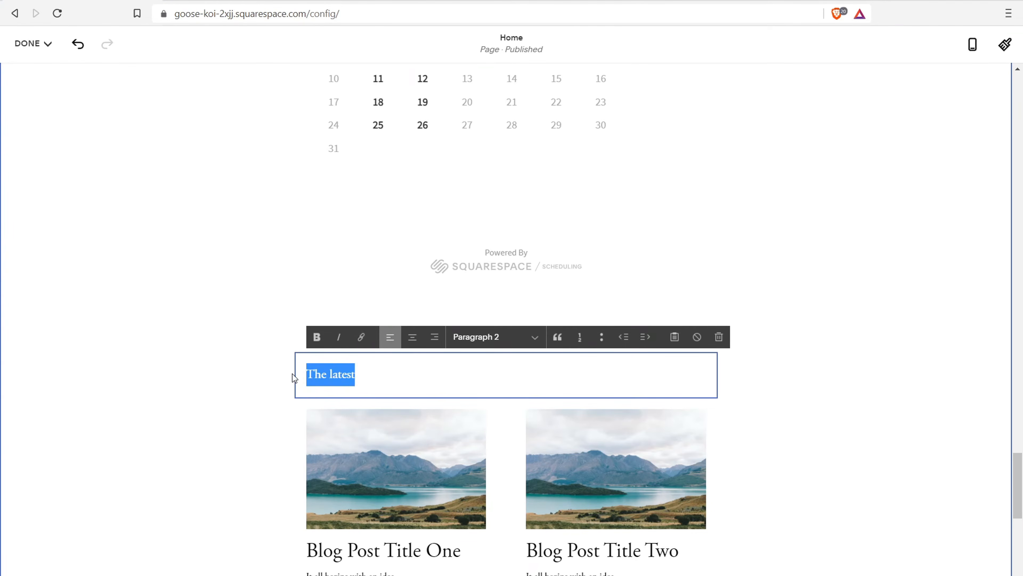
pyautogui.click(496, 339)
pyautogui.click(497, 369)
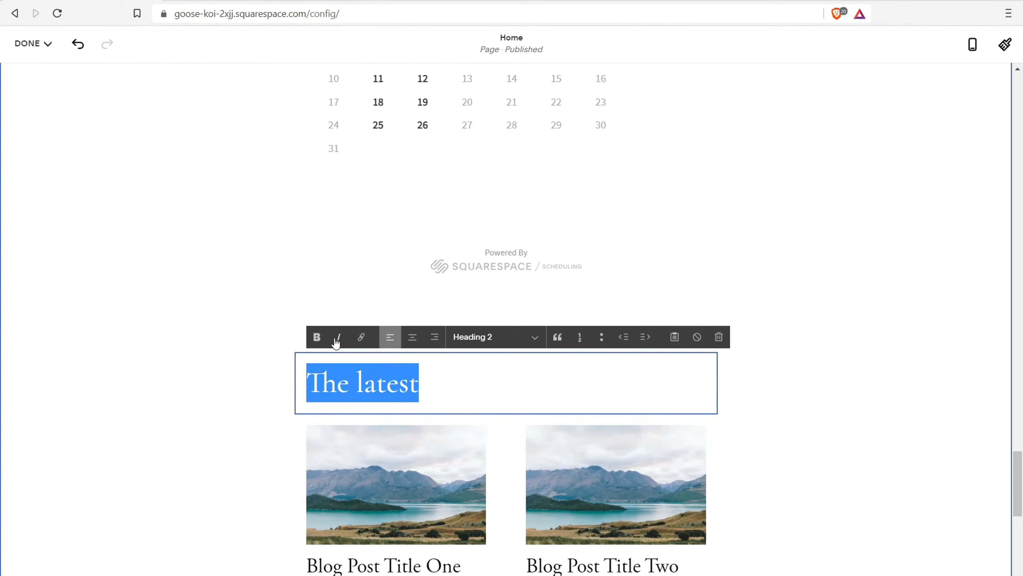
pyautogui.click(210, 370)
pyautogui.scroll(-5, 641, 403)
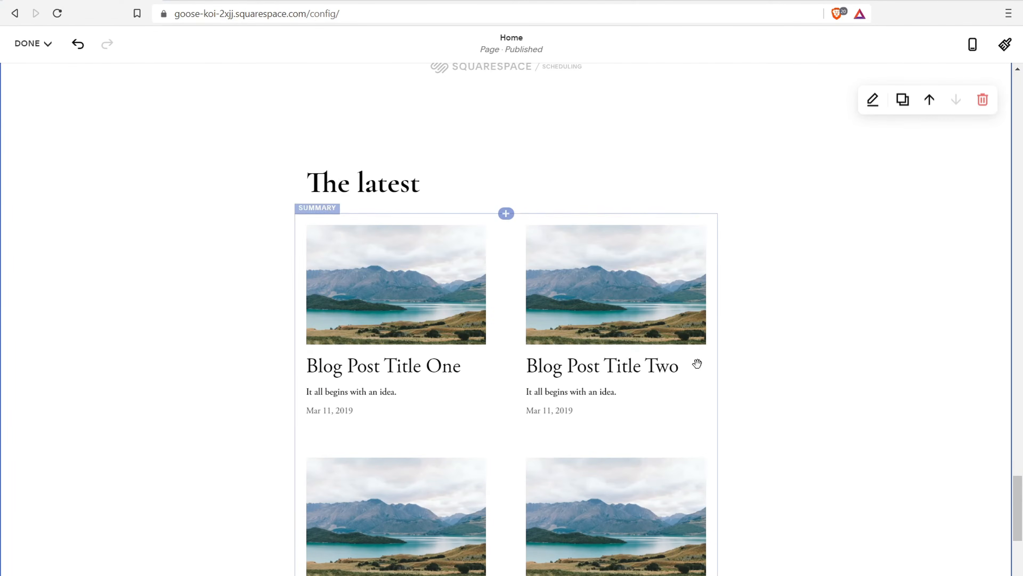
pyautogui.scroll(-6, 674, 221)
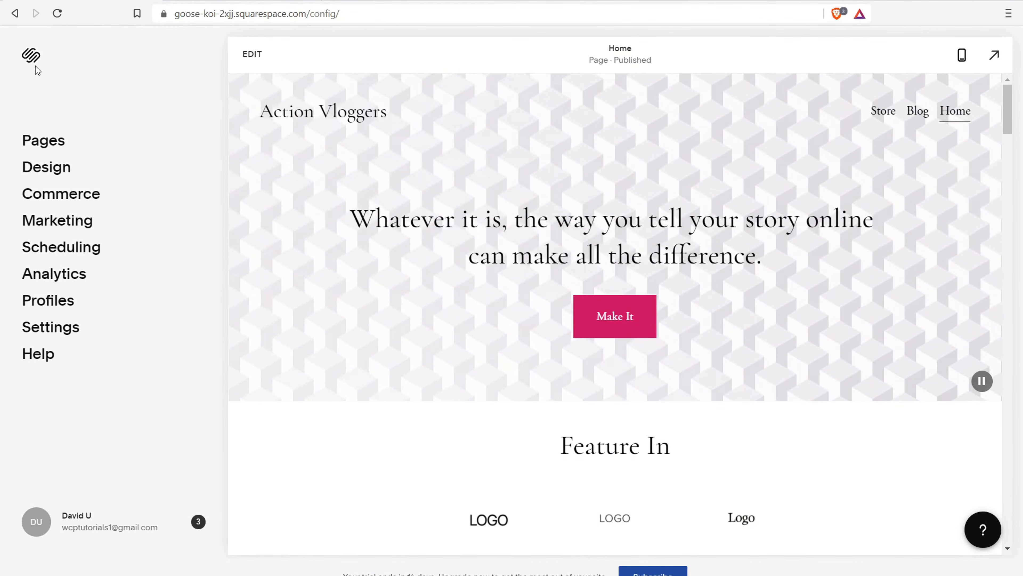
# Leave the page editor for the main Squarespace dashboard
pyautogui.click(30, 57)
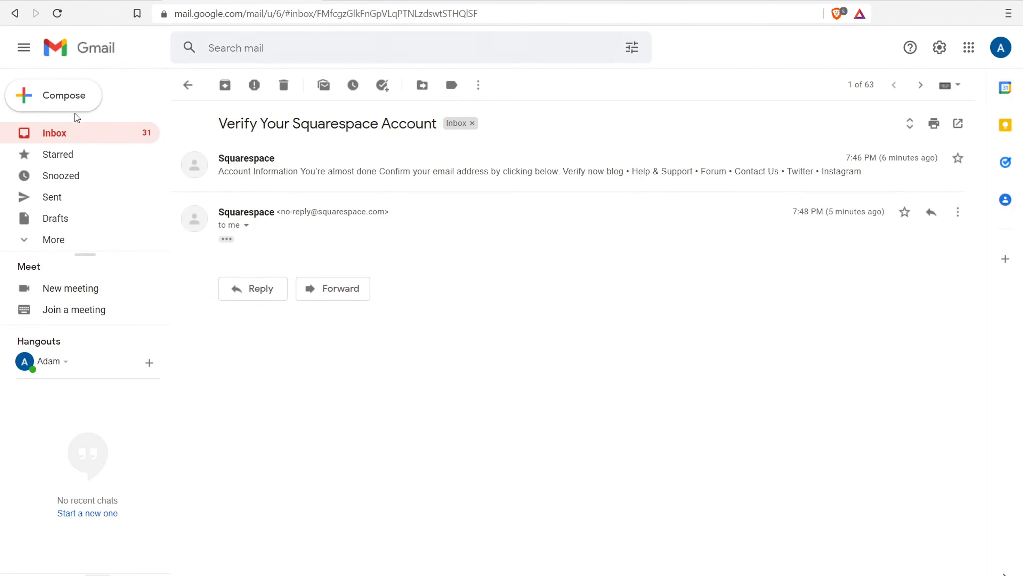
# Skip past the Welcome email, open Verify Your Squarespace Account, and click VERIFY NOW
pyautogui.click(84, 131)
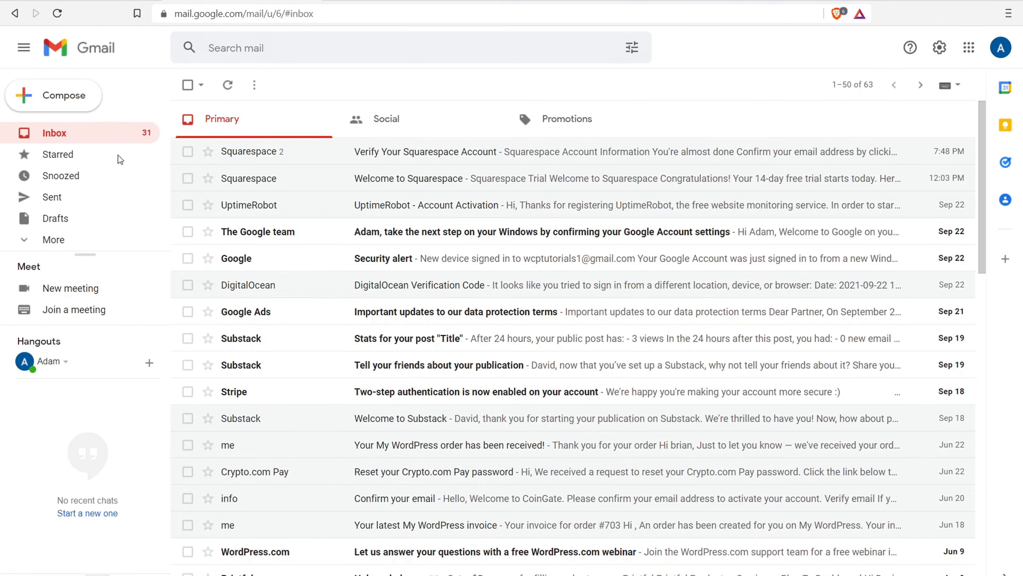
pyautogui.click(407, 177)
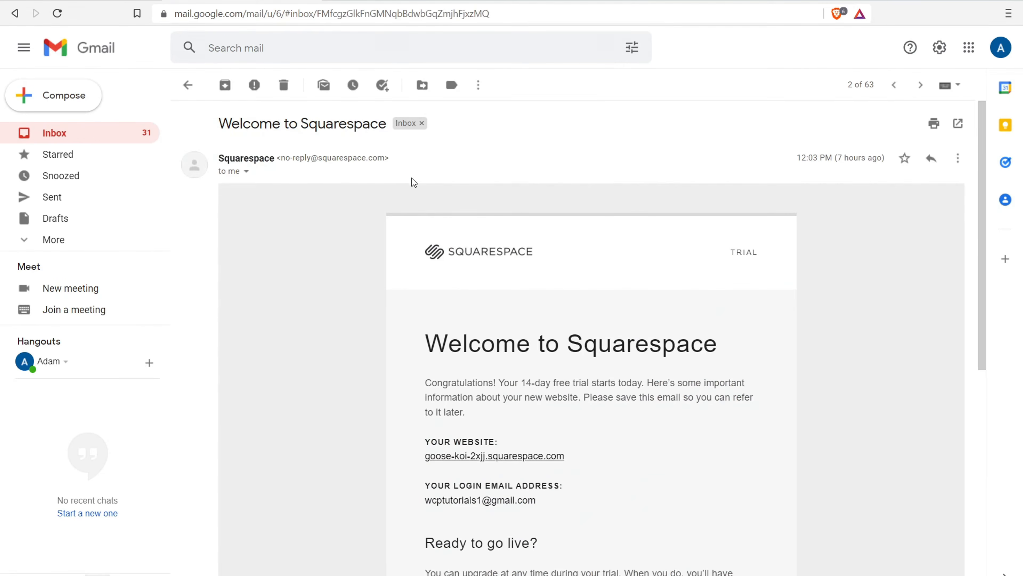
pyautogui.scroll(-6, 410, 180)
pyautogui.click(52, 140)
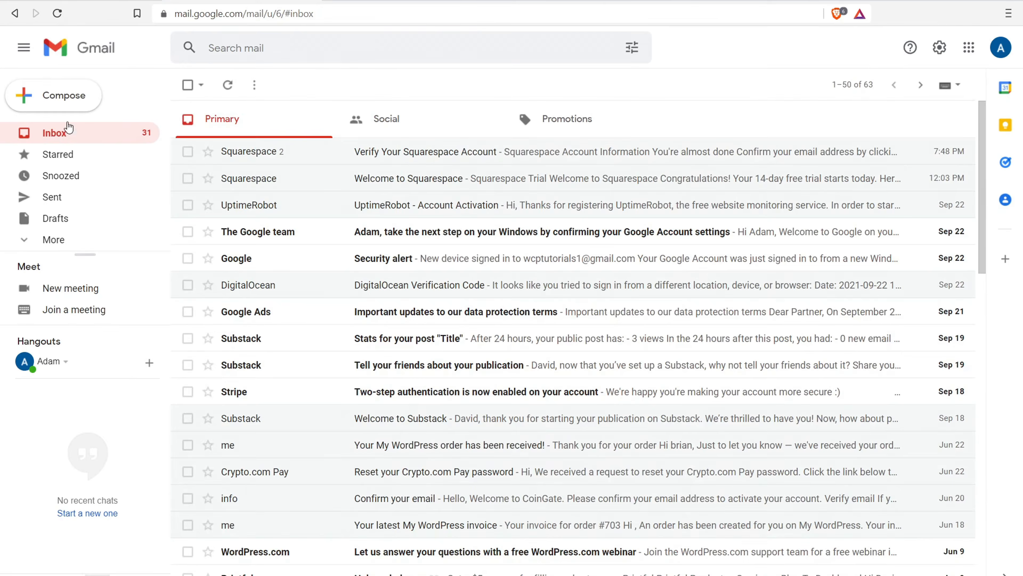
pyautogui.click(464, 155)
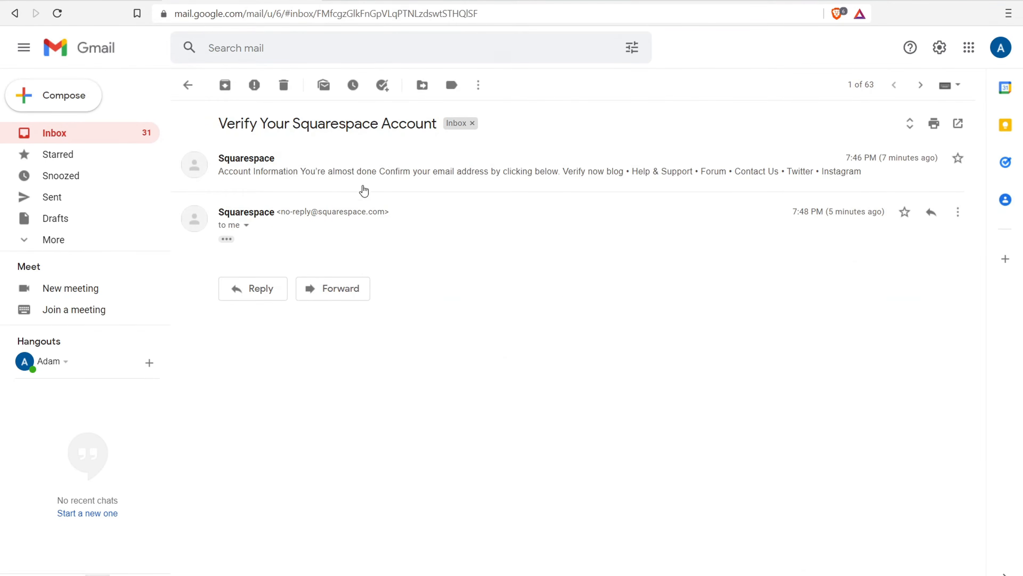
pyautogui.click(358, 172)
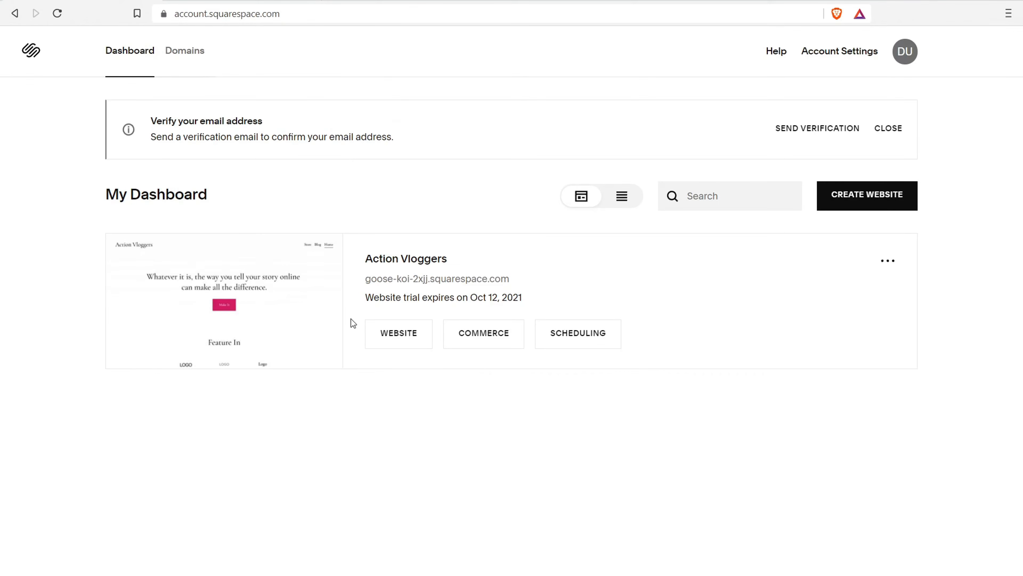
pyautogui.click(396, 337)
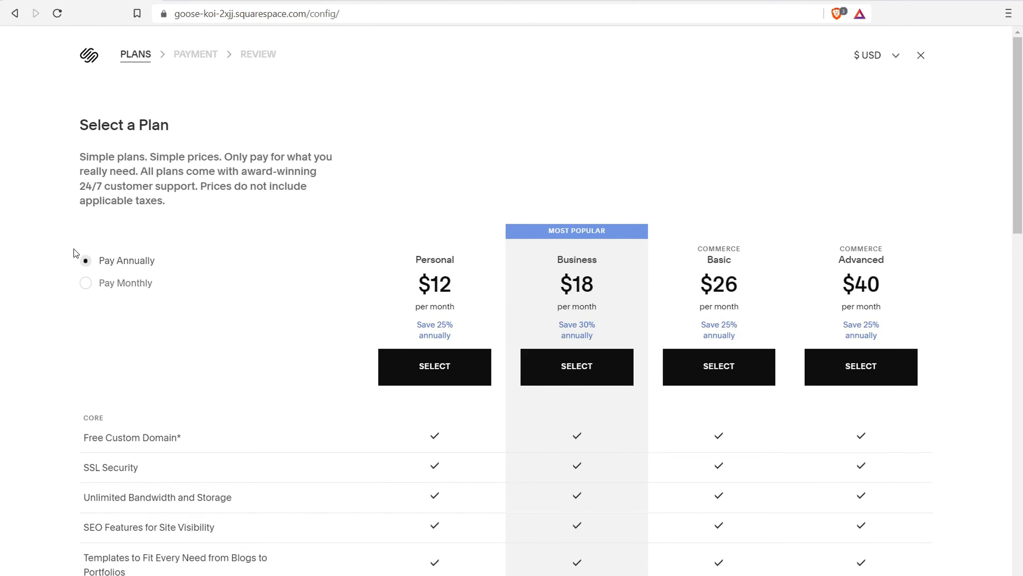
# Switch plan pricing to Pay Monthly: Personal $16, Business $26, Commerce $35 and $54
pyautogui.click(85, 282)
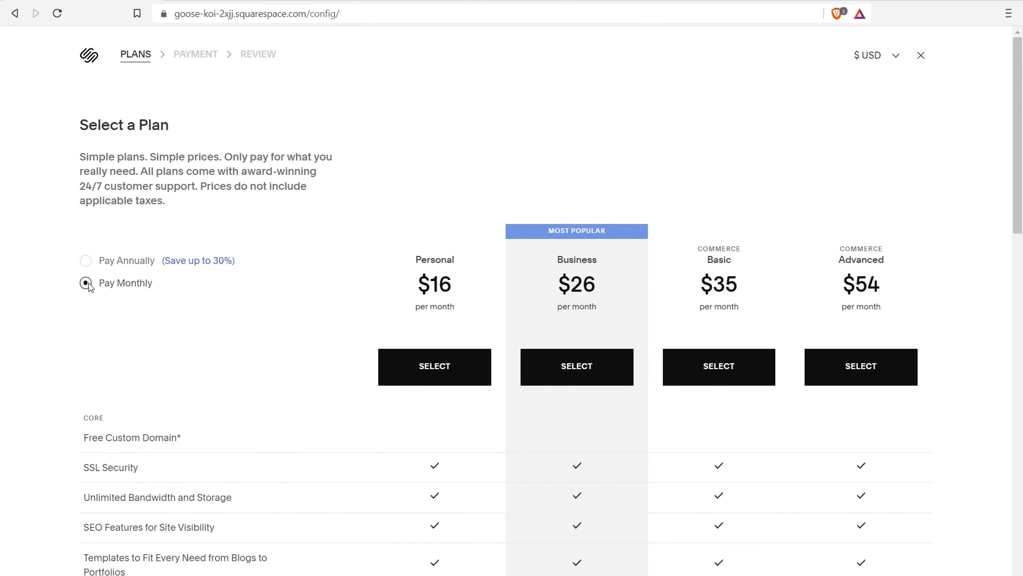
pyautogui.click(86, 260)
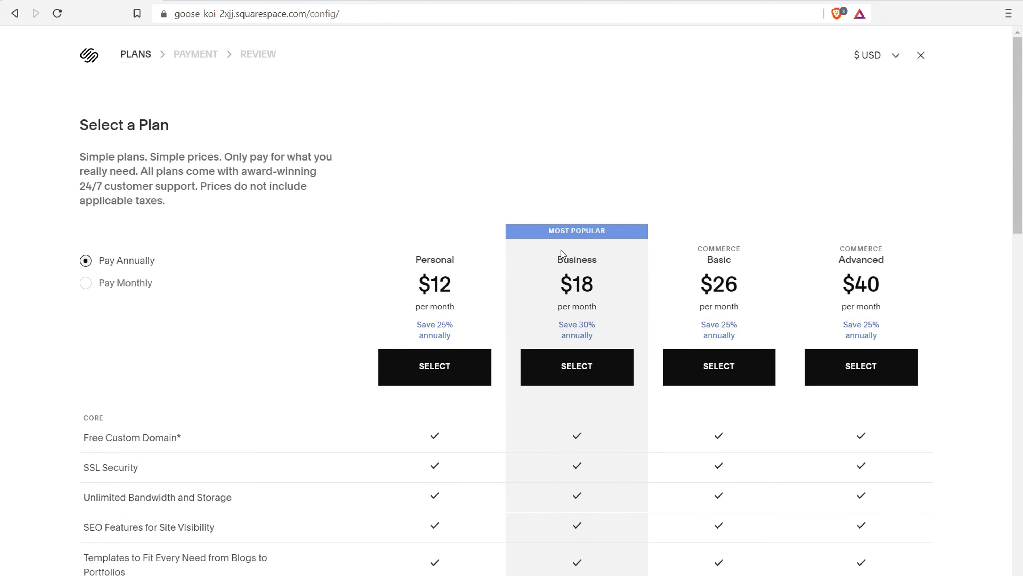
pyautogui.click(92, 284)
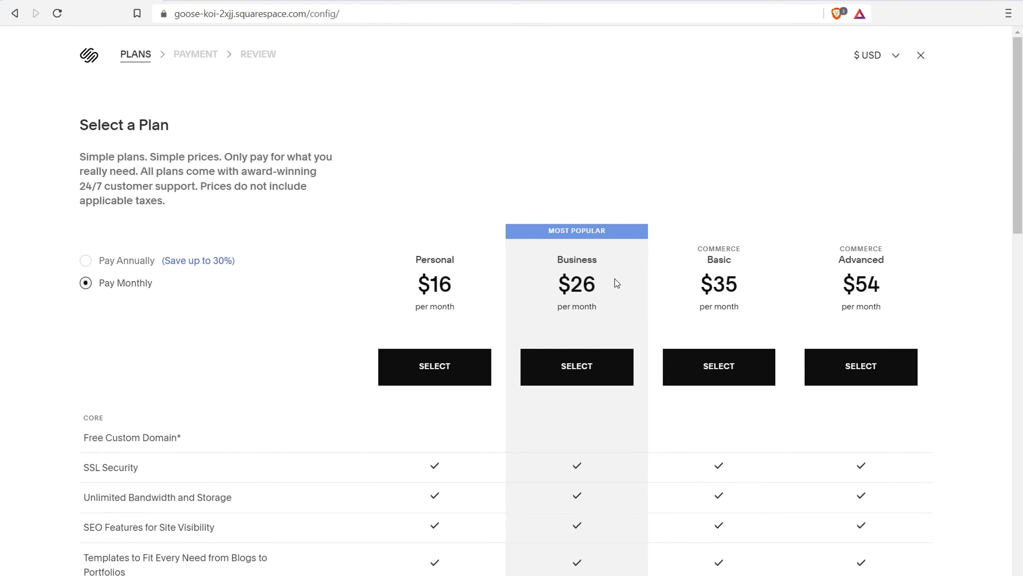
pyautogui.moveTo(554, 233); pyautogui.dragTo(613, 237)
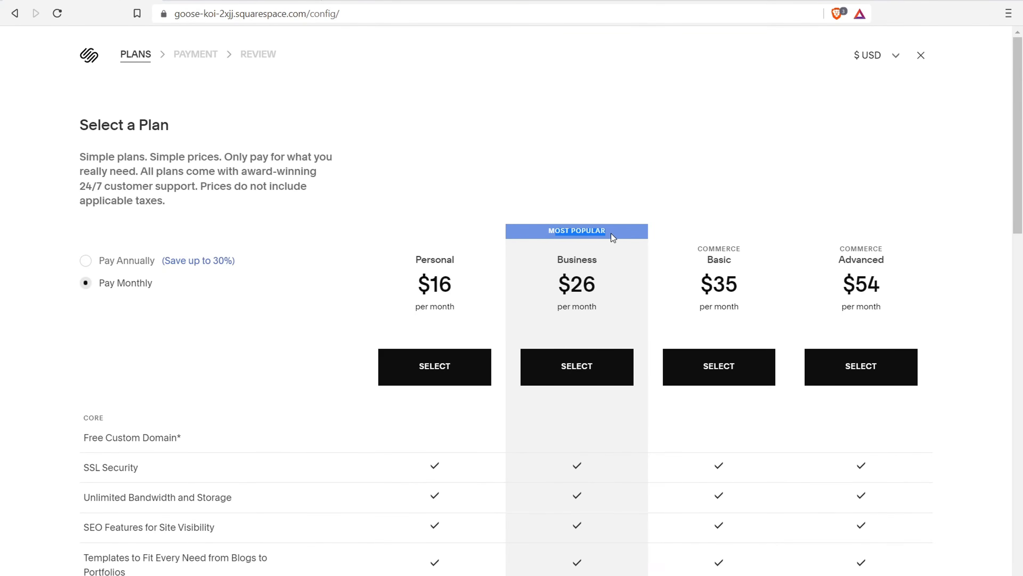
# Scroll through the plan comparison table, highlighting the e-commerce feature rows
pyautogui.scroll(-6, 449, 313)
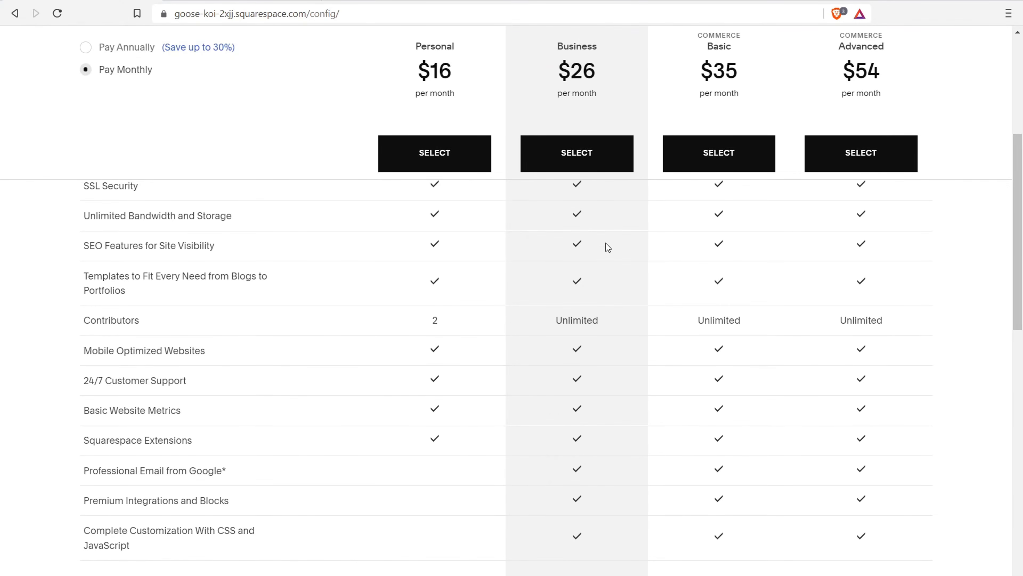
pyautogui.scroll(-3, 587, 289)
pyautogui.moveTo(105, 372)
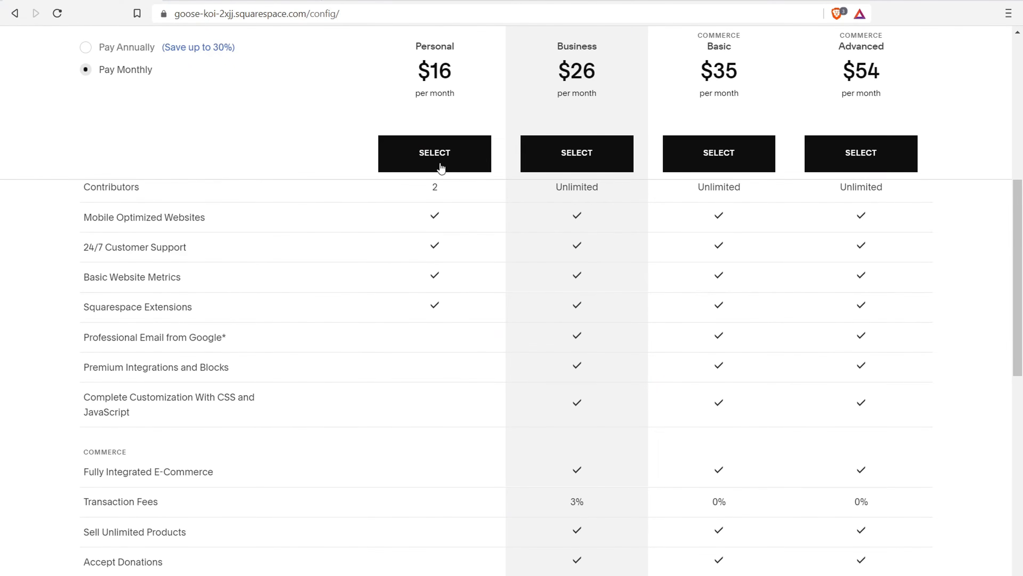
pyautogui.scroll(-1, 396, 277)
pyautogui.scroll(-3, 391, 271)
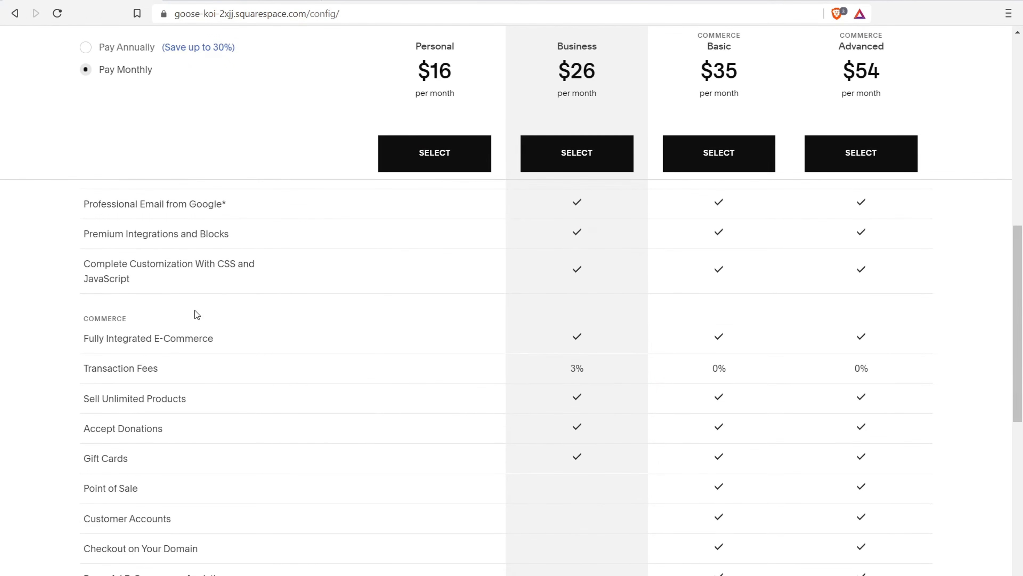
pyautogui.moveTo(89, 337); pyautogui.dragTo(257, 393)
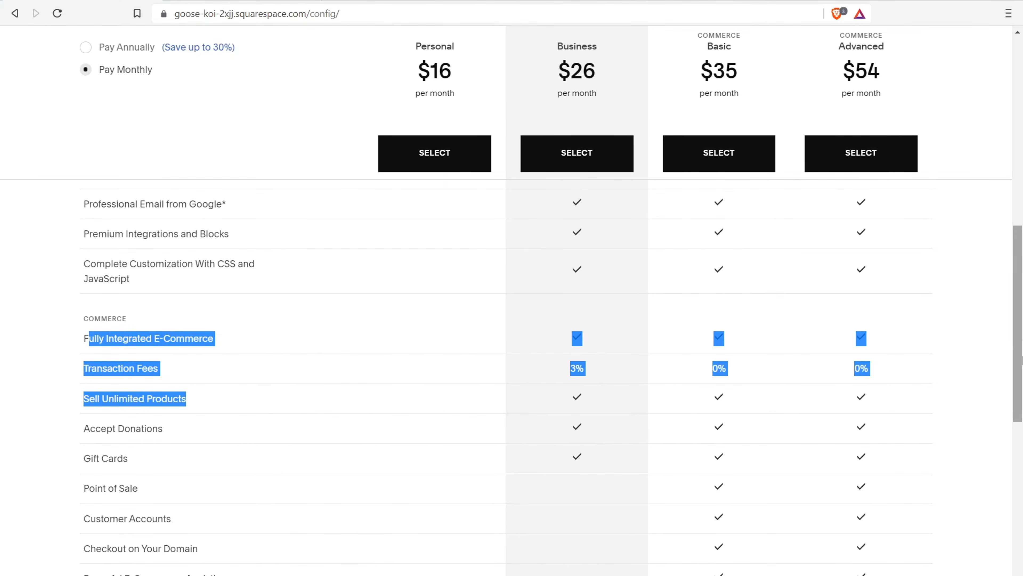
pyautogui.scroll(-5, 1019, 429)
pyautogui.scroll(-5, 1020, 430)
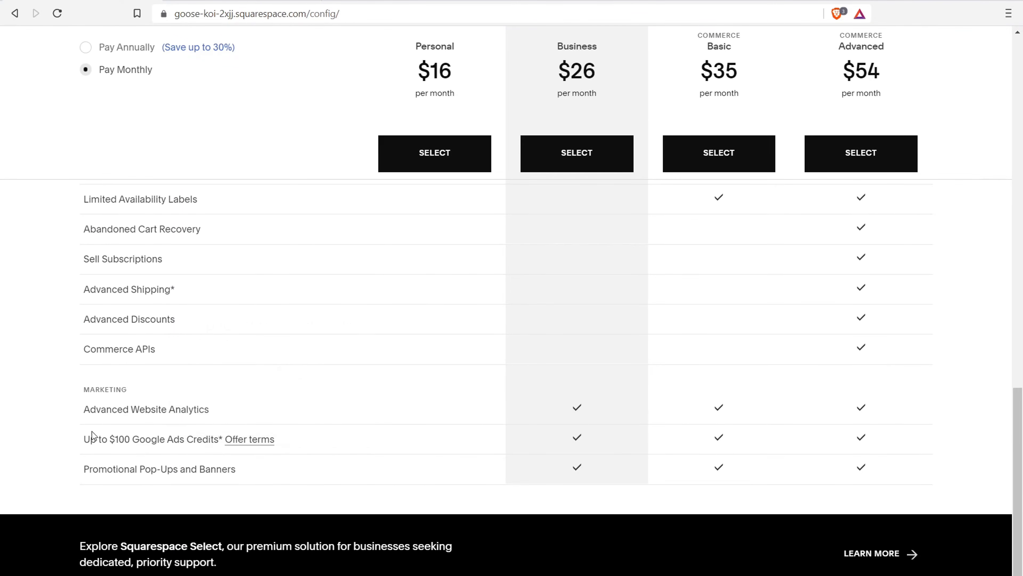
pyautogui.moveTo(124, 477)
pyautogui.scroll(15, 721, 343)
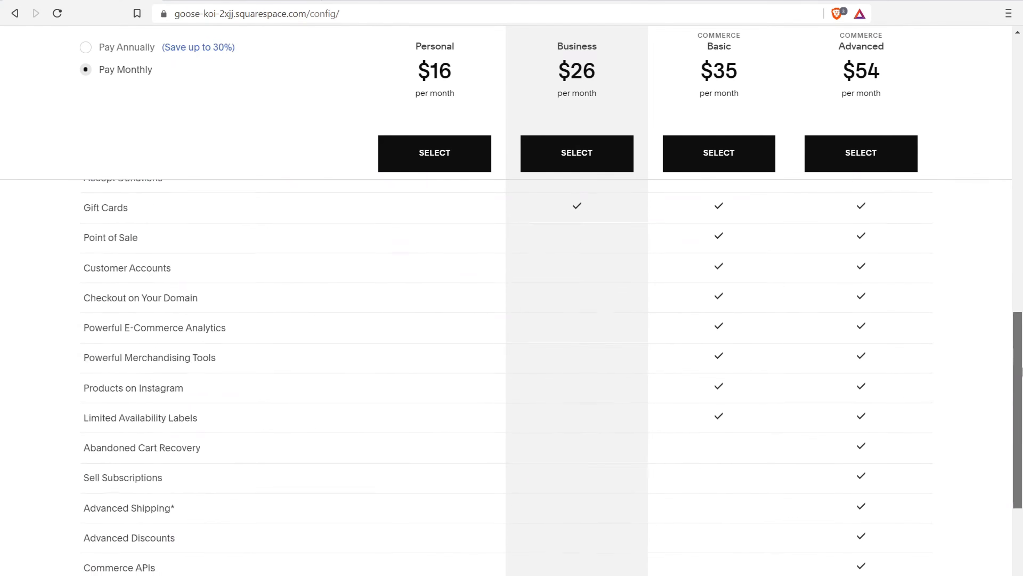
pyautogui.scroll(4, 721, 344)
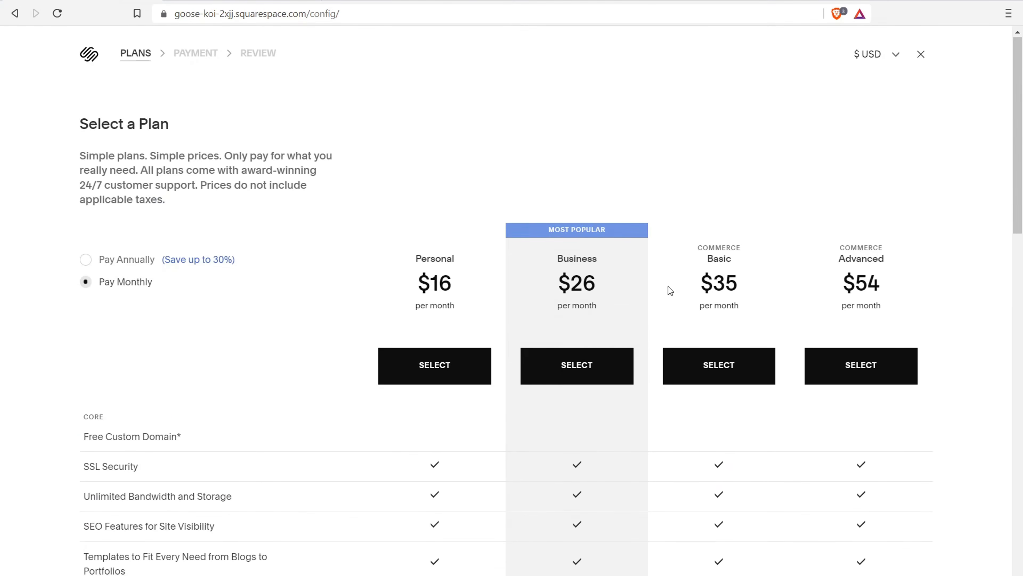
# Buy the Business plan at $26.00 per month, then go to Get a Domain
pyautogui.click(579, 375)
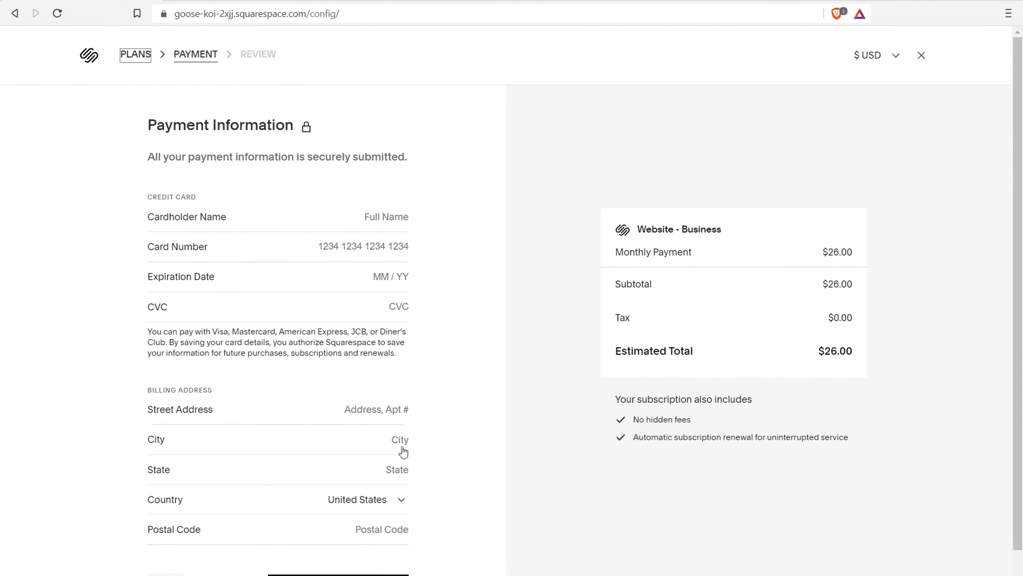
pyautogui.scroll(-1, 464, 196)
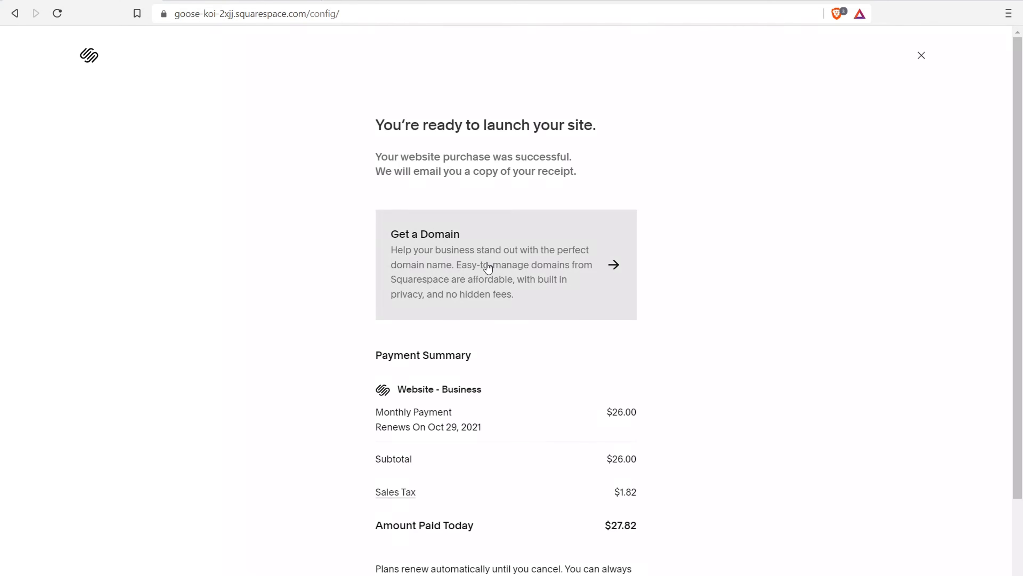
pyautogui.scroll(-3, 488, 268)
pyautogui.scroll(3, 538, 464)
pyautogui.click(552, 242)
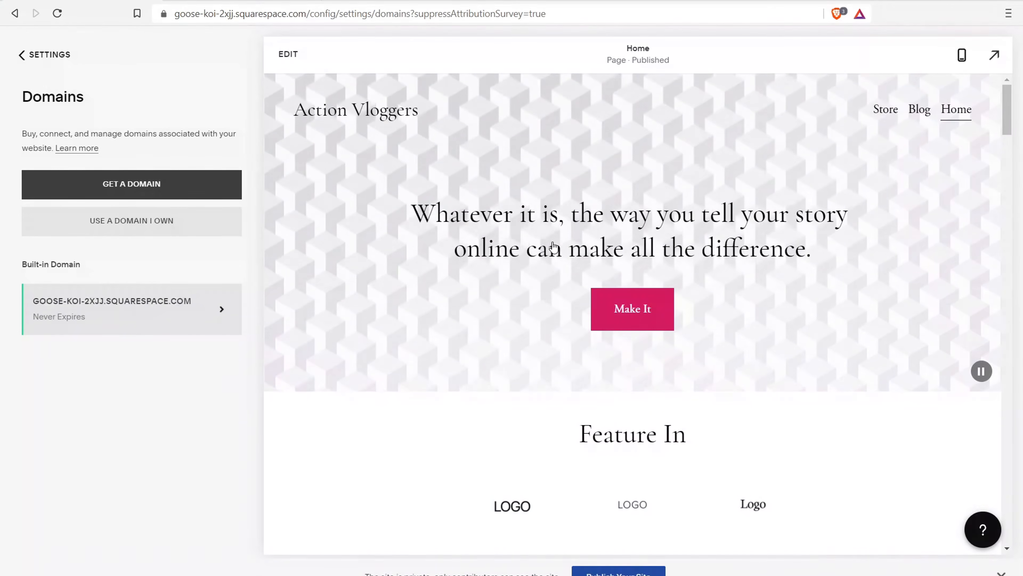
# Search for a new domain and browse the actionvloggers suggestions, with .net and .org at $20/year
pyautogui.click(126, 192)
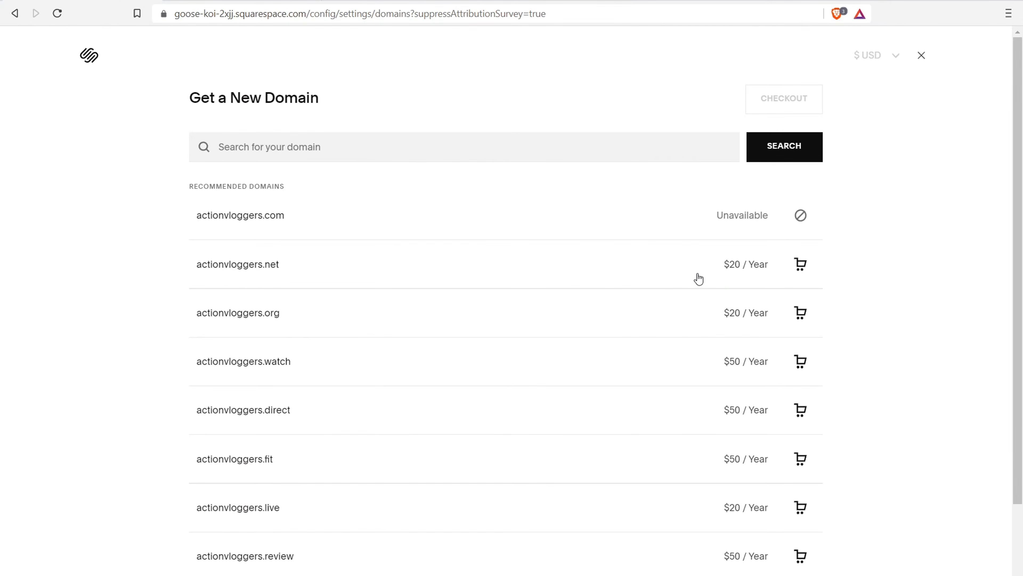
pyautogui.scroll(-2, 717, 363)
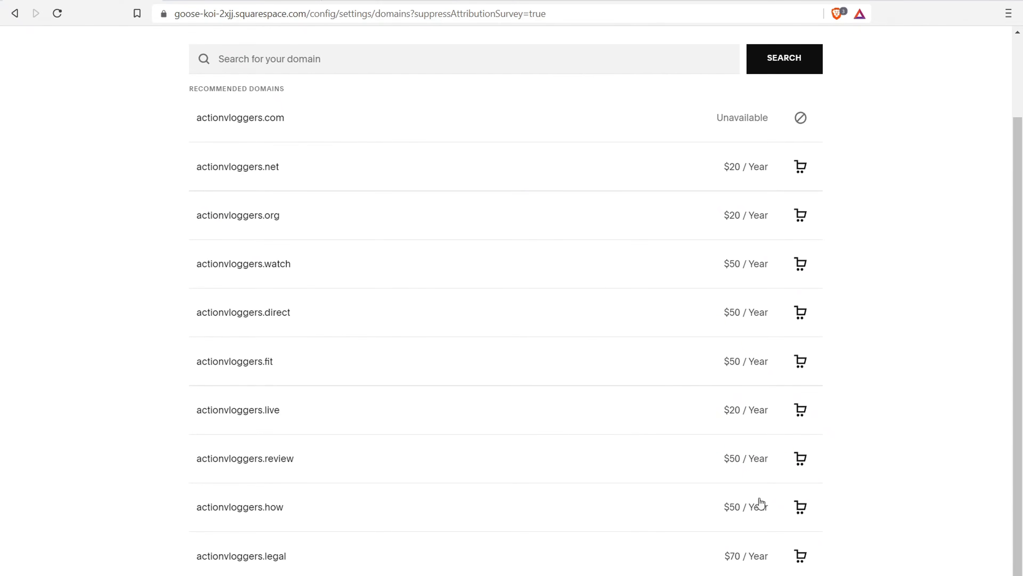
pyautogui.scroll(2, 715, 297)
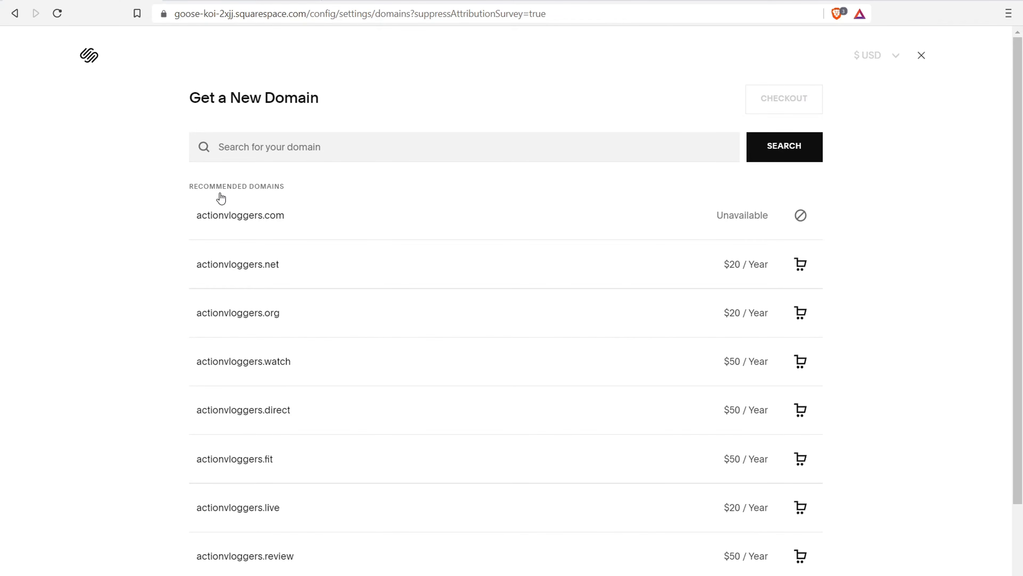
# Google 'name' in a new tab, open the Namecheap homepage and bring up its sign-in form
pyautogui.hotkey('ctrl', 't')
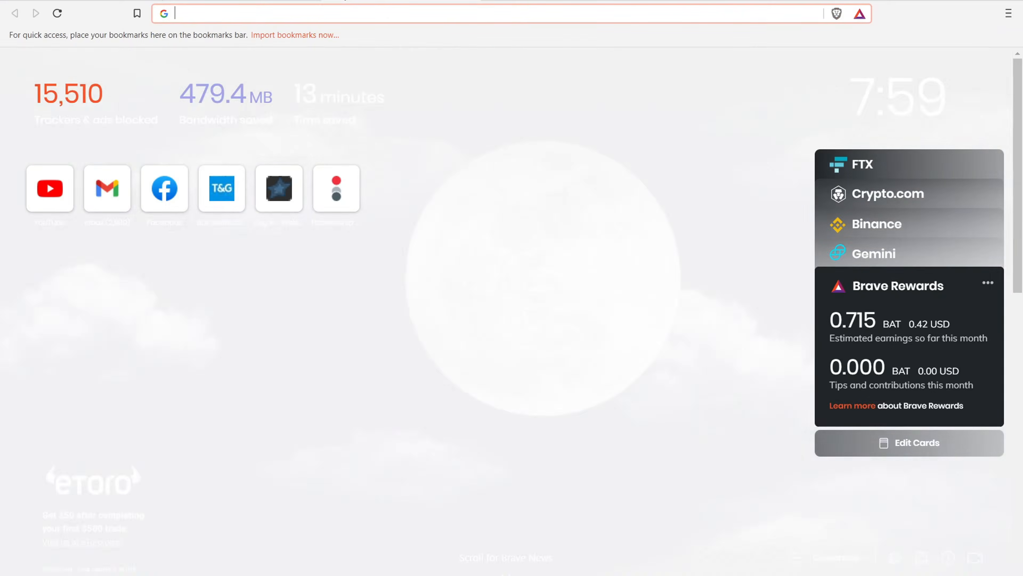
pyautogui.write('name')
pyautogui.press('Return')
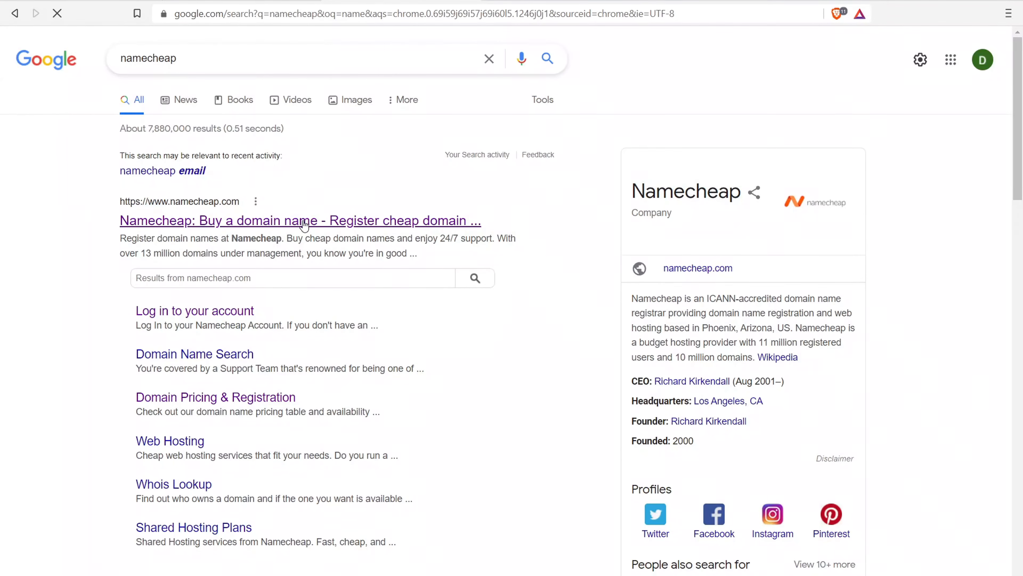
pyautogui.click(304, 223)
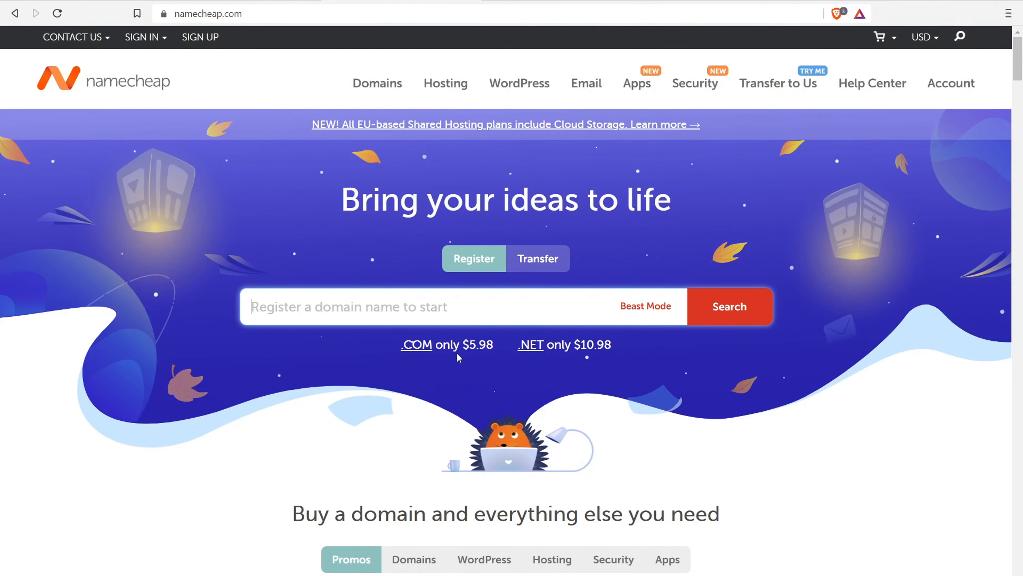
pyautogui.click(143, 37)
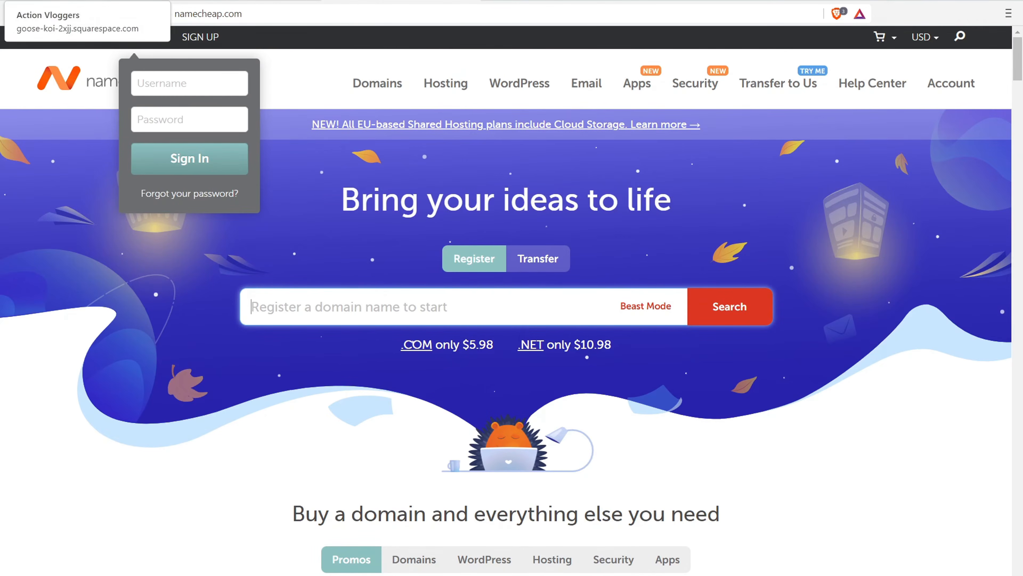
# Search Namecheap for mysuperamazingblog.com, shown available at $9.48/yr
pyautogui.click(80, 2)
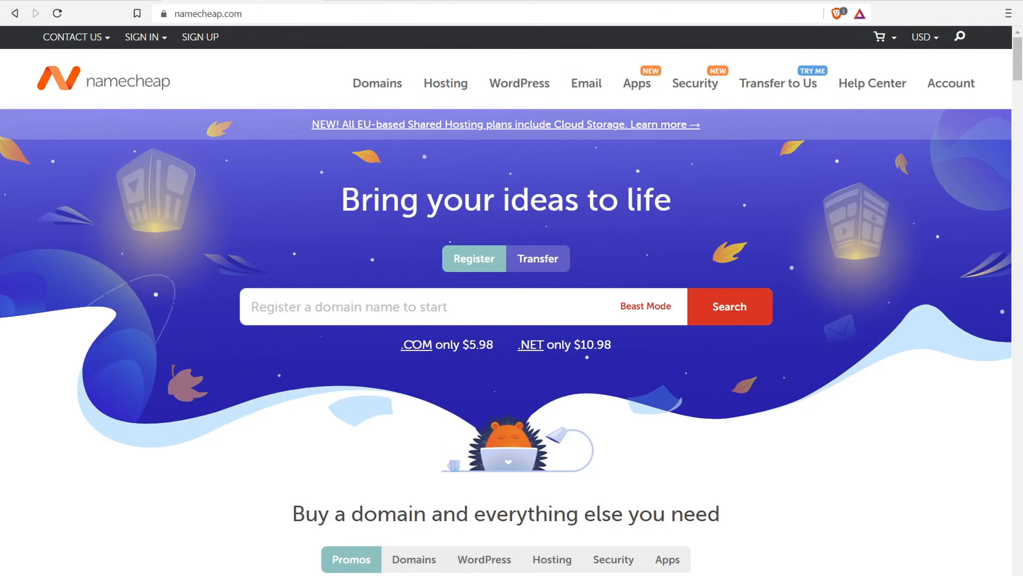
pyautogui.click(301, 303)
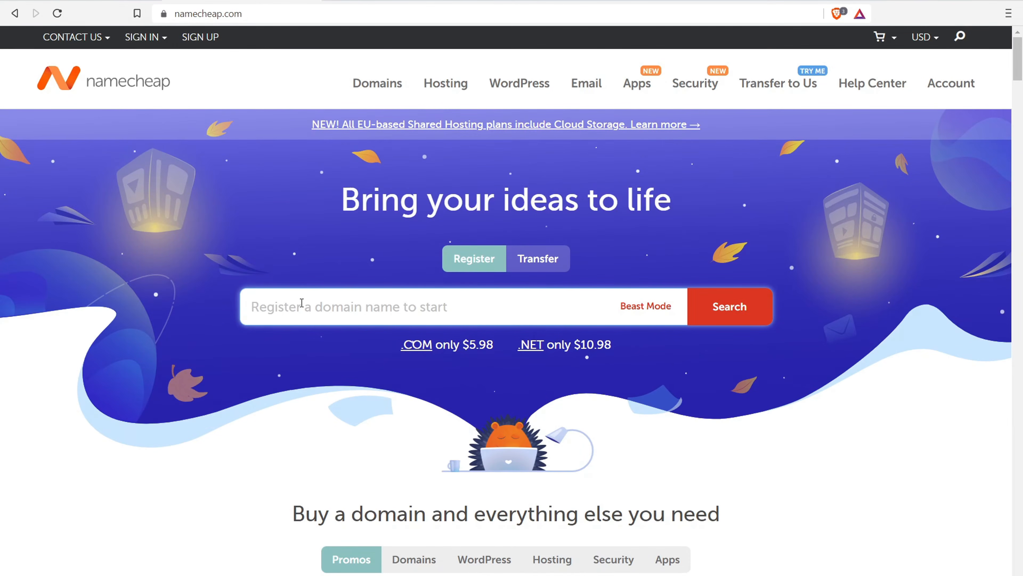
pyautogui.write('mysuper')
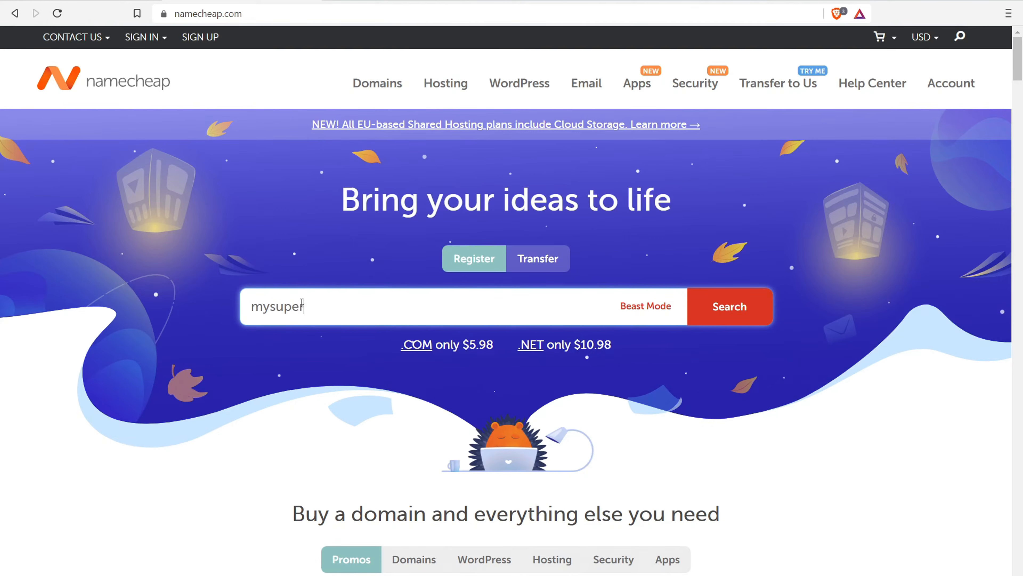
pyautogui.write('amazingblog.')
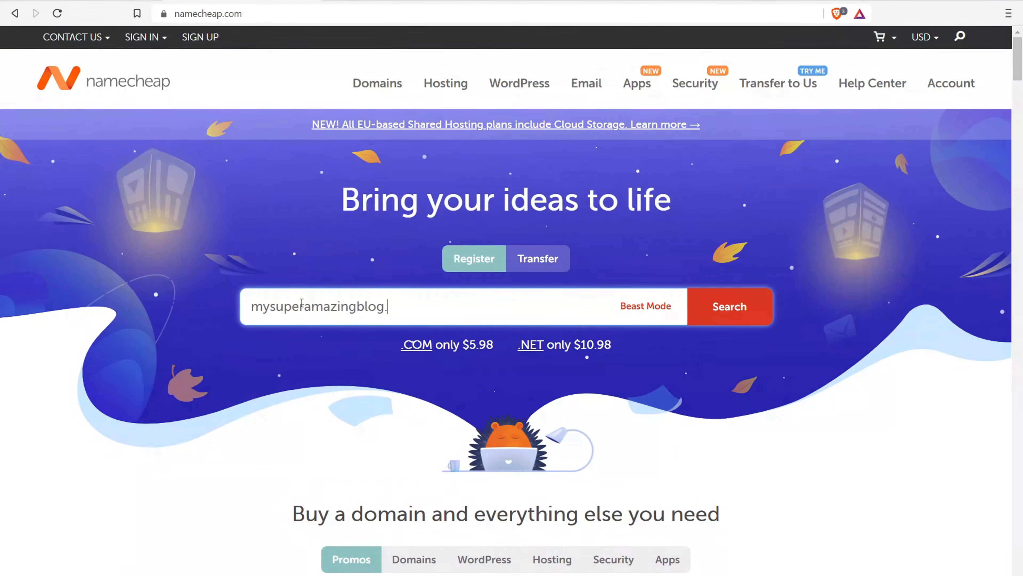
pyautogui.write('com')
pyautogui.press('Return')
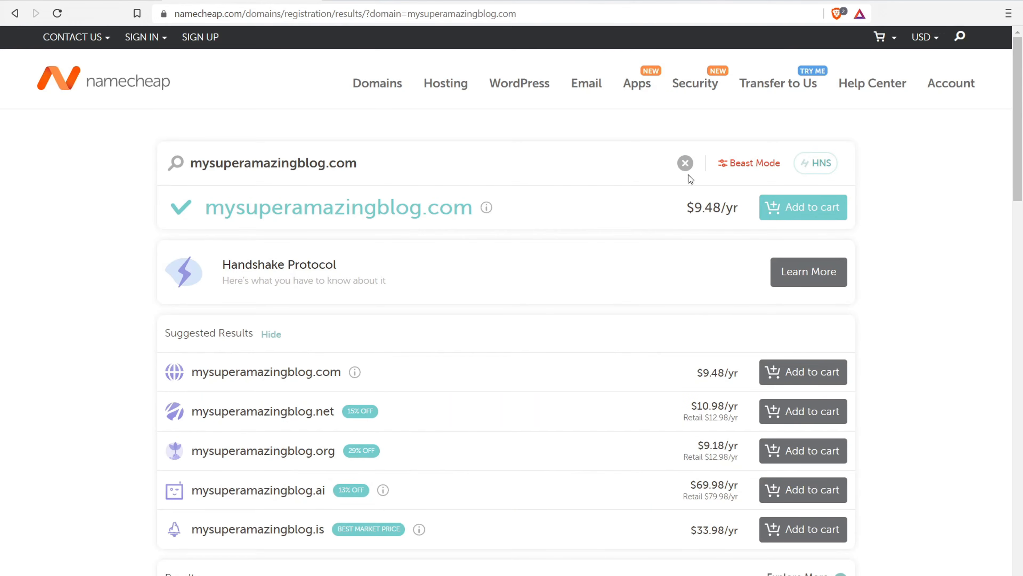
# Add mysuperamazingblog.com to the Namecheap cart and proceed to checkout
pyautogui.click(816, 212)
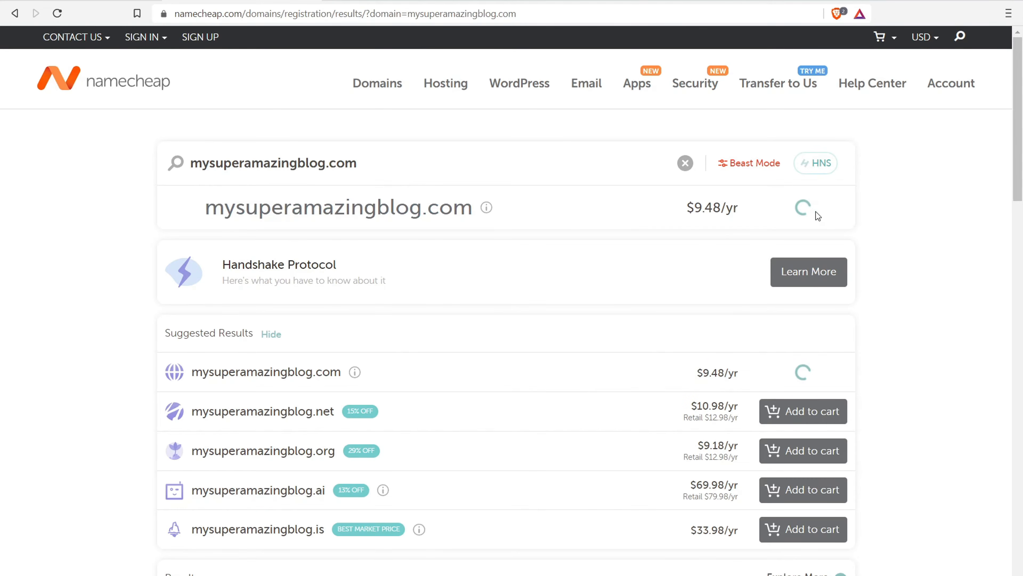
pyautogui.click(942, 114)
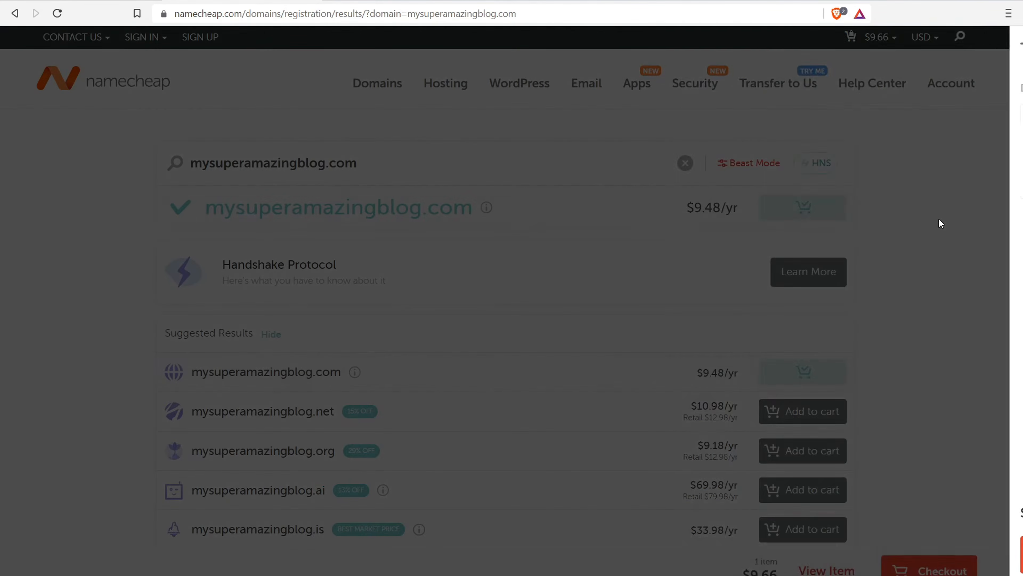
pyautogui.click(862, 567)
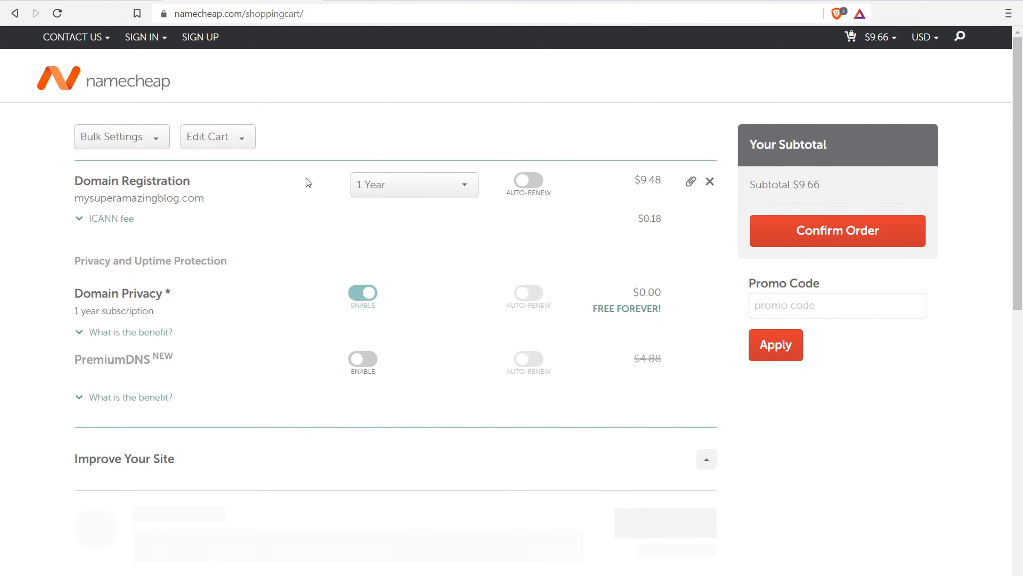
# Keep the 1 Year registration length and review the free Domain Privacy option
pyautogui.click(440, 177)
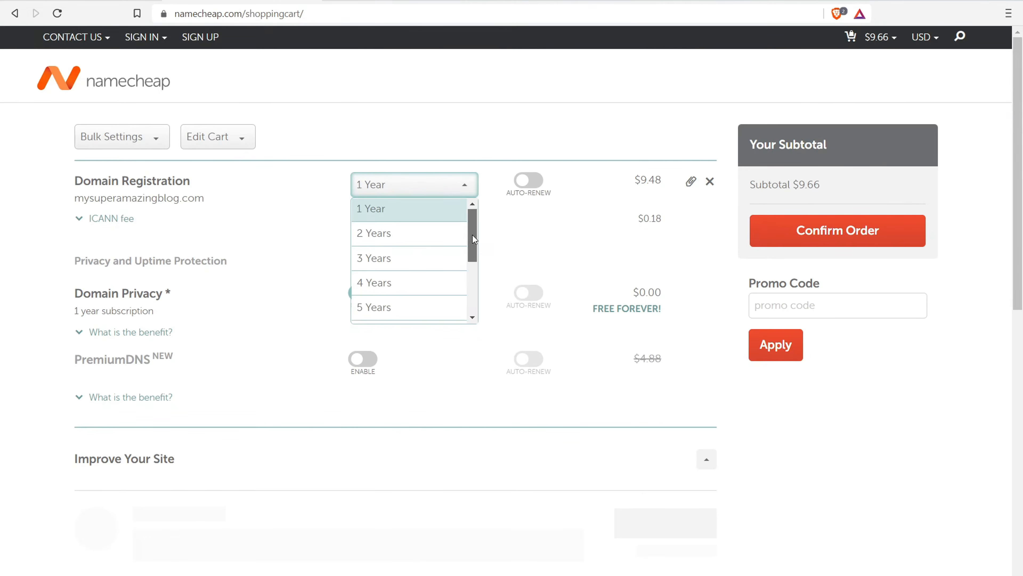
pyautogui.moveTo(471, 234); pyautogui.dragTo(413, 312)
pyautogui.click(4, 254)
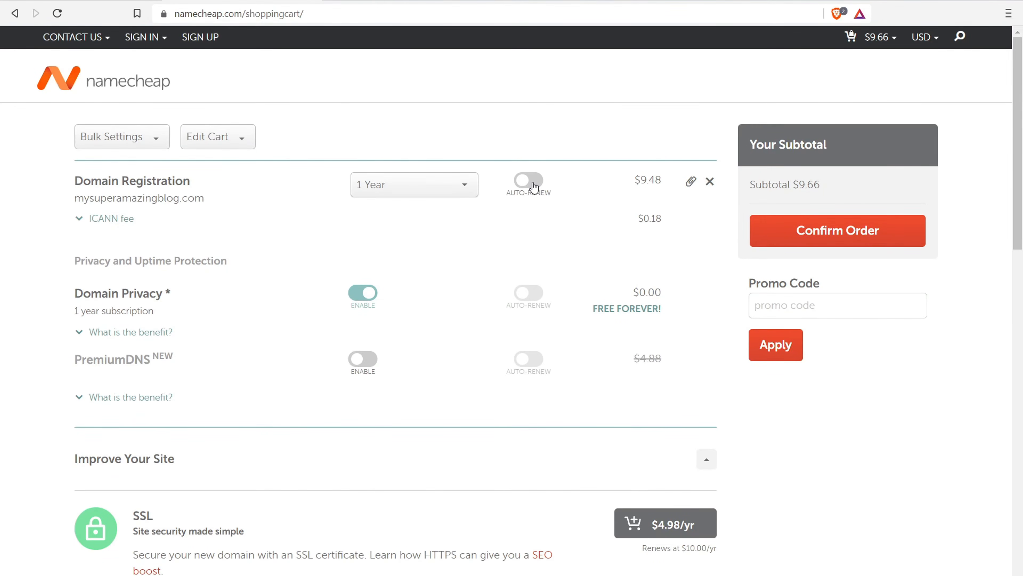
pyautogui.moveTo(83, 294); pyautogui.dragTo(154, 297)
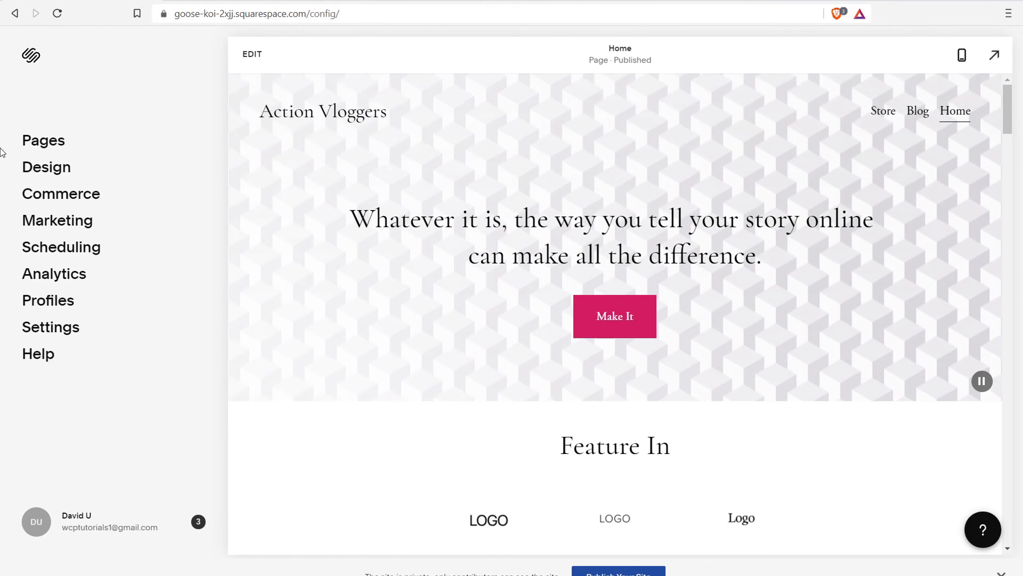
# From Settings > Domains, choose to use an owned domain and enter actionvloggers.com
pyautogui.click(59, 335)
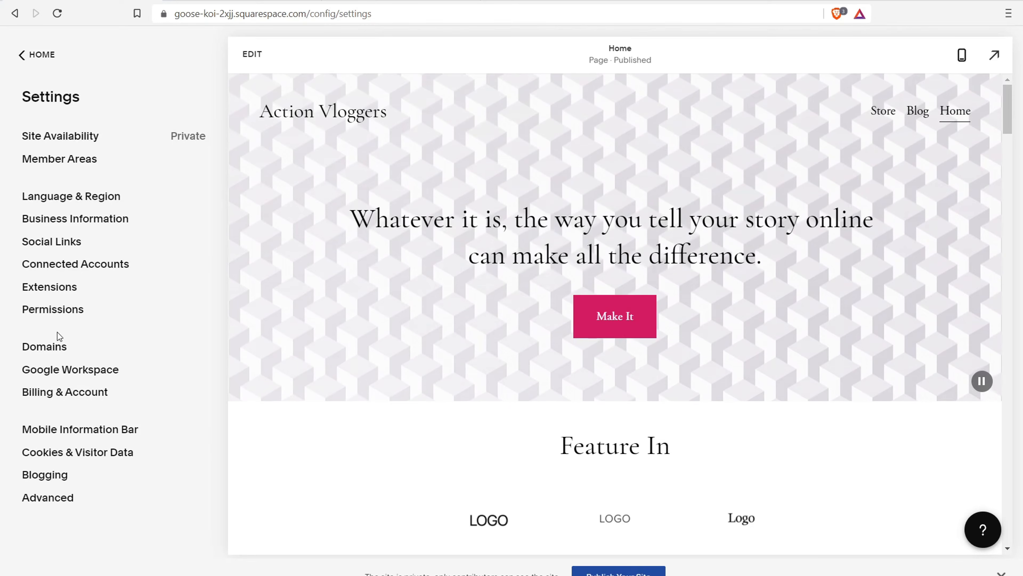
pyautogui.click(41, 354)
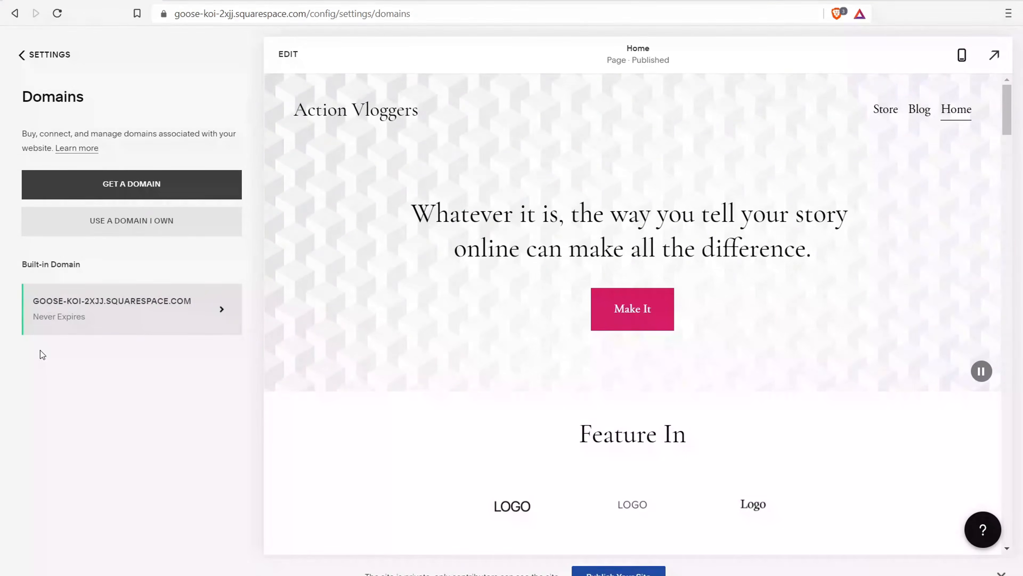
pyautogui.click(113, 220)
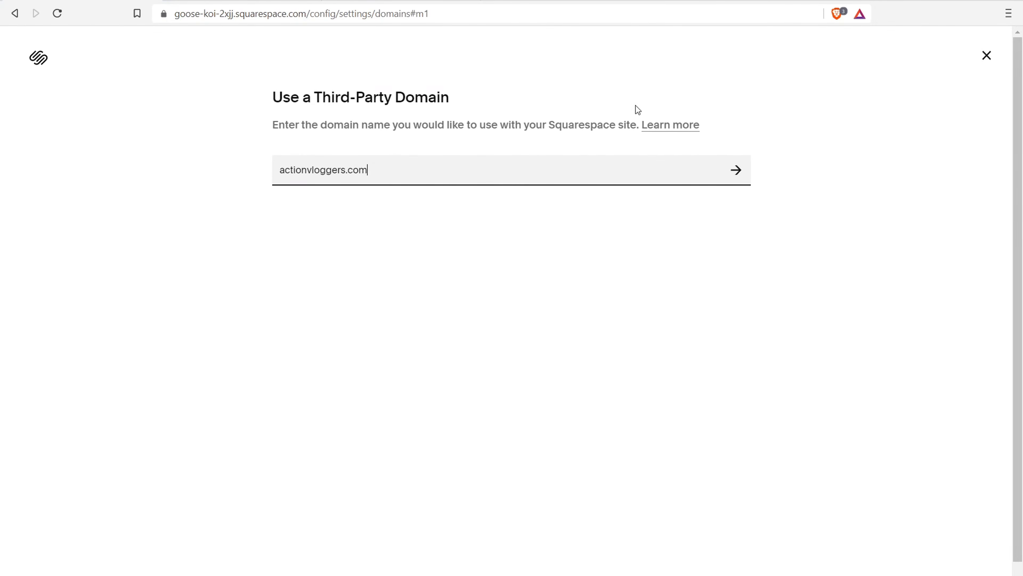
# Connect actionvloggers.com with Namecheap as provider and refresh the required DNS records
pyautogui.click(735, 171)
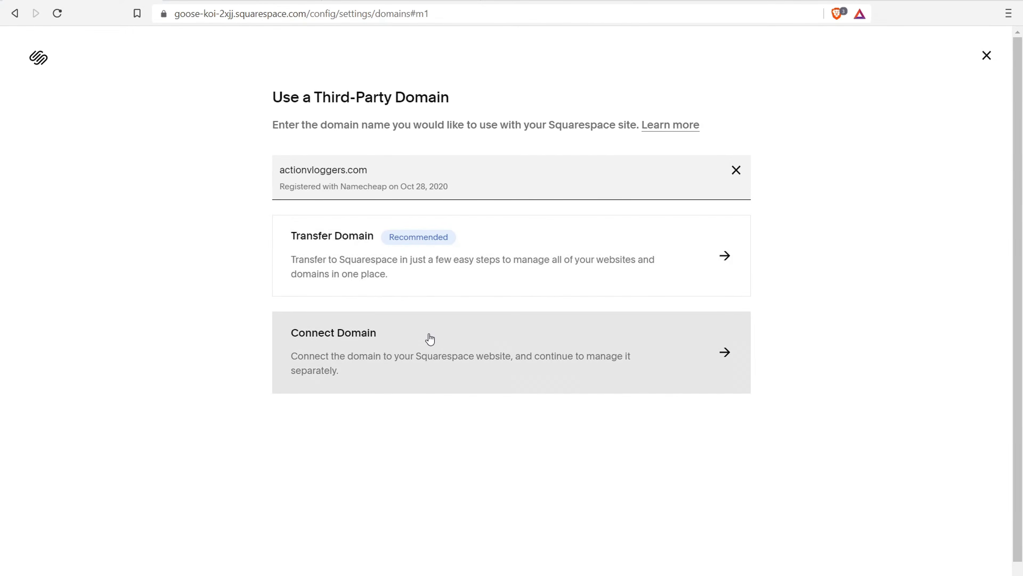
pyautogui.click(437, 343)
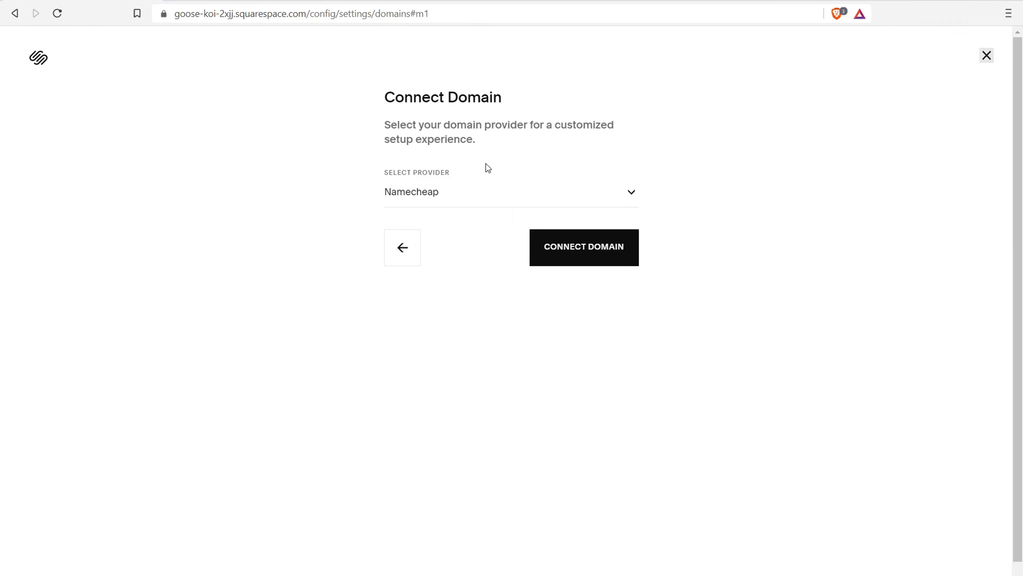
pyautogui.click(614, 199)
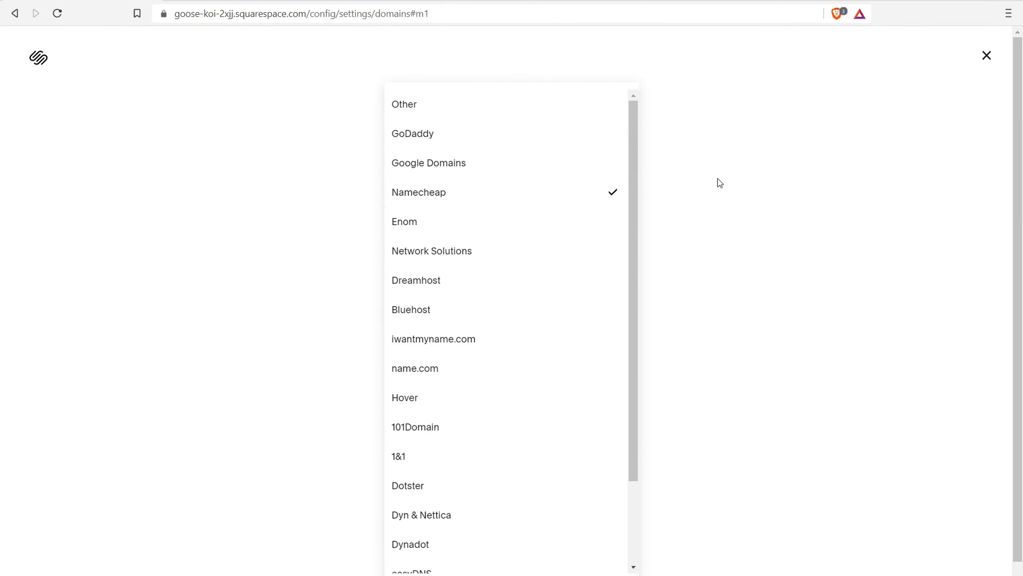
pyautogui.click(440, 198)
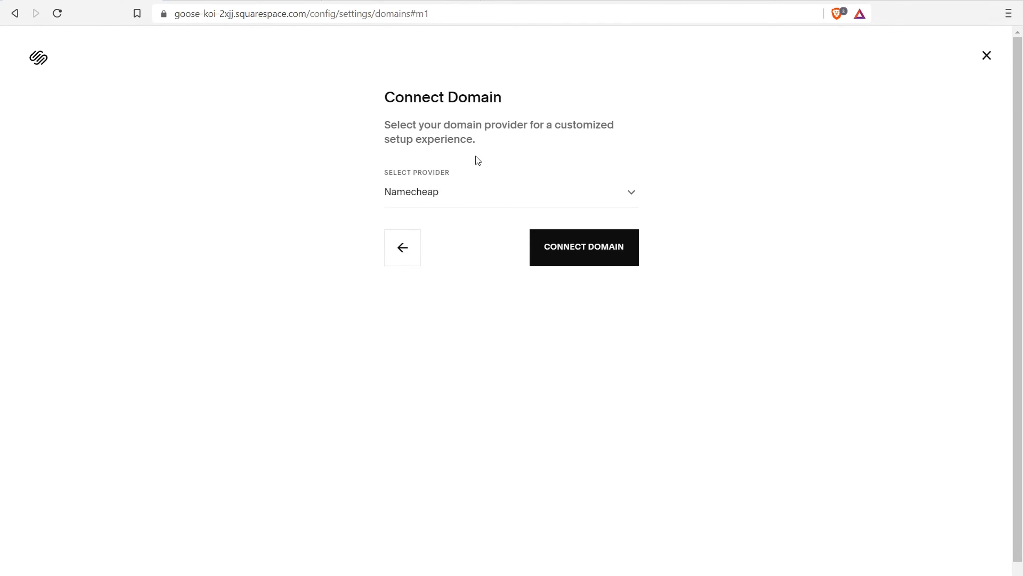
pyautogui.click(621, 238)
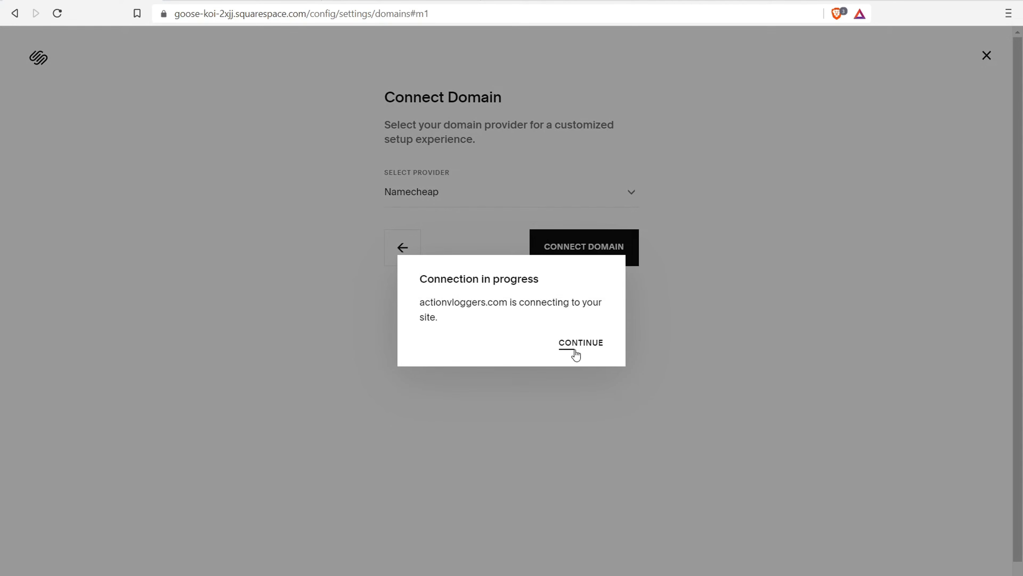
pyautogui.click(577, 351)
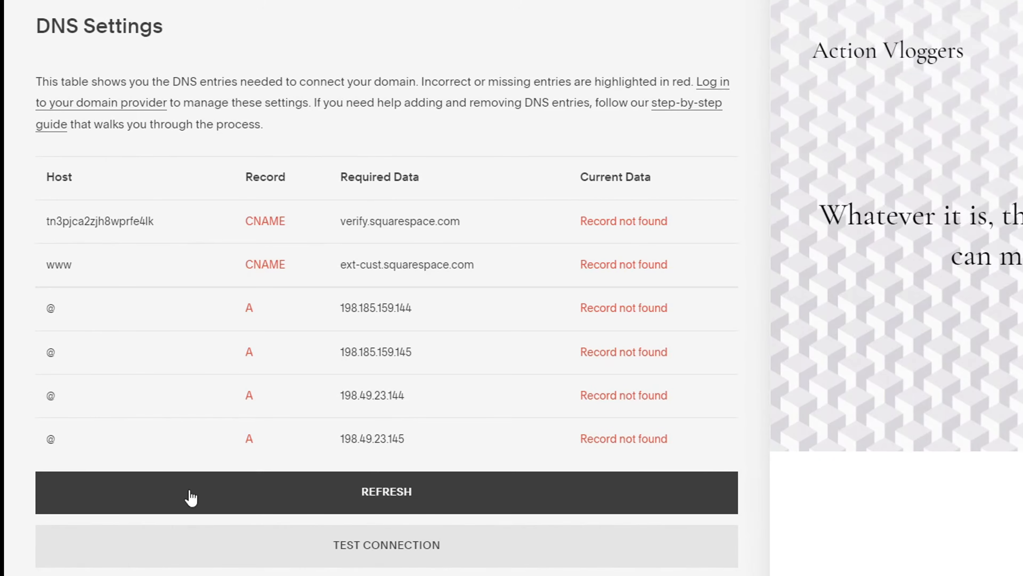
pyautogui.click(192, 497)
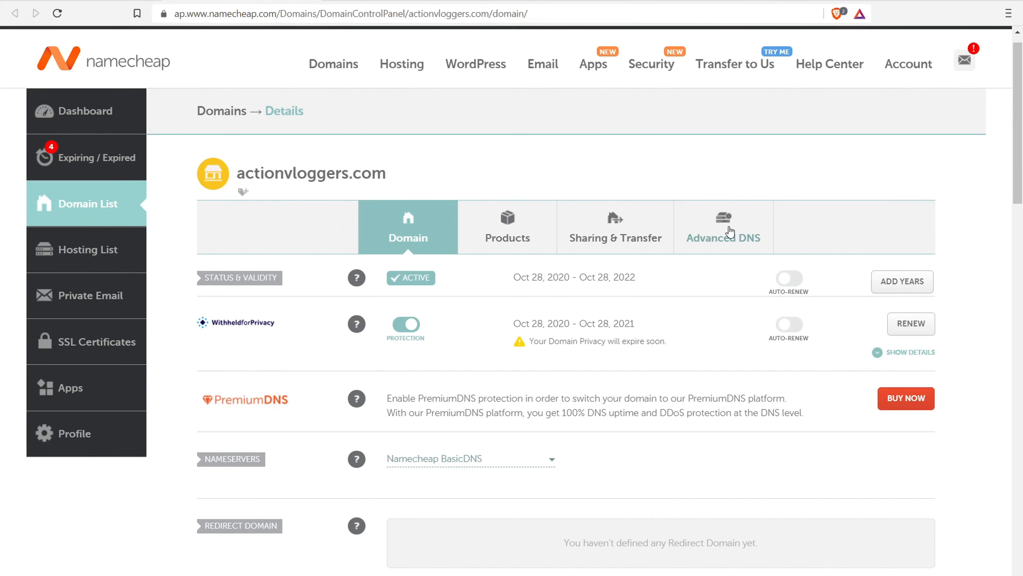
# In Advanced DNS, save the www CNAME and A records 198.49.23.144 and 198.49.23.145 for actionvloggers.com
pyautogui.click(401, 1)
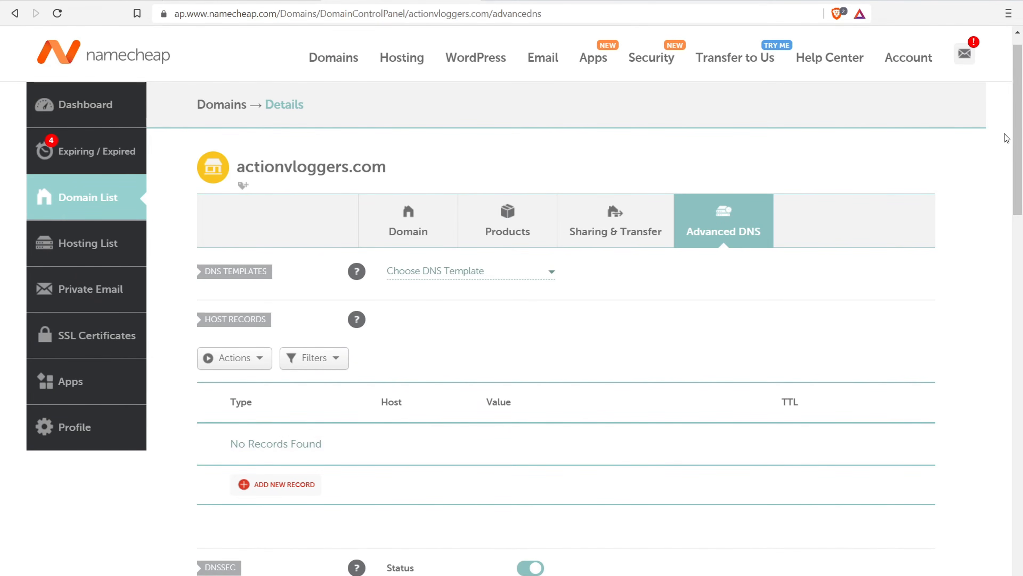
pyautogui.moveTo(1017, 130); pyautogui.dragTo(1020, 187)
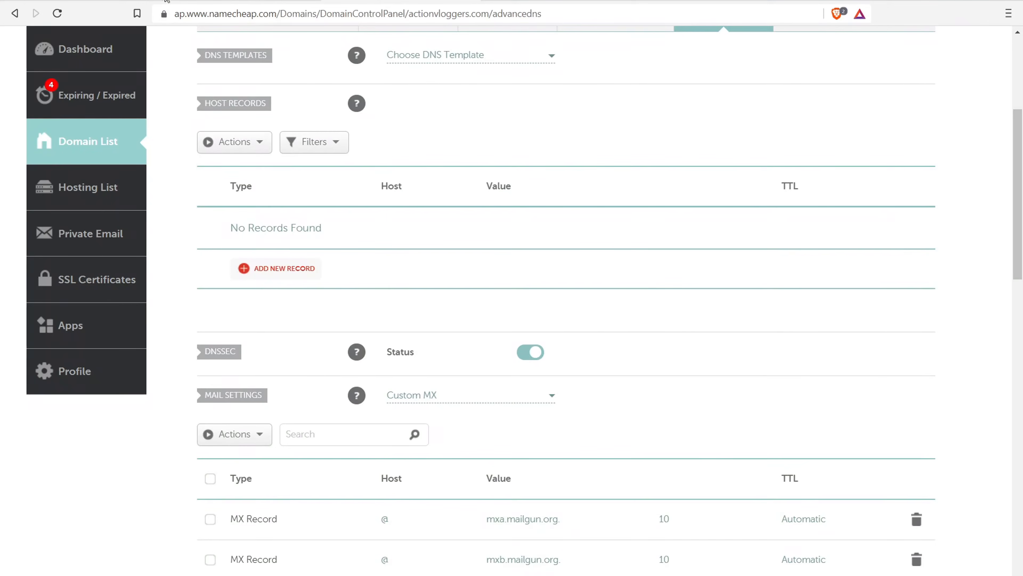
pyautogui.click(112, 1)
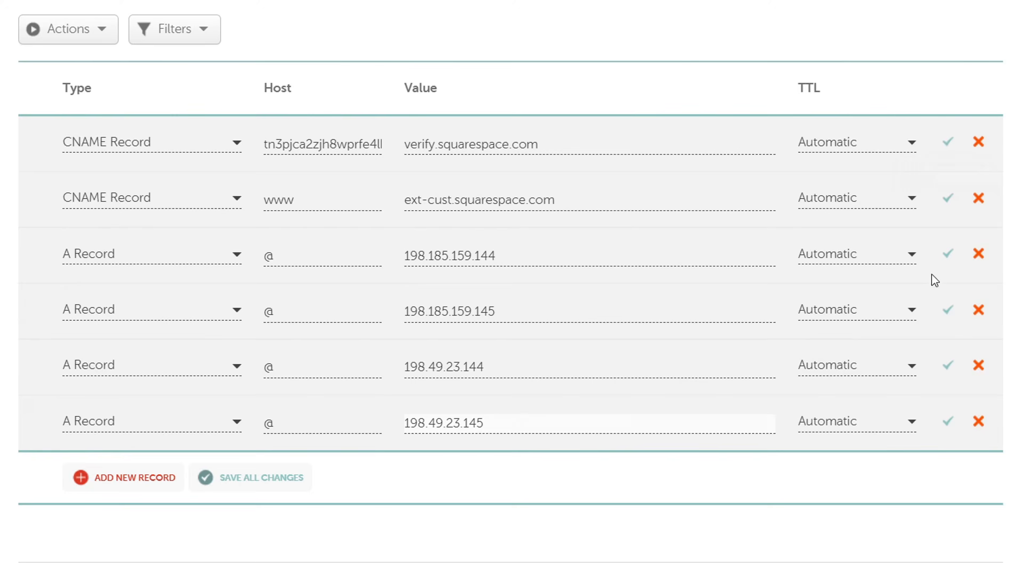
pyautogui.click(950, 142)
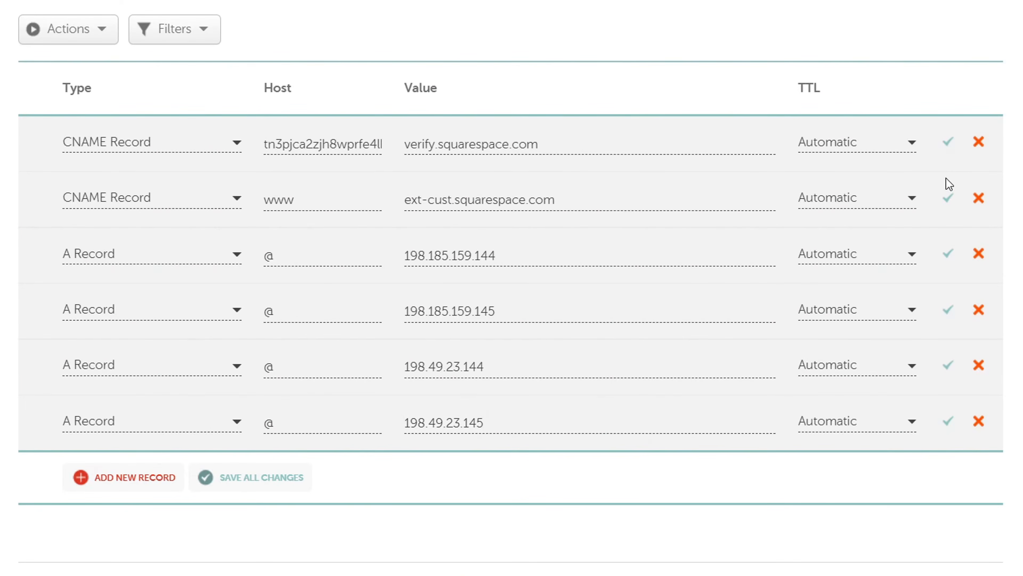
pyautogui.click(947, 199)
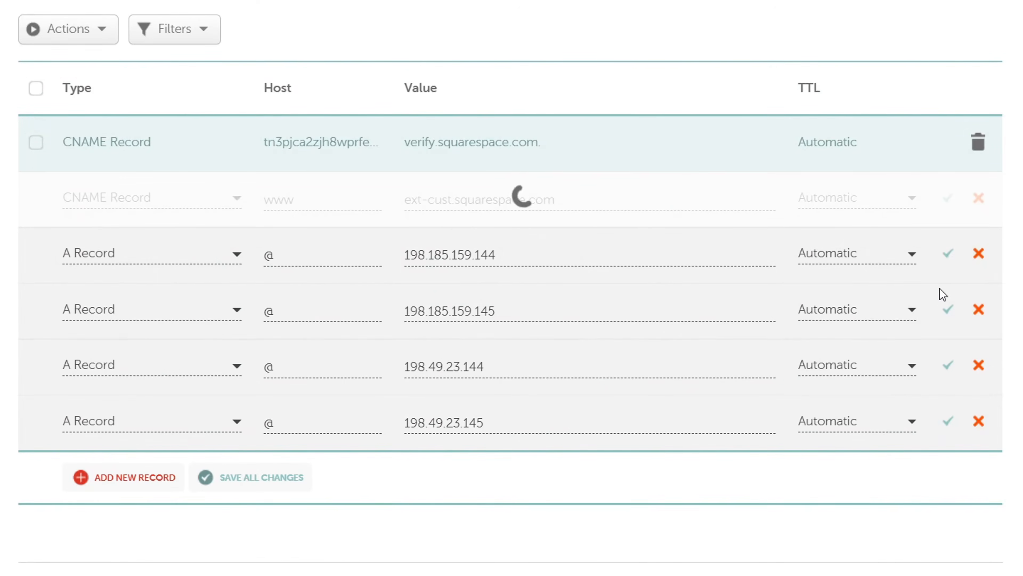
pyautogui.click(948, 366)
pyautogui.click(948, 422)
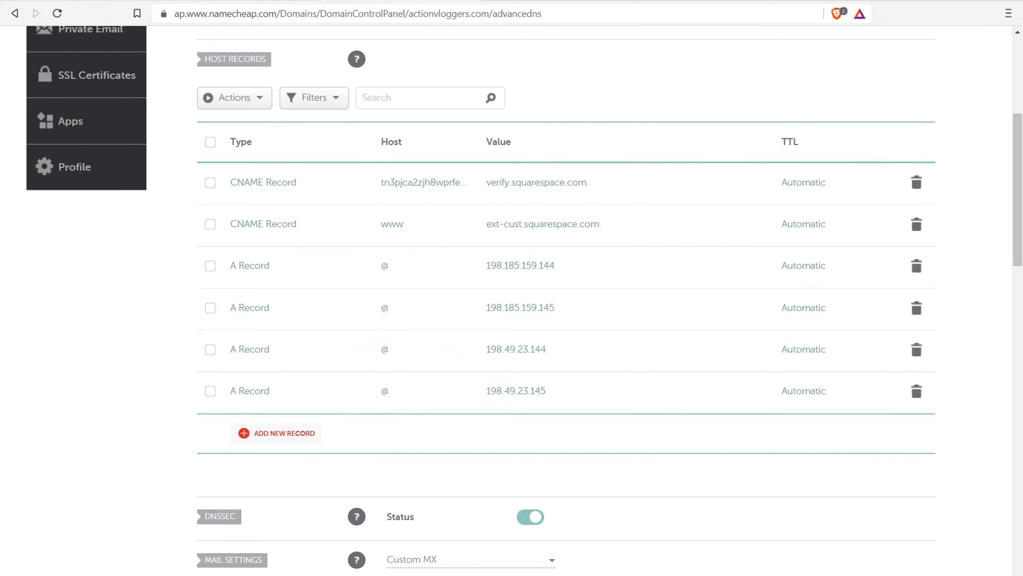
pyautogui.click(81, 1)
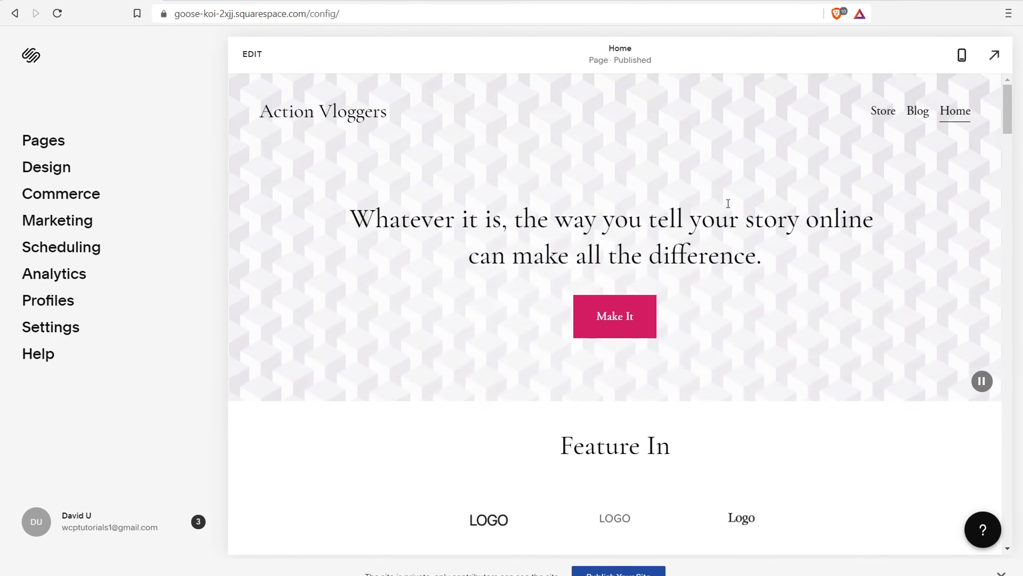
# Insert a newsletter sign-up block below the image on the home page
pyautogui.click(251, 54)
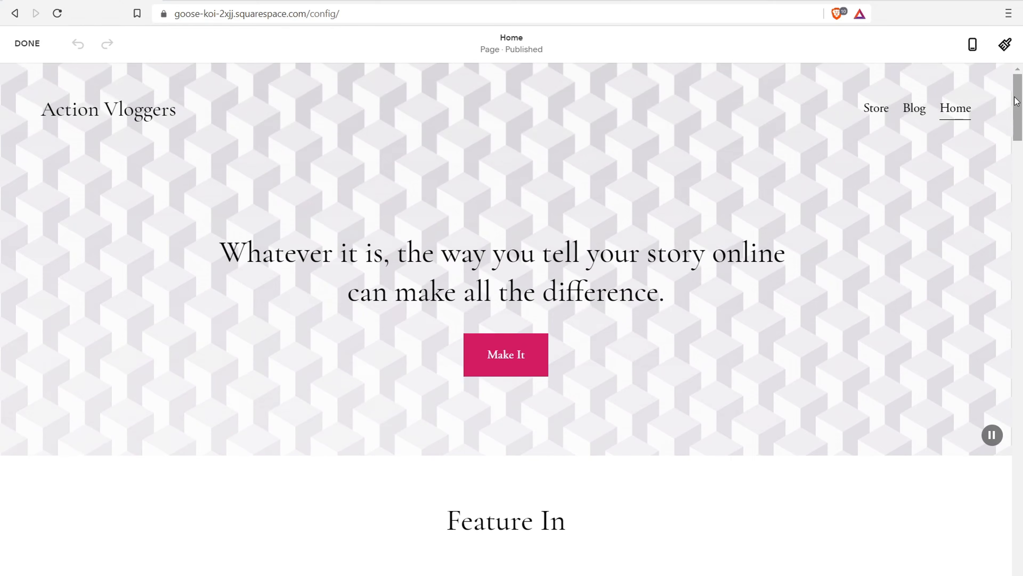
pyautogui.moveTo(1018, 104); pyautogui.dragTo(1020, 216)
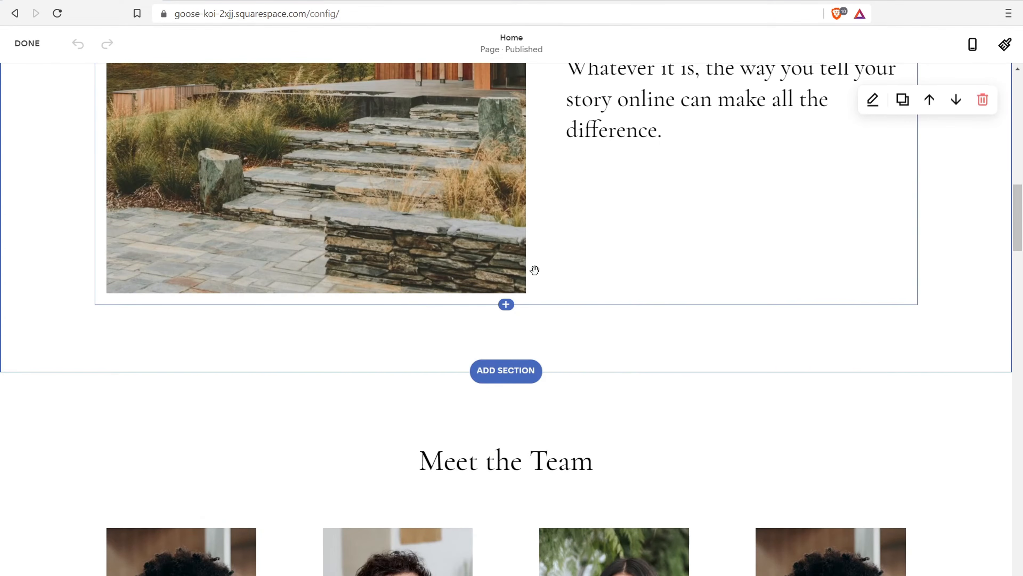
pyautogui.click(506, 305)
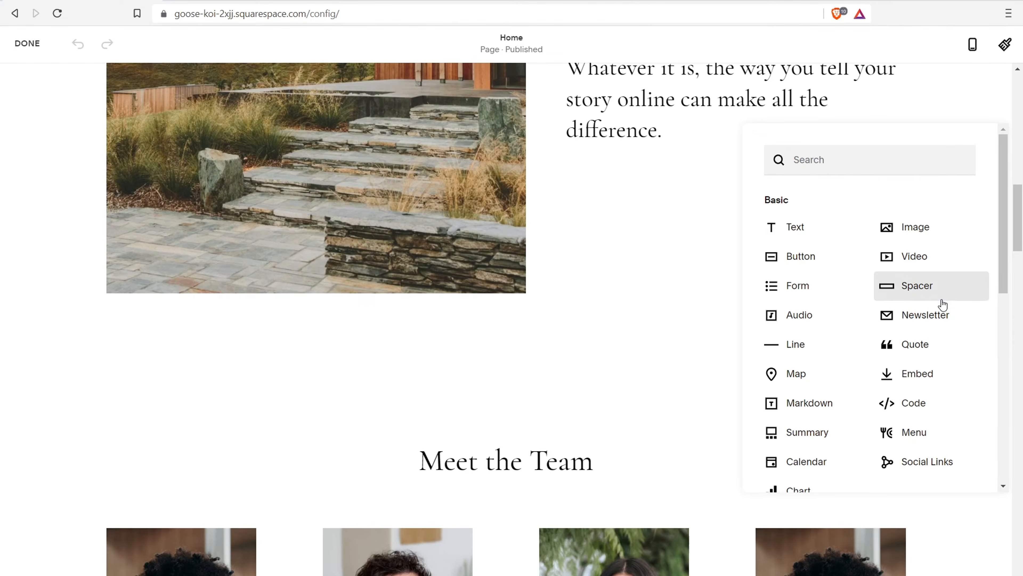
pyautogui.click(937, 309)
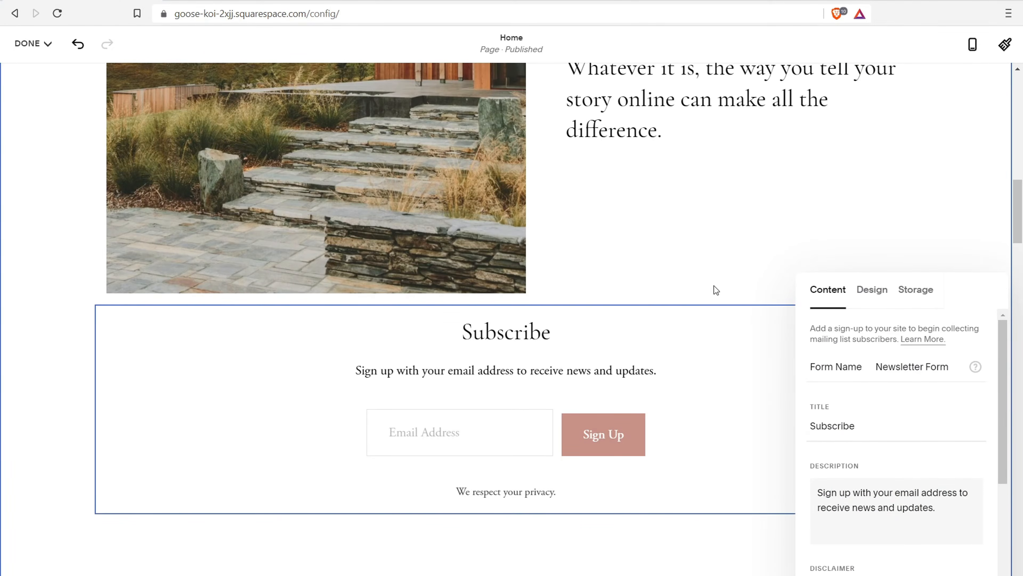
pyautogui.scroll(-5, 548, 363)
pyautogui.click(507, 358)
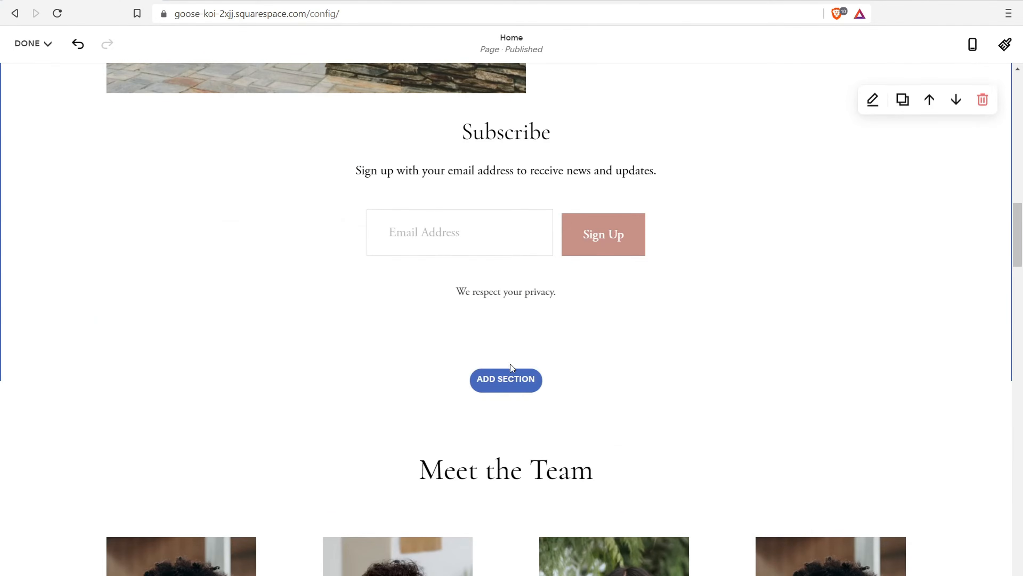
# Add a new section and browse the newsletter section layouts, then close the panel
pyautogui.click(509, 380)
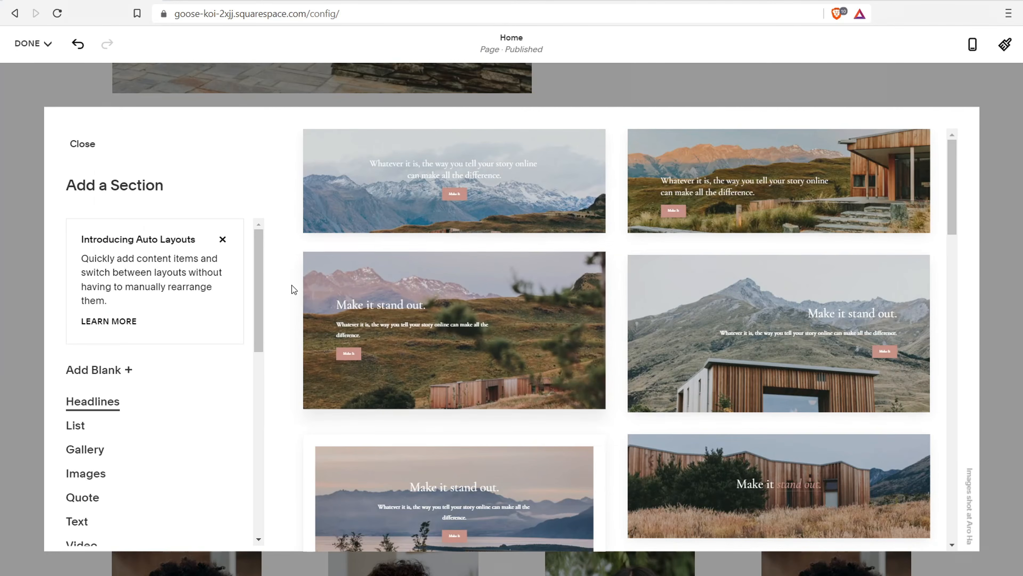
pyautogui.moveTo(259, 273); pyautogui.dragTo(256, 355)
pyautogui.click(102, 462)
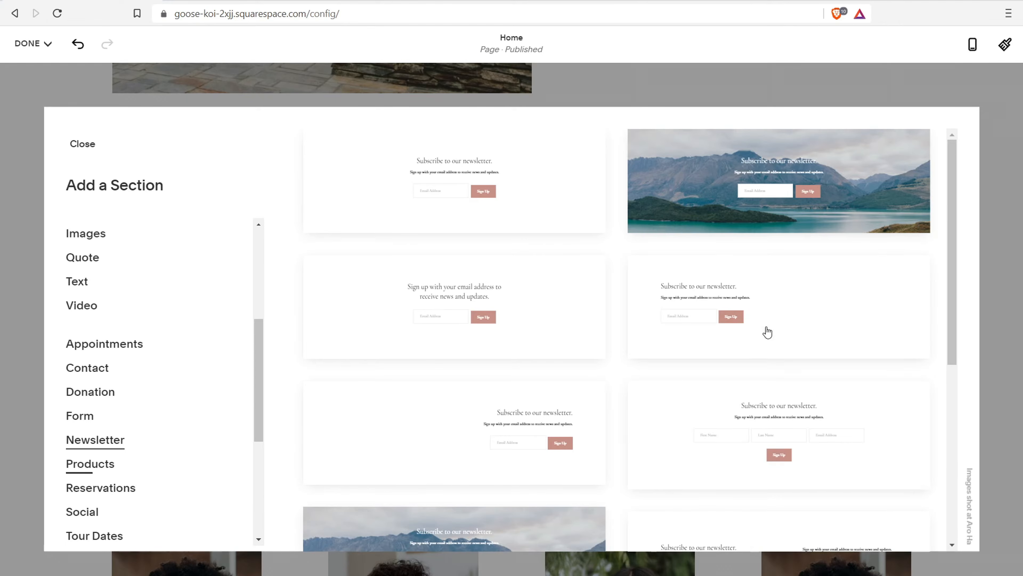
pyautogui.scroll(-8, 767, 327)
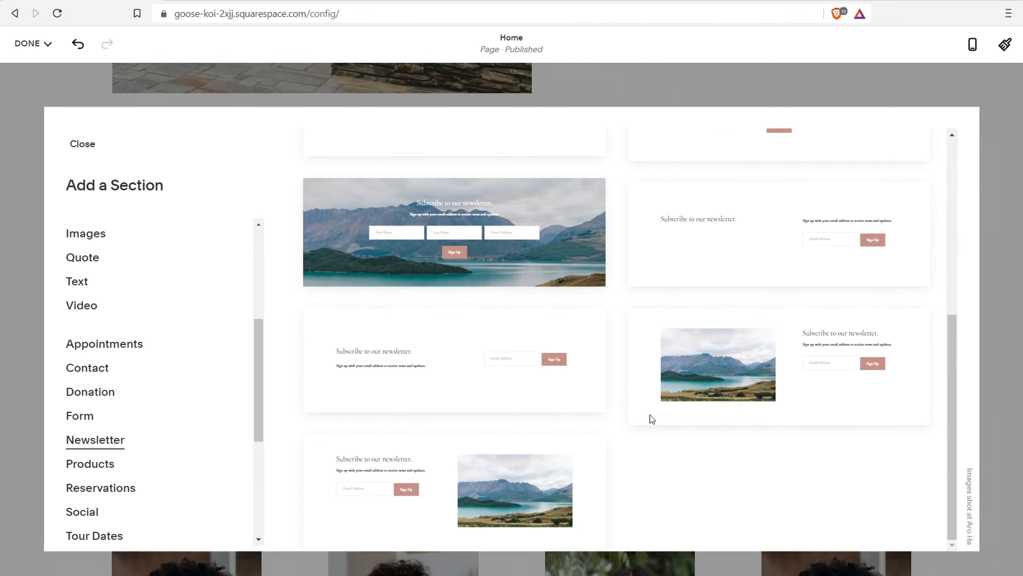
pyautogui.scroll(4, 765, 370)
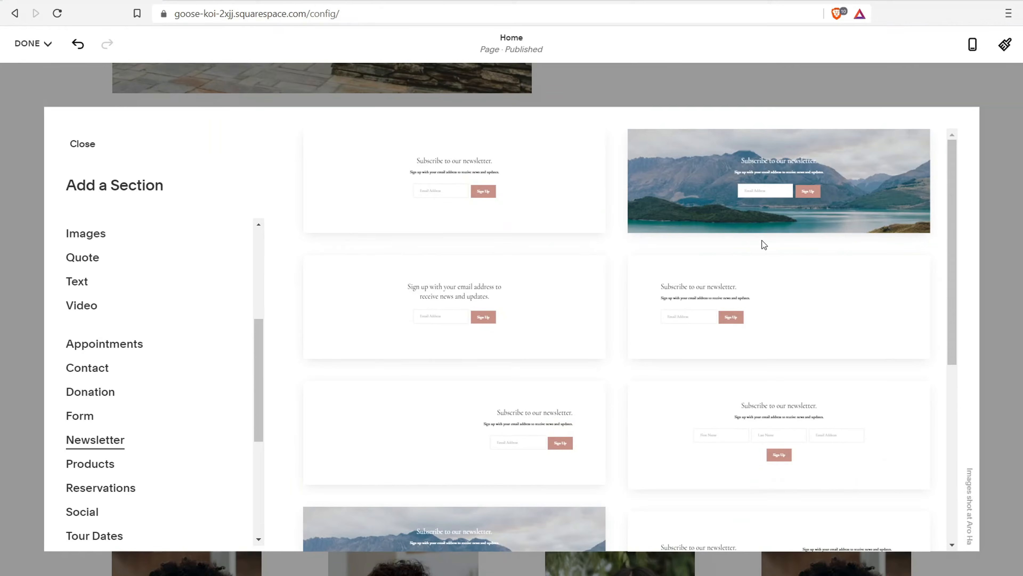
pyautogui.click(1001, 198)
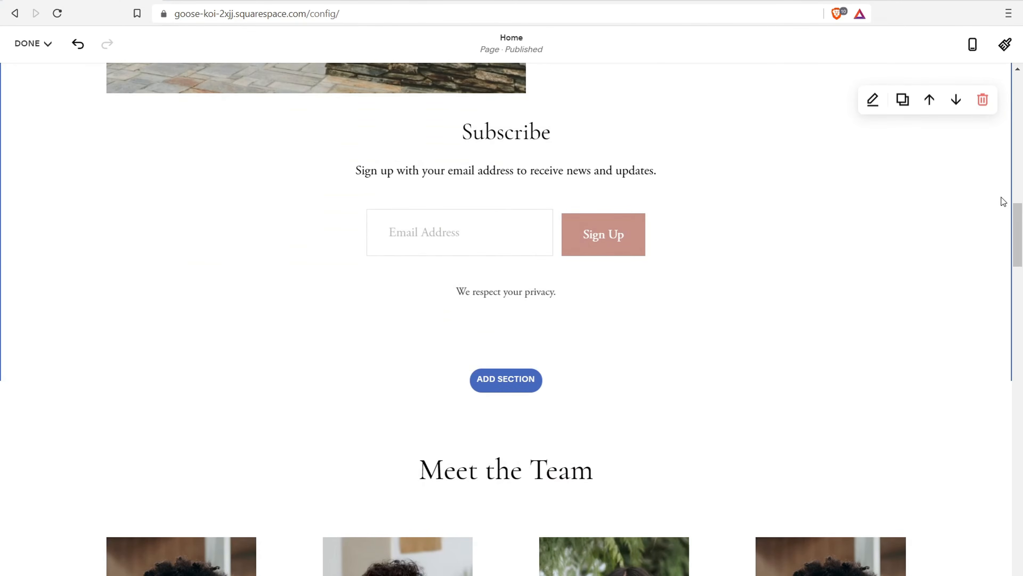
pyautogui.scroll(10, 235, 247)
# Save the home page changes and bring up the Marketing panel
pyautogui.click(18, 40)
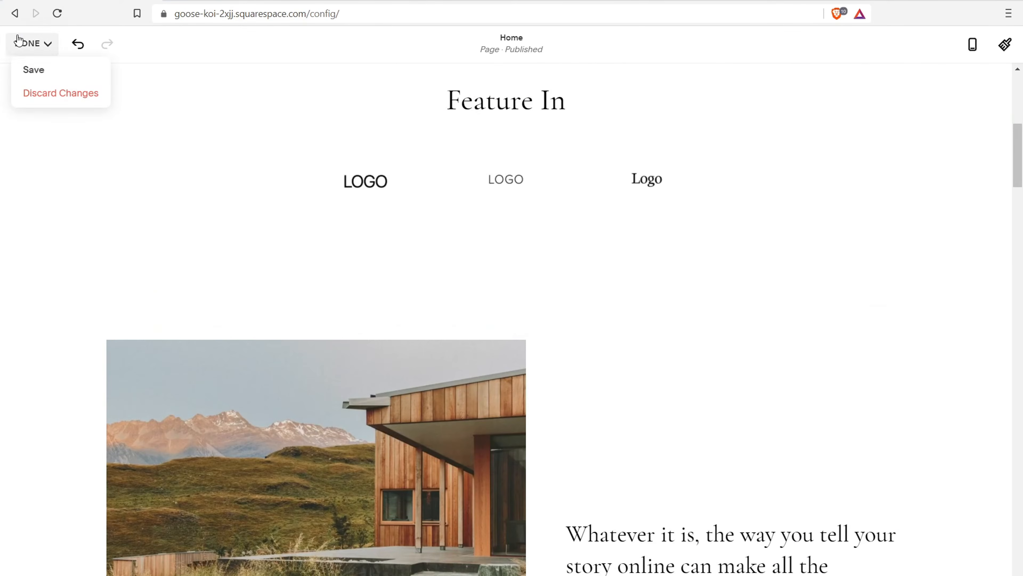
pyautogui.click(34, 69)
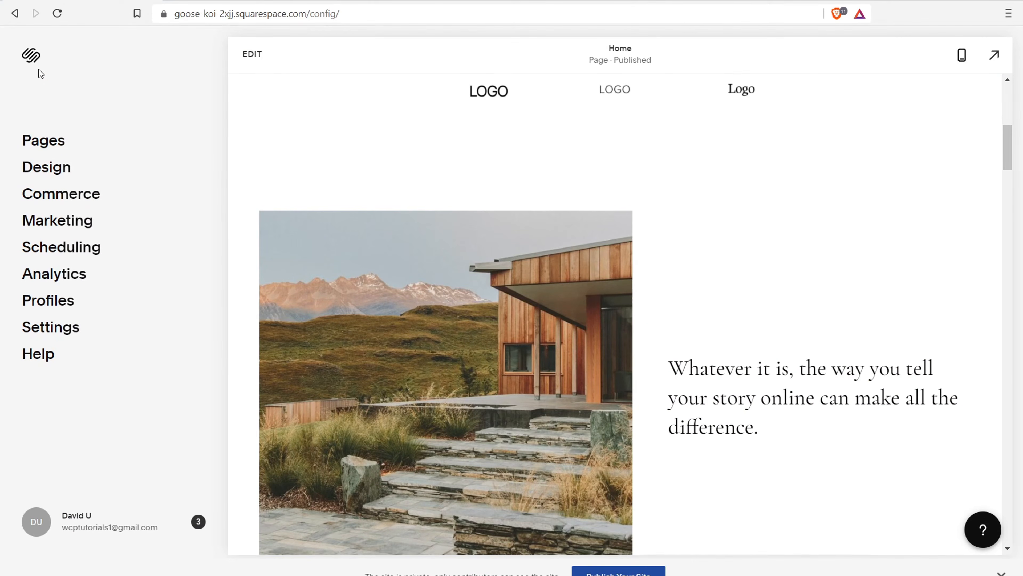
pyautogui.click(80, 222)
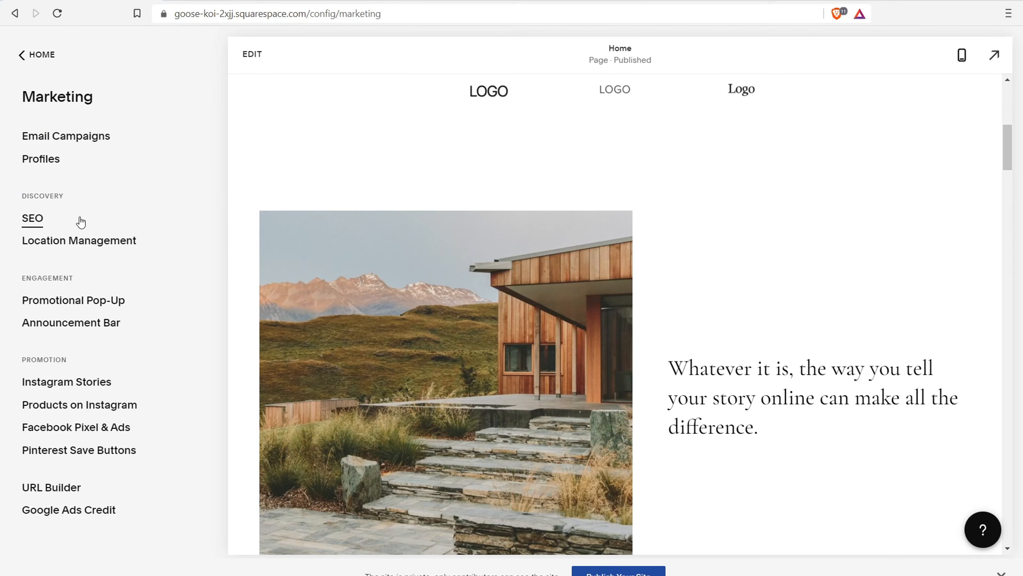
# Open Email Campaigns to see the trial status and the 33% sending checklist
pyautogui.click(74, 138)
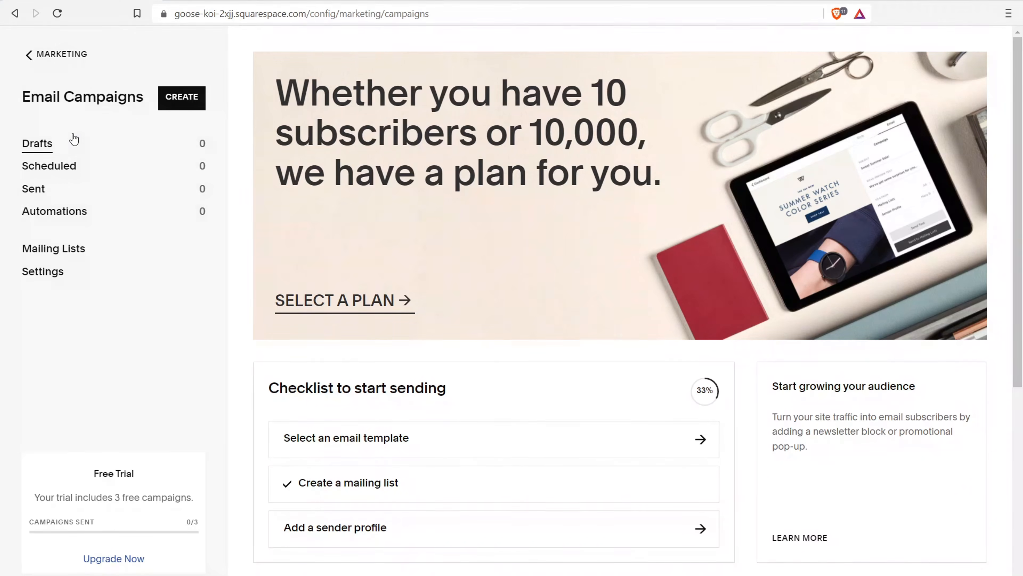
# Compare Email Campaigns plans: Pro's $24 price, Starter's 3-campaign limit, and Automated Campaigns in Core and Pro
pyautogui.click(347, 309)
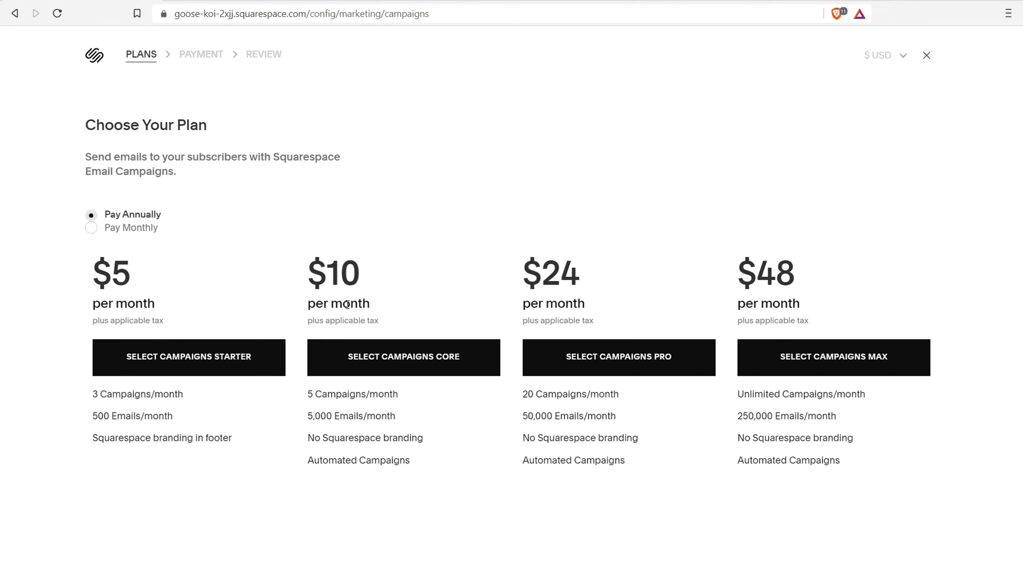
pyautogui.moveTo(522, 273); pyautogui.dragTo(517, 276)
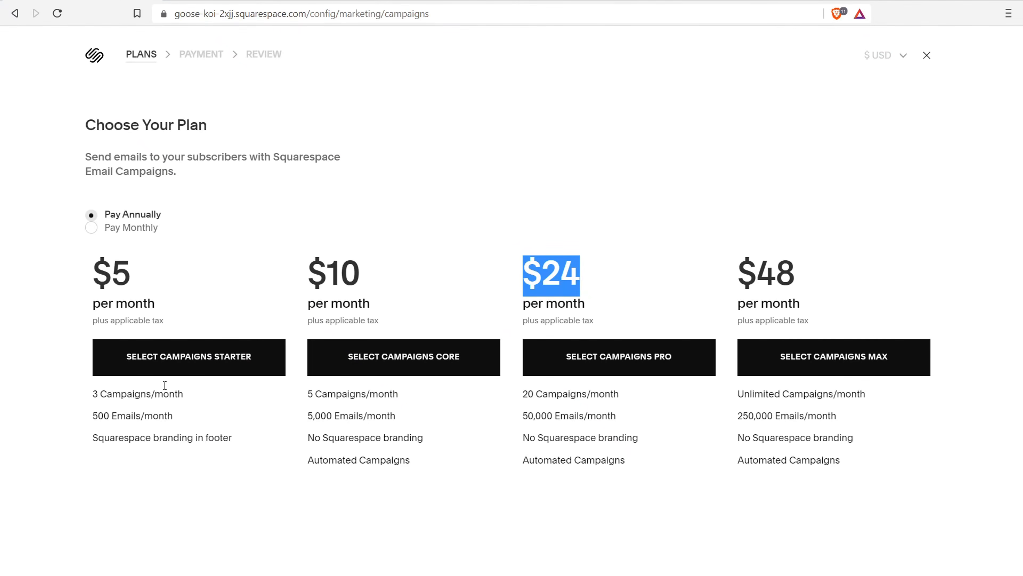
pyautogui.moveTo(93, 394); pyautogui.dragTo(128, 397)
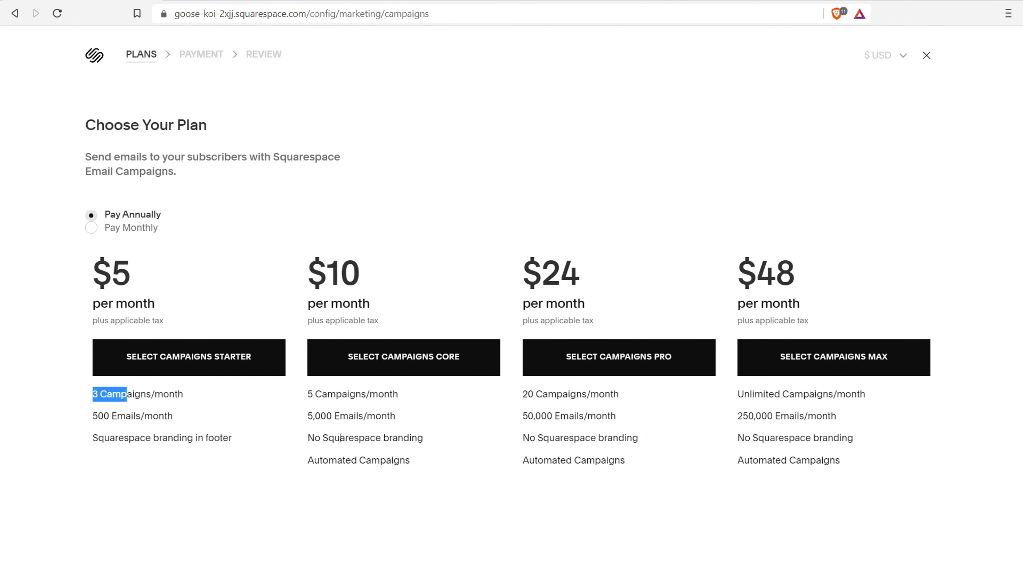
pyautogui.moveTo(308, 459); pyautogui.dragTo(410, 460)
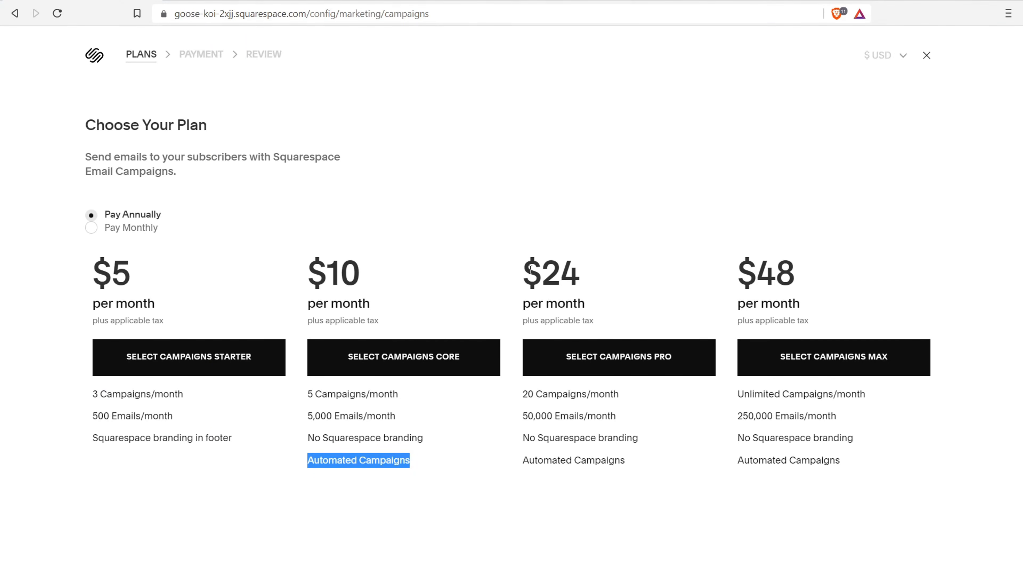
pyautogui.moveTo(558, 460); pyautogui.dragTo(626, 463)
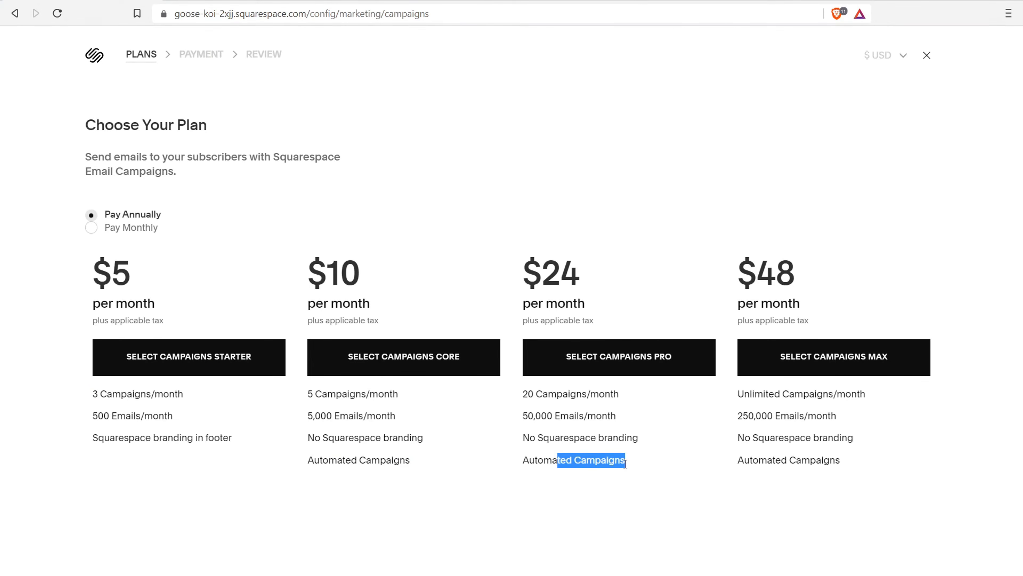
# Review the Core plan's $10 price, 5 campaigns and 5,000 emails monthly, then show monthly pricing
pyautogui.moveTo(310, 277); pyautogui.dragTo(357, 275)
pyautogui.moveTo(304, 393); pyautogui.dragTo(394, 390)
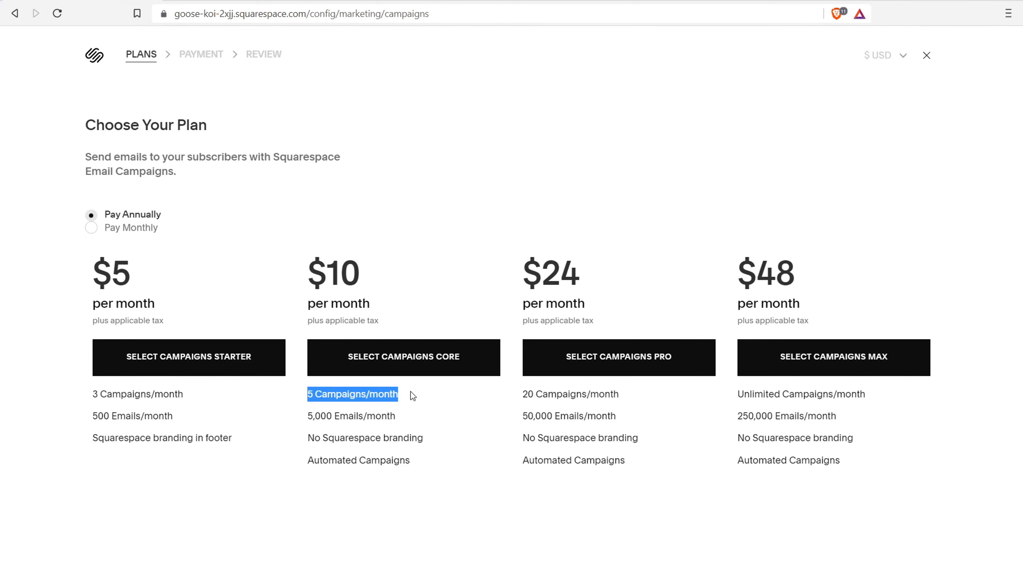
pyautogui.moveTo(313, 415); pyautogui.dragTo(382, 417)
pyautogui.moveTo(307, 460); pyautogui.dragTo(412, 457)
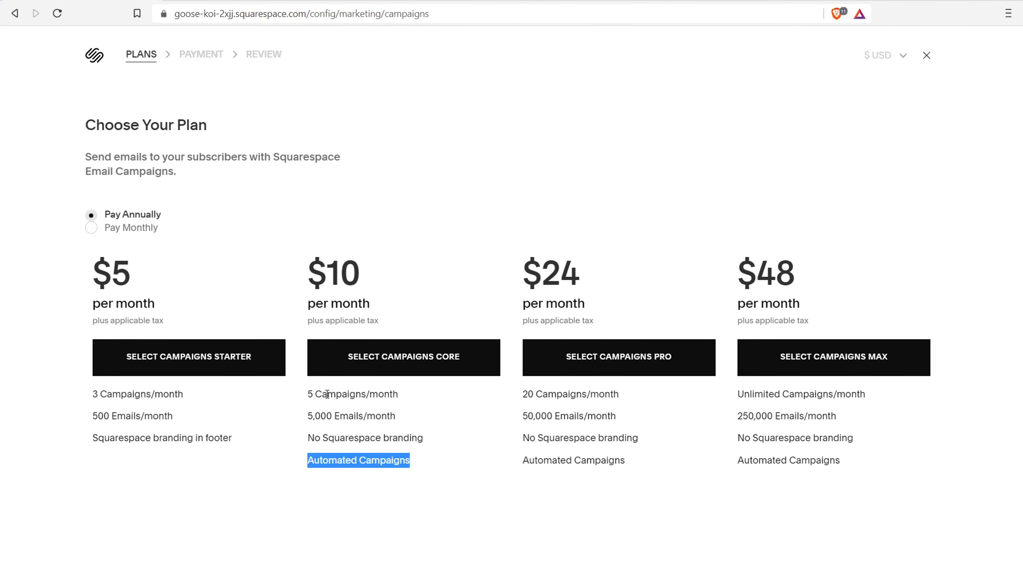
pyautogui.moveTo(307, 396); pyautogui.dragTo(367, 403)
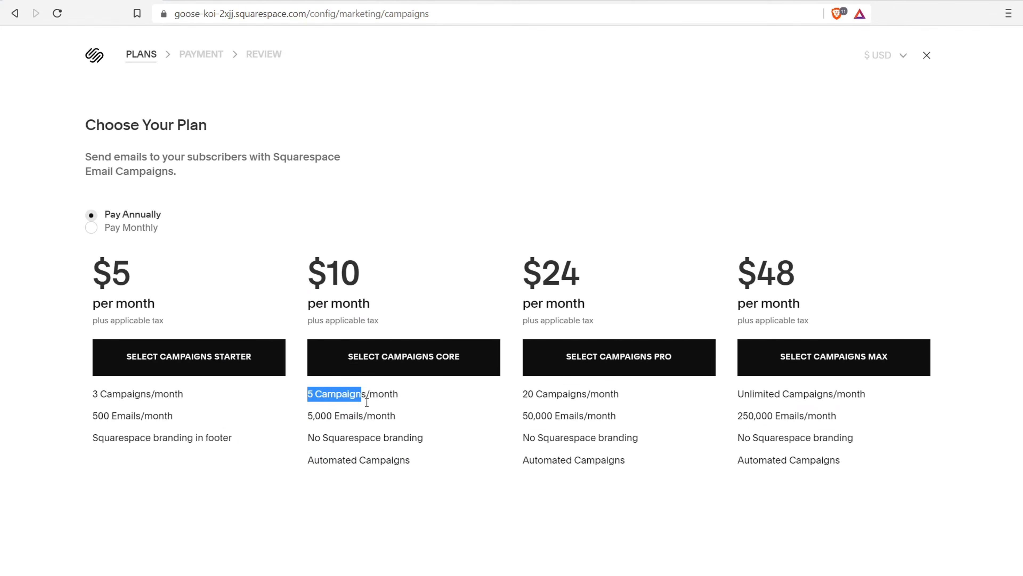
pyautogui.moveTo(308, 460); pyautogui.dragTo(379, 460)
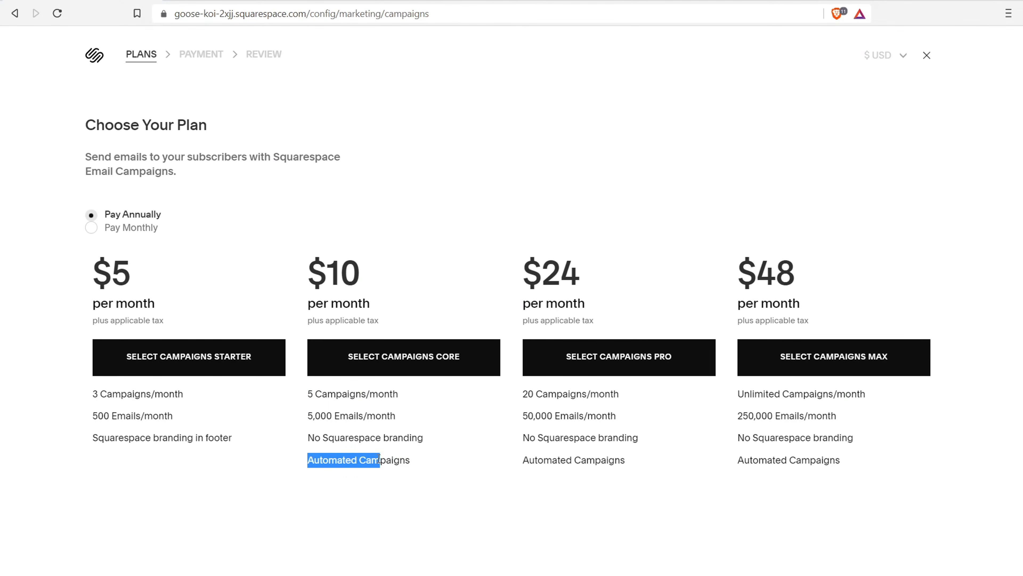
pyautogui.moveTo(314, 396); pyautogui.dragTo(365, 396)
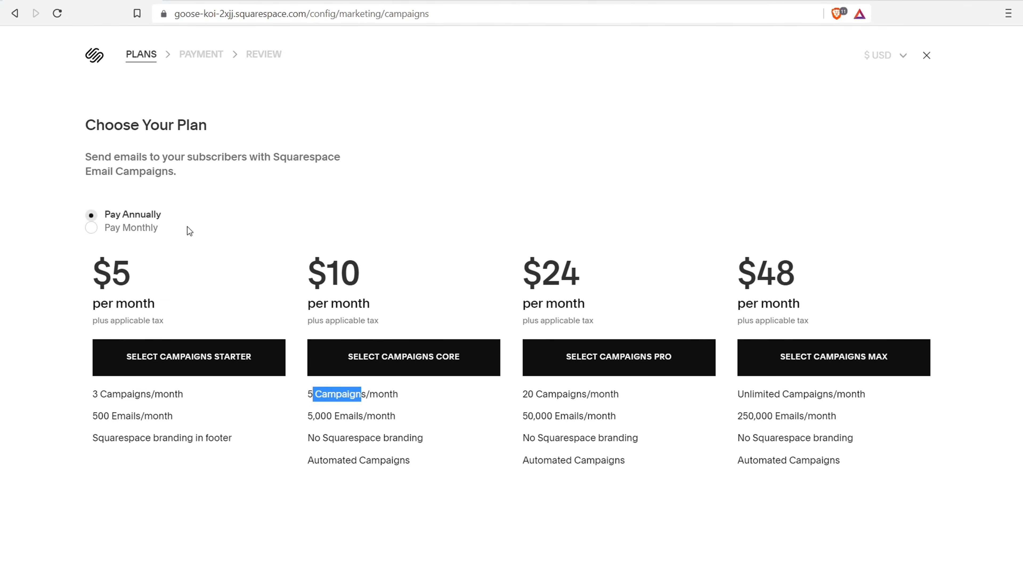
pyautogui.click(92, 231)
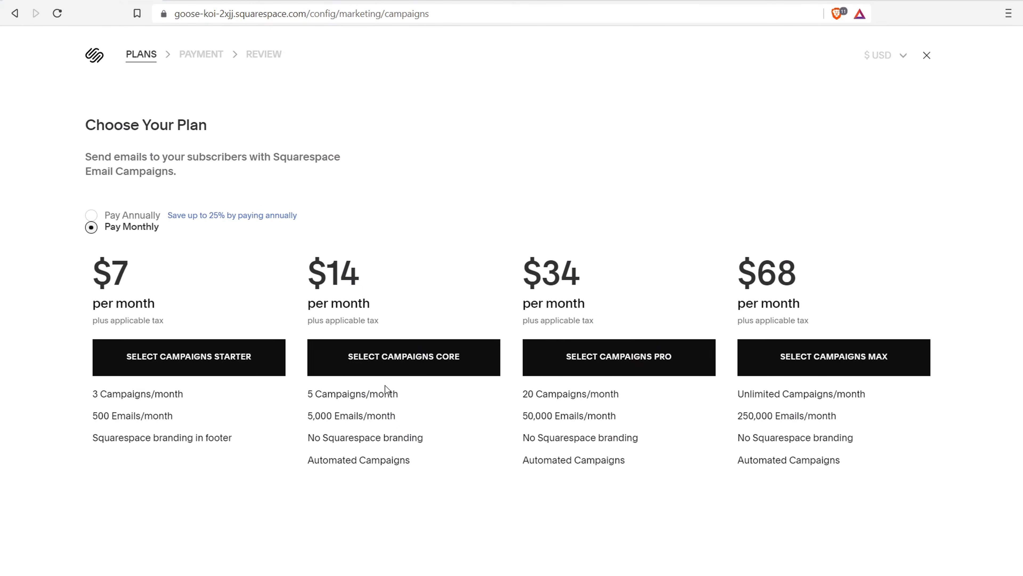
# Compare the Core plan's Automated Campaigns with the Starter plan's 3-campaign and 500-email limits
pyautogui.moveTo(305, 464); pyautogui.dragTo(384, 463)
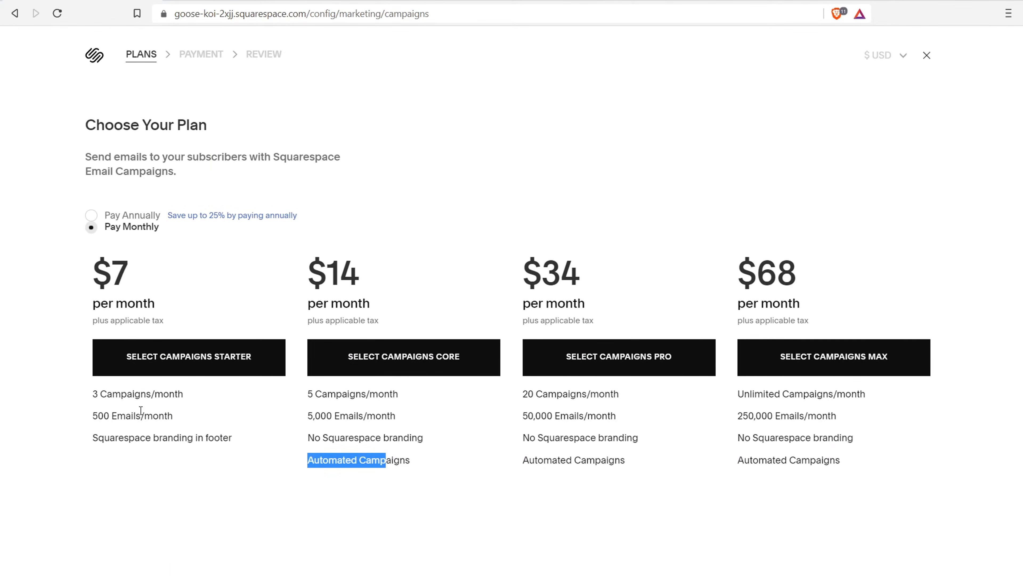
pyautogui.moveTo(93, 394); pyautogui.dragTo(143, 394)
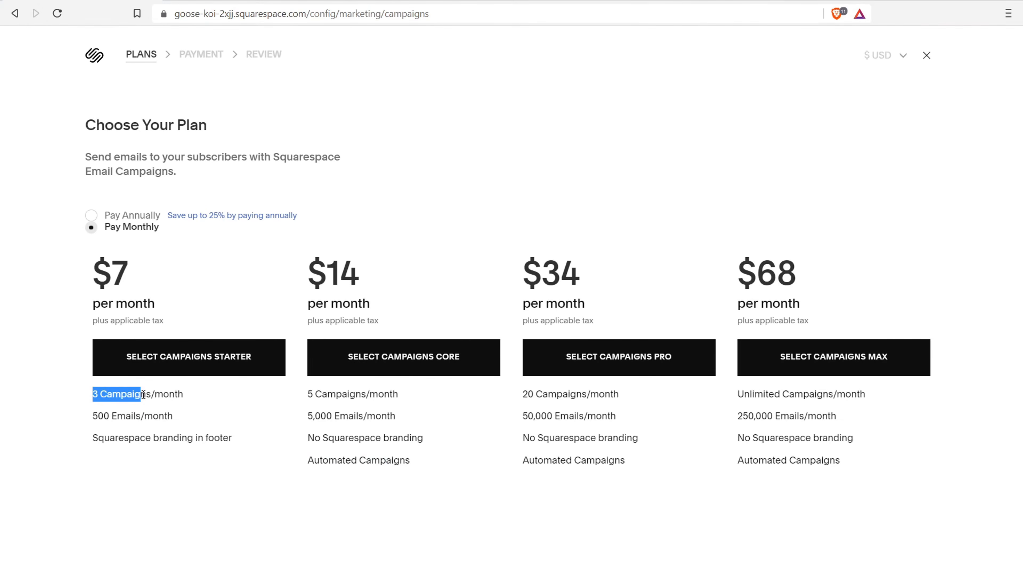
pyautogui.moveTo(99, 415); pyautogui.dragTo(136, 415)
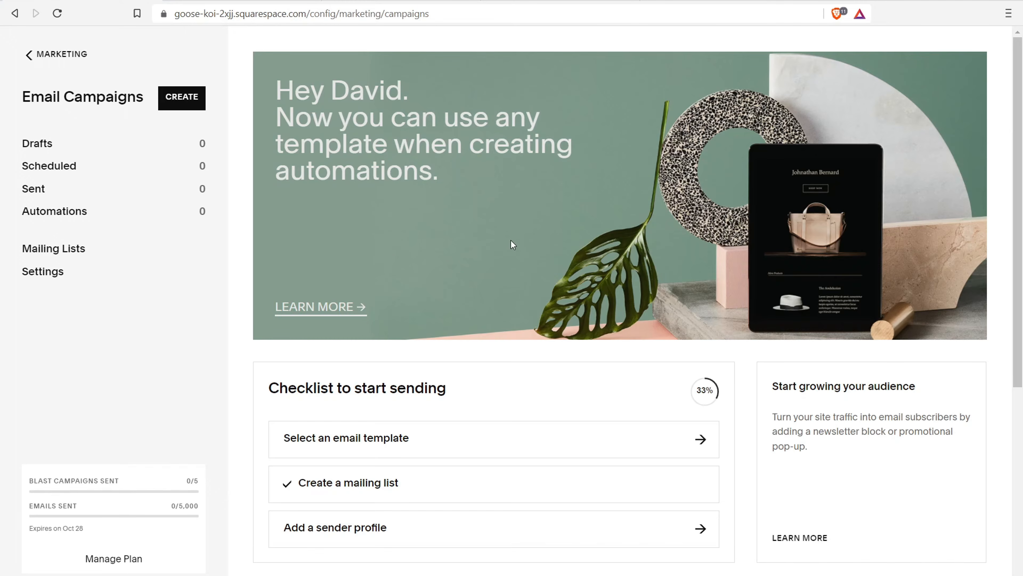
# Start a new sender profile in Email Campaigns settings using the suggested sender name
pyautogui.click(42, 273)
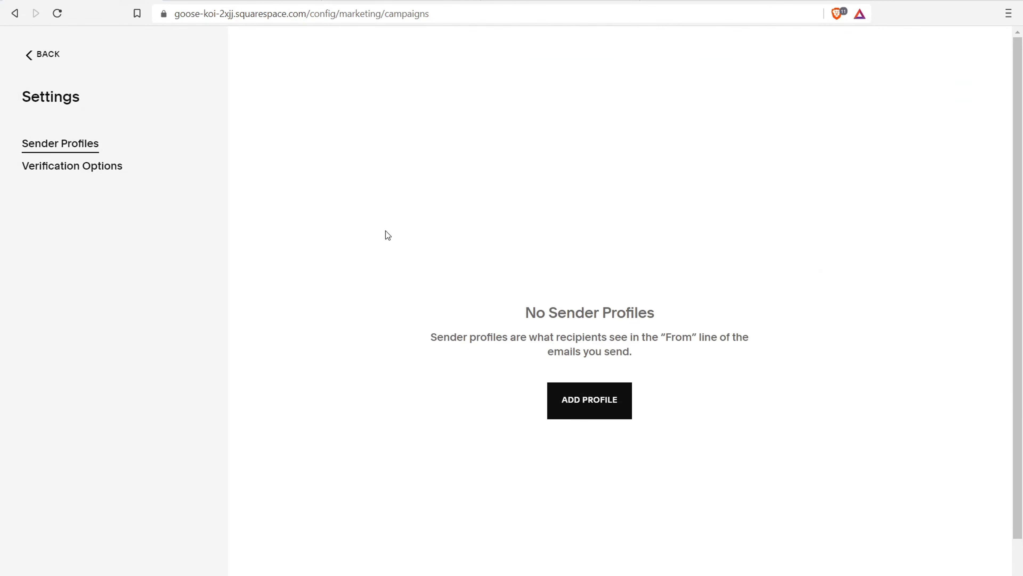
pyautogui.click(585, 400)
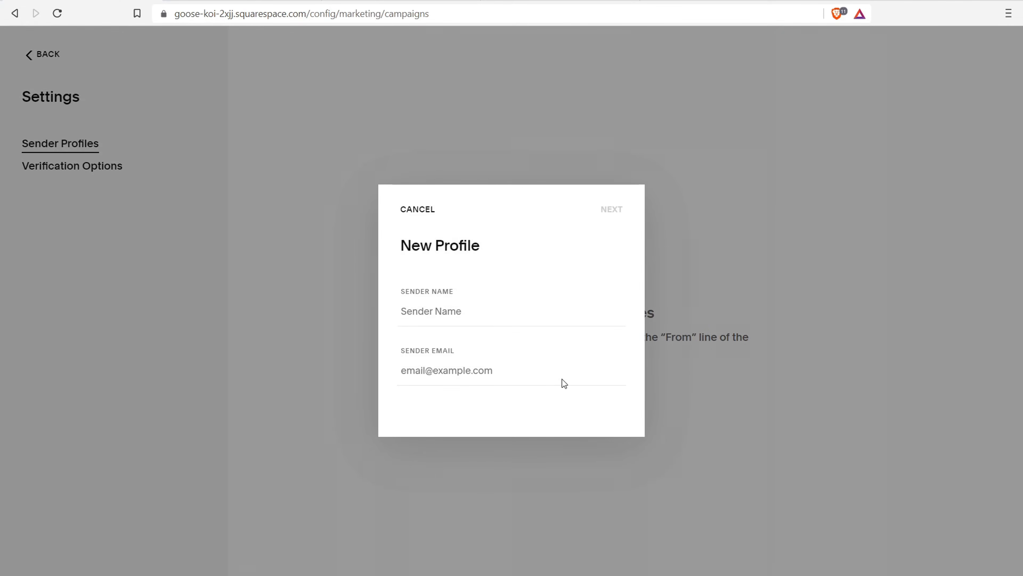
pyautogui.click(419, 312)
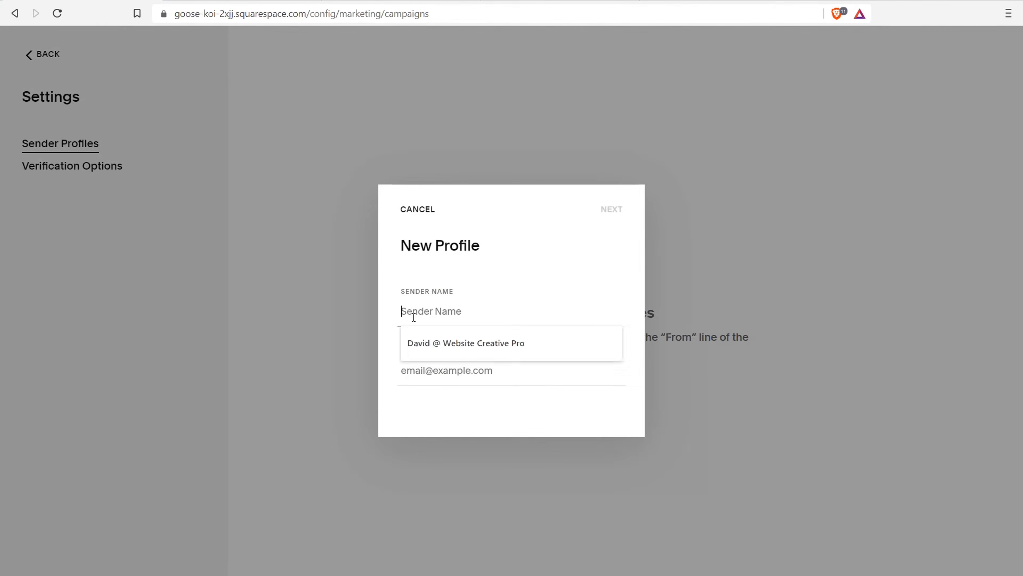
pyautogui.click(428, 341)
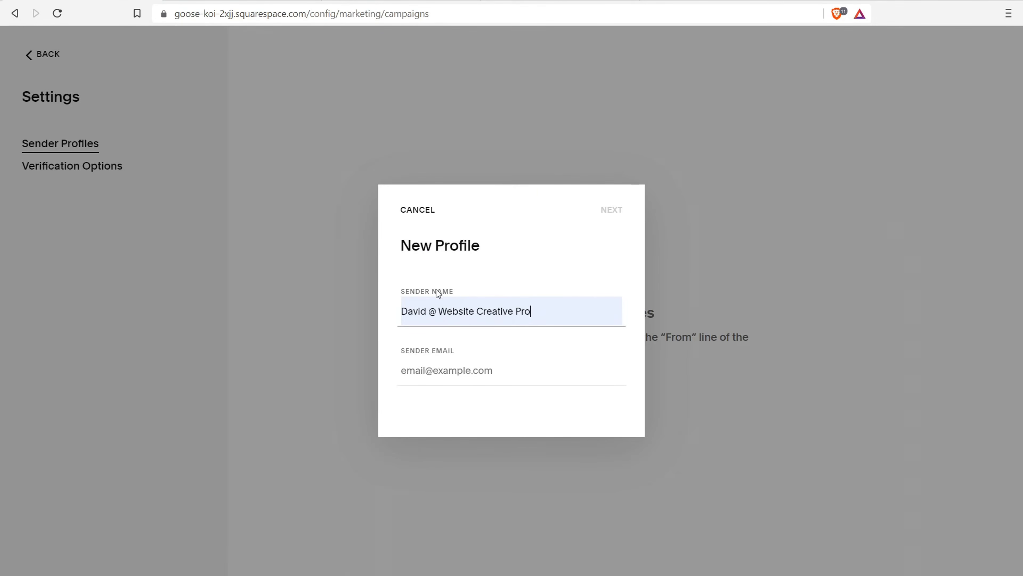
pyautogui.click(456, 368)
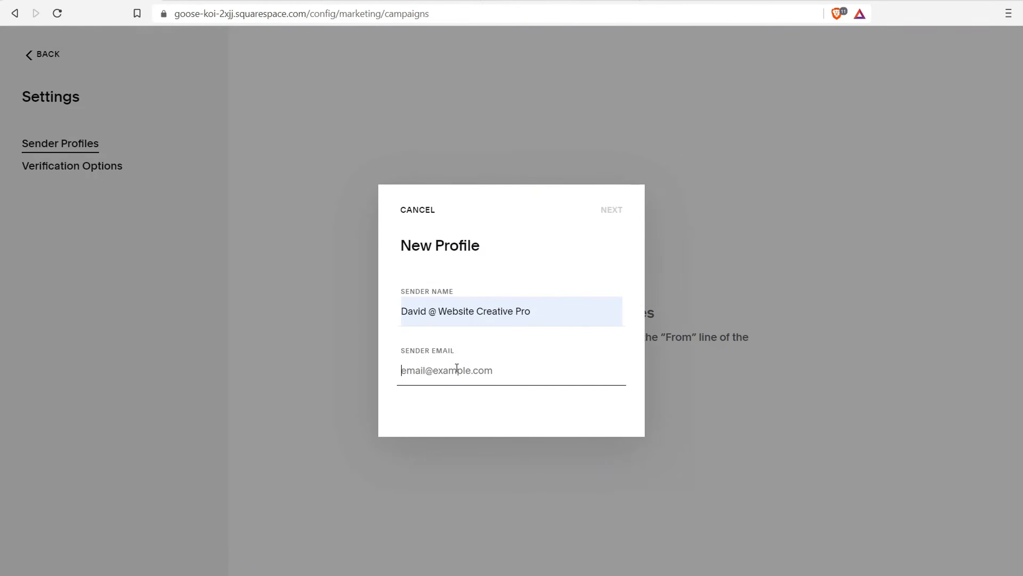
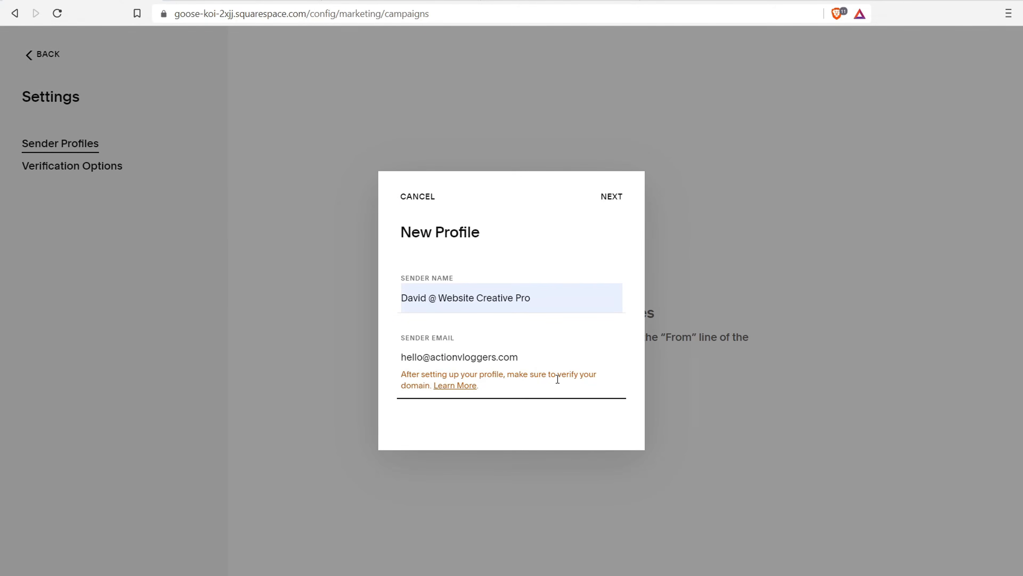
pyautogui.moveTo(533, 356); pyautogui.dragTo(421, 356)
pyautogui.press('BackSpace')
pyautogui.press('BackSpace')
pyautogui.press('BackSpace')
pyautogui.press('BackSpace')
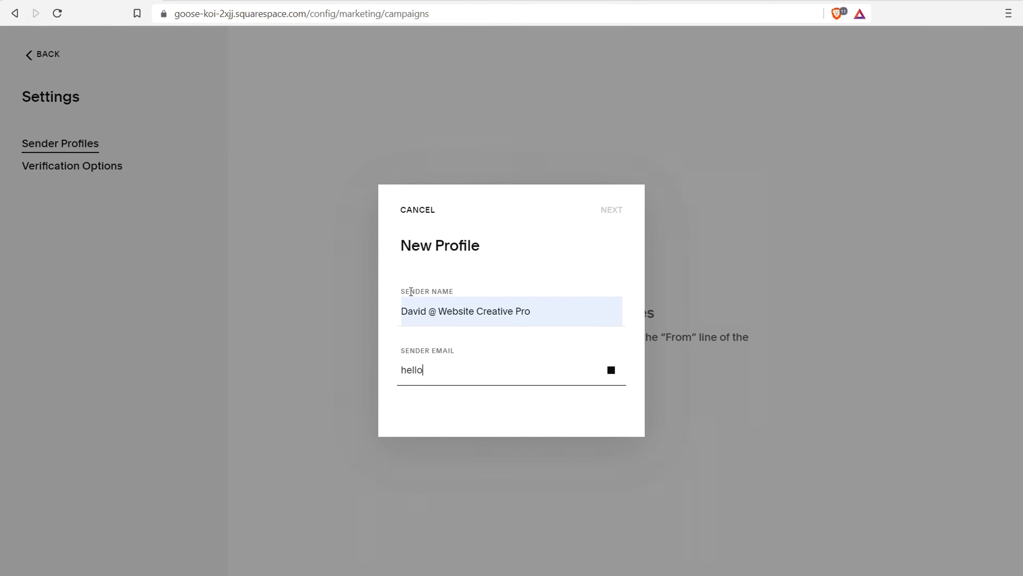
pyautogui.press('BackSpace')
pyautogui.press('BackSpace')
pyautogui.click(418, 211)
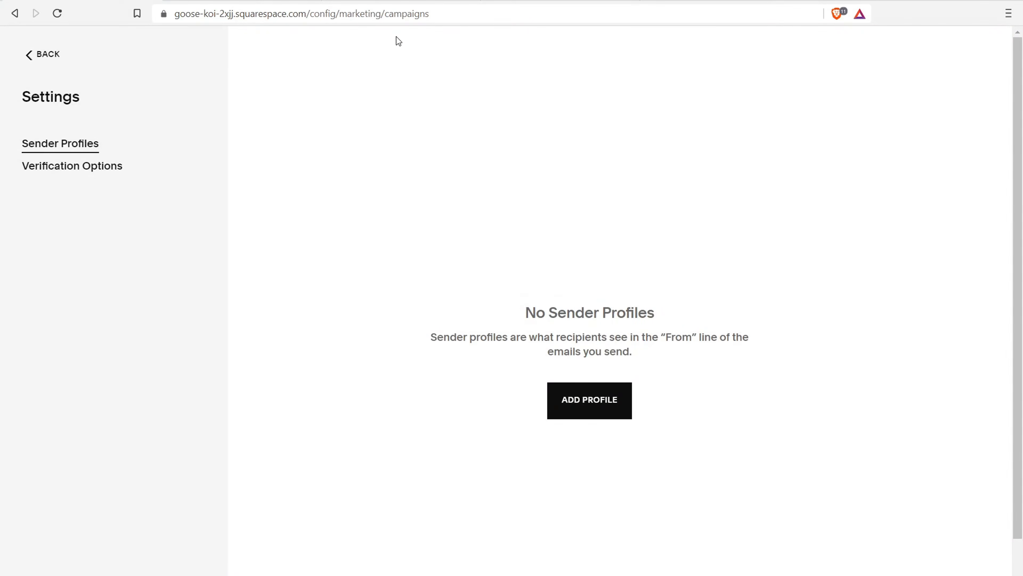
pyautogui.click(382, 3)
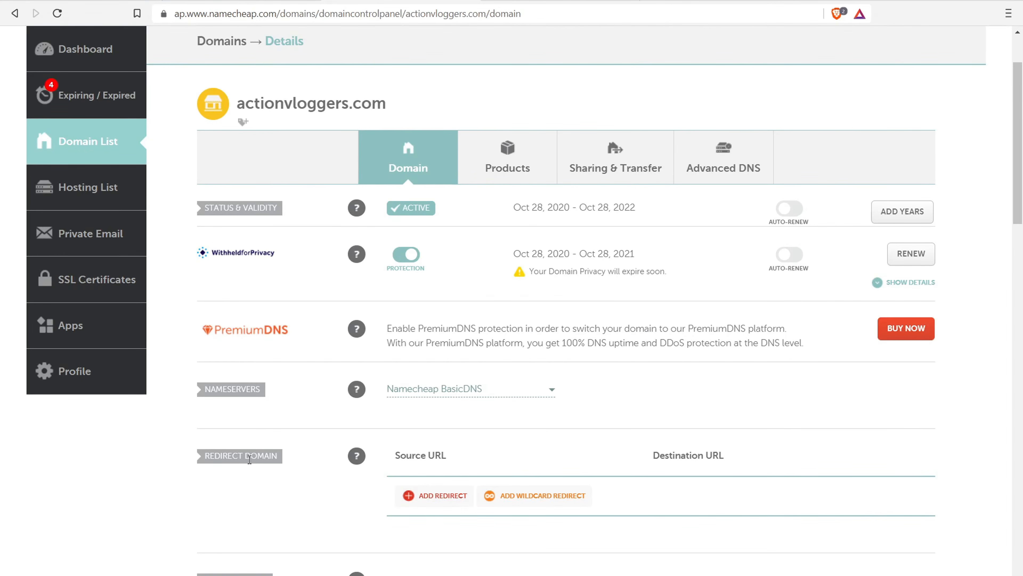
# Check actionvloggers.com's Redirect Email status, which shows another email service, then view vloghow.com's details
pyautogui.scroll(-2, 250, 459)
pyautogui.moveTo(221, 515); pyautogui.dragTo(244, 515)
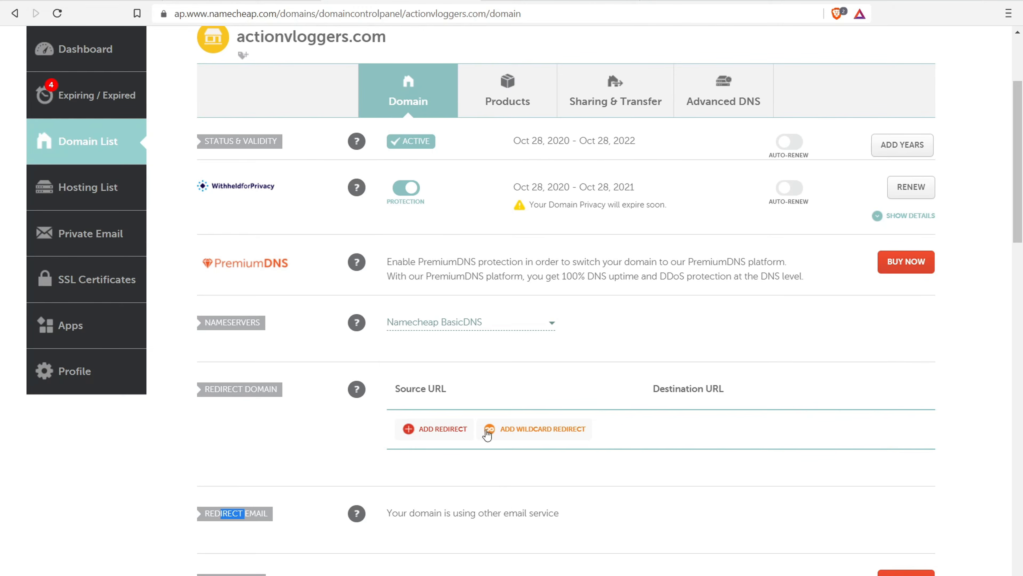
pyautogui.moveTo(415, 513); pyautogui.dragTo(551, 515)
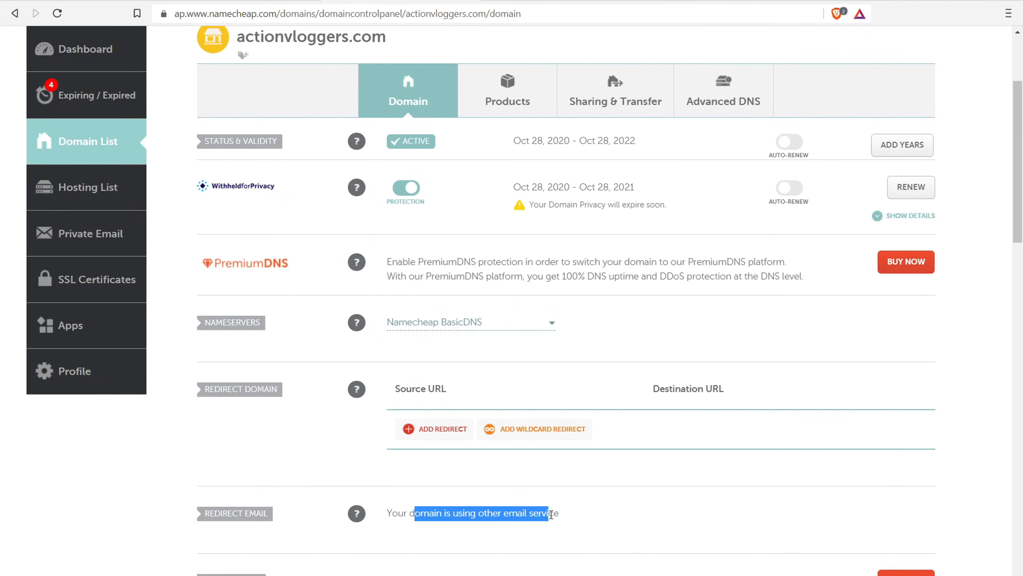
pyautogui.click(233, 1)
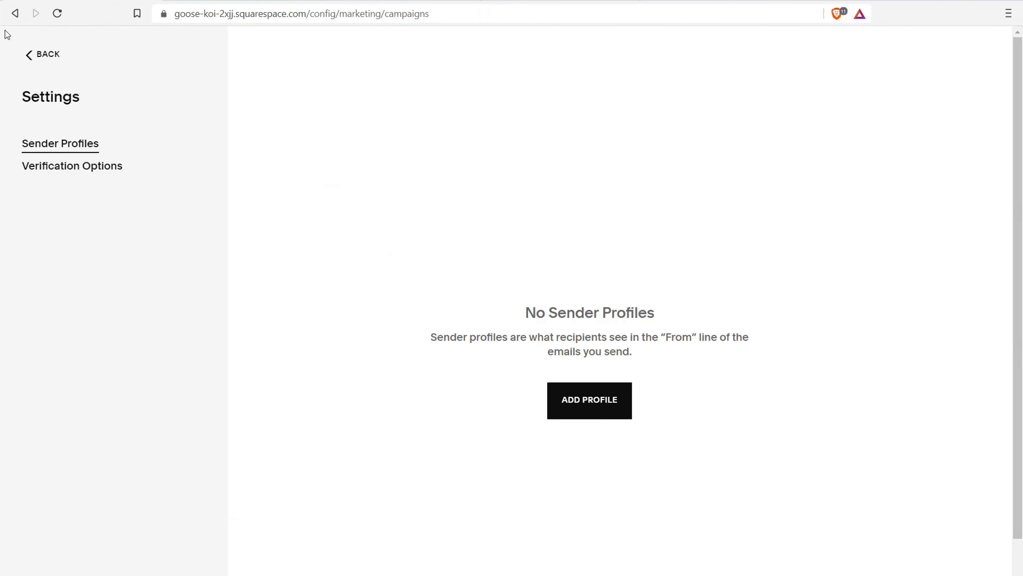
# Navigate back to site Settings and review the Google Workspace email plan offer
pyautogui.click(34, 61)
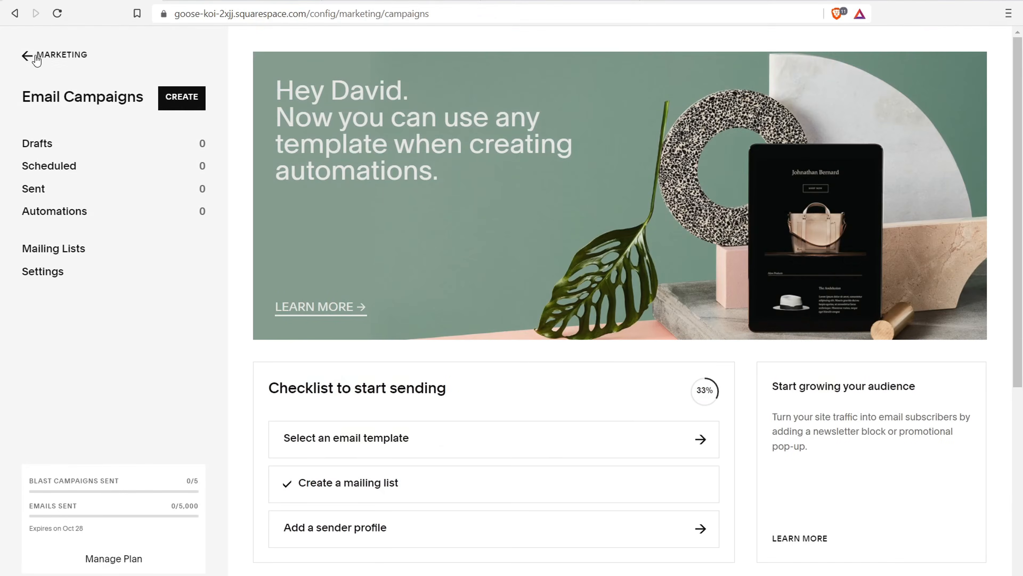
pyautogui.click(36, 59)
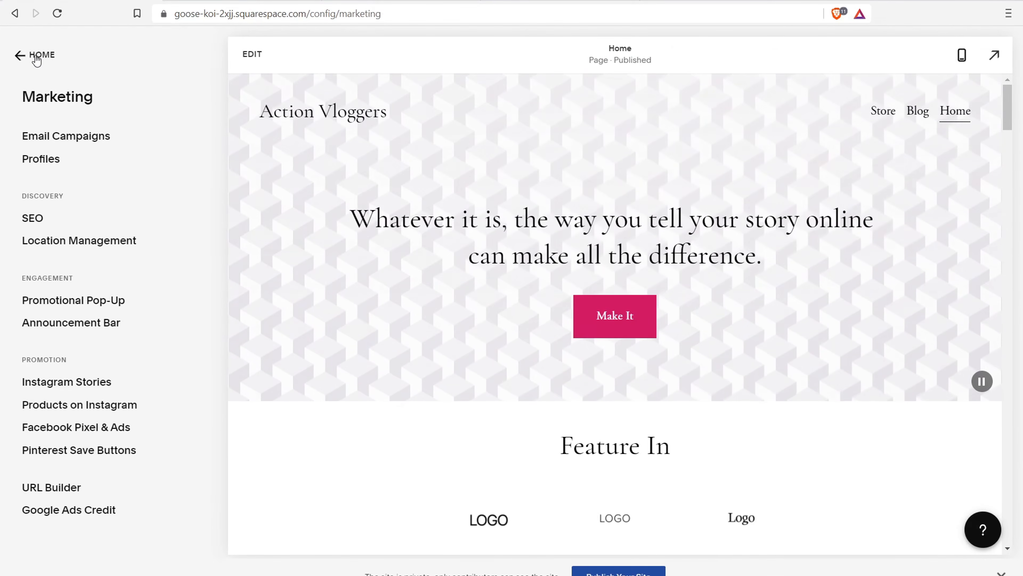
pyautogui.click(36, 56)
pyautogui.click(51, 328)
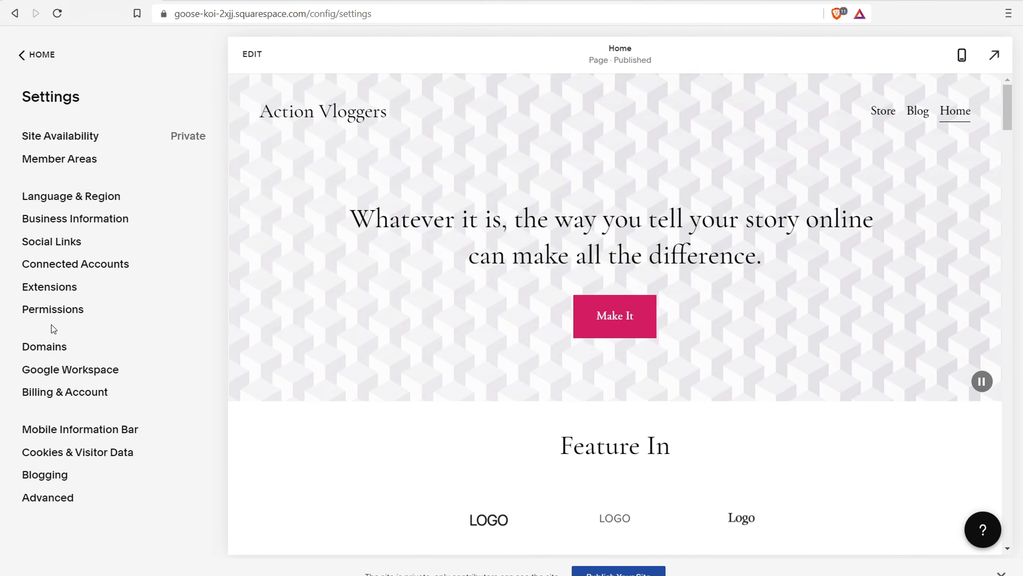
pyautogui.click(96, 366)
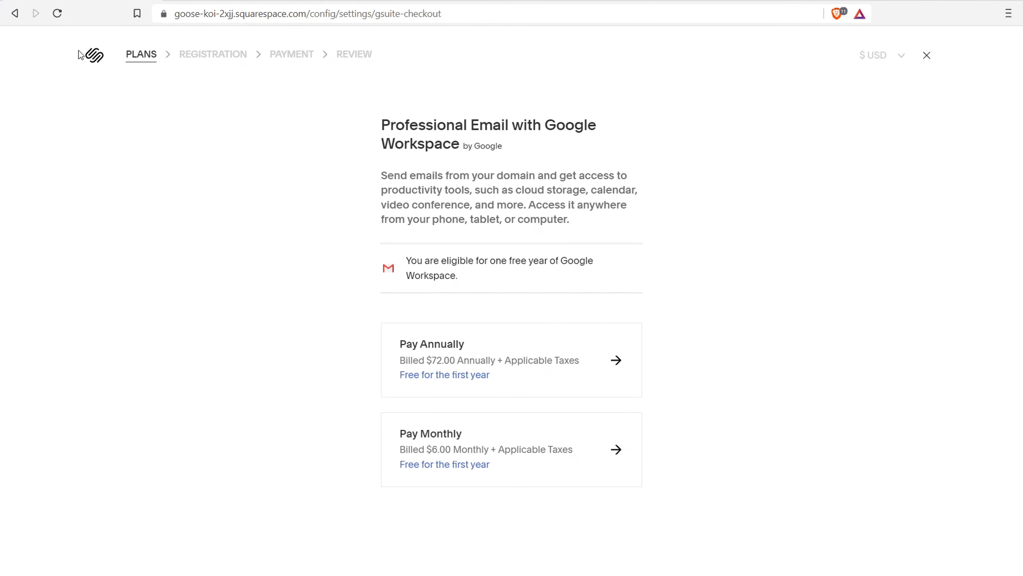
pyautogui.click(14, 13)
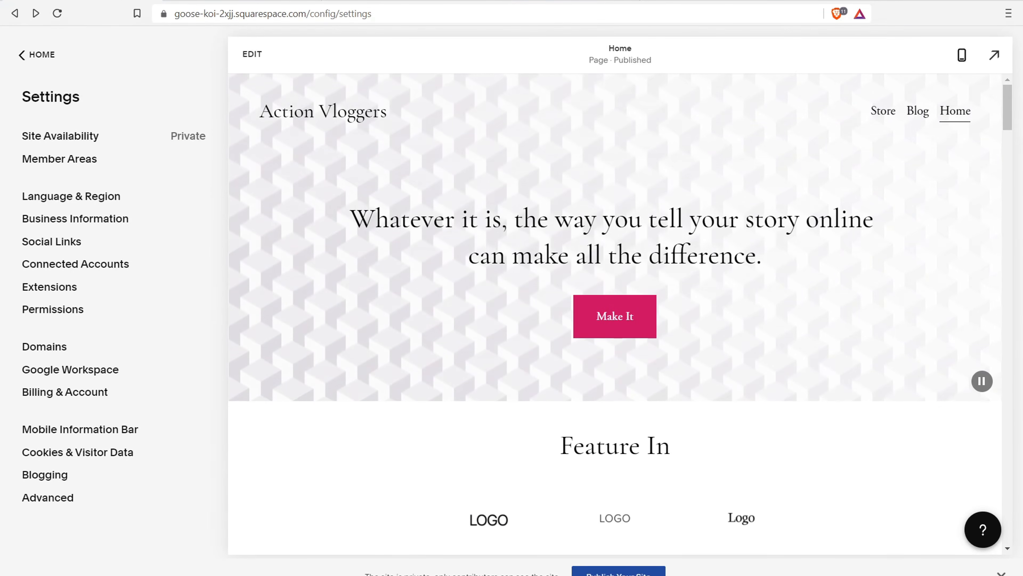
pyautogui.hotkey('ctrl', 't')
# Run a Google search for eofire, then begin a new vloghow.com email forwarder
pyautogui.write('eofire')
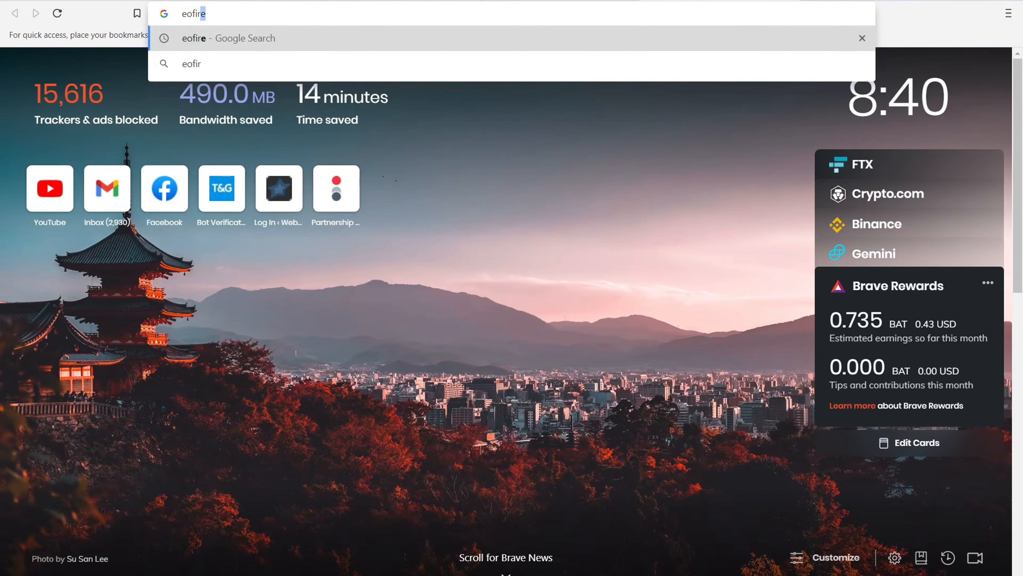
pyautogui.press('Return')
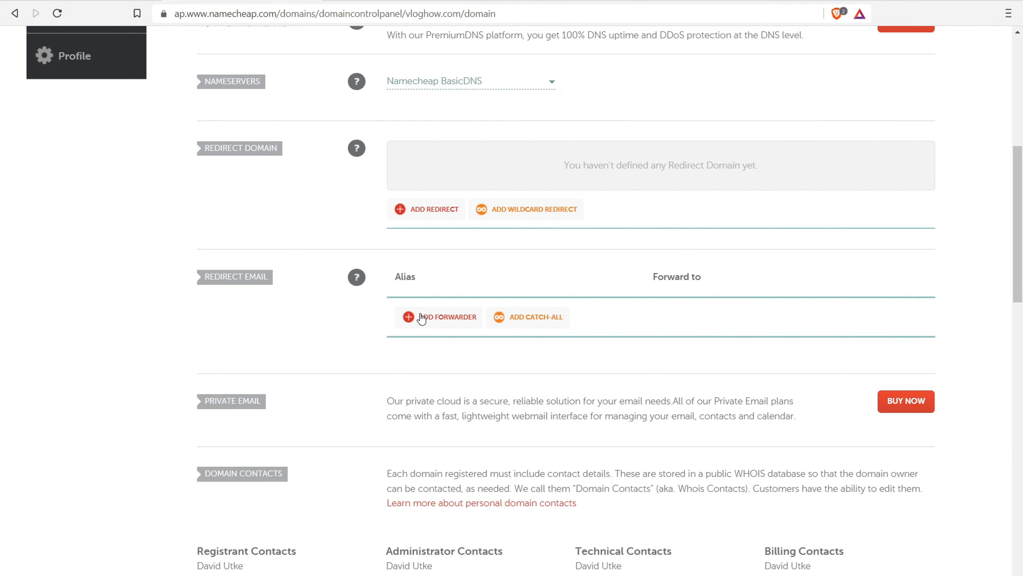
pyautogui.click(418, 315)
# Save a vloghow.com forwarder sending the hello alias to the owner's Gmail address
pyautogui.click(438, 316)
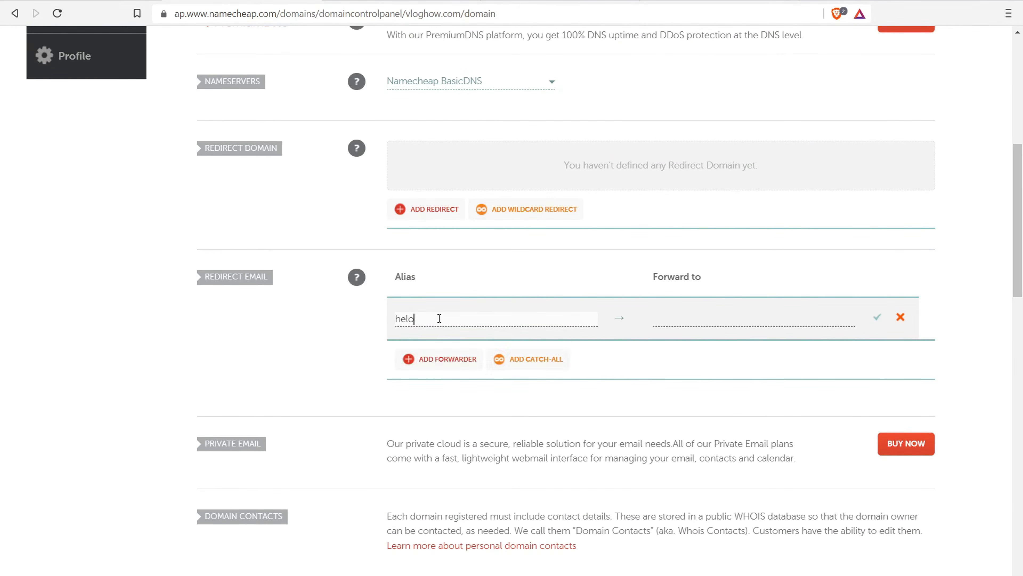
pyautogui.moveTo(1019, 260)
pyautogui.mouseDown()
pyautogui.moveTo(1020, 185)
pyautogui.moveTo(1021, 266)
pyautogui.mouseUp()
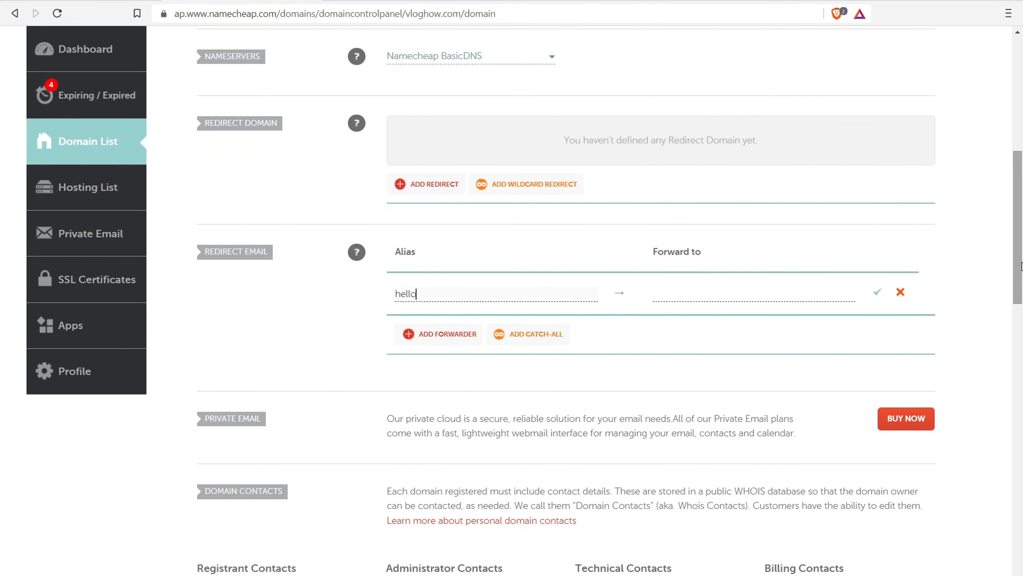
pyautogui.click(699, 294)
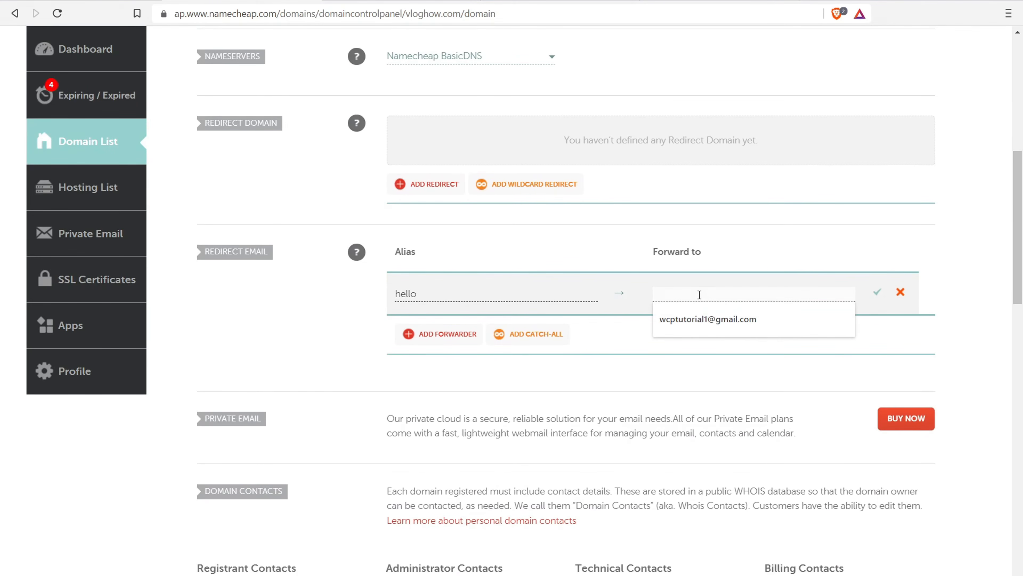
pyautogui.click(702, 317)
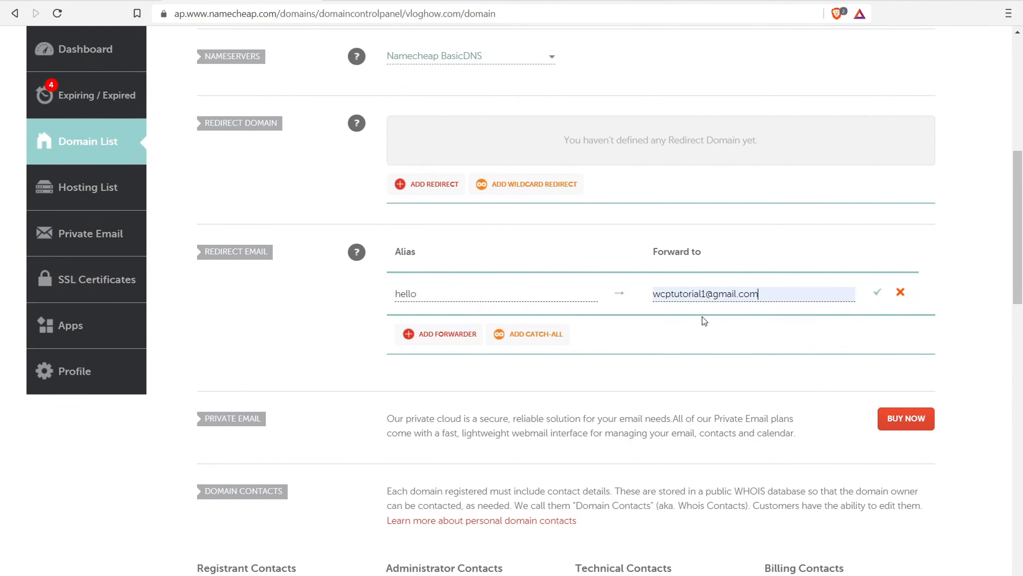
pyautogui.click(876, 292)
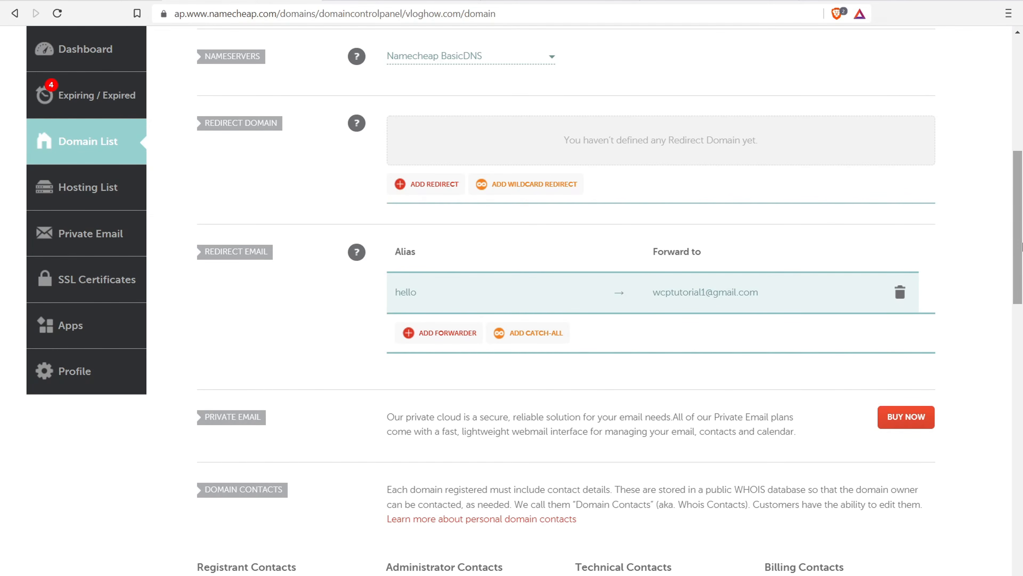
pyautogui.moveTo(1021, 246); pyautogui.dragTo(995, 161)
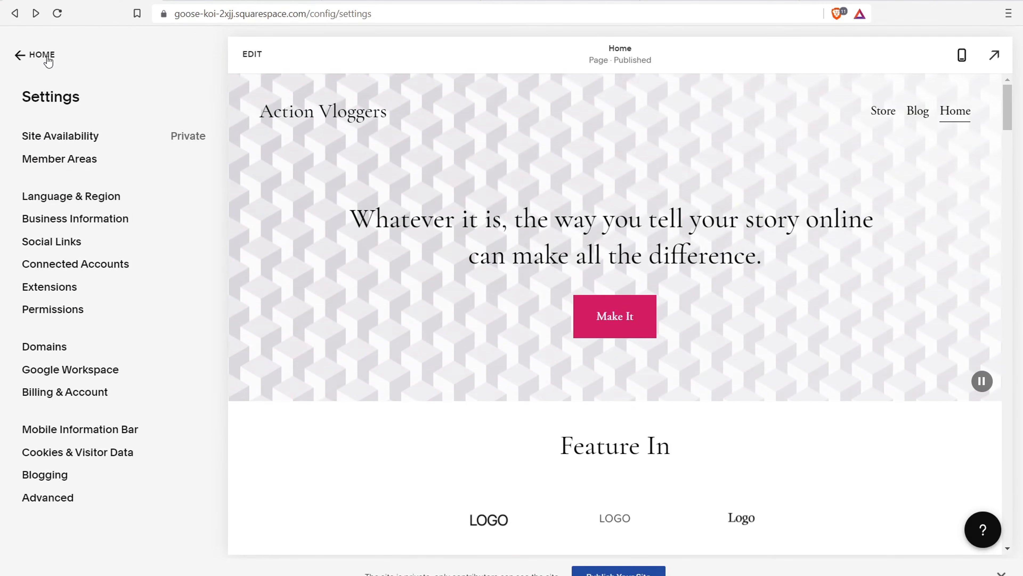
# Go Home > Marketing > Email Campaigns > Settings and start adding a sender profile
pyautogui.click(47, 58)
pyautogui.click(65, 218)
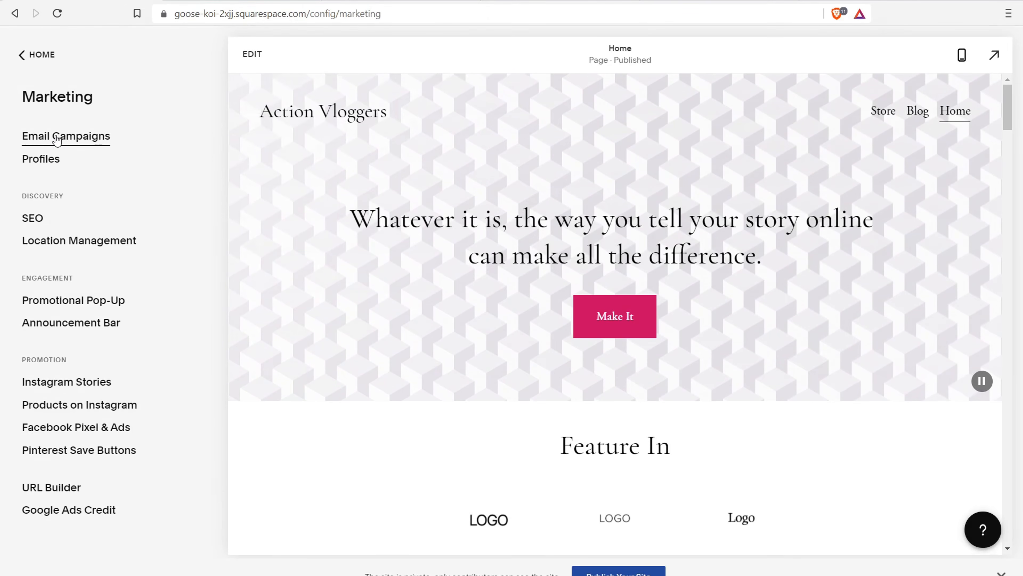
pyautogui.click(57, 137)
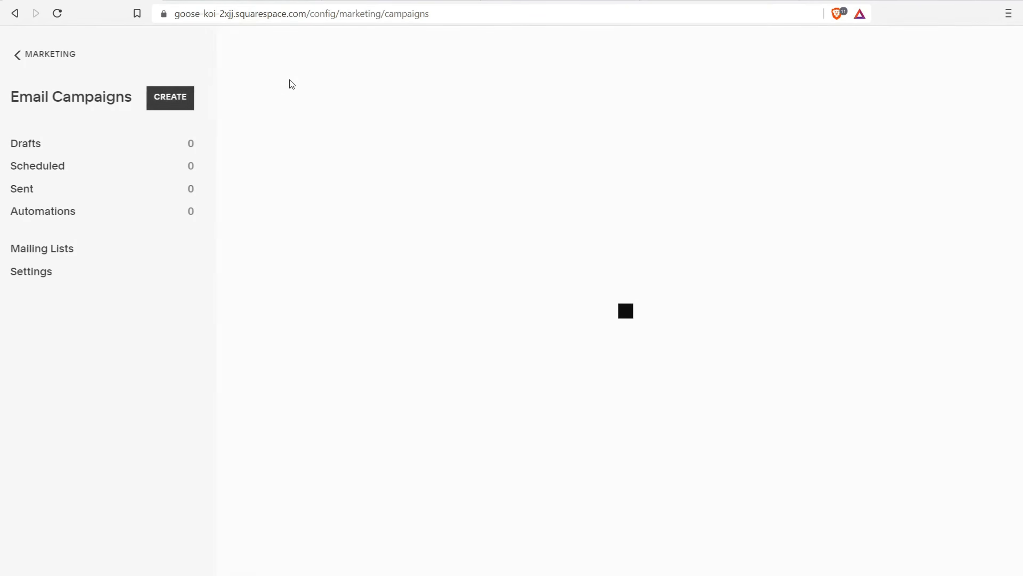
pyautogui.click(33, 274)
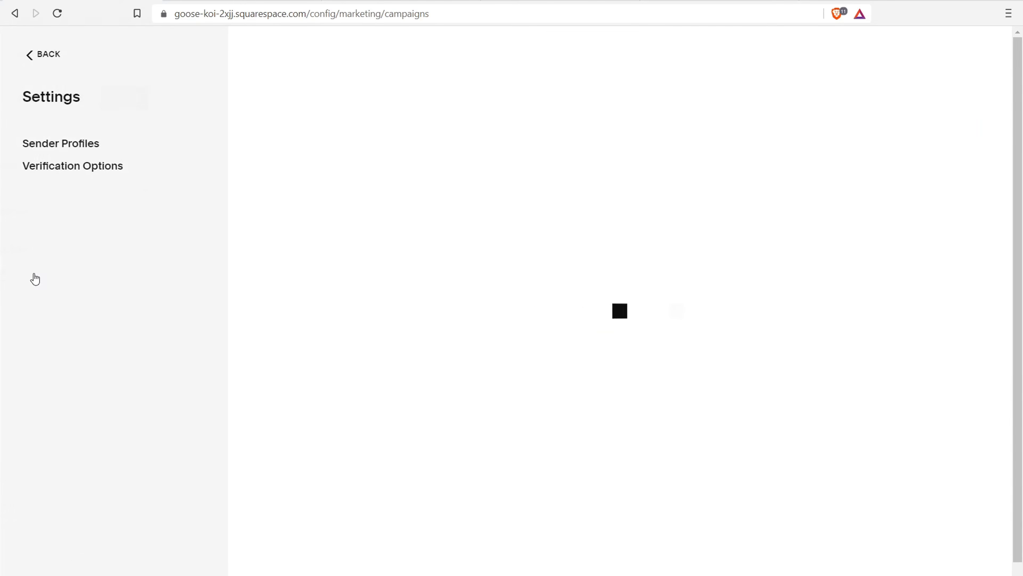
pyautogui.click(588, 407)
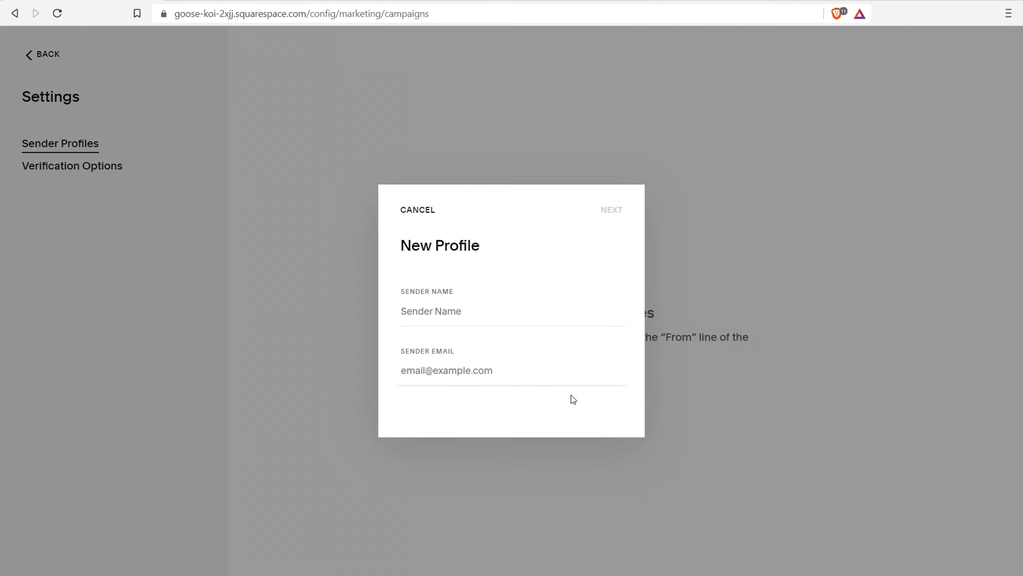
pyautogui.click(474, 308)
pyautogui.click(475, 347)
pyautogui.press('BackSpace')
pyautogui.press('BackSpace')
pyautogui.press('BackSpace')
pyautogui.press('BackSpace')
pyautogui.press('BackSpace')
pyautogui.press('BackSpace')
pyautogui.press('BackSpace')
pyautogui.press('BackSpace')
pyautogui.press('BackSpace')
pyautogui.press('BackSpace')
pyautogui.press('BackSpace')
pyautogui.press('BackSpace')
pyautogui.press('BackSpace')
pyautogui.press('BackSpace')
pyautogui.press('BackSpace')
pyautogui.press('BackSpace')
pyautogui.press('BackSpace')
pyautogui.press('BackSpace')
pyautogui.press('BackSpace')
pyautogui.write('ebsite')
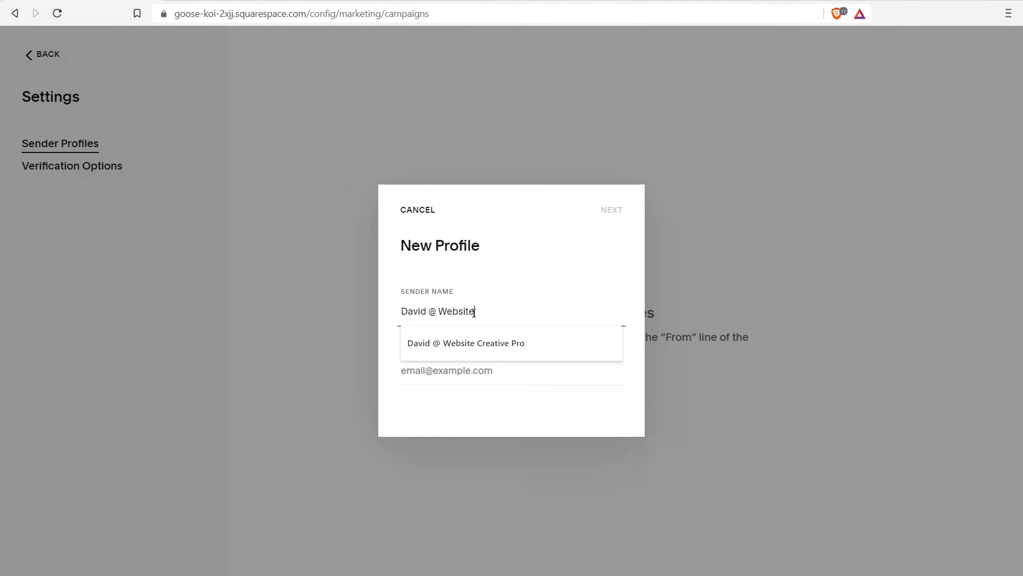
pyautogui.click(449, 370)
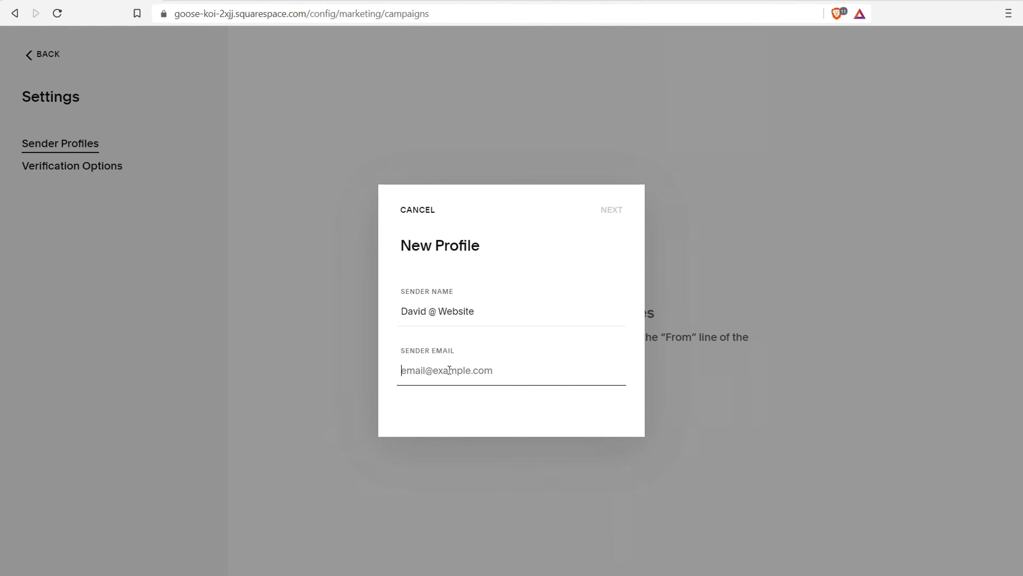
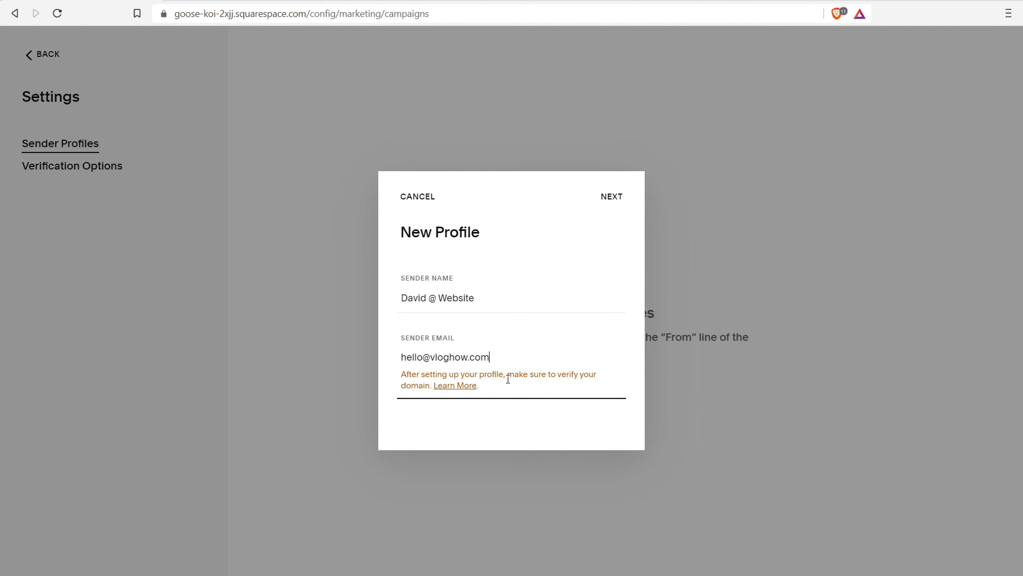
pyautogui.click(608, 196)
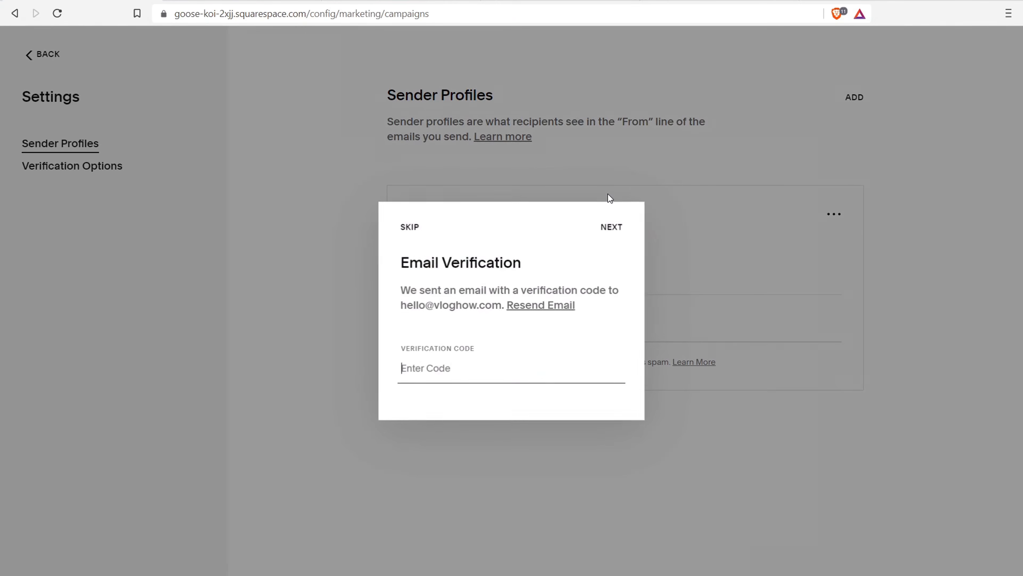
pyautogui.moveTo(450, 285); pyautogui.dragTo(535, 290)
# Open the Squarespace verification email in Gmail and copy the verification code
pyautogui.moveTo(402, 304); pyautogui.dragTo(457, 304)
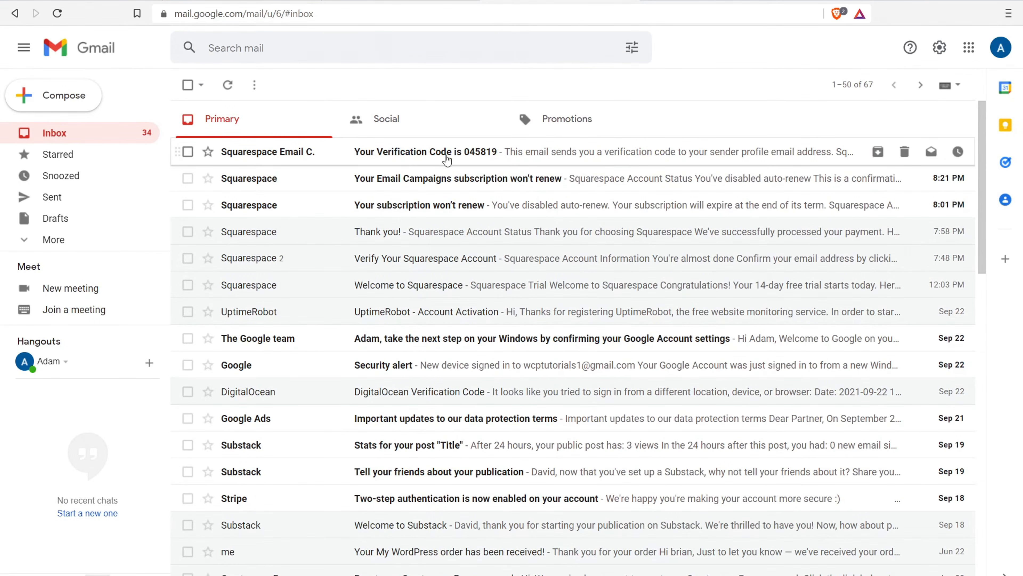
pyautogui.click(449, 157)
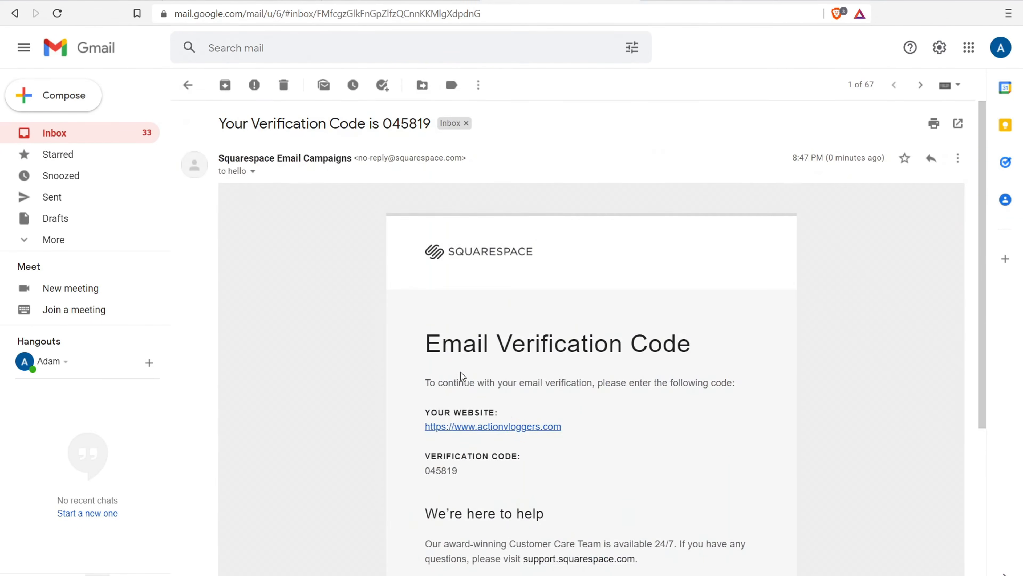
pyautogui.scroll(-3, 462, 359)
pyautogui.moveTo(458, 338); pyautogui.dragTo(425, 338)
pyautogui.click(442, 337)
pyautogui.rightClick(442, 337)
pyautogui.click(422, 348)
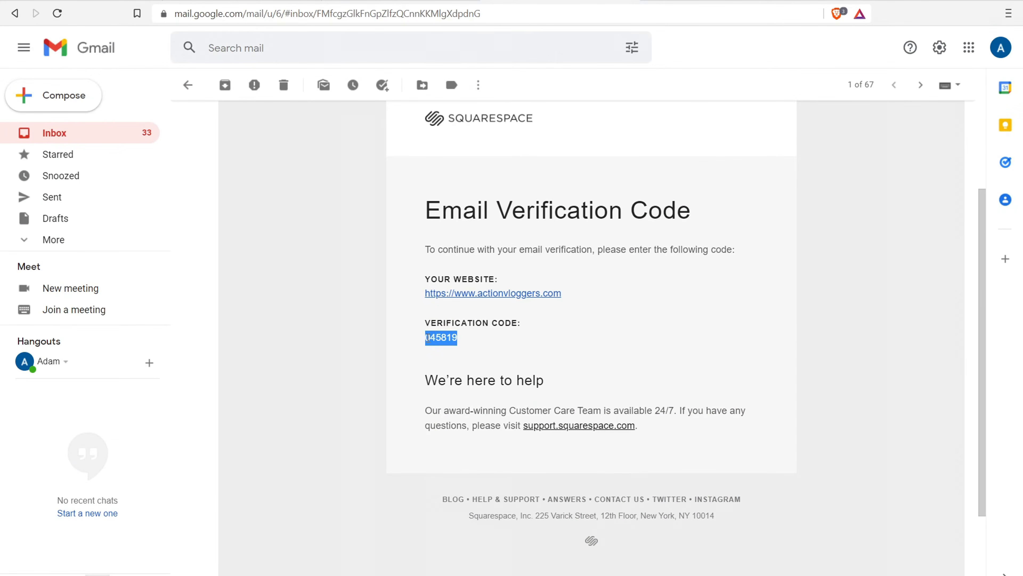
pyautogui.rightClick(434, 338)
pyautogui.click(471, 352)
# Paste and submit the verification code, confirm Profile Saved, then open Mailing Lists
pyautogui.click(83, 0)
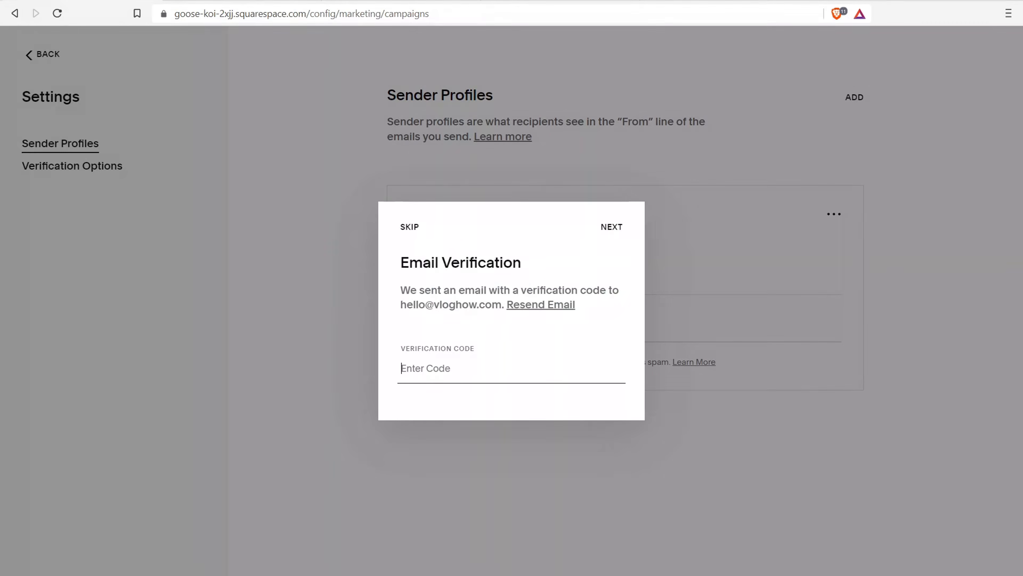
pyautogui.click(413, 377)
pyautogui.rightClick(413, 376)
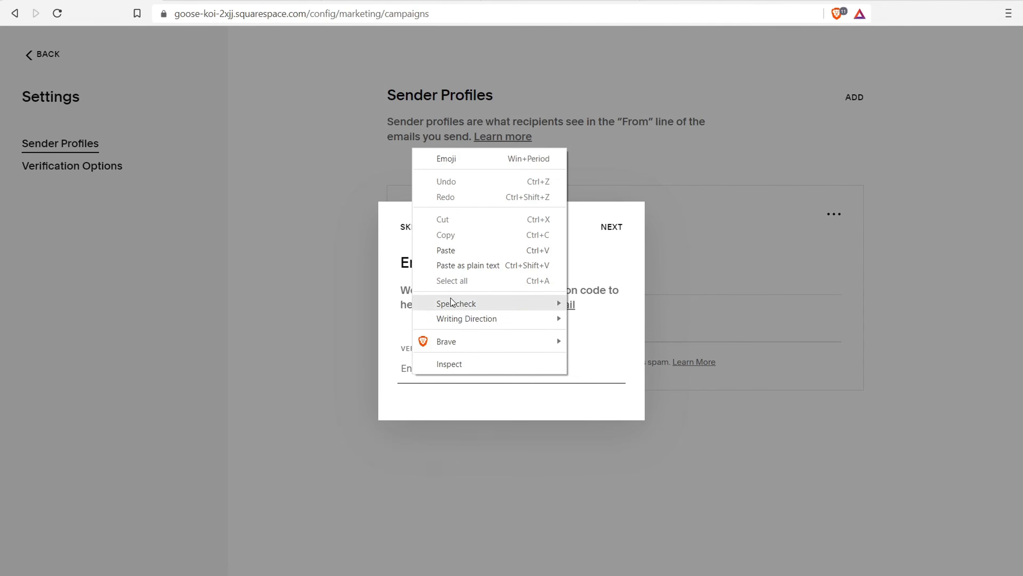
pyautogui.click(453, 252)
pyautogui.click(612, 226)
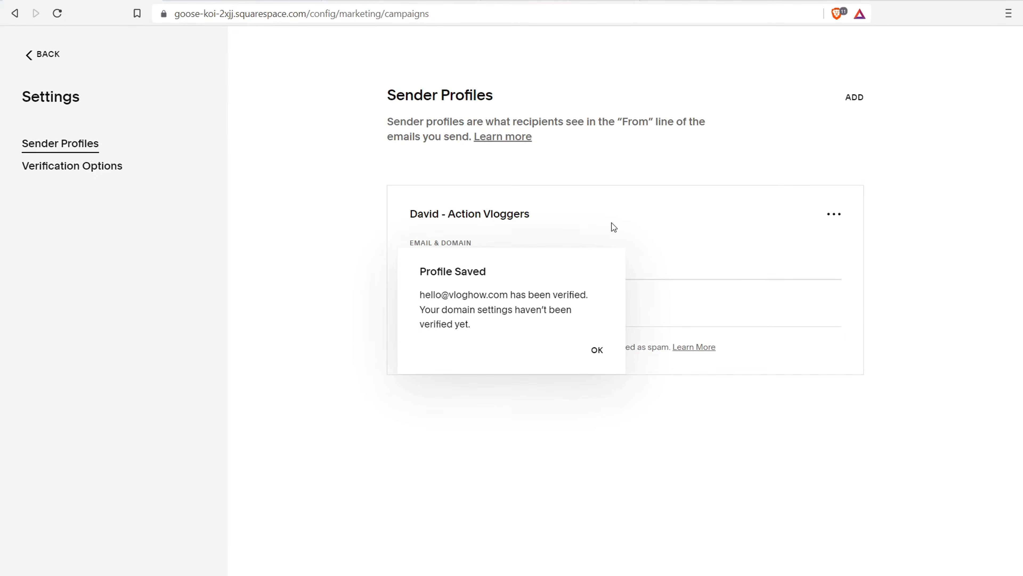
pyautogui.click(596, 352)
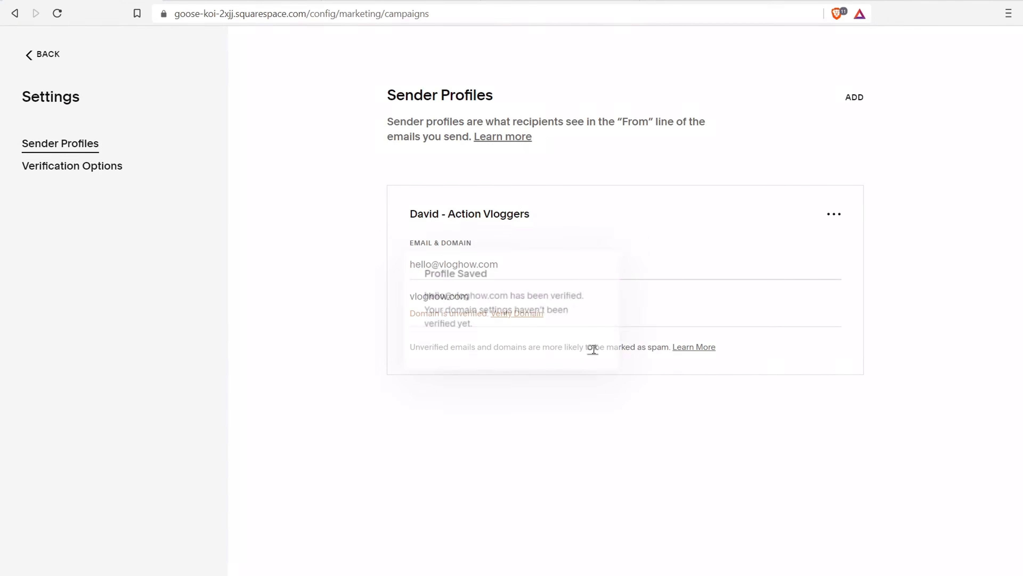
pyautogui.click(36, 58)
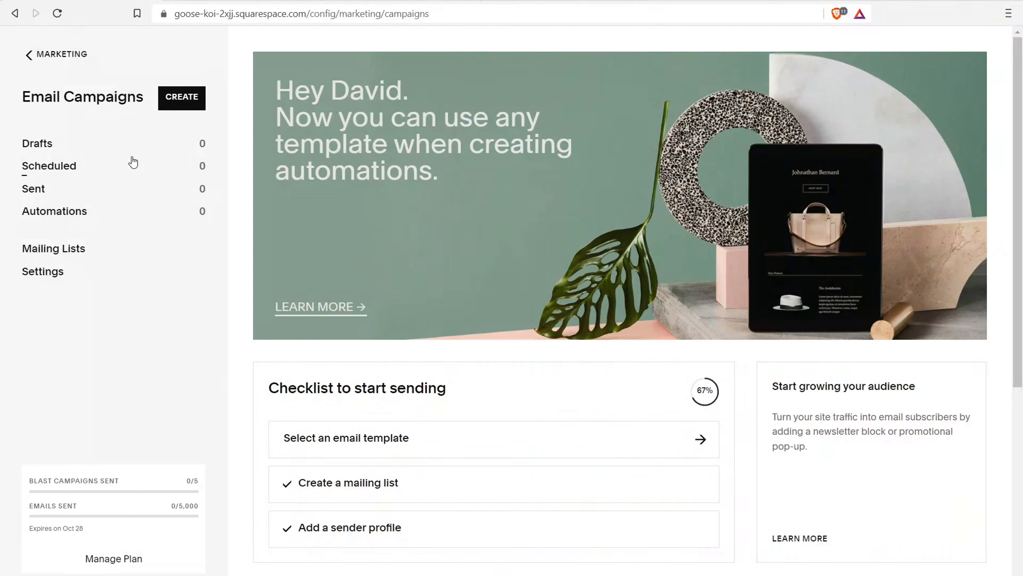
pyautogui.click(52, 251)
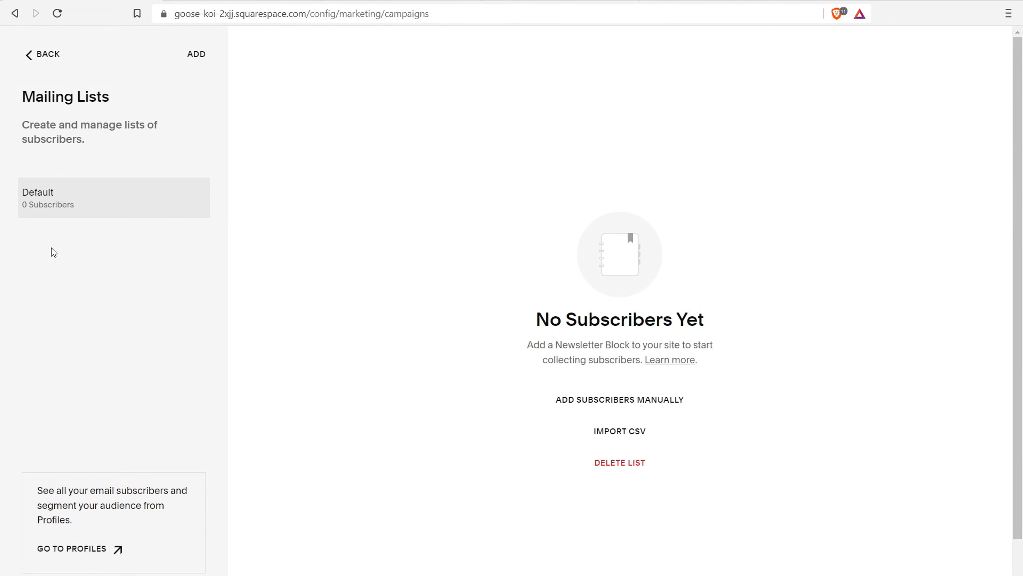
# Return from the Default mailing list to Email Campaigns and create a new campaign
pyautogui.click(48, 59)
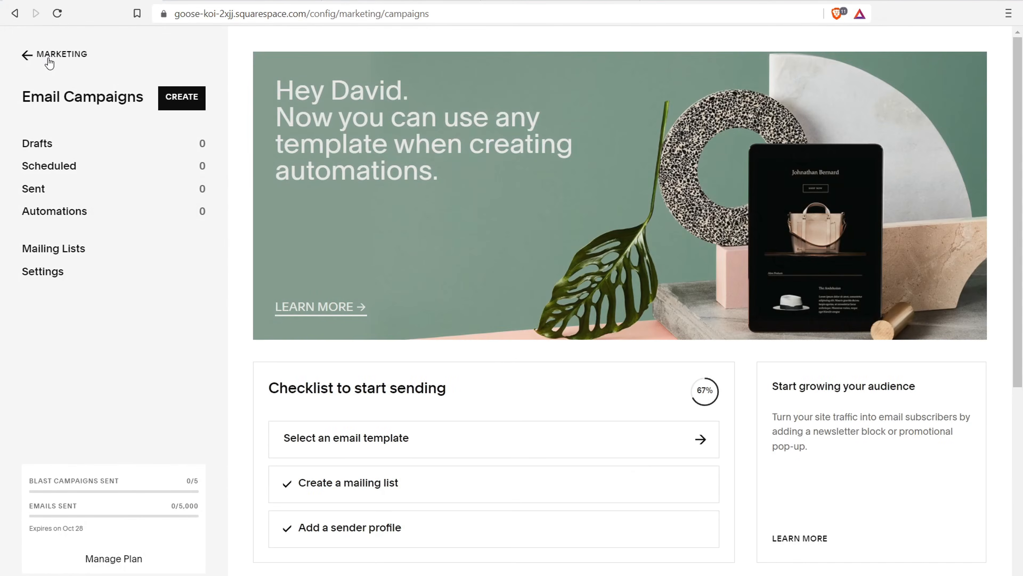
pyautogui.click(193, 103)
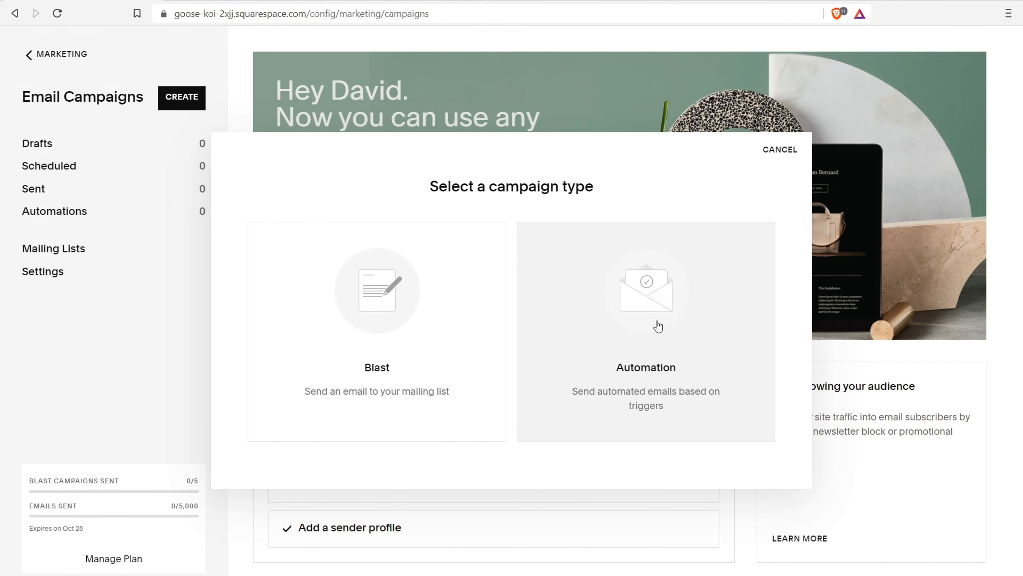
# Pick the Welcome New Subscribers automation trigger and preview the Clara - Check In template
pyautogui.click(658, 327)
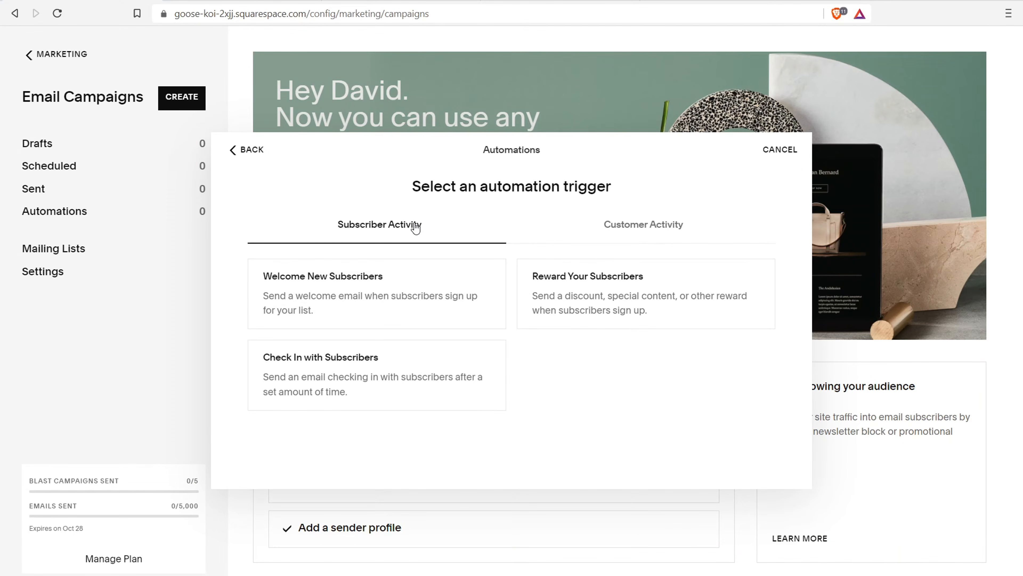
pyautogui.click(606, 234)
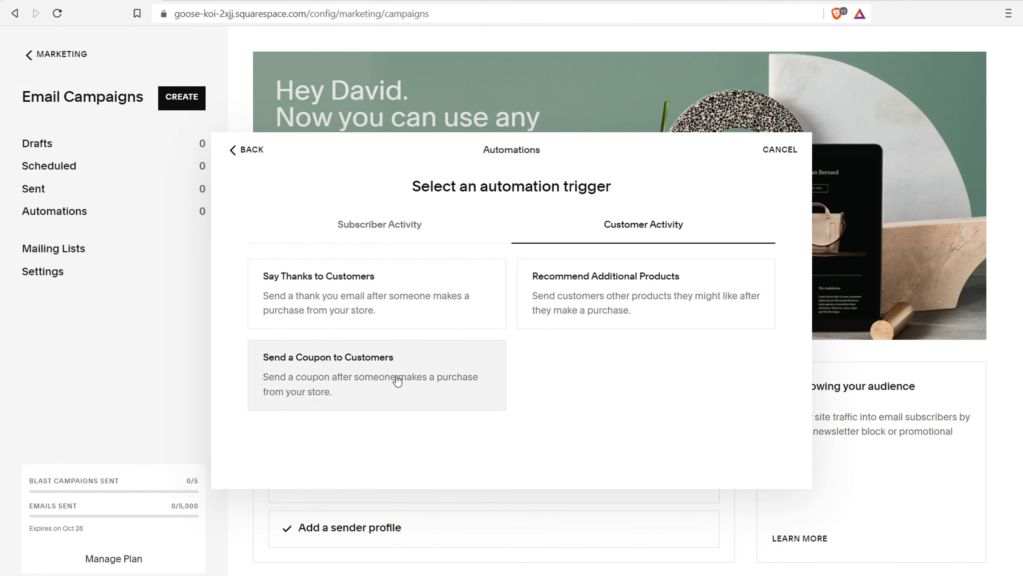
pyautogui.click(412, 232)
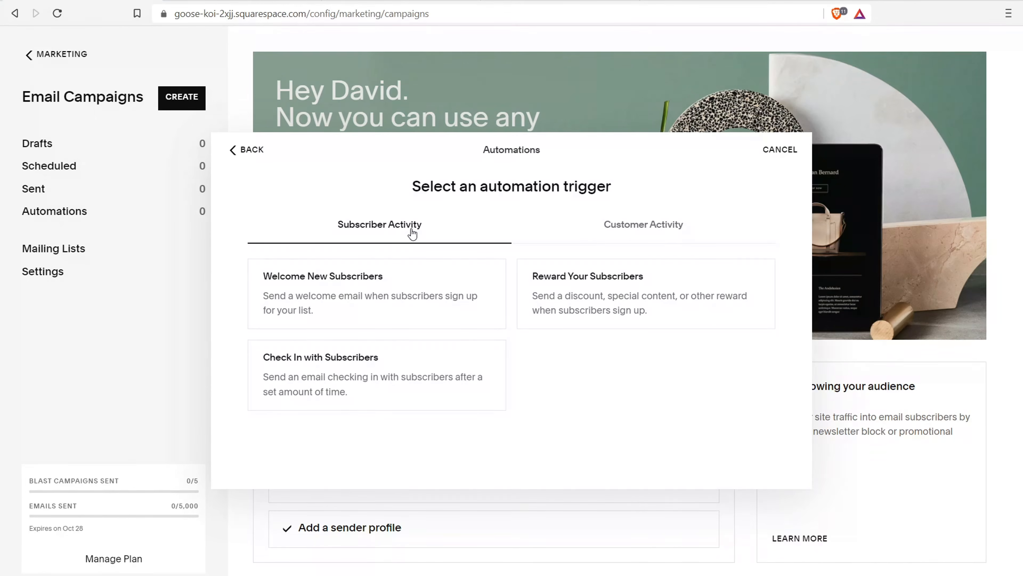
pyautogui.click(409, 289)
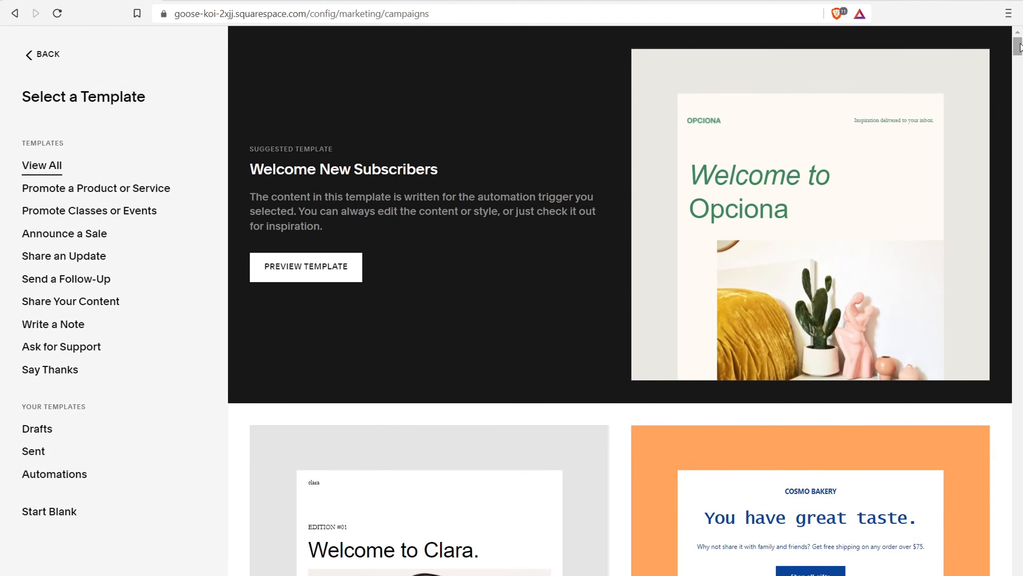
pyautogui.moveTo(1017, 47); pyautogui.dragTo(1020, 182)
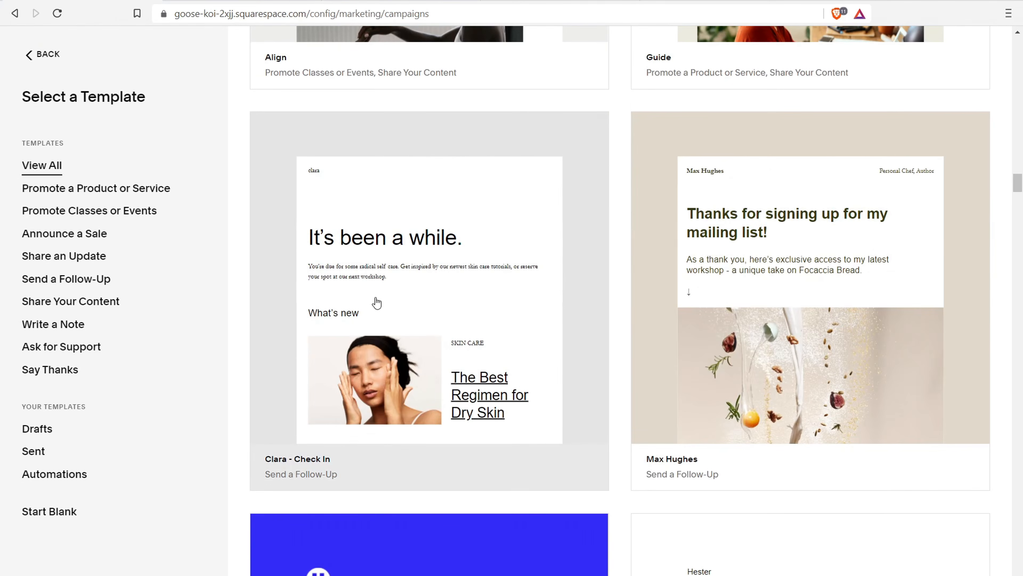
pyautogui.click(383, 278)
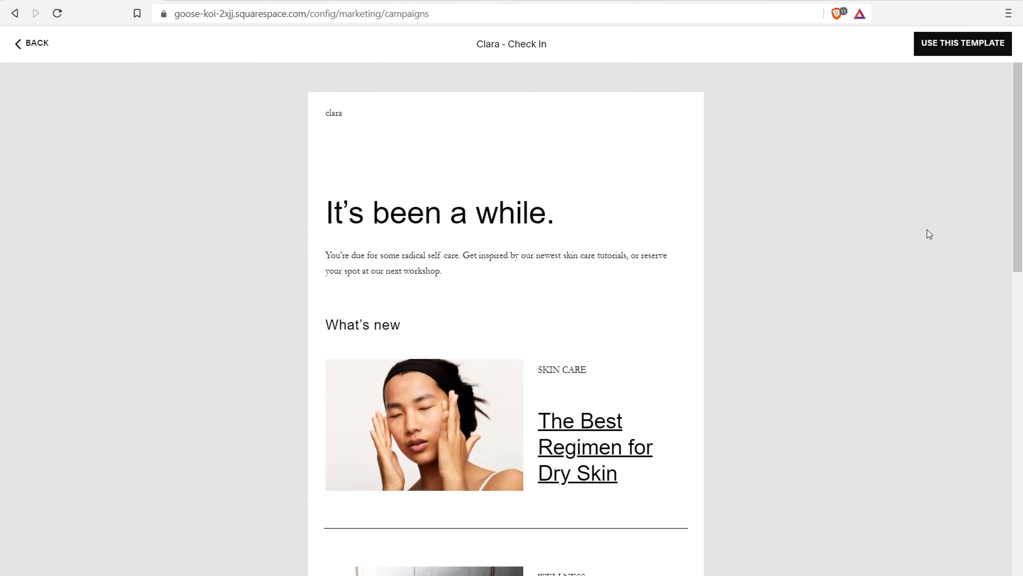
# Use the Clara - Check In template, leaving the automation timing at Immediately
pyautogui.click(969, 49)
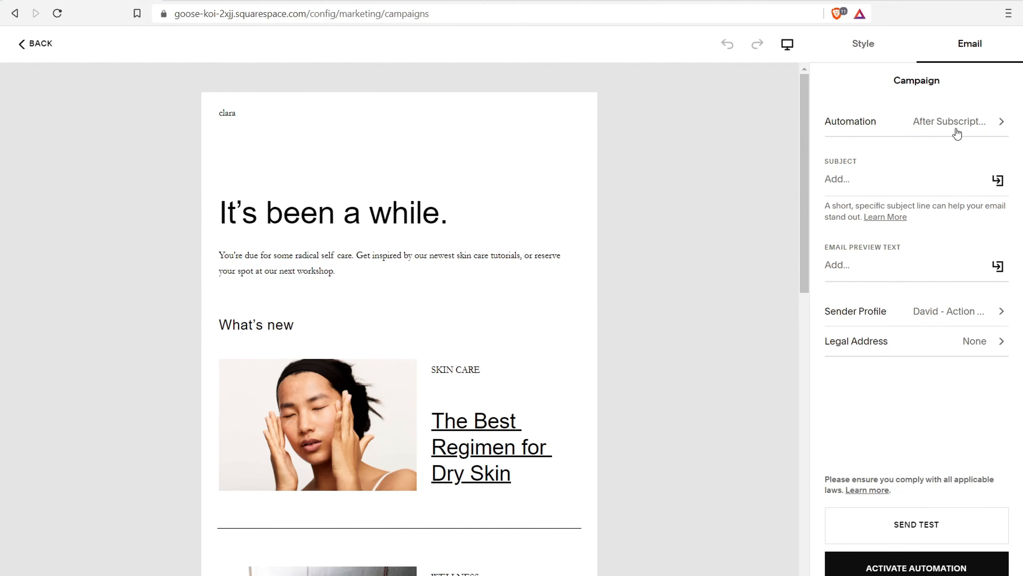
pyautogui.click(969, 125)
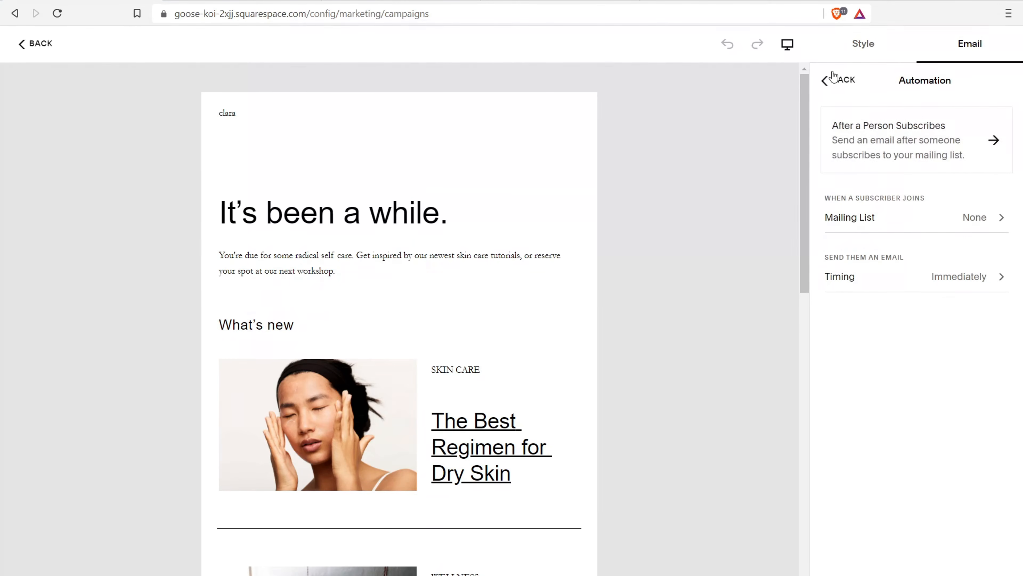
pyautogui.click(838, 80)
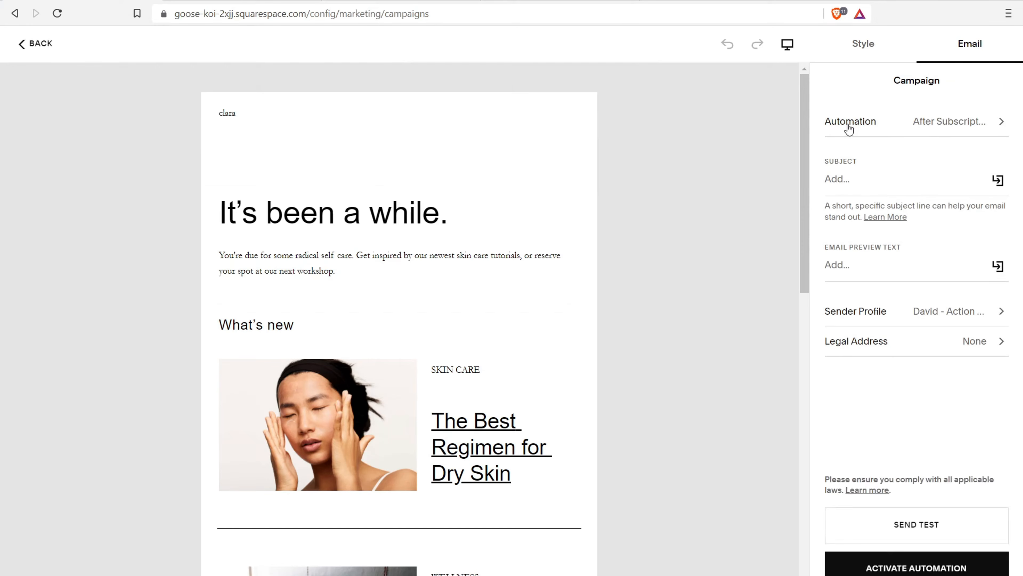
pyautogui.click(939, 125)
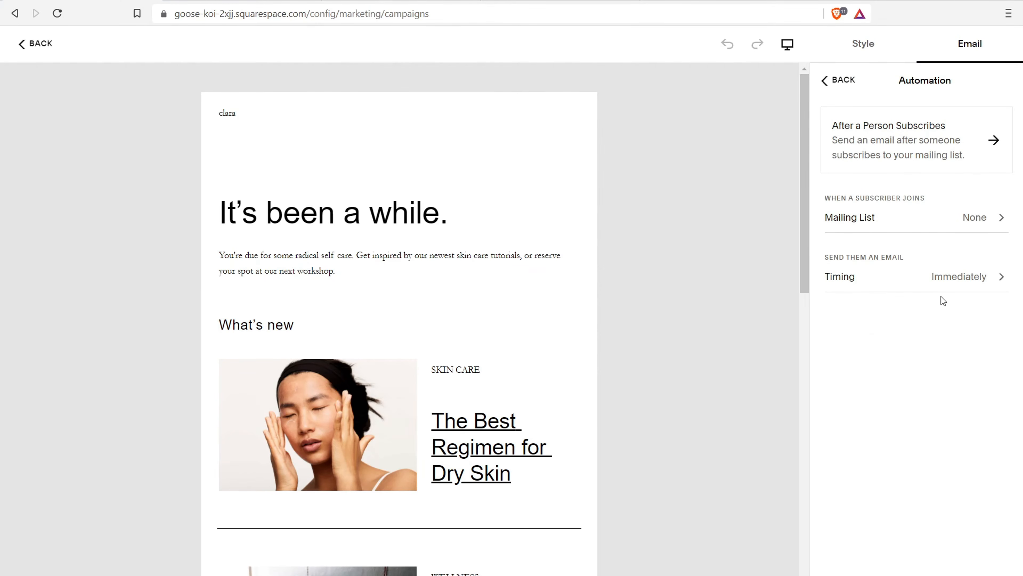
pyautogui.click(979, 285)
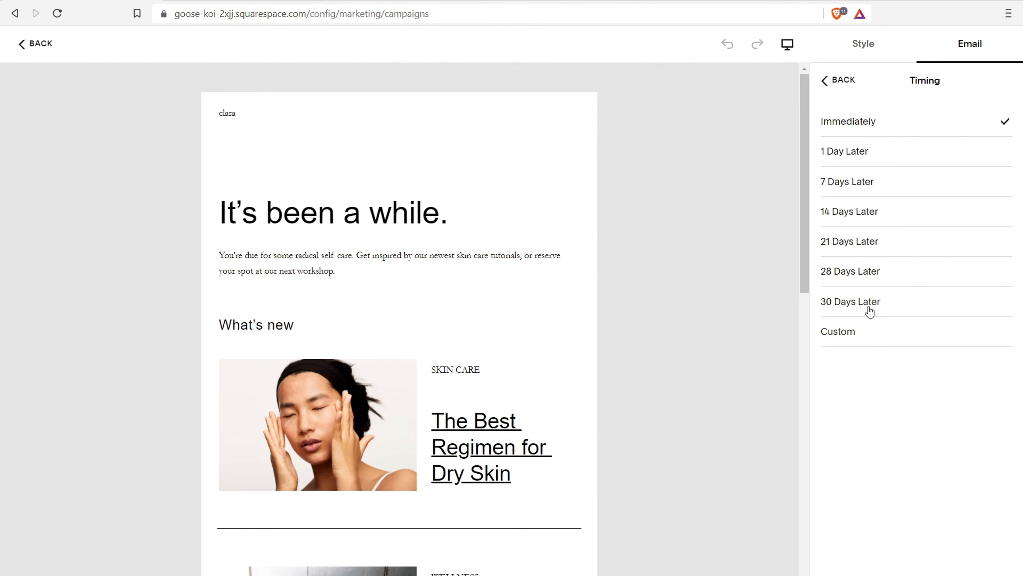
pyautogui.click(844, 80)
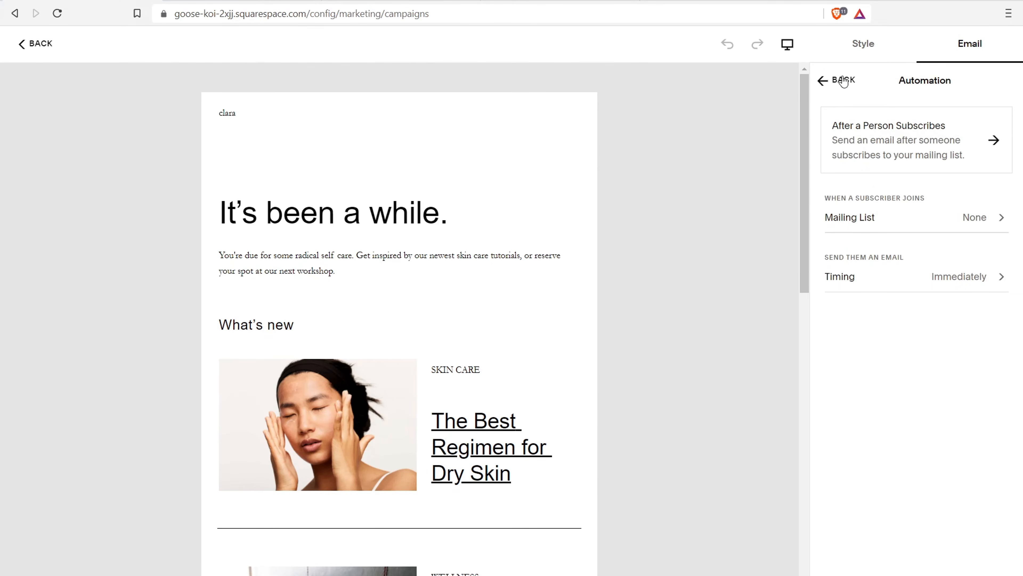
pyautogui.click(843, 81)
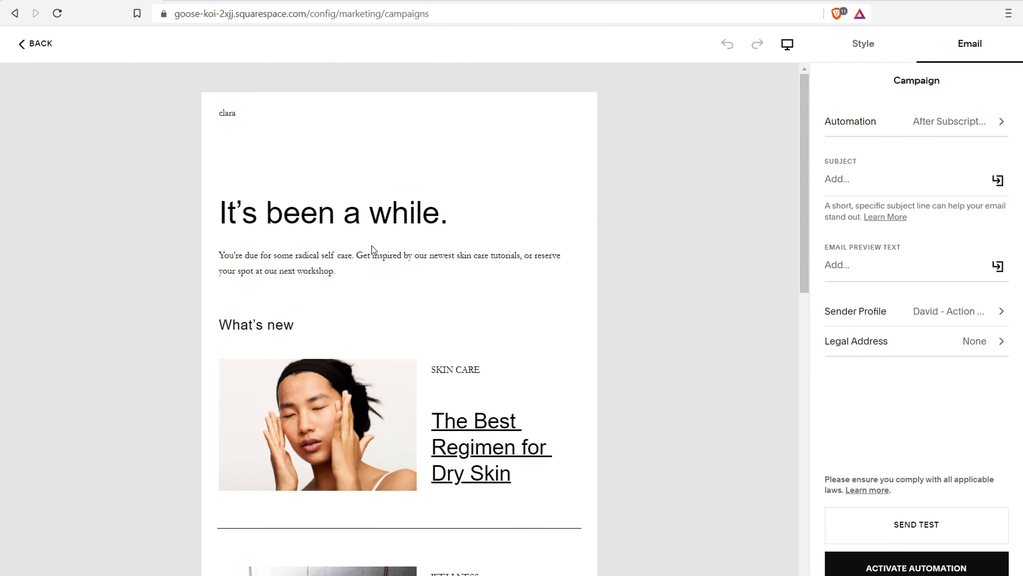
pyautogui.scroll(-6, 363, 282)
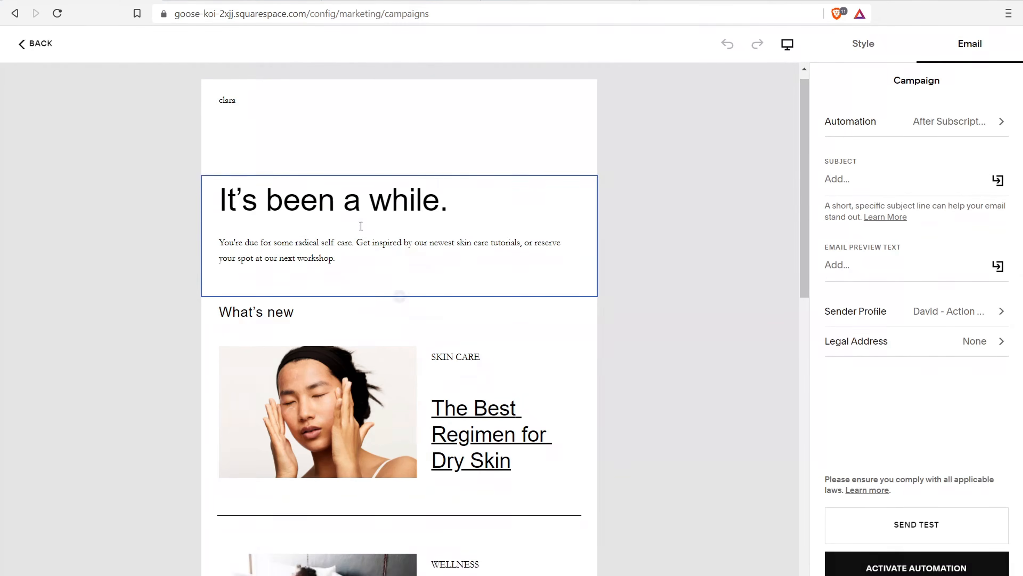
pyautogui.scroll(-4, 363, 322)
# Set the email's Font Pack to Wide Serif in Email Styles
pyautogui.scroll(9, 397, 310)
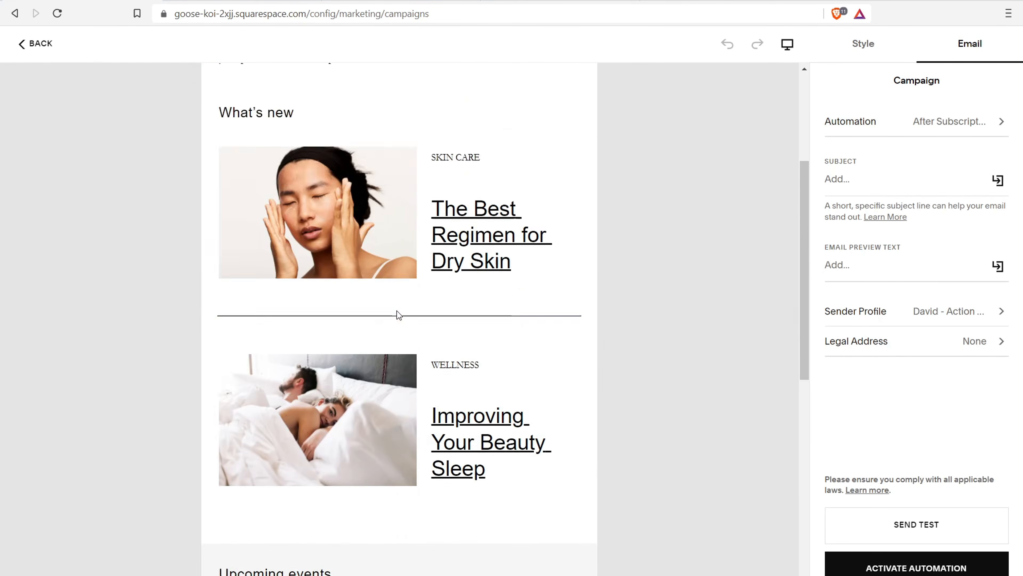
pyautogui.scroll(-3, 407, 306)
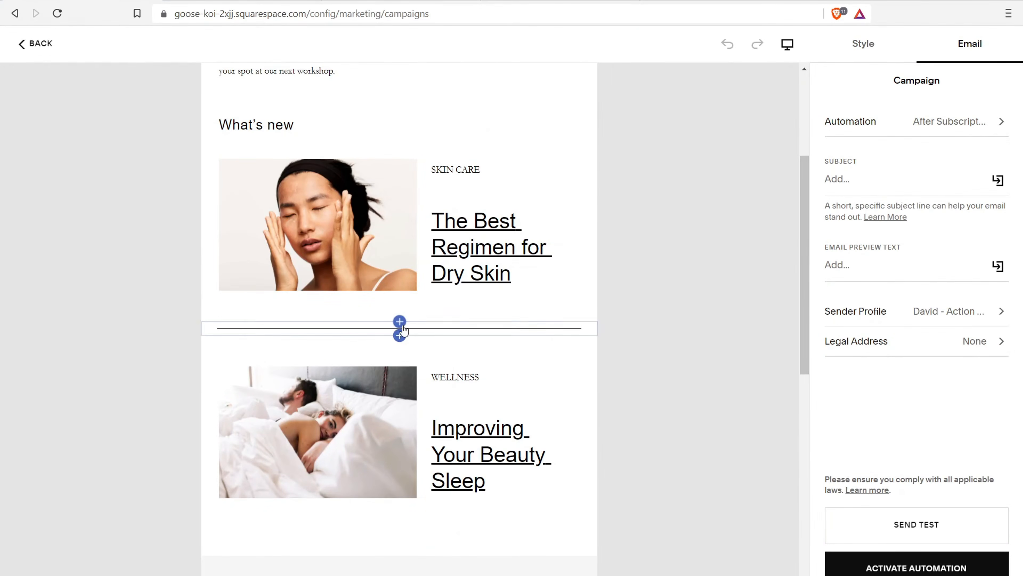
pyautogui.click(399, 323)
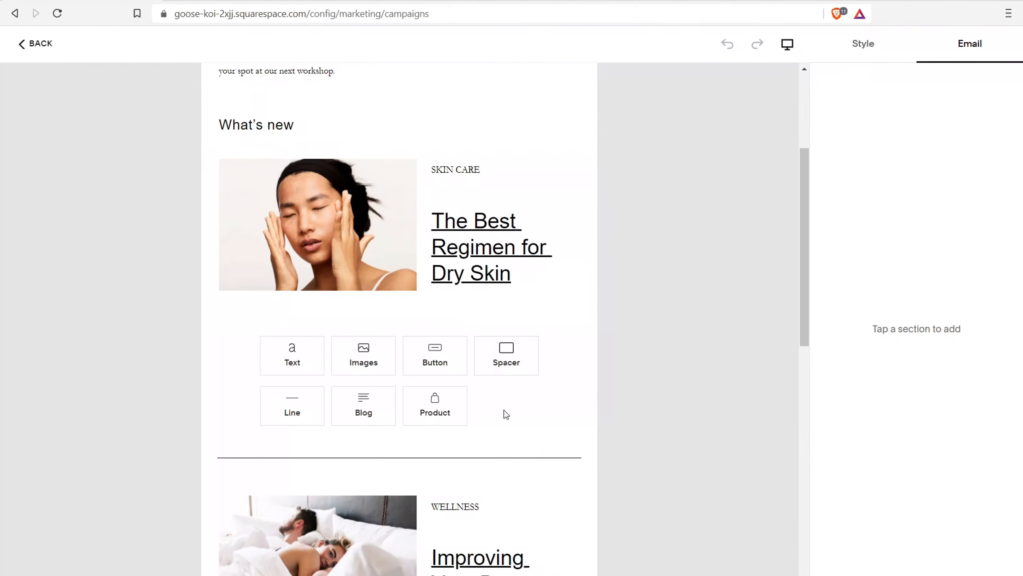
pyautogui.scroll(5, 418, 289)
pyautogui.click(397, 255)
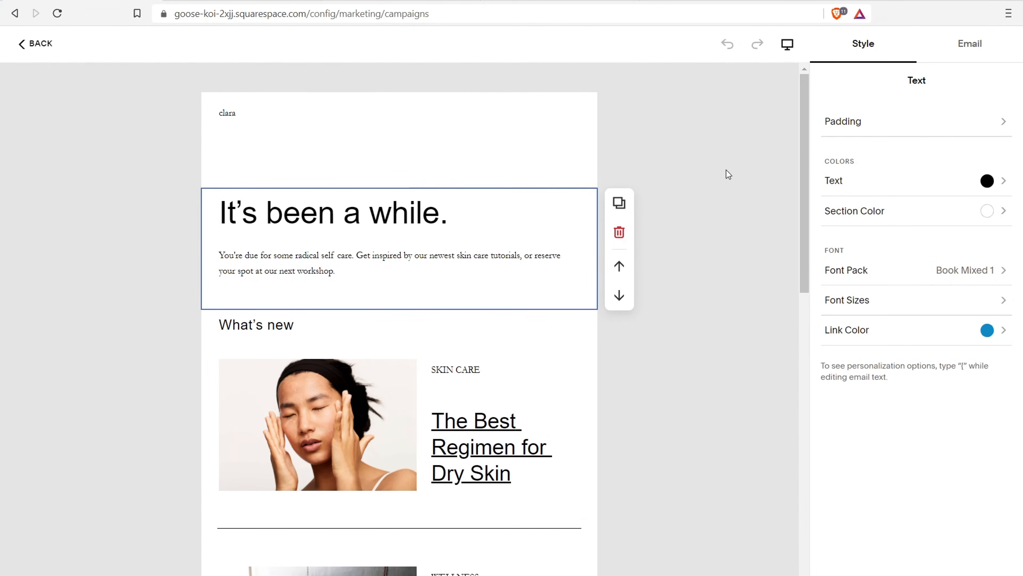
pyautogui.moveTo(801, 146); pyautogui.dragTo(810, 110)
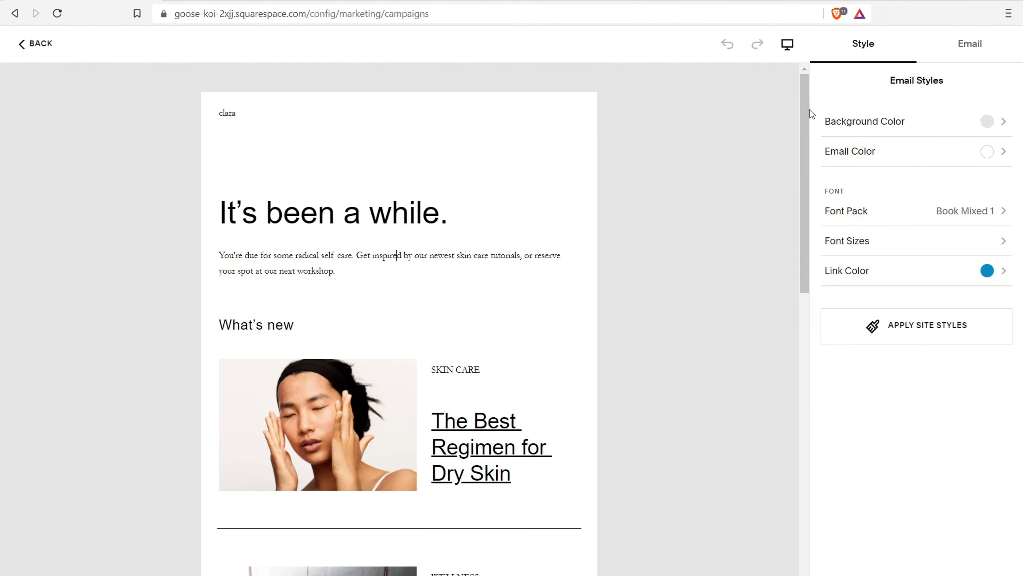
pyautogui.click(950, 43)
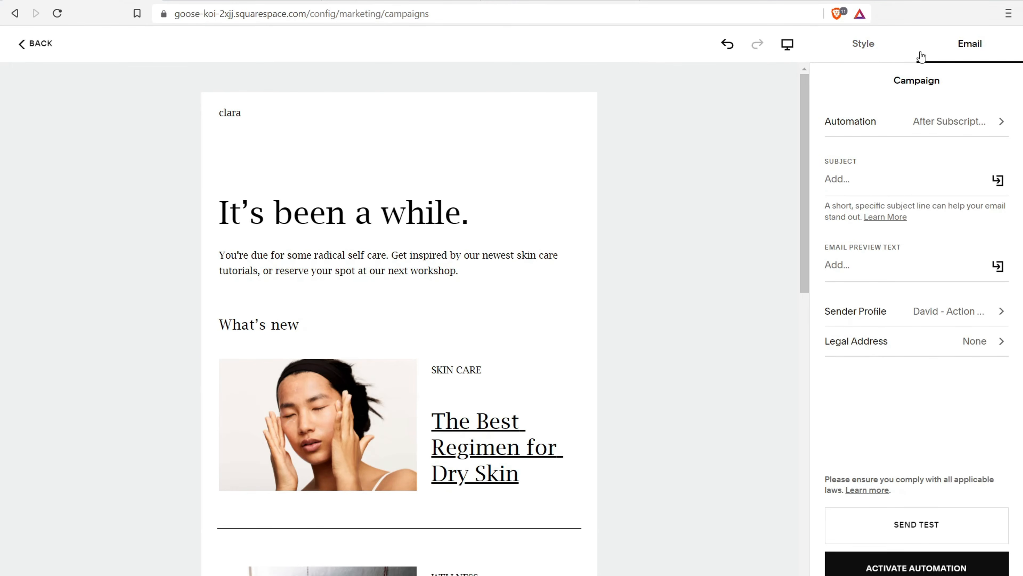
pyautogui.click(860, 46)
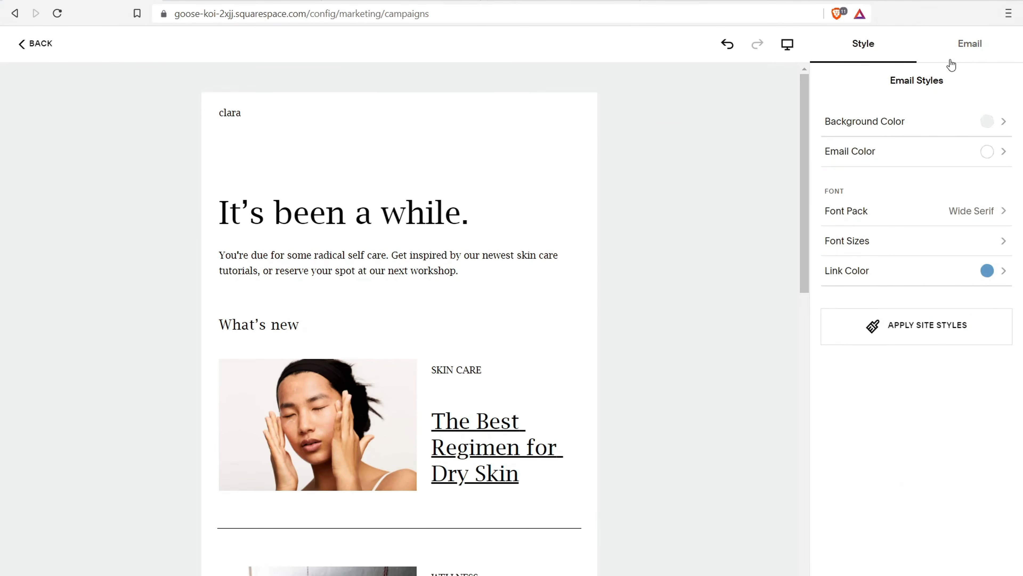
pyautogui.click(979, 47)
pyautogui.click(857, 49)
# Set the automation's mailing list to Default
pyautogui.click(982, 45)
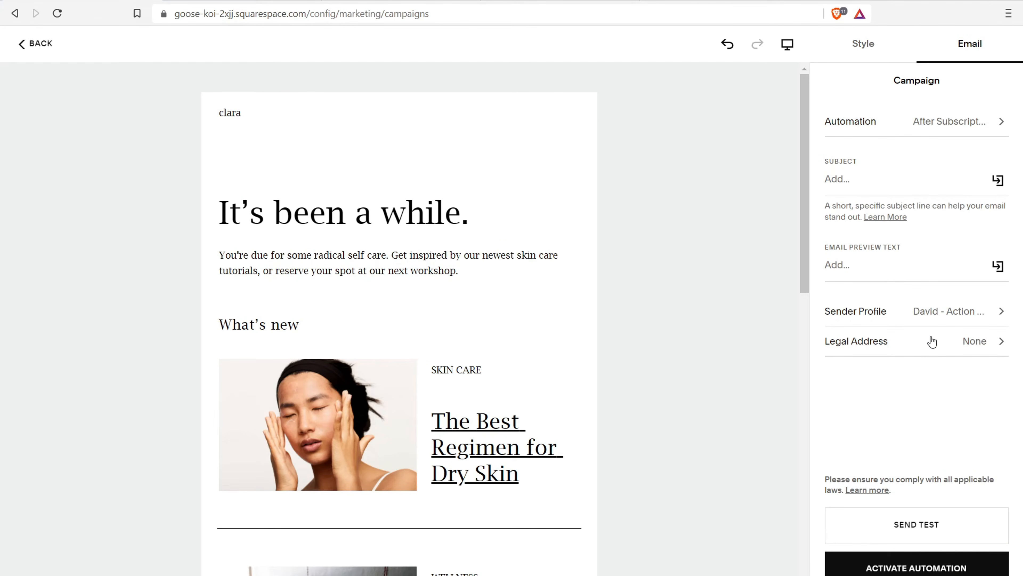
pyautogui.click(975, 343)
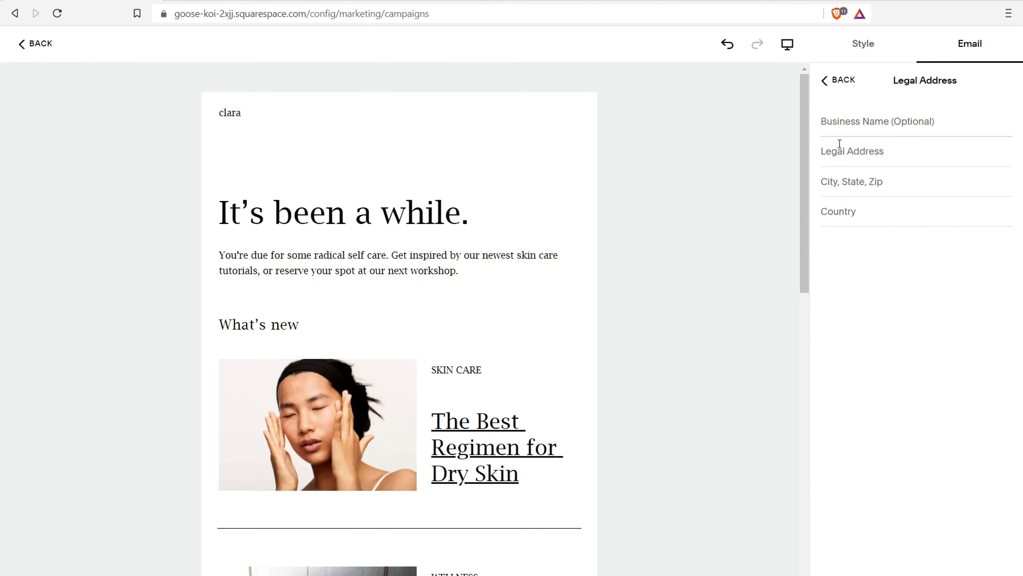
pyautogui.click(833, 81)
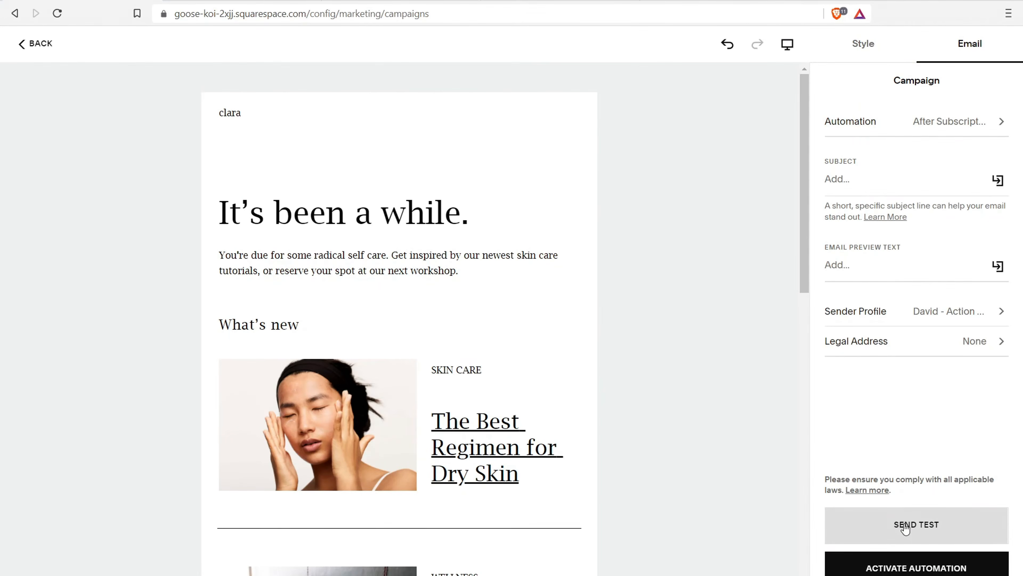
pyautogui.click(905, 528)
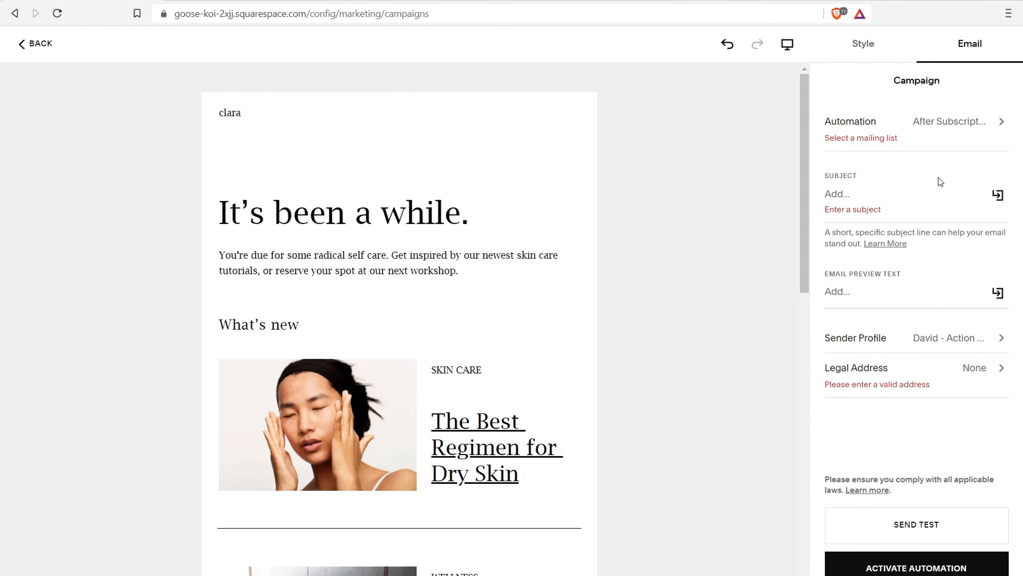
pyautogui.click(841, 141)
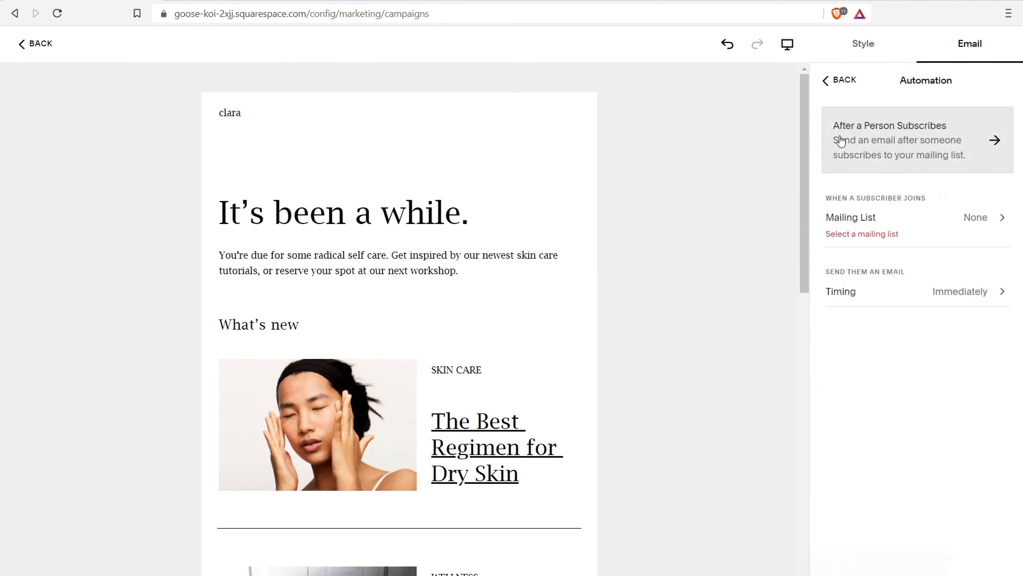
pyautogui.click(983, 224)
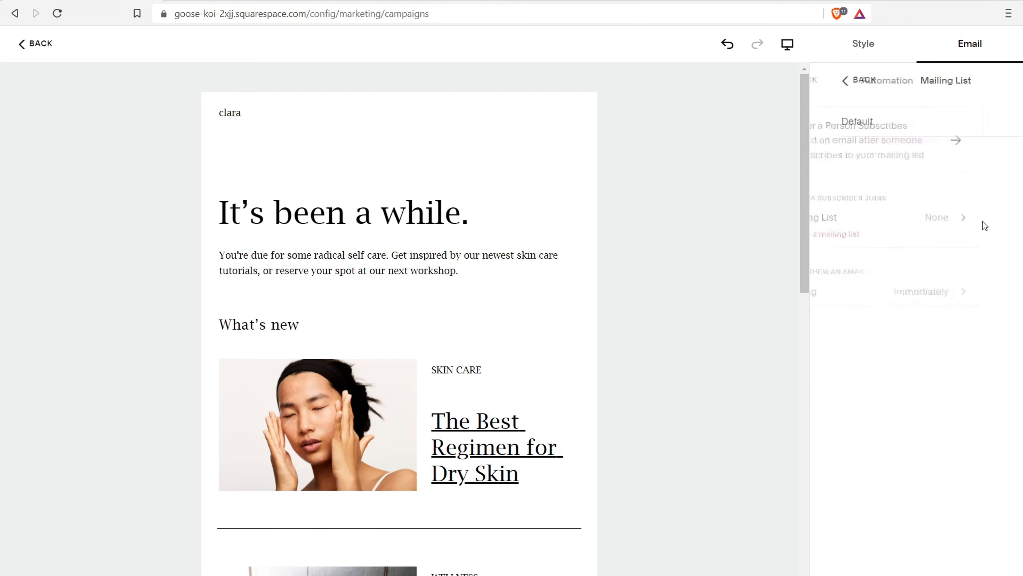
pyautogui.click(855, 120)
pyautogui.click(842, 83)
pyautogui.click(840, 82)
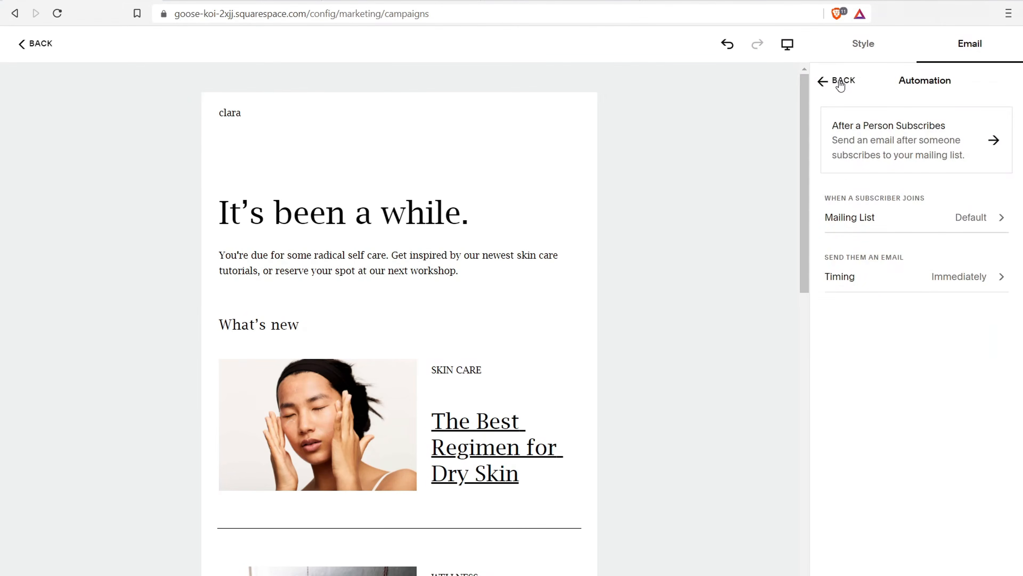
# Enter subject 'Hello World', fill in the legal address business name, and activate the automation
pyautogui.click(847, 180)
pyautogui.write('Hello')
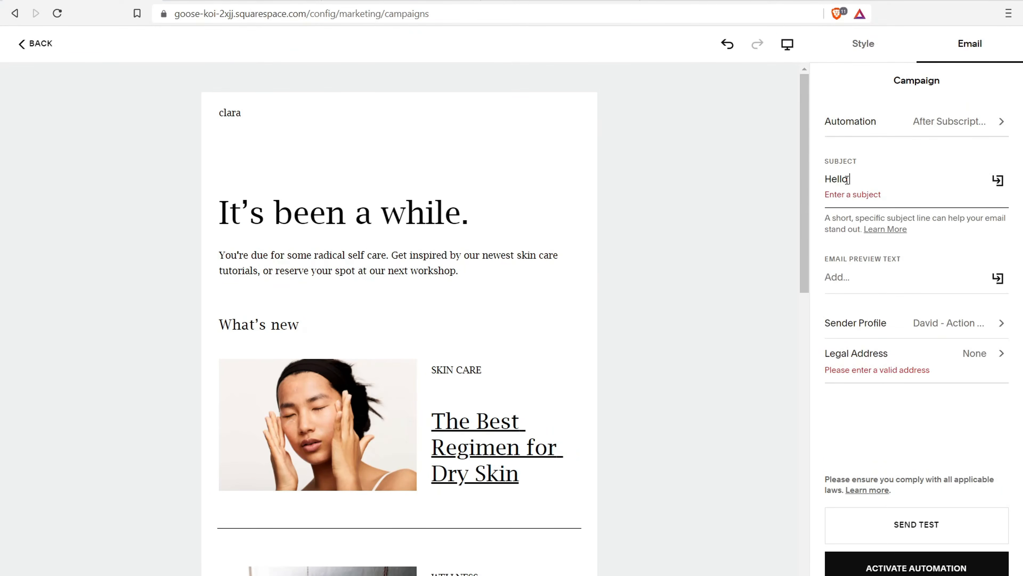
pyautogui.write(' World')
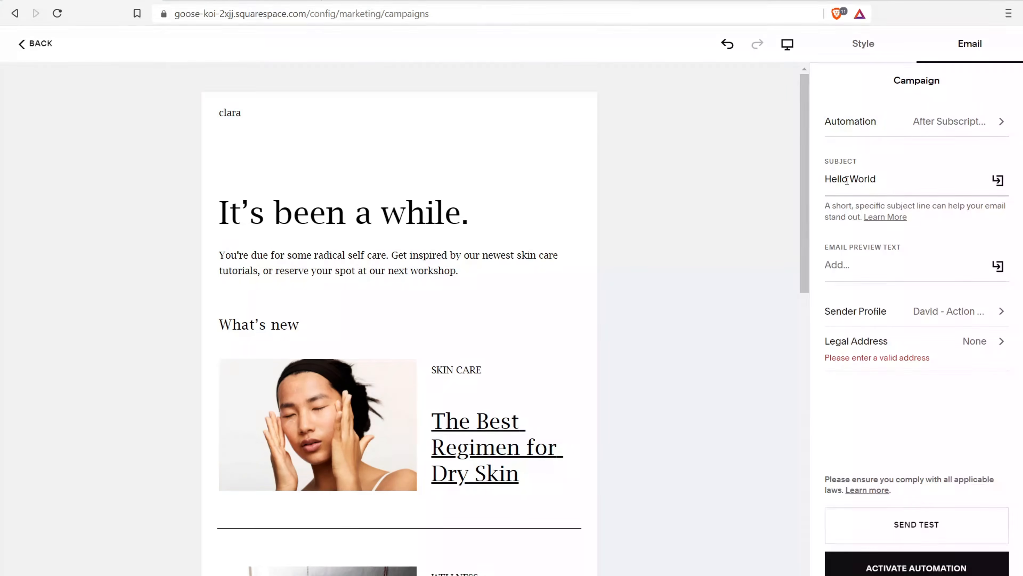
pyautogui.click(847, 363)
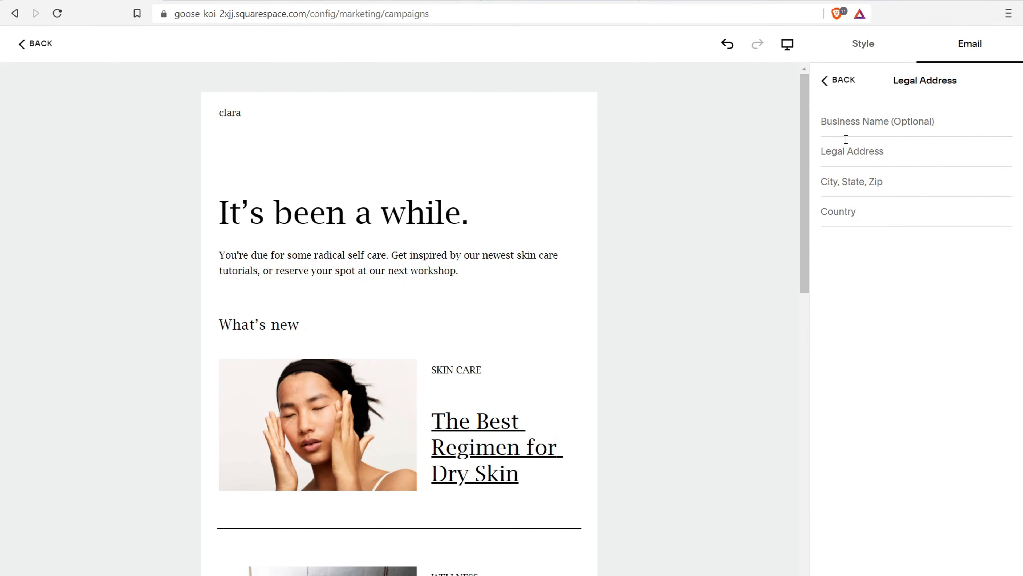
pyautogui.click(851, 122)
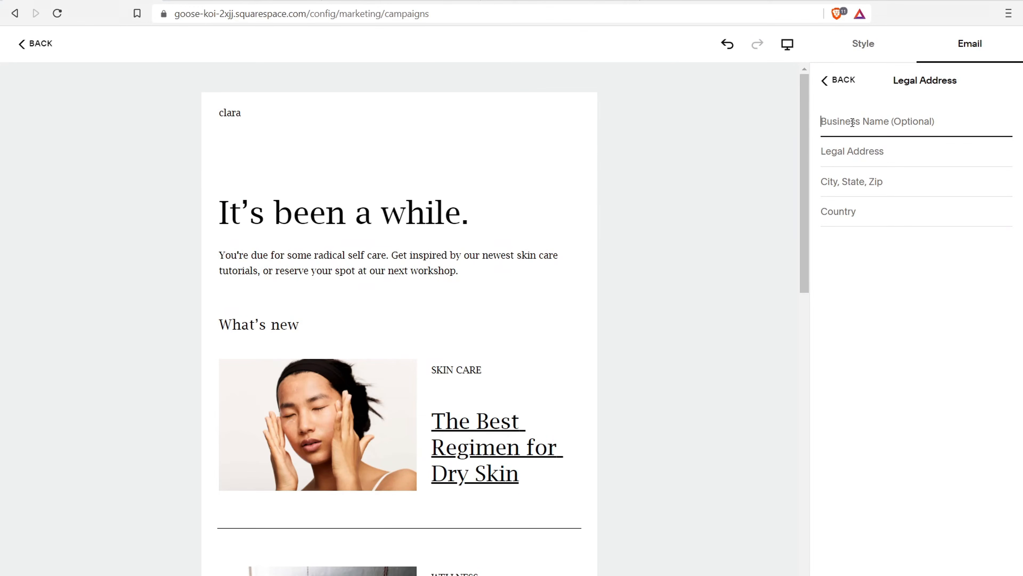
pyautogui.write('Business Name')
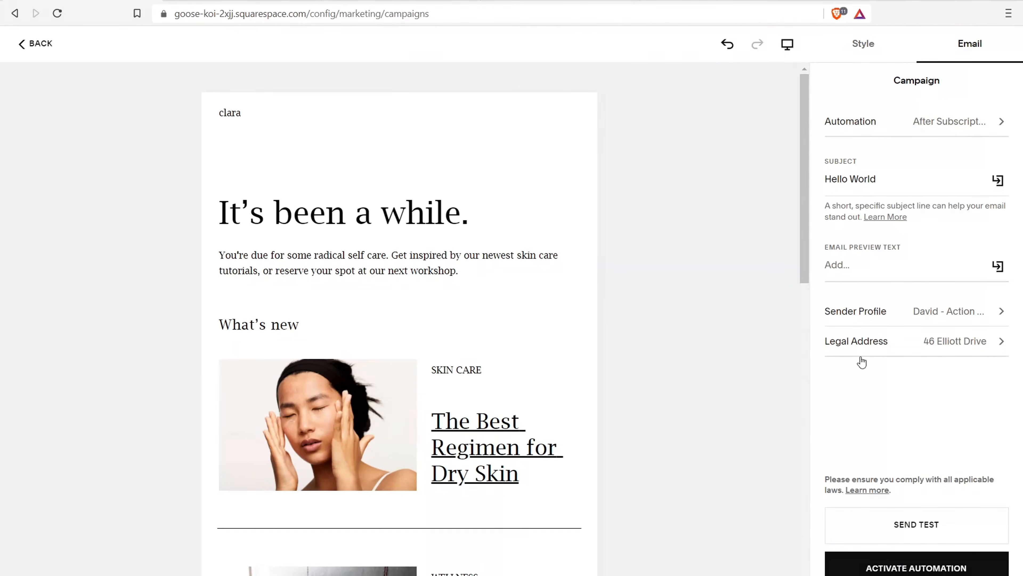
pyautogui.click(912, 566)
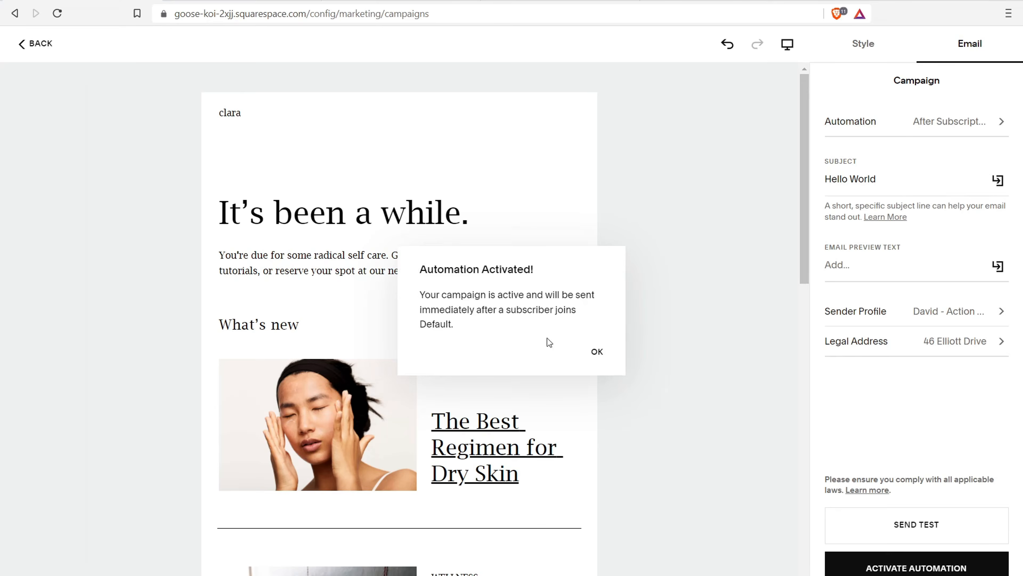
pyautogui.click(597, 355)
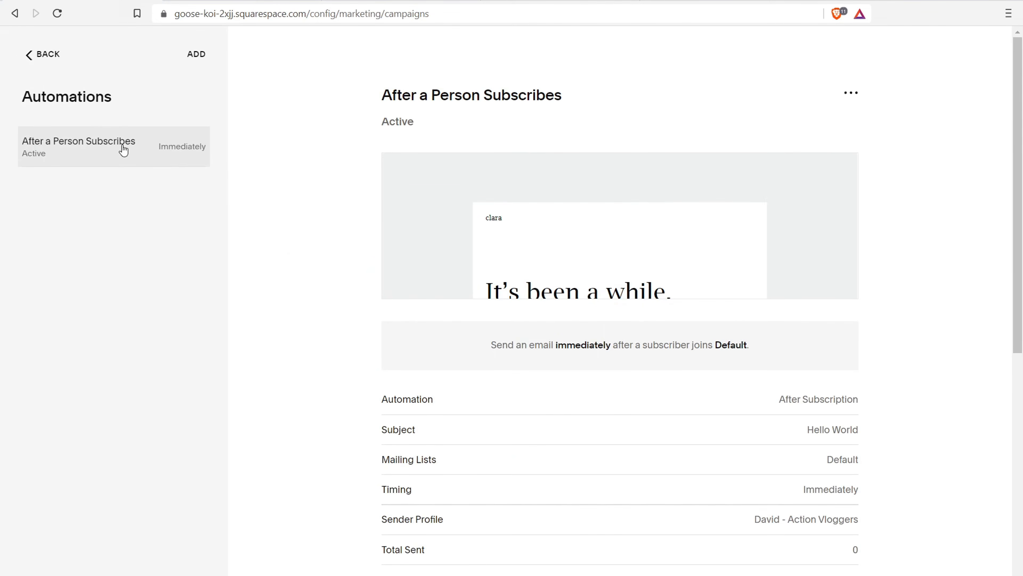
# Add a new Check In with Subscribers automation using its suggested template
pyautogui.click(196, 58)
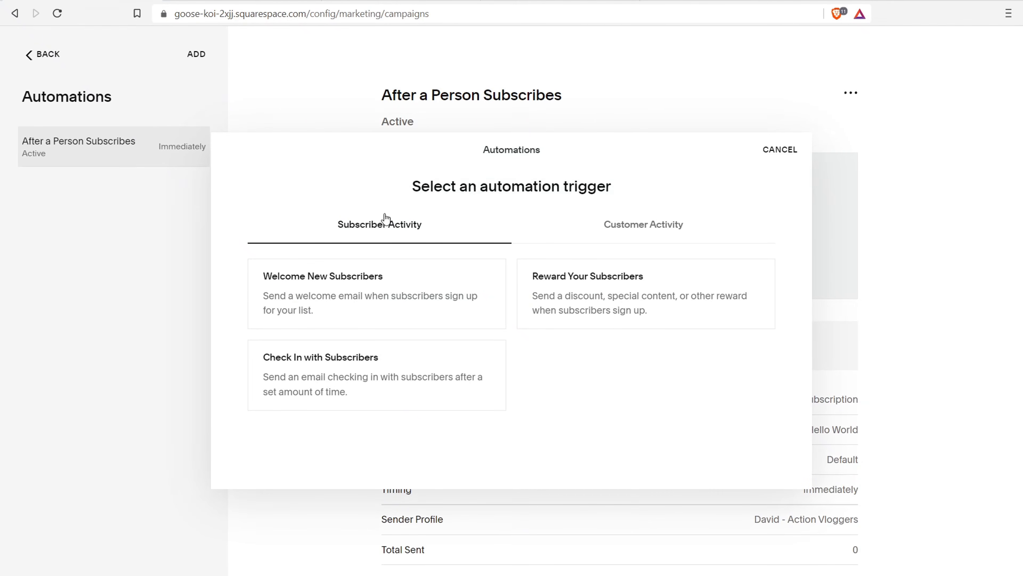
pyautogui.click(386, 376)
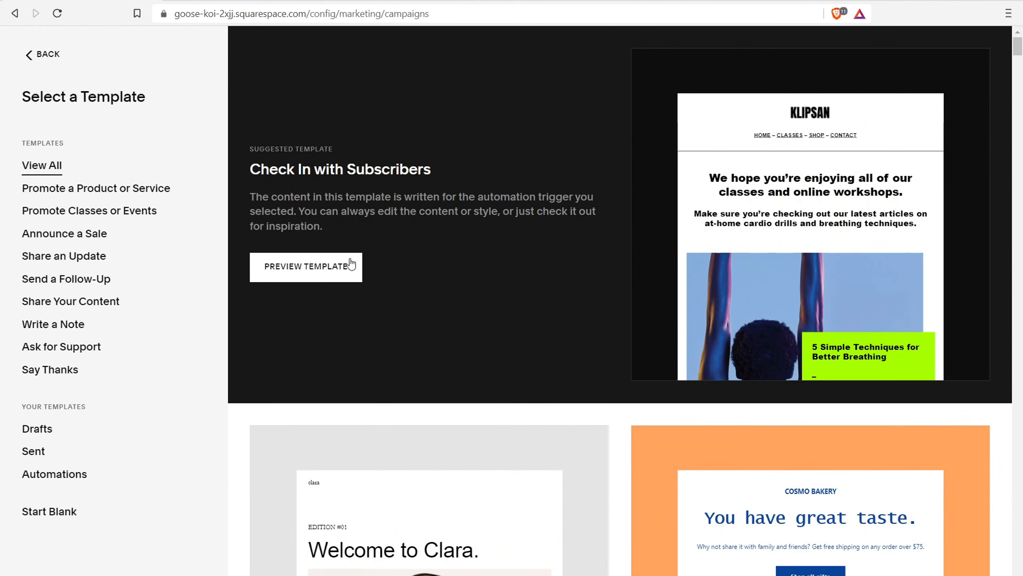
pyautogui.click(308, 259)
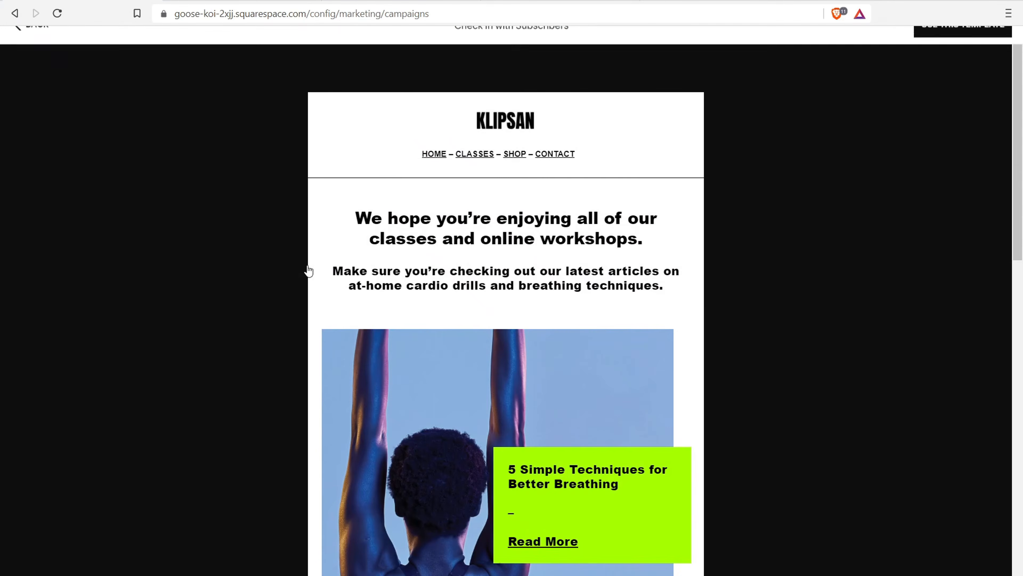
pyautogui.click(950, 48)
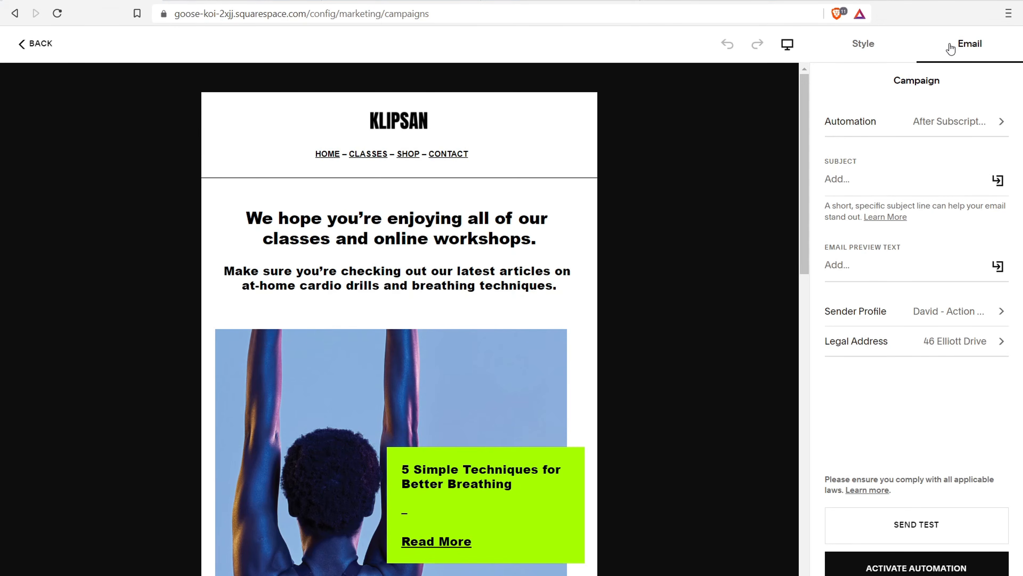
# Change the automation timing from 30 Days Later to 1 Day Later
pyautogui.click(975, 117)
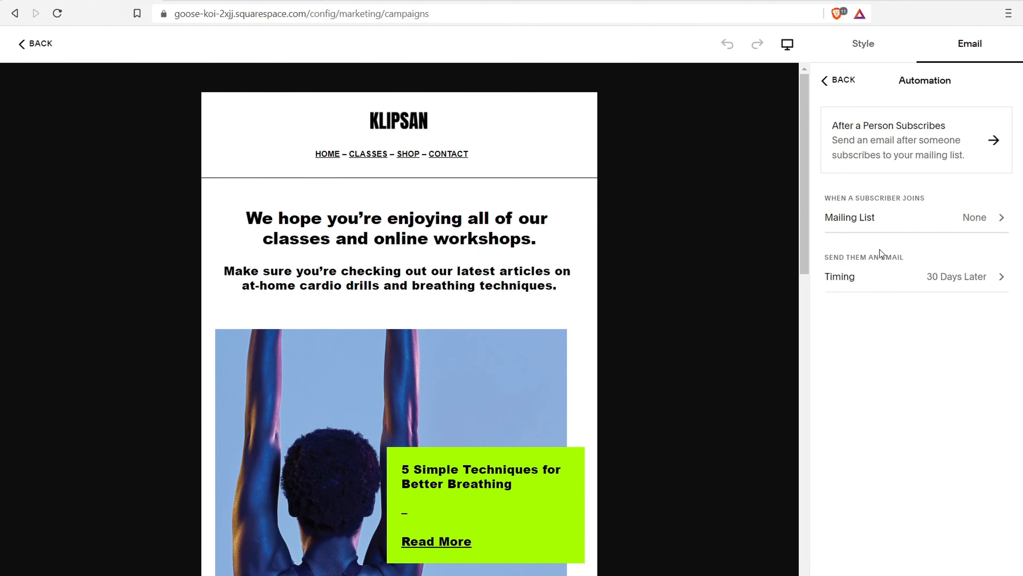
pyautogui.click(953, 277)
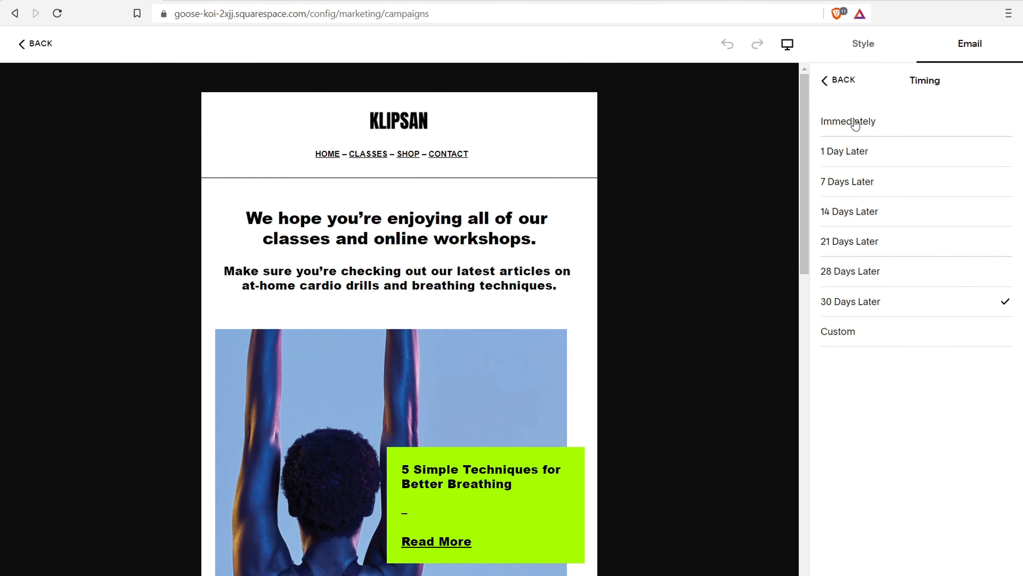
pyautogui.click(841, 160)
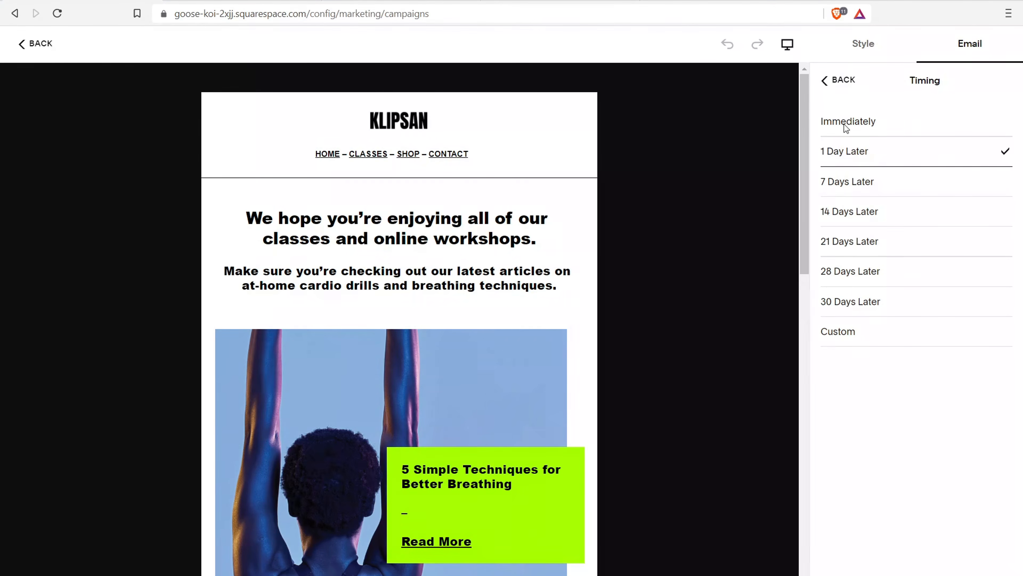
pyautogui.click(842, 79)
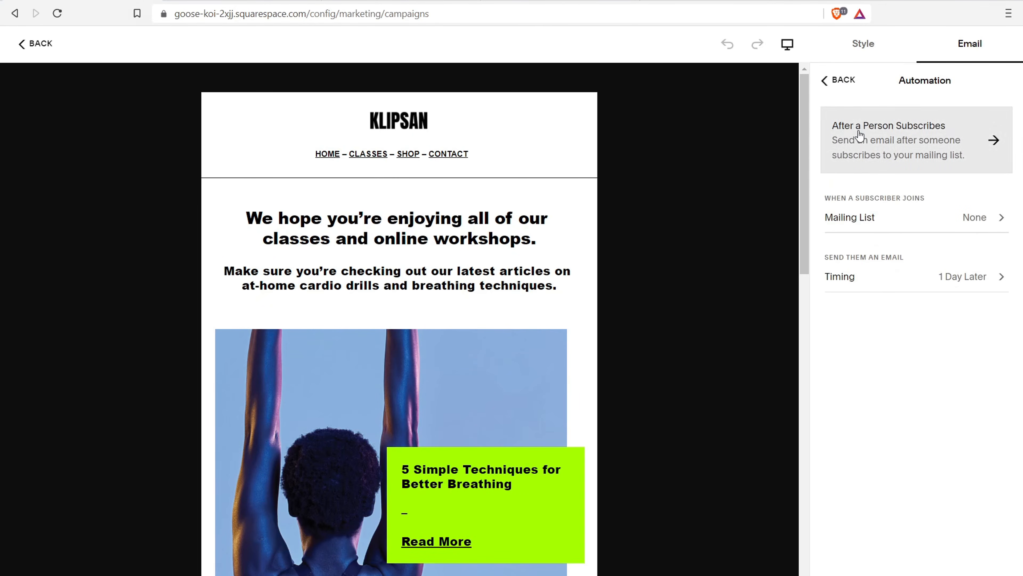
pyautogui.click(856, 46)
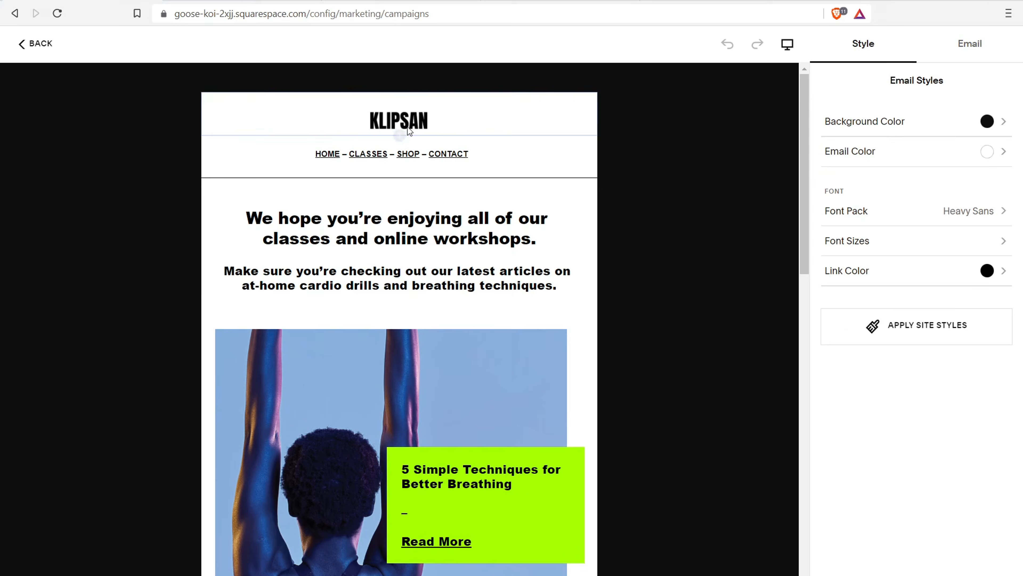
# Enter the subject 'Hello Again' for the check-in email
pyautogui.click(983, 48)
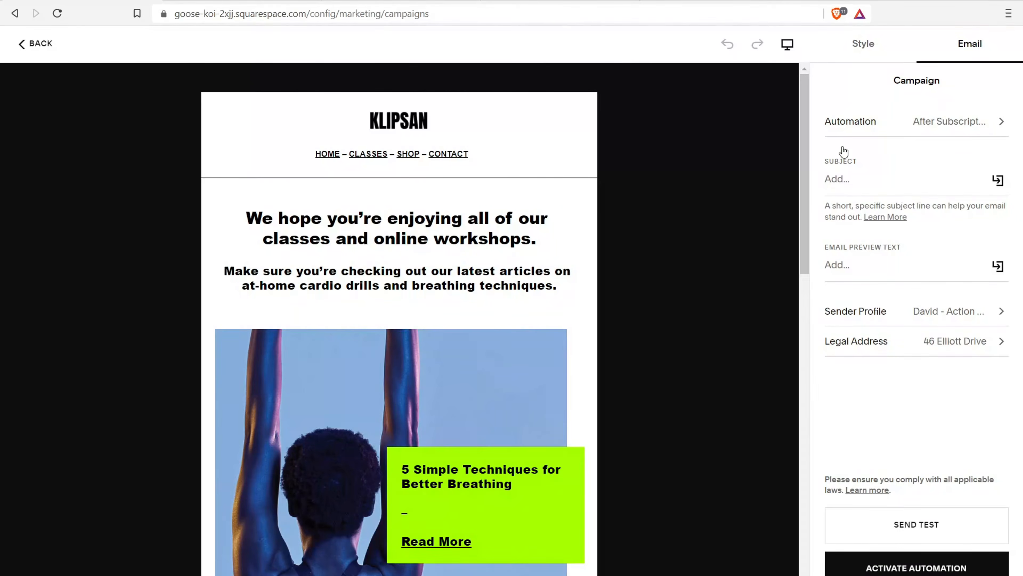
pyautogui.click(844, 181)
pyautogui.write('Hello Again')
pyautogui.click(847, 268)
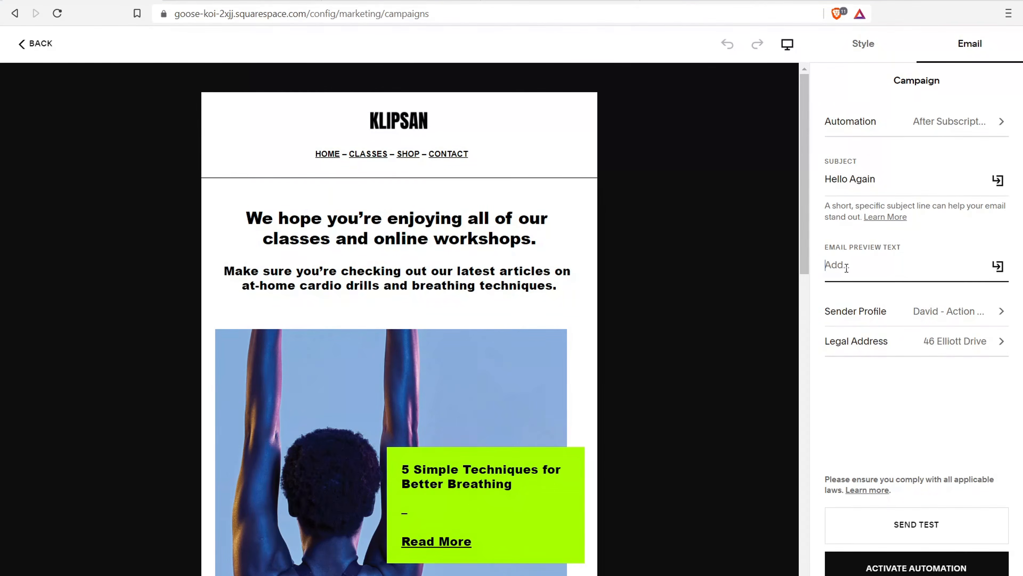
pyautogui.click(895, 566)
# Set the mailing list to Default, activate the check-in automation, and return to Email Campaigns
pyautogui.click(848, 133)
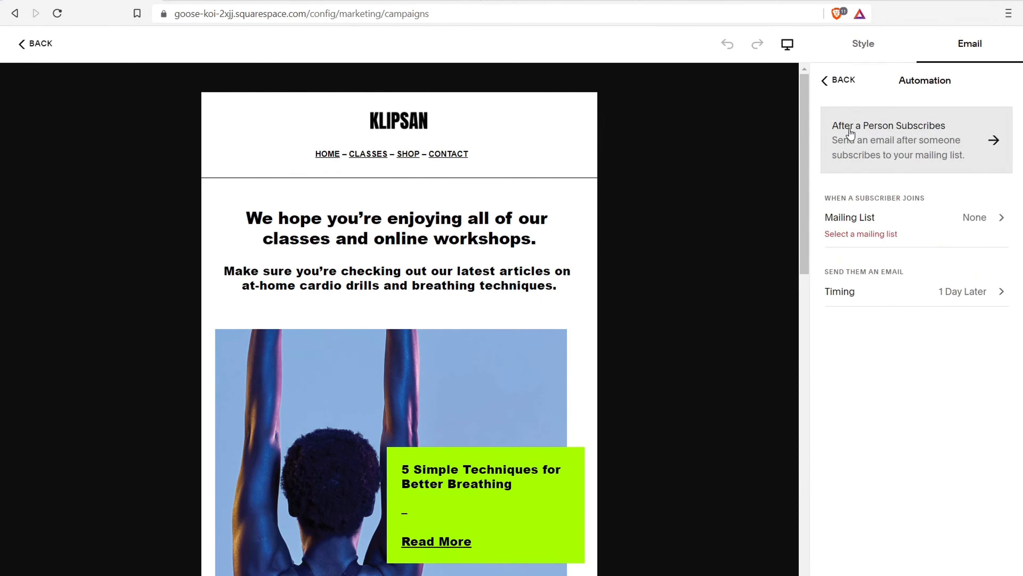
pyautogui.click(937, 237)
pyautogui.click(871, 125)
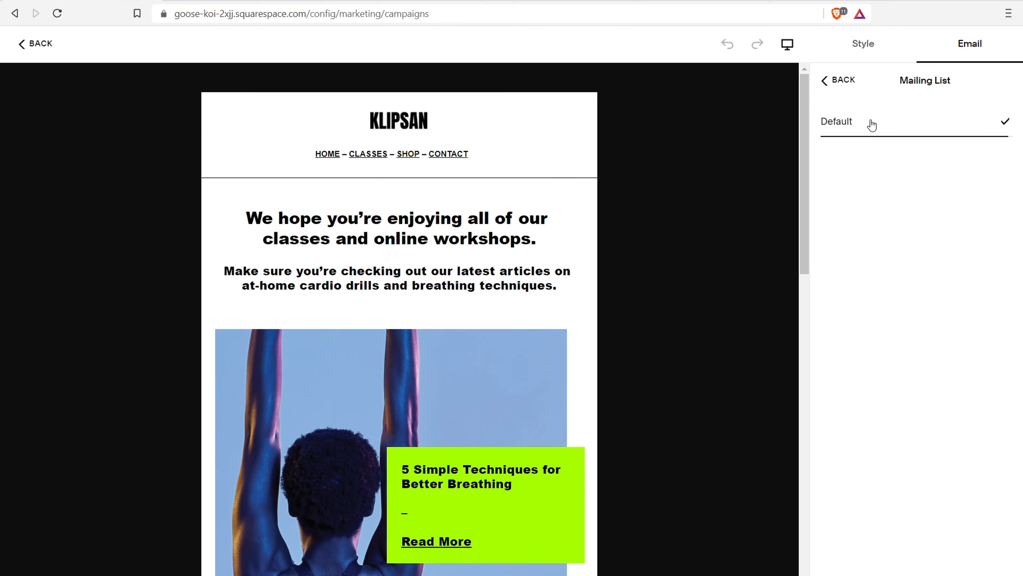
pyautogui.click(841, 80)
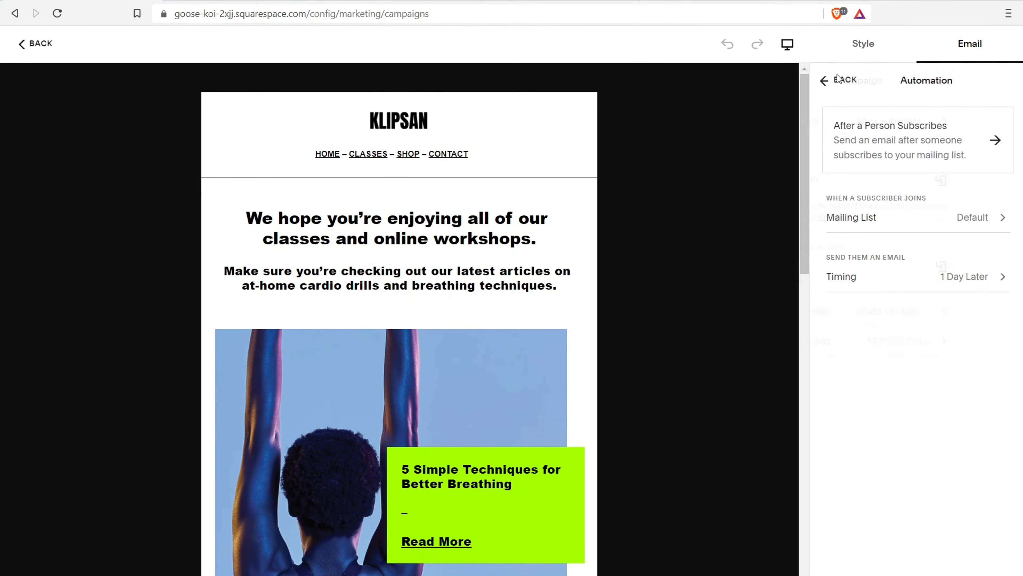
pyautogui.click(838, 80)
pyautogui.click(902, 571)
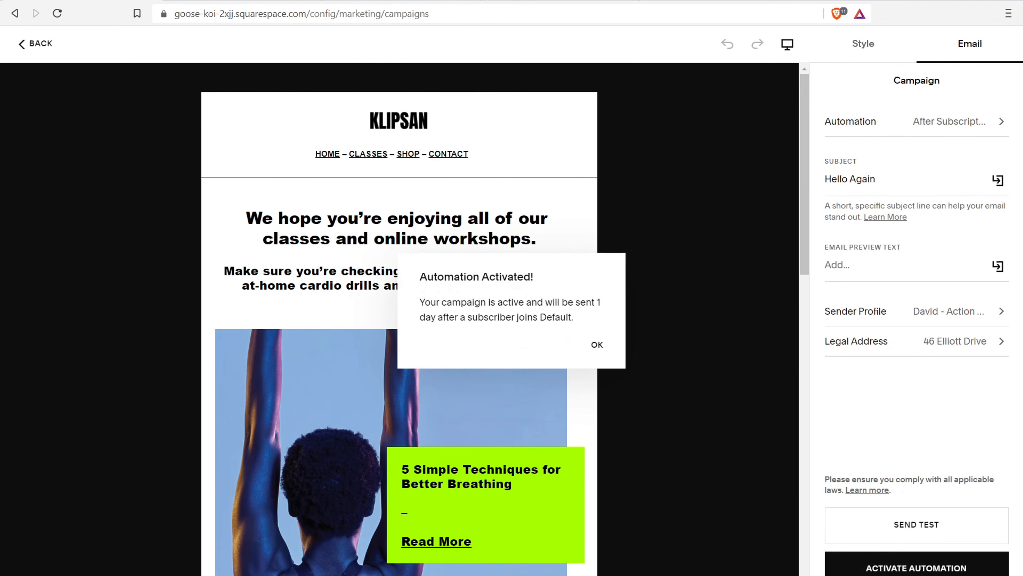
pyautogui.click(597, 346)
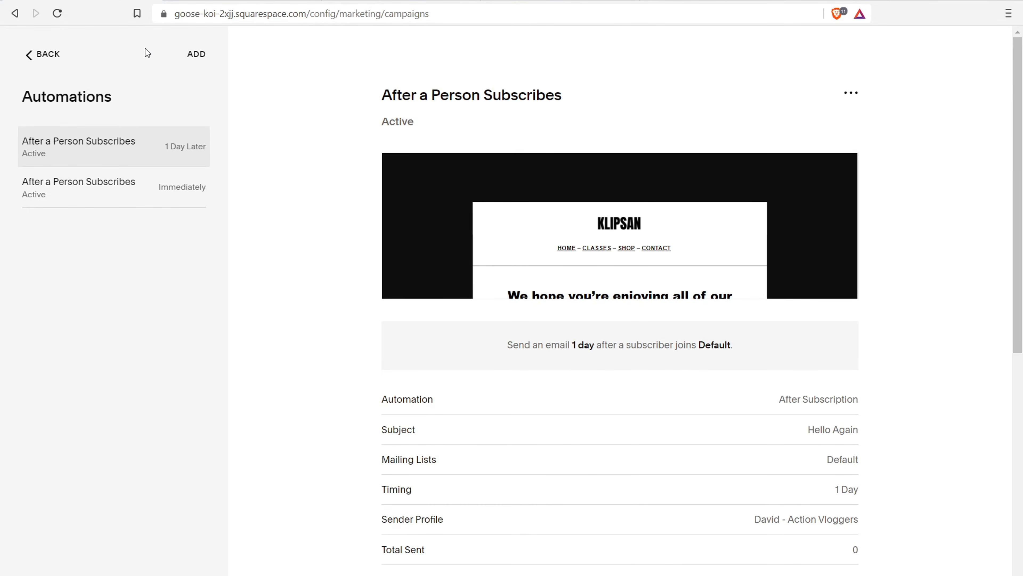
pyautogui.click(58, 62)
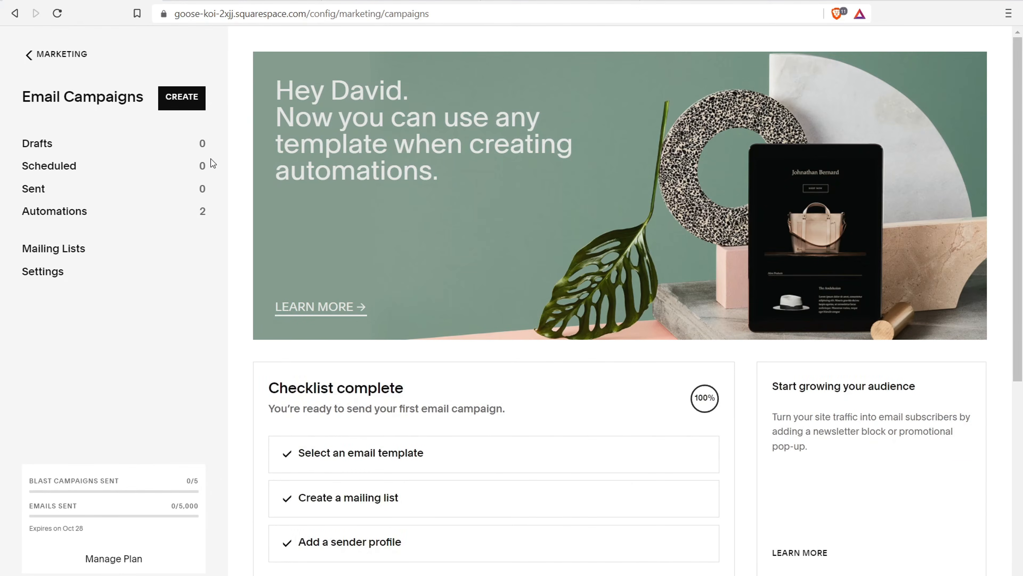
# Create a new Blast email campaign to reach the template selection page
pyautogui.click(185, 102)
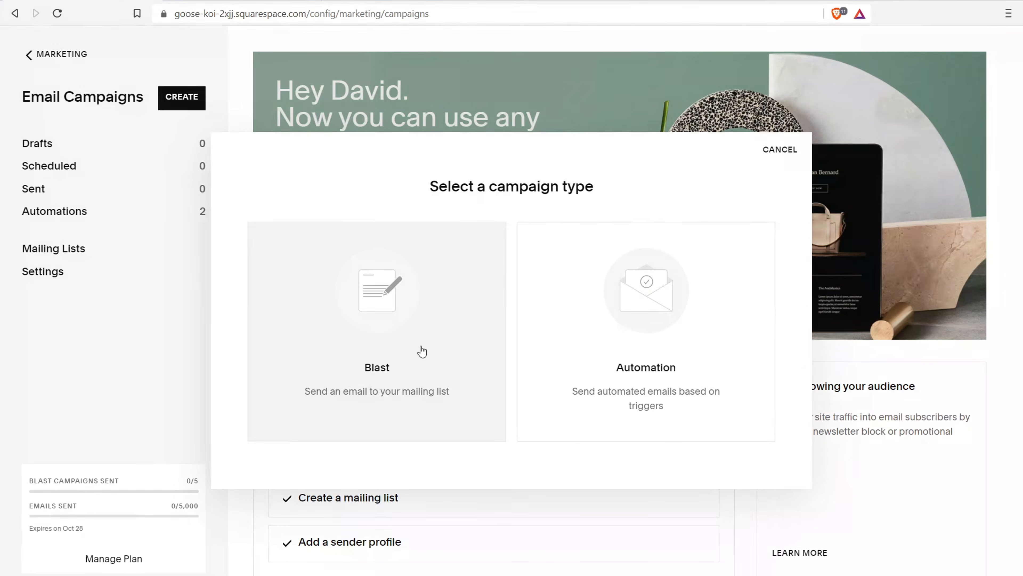
pyautogui.click(407, 350)
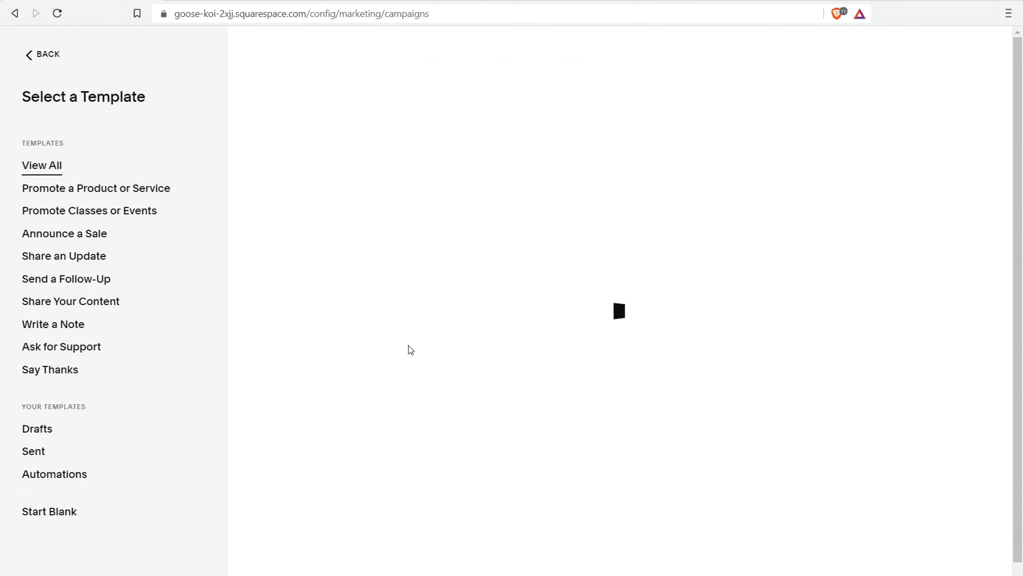
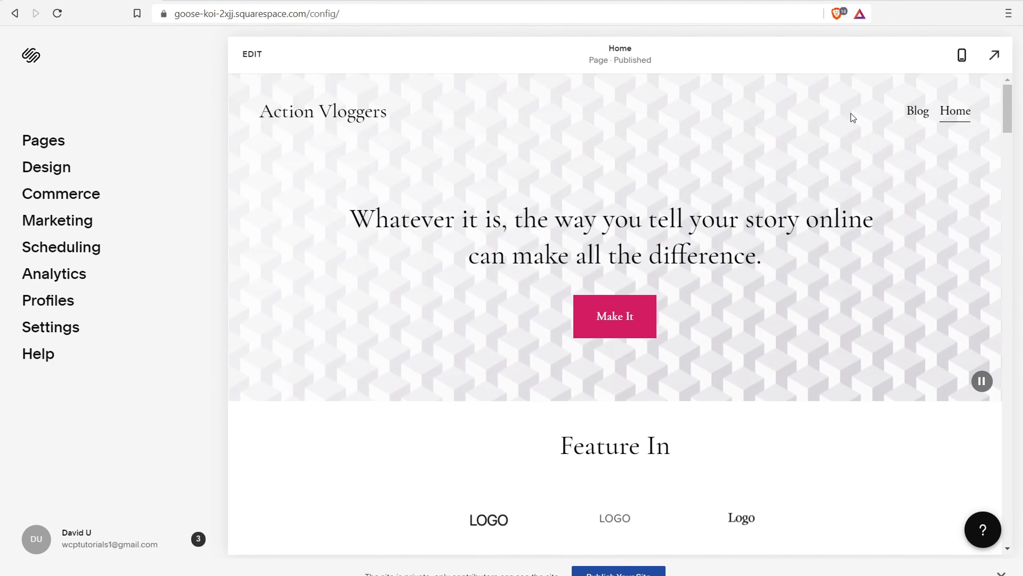
# Add a Store page from the Store 1 layout to Main Navigation and rename it 'Store'
pyautogui.click(41, 141)
pyautogui.click(21, 53)
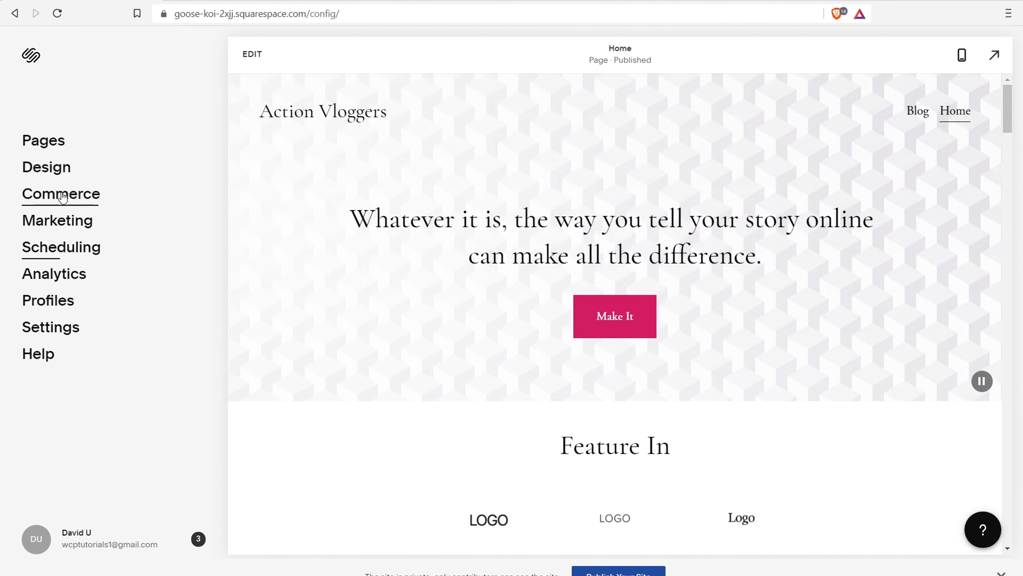
pyautogui.click(47, 142)
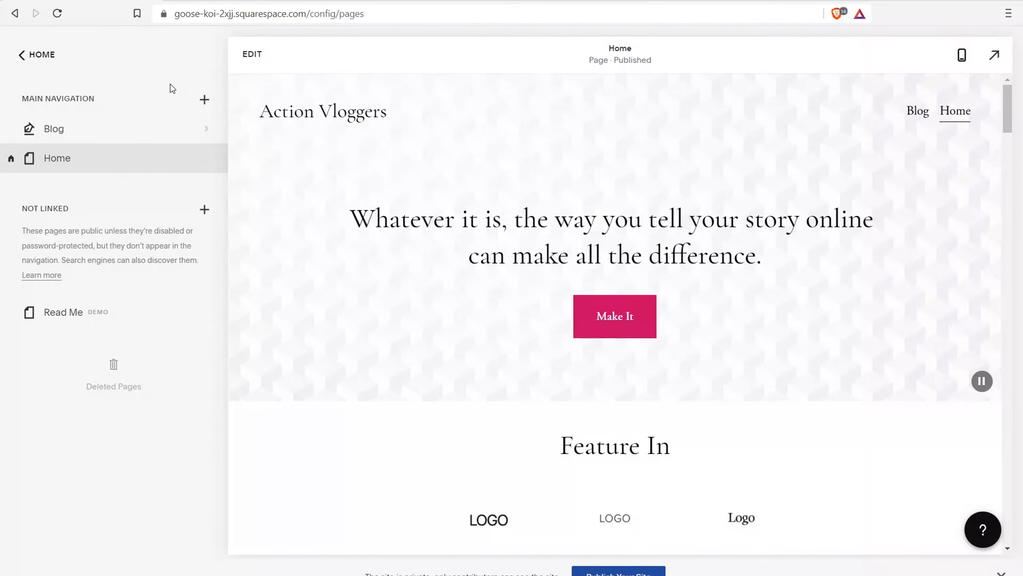
pyautogui.click(206, 100)
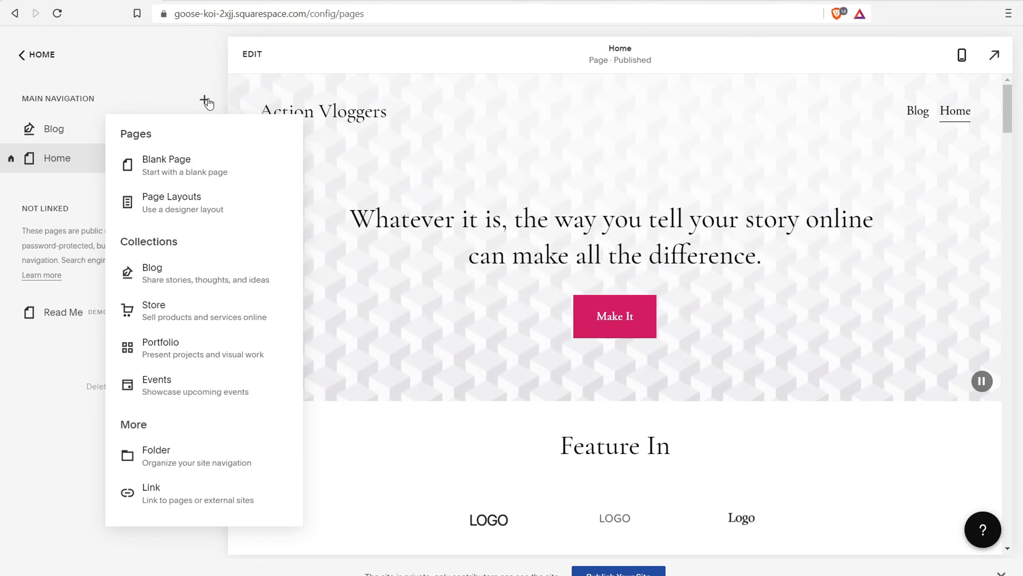
pyautogui.click(199, 314)
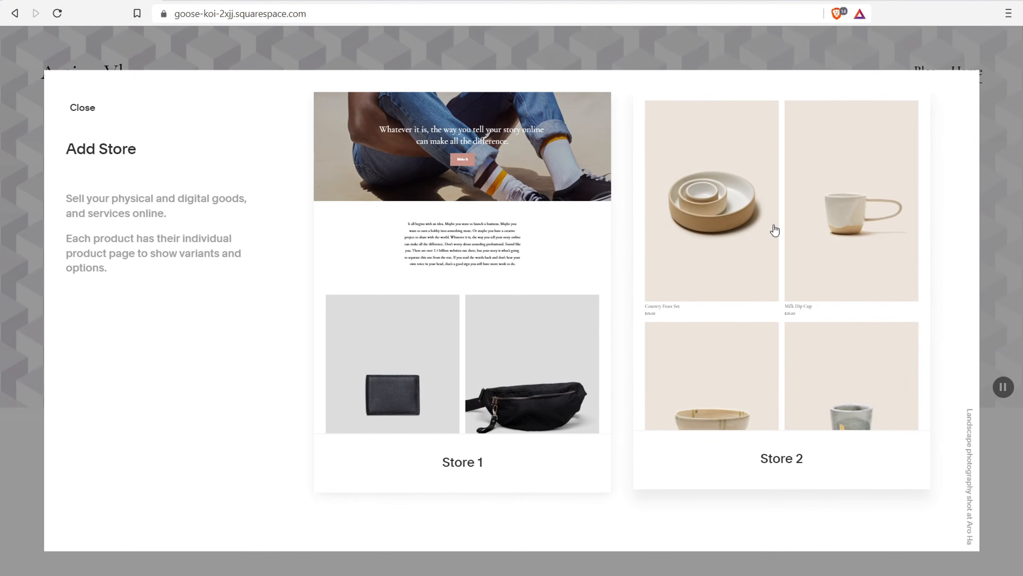
pyautogui.click(479, 254)
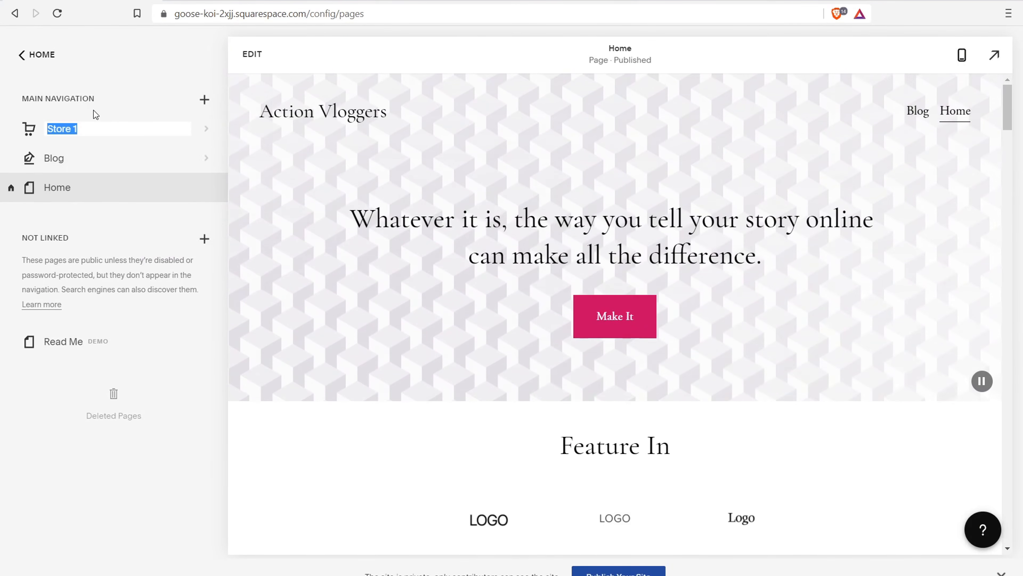
pyautogui.click(104, 132)
pyautogui.press('BackSpace')
pyautogui.press('BackSpace')
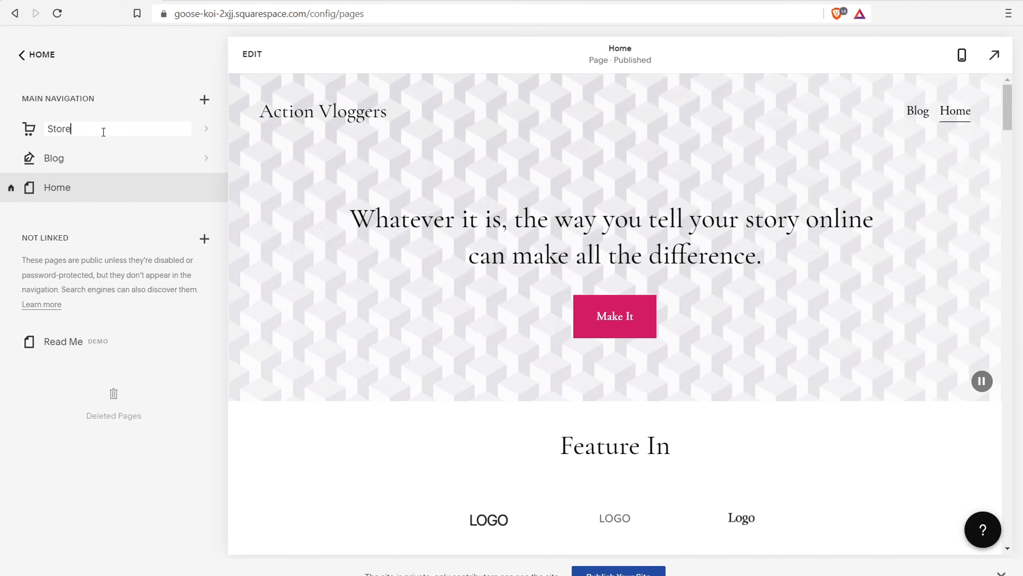
pyautogui.click(109, 92)
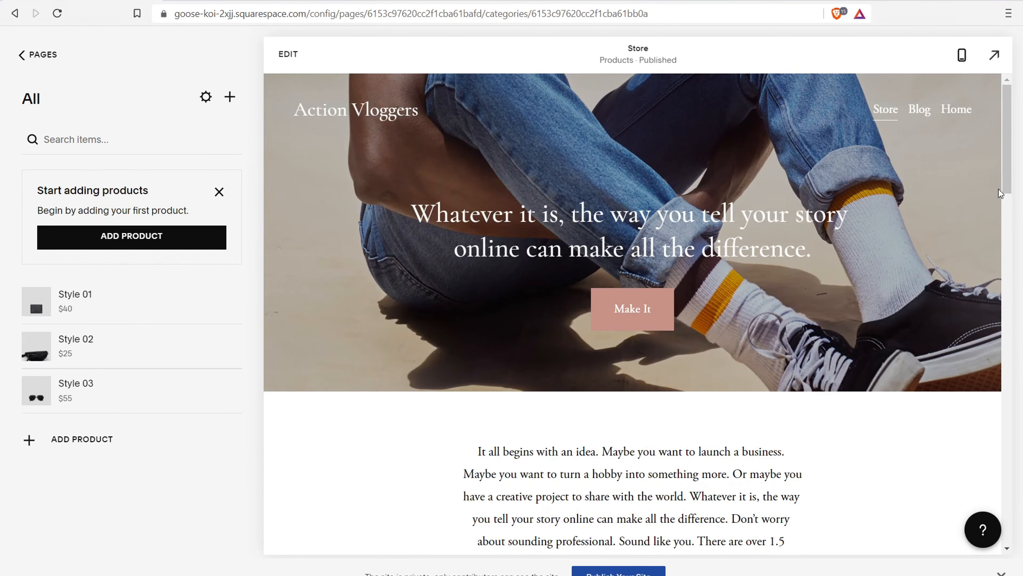
# Start adding a product to the Store and choose to create a digital product
pyautogui.moveTo(1001, 196); pyautogui.dragTo(998, 152)
pyautogui.click(125, 244)
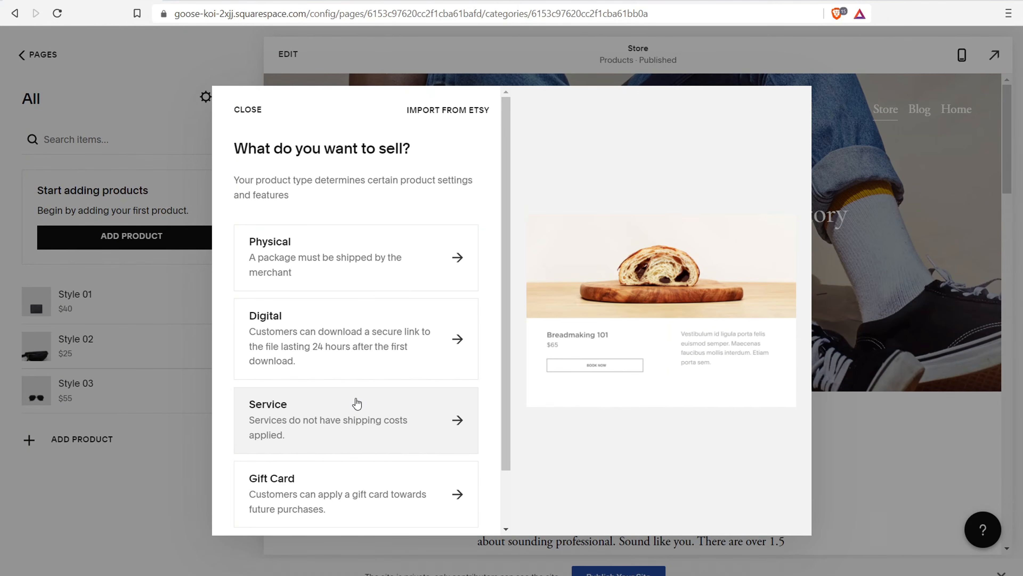
pyautogui.scroll(-2, 357, 403)
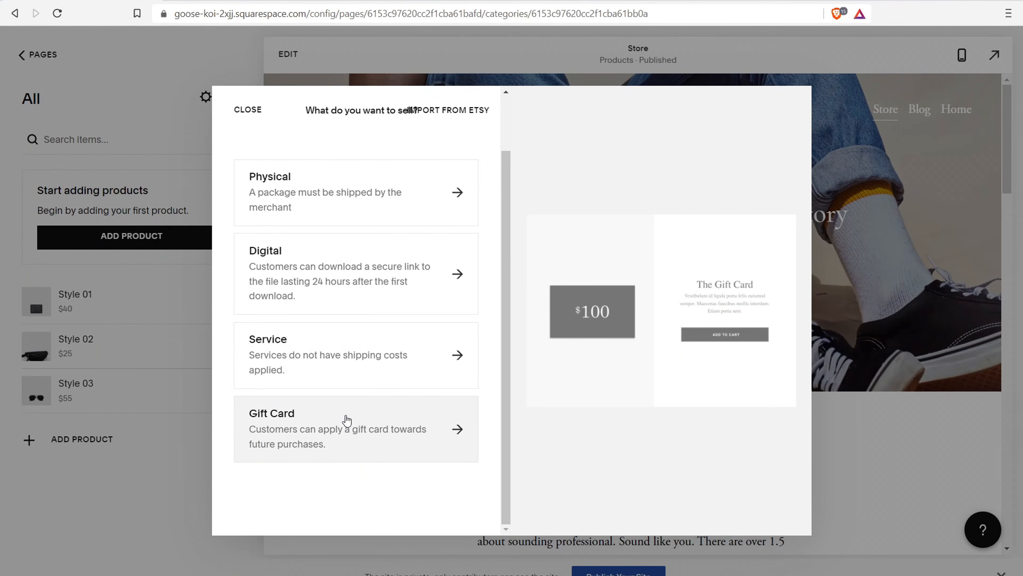
pyautogui.scroll(2, 423, 433)
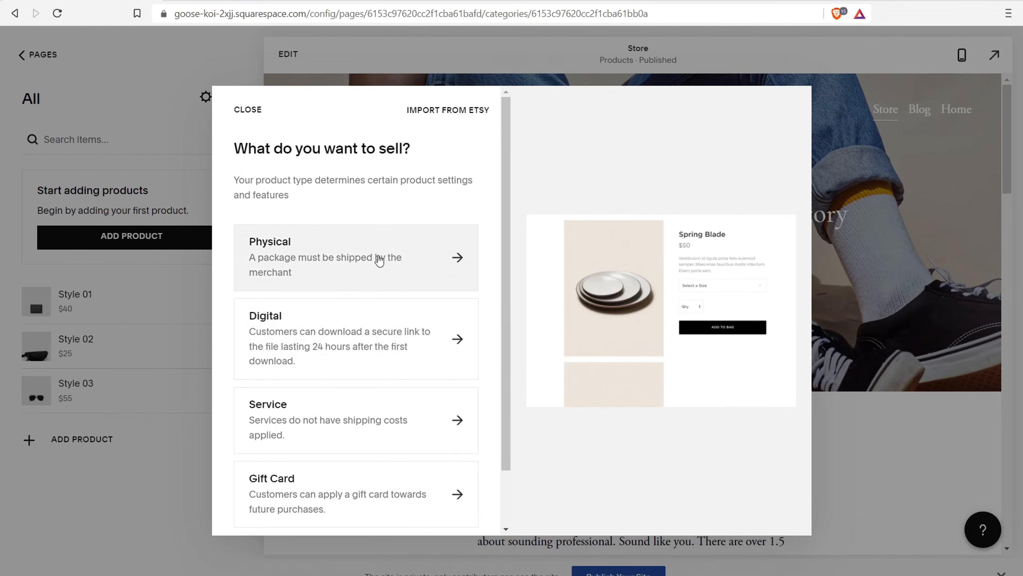
pyautogui.click(359, 329)
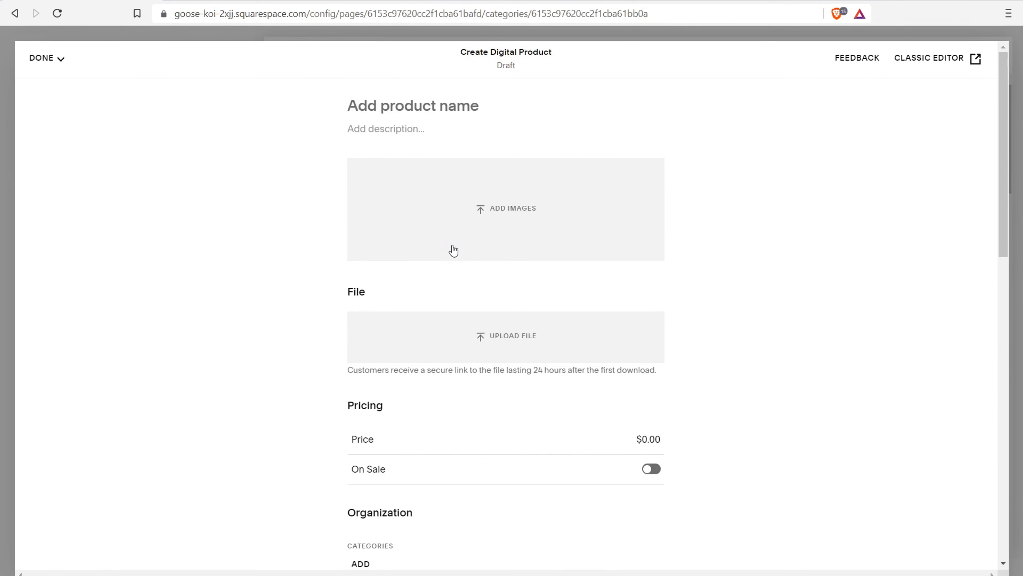
# Look through the digital product editor, including its social sharing settings
pyautogui.scroll(-9, 453, 250)
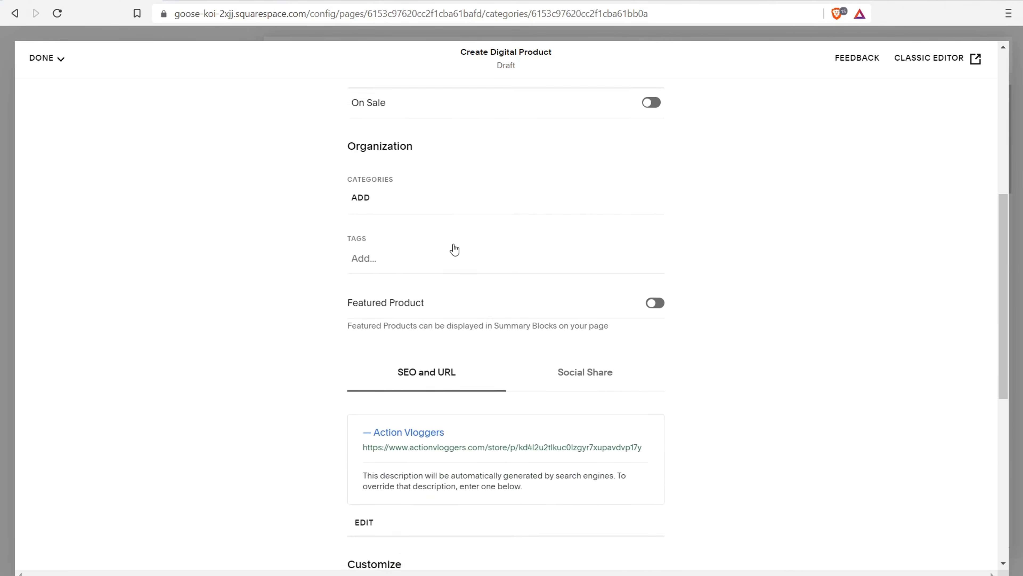
pyautogui.scroll(-4, 454, 250)
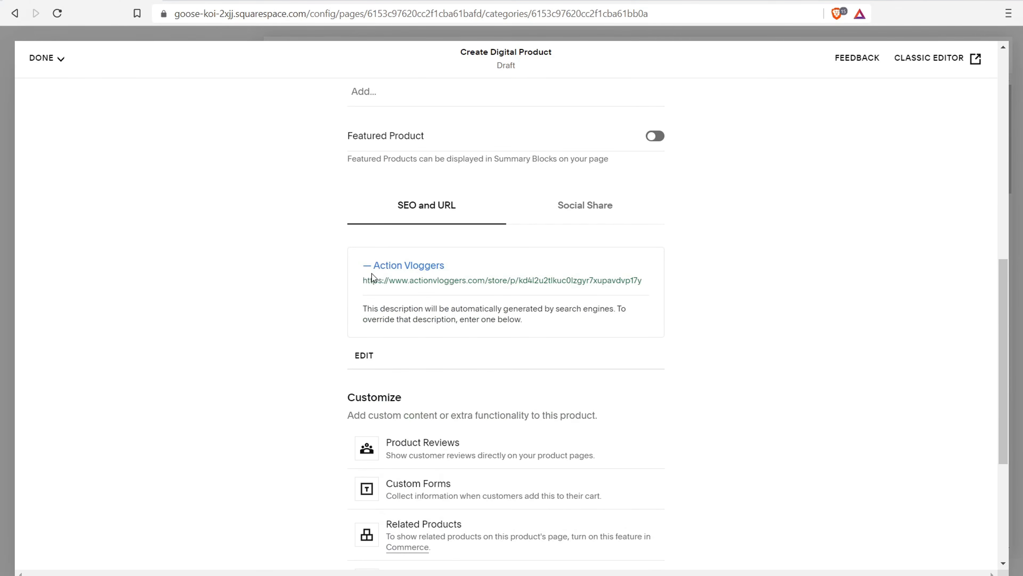
pyautogui.click(598, 219)
pyautogui.scroll(-5, 451, 197)
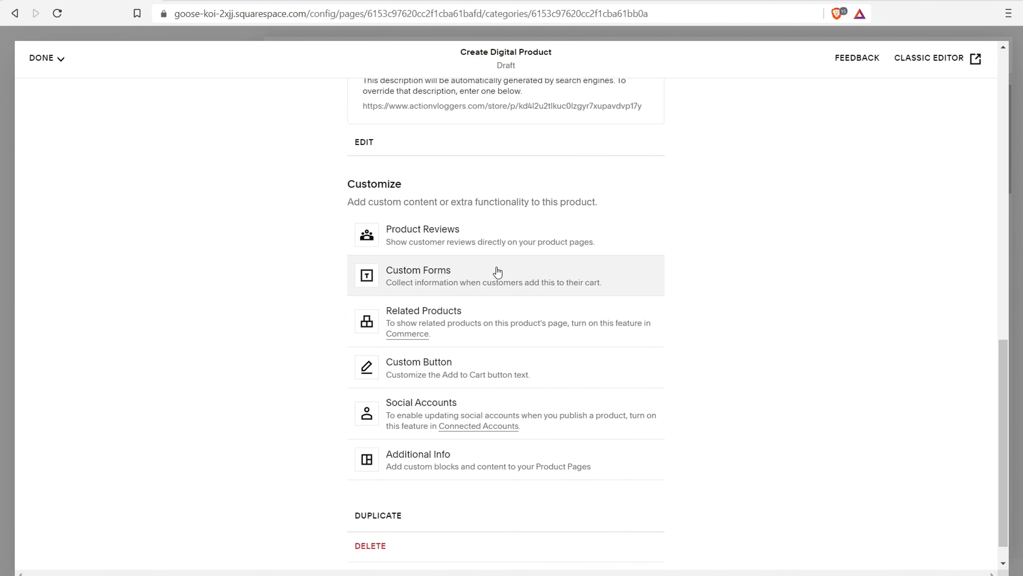
pyautogui.scroll(-1, 498, 272)
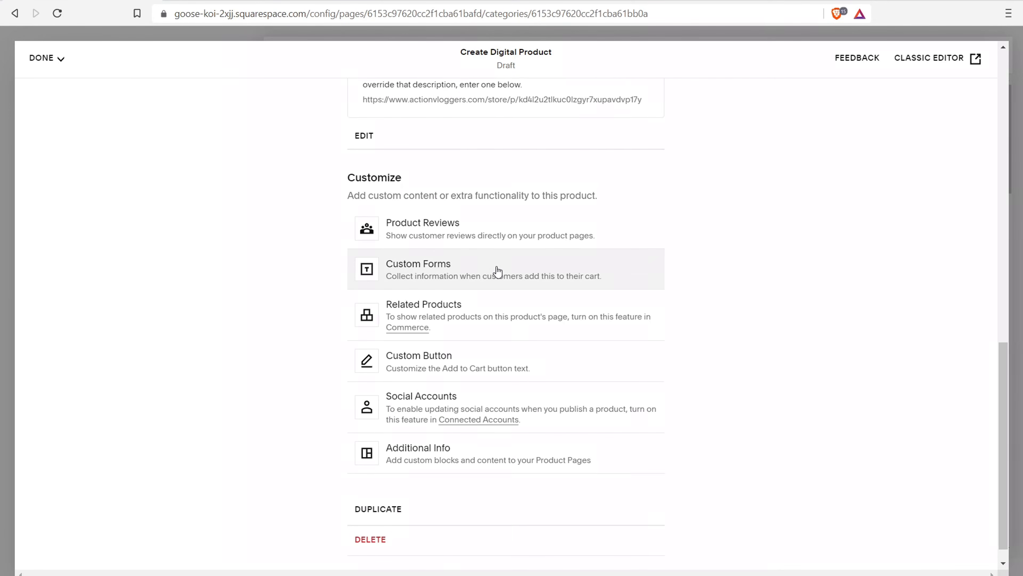
pyautogui.scroll(12, 493, 226)
pyautogui.scroll(6, 490, 223)
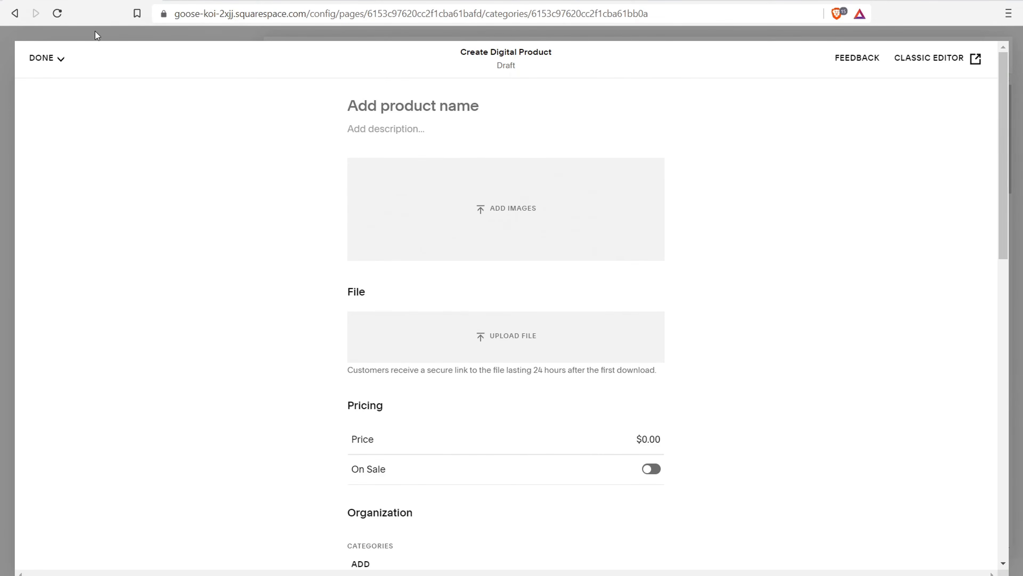
# Try Save and Publish, dismiss the 'Cannot Save Product' warning, and close the editor
pyautogui.click(56, 58)
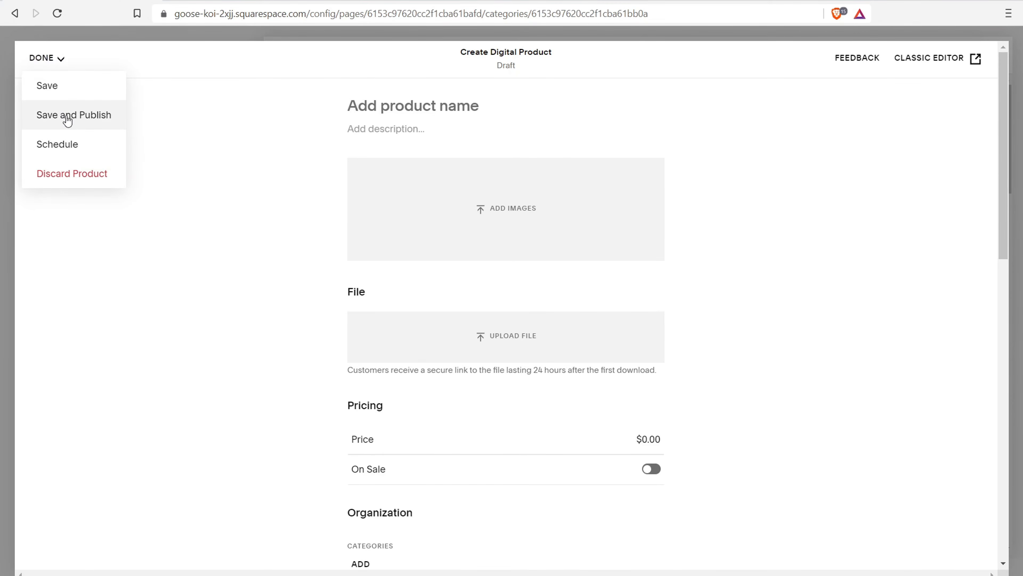
pyautogui.click(47, 87)
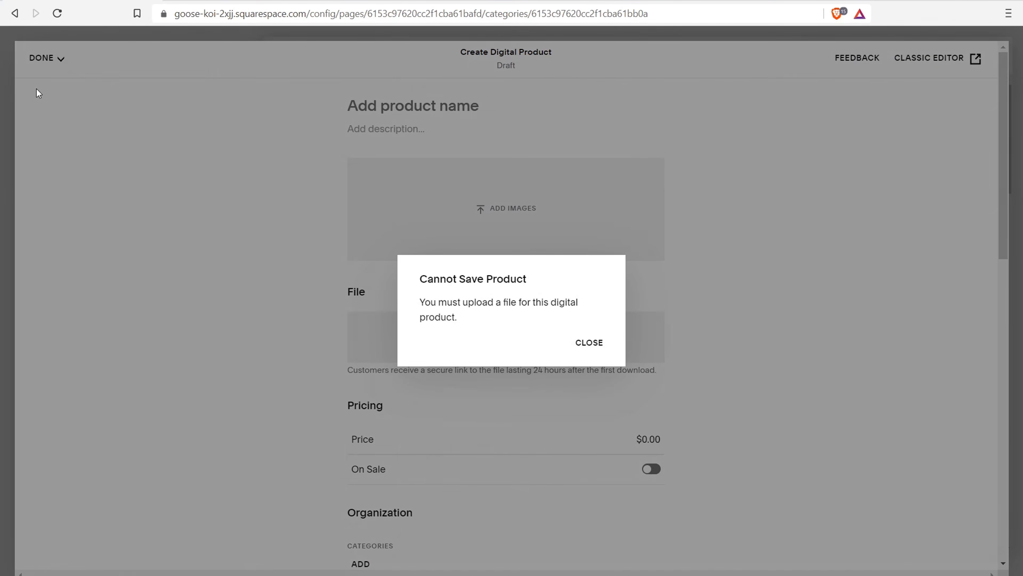
pyautogui.click(592, 342)
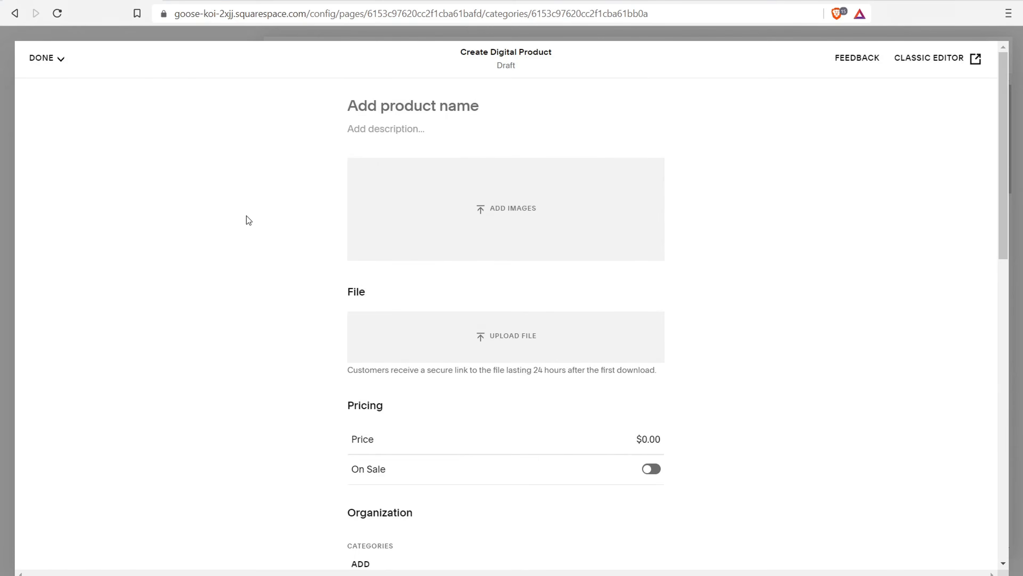
pyautogui.click(8, 75)
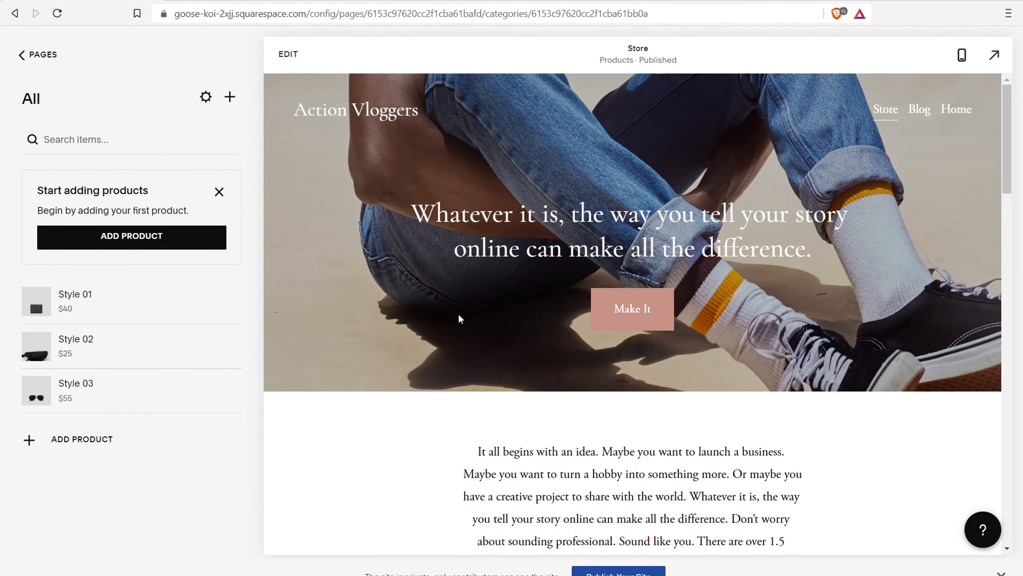
pyautogui.moveTo(1007, 151); pyautogui.dragTo(1012, 208)
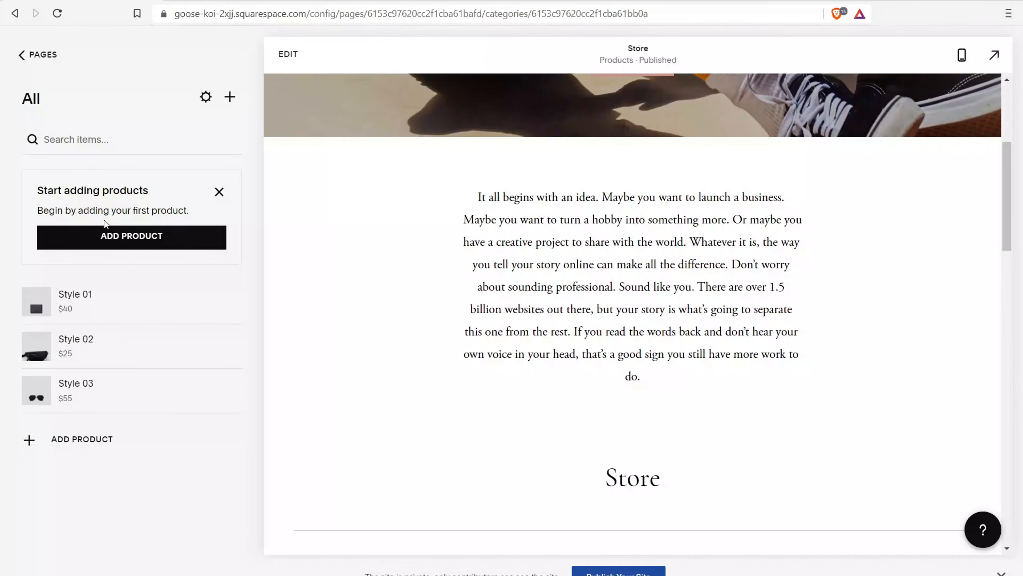
pyautogui.click(114, 236)
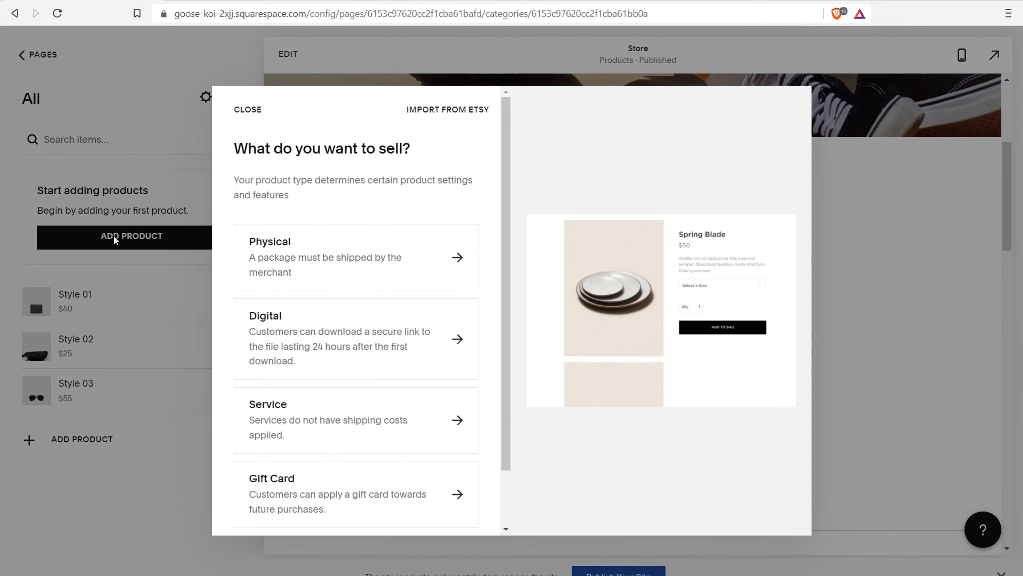
pyautogui.click(398, 239)
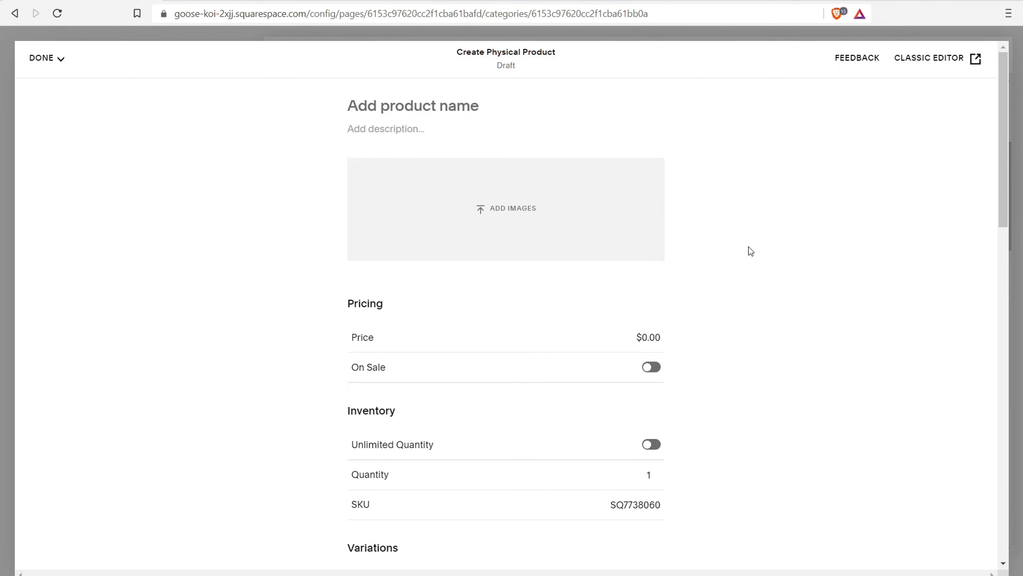
pyautogui.moveTo(1014, 136); pyautogui.dragTo(979, 243)
pyautogui.scroll(3, 380, 309)
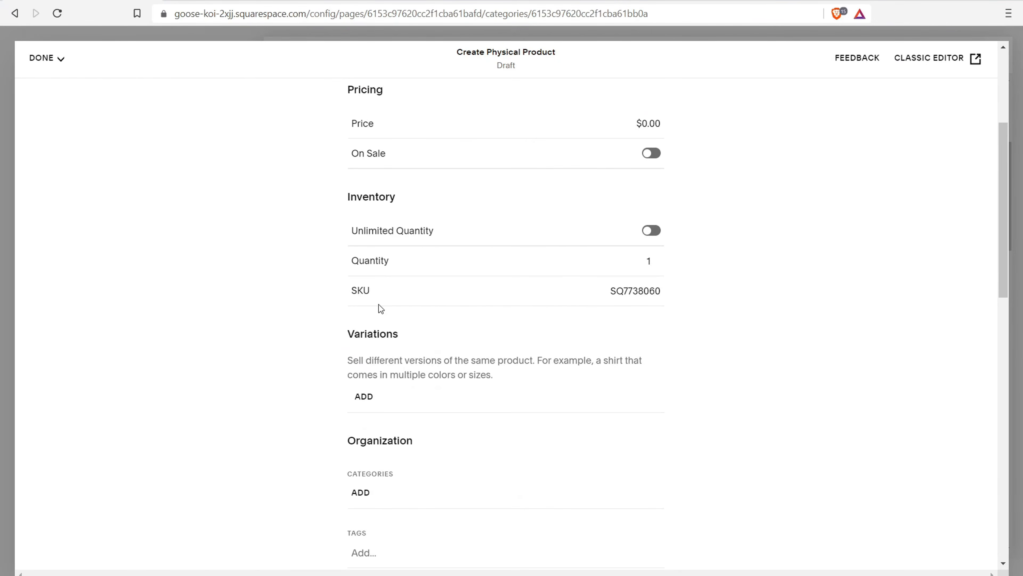
pyautogui.moveTo(615, 290); pyautogui.dragTo(696, 290)
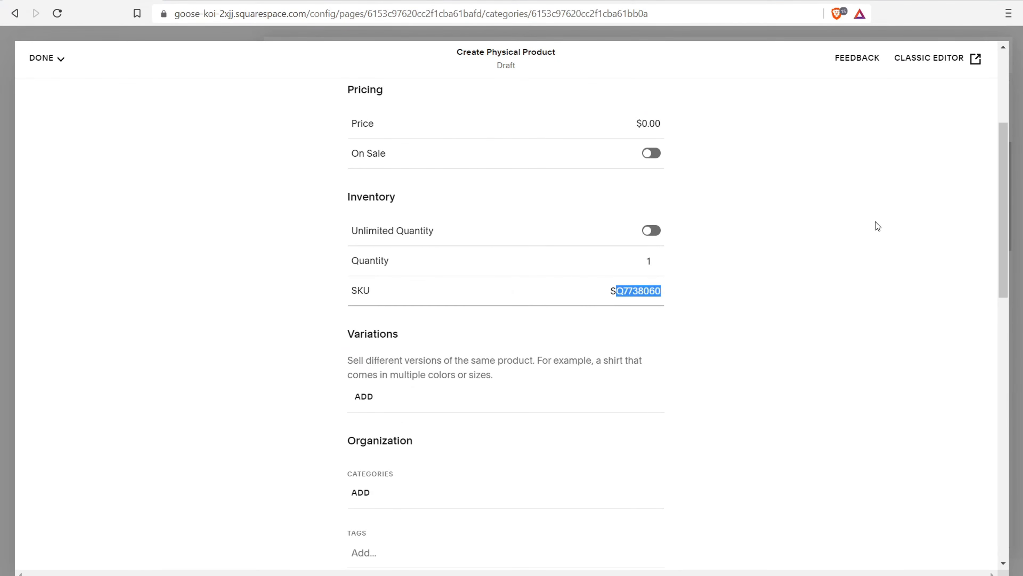
pyautogui.click(7, 65)
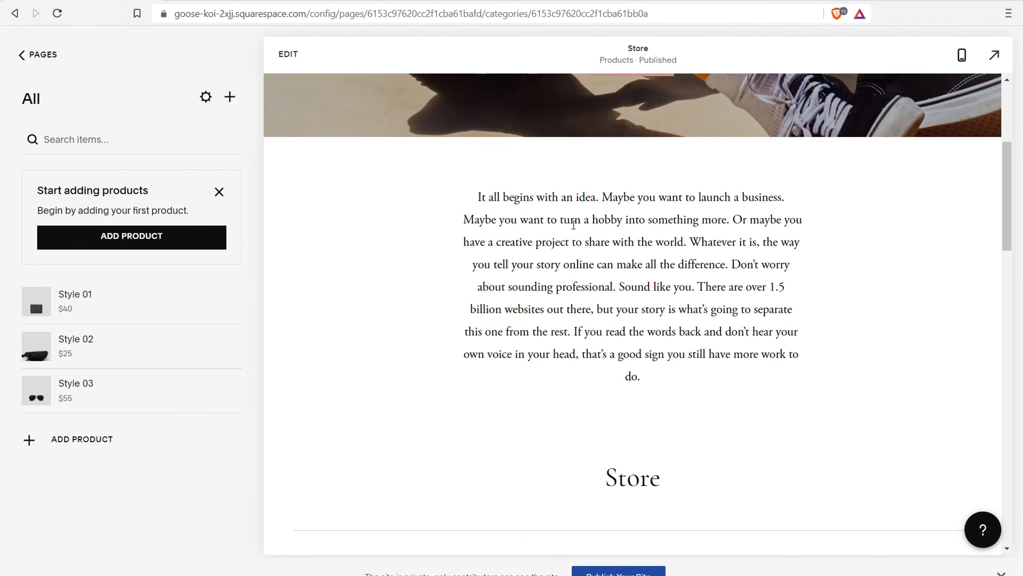
# Go back to the dashboard, open Commerce, and start adding a way to get paid
pyautogui.scroll(6, 585, 263)
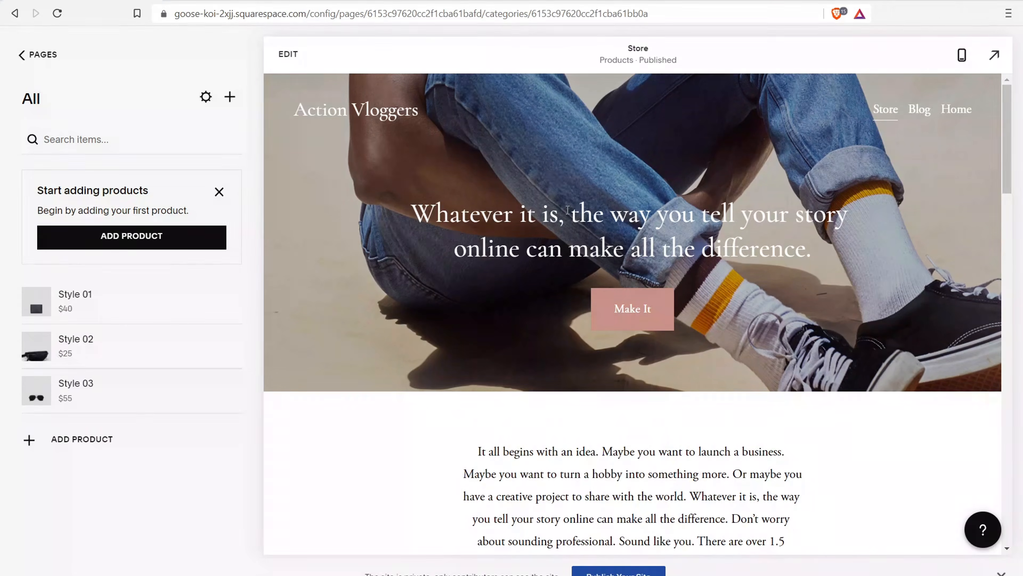
pyautogui.click(41, 57)
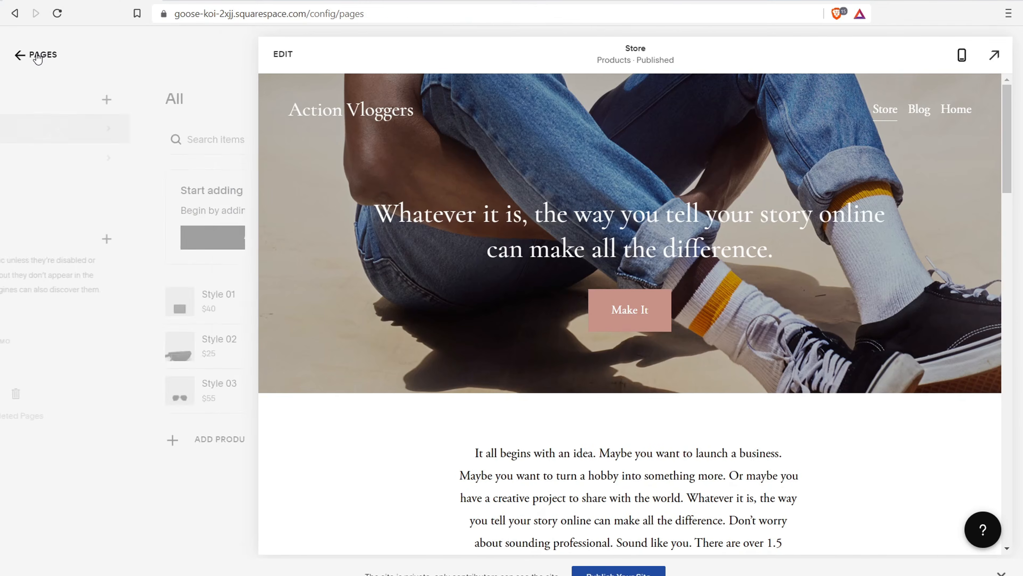
pyautogui.click(38, 56)
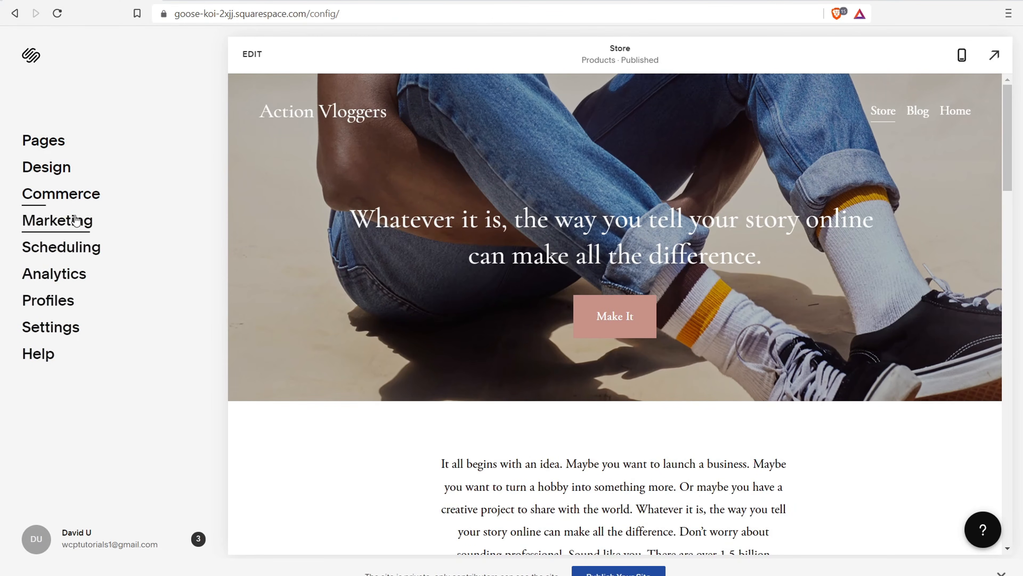
pyautogui.click(70, 195)
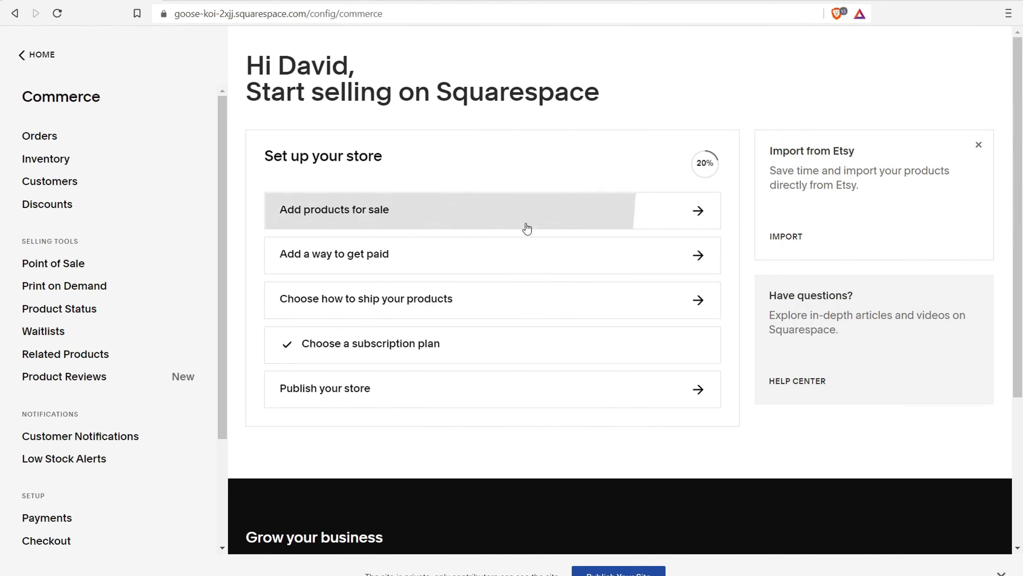
pyautogui.click(477, 253)
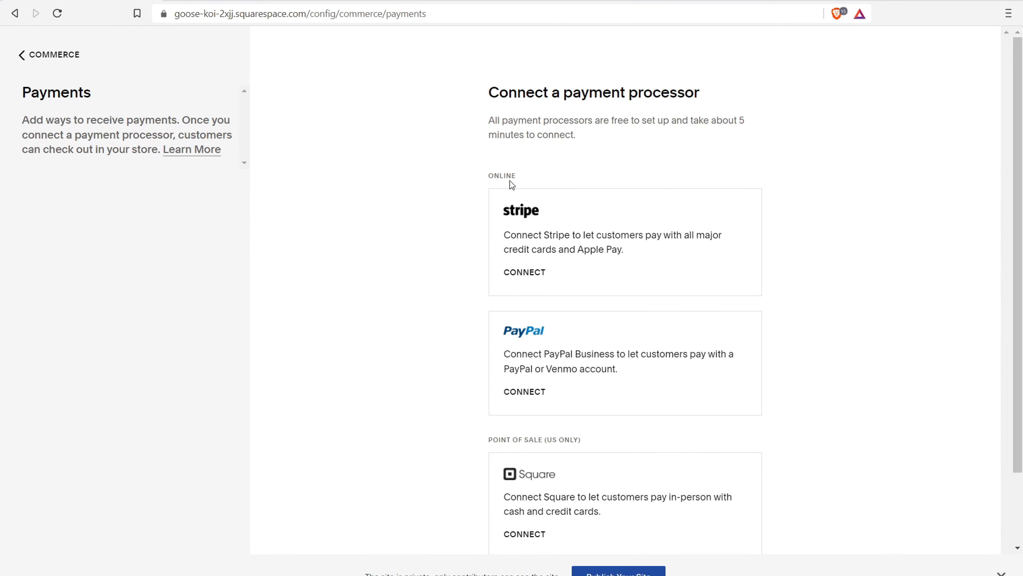
# Scan the Stripe, PayPal and Square payment options, then return to the Commerce overview
pyautogui.scroll(-2, 509, 186)
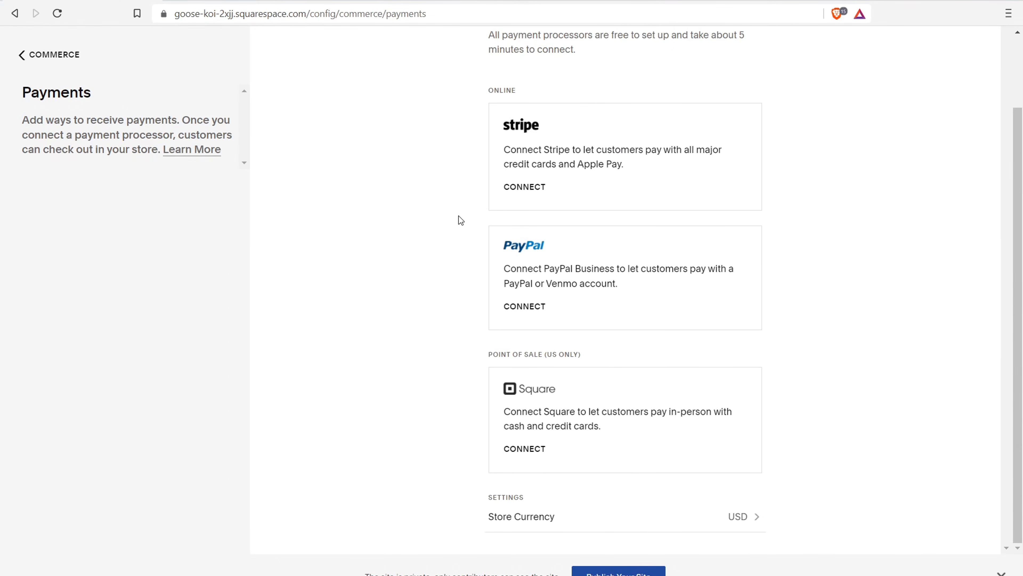
pyautogui.scroll(2, 458, 217)
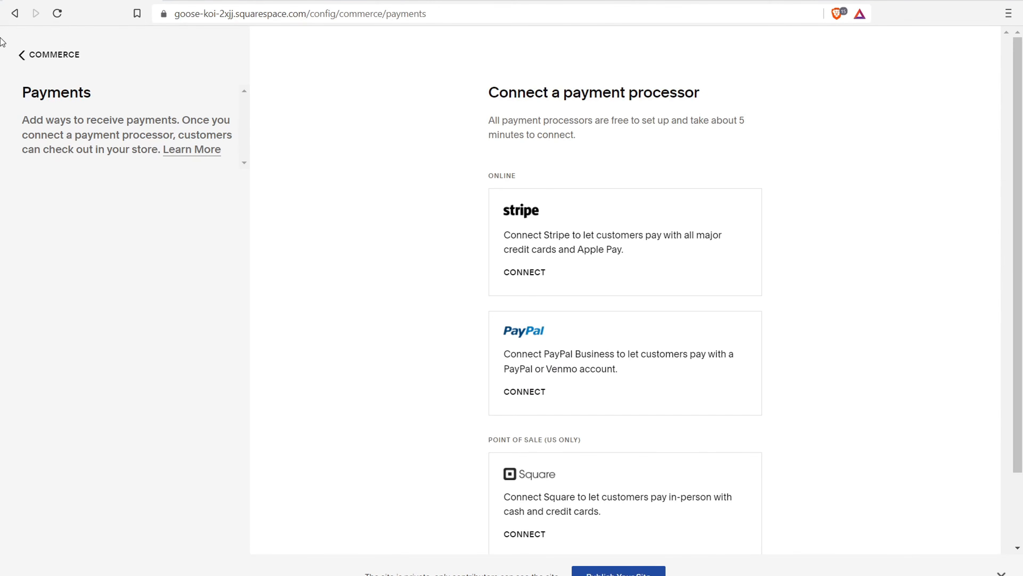
pyautogui.click(42, 55)
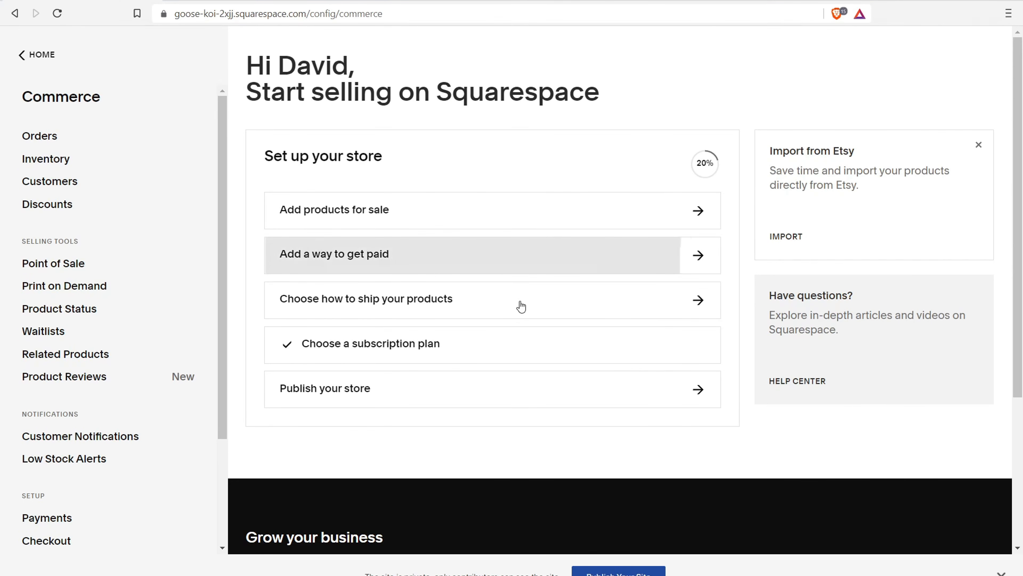
pyautogui.click(501, 299)
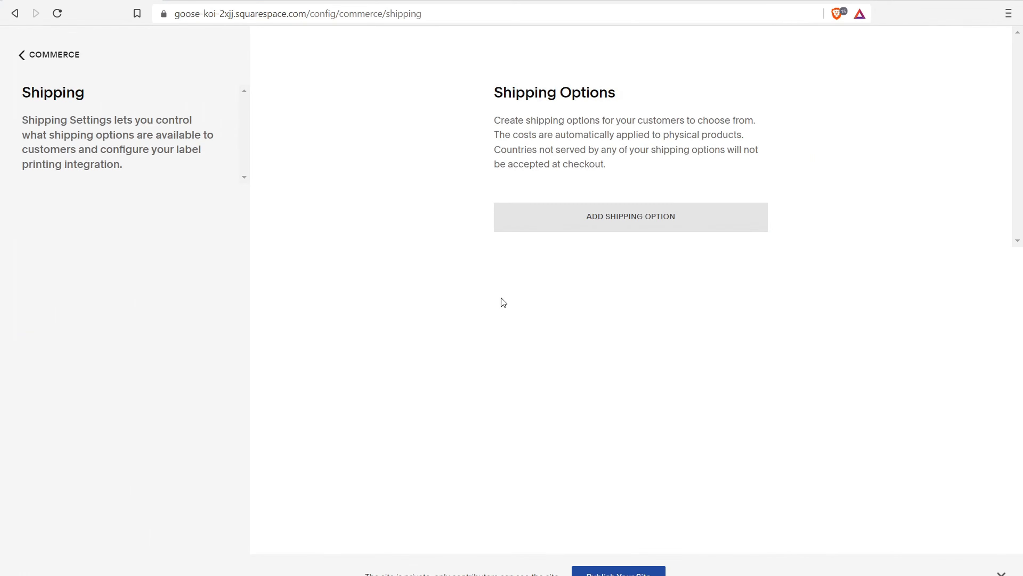
pyautogui.click(662, 226)
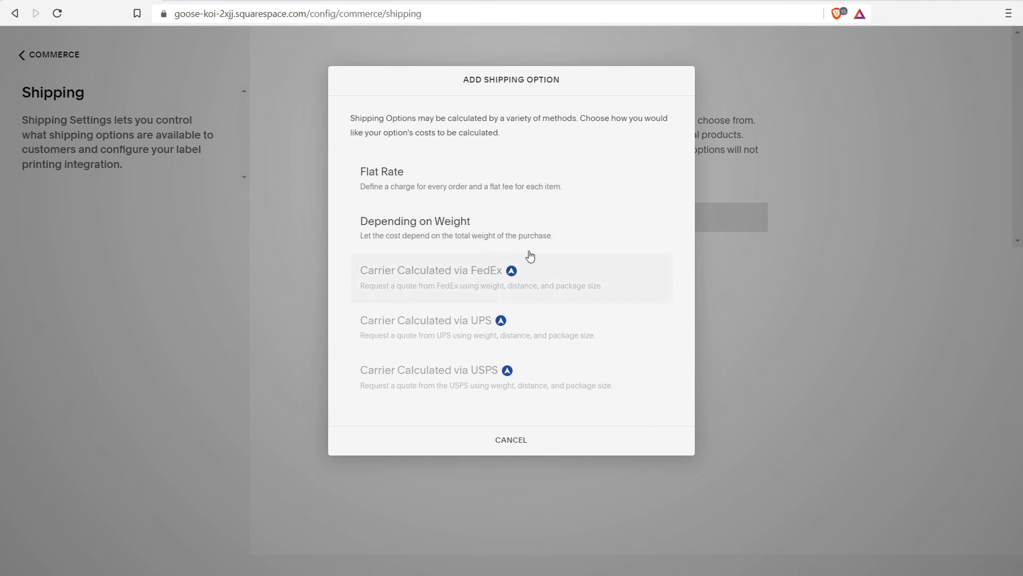
pyautogui.click(311, 103)
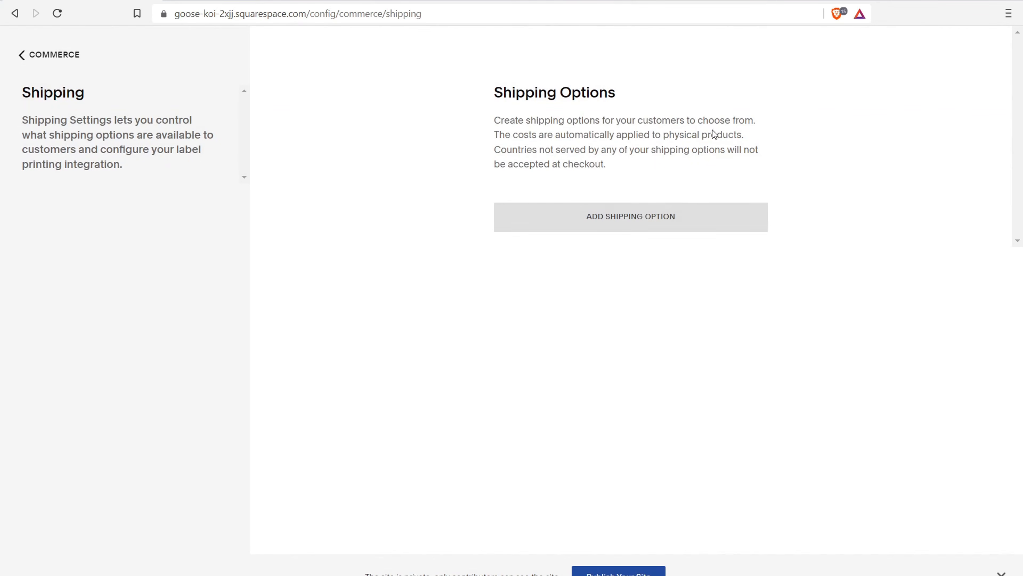
pyautogui.click(26, 59)
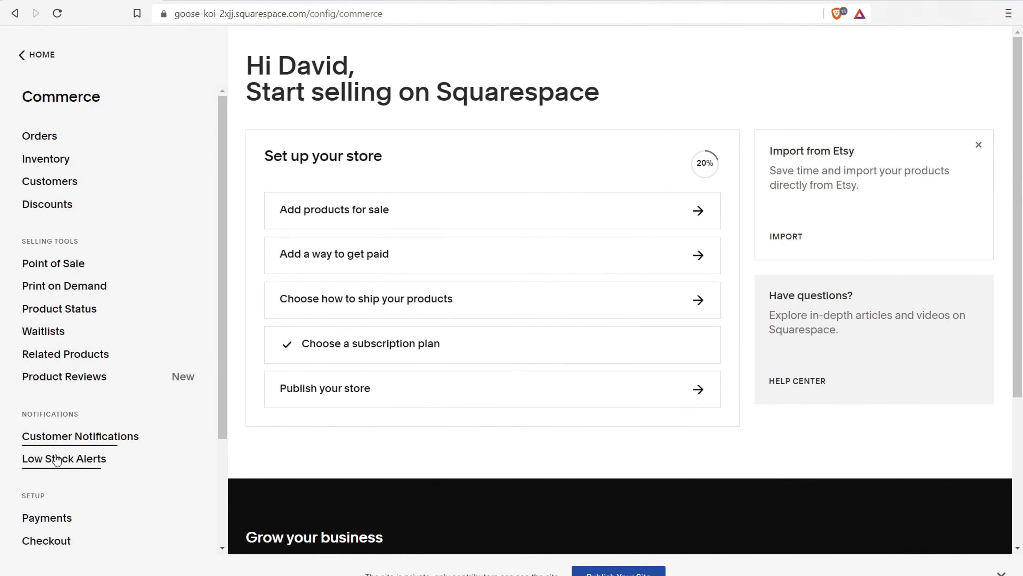
# Look over the Taxes and Accounting settings, returning to the Commerce overview after each
pyautogui.moveTo(221, 389); pyautogui.dragTo(240, 517)
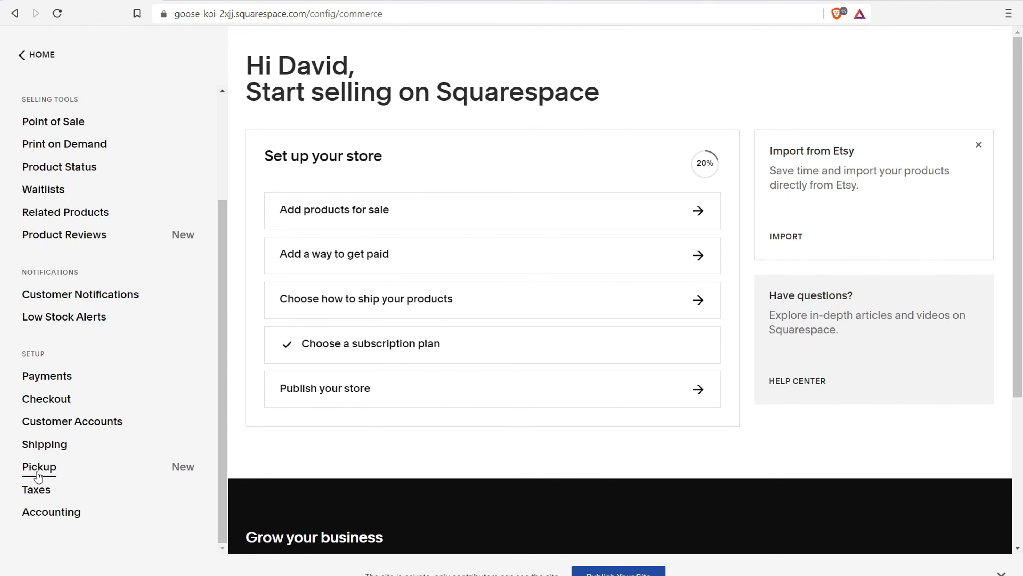
pyautogui.click(33, 495)
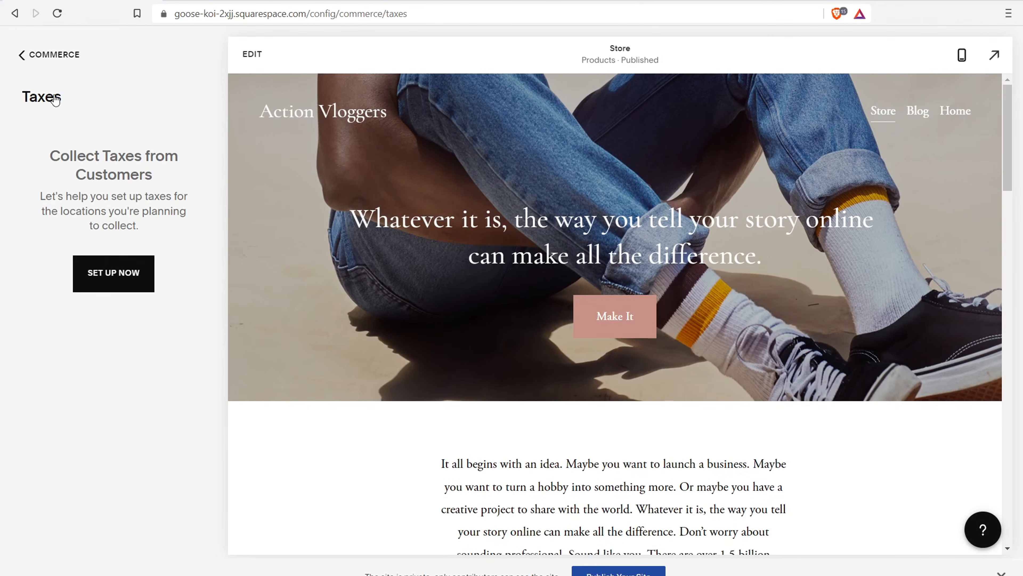
pyautogui.click(34, 55)
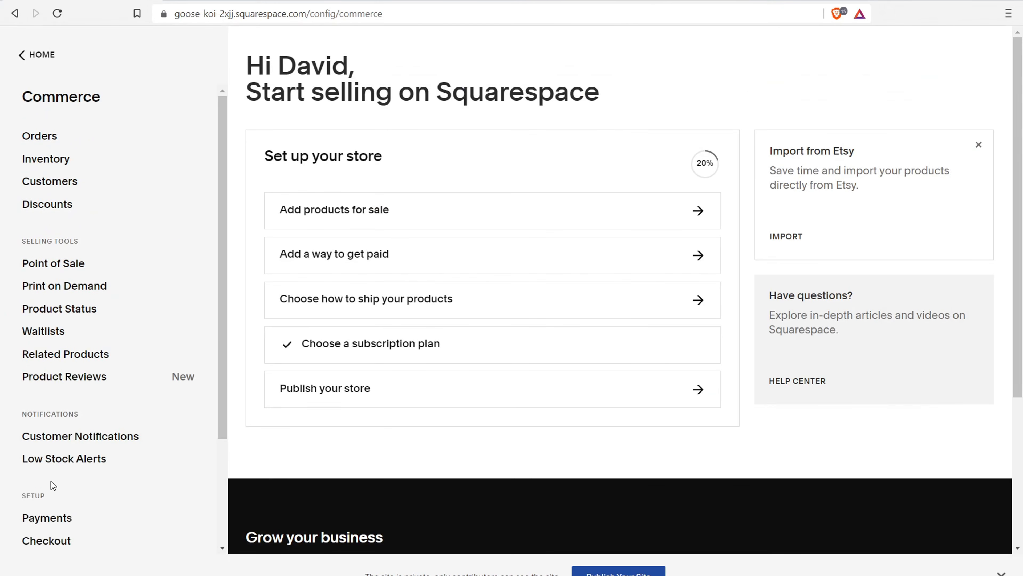
pyautogui.scroll(-4, 50, 484)
pyautogui.click(46, 517)
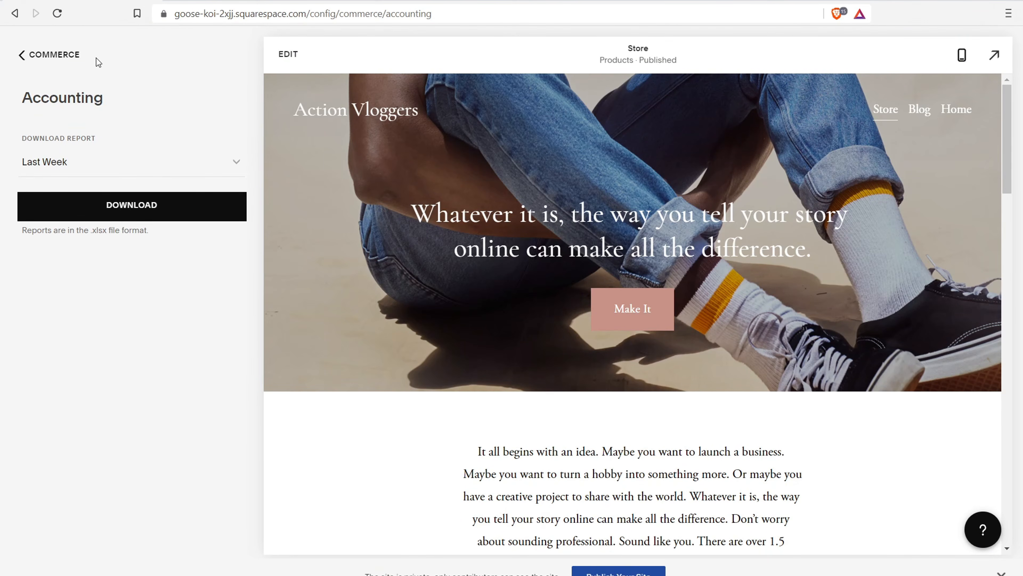
pyautogui.click(58, 56)
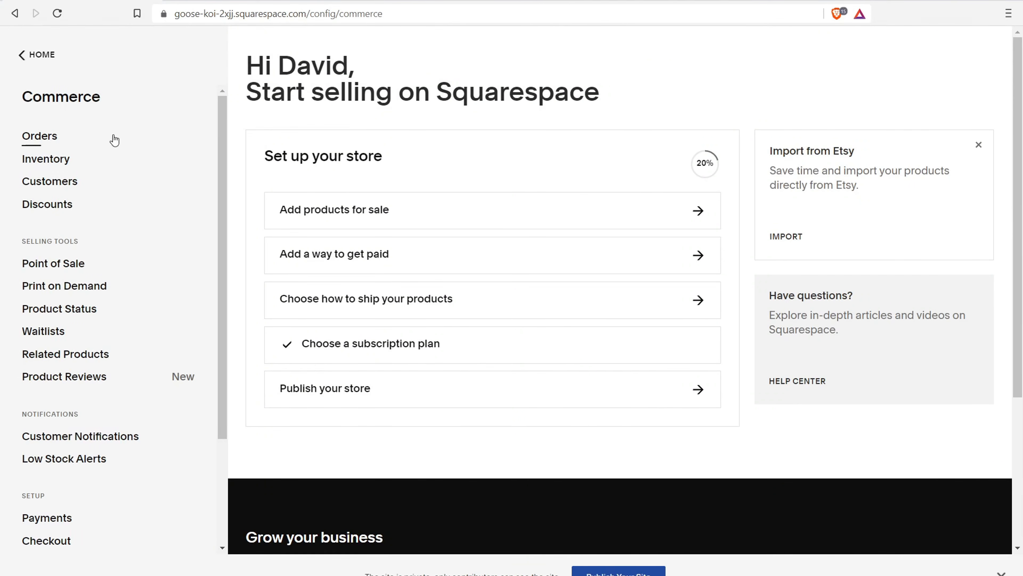
# Return to the main dashboard menu and open Marketing
pyautogui.scroll(-3, 218, 271)
pyautogui.scroll(3, 233, 314)
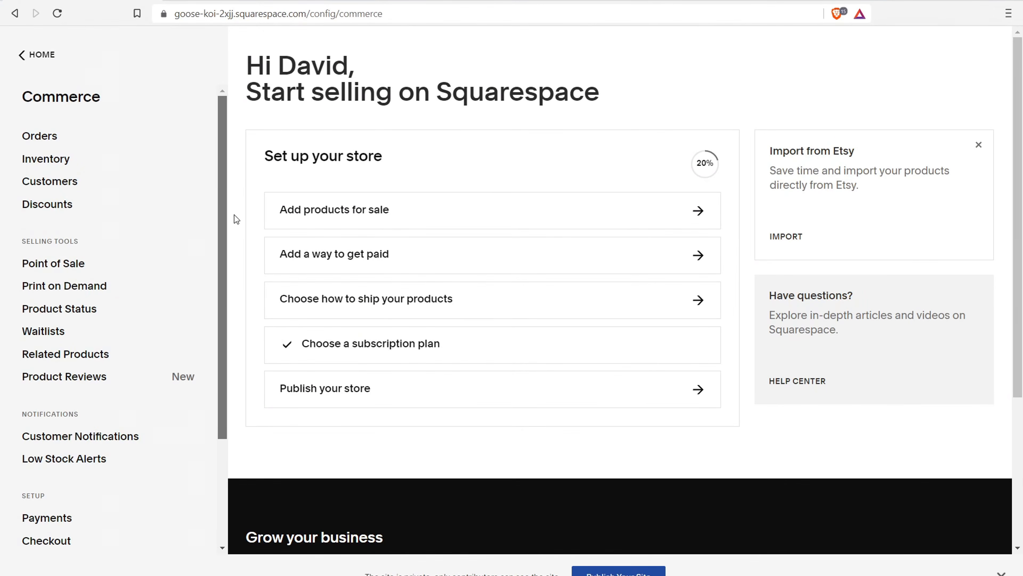
pyautogui.click(42, 56)
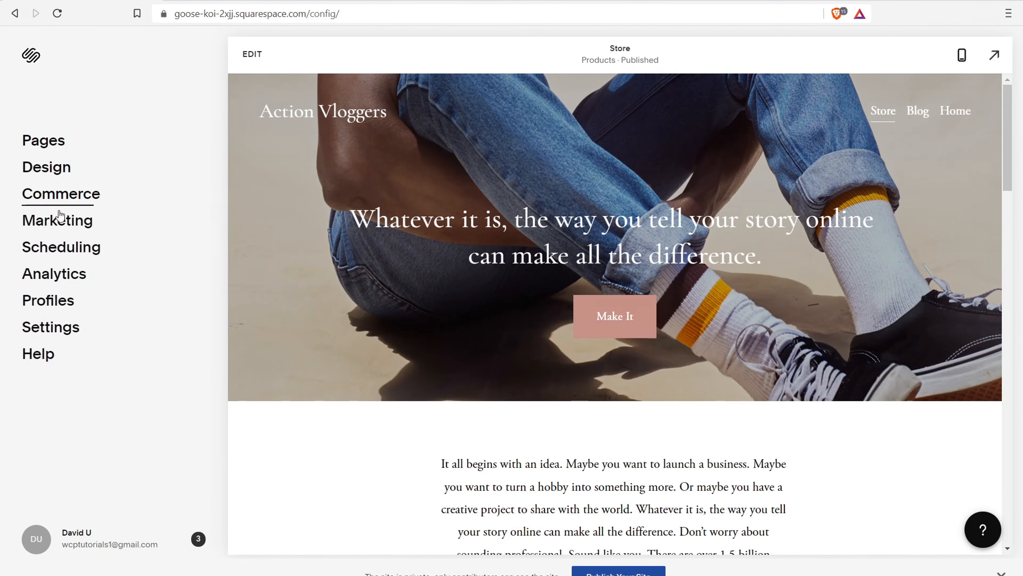
pyautogui.click(61, 227)
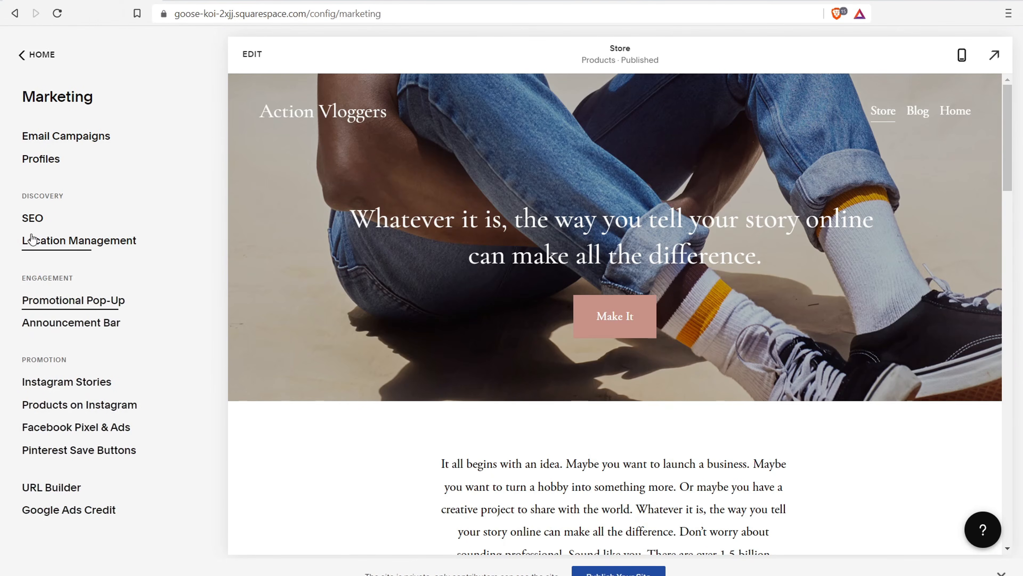
pyautogui.click(30, 217)
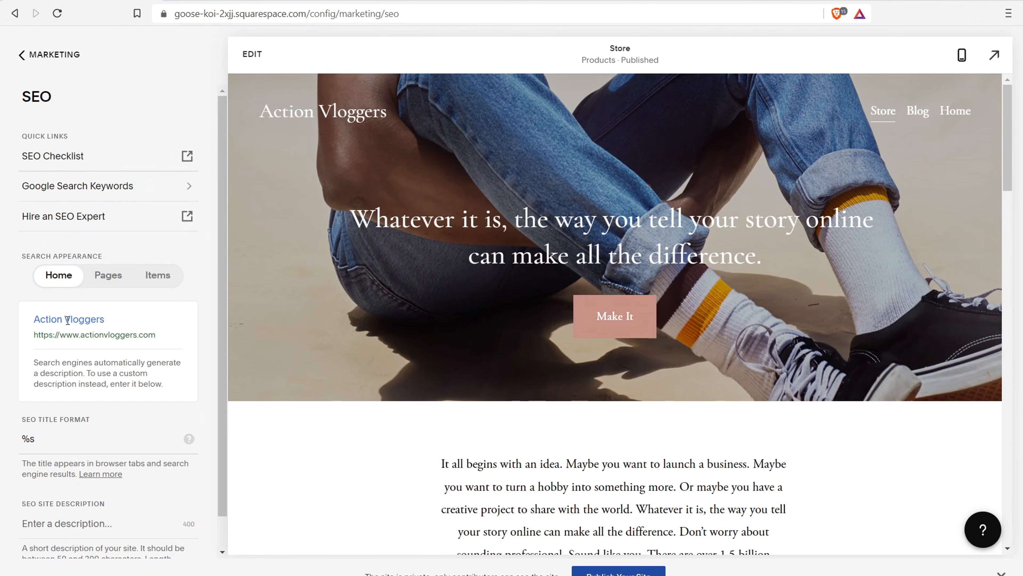
pyautogui.moveTo(39, 321); pyautogui.dragTo(106, 325)
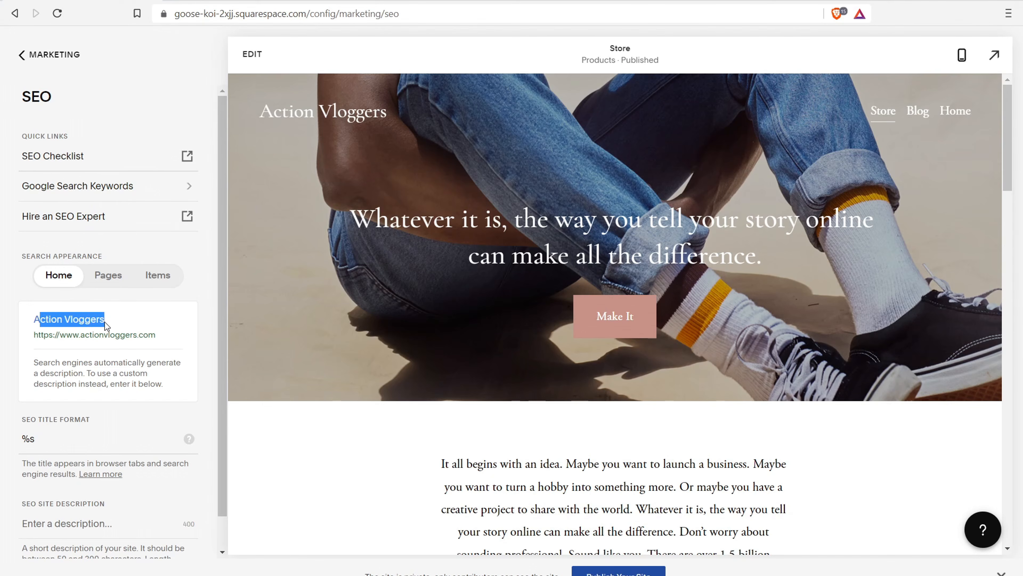
pyautogui.click(137, 321)
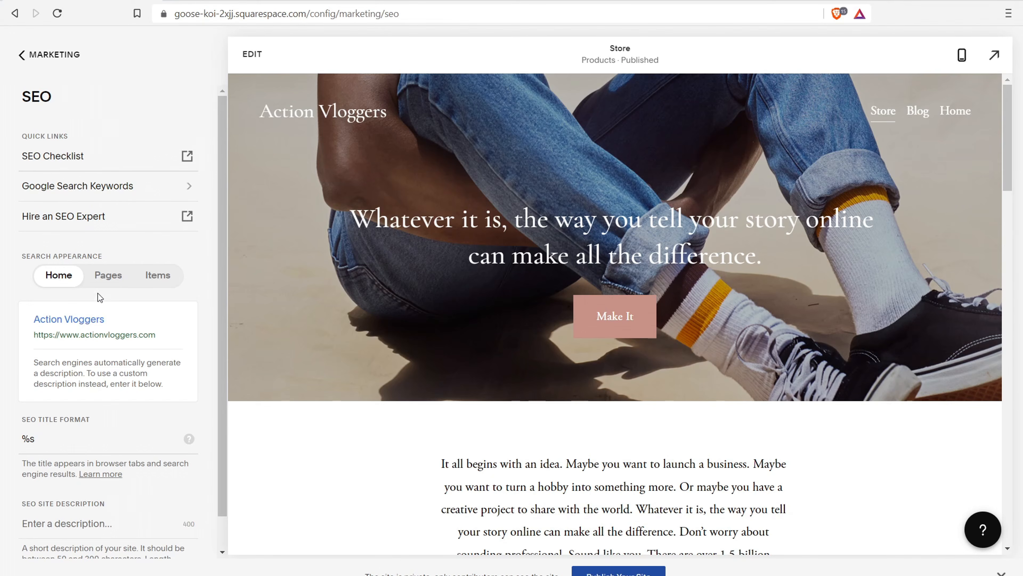
pyautogui.scroll(-1, 100, 395)
pyautogui.click(69, 405)
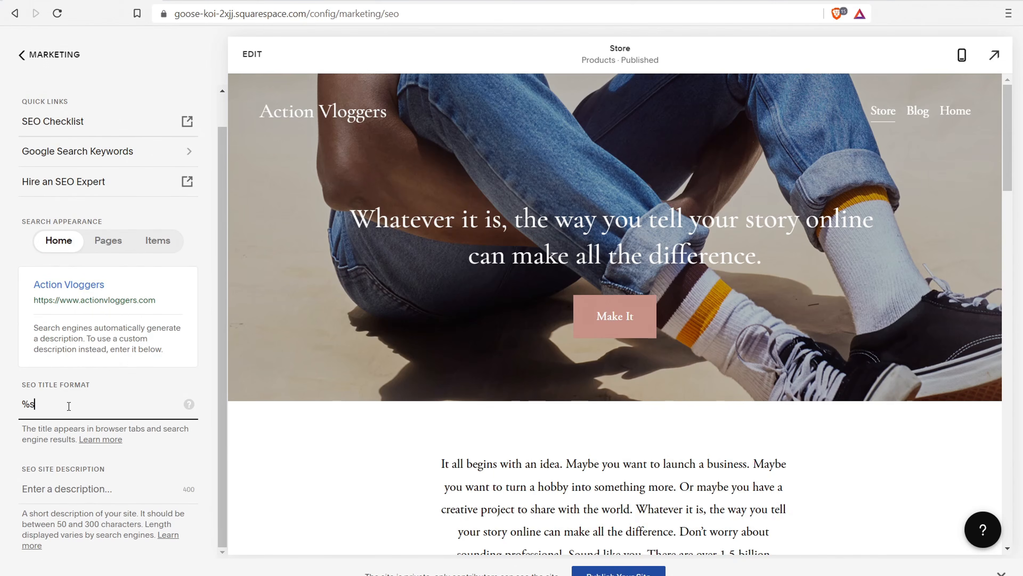
pyautogui.press('BackSpace')
pyautogui.press('BackSpace')
pyautogui.write('Action')
pyautogui.press('BackSpace')
pyautogui.press('BackSpace')
pyautogui.press('BackSpace')
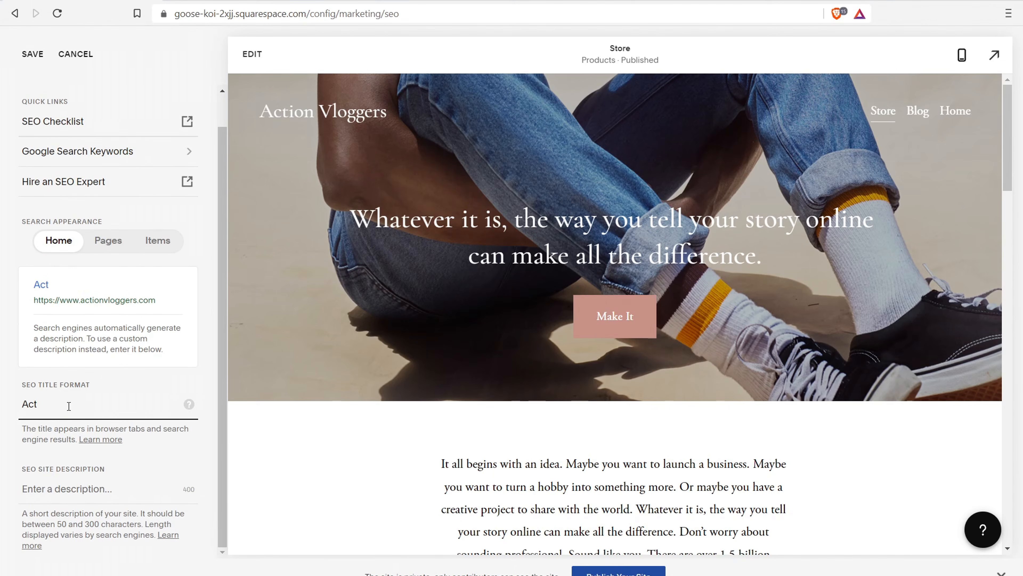
pyautogui.click(114, 242)
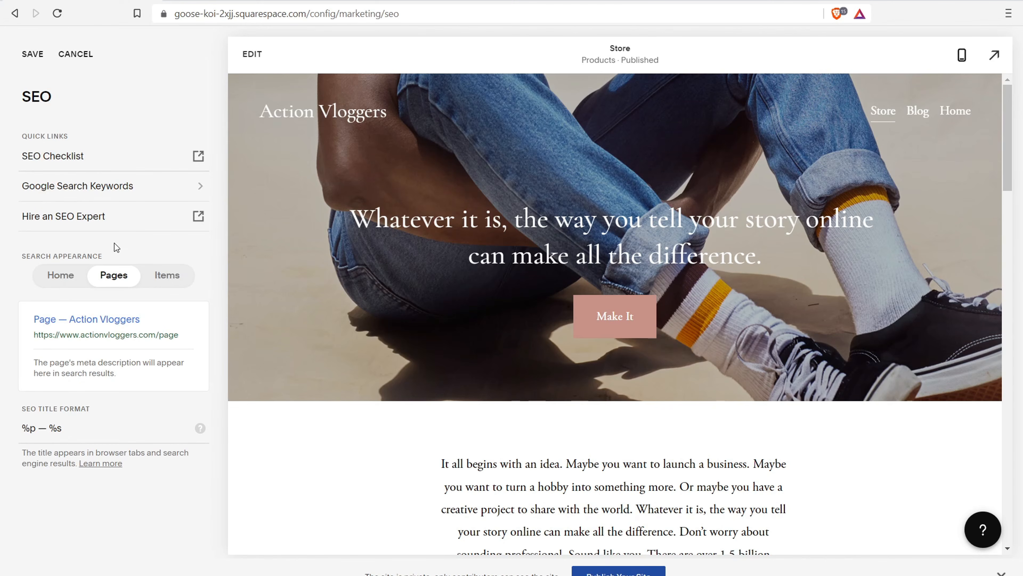
pyautogui.click(184, 276)
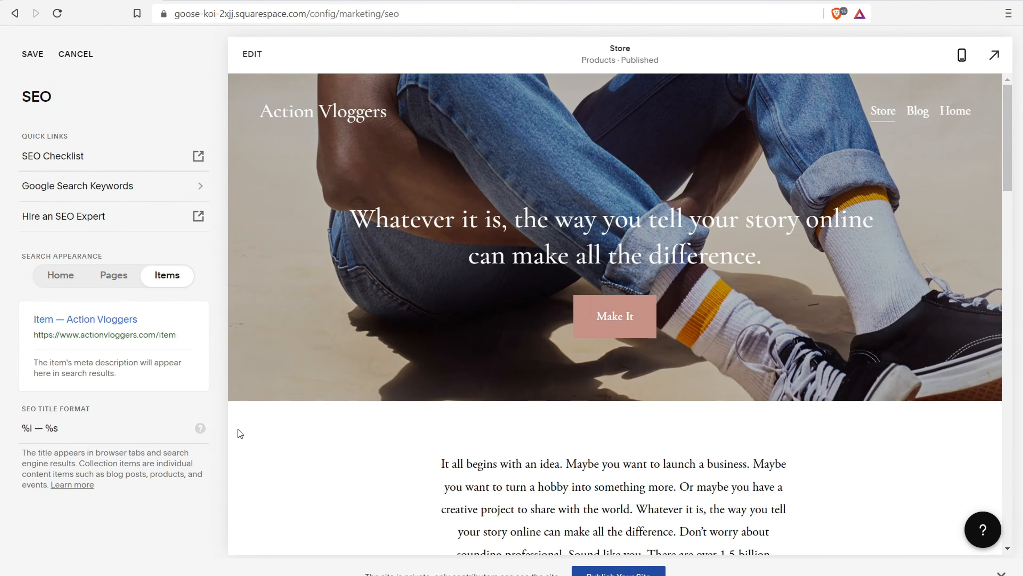
pyautogui.click(80, 57)
pyautogui.click(33, 58)
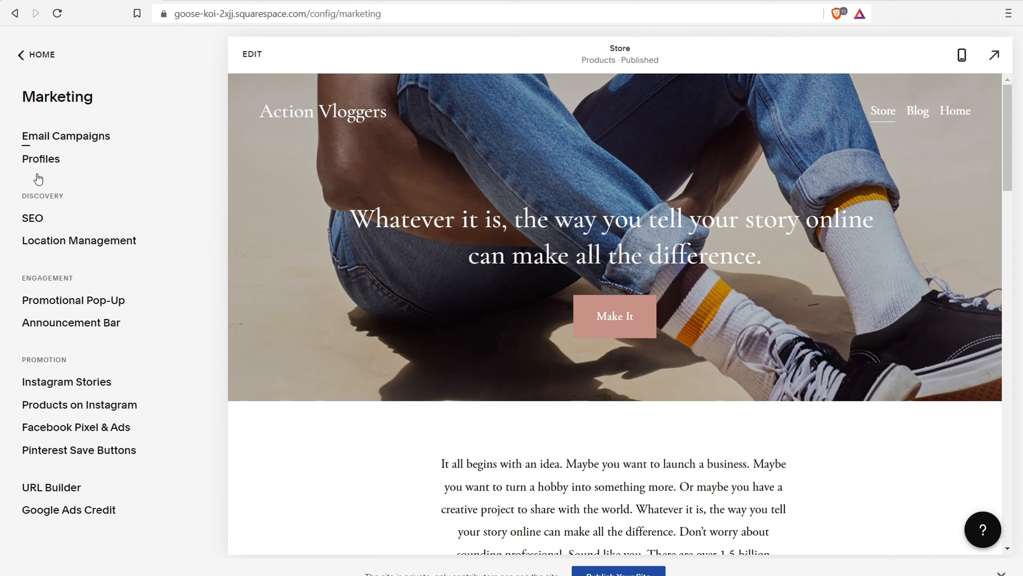
# Open the Promotional Pop-Up and preview alternative layouts, keeping the current one
pyautogui.click(73, 302)
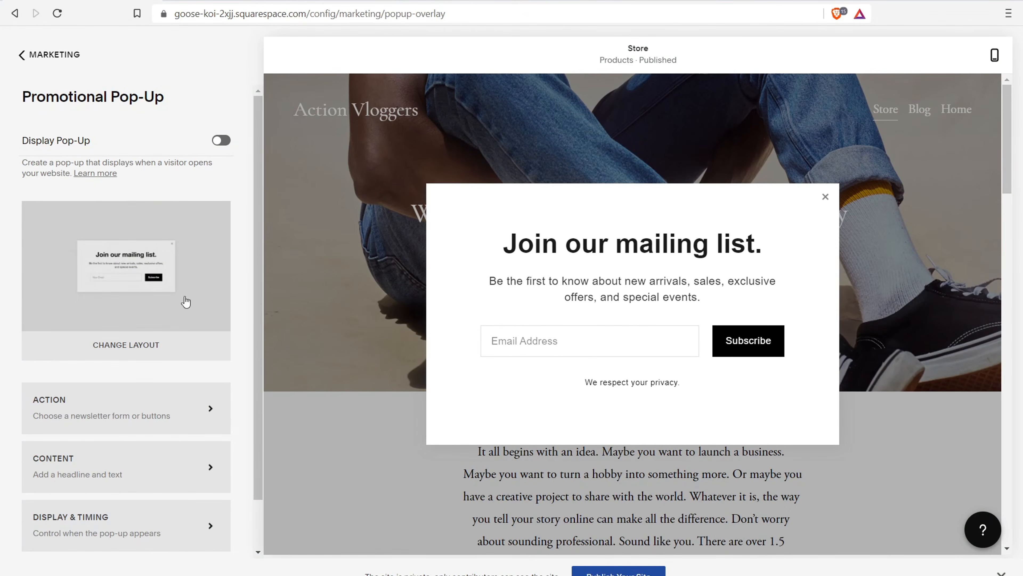
pyautogui.click(186, 278)
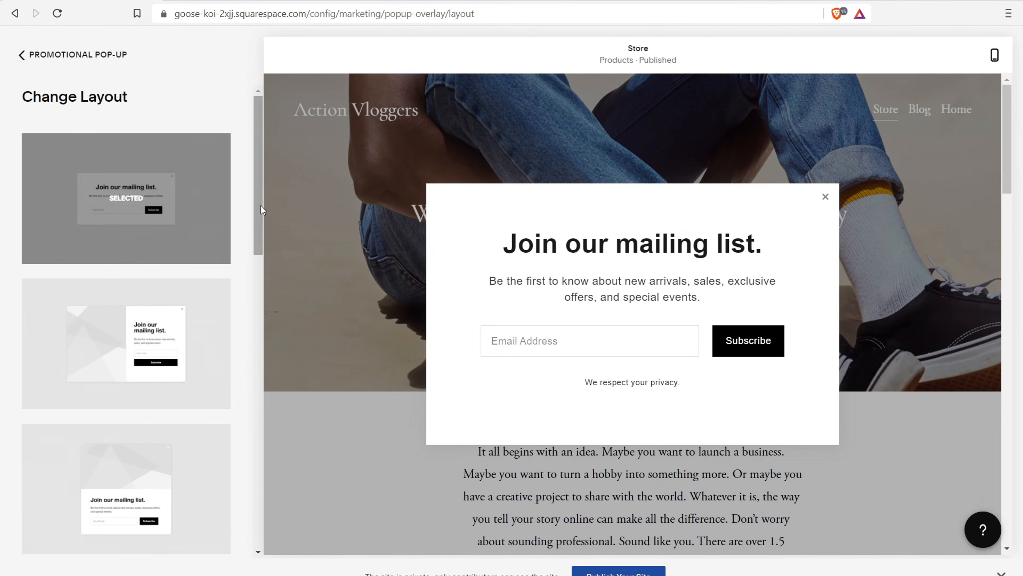
pyautogui.click(131, 364)
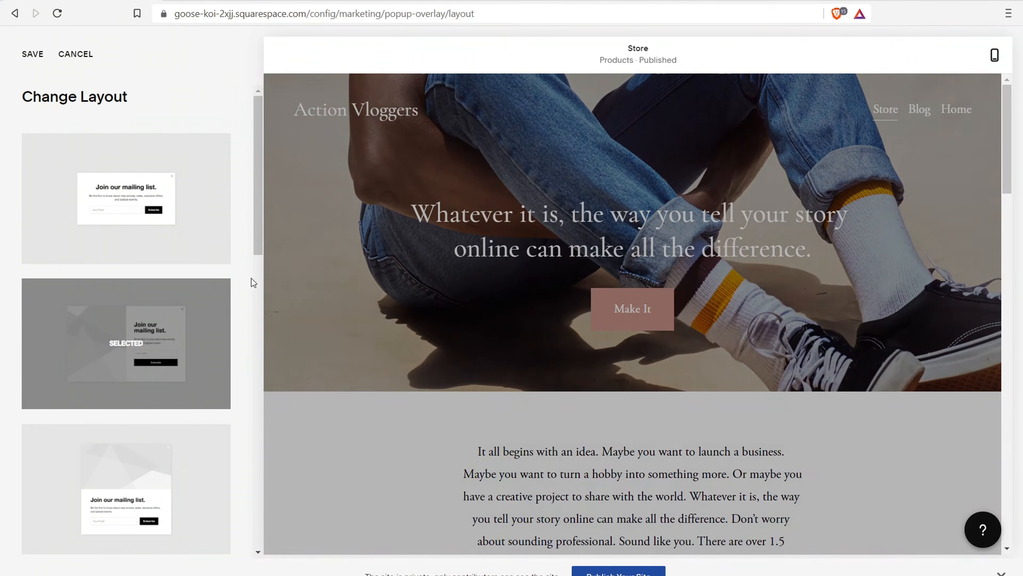
pyautogui.click(193, 490)
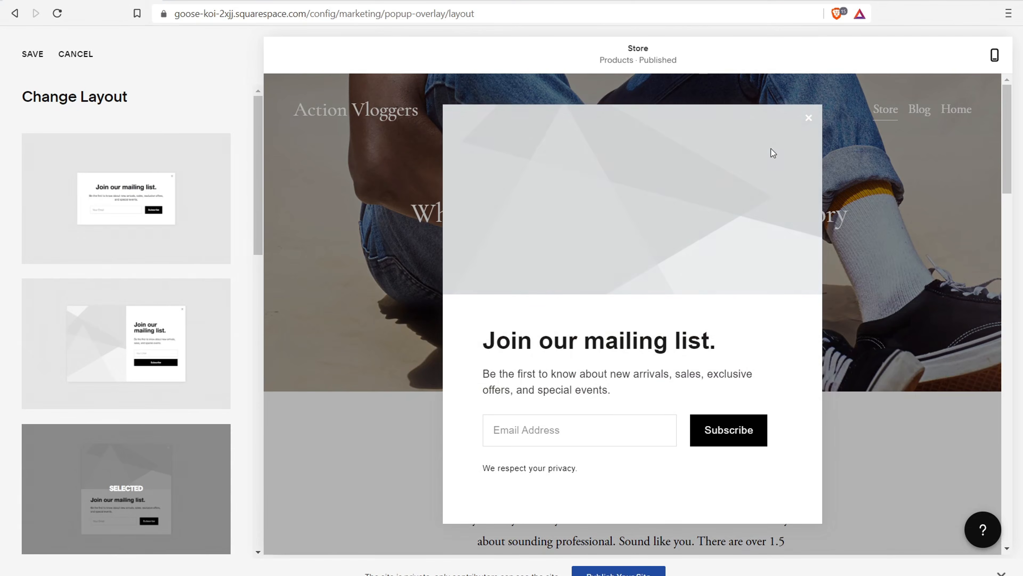
pyautogui.moveTo(260, 208); pyautogui.dragTo(253, 268)
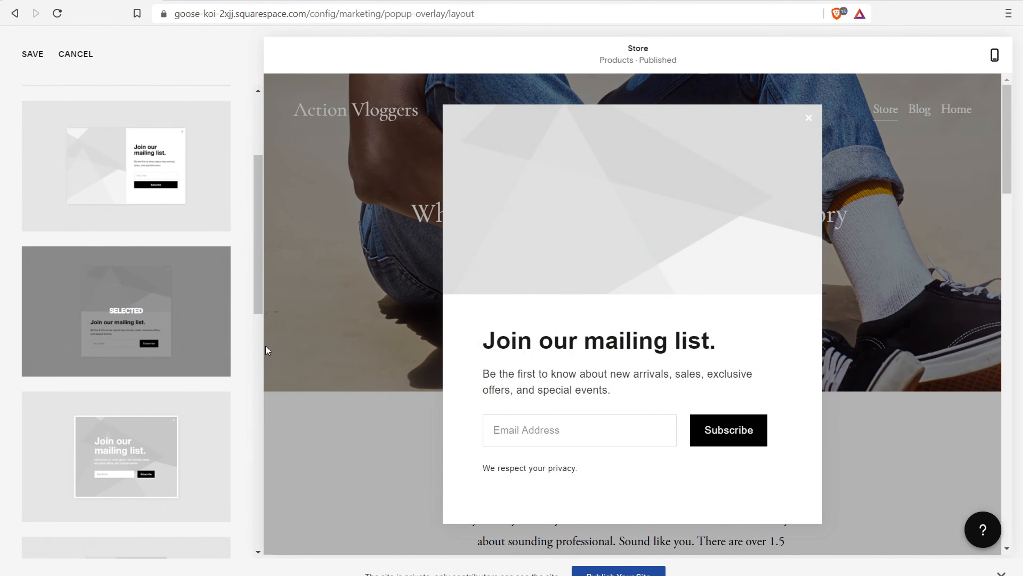
pyautogui.moveTo(256, 238); pyautogui.dragTo(229, 491)
pyautogui.click(173, 470)
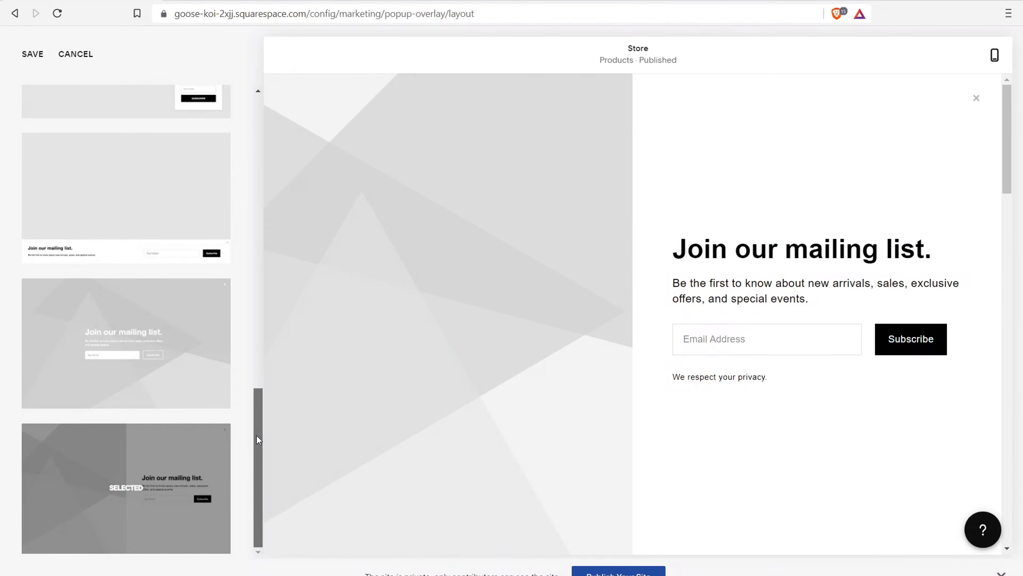
pyautogui.moveTo(259, 441); pyautogui.dragTo(291, 97)
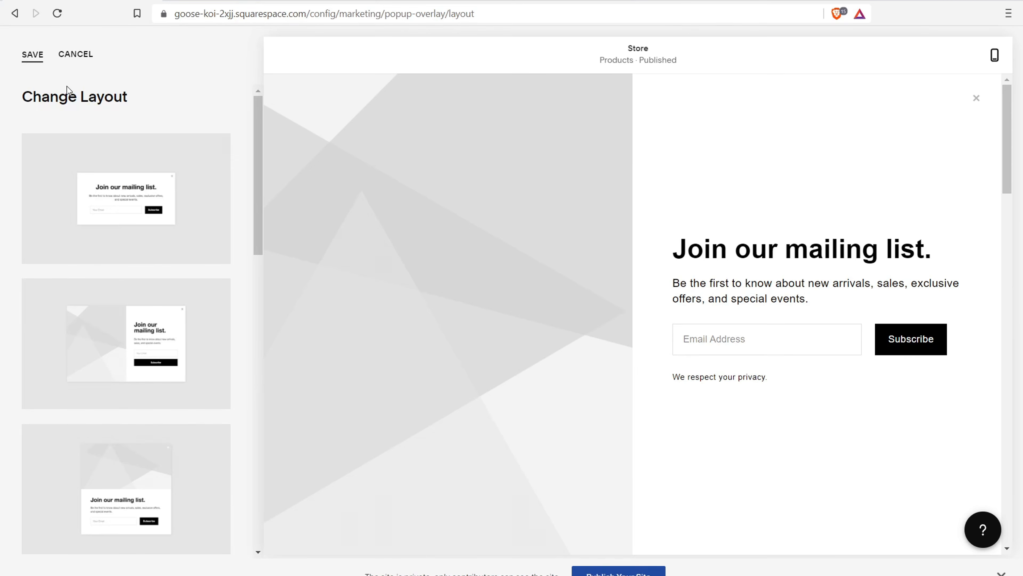
pyautogui.click(76, 60)
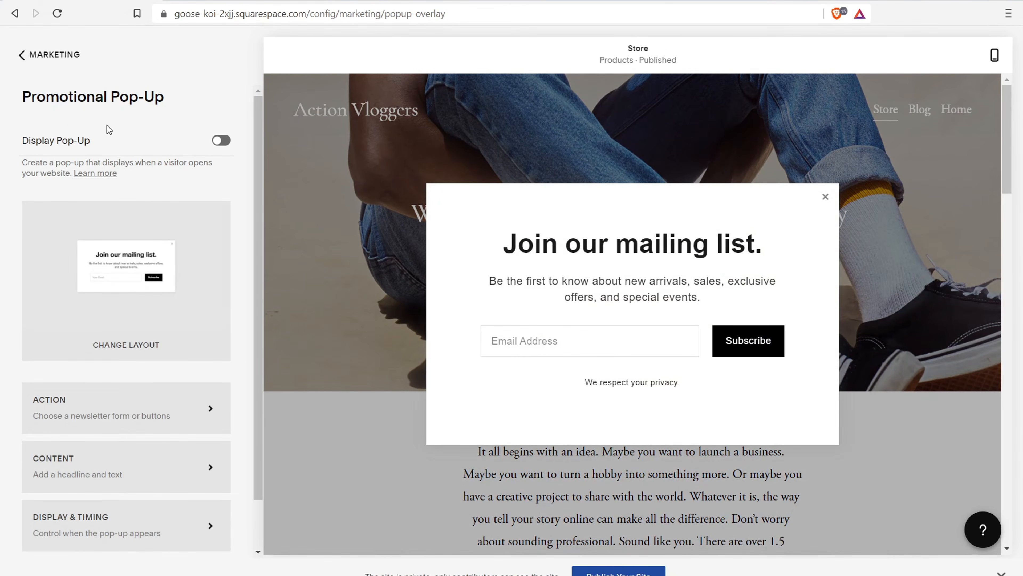
# Switch Display Pop-Up on and head to Display & Timing, prompting save-or-discard
pyautogui.click(234, 142)
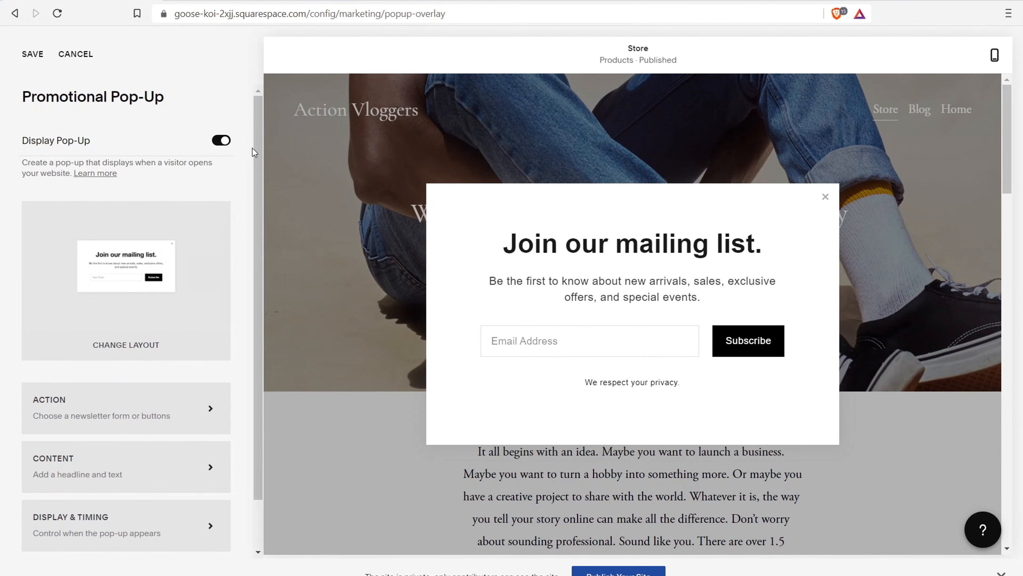
pyautogui.scroll(-1, 136, 362)
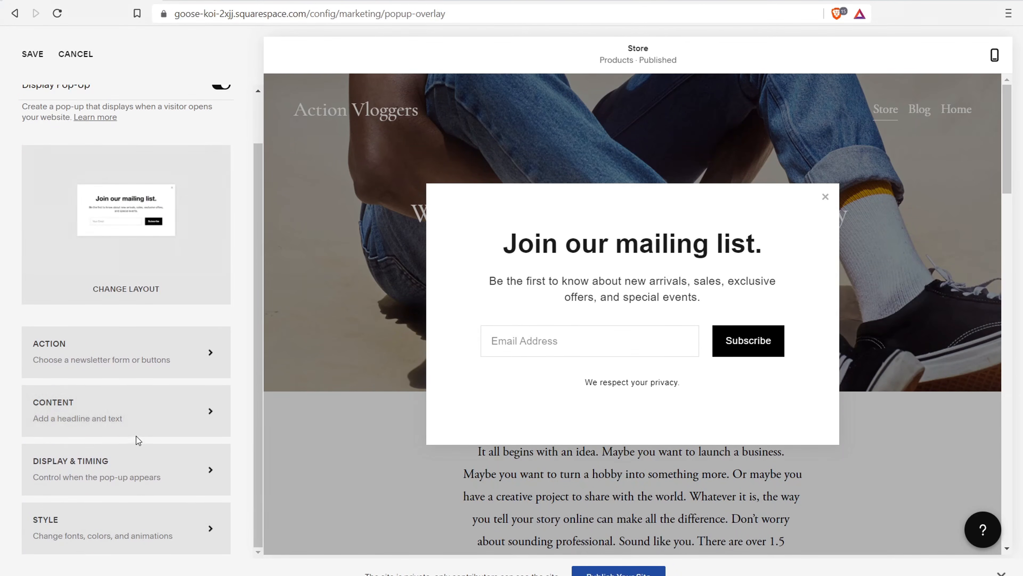
pyautogui.click(141, 471)
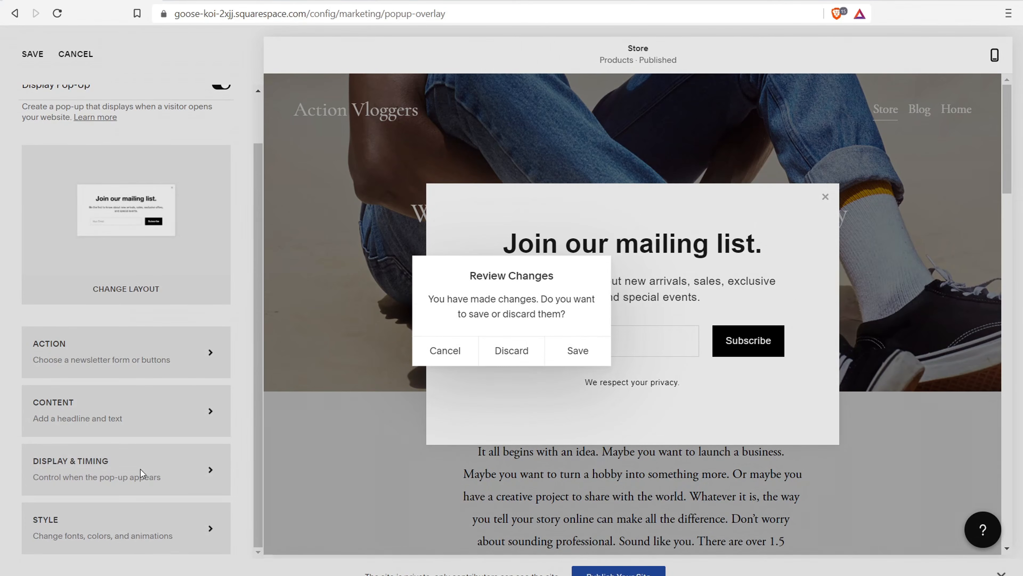
# Discard the change and try limiting the pop-up to Only Certain Pages, then cancel
pyautogui.click(524, 350)
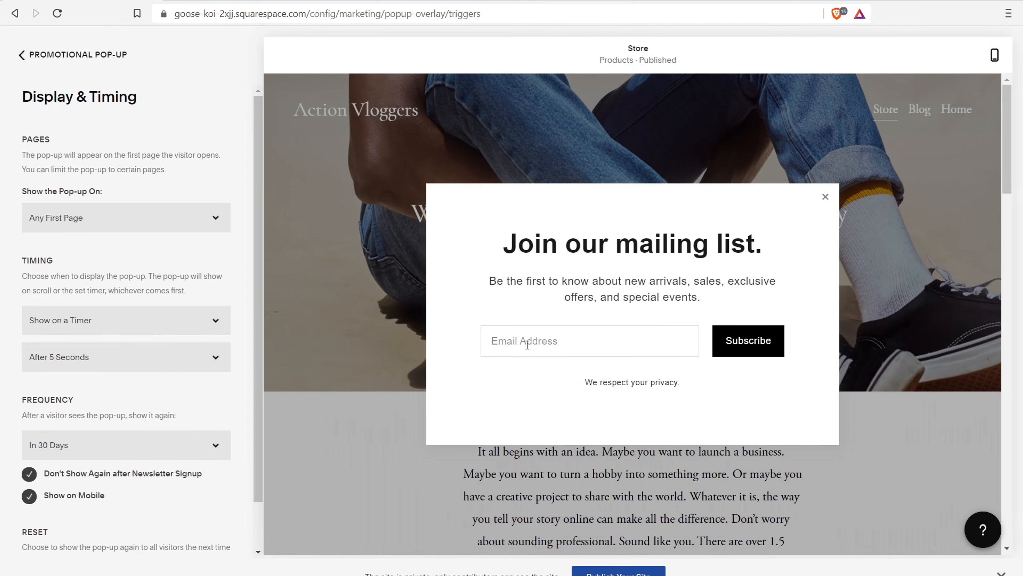
pyautogui.click(112, 219)
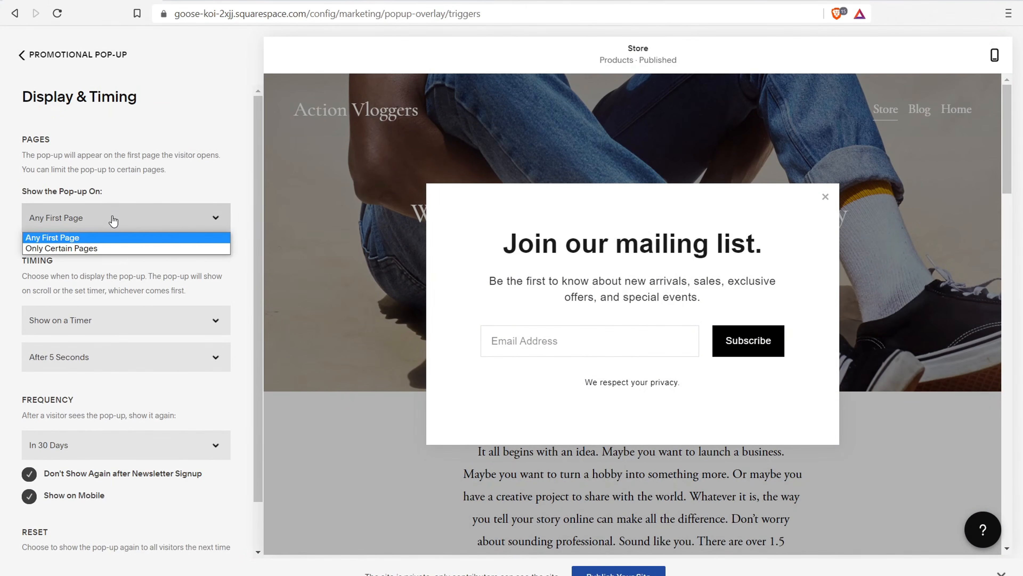
pyautogui.click(100, 248)
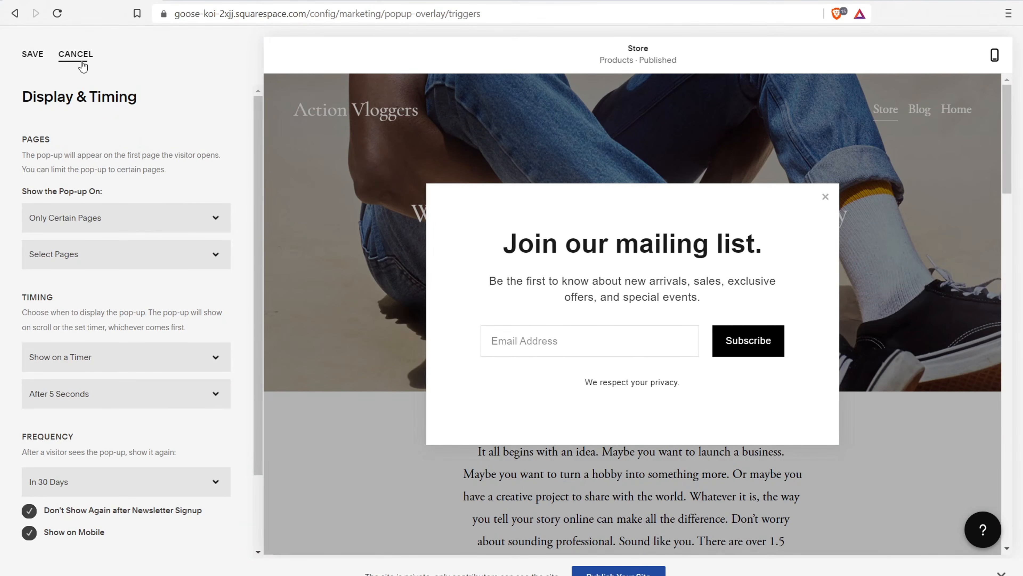
pyautogui.click(77, 55)
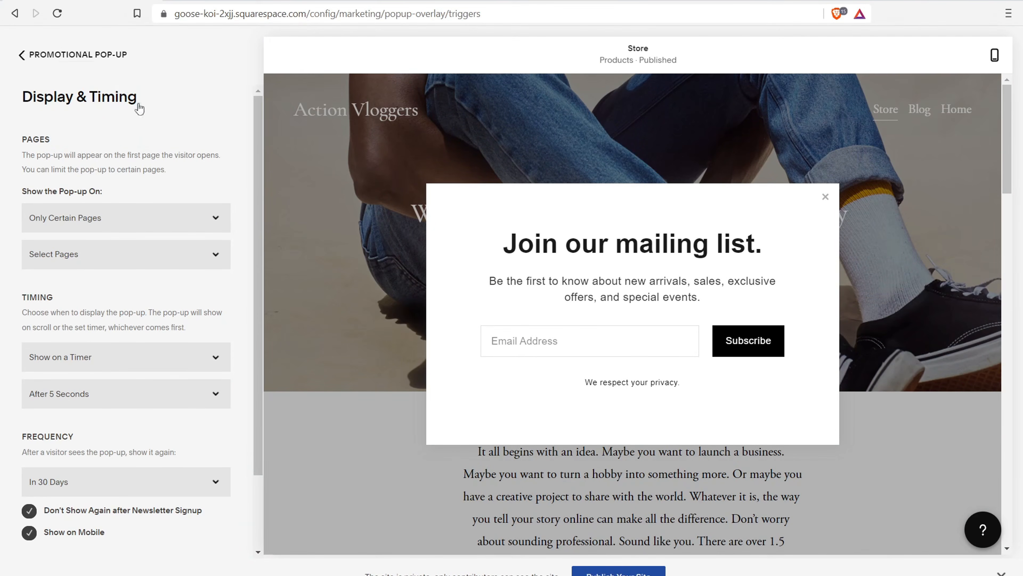
pyautogui.click(63, 58)
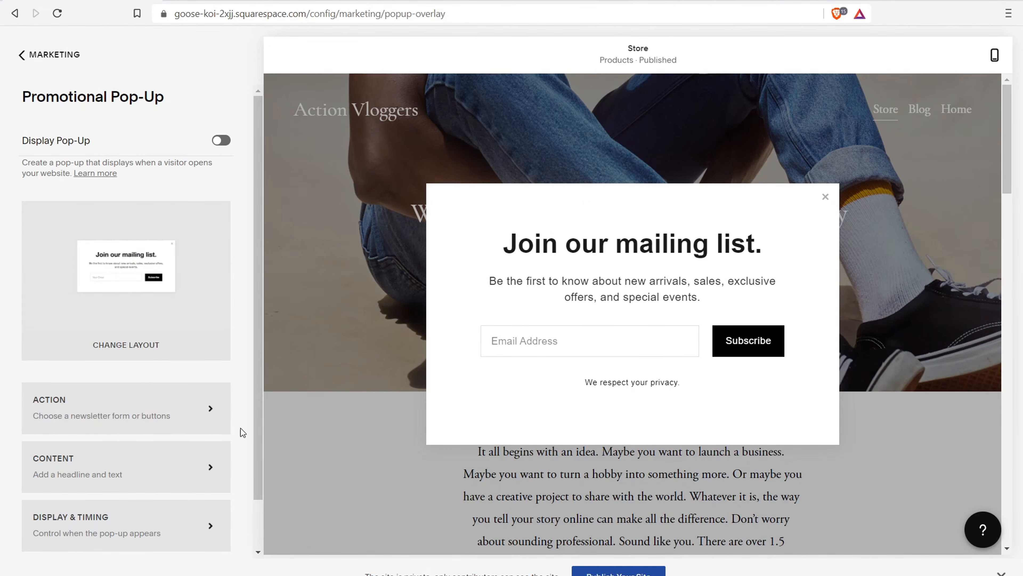
# Try the 'Click a button' pop-up action, revert to newsletter sign-up, and return to Marketing
pyautogui.click(160, 415)
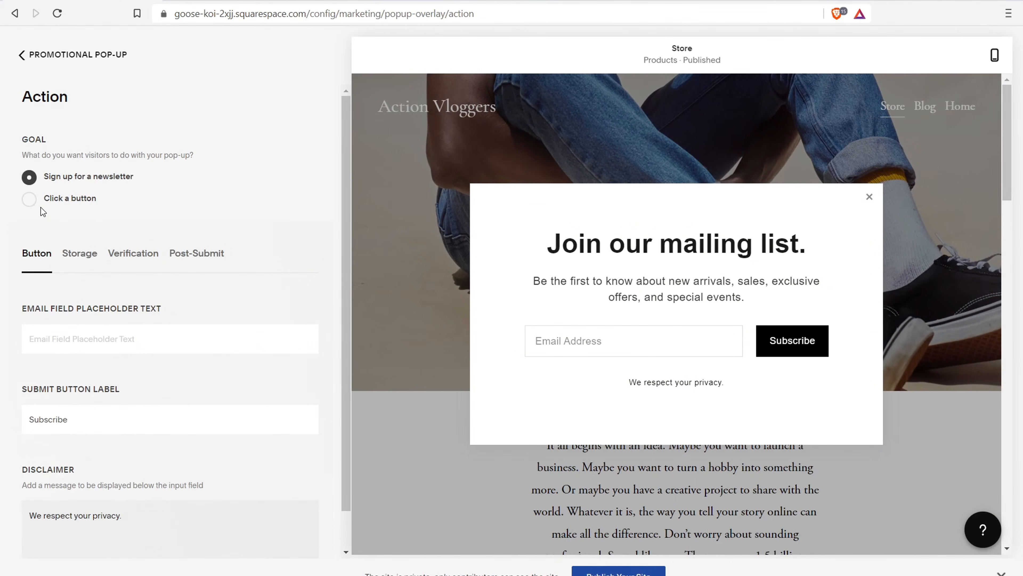
pyautogui.click(30, 199)
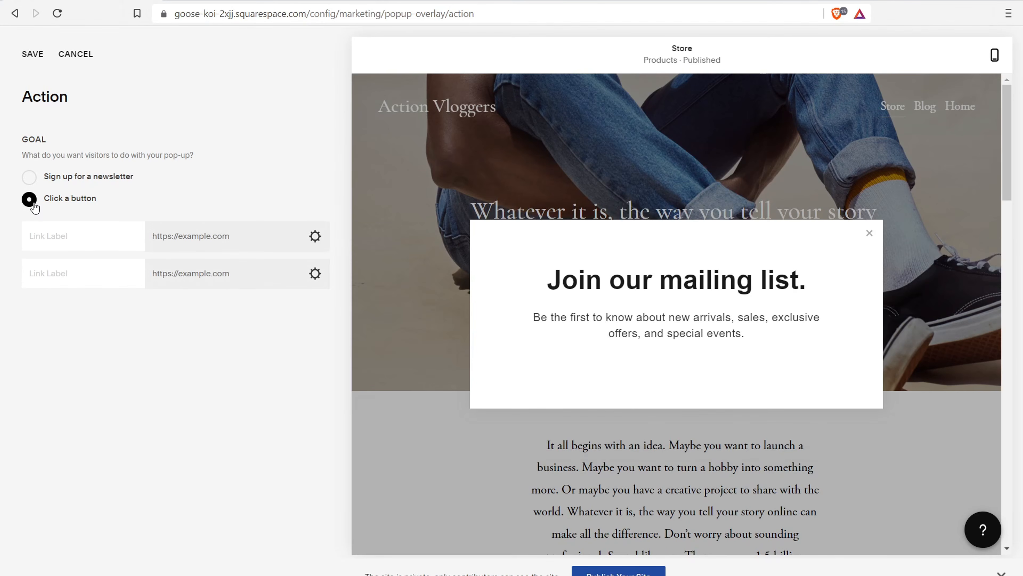
pyautogui.click(75, 57)
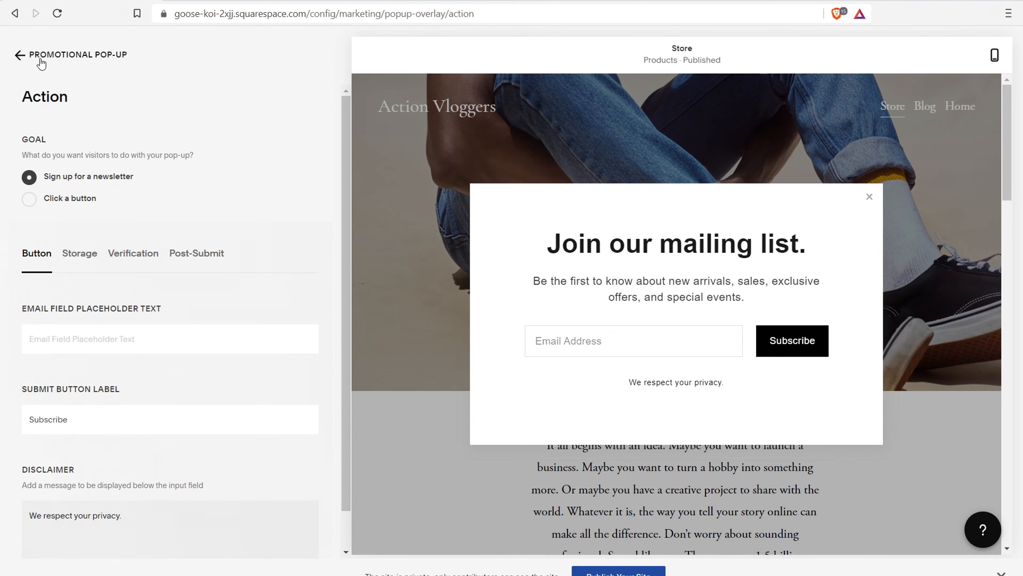
pyautogui.click(40, 59)
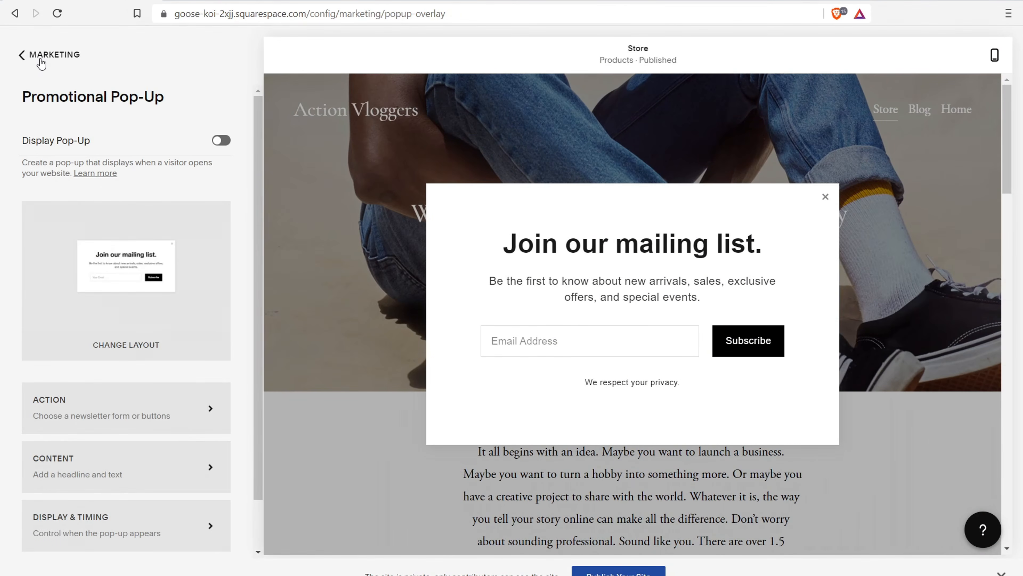
pyautogui.click(41, 57)
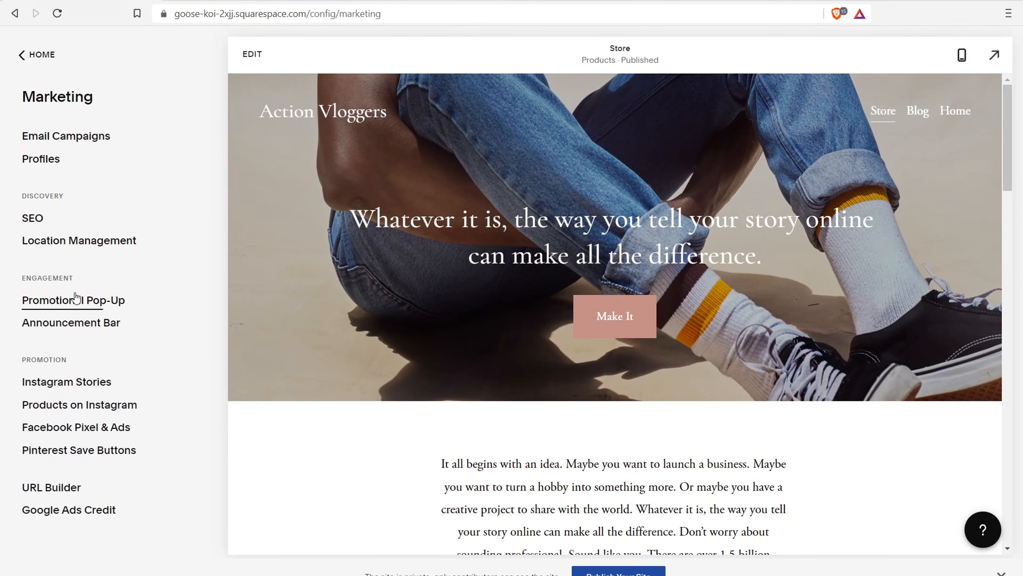
# Enable the announcement bar and open then close its Link Editor
pyautogui.click(71, 323)
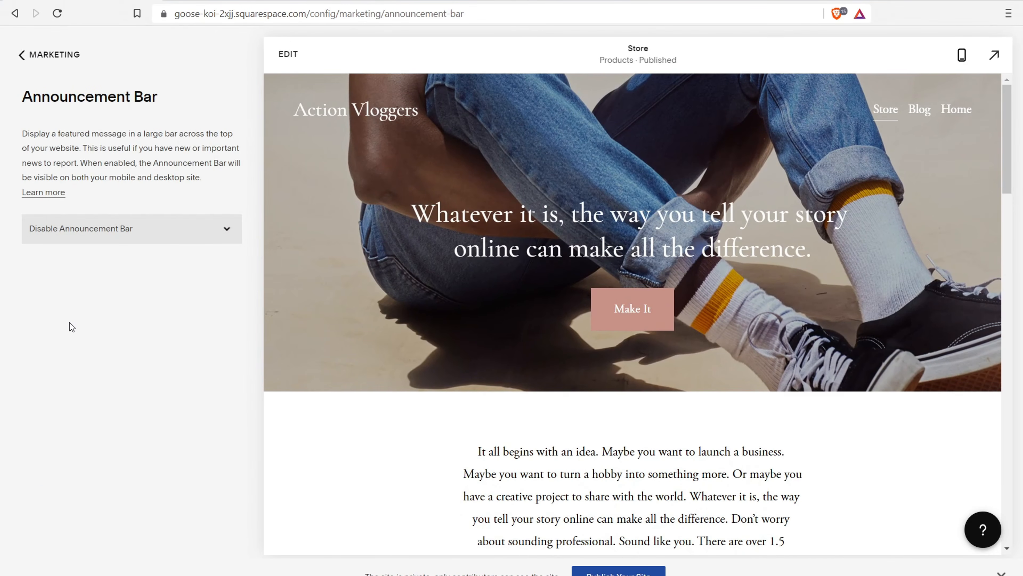
pyautogui.click(177, 231)
pyautogui.click(100, 257)
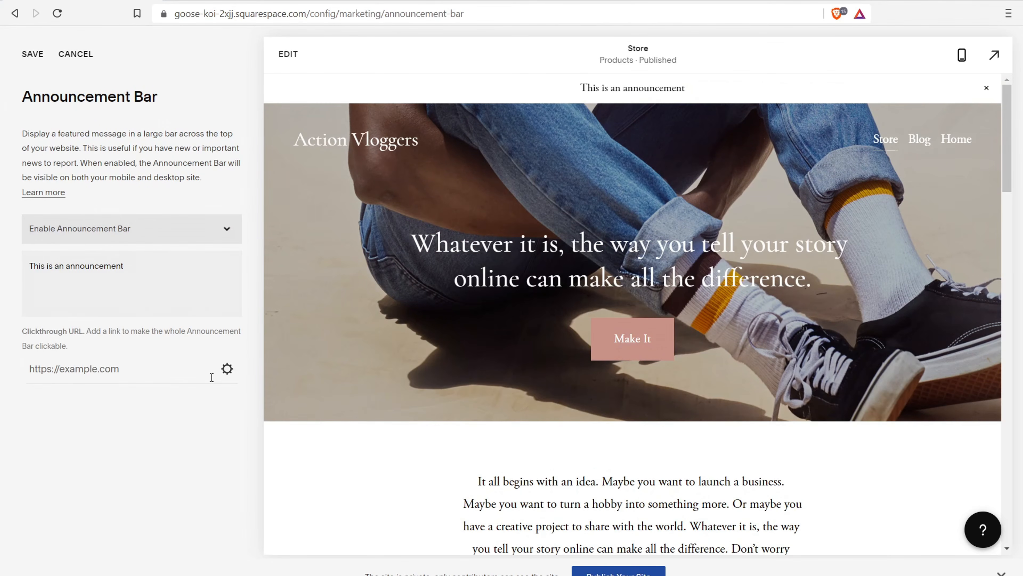
pyautogui.click(228, 369)
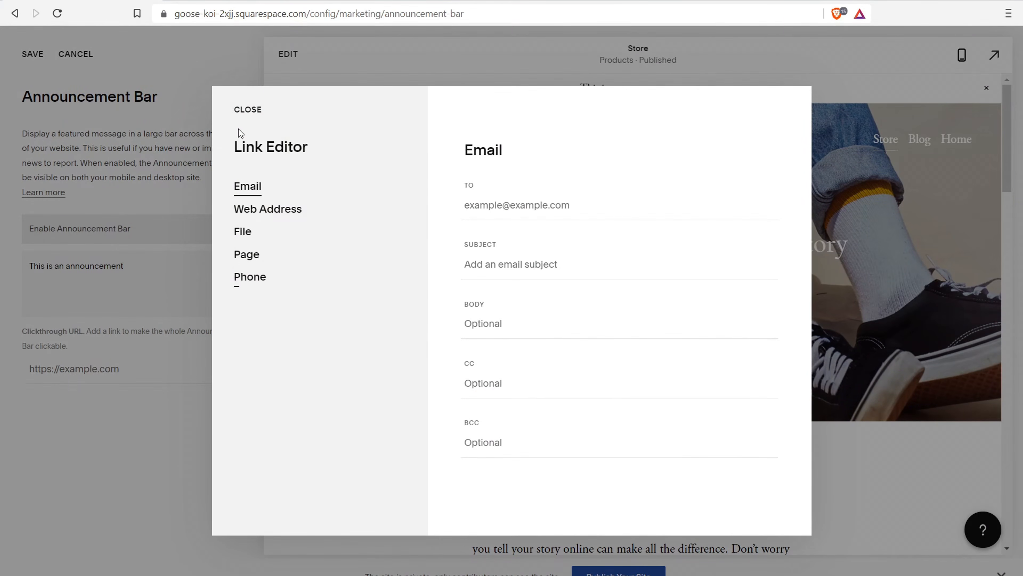
pyautogui.click(246, 110)
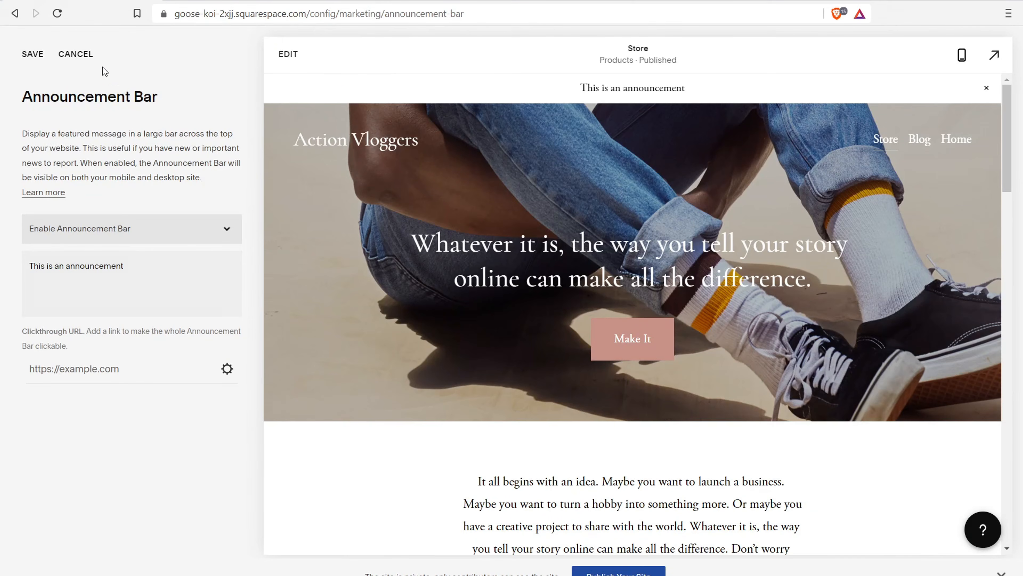
# Discard the announcement bar changes and open the Facebook Pixel & Ads settings
pyautogui.click(76, 54)
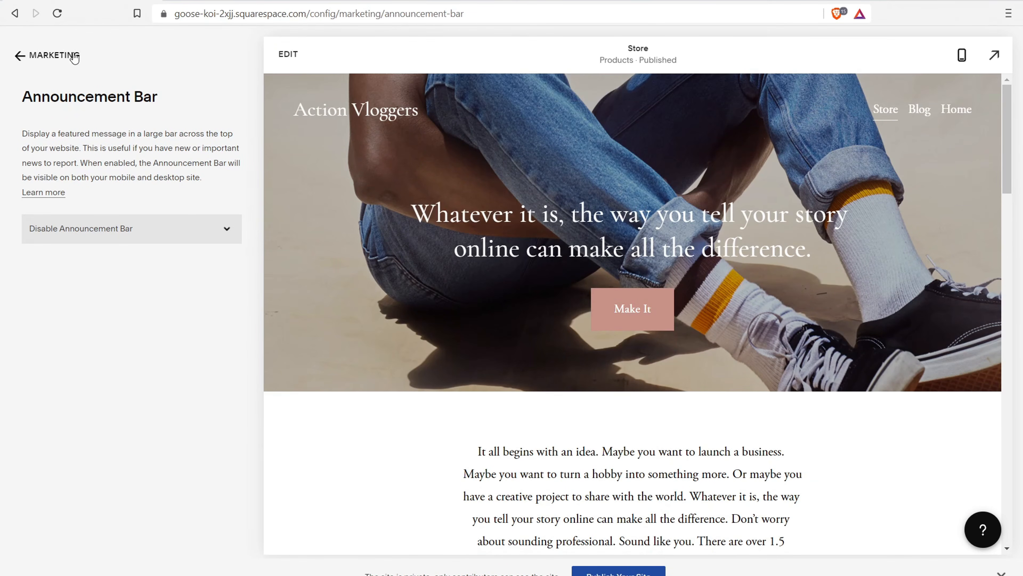
pyautogui.click(75, 56)
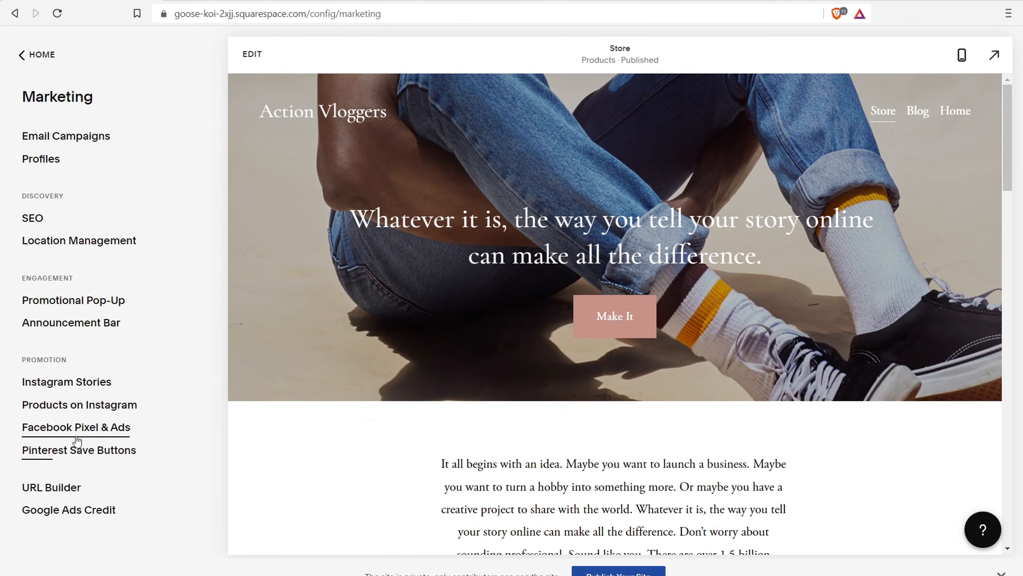
pyautogui.click(66, 432)
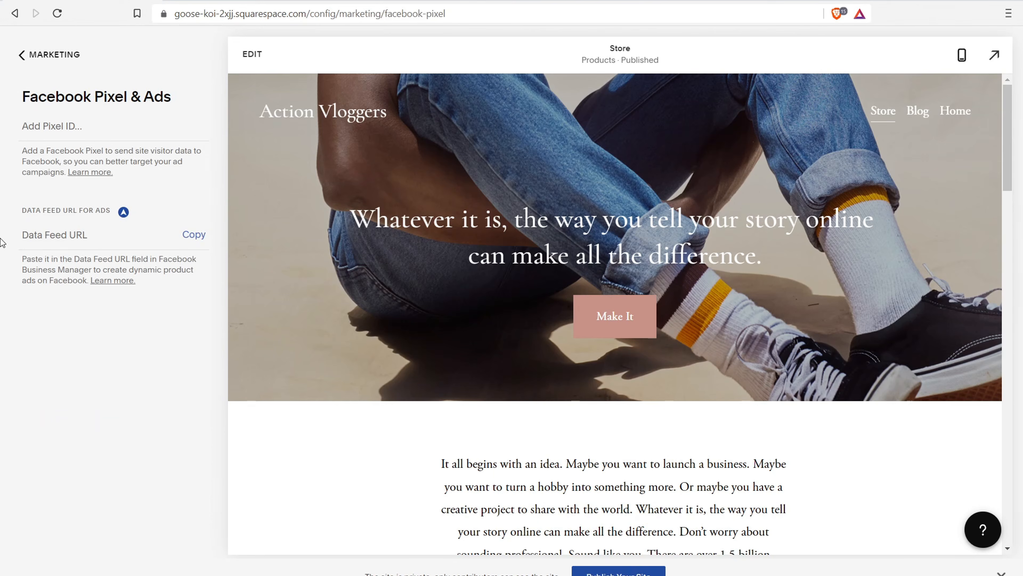
# Leave Facebook Pixel & Ads and go back to the Marketing settings list
pyautogui.click(21, 55)
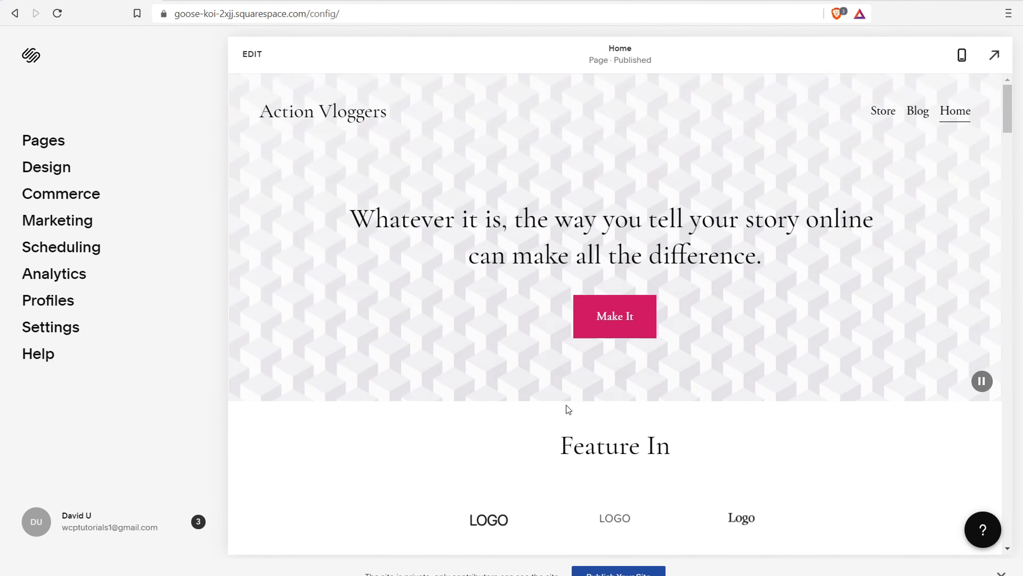
# Set Site Availability to Public, save it, and highlight the 'Your Site is Now Live!' message
pyautogui.click(585, 571)
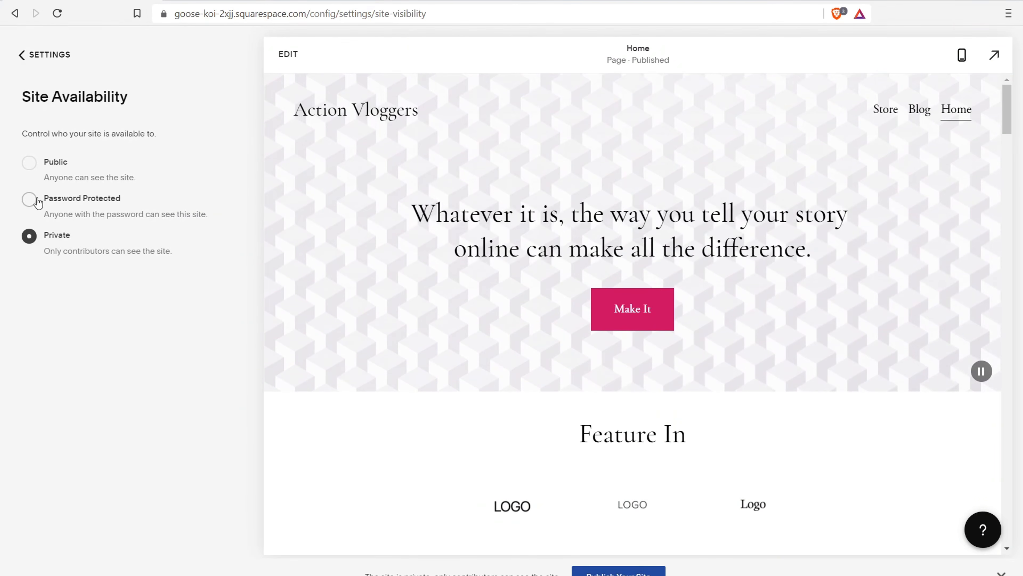
pyautogui.click(31, 163)
pyautogui.click(32, 54)
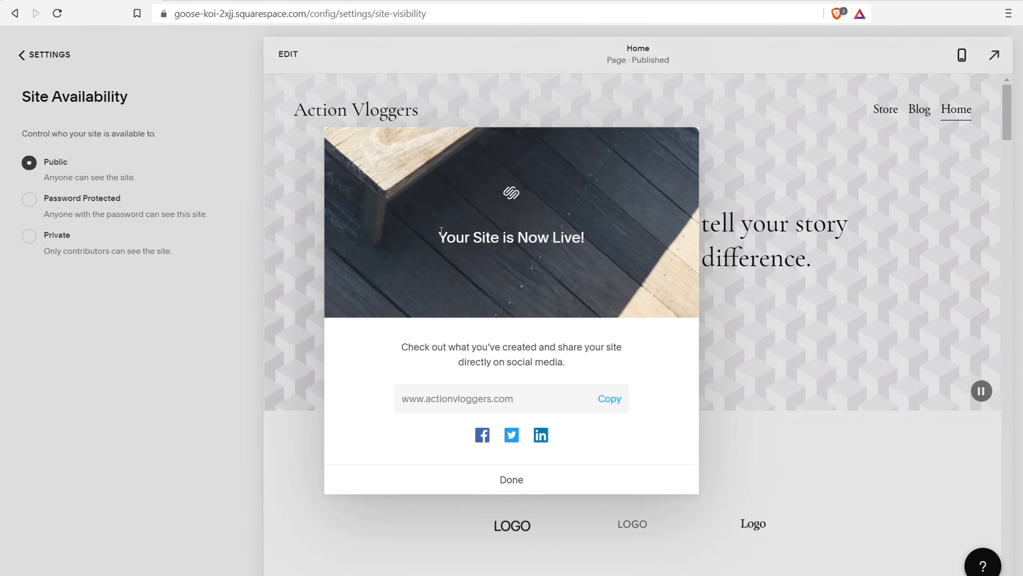
pyautogui.moveTo(421, 343); pyautogui.dragTo(551, 344)
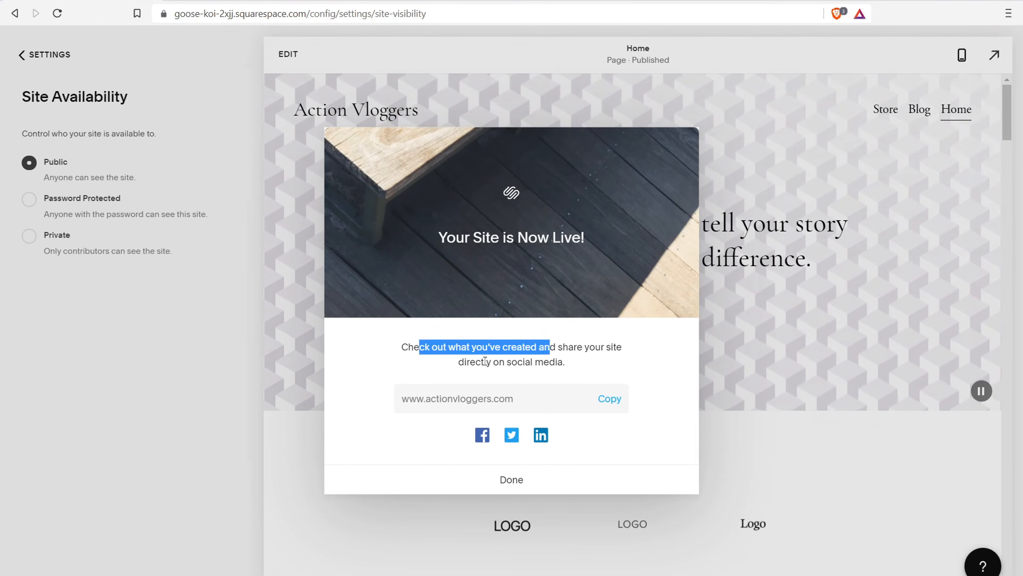
pyautogui.moveTo(485, 362); pyautogui.dragTo(579, 365)
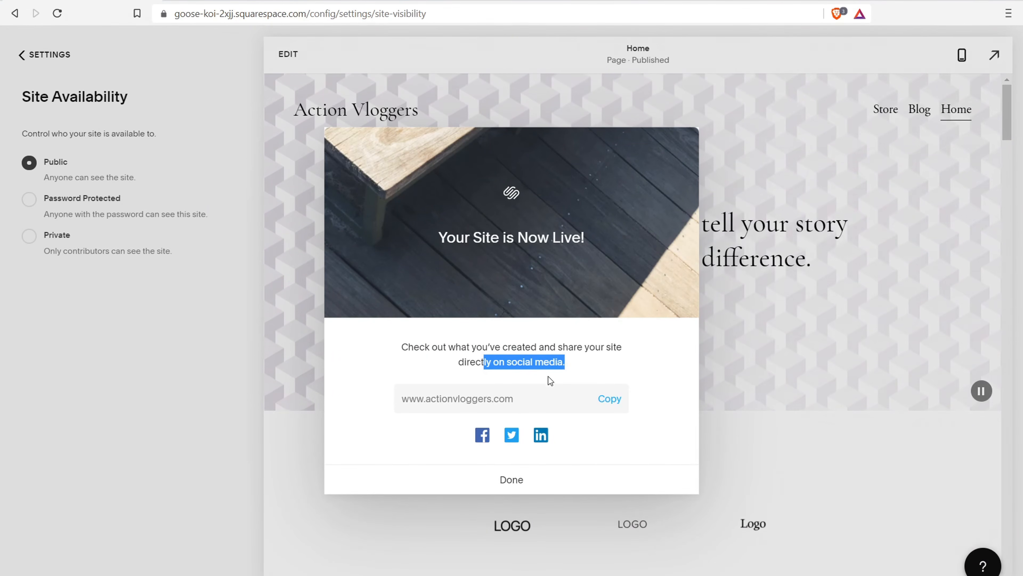